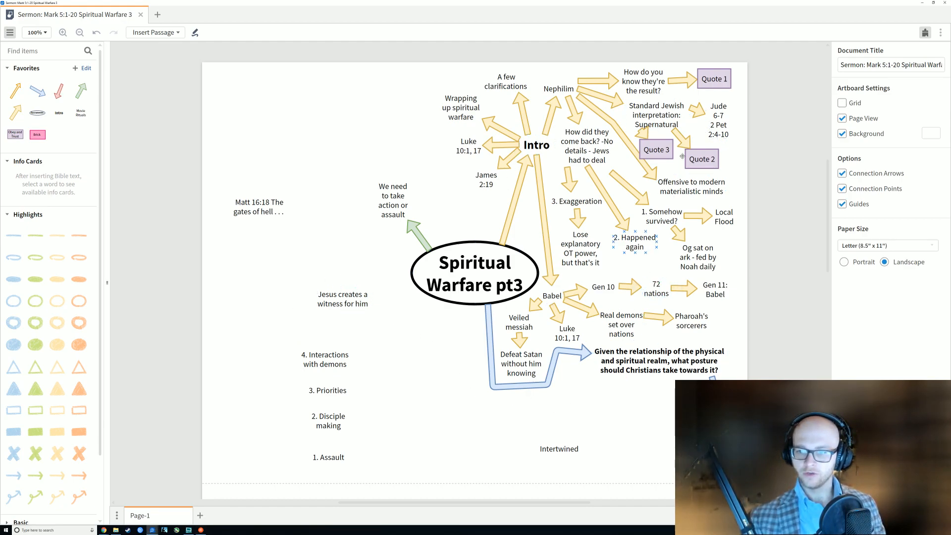
Move the "We need to take action or assault" label slightly up-left with its arrow, and the "Matt 16:18" label up towards it.
{"action": "mouse_move", "coordinate": [601, 239]}
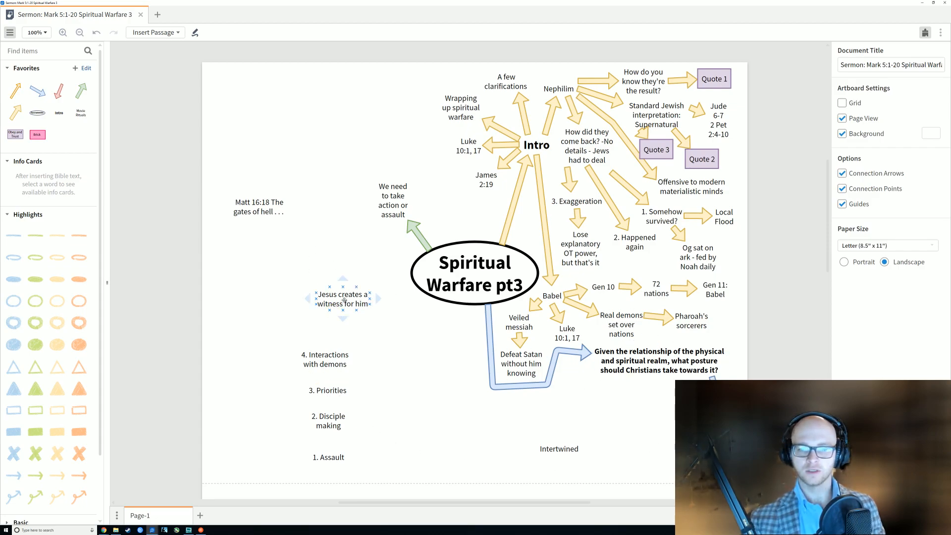
{"action": "left_click_drag", "start_coordinate": [388, 205], "coordinate": [385, 198]}
{"action": "left_click", "coordinate": [315, 214]}
{"action": "left_click_drag", "start_coordinate": [273, 207], "coordinate": [309, 170]}
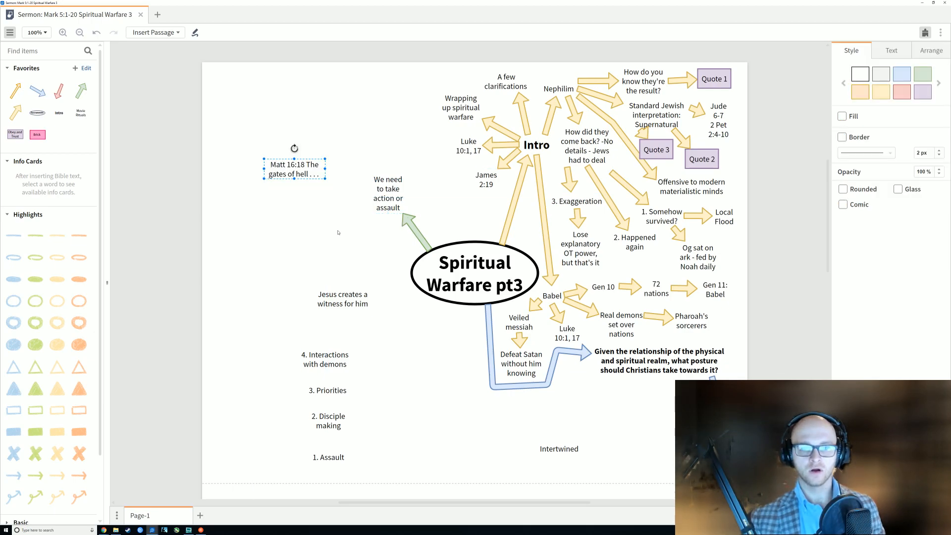
{"action": "left_click", "coordinate": [341, 233]}
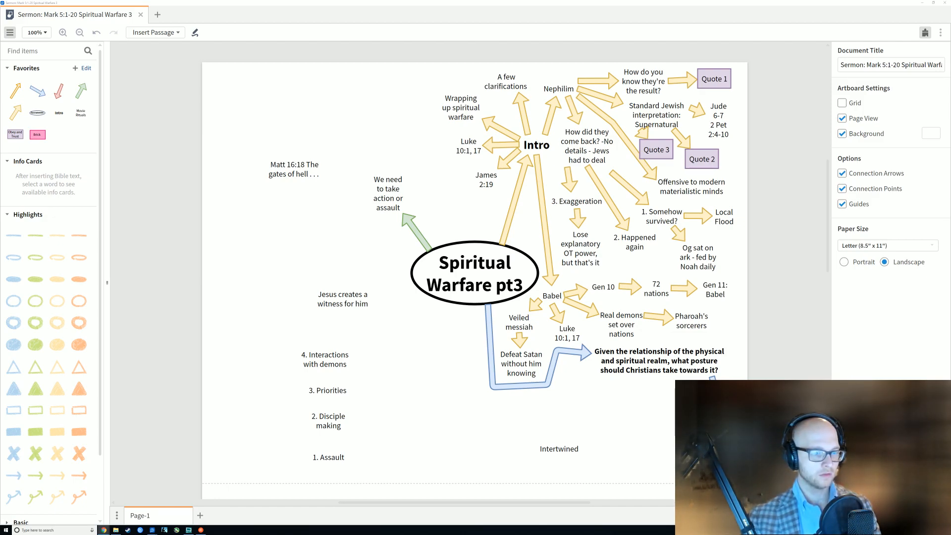
Play the background media at a raised system volume and pause it when done listening.
{"action": "key", "text": "XF86AudioPlay"}
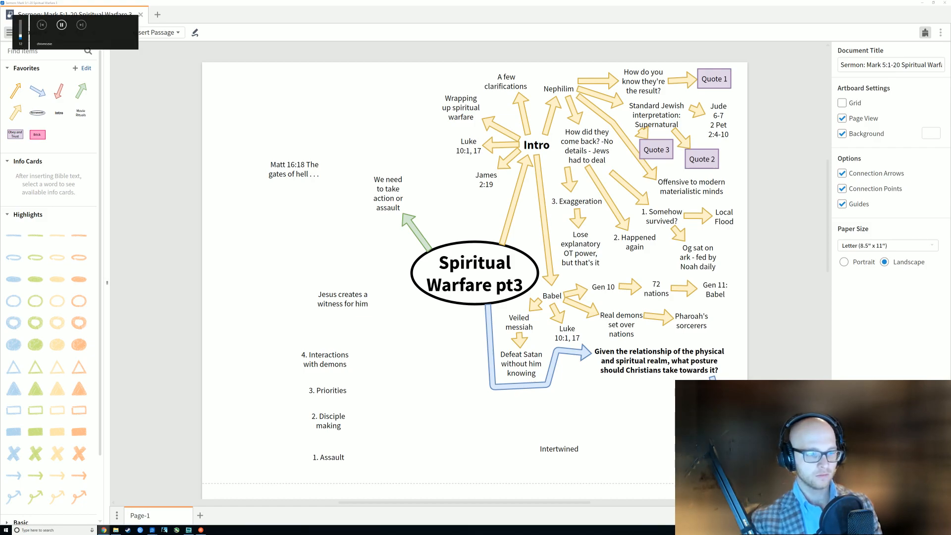
{"action": "key", "text": "XF86AudioRaiseVolume"}
{"action": "key", "text": "XF86AudioRaiseVolume"}
{"action": "key", "text": "XF86AudioRaiseVolume"}
{"action": "key", "text": "XF86AudioRaiseVolume"}
{"action": "key", "text": "XF86AudioRaiseVolume"}
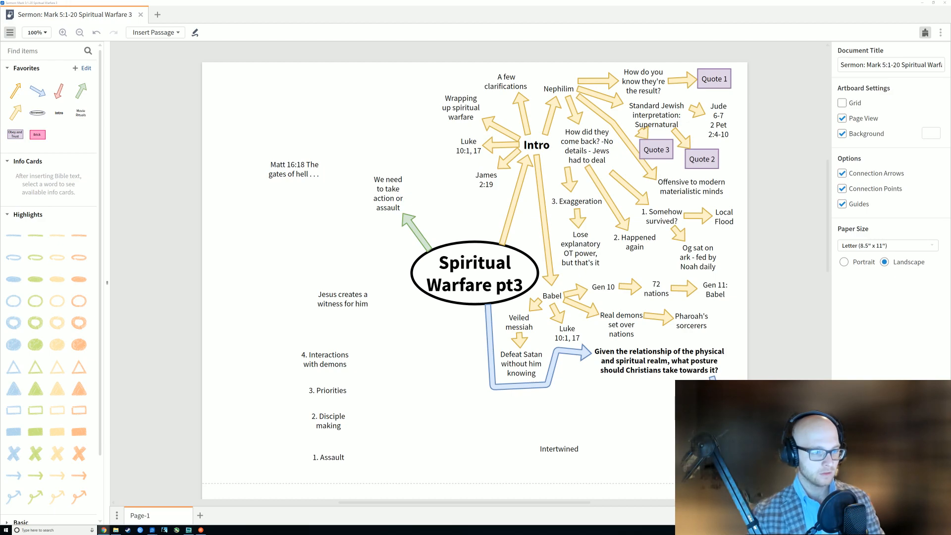
{"action": "key", "text": "XF86AudioPlay"}
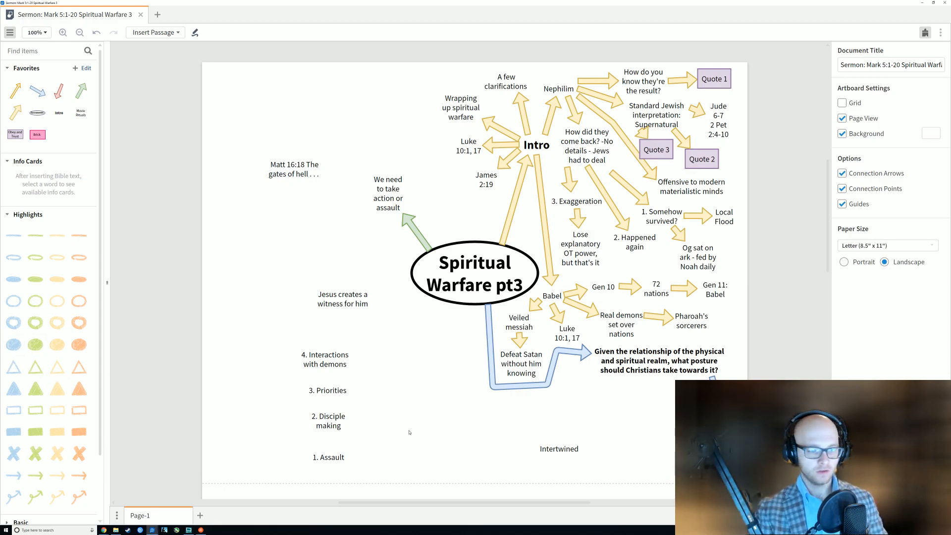
Rearrange the "Jesus creates a witness for him", "4. Interactions with demons", "3. Priorities" and "1. Assault" labels into a wider arc around the central ellipse.
{"action": "left_click", "coordinate": [342, 300]}
{"action": "left_click_drag", "start_coordinate": [307, 297], "coordinate": [254, 287]}
{"action": "left_click_drag", "start_coordinate": [326, 356], "coordinate": [274, 346]}
{"action": "left_click_drag", "start_coordinate": [327, 390], "coordinate": [301, 390]}
{"action": "left_click", "coordinate": [337, 421]}
{"action": "left_click", "coordinate": [331, 457]}
{"action": "left_click_drag", "start_coordinate": [331, 457], "coordinate": [381, 448]}
{"action": "left_click", "coordinate": [383, 383]}
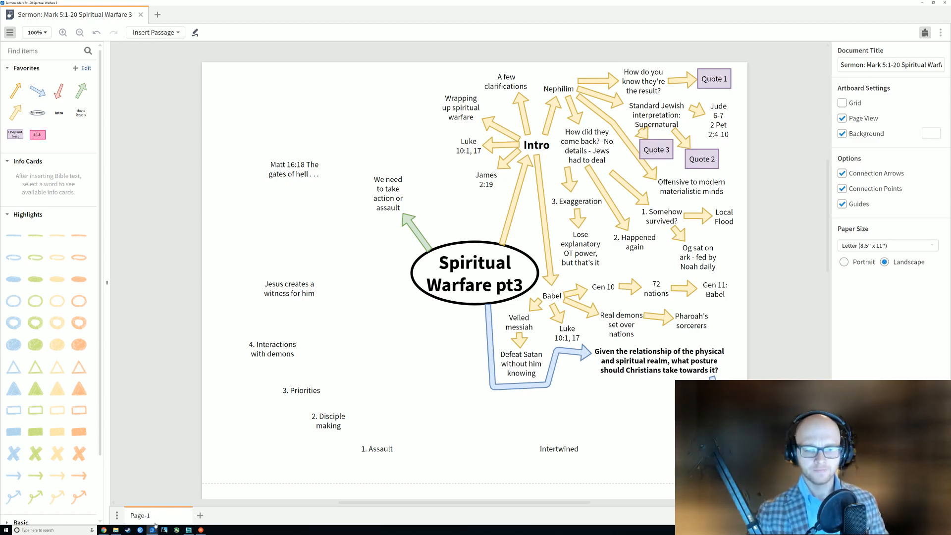
{"action": "mouse_move", "coordinate": [152, 529]}
{"action": "left_click", "coordinate": [127, 511]}
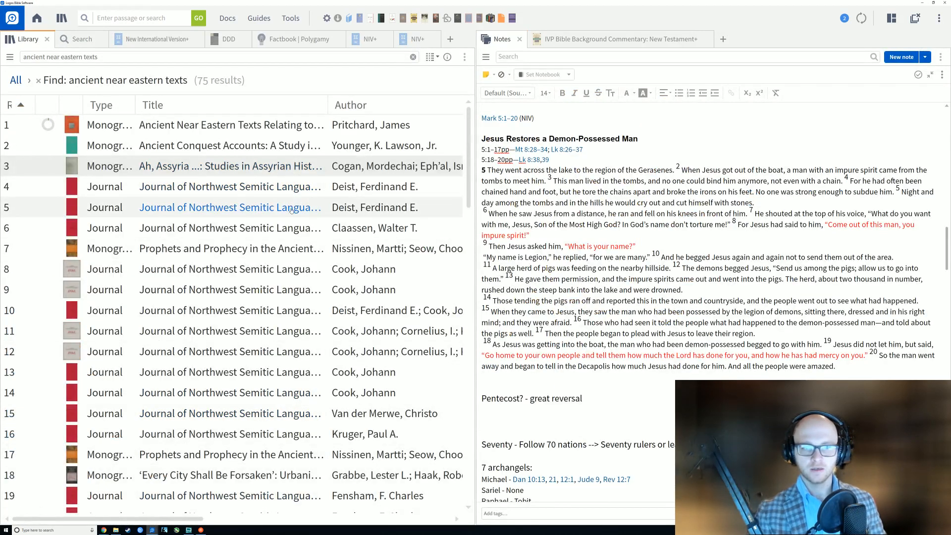
{"action": "mouse_move", "coordinate": [150, 531]}
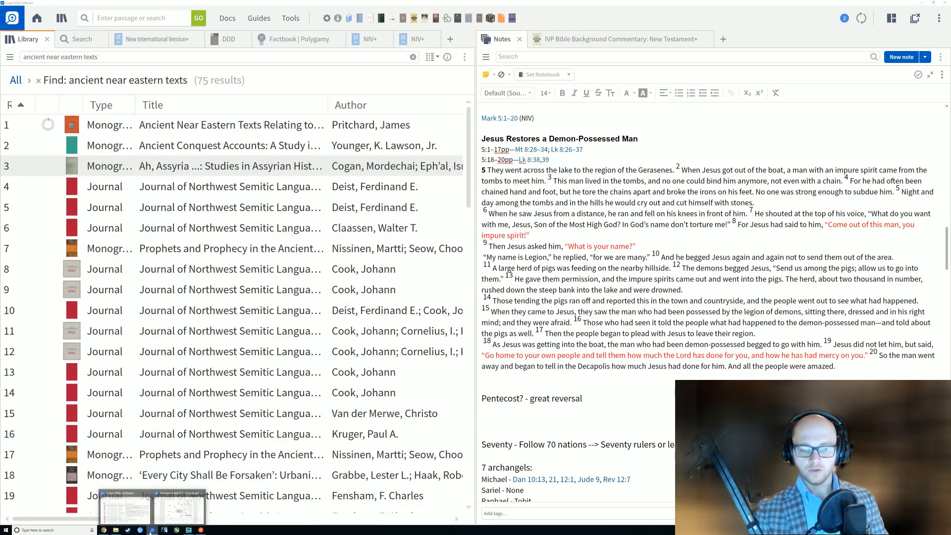
{"action": "left_click", "coordinate": [178, 509]}
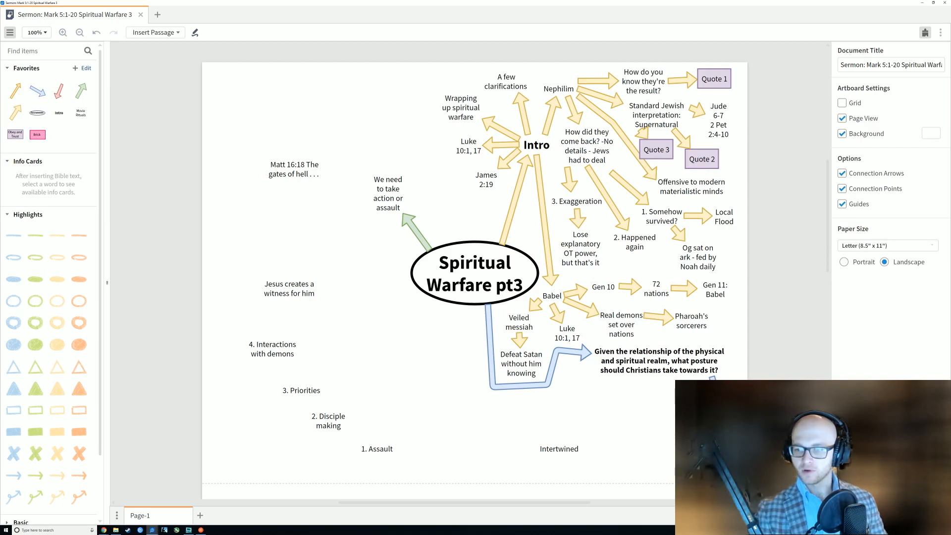
{"action": "left_click_drag", "start_coordinate": [693, 476], "coordinate": [274, 385]}
{"action": "left_click_drag", "start_coordinate": [246, 109], "coordinate": [381, 386]}
{"action": "left_click", "coordinate": [382, 385]}
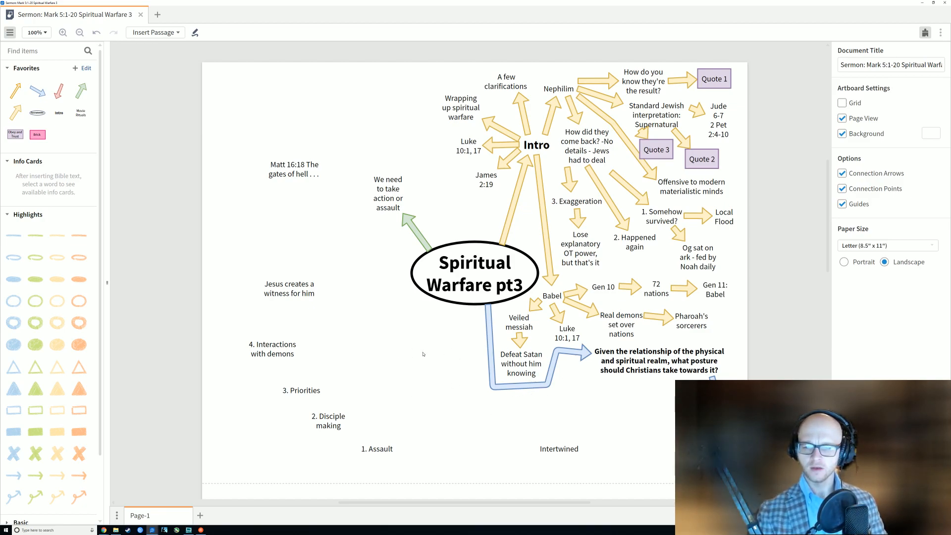
Move the "Intertwined" label left and slightly down so it sits below the central ellipse.
{"action": "left_click_drag", "start_coordinate": [559, 449], "coordinate": [486, 459]}
{"action": "left_click", "coordinate": [535, 427]}
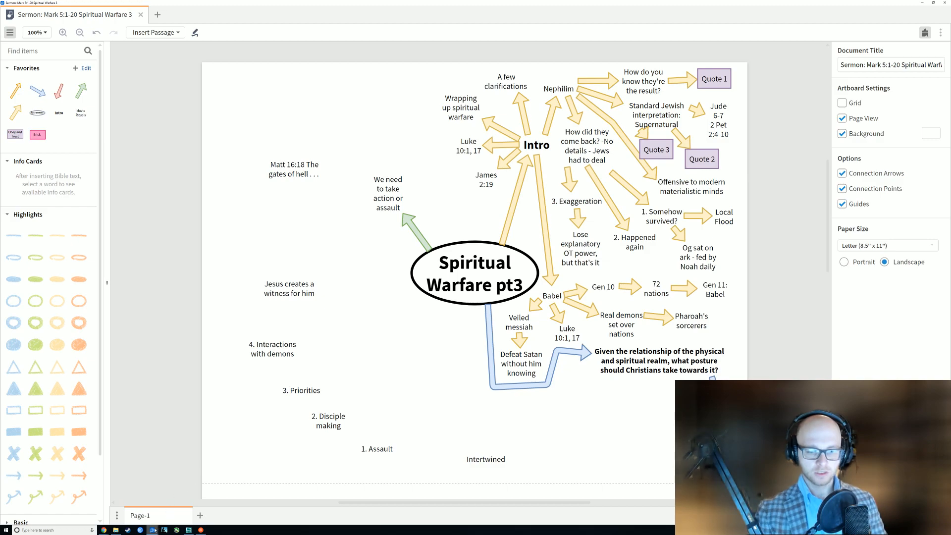
Switch to the main Logos window and run a Passage Guide on Mark 5:1–20 alongside the Library and Search tabs.
{"action": "mouse_move", "coordinate": [152, 528]}
{"action": "left_click", "coordinate": [127, 508]}
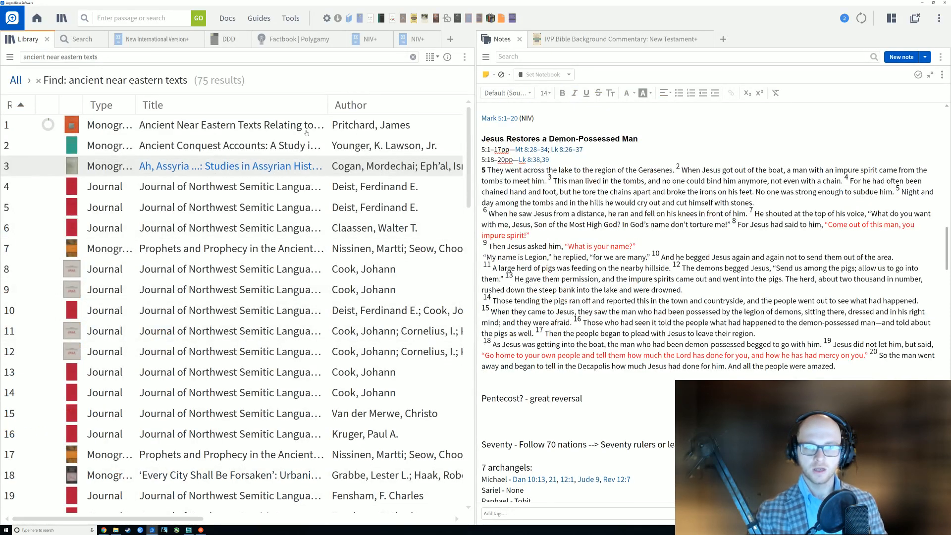
{"action": "left_click", "coordinate": [105, 43]}
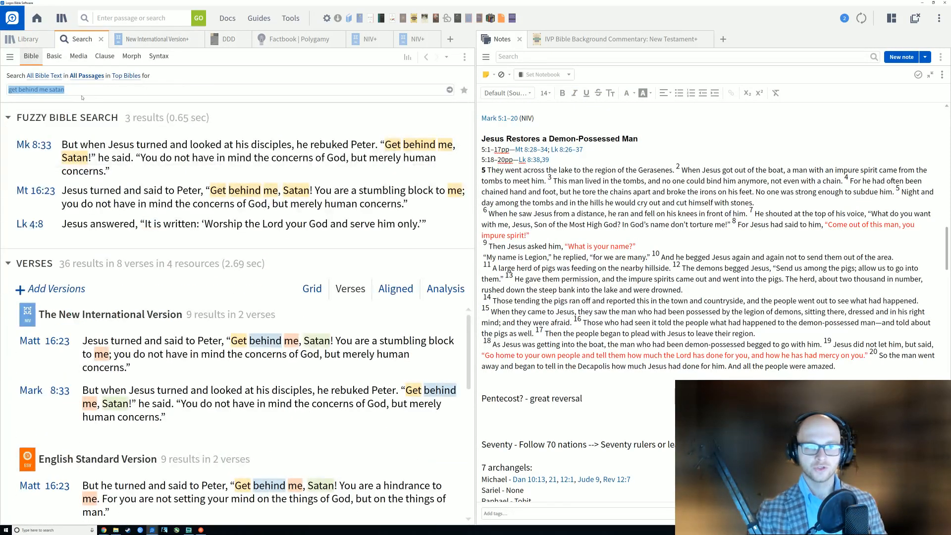
{"action": "left_click", "coordinate": [258, 19]}
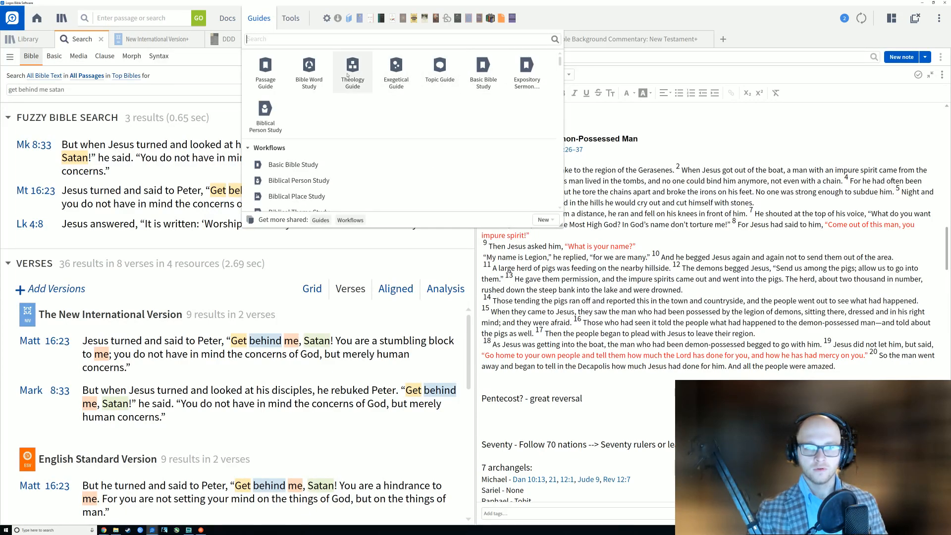
{"action": "left_click", "coordinate": [265, 71]}
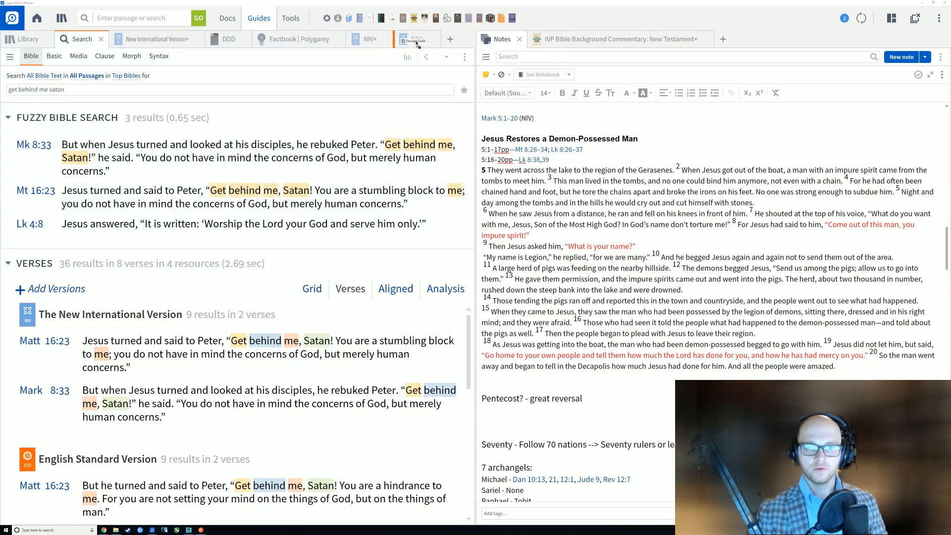
{"action": "type", "text": "m"}
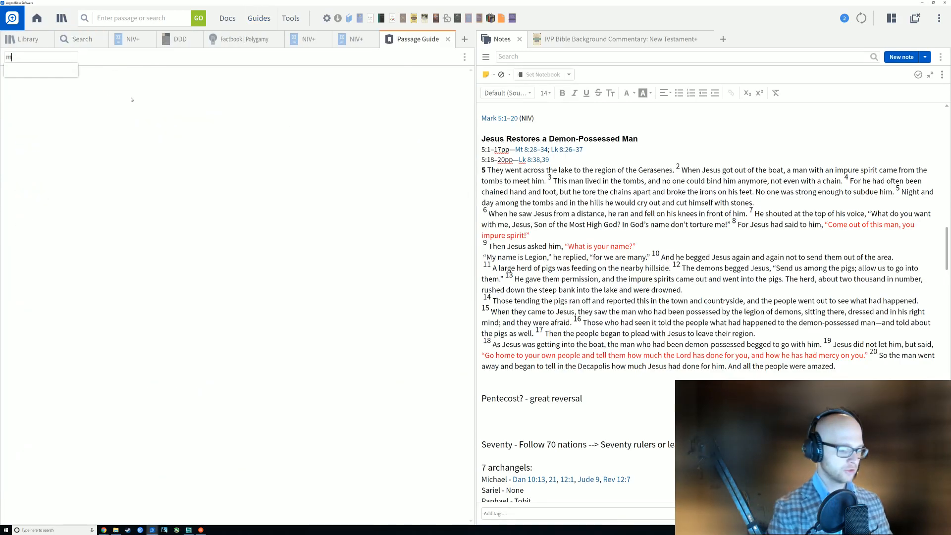
{"action": "type", "text": "ark 5:"}
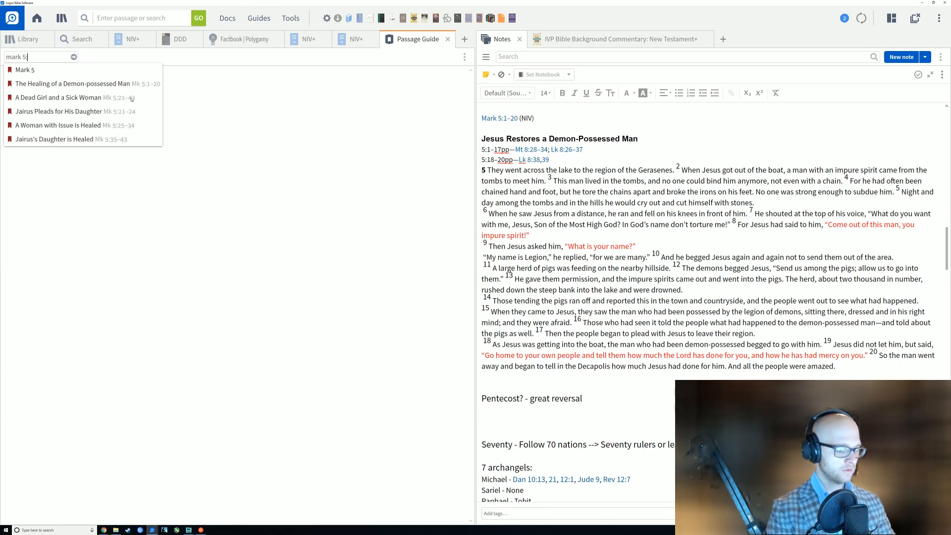
{"action": "type", "text": "1-20"}
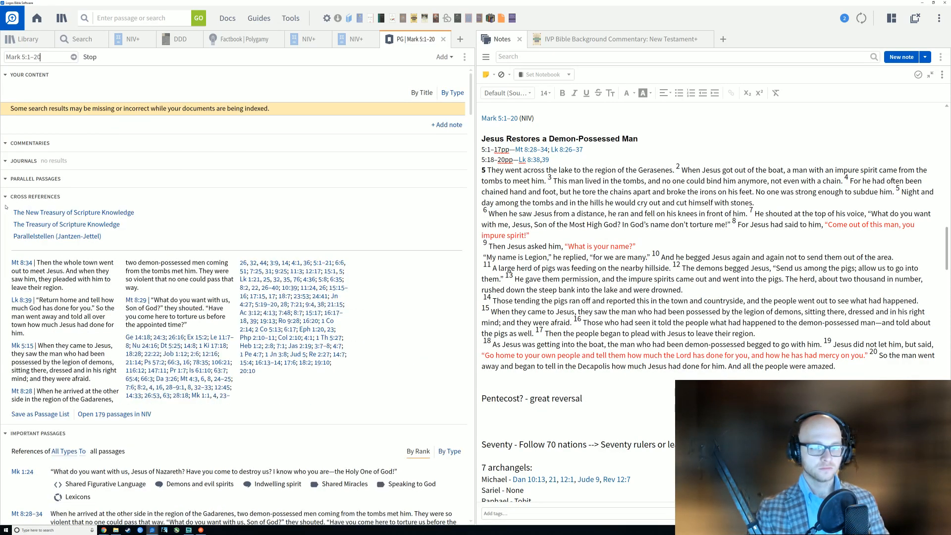
Collapse the guide's Your Content and Parallel Passages sections, leaving Commentaries and Journals expanded.
{"action": "left_click", "coordinate": [6, 179]}
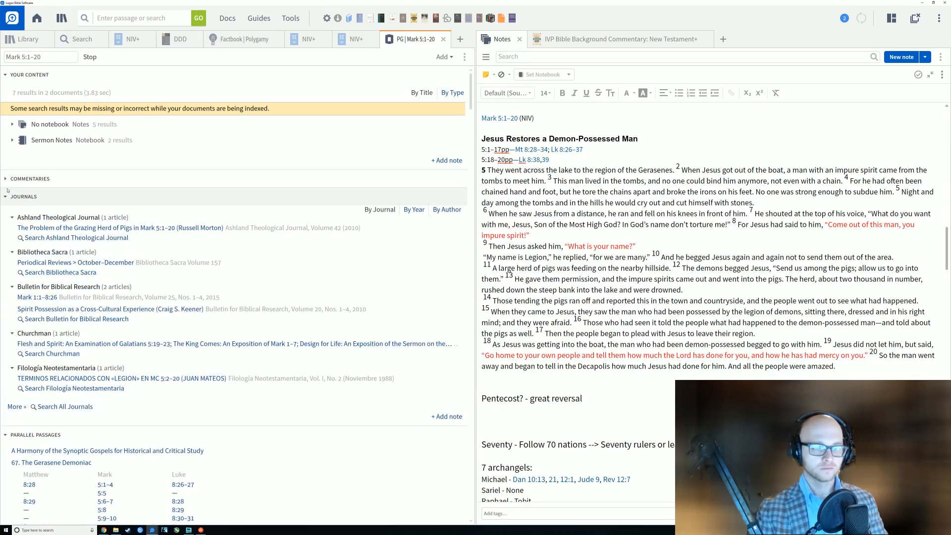
{"action": "left_click", "coordinate": [6, 197]}
{"action": "left_click", "coordinate": [6, 215]}
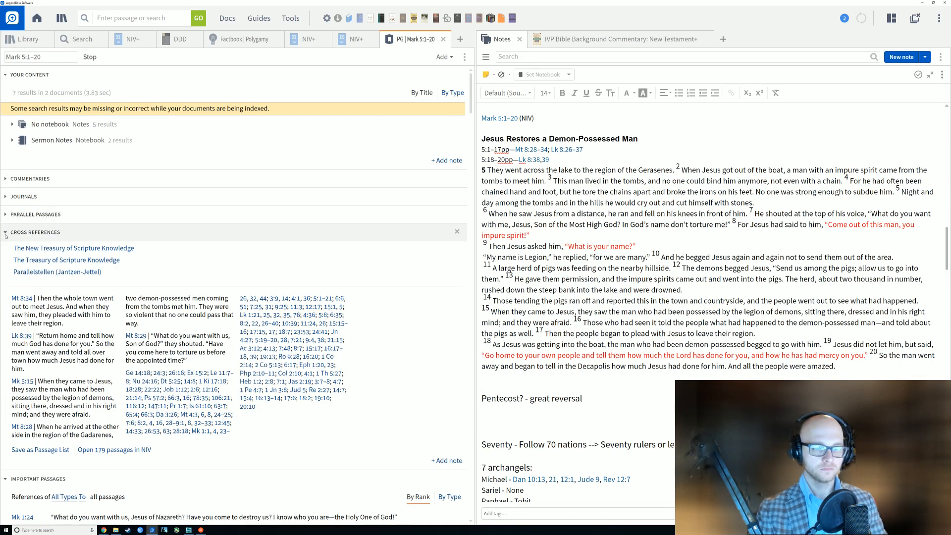
{"action": "left_click", "coordinate": [6, 75]}
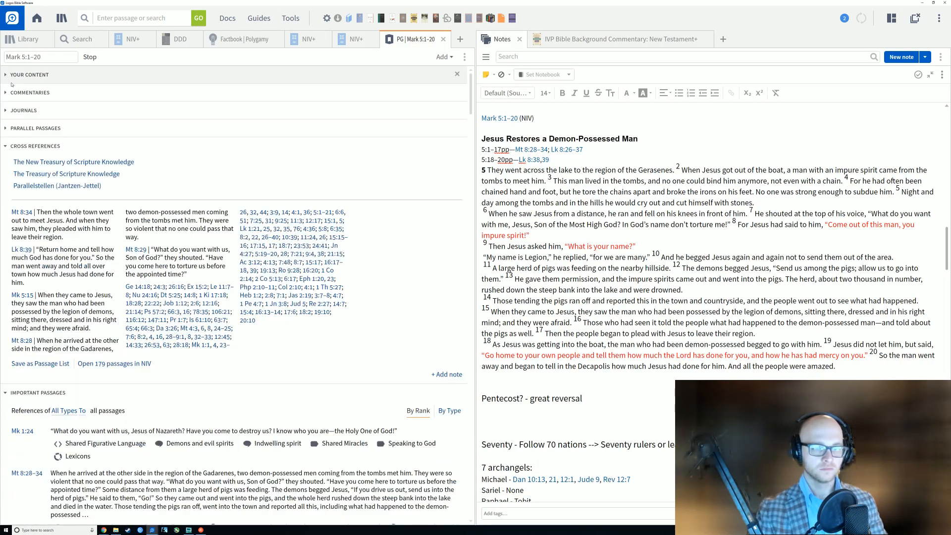
{"action": "left_click", "coordinate": [6, 93]}
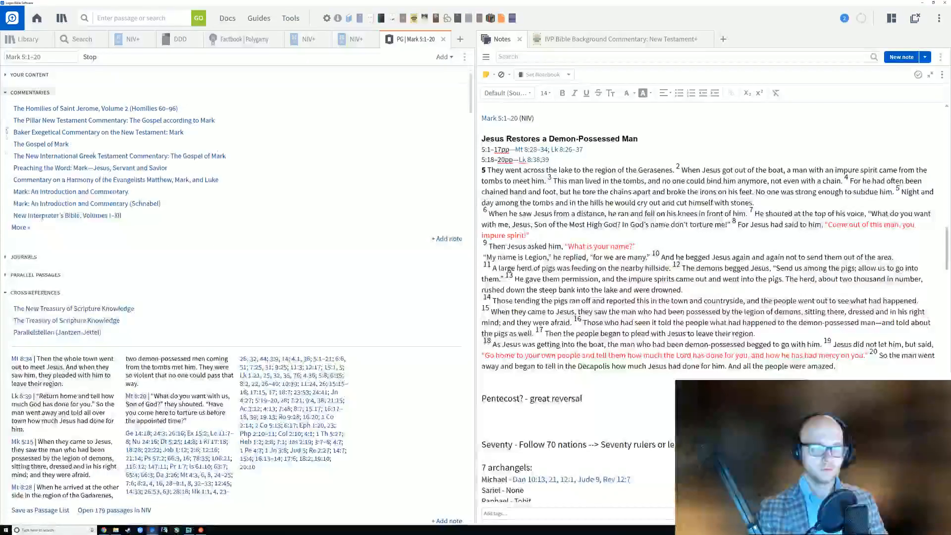
{"action": "left_click", "coordinate": [20, 256]}
Preview the Ashland Theological Journal article on the grazing herd of pigs and open it in the pane with the Notes.
{"action": "scroll", "coordinate": [31, 240], "scroll_direction": "down", "scroll_amount": 1}
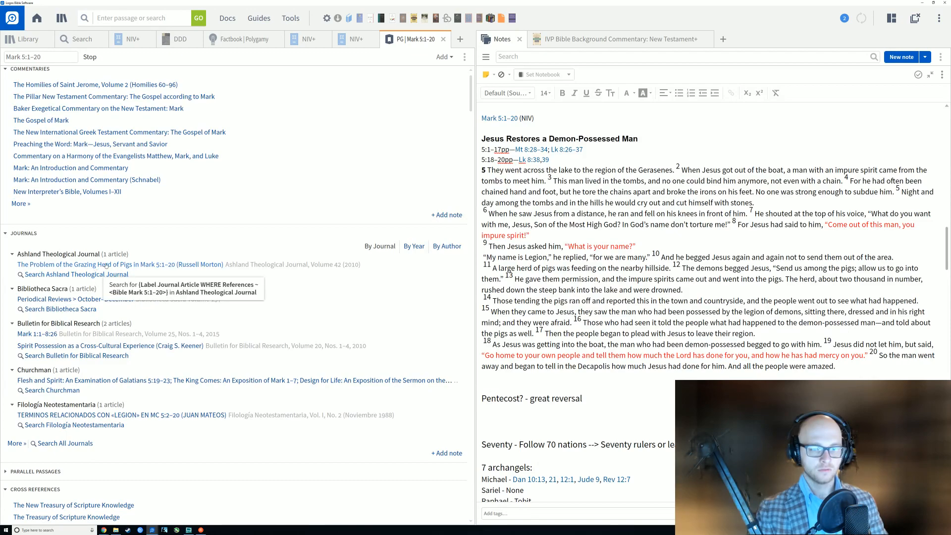
{"action": "mouse_move", "coordinate": [120, 265]}
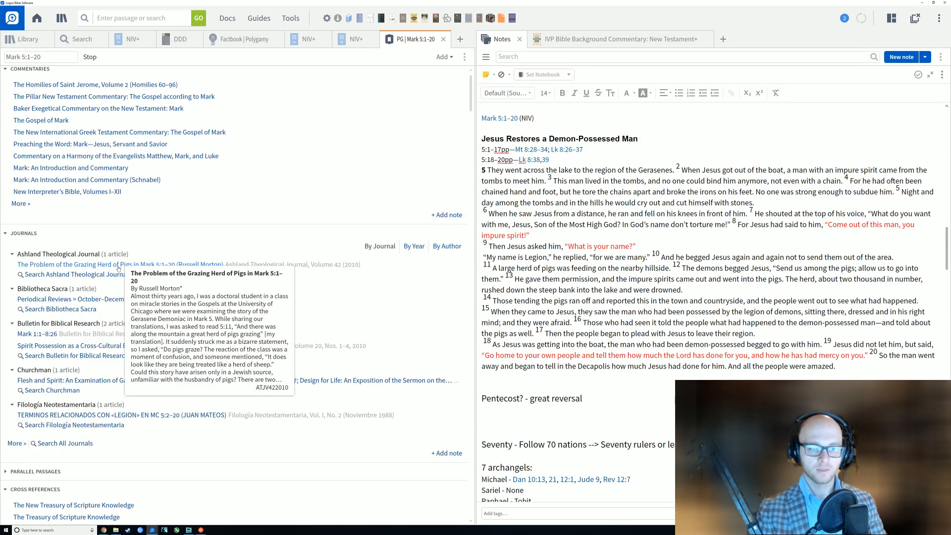
{"action": "mouse_move", "coordinate": [145, 266]}
{"action": "left_mouse_down"}
{"action": "mouse_move", "coordinate": [159, 277]}
{"action": "mouse_move", "coordinate": [668, 40]}
{"action": "mouse_move", "coordinate": [673, 74]}
{"action": "left_mouse_up"}
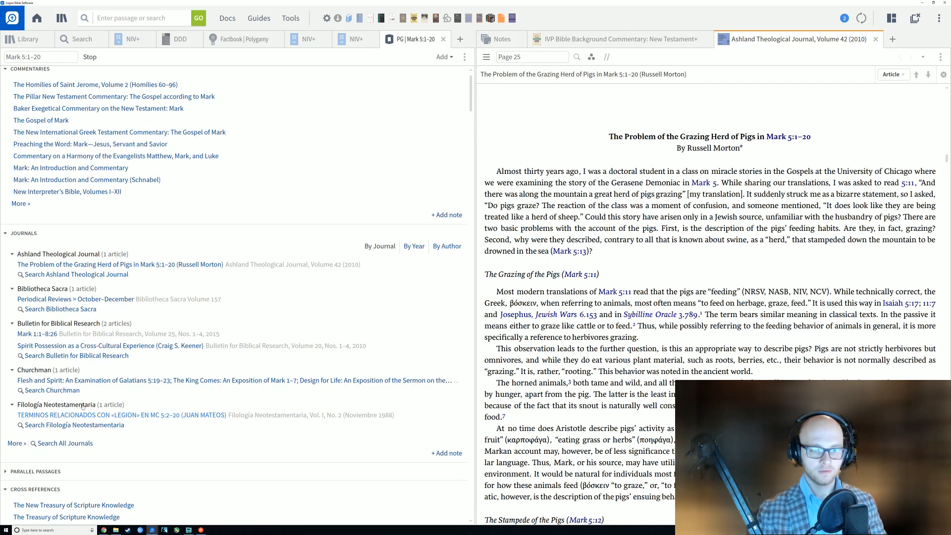
Show the remaining journal results and open the Tyndale Bulletin article "Transformative Discourse in Mark's Gospel" beside the Ashland journal.
{"action": "scroll", "coordinate": [21, 374], "scroll_direction": "down", "scroll_amount": 3}
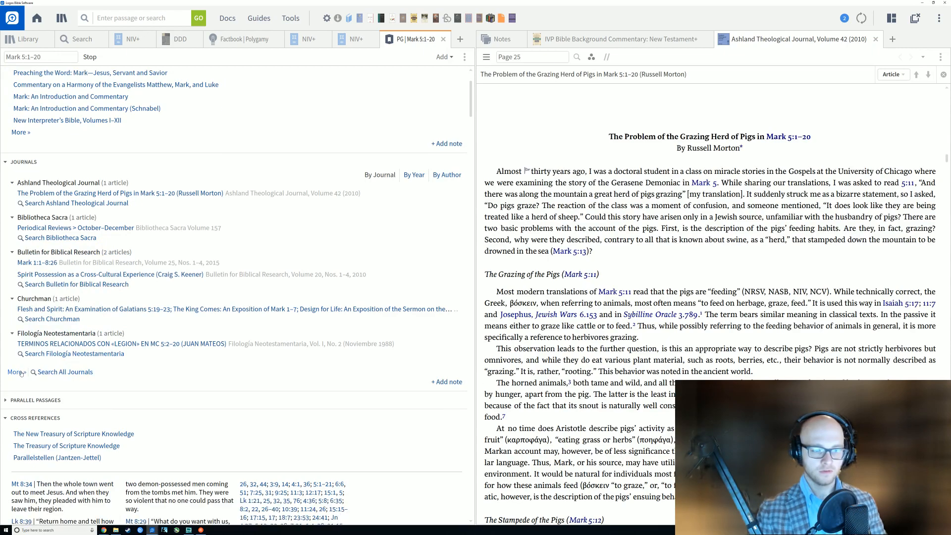
{"action": "left_click", "coordinate": [15, 372]}
{"action": "scroll", "coordinate": [21, 374], "scroll_direction": "down", "scroll_amount": 2}
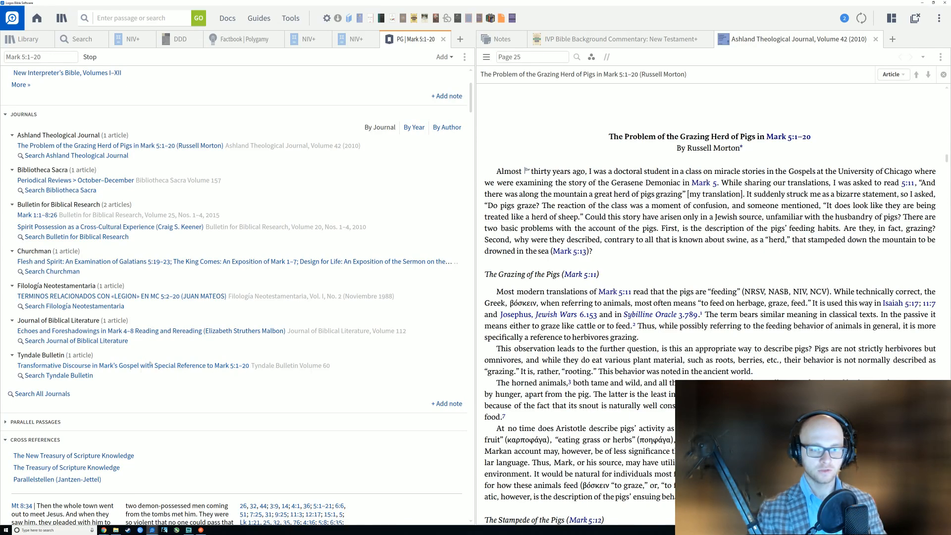
{"action": "mouse_move", "coordinate": [150, 364]}
{"action": "left_mouse_down"}
{"action": "mouse_move", "coordinate": [248, 297]}
{"action": "mouse_move", "coordinate": [867, 52]}
{"action": "left_mouse_up"}
Collapse the Journals section, and briefly expand Parallel Passages to check it before closing it again.
{"action": "scroll", "coordinate": [148, 199], "scroll_direction": "up", "scroll_amount": 3}
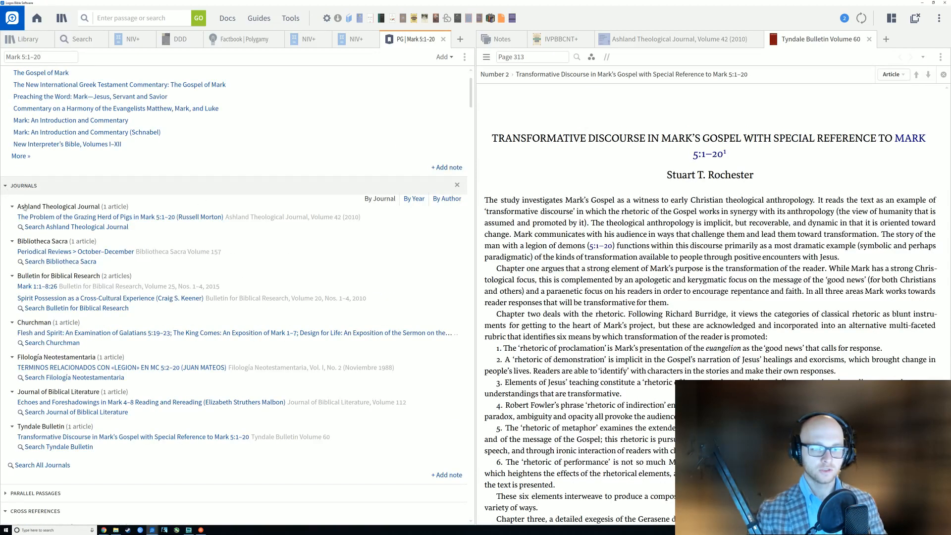
{"action": "left_click", "coordinate": [6, 185]}
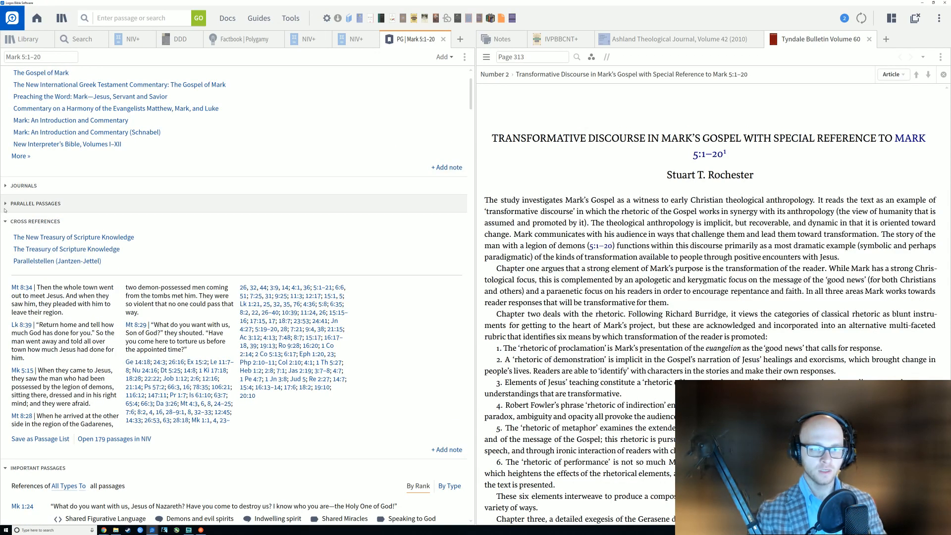
{"action": "left_click", "coordinate": [6, 203]}
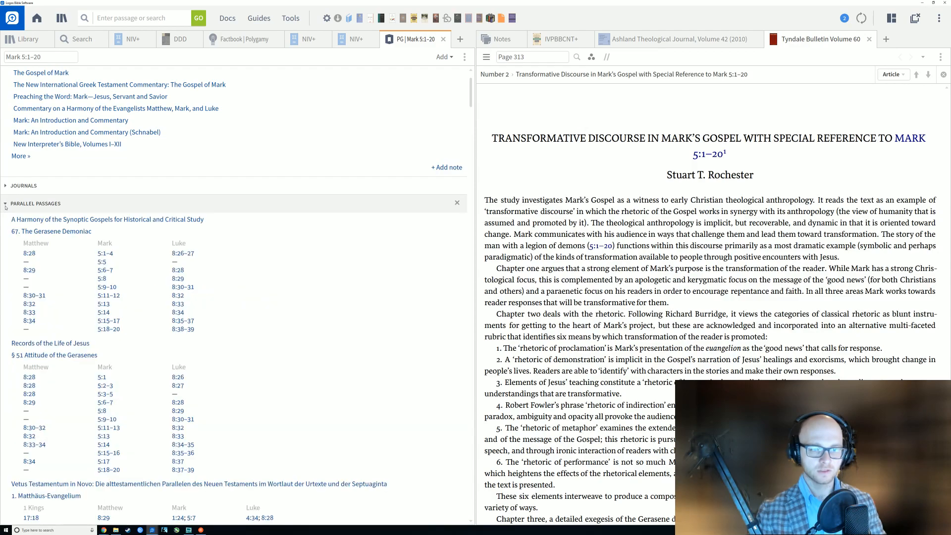
{"action": "left_click", "coordinate": [5, 204]}
Examine the cross references listed for Mark 5:1–20 in the Passage Guide.
{"action": "scroll", "coordinate": [20, 218], "scroll_direction": "down", "scroll_amount": 1}
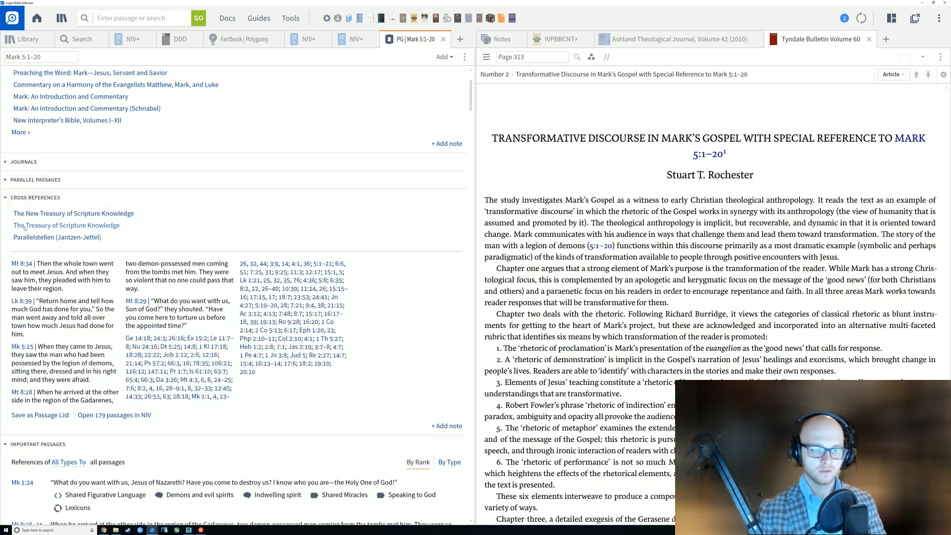
{"action": "scroll", "coordinate": [24, 226], "scroll_direction": "down", "scroll_amount": 2}
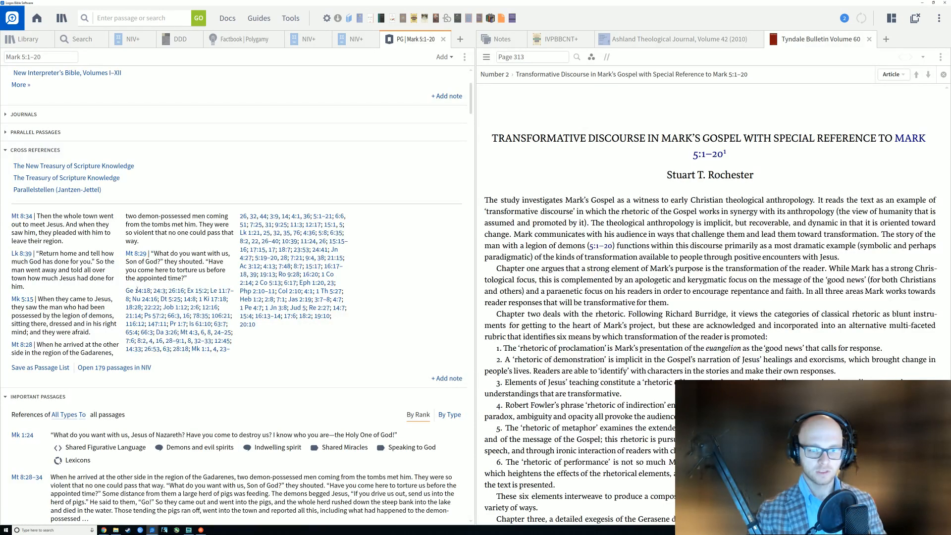
{"action": "mouse_move", "coordinate": [138, 292]}
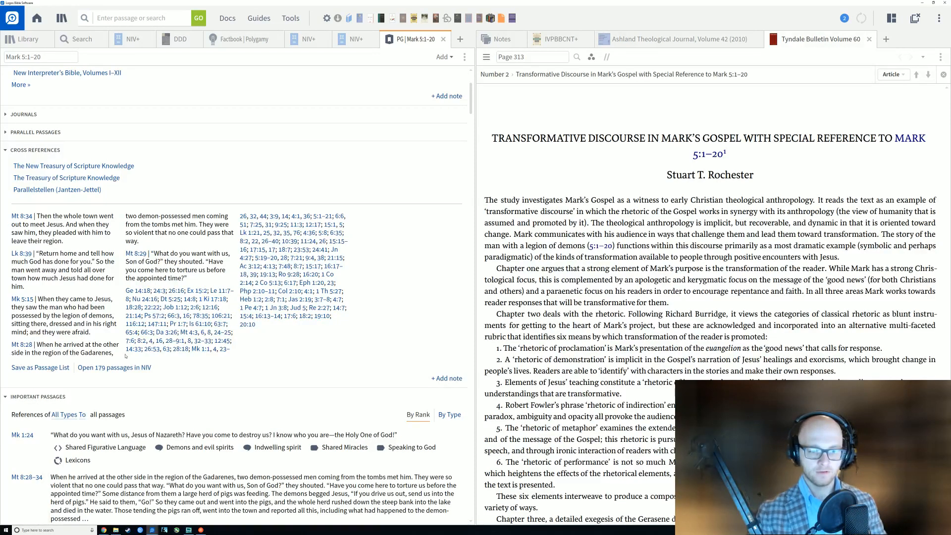
{"action": "scroll", "coordinate": [125, 354], "scroll_direction": "down", "scroll_amount": 1}
{"action": "scroll", "coordinate": [126, 354], "scroll_direction": "up", "scroll_amount": 1}
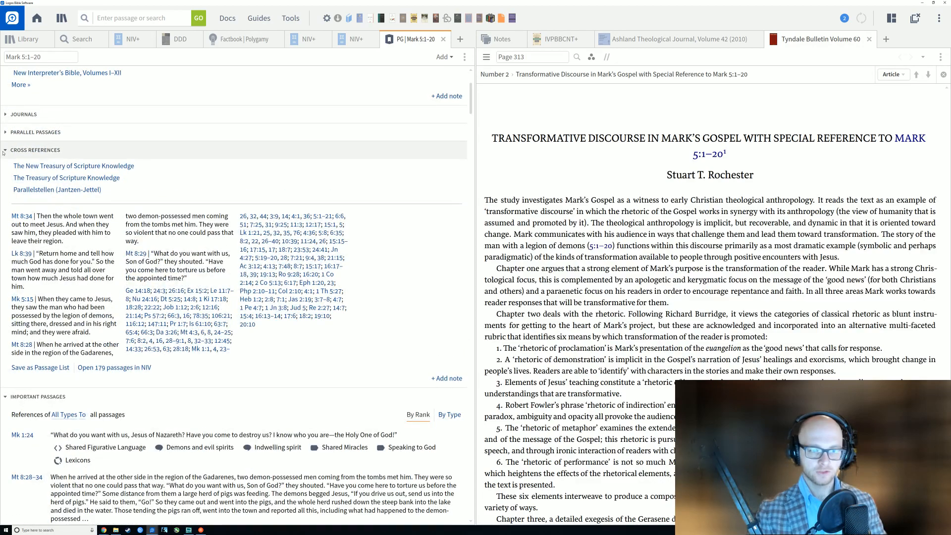
Collapse Cross References, look over the Important Passages list for Mark 5:1–20, and collapse that section too.
{"action": "left_click", "coordinate": [5, 150]}
{"action": "scroll", "coordinate": [56, 240], "scroll_direction": "down", "scroll_amount": 3}
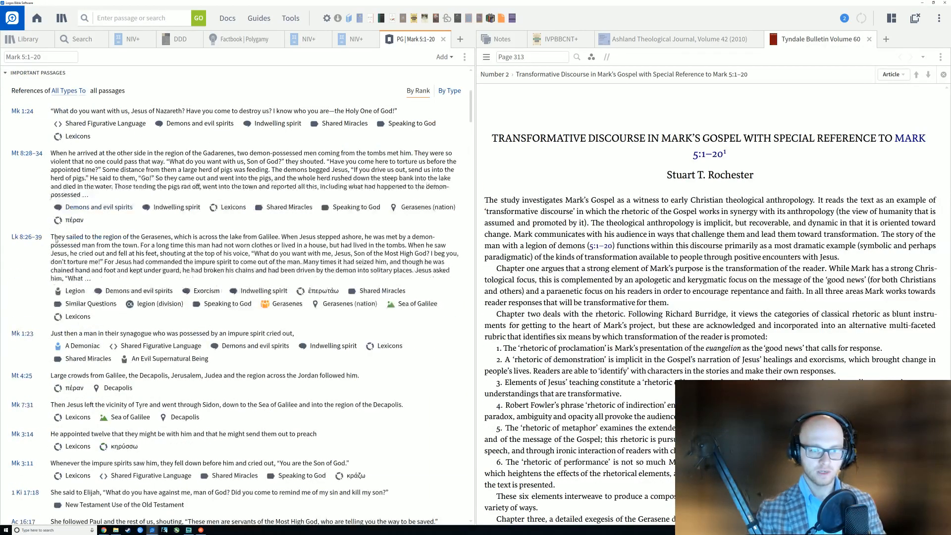
{"action": "scroll", "coordinate": [56, 241], "scroll_direction": "down", "scroll_amount": 2}
{"action": "scroll", "coordinate": [17, 151], "scroll_direction": "up", "scroll_amount": 3}
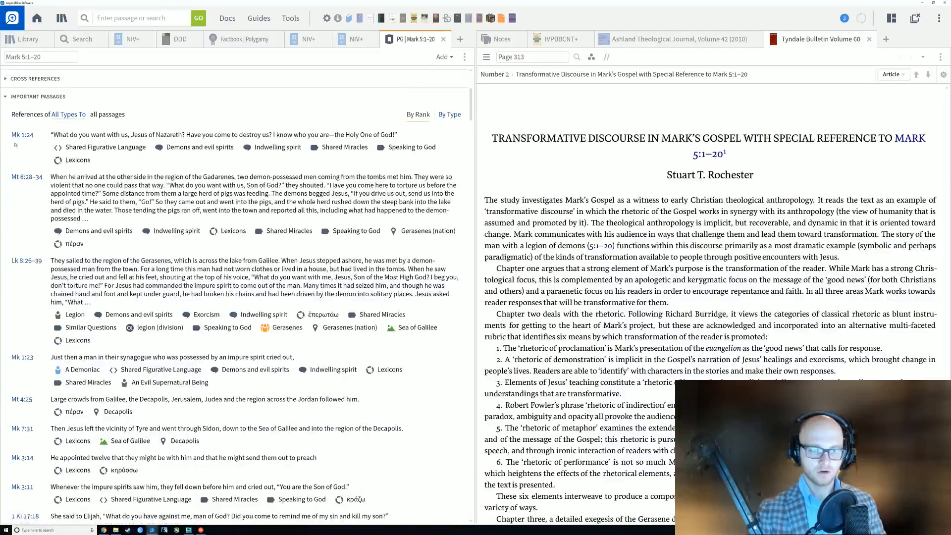
{"action": "left_click", "coordinate": [6, 96]}
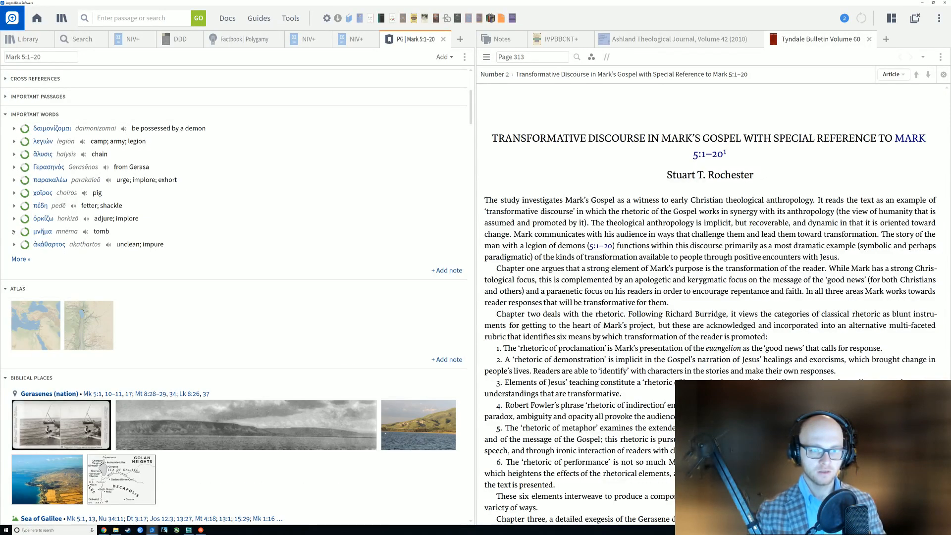
Collapse the Important Words, Atlas and Biblical Places sections of the Passage Guide.
{"action": "left_click", "coordinate": [5, 115]}
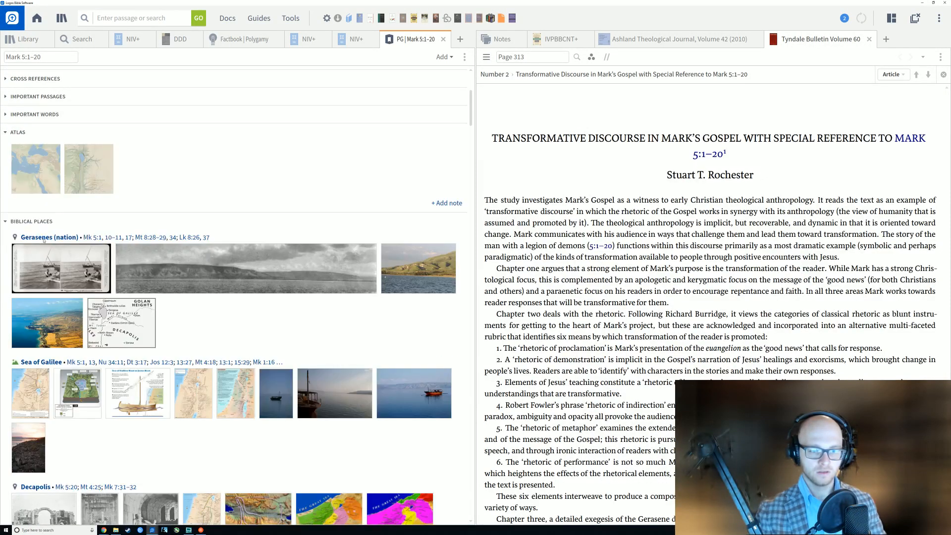
{"action": "left_click", "coordinate": [7, 133]}
{"action": "left_click", "coordinate": [6, 150]}
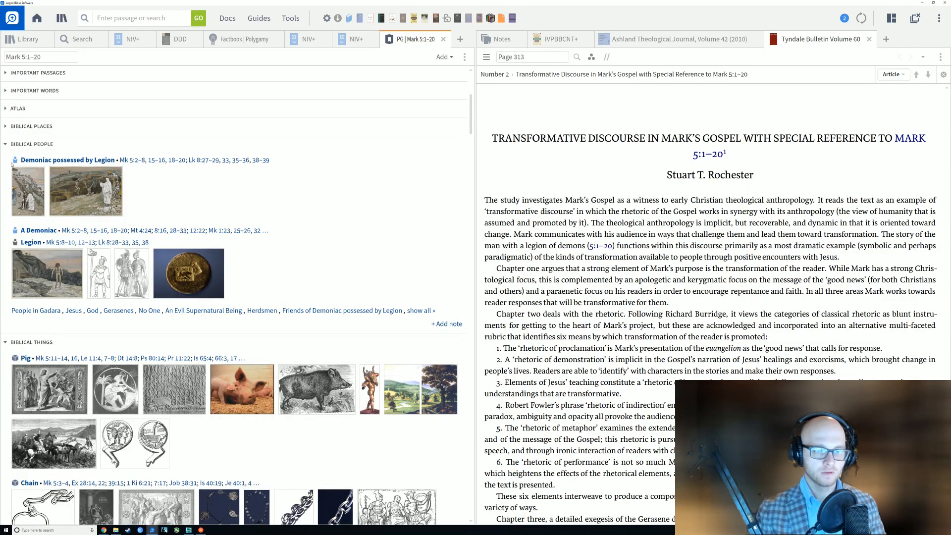
View the Roman Soldiers picture and the "My Name Is Legion" painting listed under Legion, and close both image resources.
{"action": "mouse_move", "coordinate": [31, 246]}
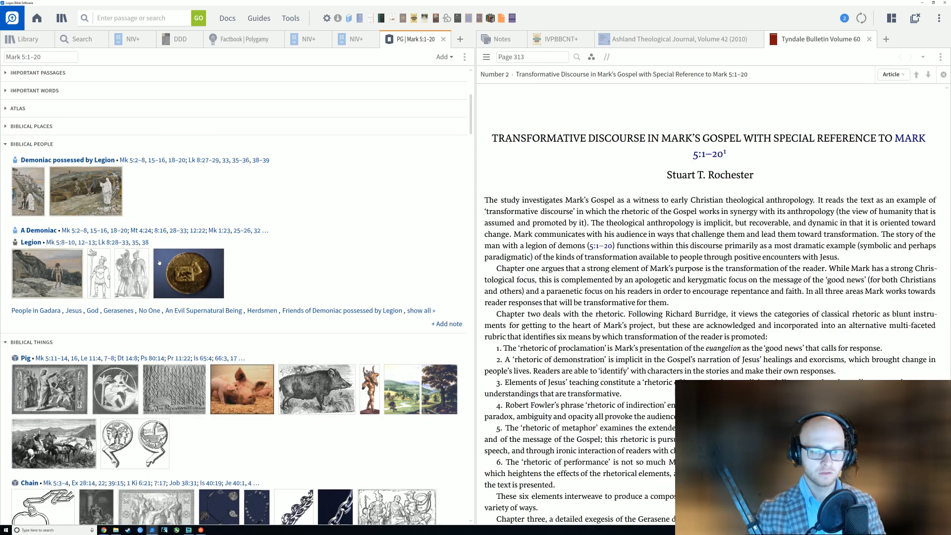
{"action": "left_click", "coordinate": [80, 282]}
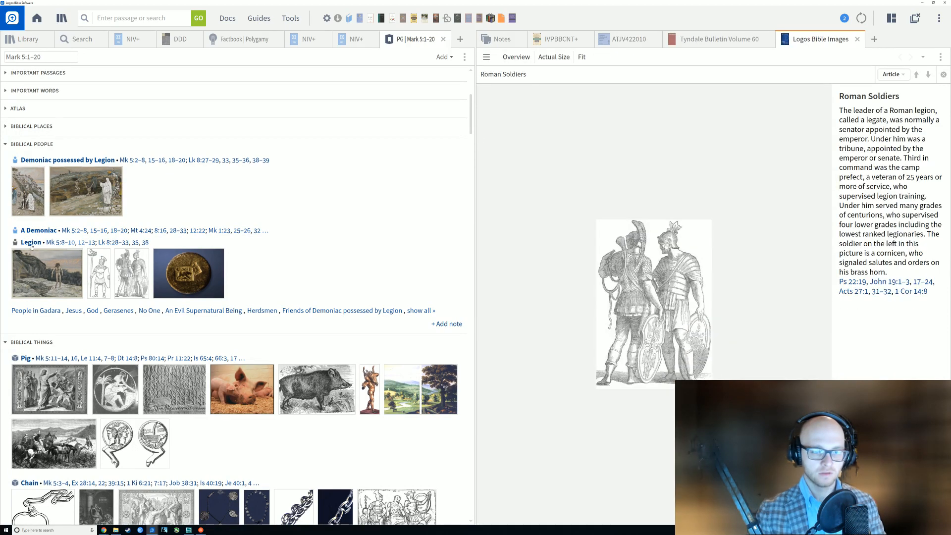
{"action": "left_click", "coordinate": [47, 275]}
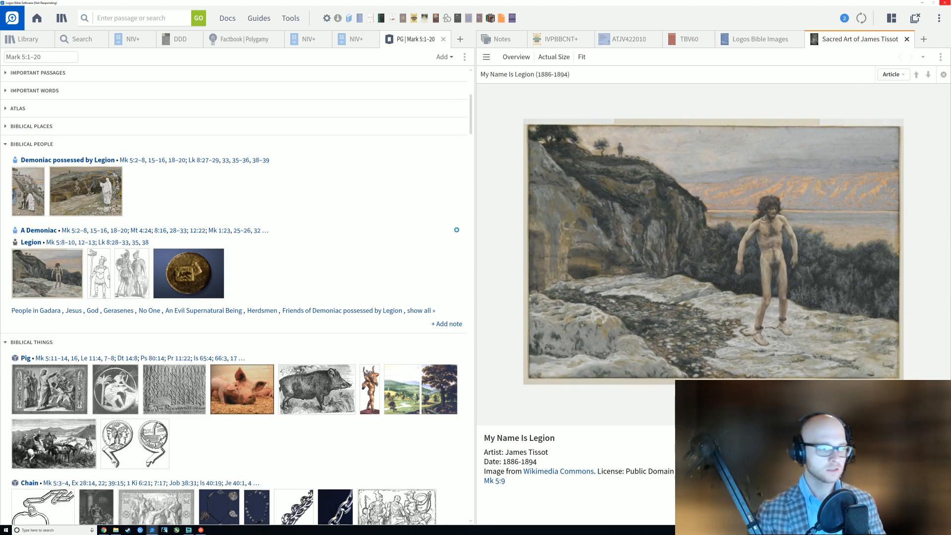
{"action": "left_click", "coordinate": [906, 40]}
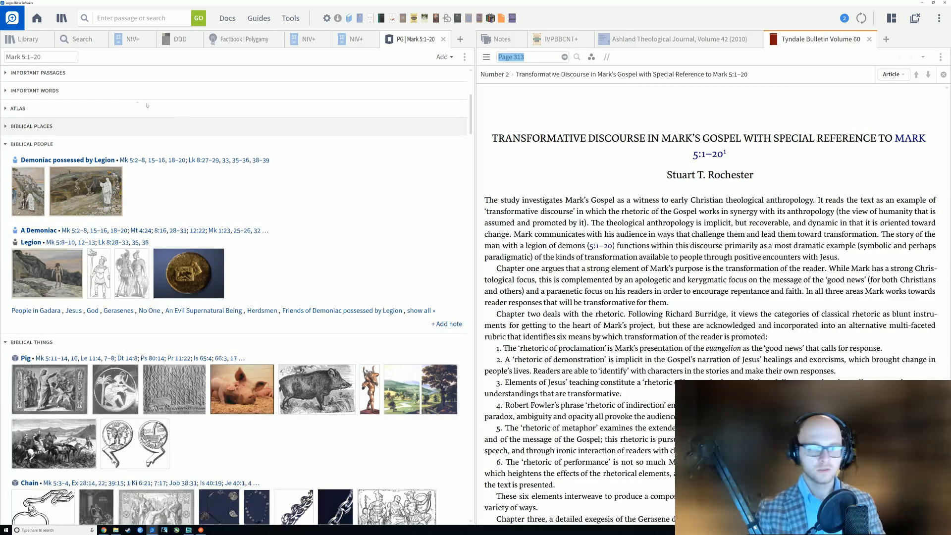
Collapse the Biblical People, Biblical Things and Biblical Events sections of the Passage Guide.
{"action": "left_click", "coordinate": [5, 144]}
{"action": "left_click", "coordinate": [6, 163]}
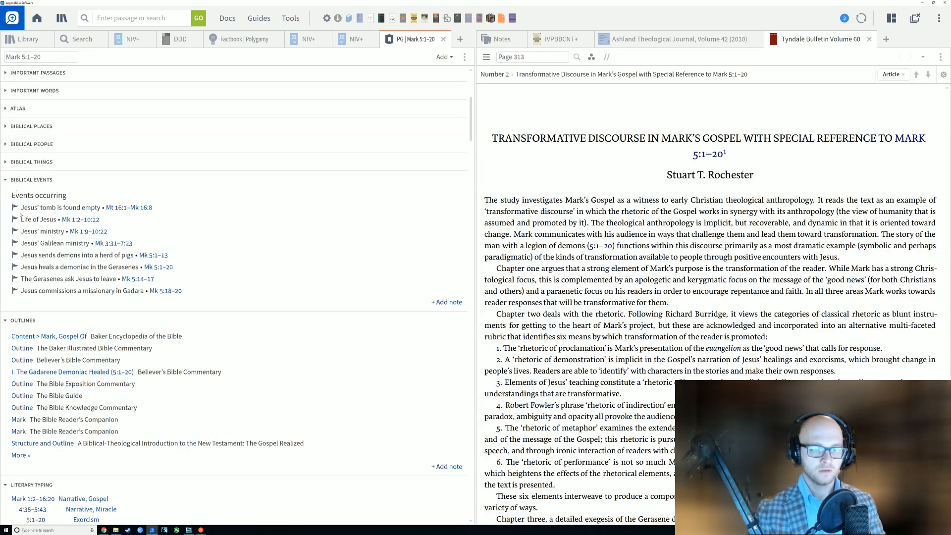
{"action": "scroll", "coordinate": [20, 178], "scroll_direction": "down", "scroll_amount": 3}
{"action": "left_click", "coordinate": [6, 109]}
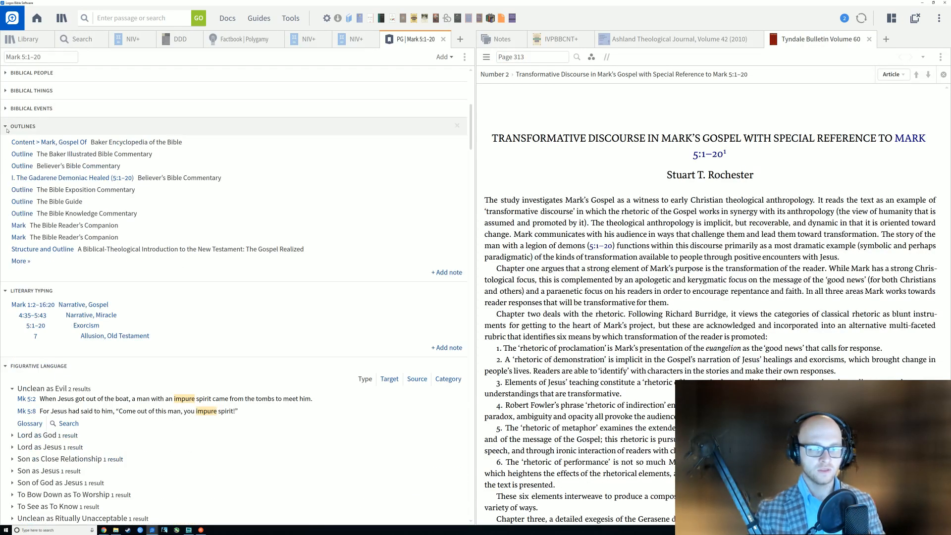
Look over the outlines and literary typing, and collapse the Outlines, Literary Typing and Figurative Language sections.
{"action": "scroll", "coordinate": [7, 290], "scroll_direction": "down", "scroll_amount": 3}
{"action": "scroll", "coordinate": [7, 292], "scroll_direction": "up", "scroll_amount": 2}
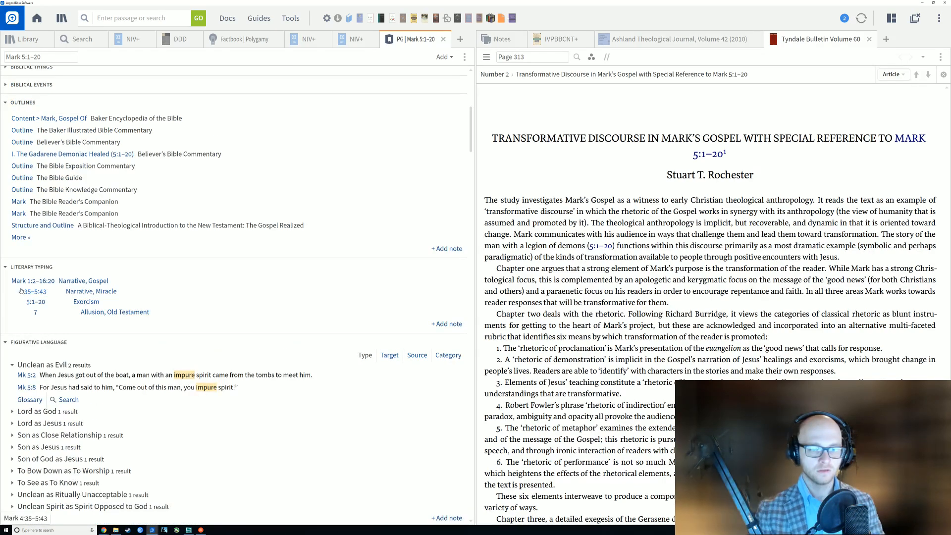
{"action": "left_click", "coordinate": [6, 267]}
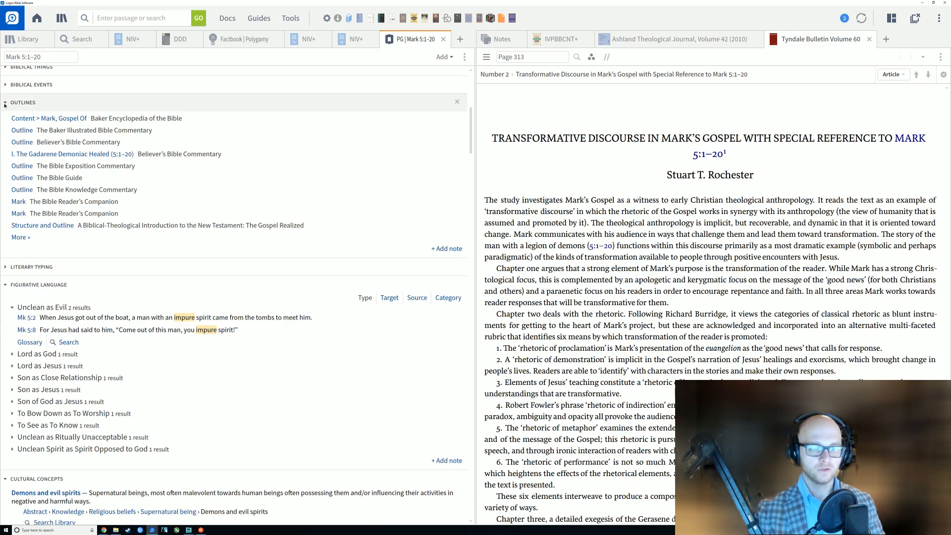
{"action": "left_click", "coordinate": [6, 102]}
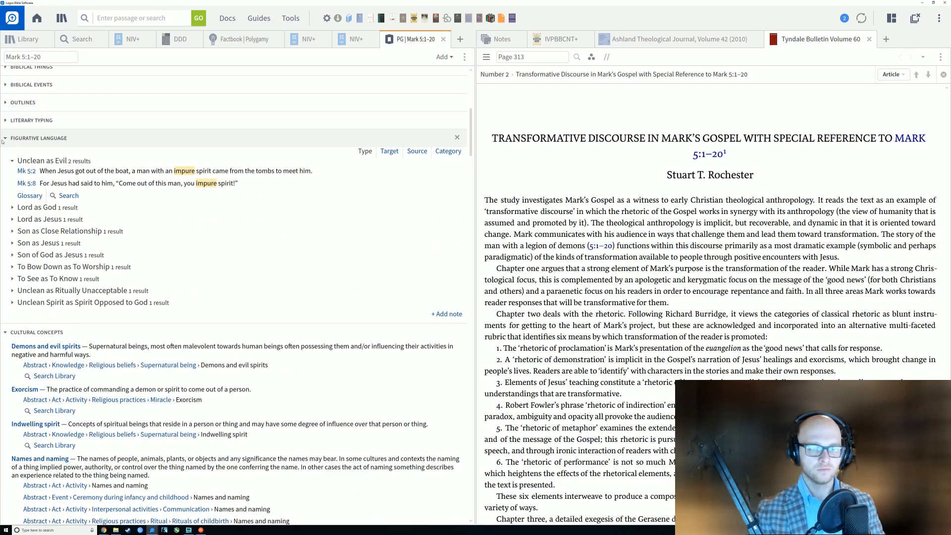
{"action": "left_click", "coordinate": [4, 139]}
{"action": "scroll", "coordinate": [446, 128], "scroll_direction": "up", "scroll_amount": 14}
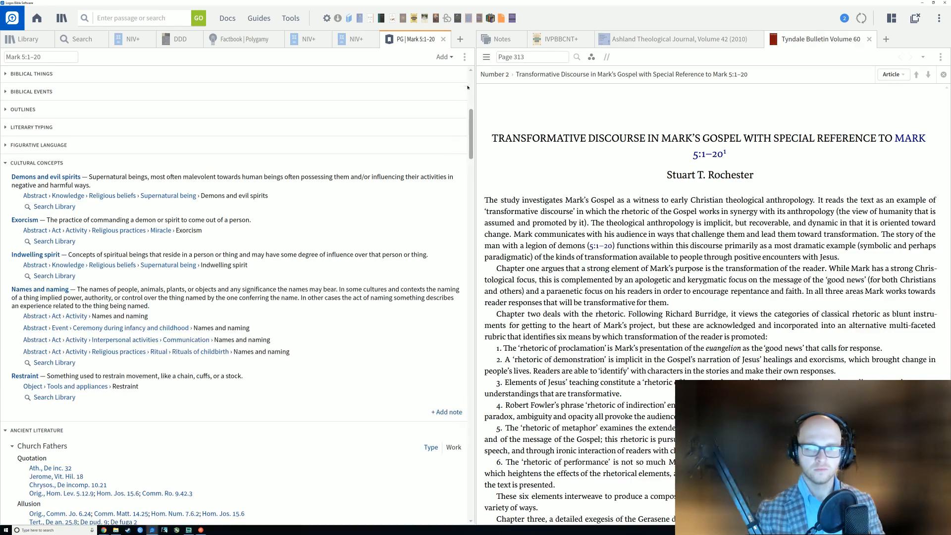
Bring up the Ashland Theological Journal article and select the sentences in its introduction posing the two problems with the pigs.
{"action": "left_click", "coordinate": [613, 167]}
{"action": "left_click", "coordinate": [714, 42]}
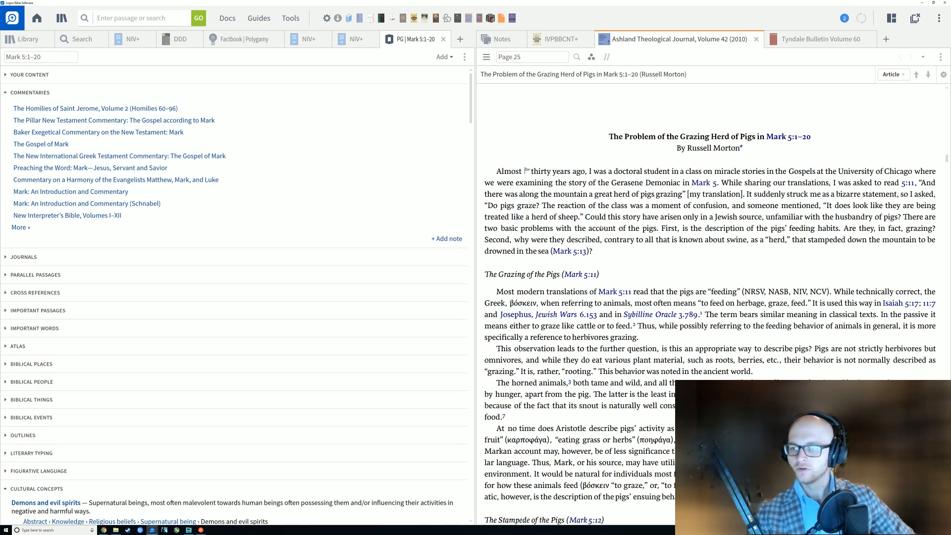
{"action": "left_click_drag", "start_coordinate": [590, 228], "coordinate": [620, 241]}
{"action": "left_click", "coordinate": [671, 246]}
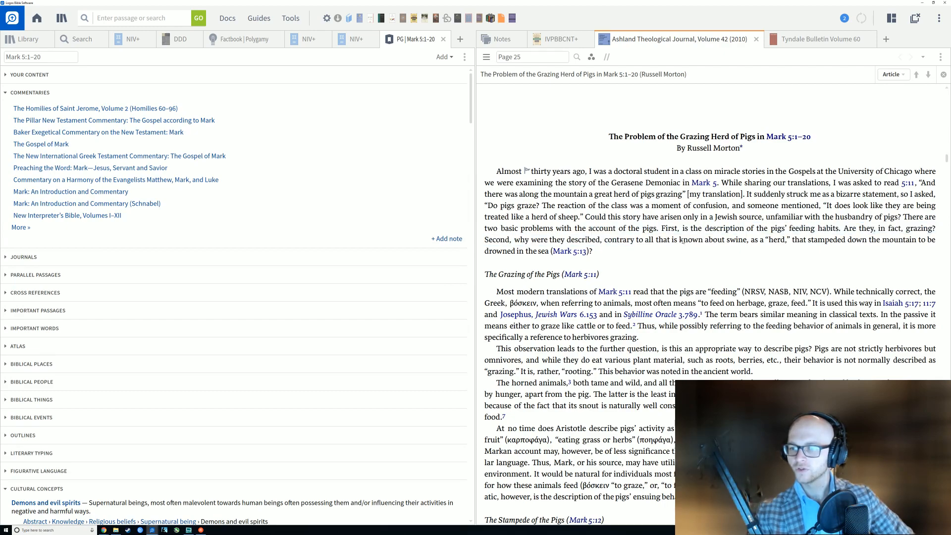
{"action": "left_click_drag", "start_coordinate": [684, 228], "coordinate": [685, 243]}
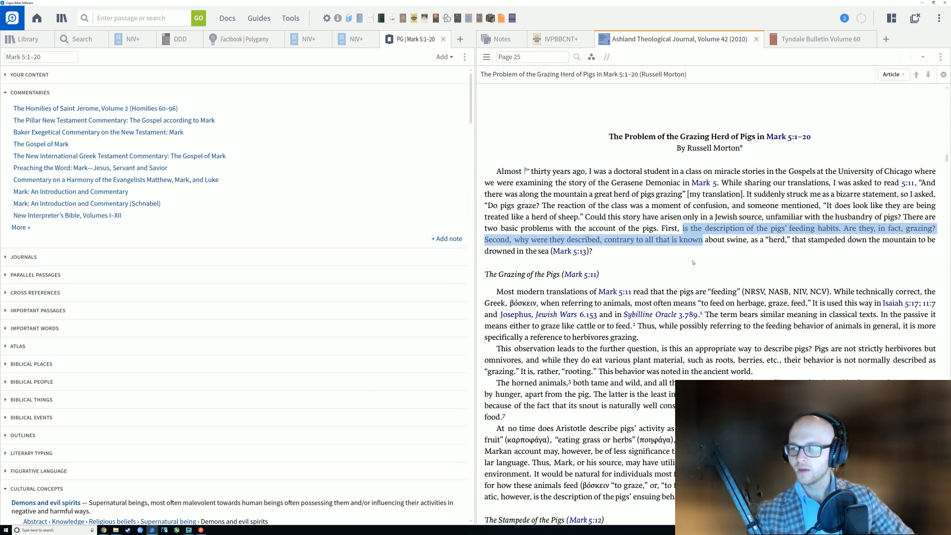
{"action": "left_click", "coordinate": [493, 243]}
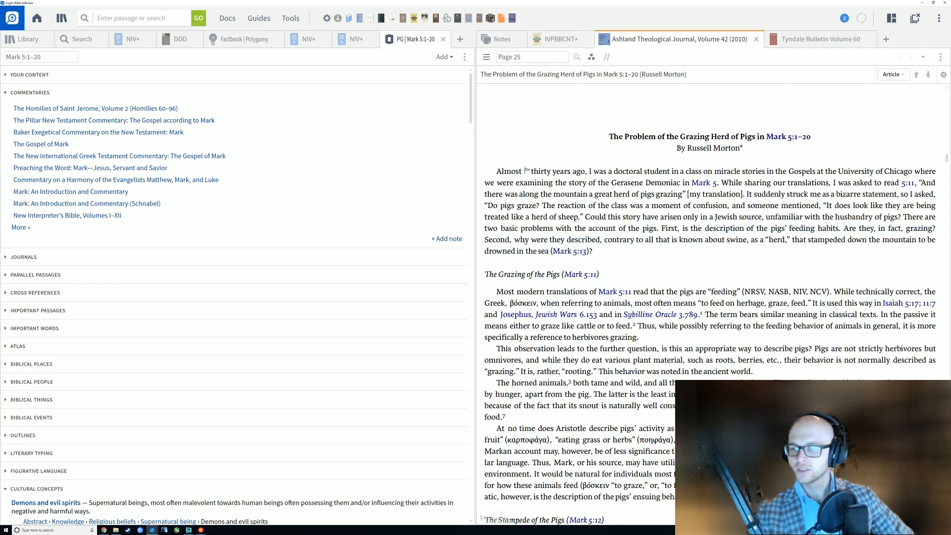
{"action": "left_click_drag", "start_coordinate": [575, 249], "coordinate": [614, 252]}
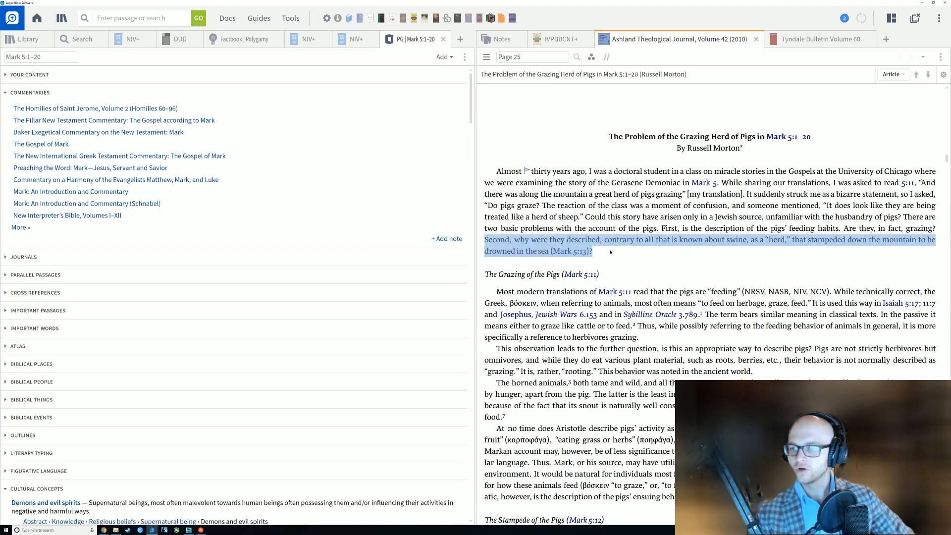
{"action": "left_click", "coordinate": [616, 252]}
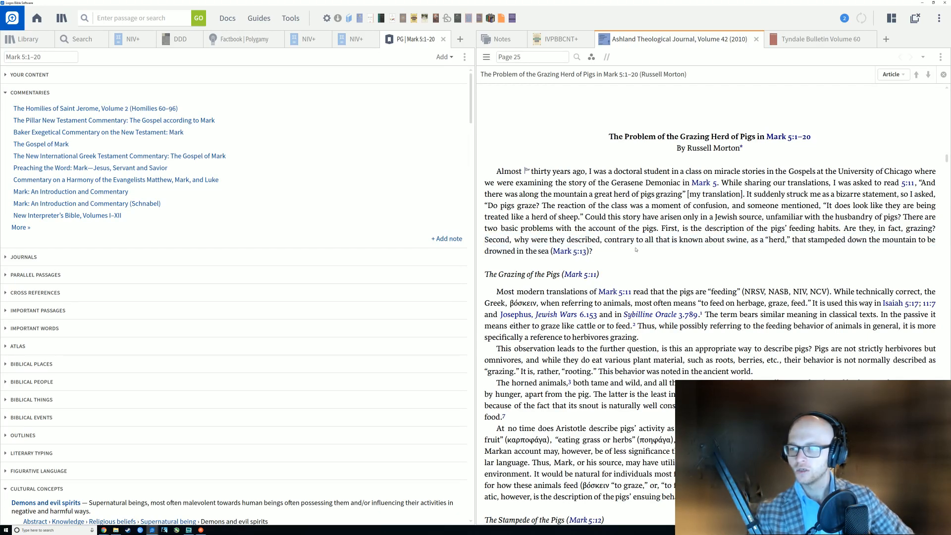
Read the Ashland journal article's sections on the grazing and the stampede of the pigs.
{"action": "scroll", "coordinate": [622, 252], "scroll_direction": "down", "scroll_amount": 3}
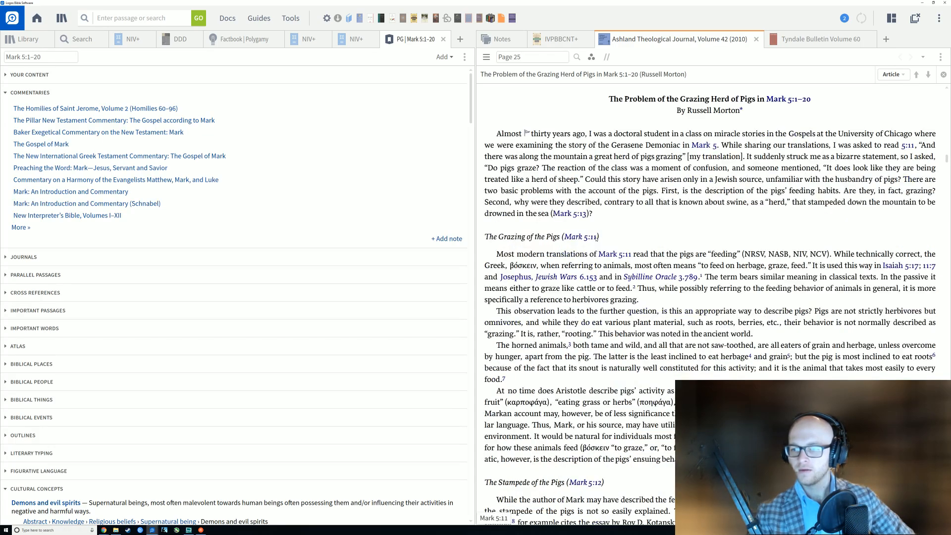
{"action": "scroll", "coordinate": [643, 245], "scroll_direction": "down", "scroll_amount": 3}
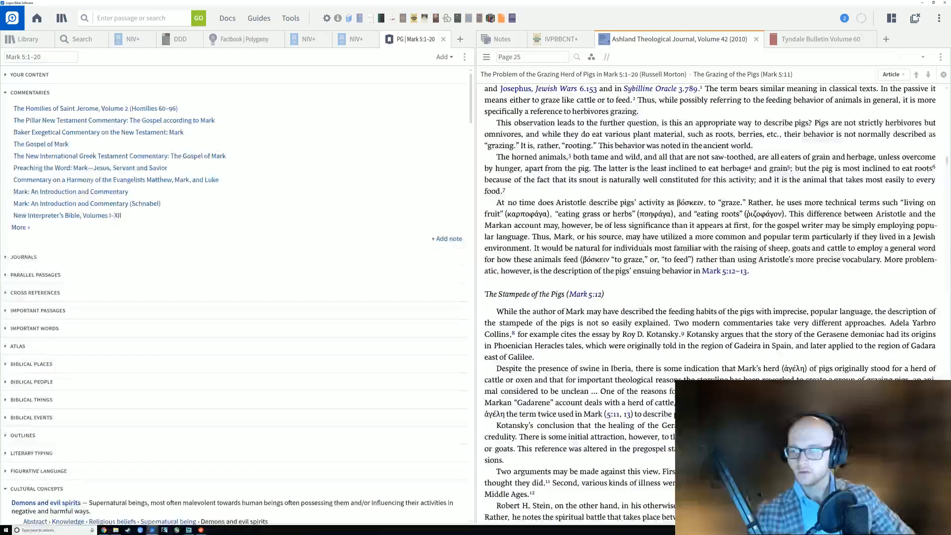
{"action": "scroll", "coordinate": [650, 287], "scroll_direction": "down", "scroll_amount": 15}
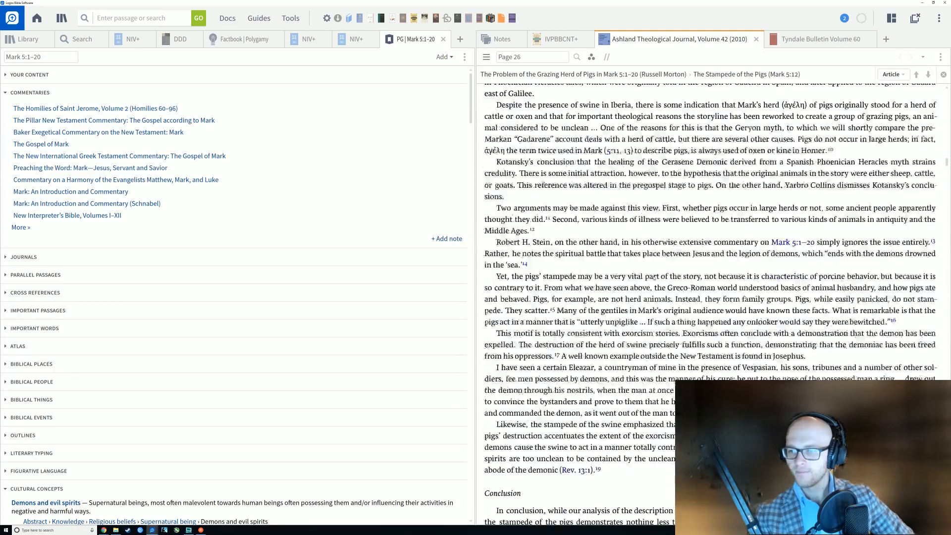
{"action": "scroll", "coordinate": [660, 276], "scroll_direction": "down", "scroll_amount": 8}
{"action": "scroll", "coordinate": [658, 267], "scroll_direction": "up", "scroll_amount": 10}
{"action": "scroll", "coordinate": [659, 265], "scroll_direction": "up", "scroll_amount": 20}
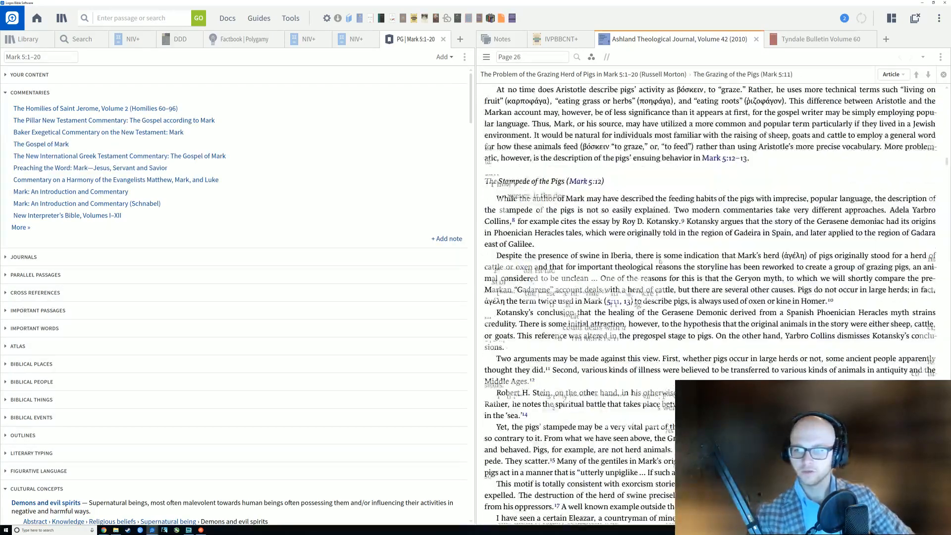
{"action": "scroll", "coordinate": [656, 261], "scroll_direction": "down", "scroll_amount": 1}
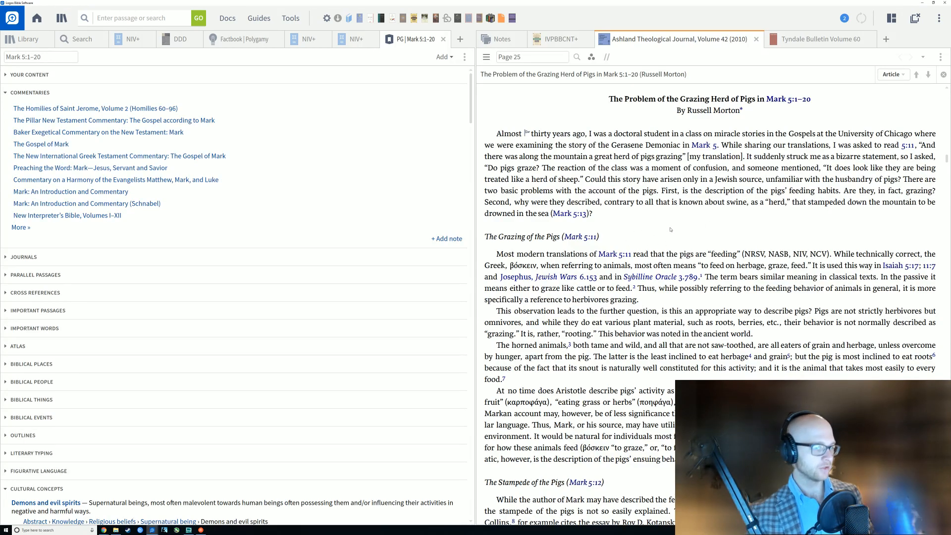
{"action": "scroll", "coordinate": [658, 209], "scroll_direction": "down", "scroll_amount": 3}
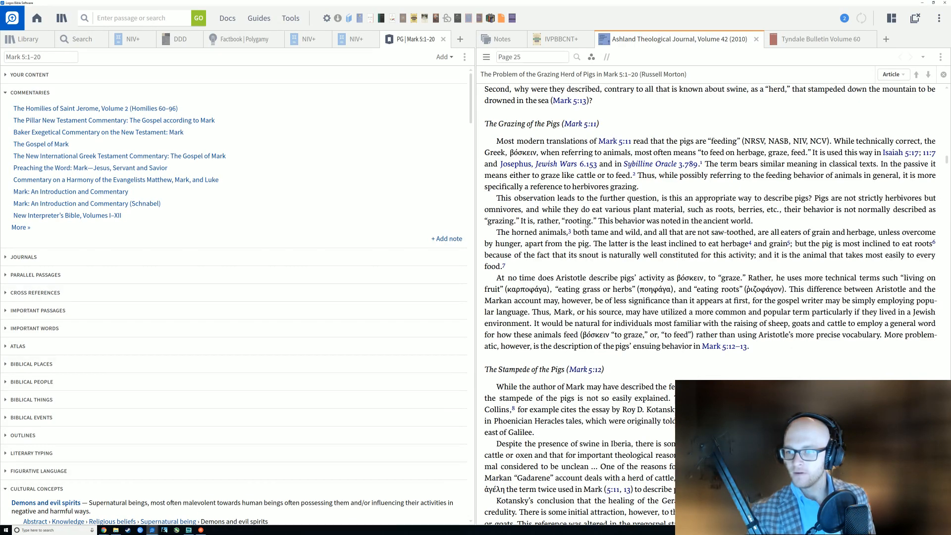
{"action": "scroll", "coordinate": [590, 252], "scroll_direction": "down", "scroll_amount": 3}
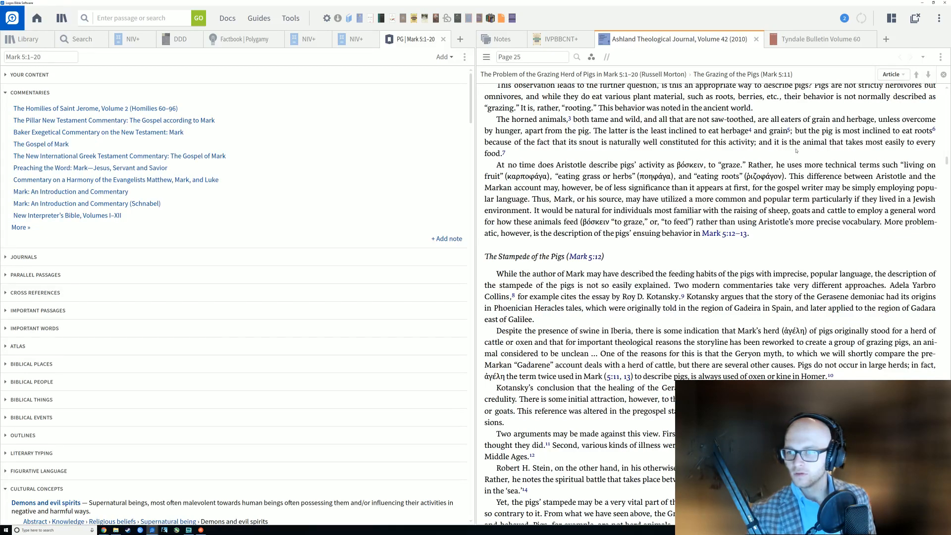
{"action": "scroll", "coordinate": [590, 167], "scroll_direction": "down", "scroll_amount": 1}
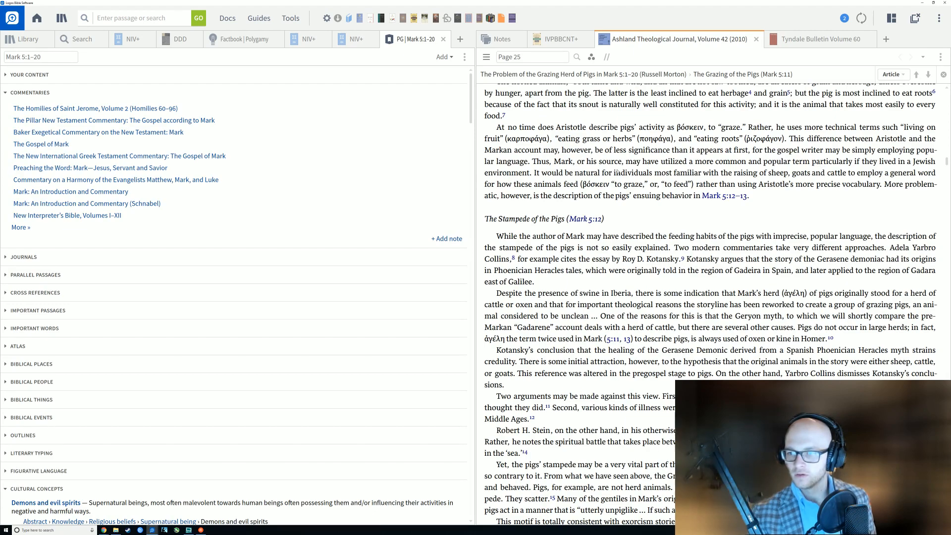
Switch the search to a Basic search and clear its Heading Text restriction so it covers all text in all resources.
{"action": "left_click", "coordinate": [77, 38]}
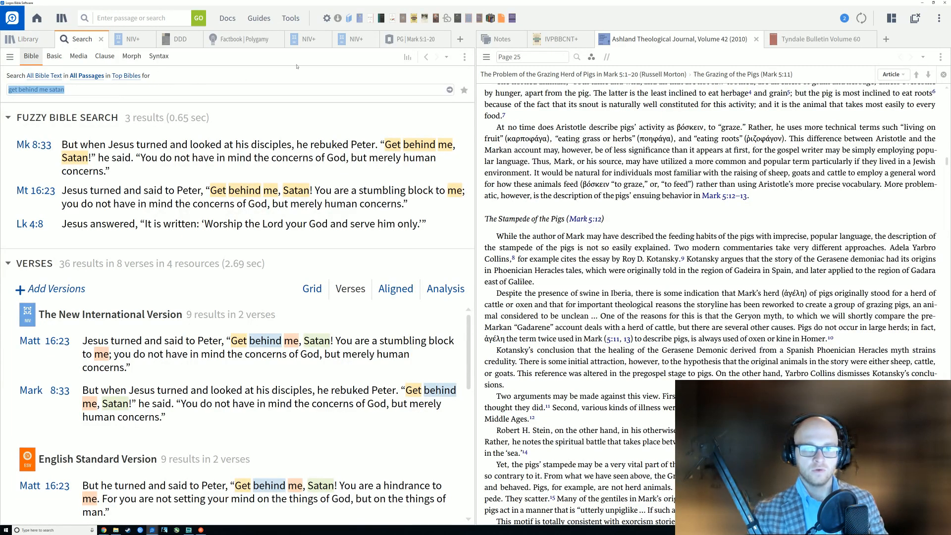
{"action": "left_click", "coordinate": [106, 89]}
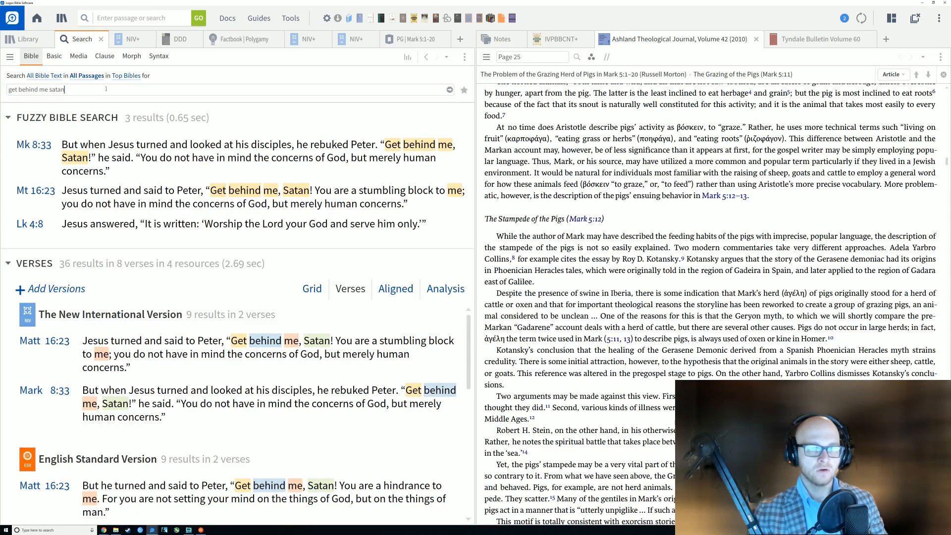
{"action": "left_click", "coordinate": [55, 56]}
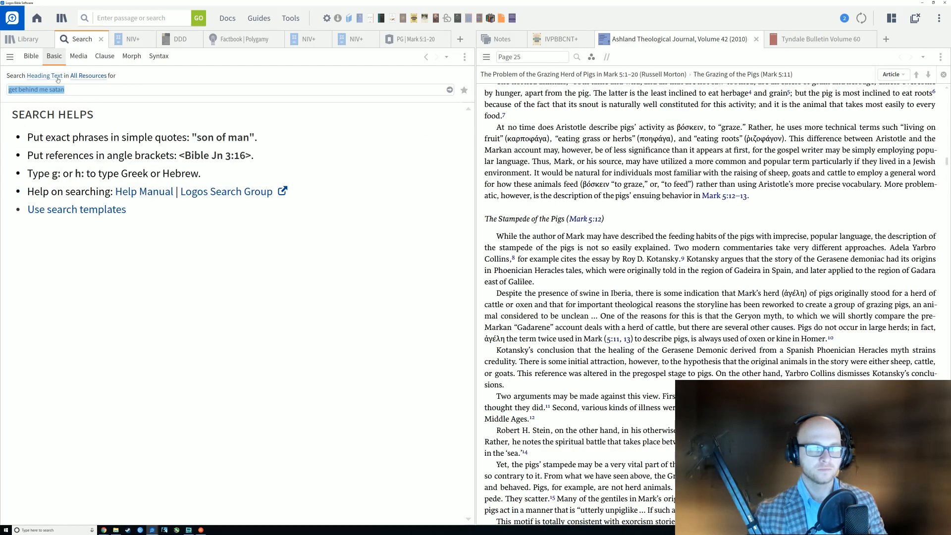
{"action": "left_click", "coordinate": [57, 78]}
{"action": "left_click", "coordinate": [159, 88]}
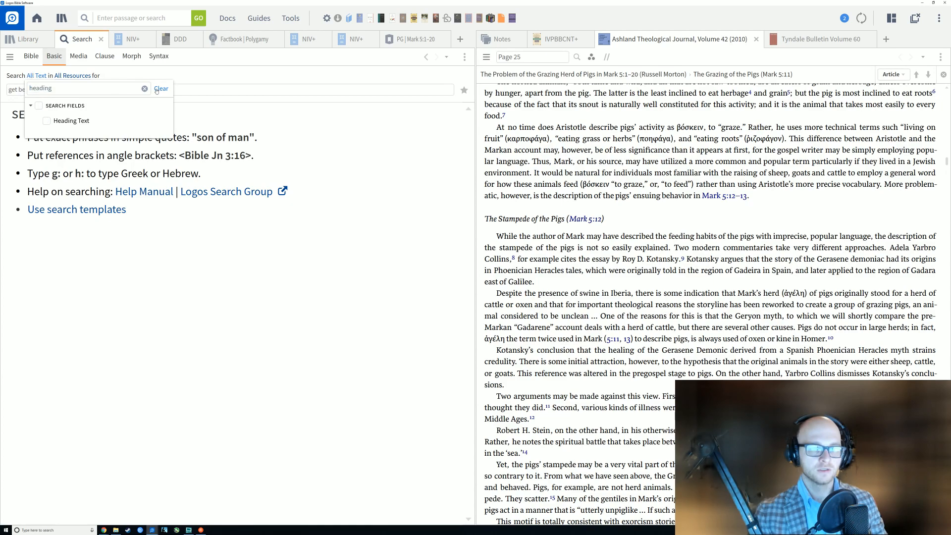
{"action": "left_click", "coordinate": [144, 80]}
{"action": "left_click_drag", "start_coordinate": [65, 89], "coordinate": [12, 92]}
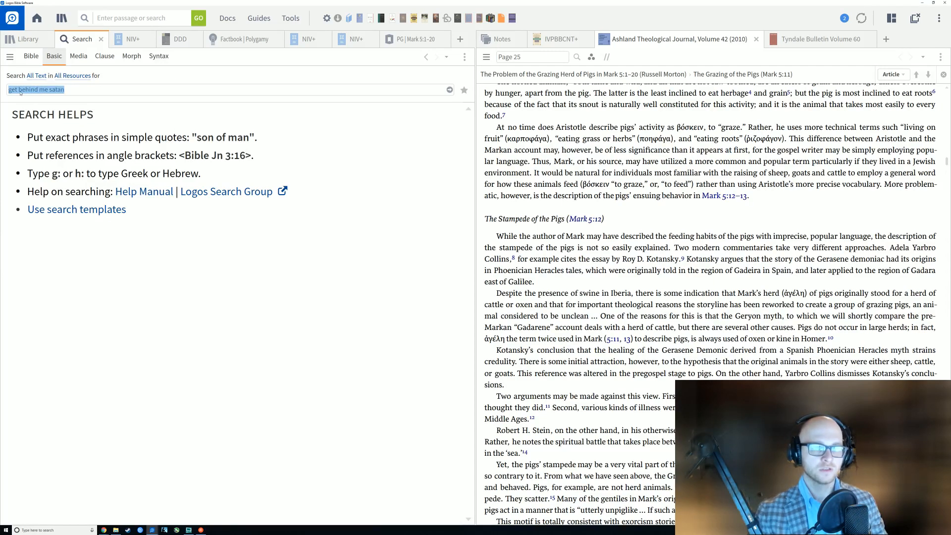
{"action": "type", "text": "g"}
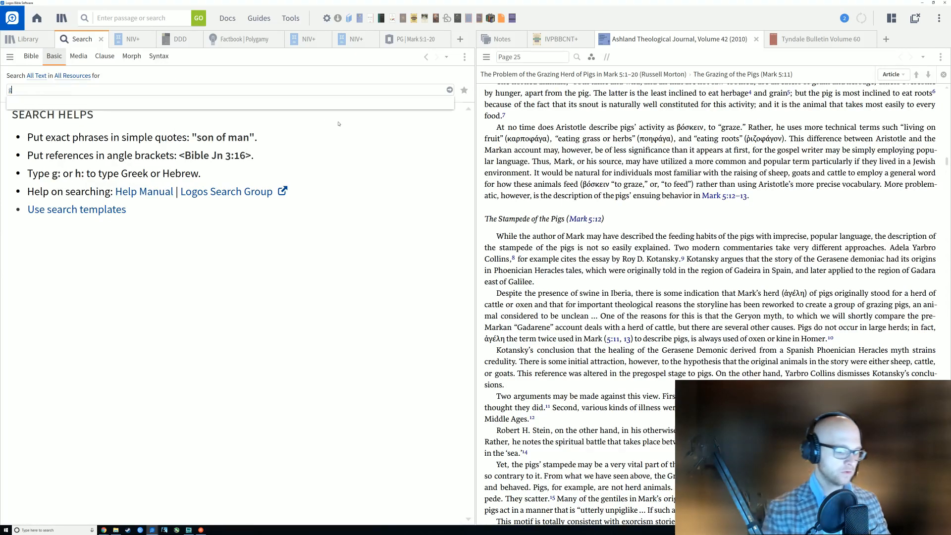
{"action": "type", "text": ":boskei"}
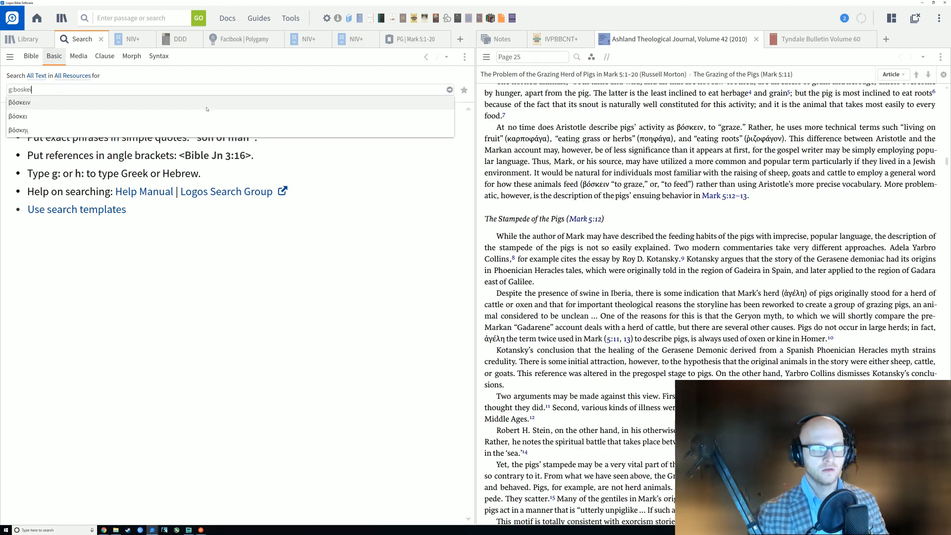
{"action": "left_click", "coordinate": [197, 106]}
{"action": "key", "text": "shift+Left"}
{"action": "key", "text": "shift+Left"}
{"action": "key", "text": "shift+Left"}
{"action": "key", "text": "shift+Left"}
{"action": "key", "text": "shift+Left"}
{"action": "key", "text": "shift+Left"}
{"action": "key", "text": "shift+Left"}
{"action": "key", "text": "BackSpace"}
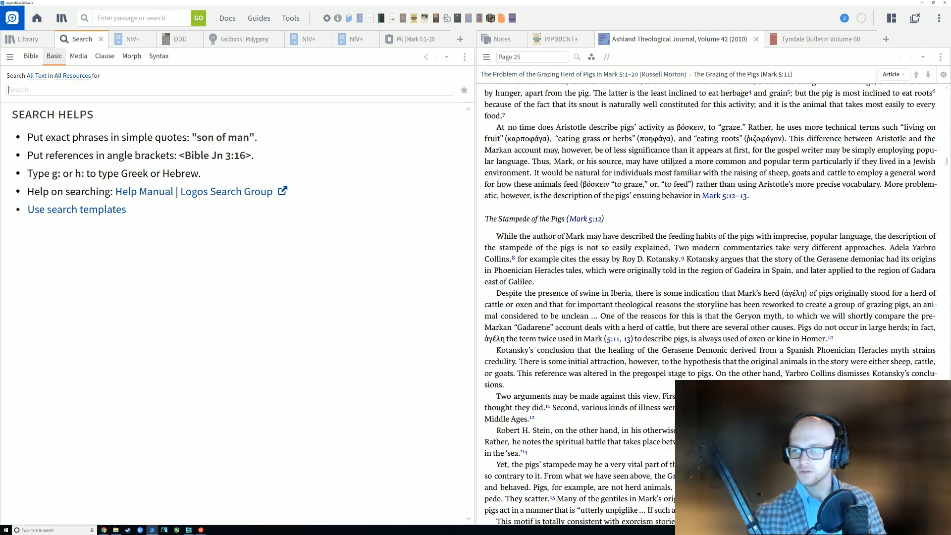
Bring up the NIV with its parallel Greek text and go to Mark 5.
{"action": "left_click", "coordinate": [134, 41]}
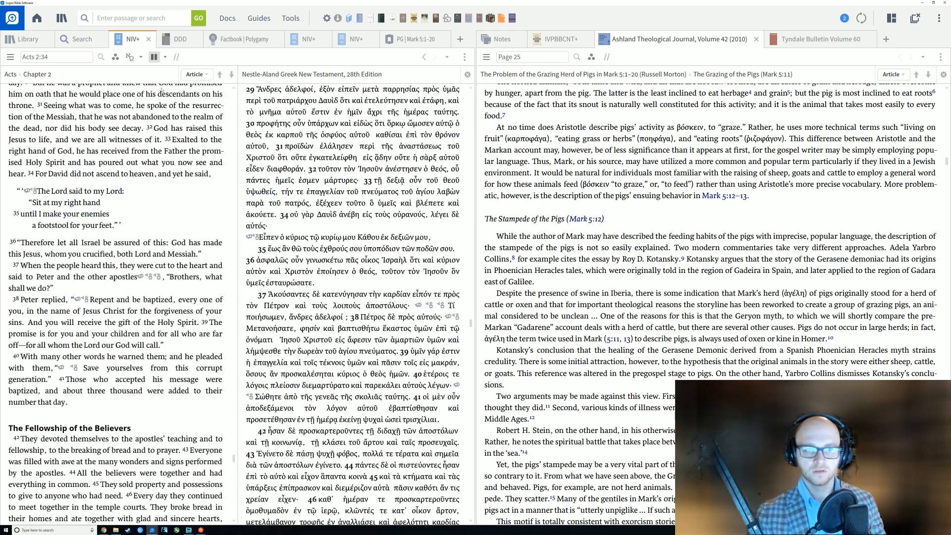
{"action": "scroll", "coordinate": [85, 97], "scroll_direction": "up", "scroll_amount": 1}
{"action": "left_click", "coordinate": [59, 58]}
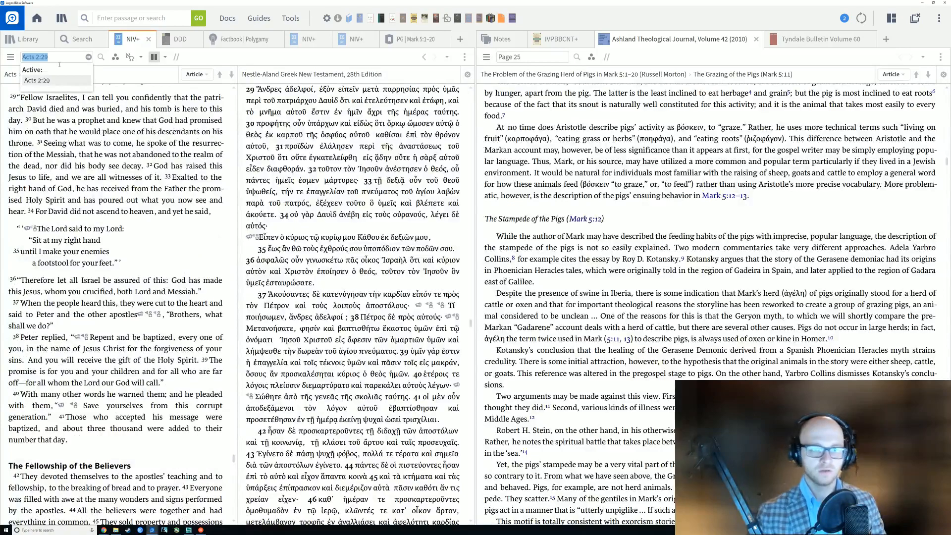
{"action": "type", "text": "mk 5"}
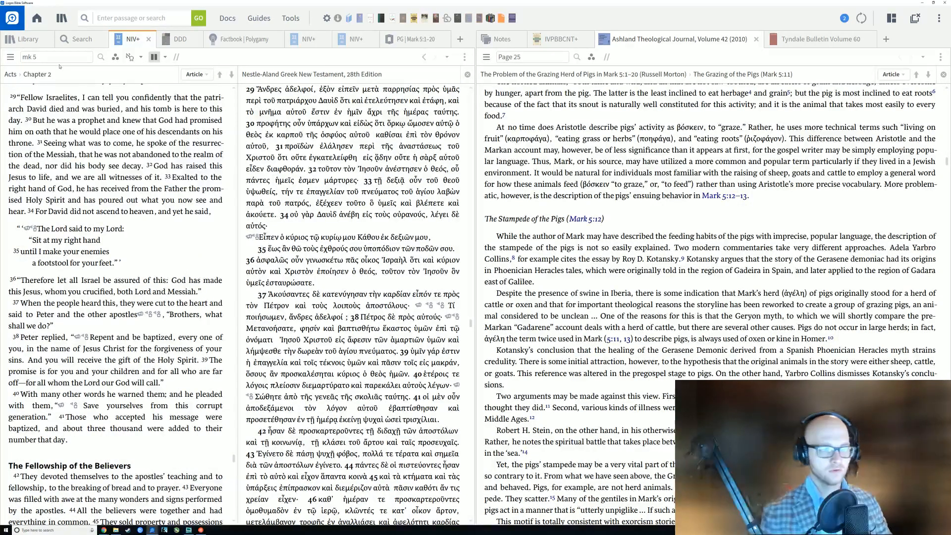
{"action": "key", "text": "Return"}
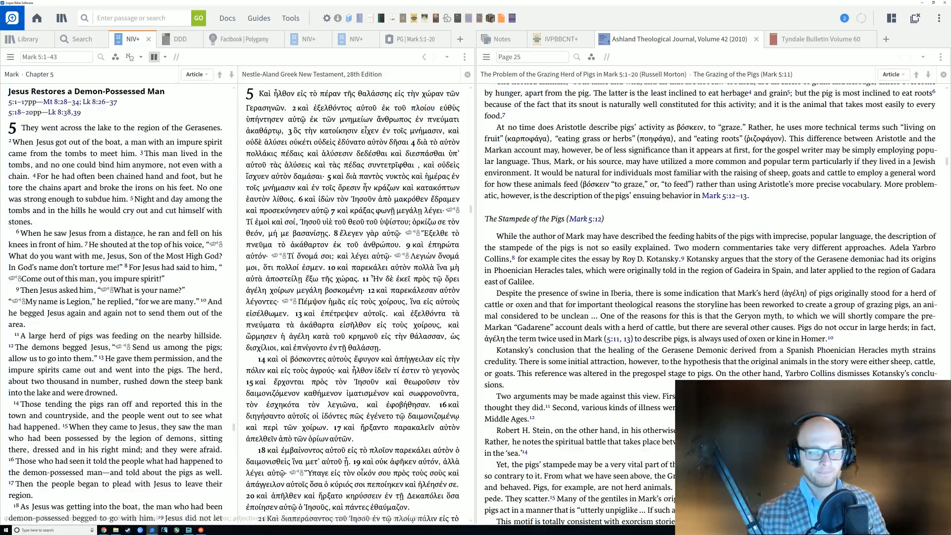
Search all resources for the lemma βόσκω behind "feeding" in Mark 5:11, and move the search beside the Passage Guide.
{"action": "scroll", "coordinate": [142, 277], "scroll_direction": "down", "scroll_amount": 2}
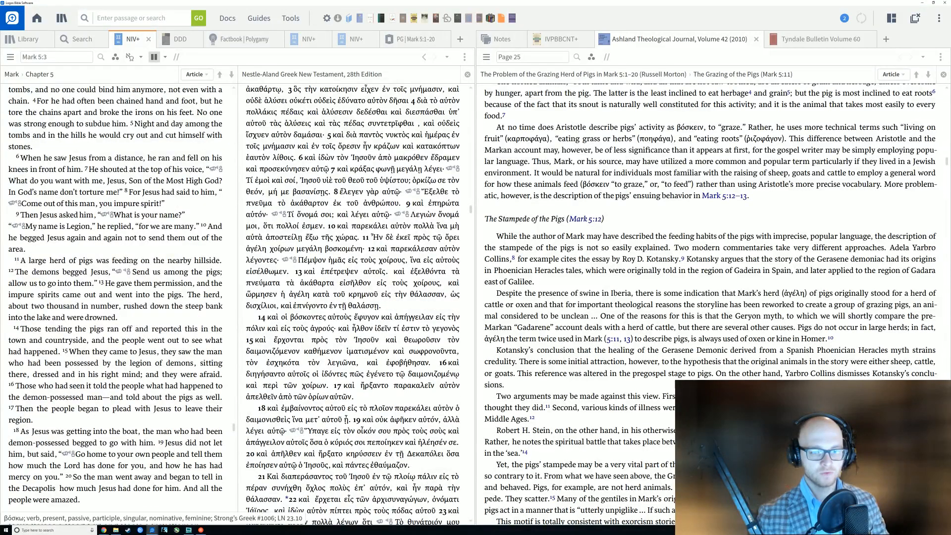
{"action": "right_click", "coordinate": [128, 260]}
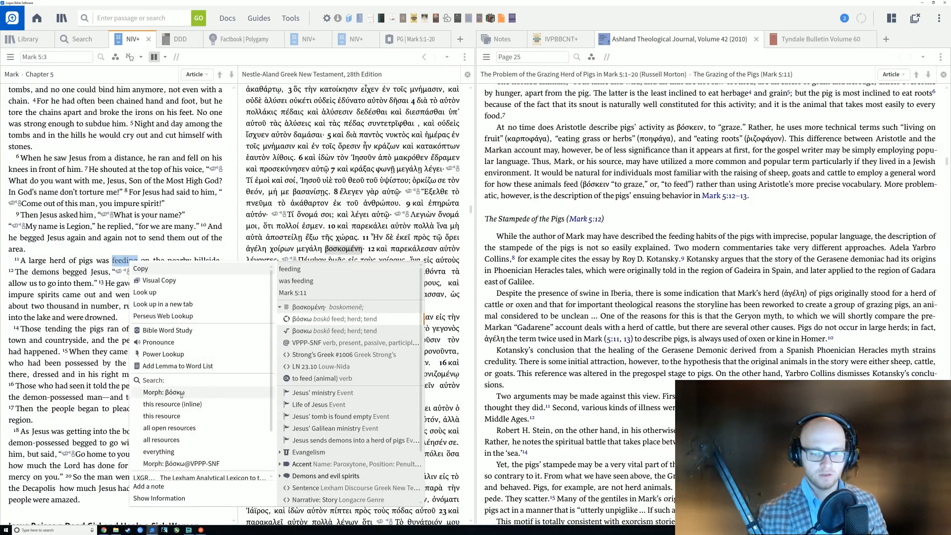
{"action": "left_click", "coordinate": [184, 441]}
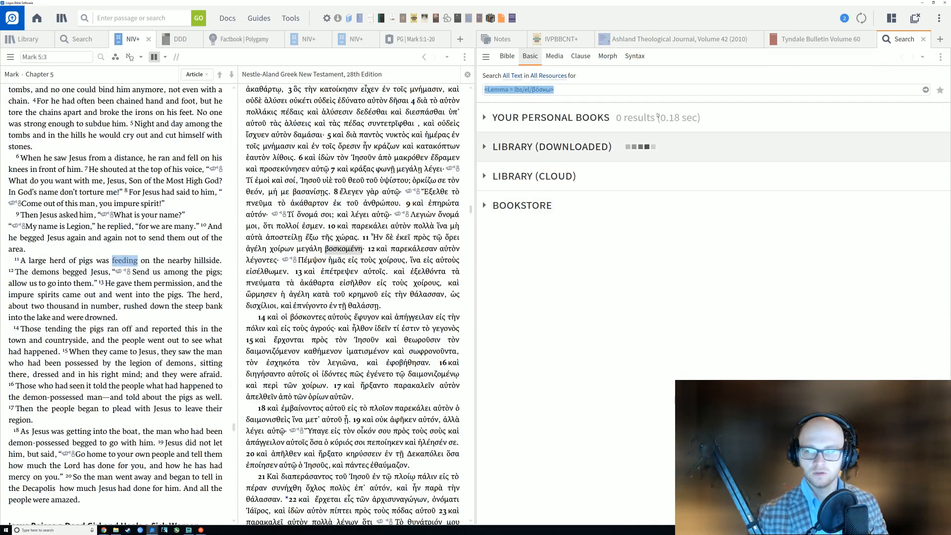
{"action": "left_click_drag", "start_coordinate": [913, 41], "coordinate": [375, 45]}
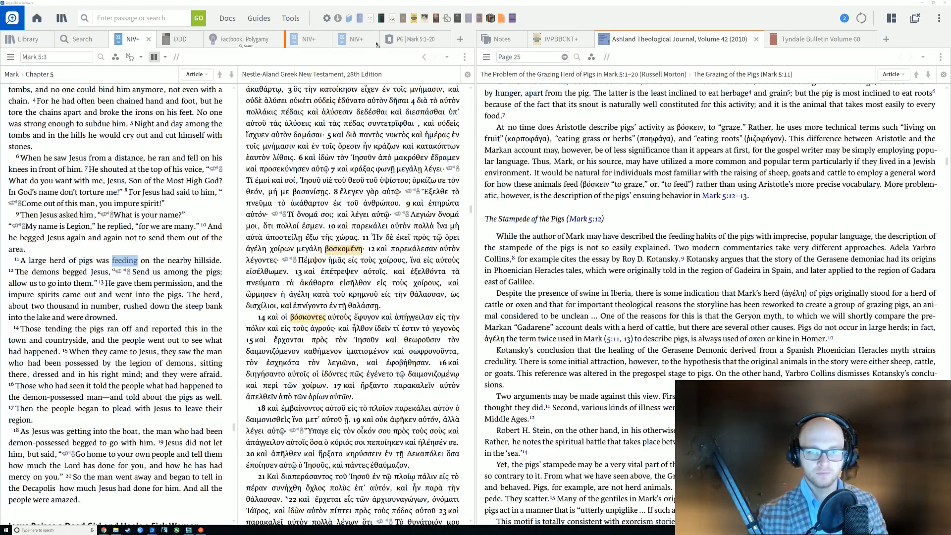
{"action": "left_click_drag", "start_coordinate": [446, 44], "coordinate": [436, 42]}
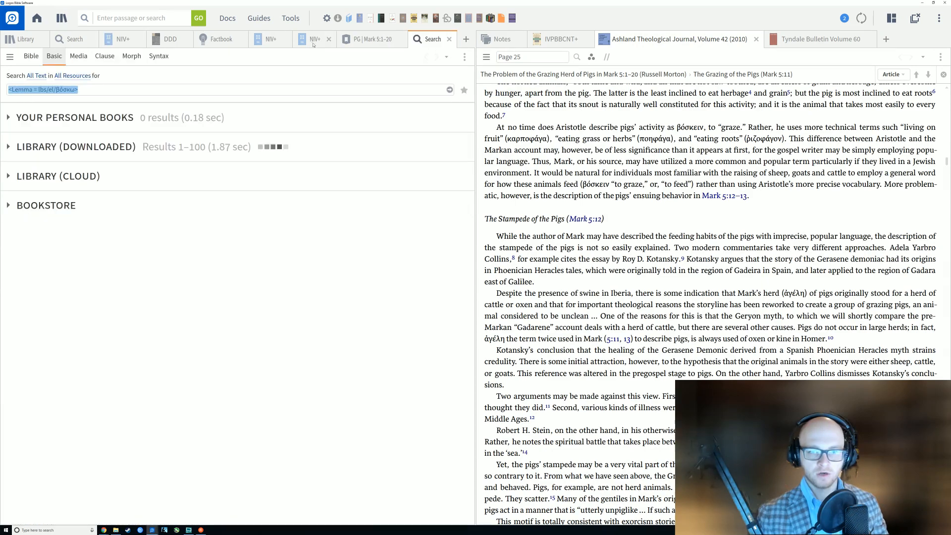
Close the two spare NIV copies at Hebrews 8 and Luke 22, the Factbook and the DDD.
{"action": "left_click", "coordinate": [271, 41]}
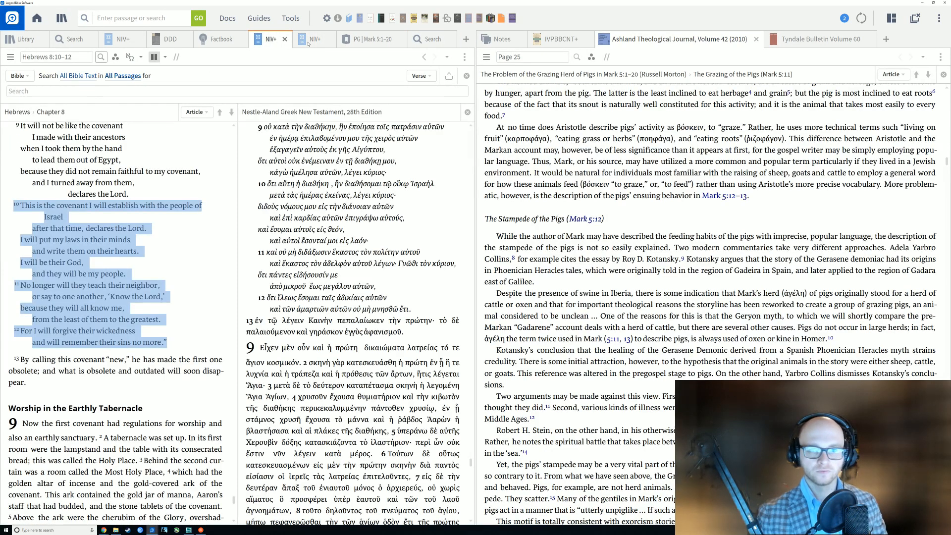
{"action": "left_click", "coordinate": [285, 39]}
{"action": "left_click", "coordinate": [287, 42]}
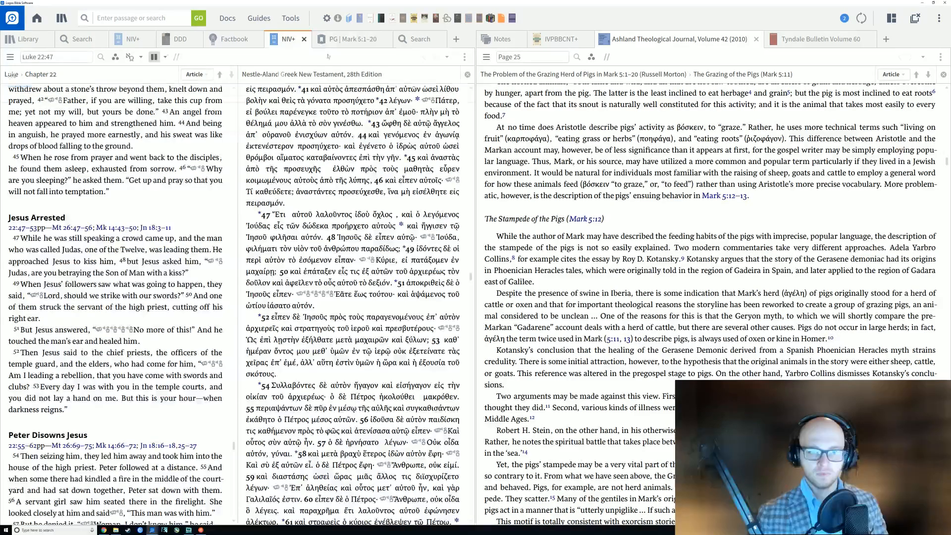
{"action": "left_click", "coordinate": [304, 39]}
{"action": "left_click", "coordinate": [289, 39]}
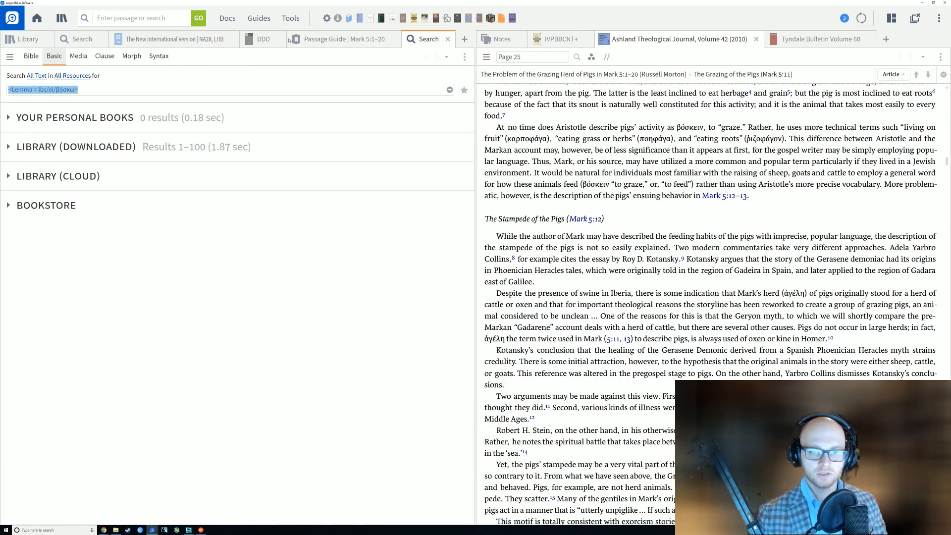
{"action": "left_click", "coordinate": [275, 40]}
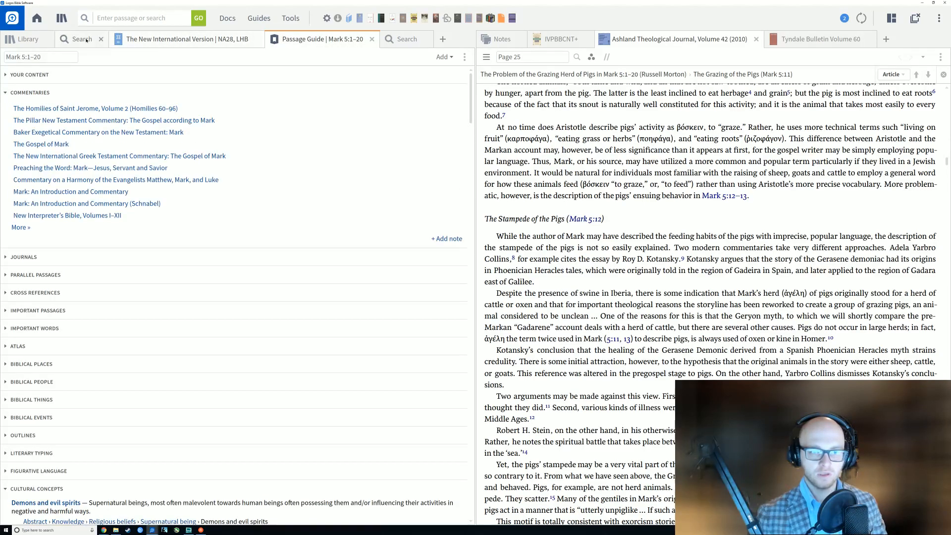
Search all resources for the lemma χοῖρος behind "pigs" in Mark 5:11 and cut out its query text.
{"action": "left_click", "coordinate": [162, 39]}
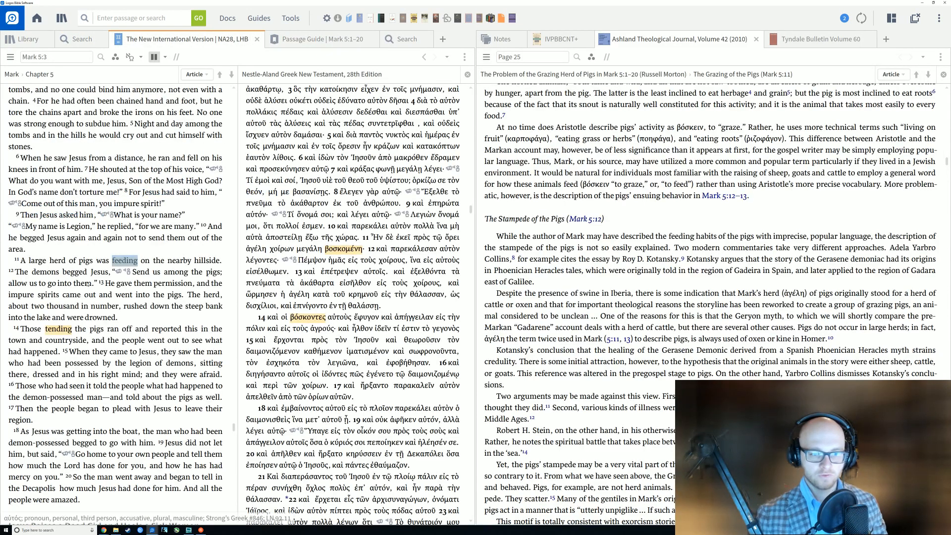
{"action": "right_click", "coordinate": [81, 263]}
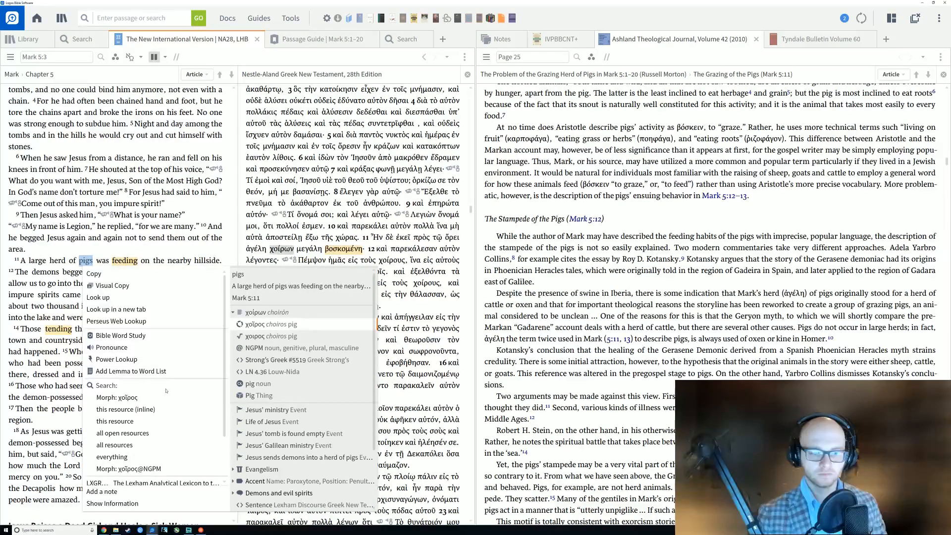
{"action": "left_click", "coordinate": [144, 445]}
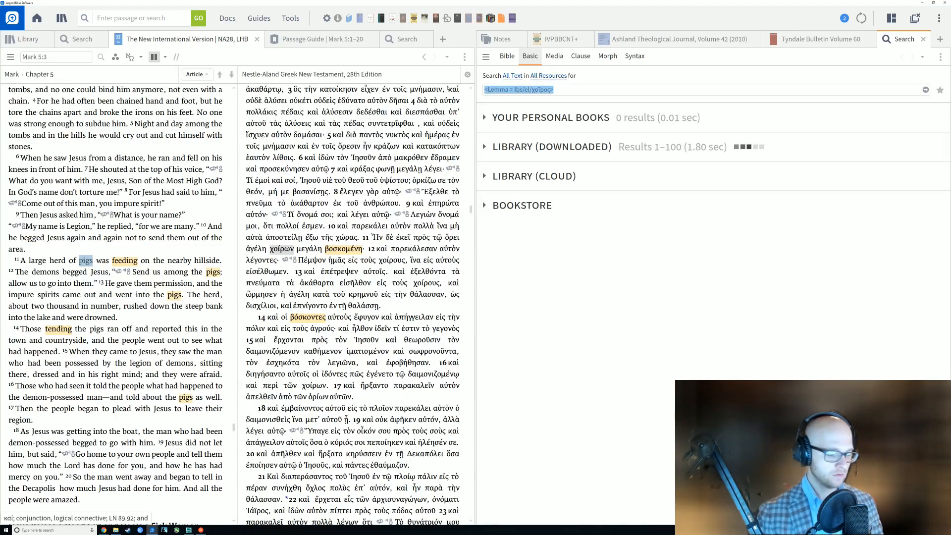
{"action": "key", "text": "BackSpace"}
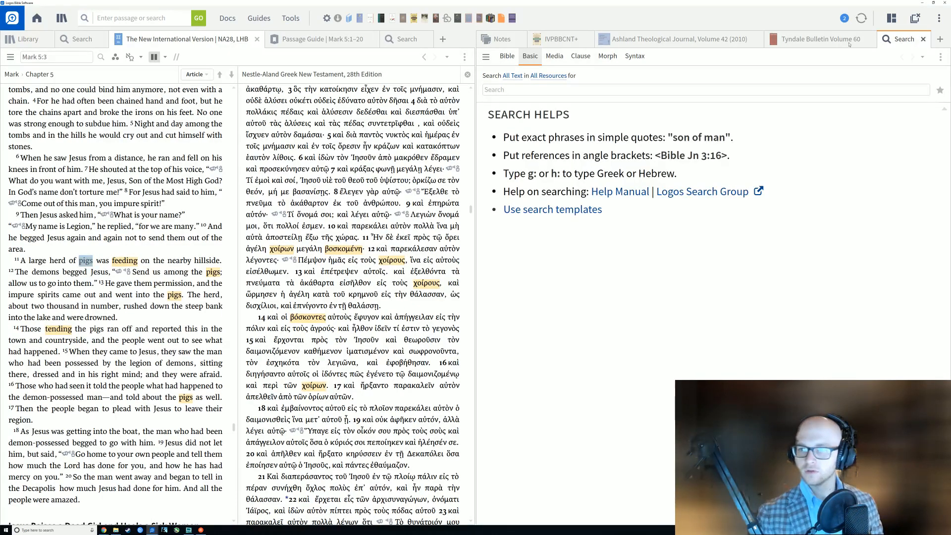
Close the emptied search and extend the βόσκω query to <Lemma = lbs/el/βόσκω> NEAR <Lemma = lbs/el/χοῖρος>, and run it.
{"action": "left_click", "coordinate": [923, 39]}
{"action": "left_click", "coordinate": [407, 40]}
{"action": "key", "text": "End"}
{"action": "type", "text": "NEAR"}
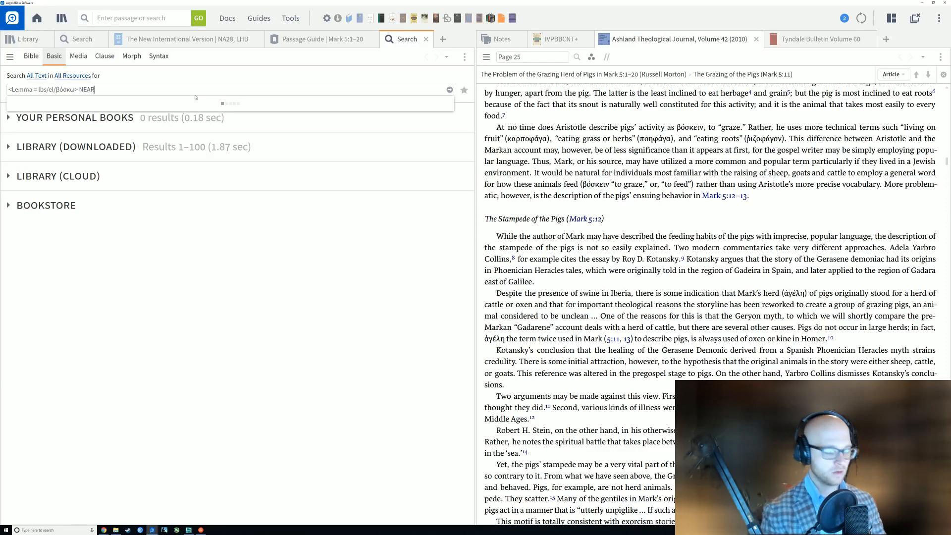
{"action": "type", "text": "<Lemma = lbs/el/χοῖρος>"}
{"action": "key", "text": "Return"}
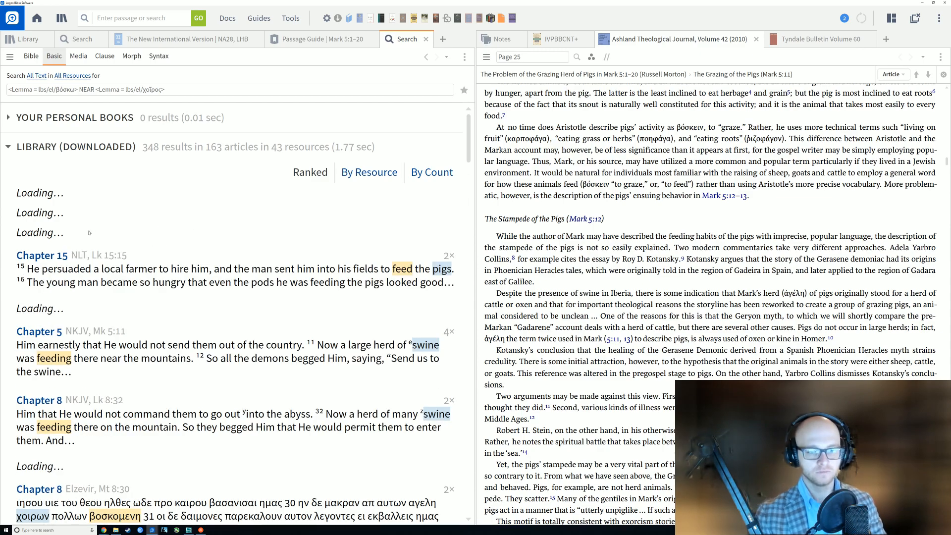
Group the downloaded library results by resource, expand Barlaam and Ioasaph (Greek Text) and view its description.
{"action": "left_click", "coordinate": [371, 174]}
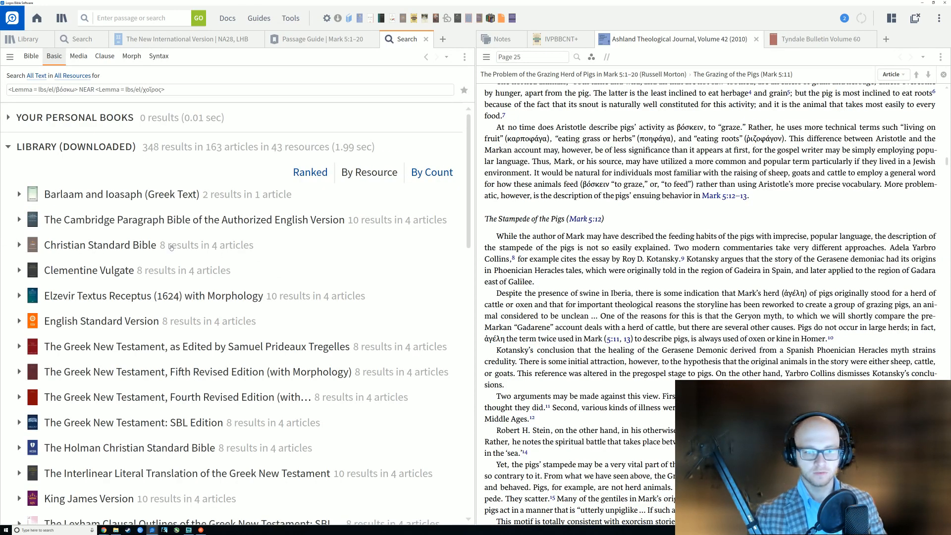
{"action": "scroll", "coordinate": [171, 247], "scroll_direction": "down", "scroll_amount": 1}
{"action": "left_click", "coordinate": [20, 157]}
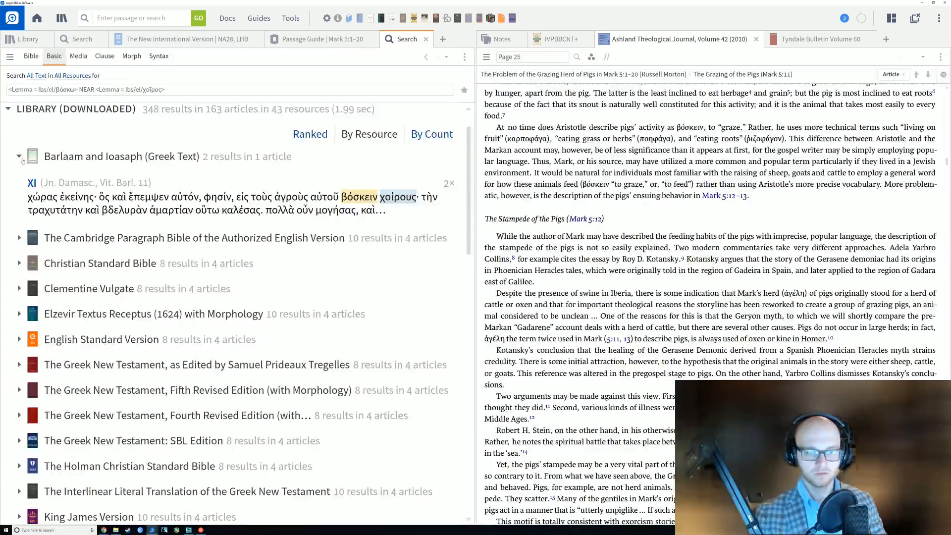
{"action": "mouse_move", "coordinate": [358, 198]}
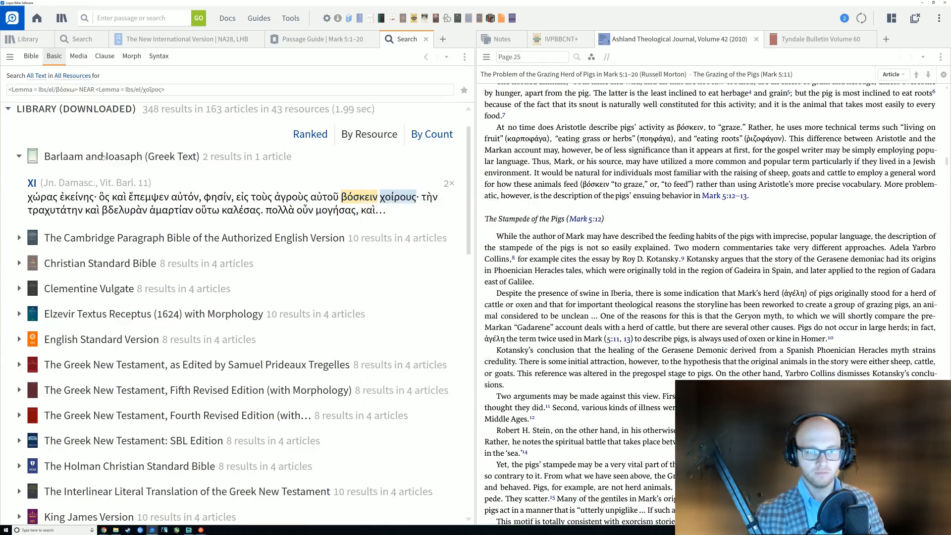
{"action": "mouse_move", "coordinate": [118, 162]}
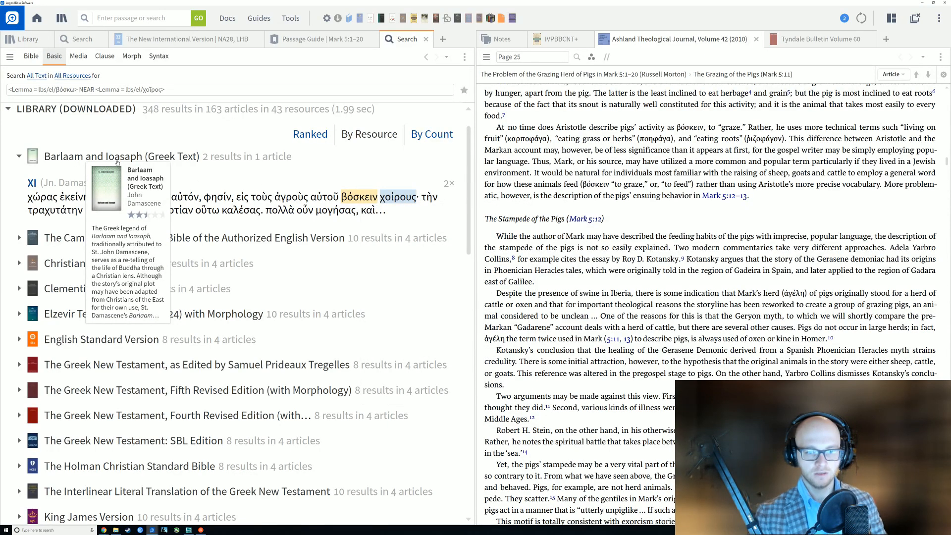
Open the Barlaam and Ioasaph hit beside the search and turn off all visual filters in that text.
{"action": "left_click_drag", "start_coordinate": [359, 201], "coordinate": [436, 44]}
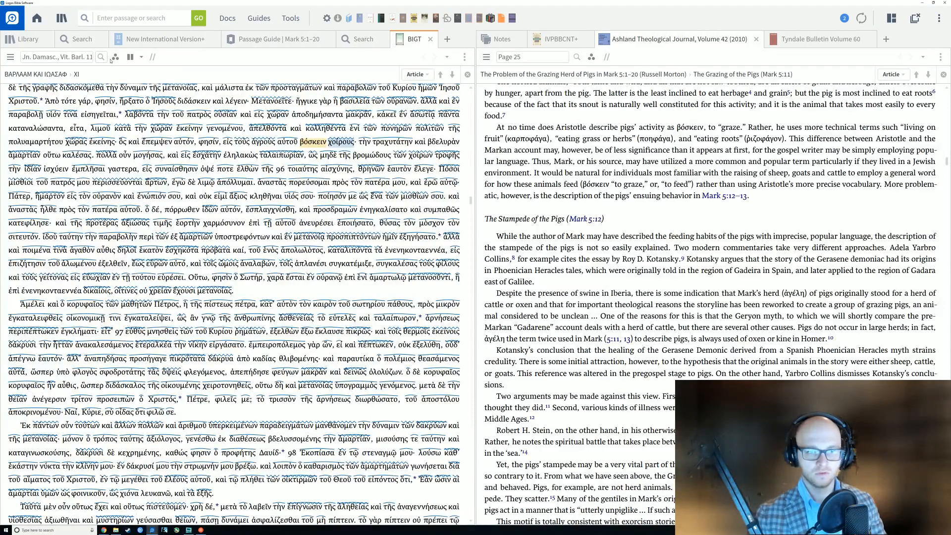
{"action": "left_click", "coordinate": [115, 57]}
{"action": "scroll", "coordinate": [131, 162], "scroll_direction": "down", "scroll_amount": 2}
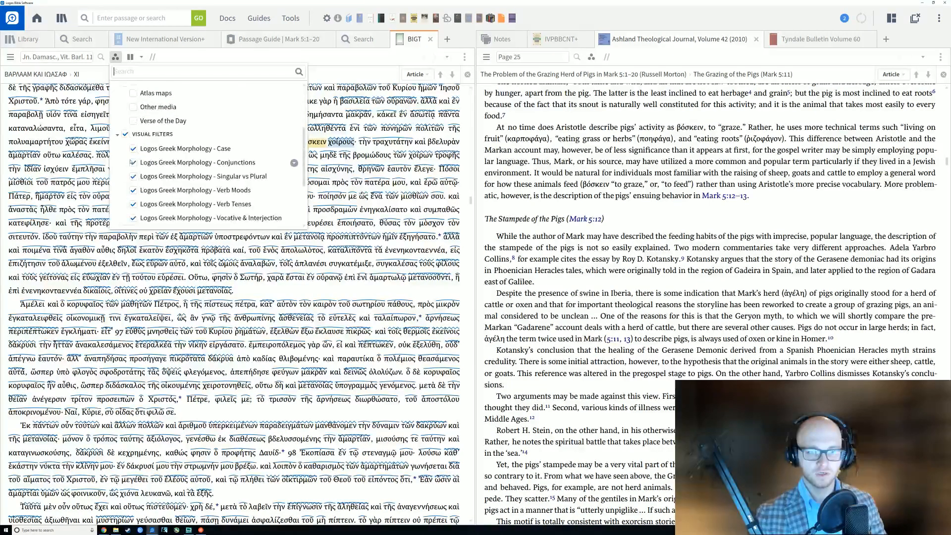
{"action": "left_click", "coordinate": [131, 134]}
{"action": "left_click", "coordinate": [313, 58]}
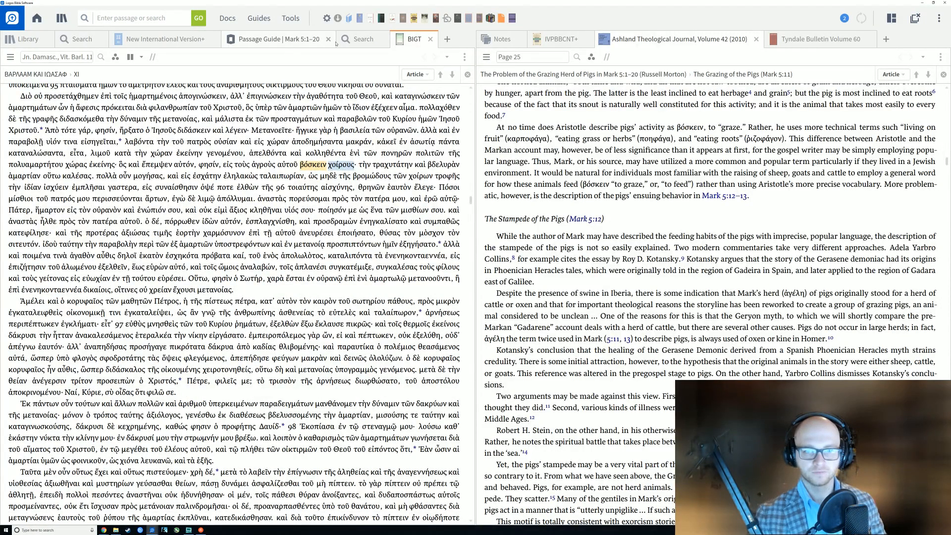
Review the list of resources in the downloaded library results of the βόσκω NEAR χοῖρος search.
{"action": "left_click", "coordinate": [364, 39]}
{"action": "scroll", "coordinate": [107, 182], "scroll_direction": "down", "scroll_amount": 1}
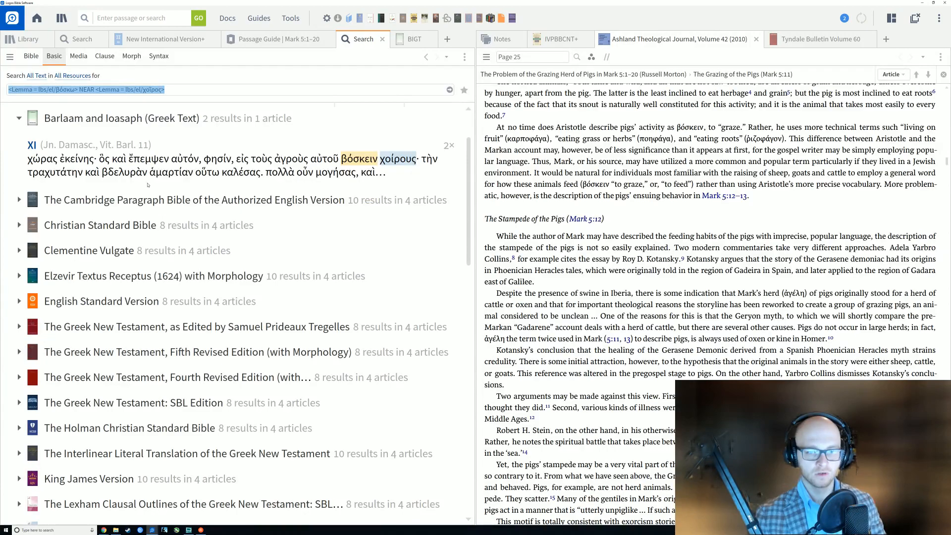
{"action": "scroll", "coordinate": [73, 204], "scroll_direction": "down", "scroll_amount": 1}
{"action": "scroll", "coordinate": [20, 222], "scroll_direction": "down", "scroll_amount": 1}
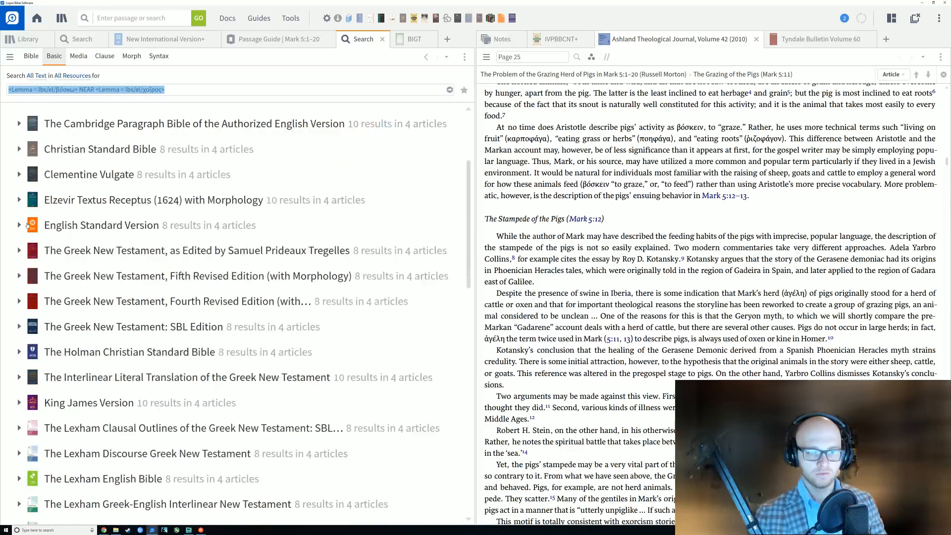
{"action": "scroll", "coordinate": [23, 274], "scroll_direction": "down", "scroll_amount": 1}
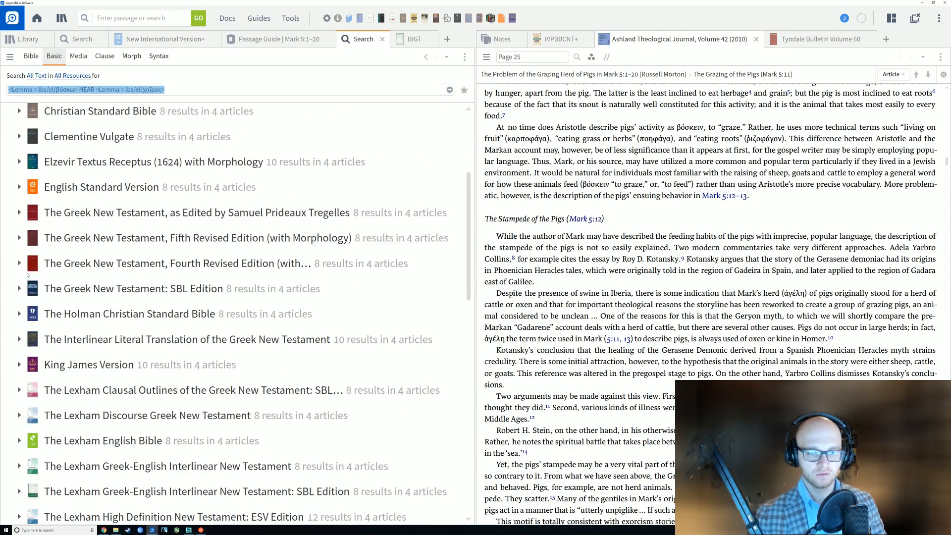
{"action": "scroll", "coordinate": [21, 311], "scroll_direction": "down", "scroll_amount": 1}
{"action": "scroll", "coordinate": [20, 315], "scroll_direction": "down", "scroll_amount": 1}
{"action": "scroll", "coordinate": [20, 315], "scroll_direction": "down", "scroll_amount": 1}
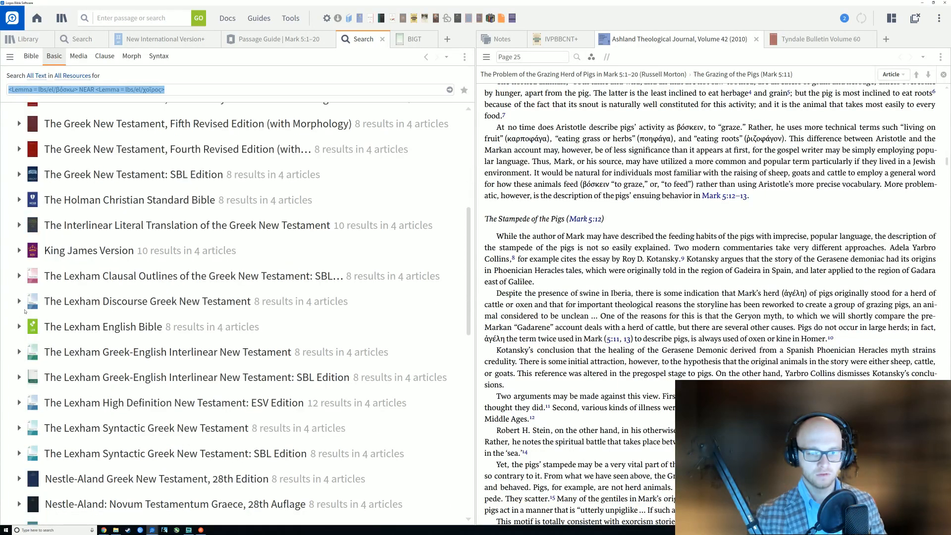
{"action": "scroll", "coordinate": [33, 277], "scroll_direction": "down", "scroll_amount": 1}
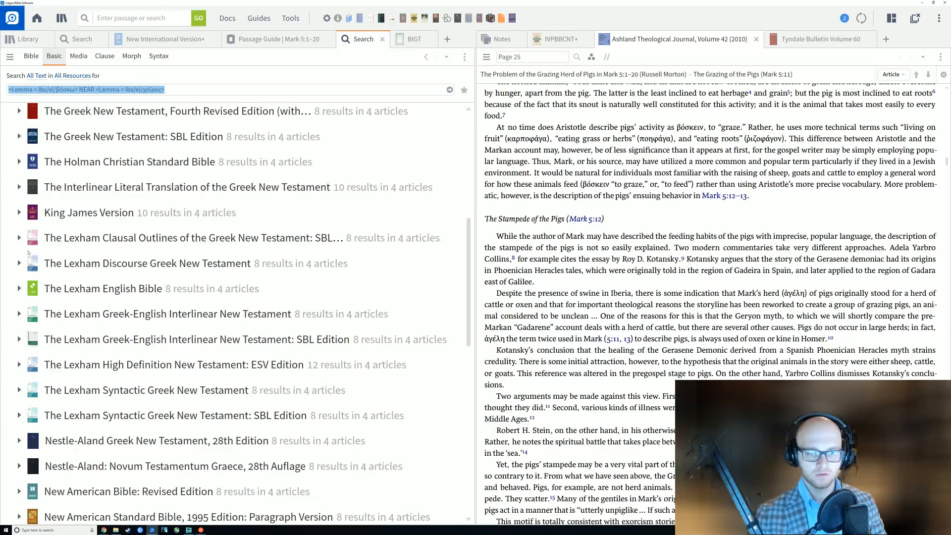
{"action": "scroll", "coordinate": [23, 296], "scroll_direction": "down", "scroll_amount": 1}
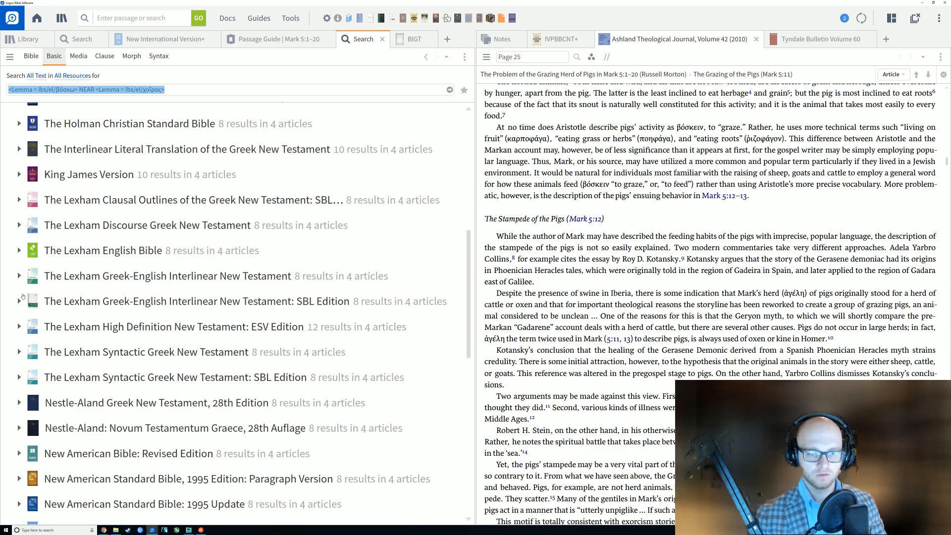
{"action": "scroll", "coordinate": [23, 296], "scroll_direction": "down", "scroll_amount": 6}
{"action": "scroll", "coordinate": [22, 311], "scroll_direction": "down", "scroll_amount": 7}
{"action": "scroll", "coordinate": [16, 325], "scroll_direction": "down", "scroll_amount": 1}
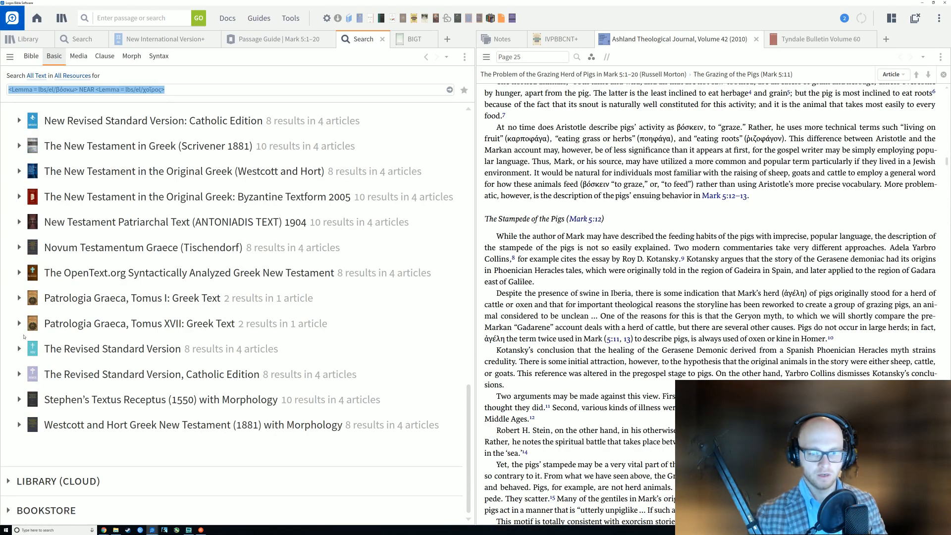
{"action": "scroll", "coordinate": [24, 329], "scroll_direction": "up", "scroll_amount": 2}
{"action": "scroll", "coordinate": [24, 330], "scroll_direction": "up", "scroll_amount": 4}
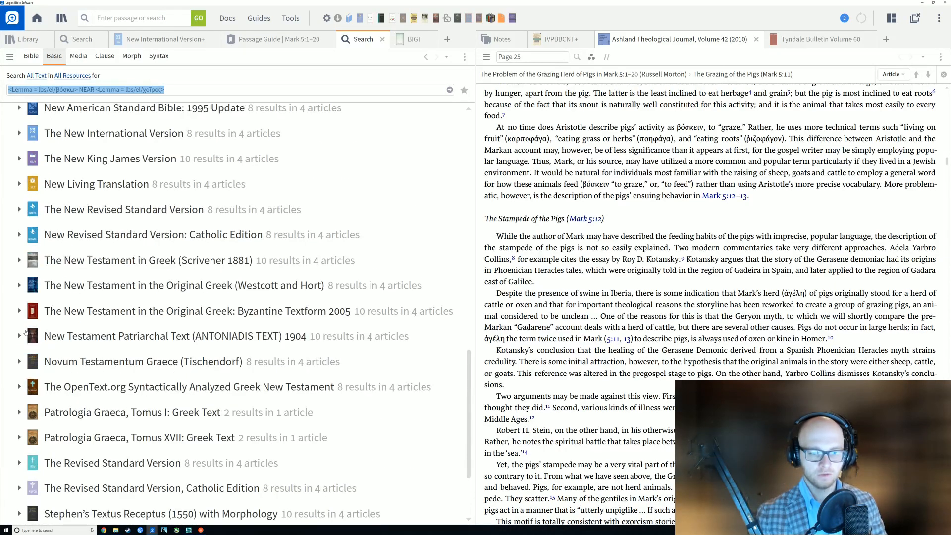
{"action": "scroll", "coordinate": [30, 335], "scroll_direction": "up", "scroll_amount": 7}
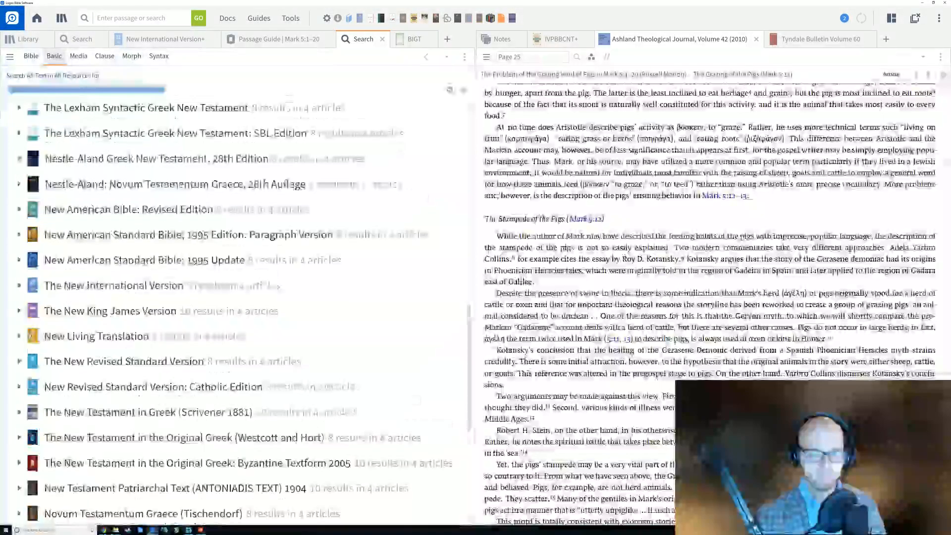
{"action": "scroll", "coordinate": [31, 336], "scroll_direction": "up", "scroll_amount": 10}
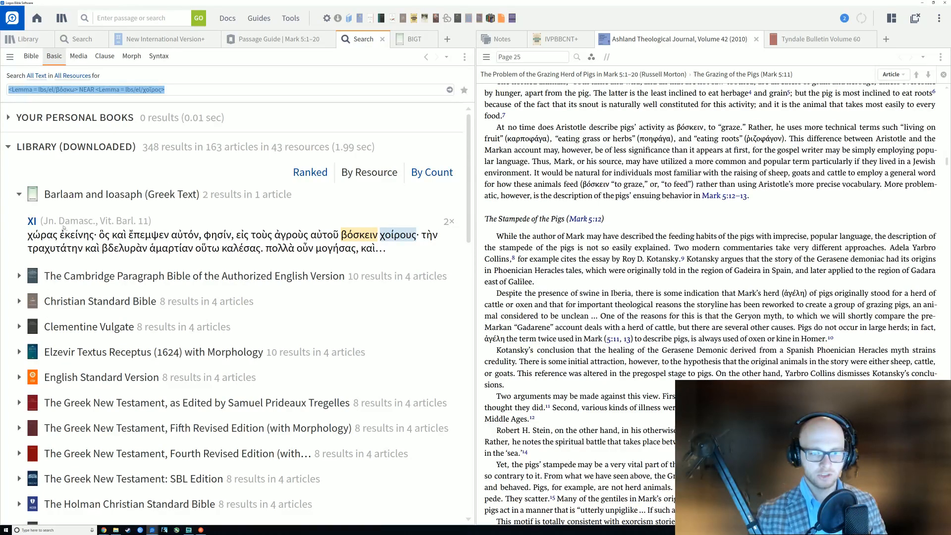
Search the library for john damascus and check the resource information of the Greek Barlaam and Ioasaph text.
{"action": "left_click", "coordinate": [22, 38]}
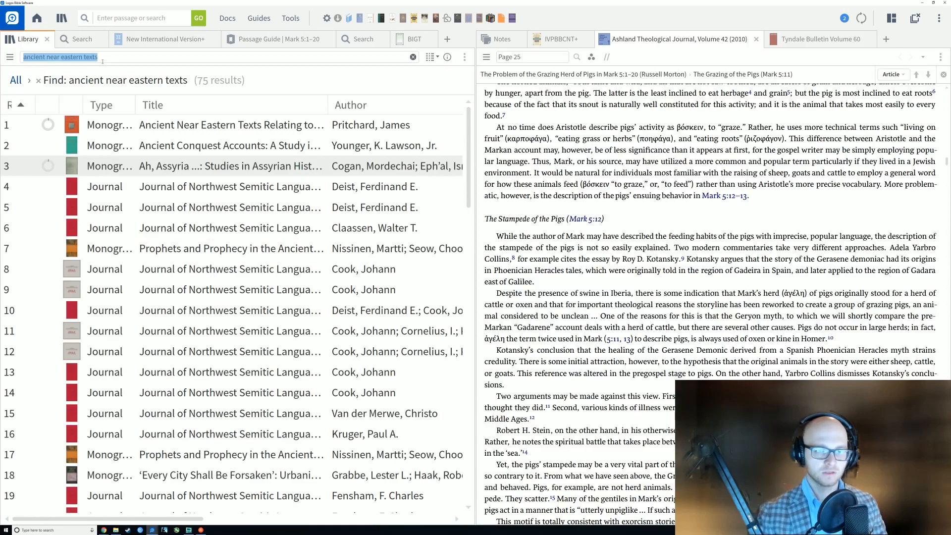
{"action": "type", "text": "john damascus"}
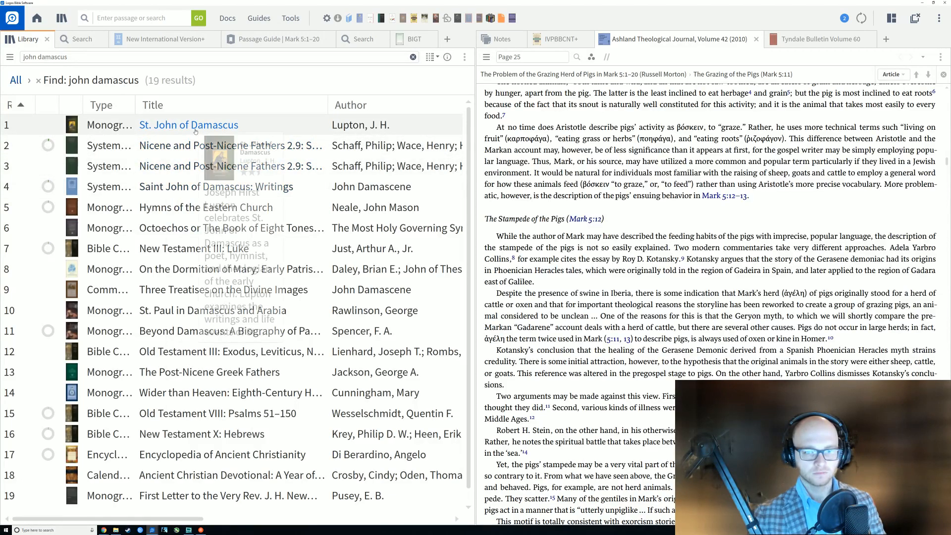
{"action": "left_click", "coordinate": [414, 38]}
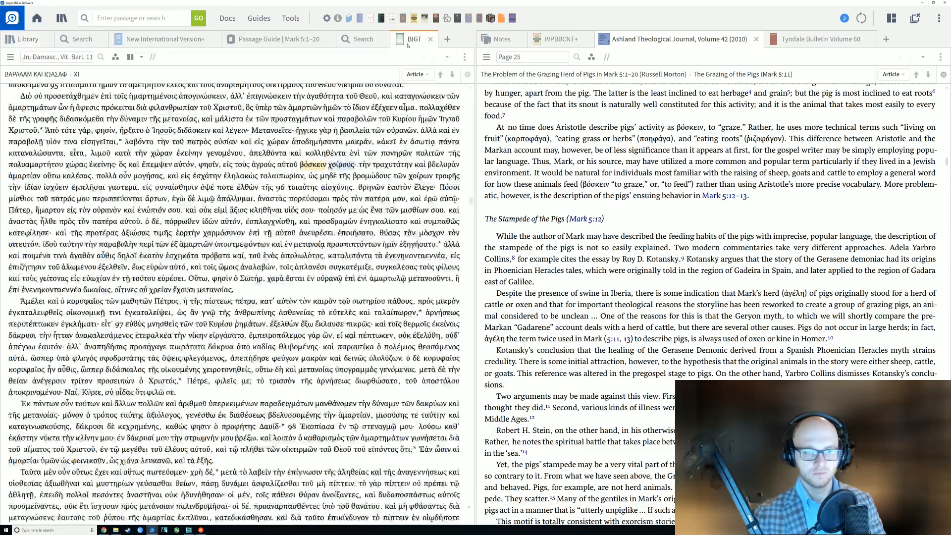
{"action": "left_click", "coordinate": [464, 58]}
{"action": "left_click", "coordinate": [296, 153]}
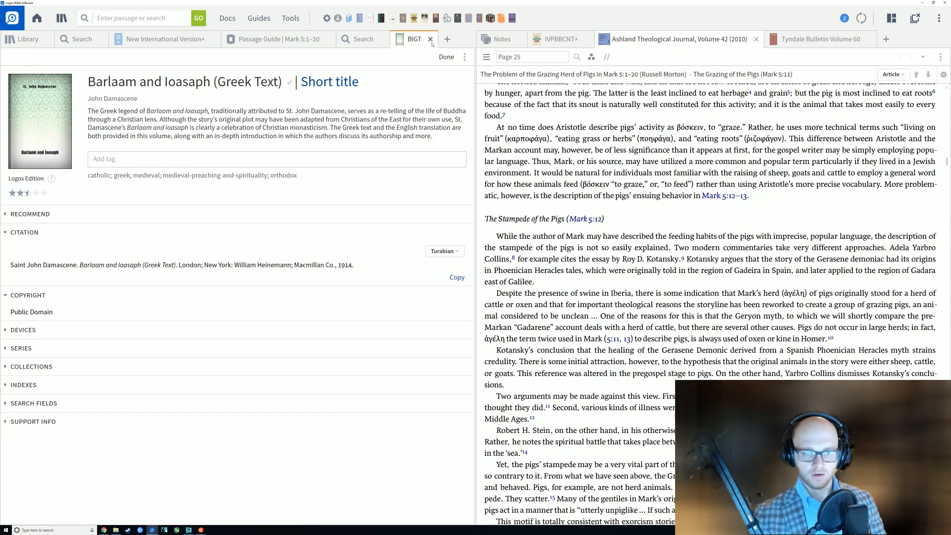
{"action": "left_click", "coordinate": [445, 57]}
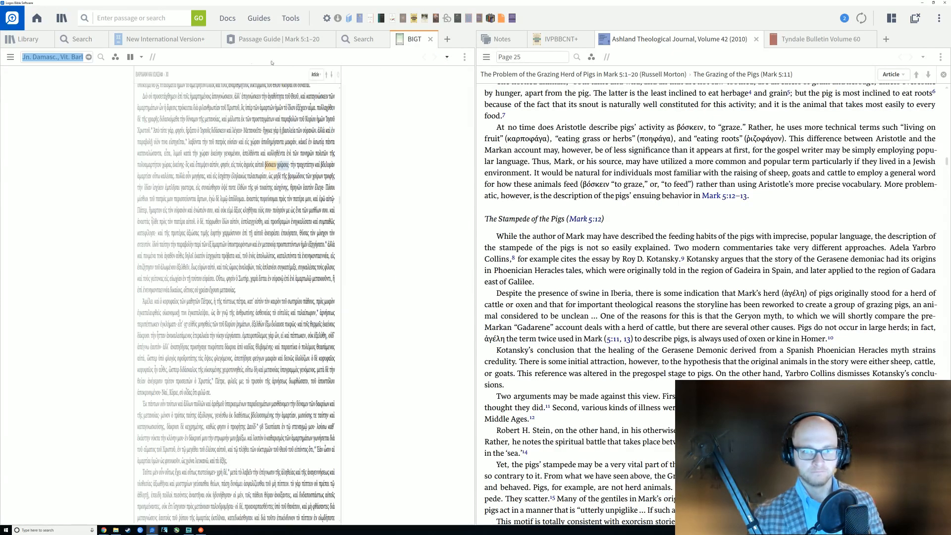
Try to narrow the john damascus library search by adding barlaam, and remove the added word.
{"action": "left_click", "coordinate": [78, 45]}
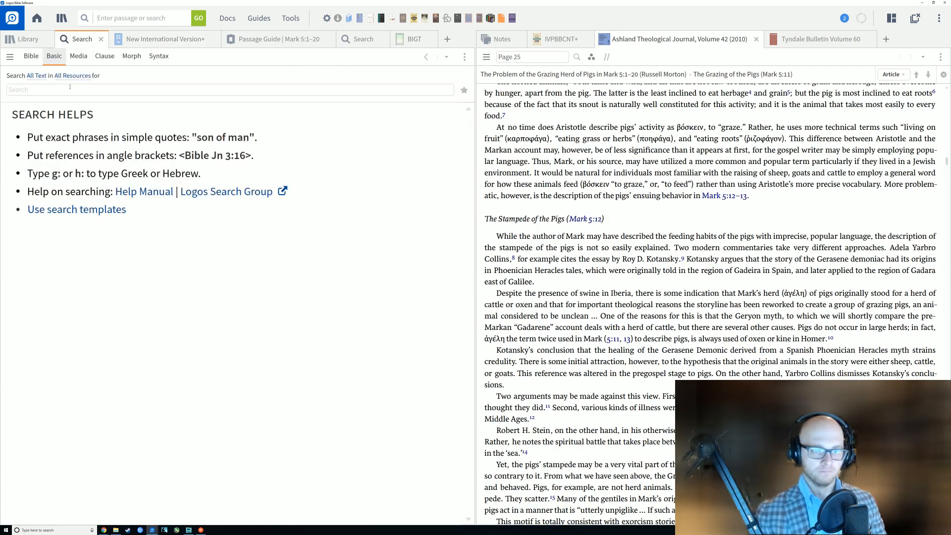
{"action": "left_click", "coordinate": [25, 38]}
{"action": "type", "text": "barlaam"}
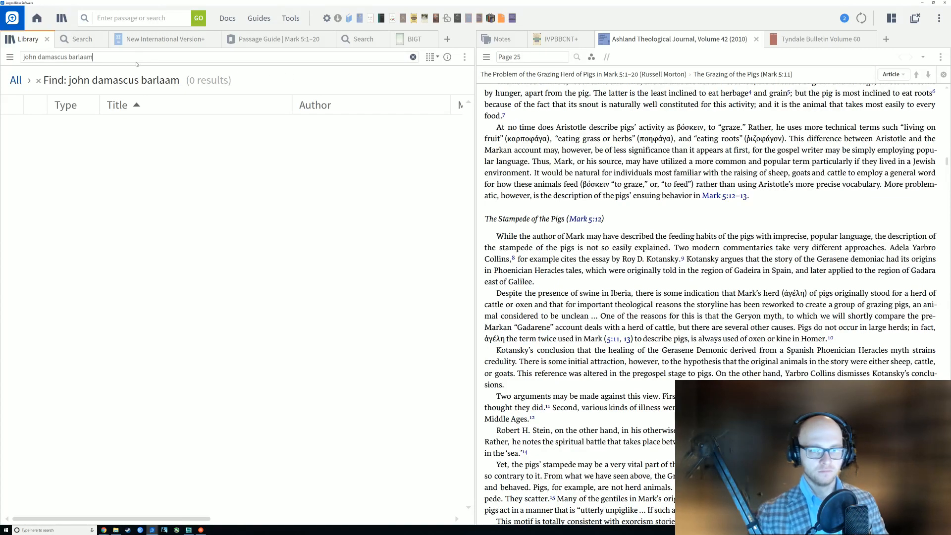
{"action": "key", "text": "BackSpace"}
{"action": "key", "text": "BackSpace"}
{"action": "key", "text": "BackSpace"}
{"action": "key", "text": "BackSpace"}
View the Greek text's information page again to check its exact title, and return to the text.
{"action": "left_click", "coordinate": [411, 39]}
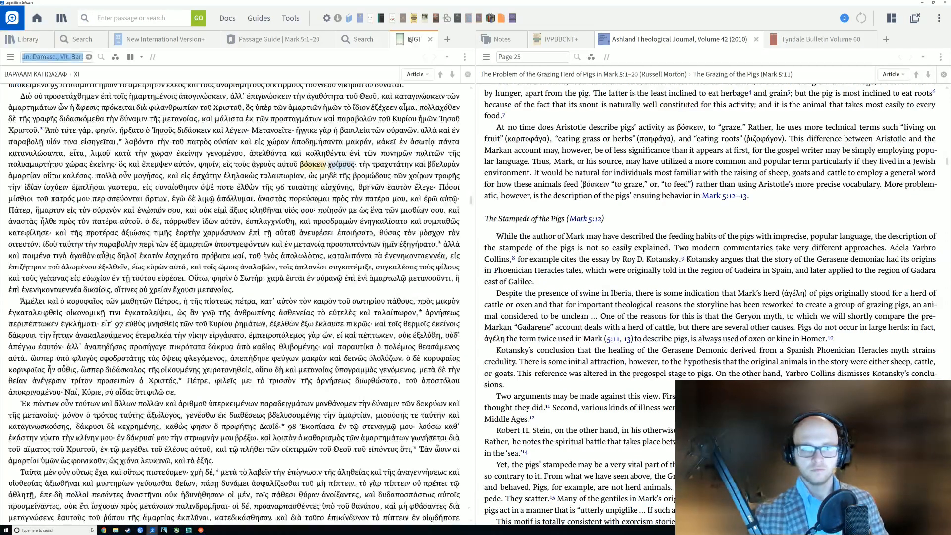
{"action": "left_click", "coordinate": [464, 58]}
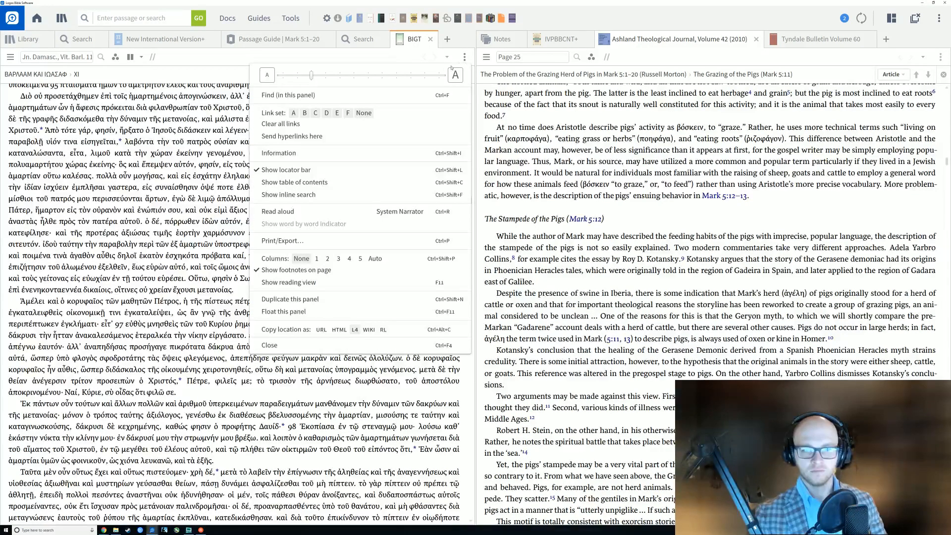
{"action": "left_click", "coordinate": [289, 153]}
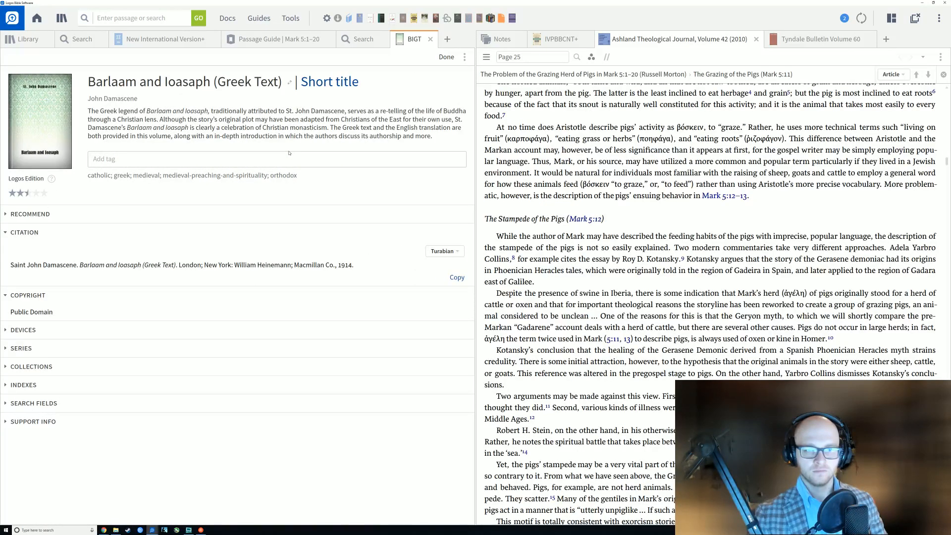
{"action": "left_click", "coordinate": [446, 57]}
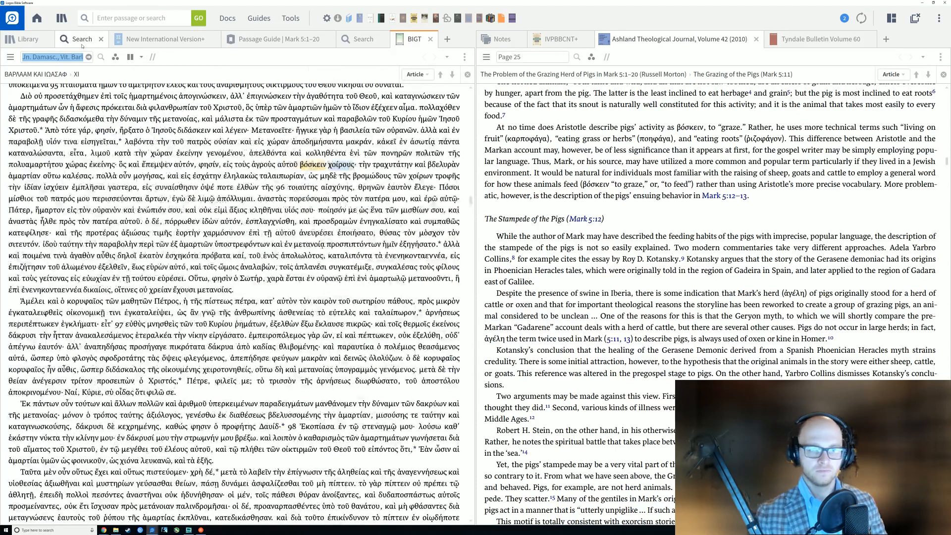
Search the library for barlaam and open the English Barlaam and Ioasaph in a tab beside the Greek edition.
{"action": "left_click", "coordinate": [25, 39]}
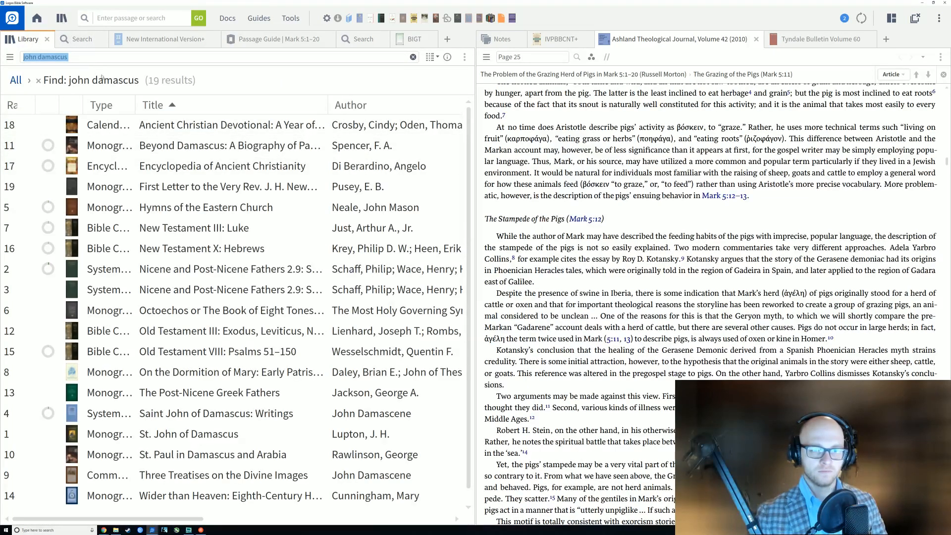
{"action": "type", "text": "barlaam"}
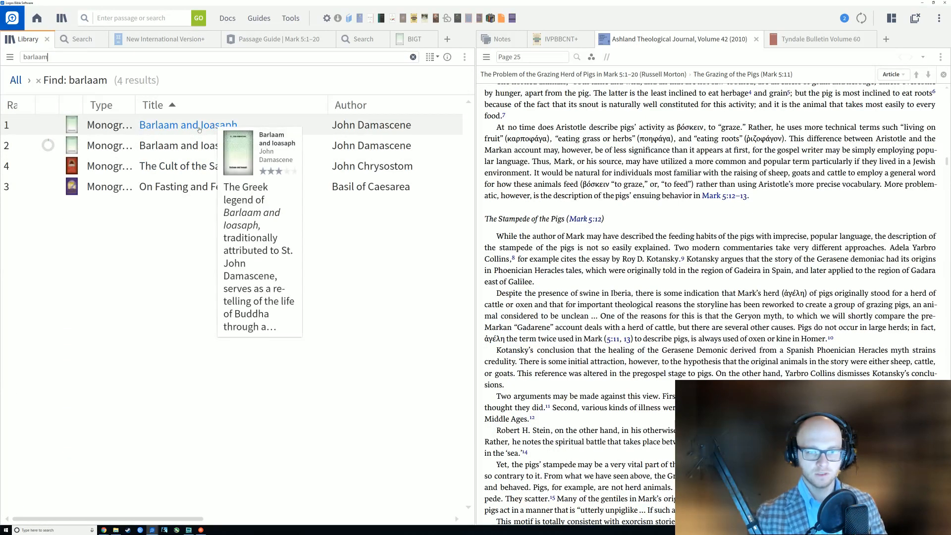
{"action": "left_click", "coordinate": [233, 126]}
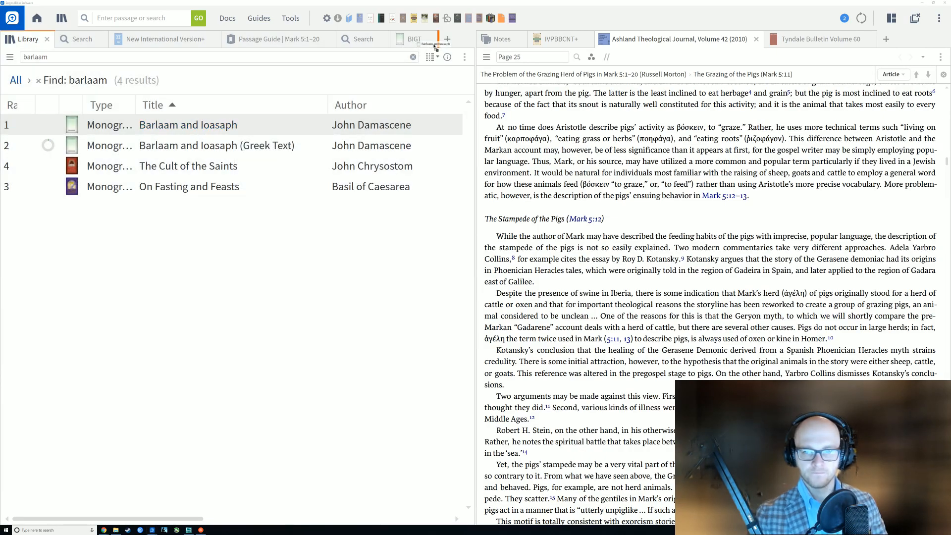
Turn on the Corresponding words visual filter in the Greek Barlaam and Ioasaph and select the phrase βόσκειν χοίρους.
{"action": "left_click", "coordinate": [328, 39]}
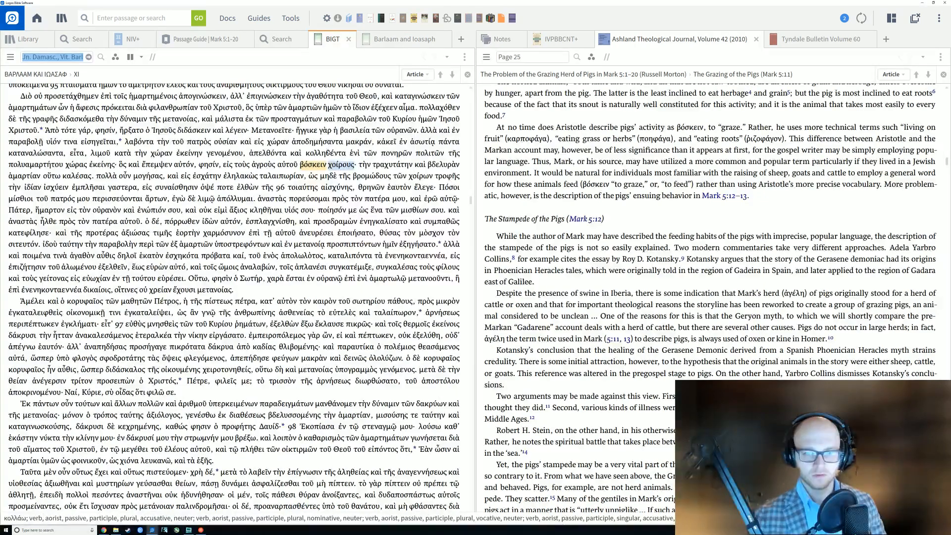
{"action": "scroll", "coordinate": [262, 198], "scroll_direction": "up", "scroll_amount": 2}
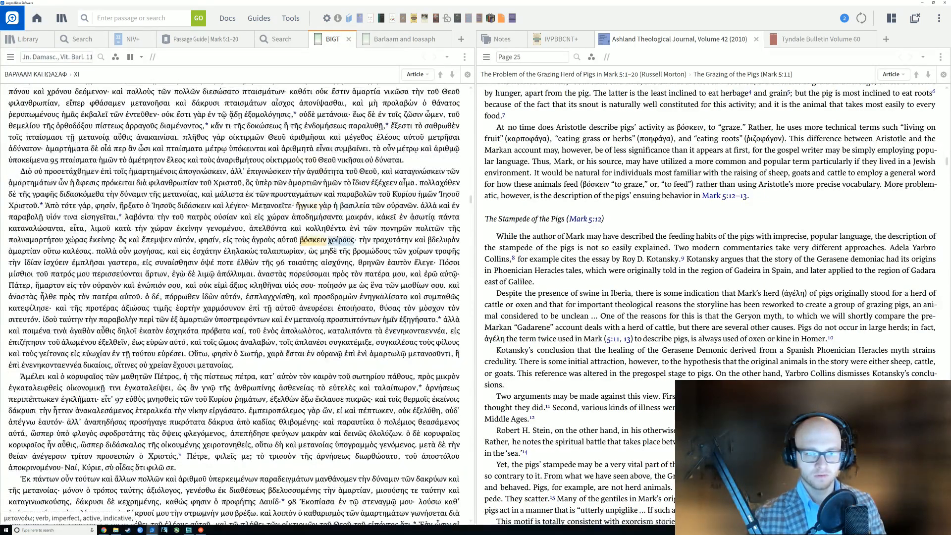
{"action": "scroll", "coordinate": [267, 208], "scroll_direction": "down", "scroll_amount": 2}
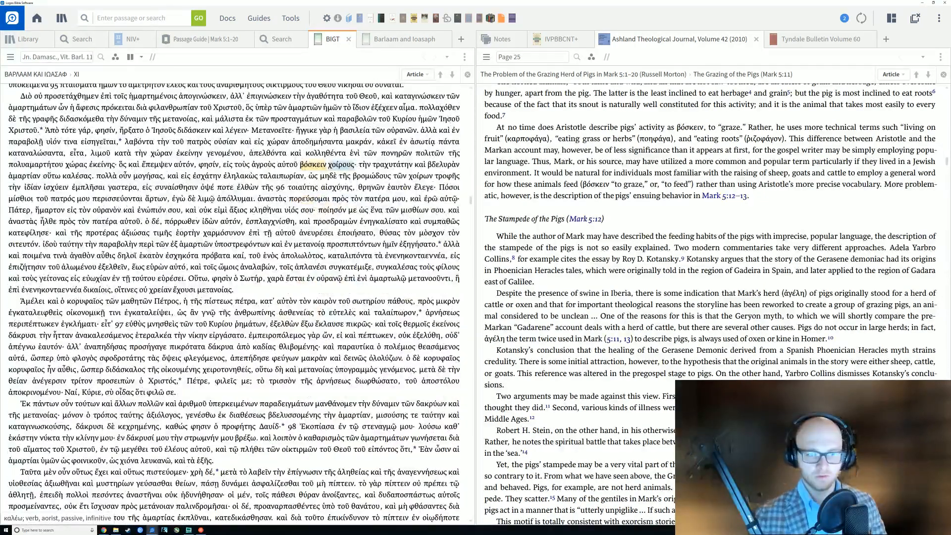
{"action": "left_click", "coordinate": [116, 56]}
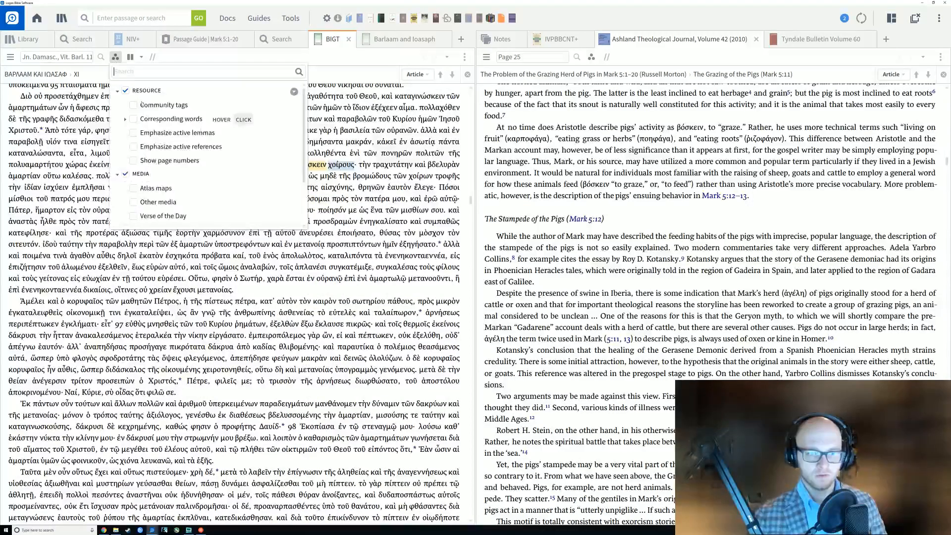
{"action": "scroll", "coordinate": [141, 182], "scroll_direction": "down", "scroll_amount": 2}
{"action": "scroll", "coordinate": [140, 181], "scroll_direction": "up", "scroll_amount": 2}
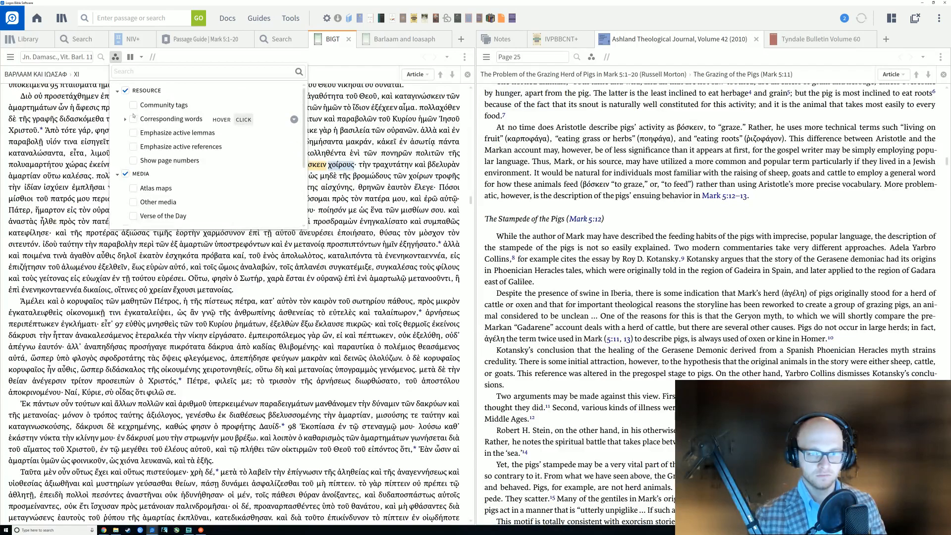
{"action": "left_click", "coordinate": [136, 120]}
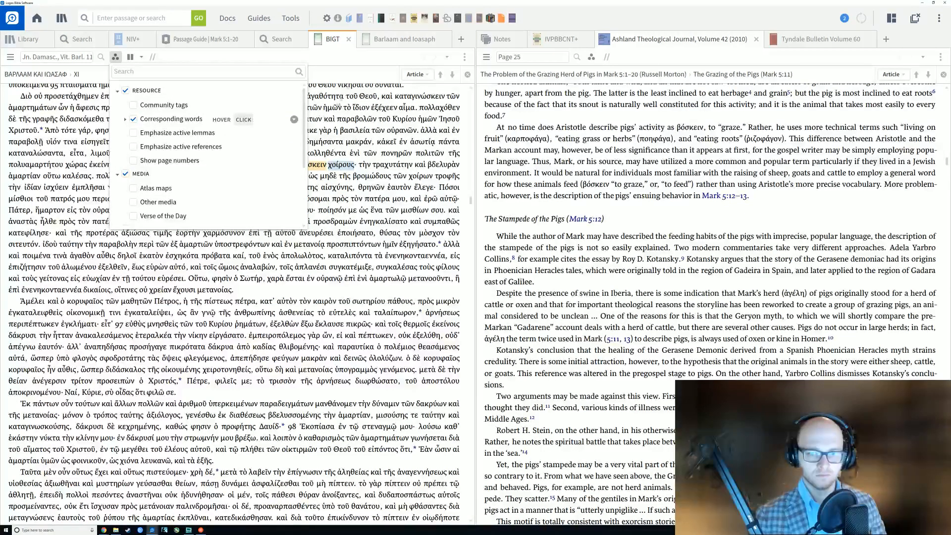
{"action": "left_click", "coordinate": [356, 71]}
{"action": "left_click_drag", "start_coordinate": [299, 165], "coordinate": [353, 169]}
Compare chapter XI of the English Barlaam and Ioasaph with the Greek text around βόσκειν χοίρους to find the matching place.
{"action": "left_click", "coordinate": [392, 44]}
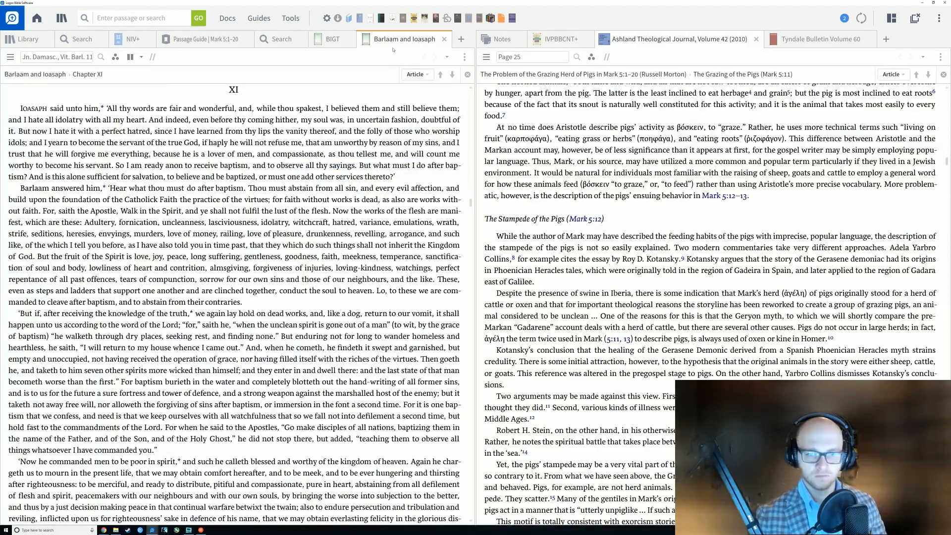
{"action": "scroll", "coordinate": [308, 233], "scroll_direction": "down", "scroll_amount": 3}
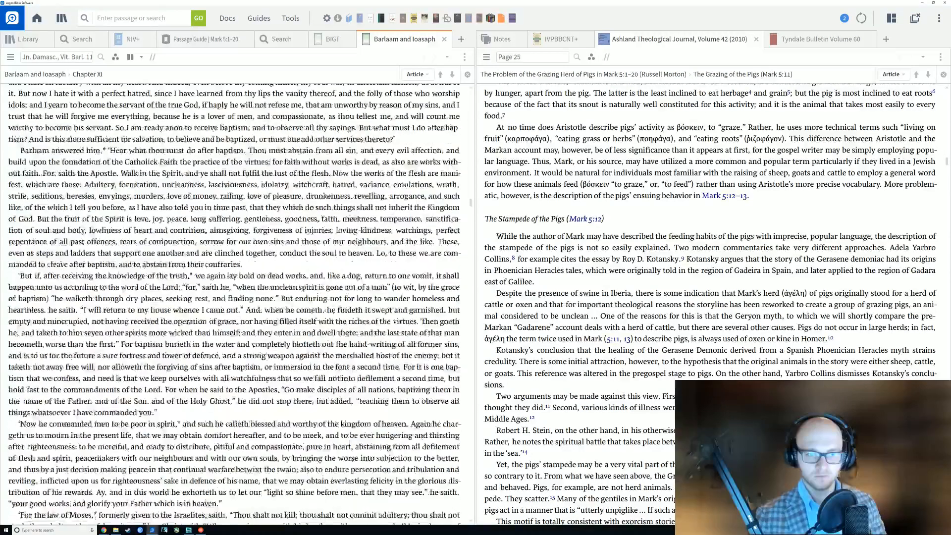
{"action": "scroll", "coordinate": [309, 233], "scroll_direction": "down", "scroll_amount": 3}
{"action": "left_click", "coordinate": [333, 39]}
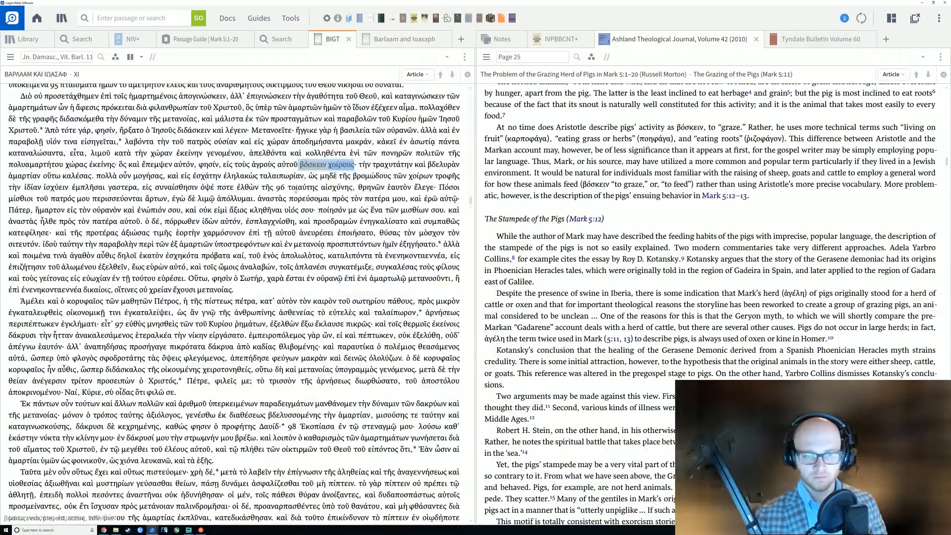
{"action": "scroll", "coordinate": [290, 226], "scroll_direction": "up", "scroll_amount": 7}
{"action": "scroll", "coordinate": [290, 225], "scroll_direction": "up", "scroll_amount": 1}
{"action": "scroll", "coordinate": [289, 225], "scroll_direction": "up", "scroll_amount": 3}
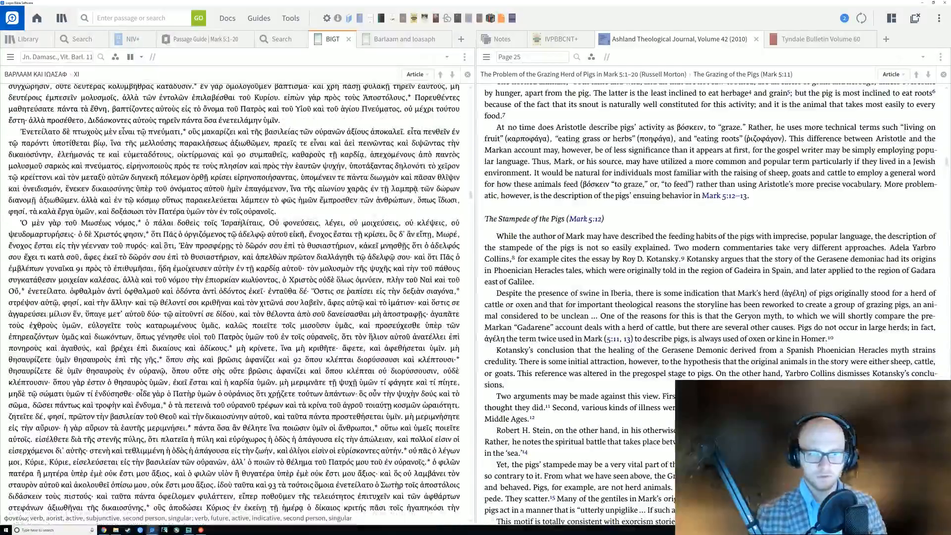
{"action": "scroll", "coordinate": [230, 216], "scroll_direction": "down", "scroll_amount": 11}
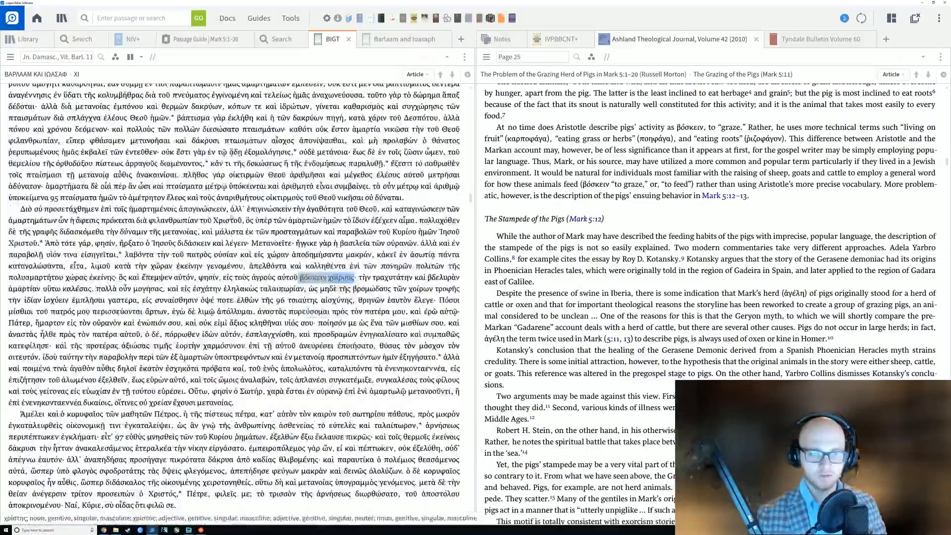
{"action": "scroll", "coordinate": [232, 217], "scroll_direction": "up", "scroll_amount": 2}
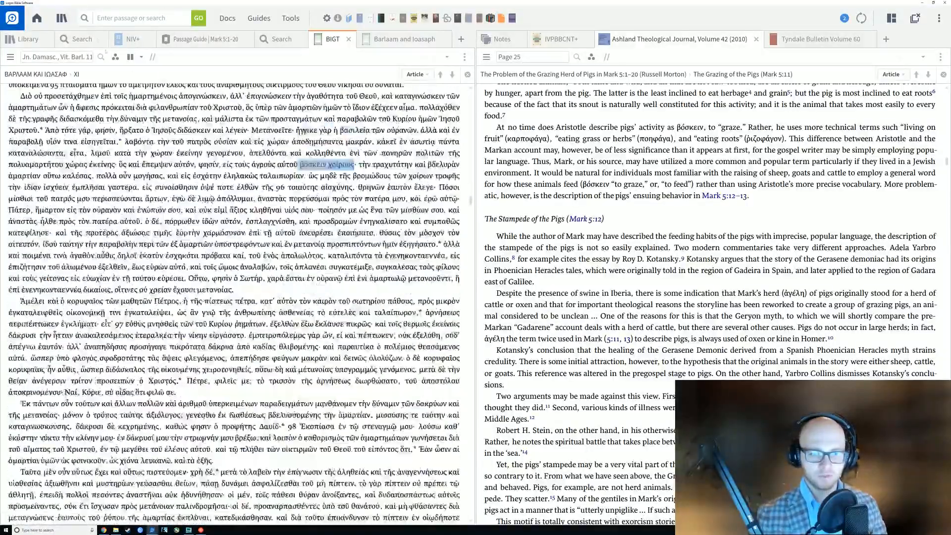
{"action": "left_click", "coordinate": [115, 56]}
{"action": "left_click", "coordinate": [287, 290]}
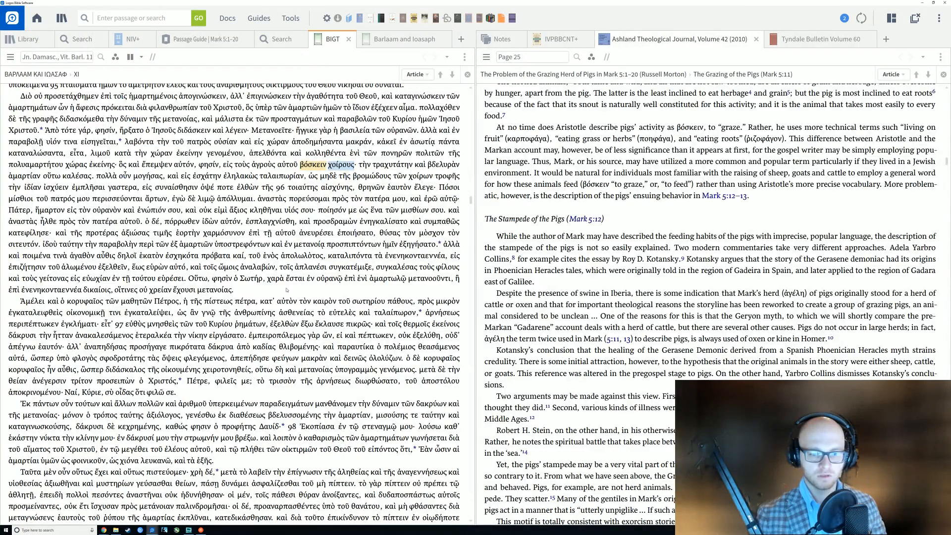
{"action": "scroll", "coordinate": [287, 287], "scroll_direction": "down", "scroll_amount": 7}
{"action": "scroll", "coordinate": [264, 294], "scroll_direction": "up", "scroll_amount": 3}
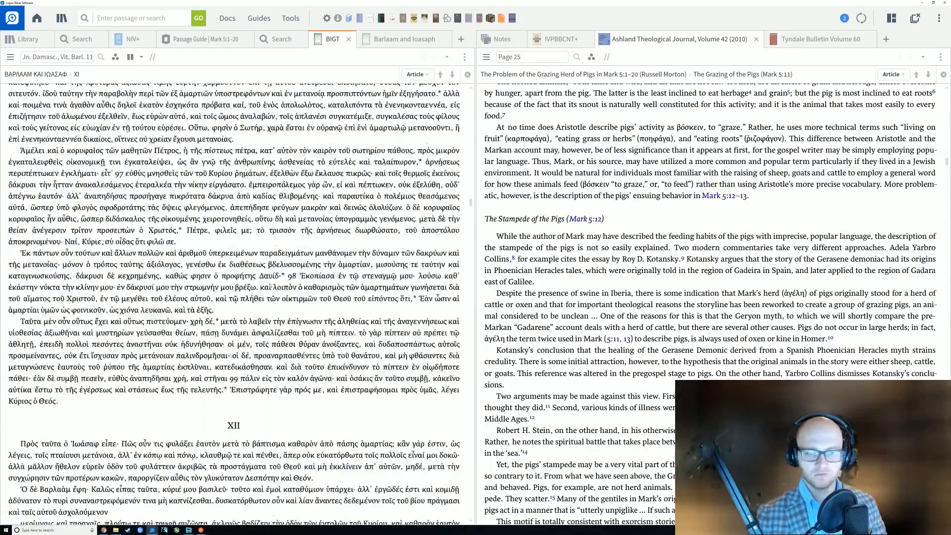
Find the prodigal son parable in chapter XI of the English Barlaam and Ioasaph and select the words "swine did eat".
{"action": "left_click", "coordinate": [391, 40]}
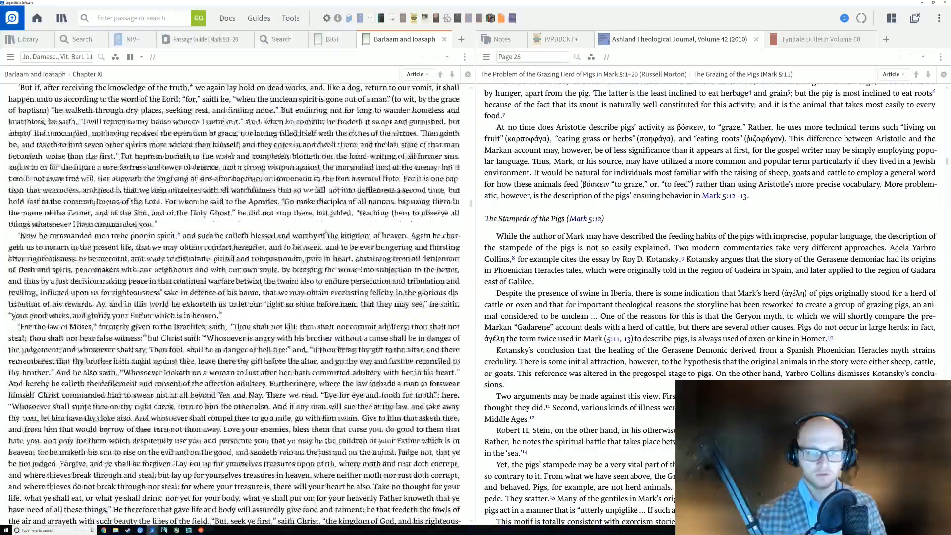
{"action": "scroll", "coordinate": [321, 232], "scroll_direction": "down", "scroll_amount": 7}
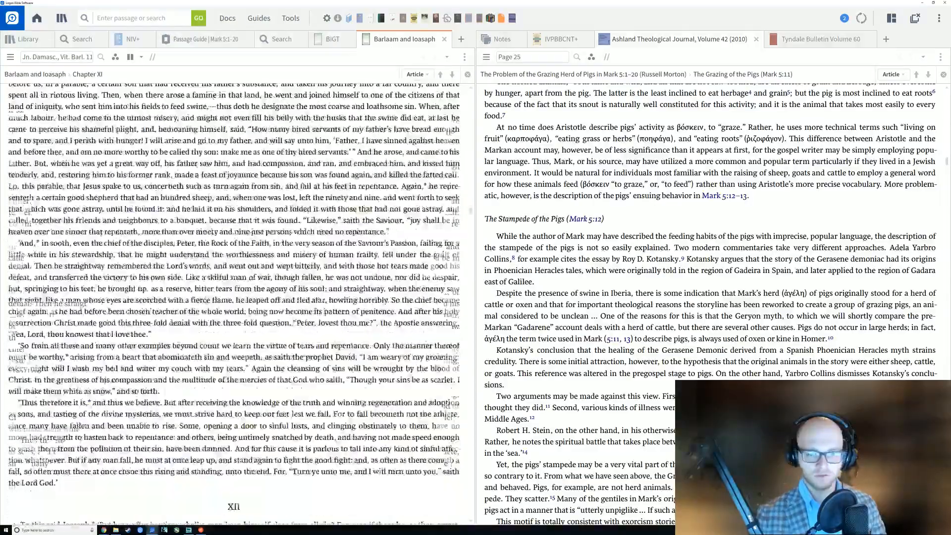
{"action": "scroll", "coordinate": [321, 232], "scroll_direction": "up", "scroll_amount": 2}
{"action": "scroll", "coordinate": [322, 178], "scroll_direction": "up", "scroll_amount": 2}
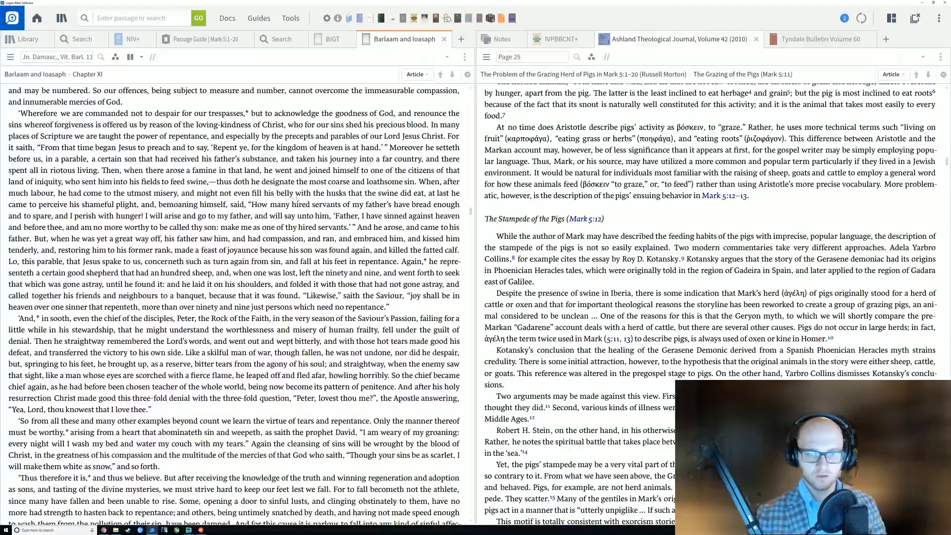
{"action": "left_click_drag", "start_coordinate": [382, 197], "coordinate": [423, 195]}
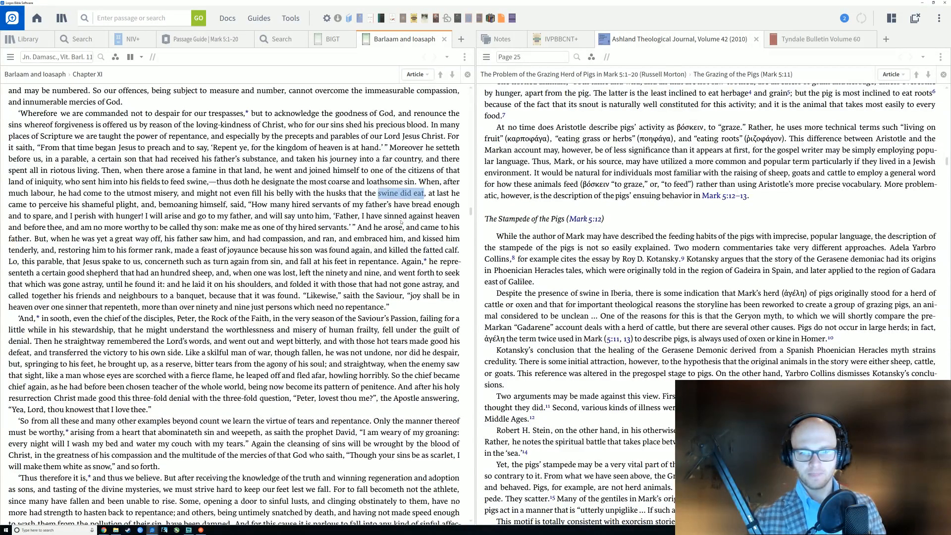
{"action": "scroll", "coordinate": [401, 222], "scroll_direction": "up", "scroll_amount": 1}
{"action": "scroll", "coordinate": [401, 221], "scroll_direction": "down", "scroll_amount": 1}
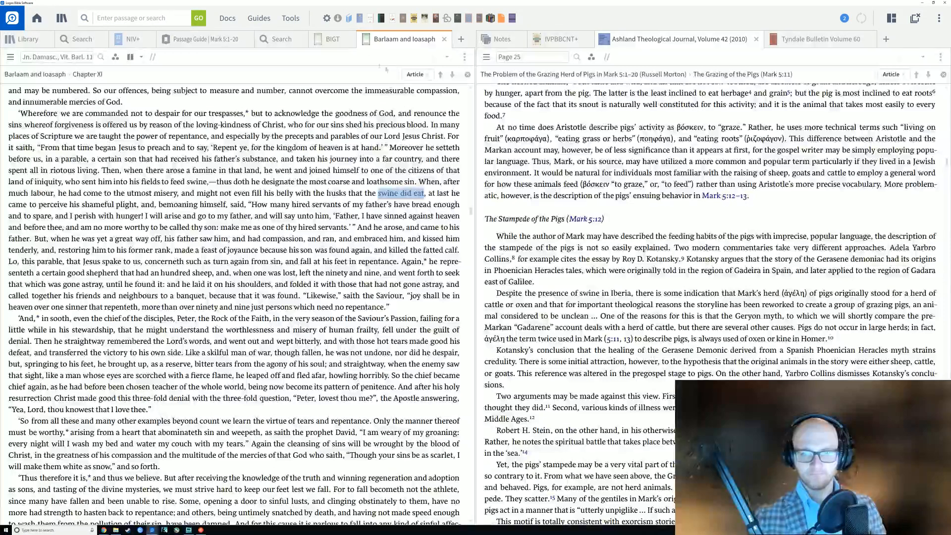
Bring up the lexical details of ἀγροὺς, just before βόσκειν χοίρους in the Greek text, and dismiss them.
{"action": "left_click", "coordinate": [327, 42]}
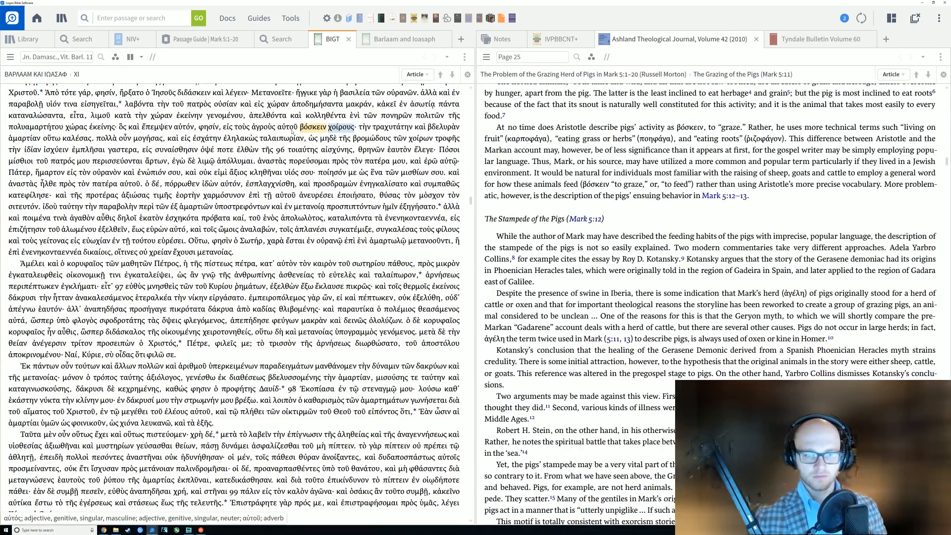
{"action": "right_click", "coordinate": [270, 131]}
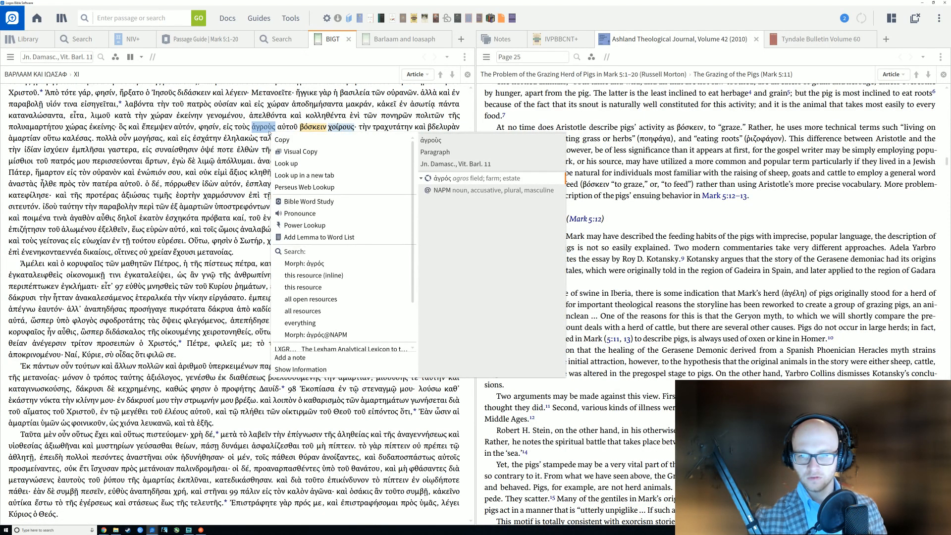
{"action": "left_click", "coordinate": [258, 246]}
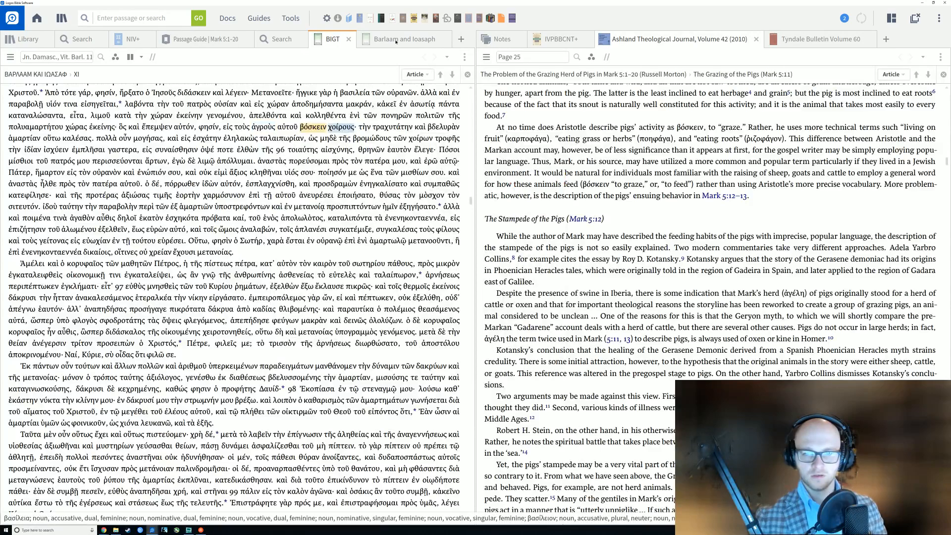
Reread the sentences around feeding swine in chapter XI of the English Barlaam and Ioasaph.
{"action": "left_click", "coordinate": [404, 39]}
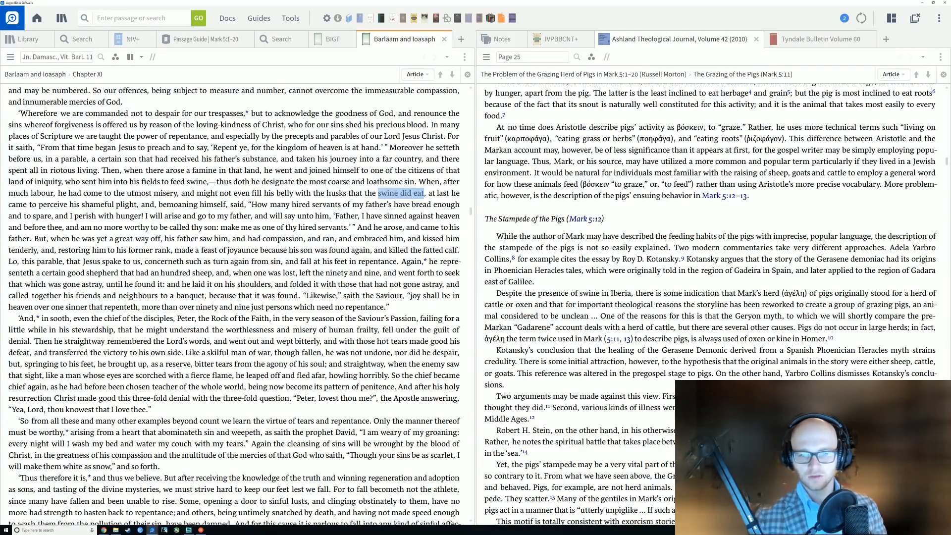
{"action": "scroll", "coordinate": [366, 273], "scroll_direction": "up", "scroll_amount": 3}
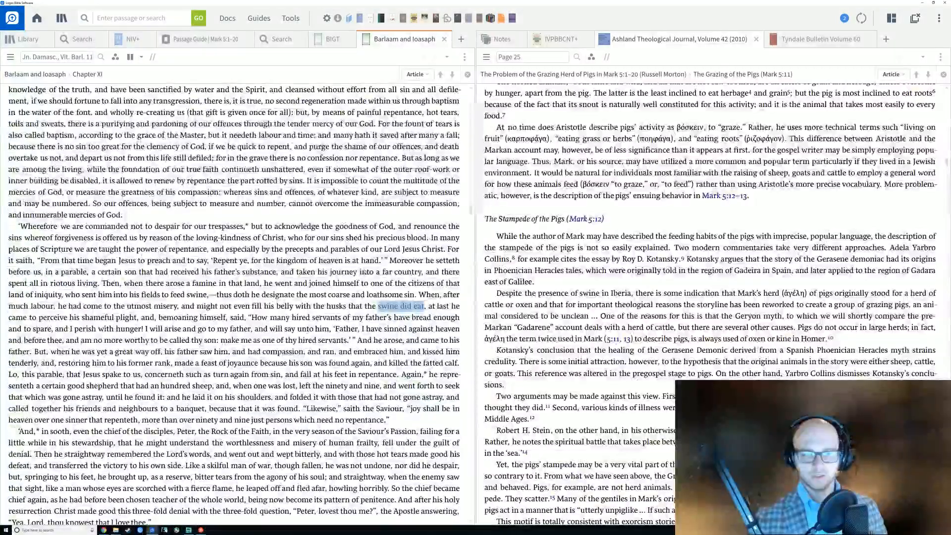
{"action": "scroll", "coordinate": [366, 273], "scroll_direction": "down", "scroll_amount": 3}
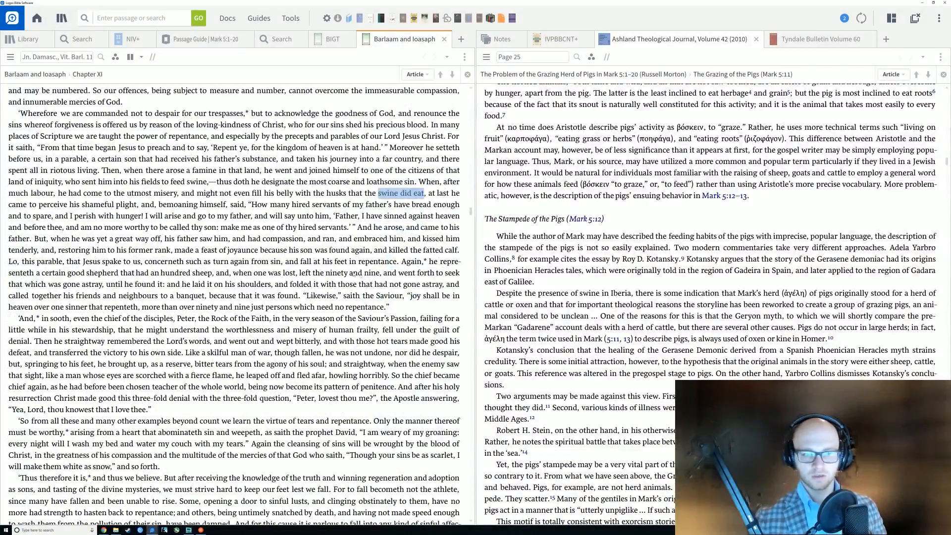
{"action": "scroll", "coordinate": [256, 256], "scroll_direction": "up", "scroll_amount": 2}
{"action": "scroll", "coordinate": [256, 256], "scroll_direction": "down", "scroll_amount": 2}
{"action": "scroll", "coordinate": [256, 256], "scroll_direction": "down", "scroll_amount": 1}
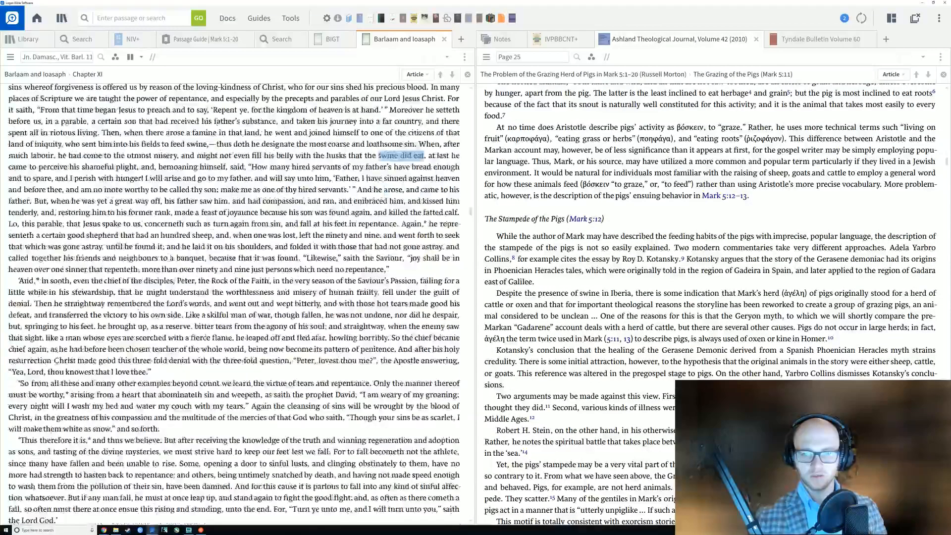
Select the phrase βόσκειν χοίρους in the Greek text and return to the English translation.
{"action": "left_click", "coordinate": [333, 39]}
{"action": "left_click_drag", "start_coordinate": [301, 126], "coordinate": [354, 127]}
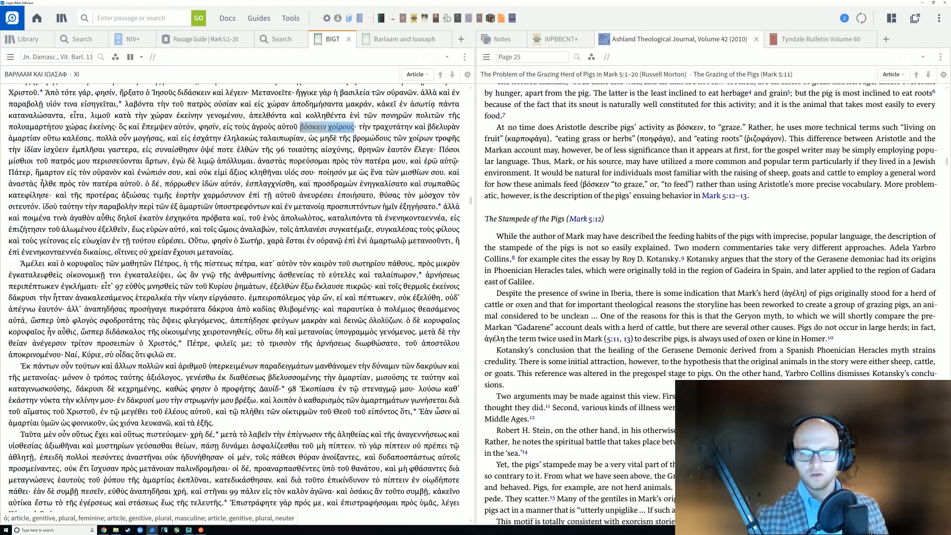
{"action": "left_click", "coordinate": [399, 39]}
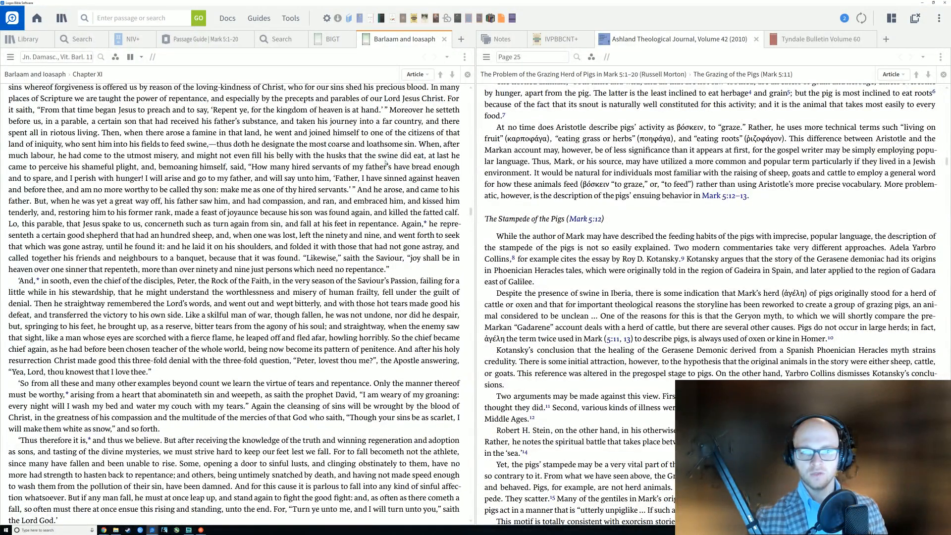
Return to the search results for βόσκω near χοῖρος, expand the English Standard Version hits to read their verses, and collapse them.
{"action": "left_click", "coordinate": [131, 39]}
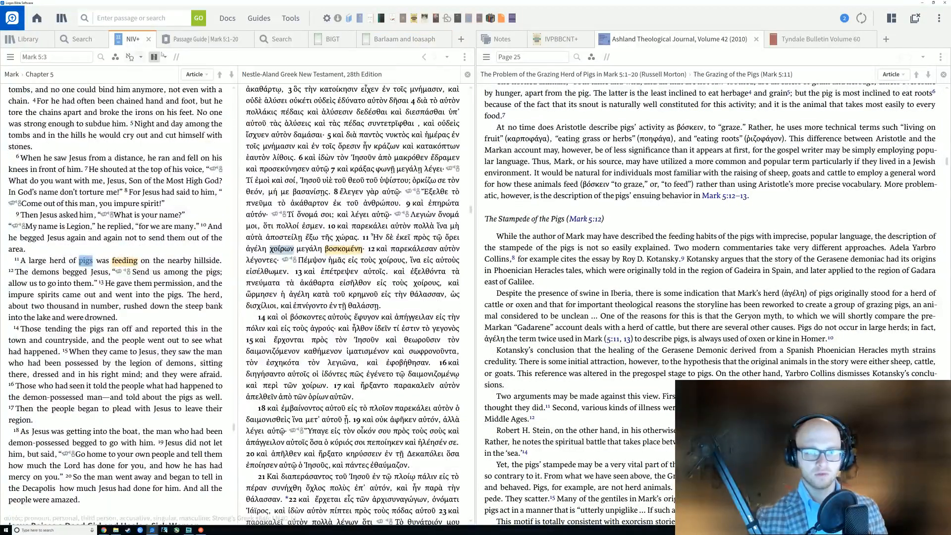
{"action": "left_click", "coordinate": [258, 41]}
{"action": "scroll", "coordinate": [65, 223], "scroll_direction": "down", "scroll_amount": 3}
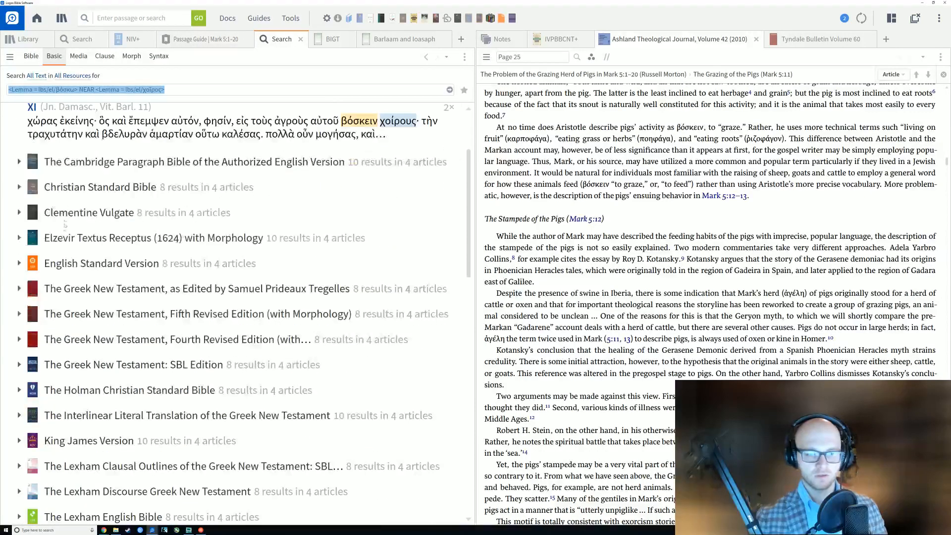
{"action": "left_click", "coordinate": [19, 263]}
{"action": "scroll", "coordinate": [78, 245], "scroll_direction": "down", "scroll_amount": 2}
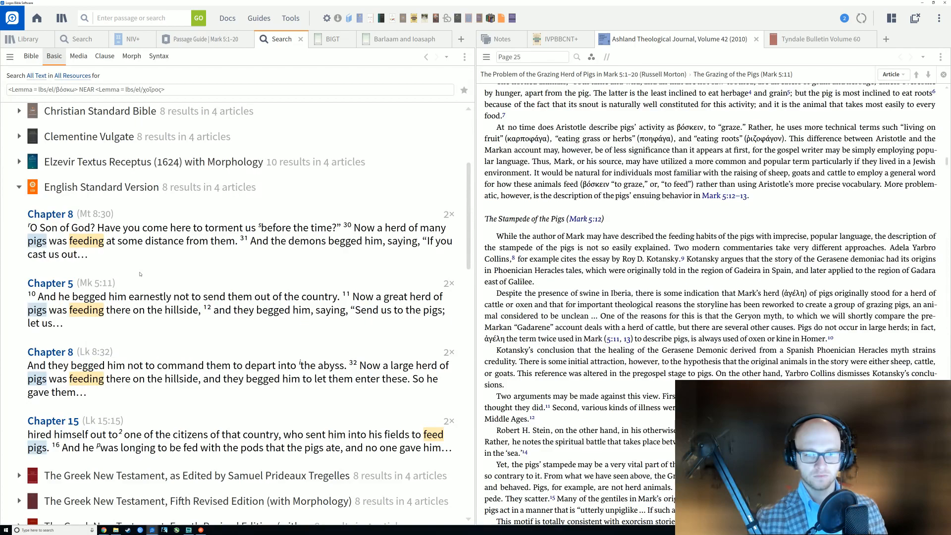
{"action": "scroll", "coordinate": [131, 262], "scroll_direction": "down", "scroll_amount": 1}
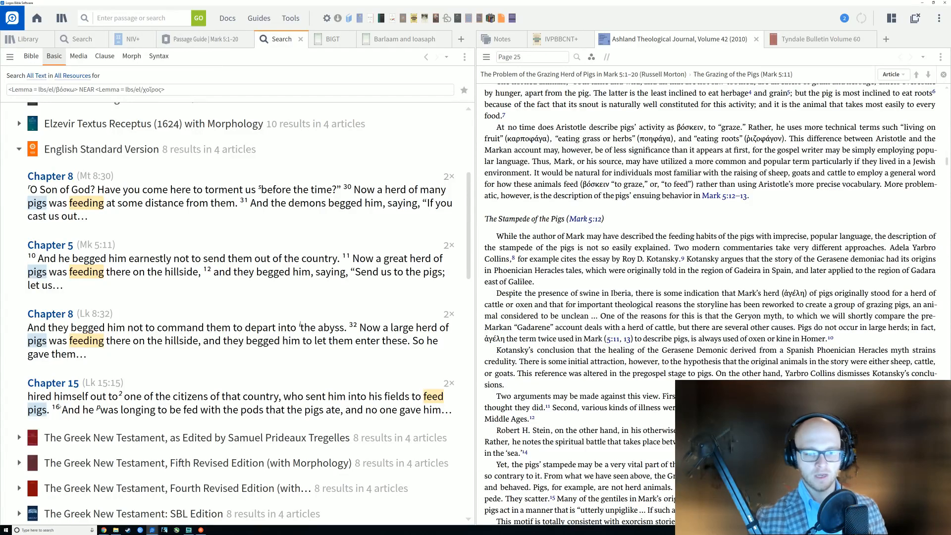
{"action": "scroll", "coordinate": [79, 391], "scroll_direction": "down", "scroll_amount": 1}
{"action": "scroll", "coordinate": [77, 389], "scroll_direction": "up", "scroll_amount": 1}
{"action": "scroll", "coordinate": [78, 389], "scroll_direction": "up", "scroll_amount": 1}
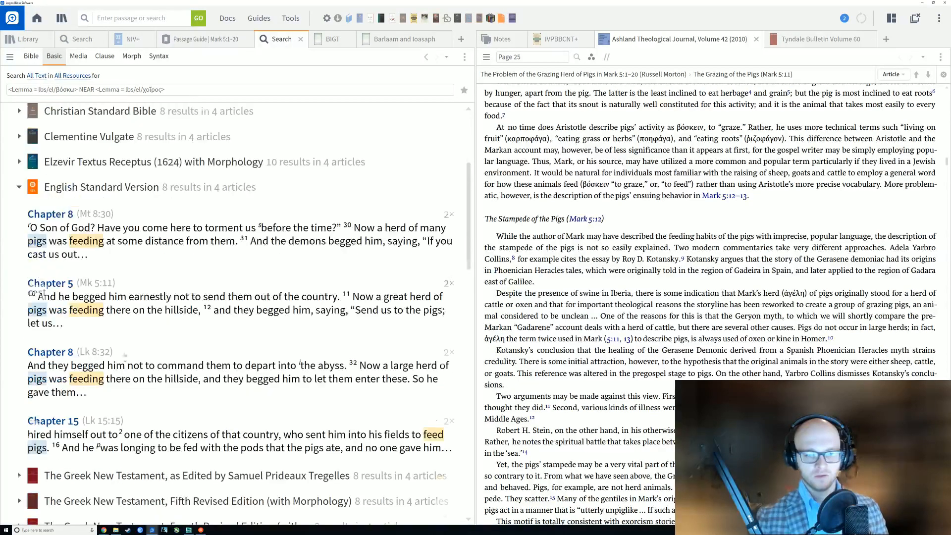
{"action": "scroll", "coordinate": [26, 156], "scroll_direction": "down", "scroll_amount": 1}
{"action": "left_click", "coordinate": [20, 150]}
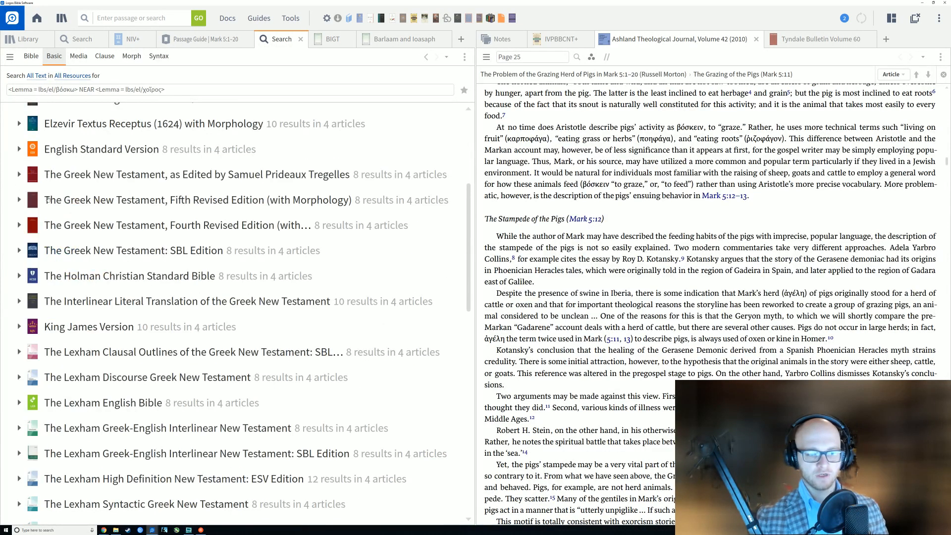
{"action": "scroll", "coordinate": [163, 259], "scroll_direction": "up", "scroll_amount": 5}
Close both the English and the Greek editions of Barlaam and Ioasaph.
{"action": "left_click", "coordinate": [405, 39]}
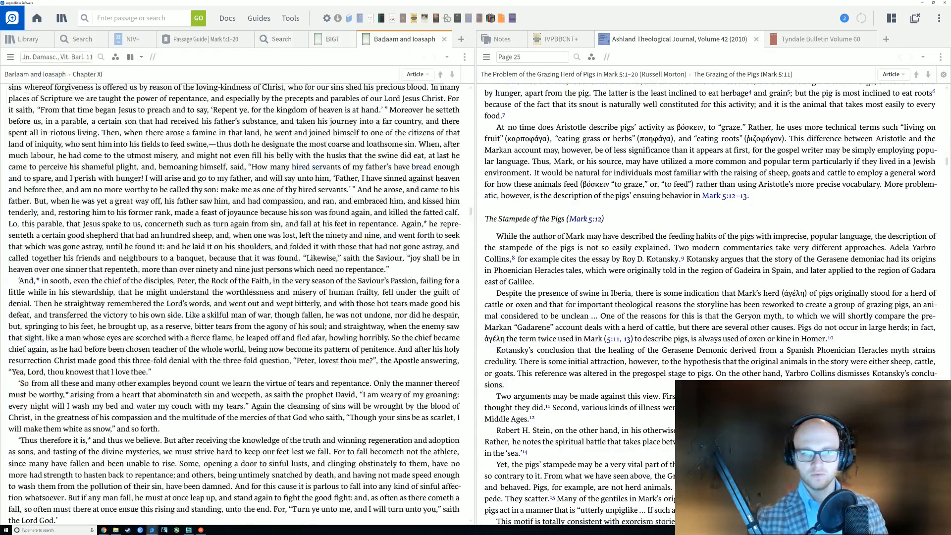
{"action": "left_click", "coordinate": [444, 39]}
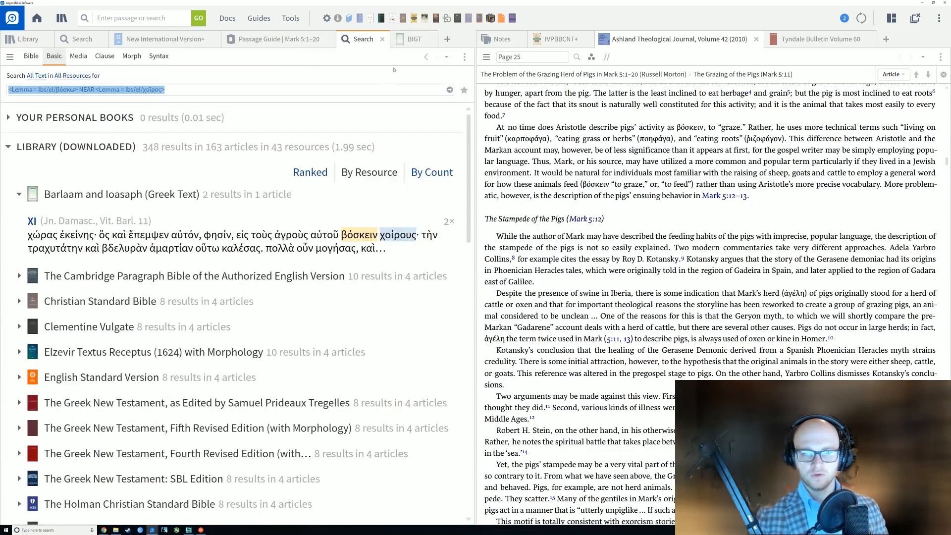
{"action": "left_click", "coordinate": [411, 41]}
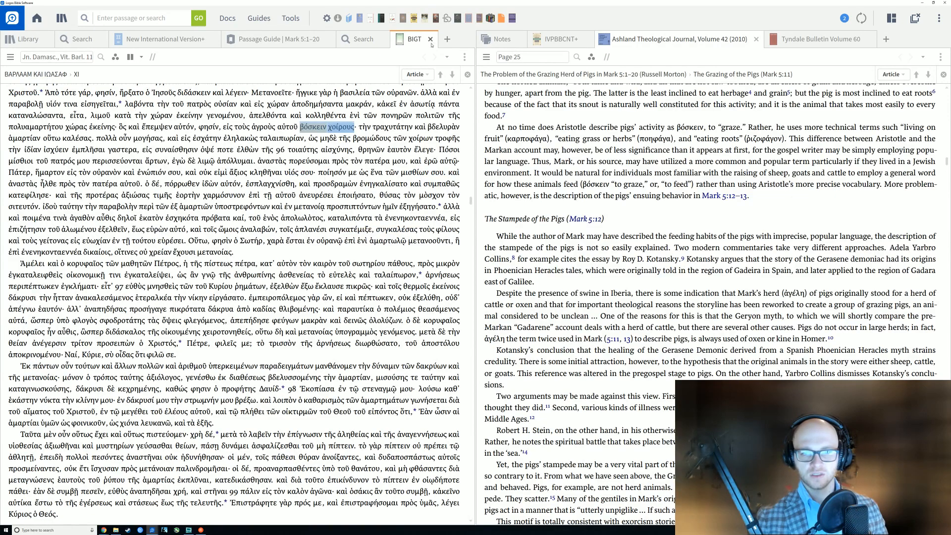
{"action": "left_click", "coordinate": [430, 40]}
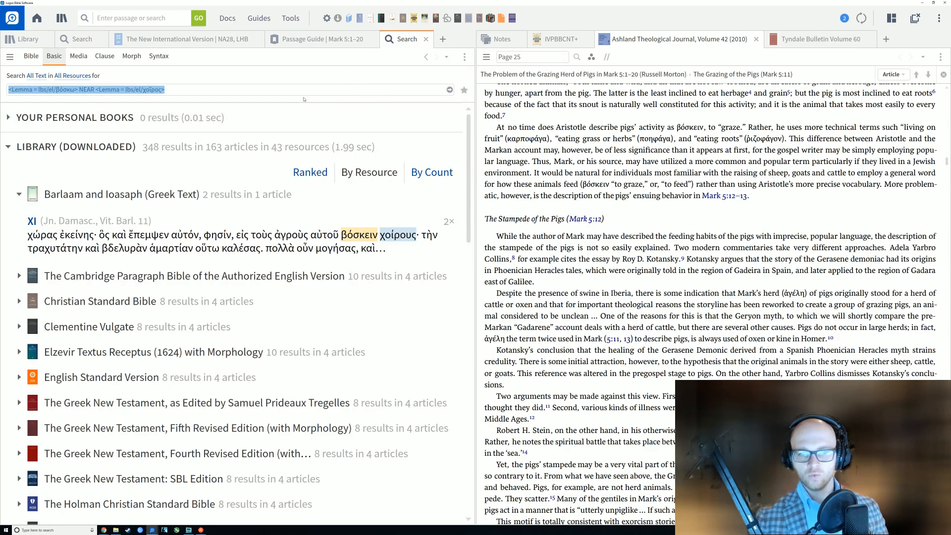
{"action": "left_click", "coordinate": [13, 148]}
{"action": "left_click", "coordinate": [13, 148]}
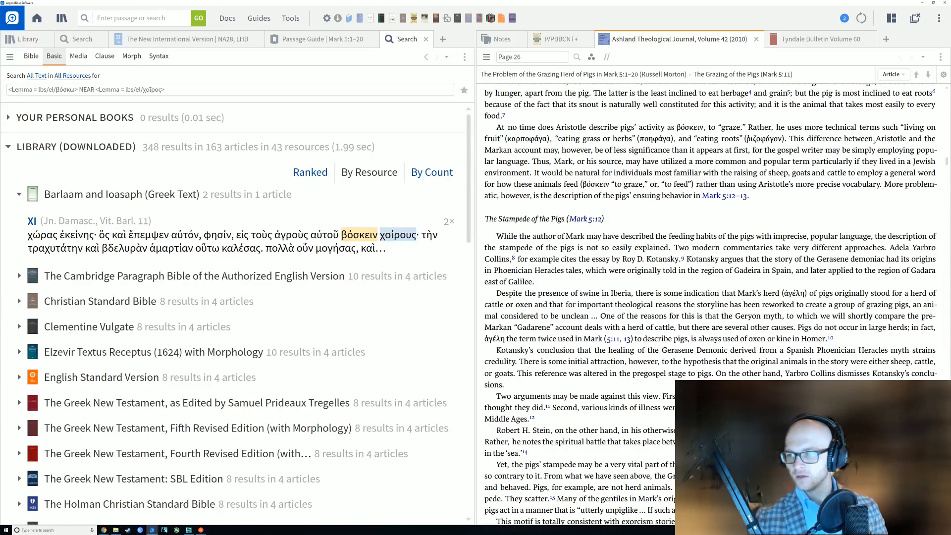
Select the journal article's lines on Aristotle and Mark's popular language while reading them, and clear the selection.
{"action": "left_click_drag", "start_coordinate": [876, 142], "coordinate": [787, 173]}
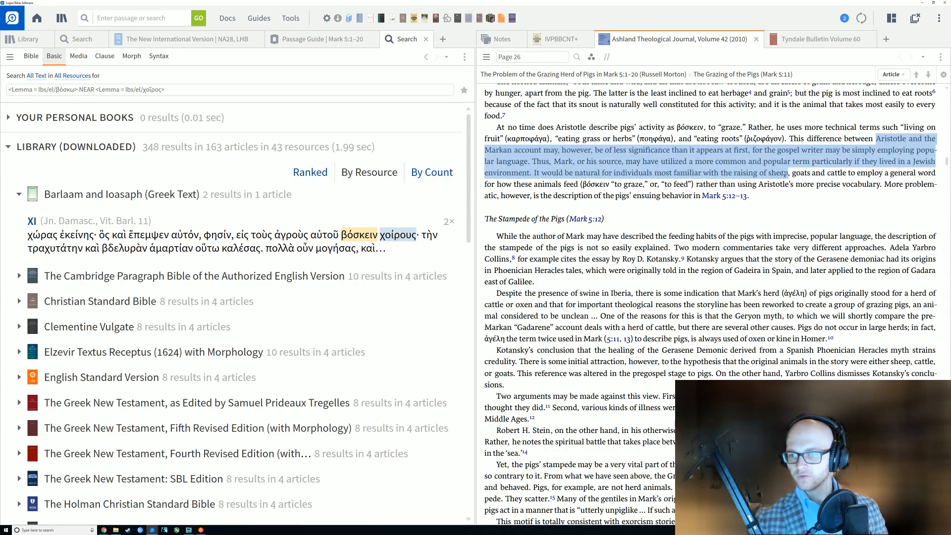
{"action": "left_click", "coordinate": [680, 169]}
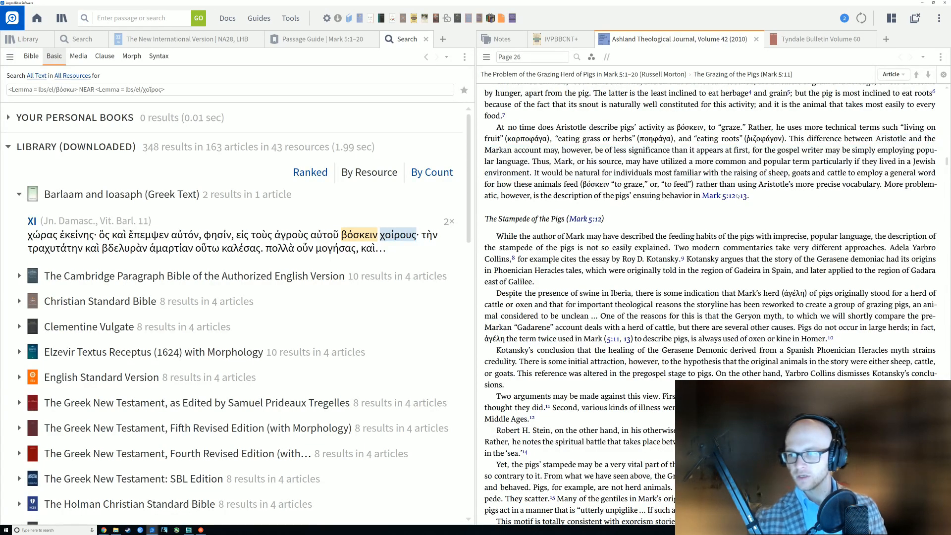
Look through the list of library resources with hits for βόσκω near χοῖρος, down to the Greek New Testament editions and back.
{"action": "scroll", "coordinate": [196, 226], "scroll_direction": "down", "scroll_amount": 4}
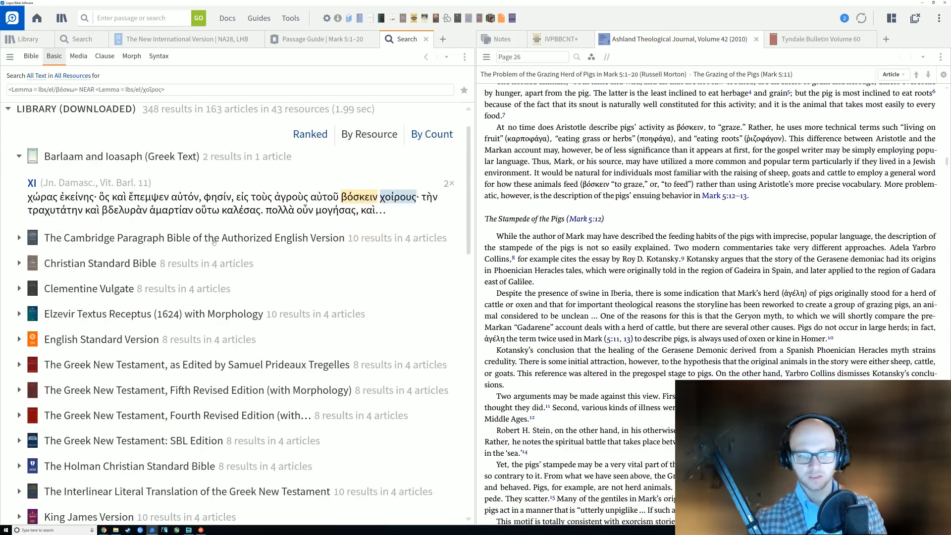
{"action": "scroll", "coordinate": [207, 240], "scroll_direction": "down", "scroll_amount": 9}
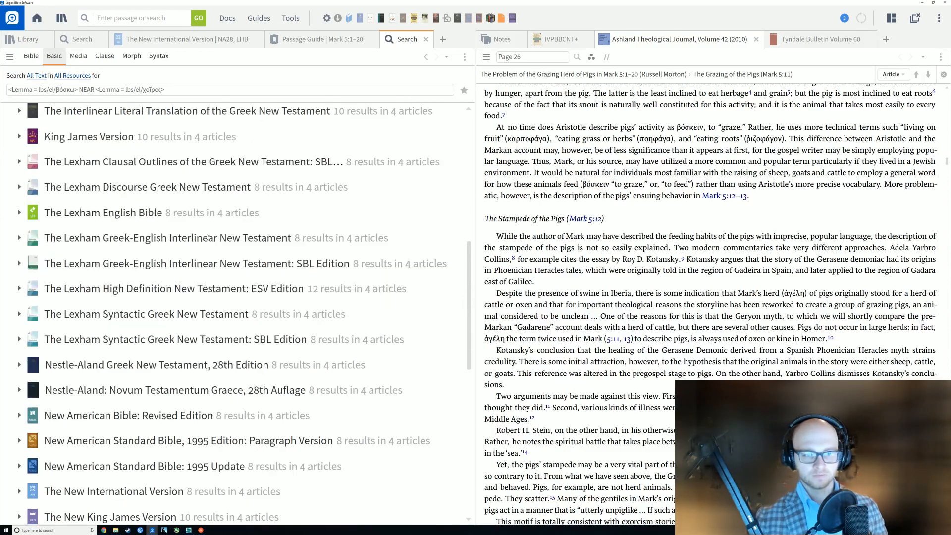
{"action": "scroll", "coordinate": [211, 235], "scroll_direction": "down", "scroll_amount": 5}
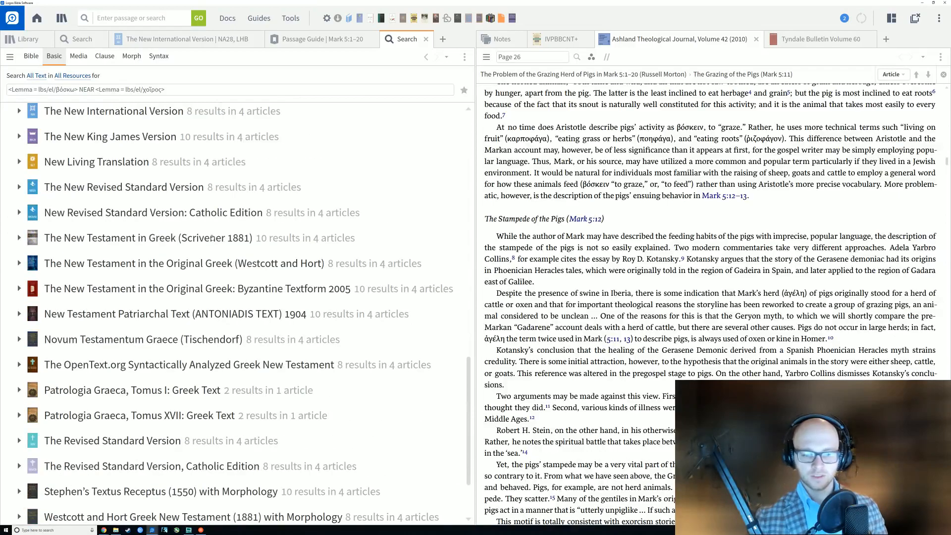
{"action": "scroll", "coordinate": [210, 240], "scroll_direction": "up", "scroll_amount": 10}
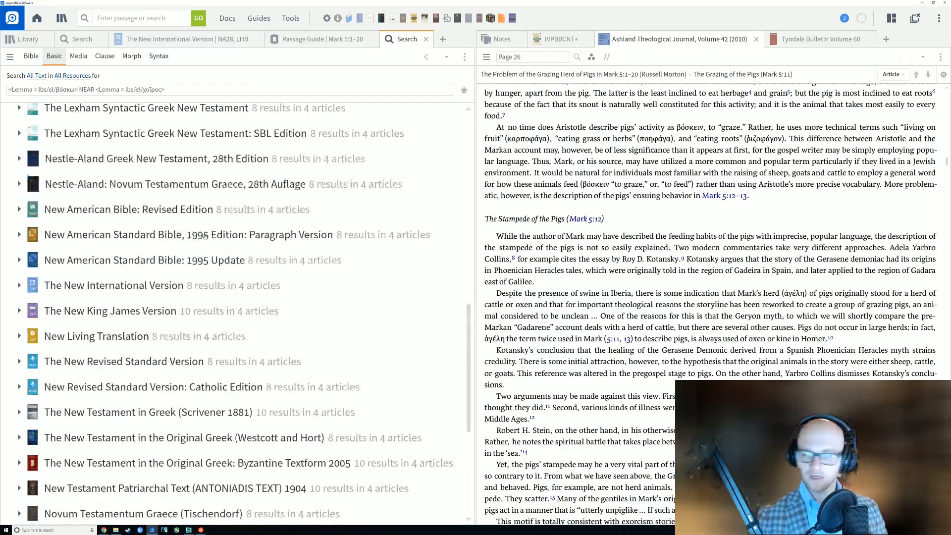
{"action": "scroll", "coordinate": [207, 234], "scroll_direction": "up", "scroll_amount": 5}
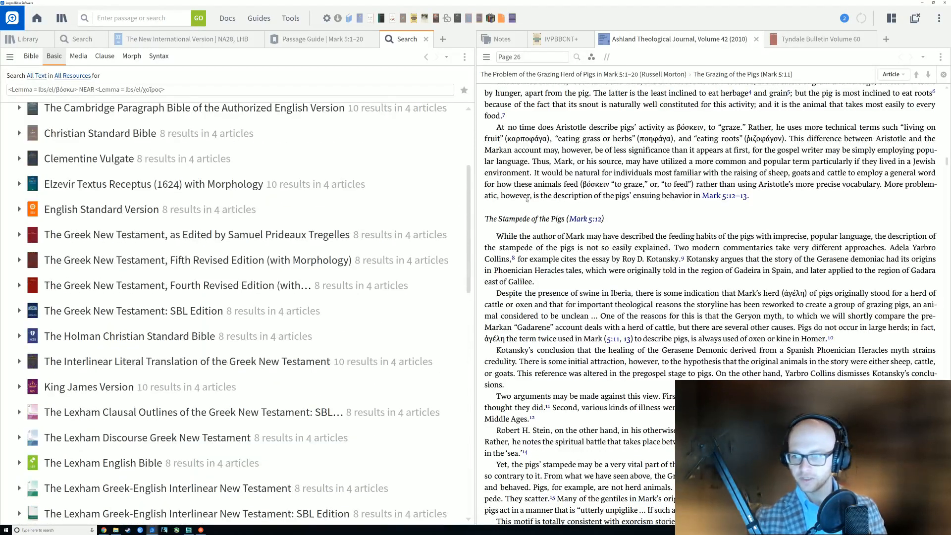
Read the journal article's section on the stampede of the pigs, select its paragraph on the stampede contradicting porcine behavior, and clear the selection.
{"action": "scroll", "coordinate": [659, 216], "scroll_direction": "down", "scroll_amount": 1}
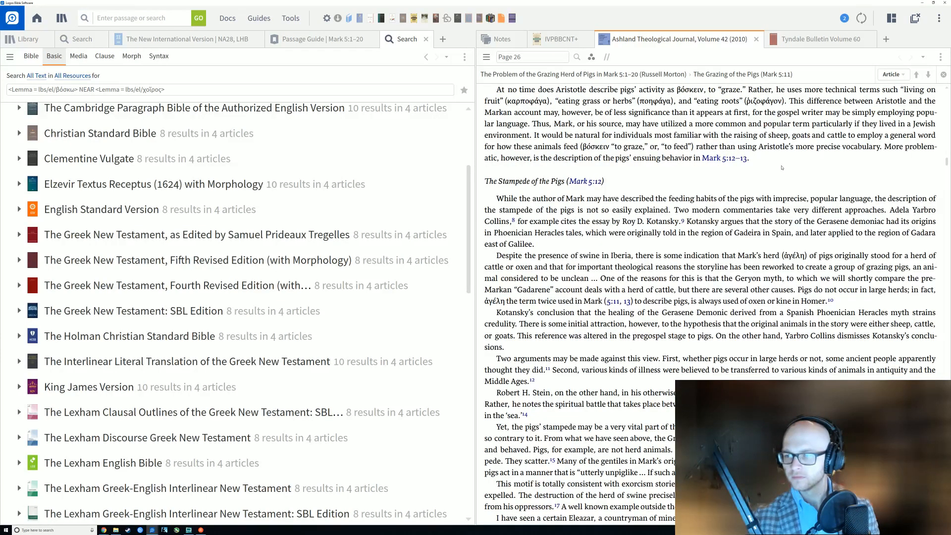
{"action": "scroll", "coordinate": [671, 182], "scroll_direction": "down", "scroll_amount": 2}
{"action": "scroll", "coordinate": [667, 175], "scroll_direction": "up", "scroll_amount": 2}
{"action": "scroll", "coordinate": [664, 174], "scroll_direction": "down", "scroll_amount": 2}
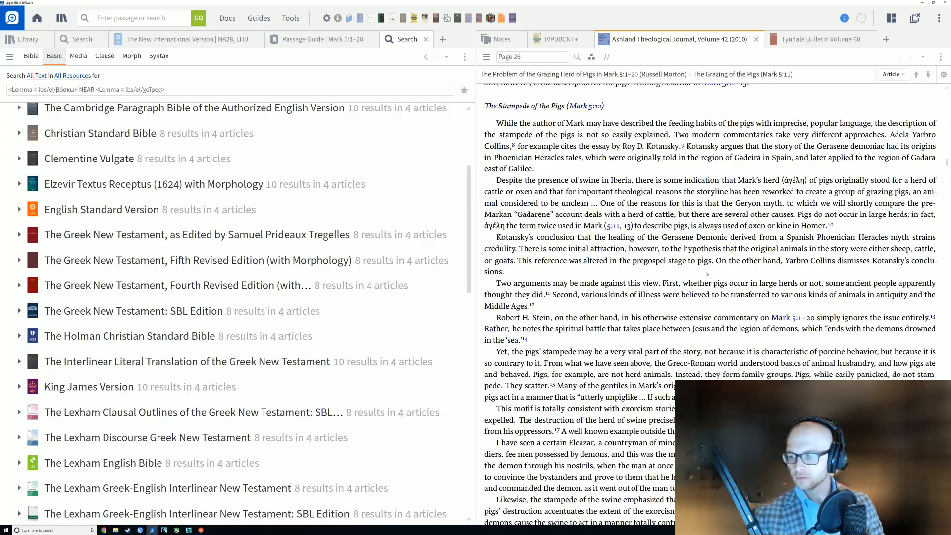
{"action": "scroll", "coordinate": [695, 273], "scroll_direction": "down", "scroll_amount": 1}
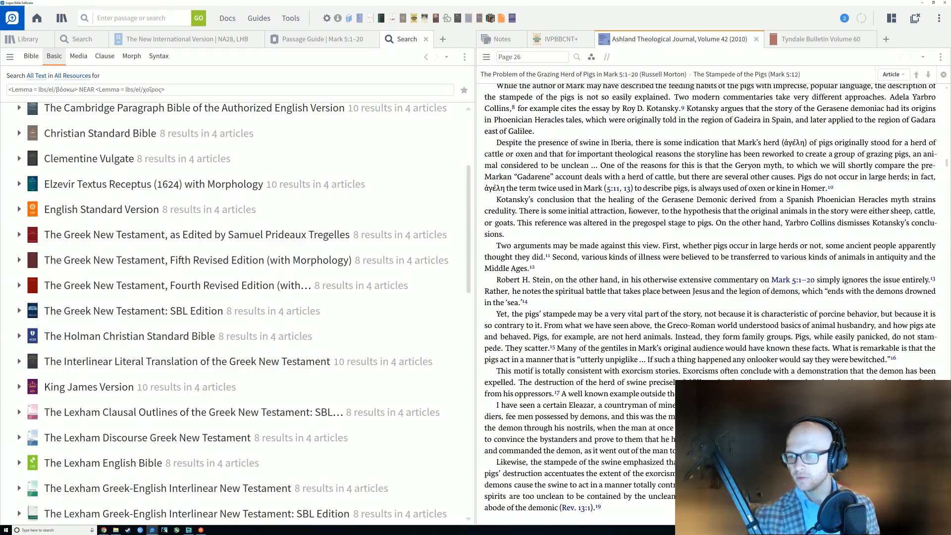
{"action": "scroll", "coordinate": [749, 270], "scroll_direction": "down", "scroll_amount": 1}
{"action": "scroll", "coordinate": [693, 265], "scroll_direction": "down", "scroll_amount": 1}
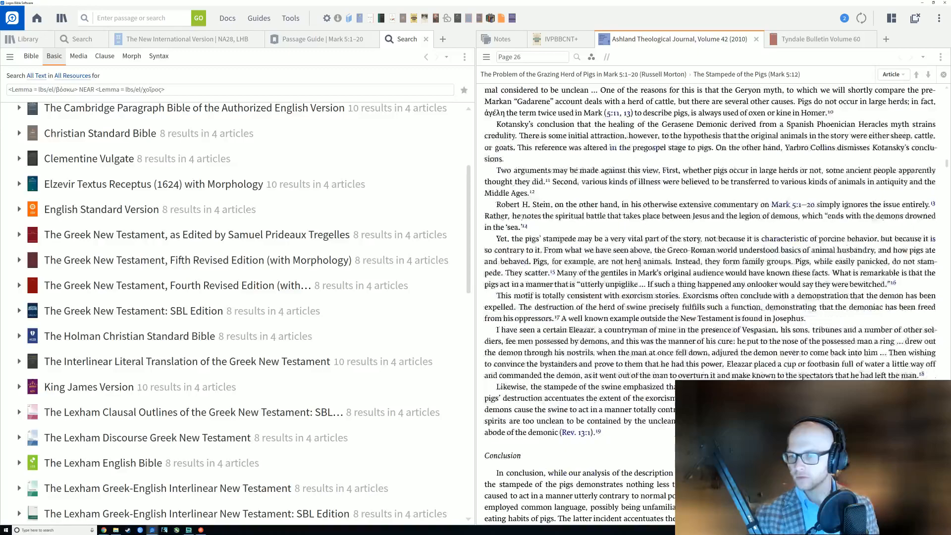
{"action": "scroll", "coordinate": [628, 260], "scroll_direction": "down", "scroll_amount": 2}
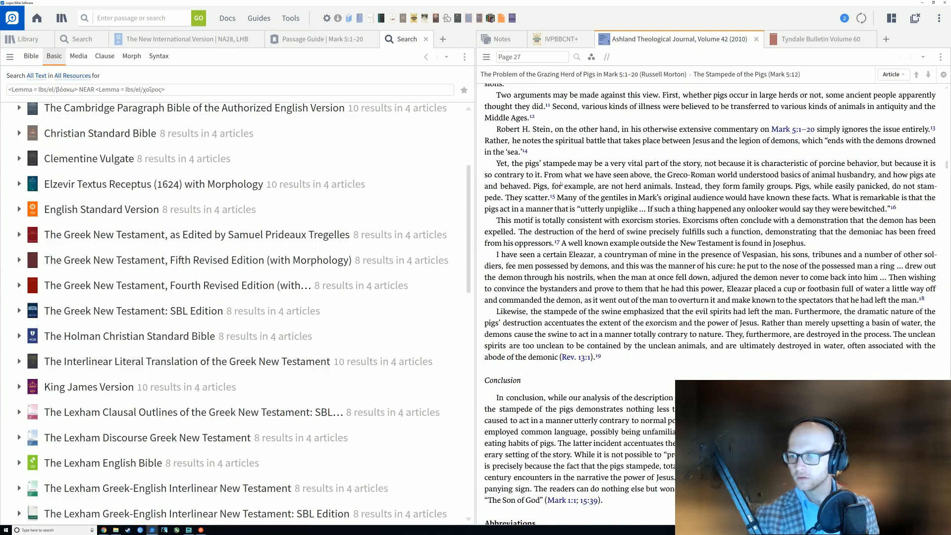
{"action": "left_click_drag", "start_coordinate": [497, 167], "coordinate": [886, 211]}
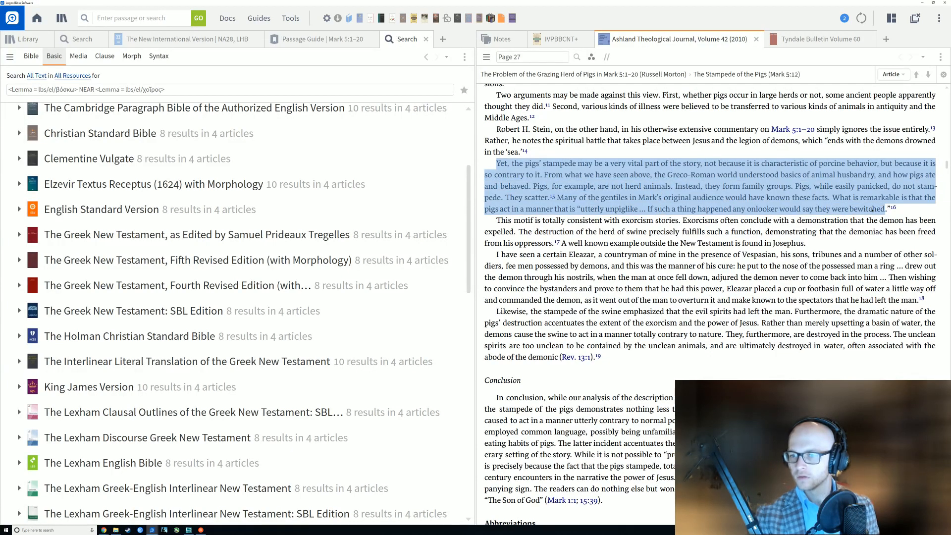
{"action": "left_click", "coordinate": [687, 157]}
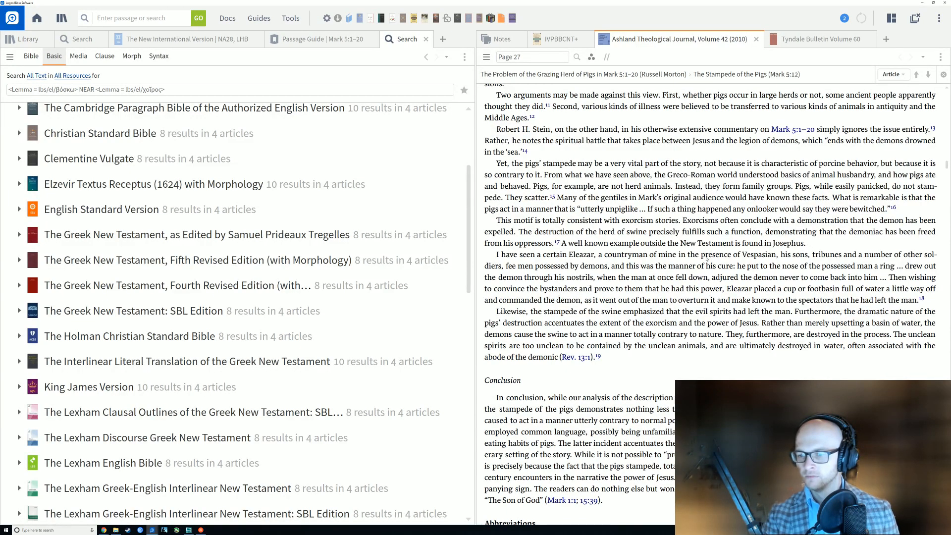
Read on through the article's Conclusion, selecting the lines on the demons' destruction and from "He expels the demons with a word", and clear the selection.
{"action": "scroll", "coordinate": [715, 340], "scroll_direction": "down", "scroll_amount": 2}
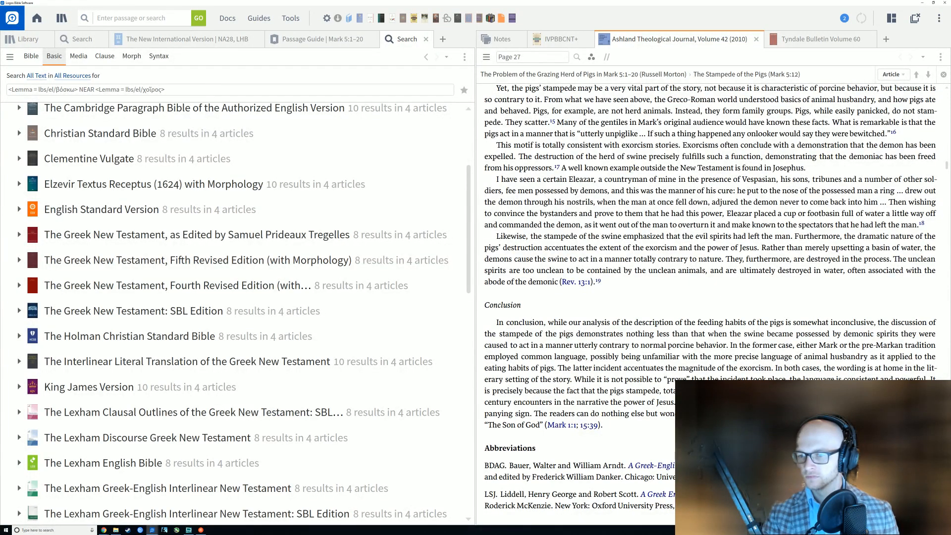
{"action": "left_click_drag", "start_coordinate": [723, 261], "coordinate": [731, 293]}
{"action": "left_click", "coordinate": [732, 293]}
{"action": "scroll", "coordinate": [727, 301], "scroll_direction": "down", "scroll_amount": 4}
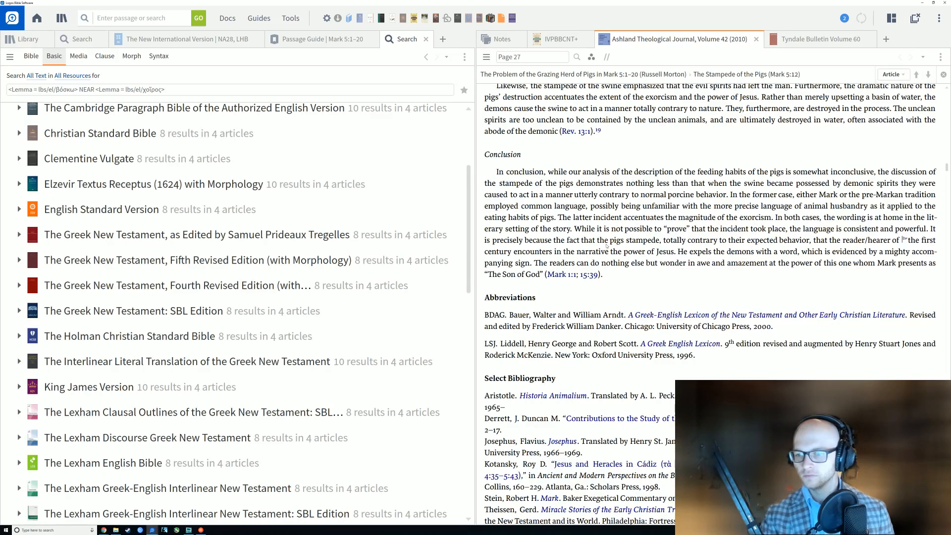
{"action": "left_click_drag", "start_coordinate": [697, 253], "coordinate": [692, 274]}
{"action": "left_click", "coordinate": [699, 275]}
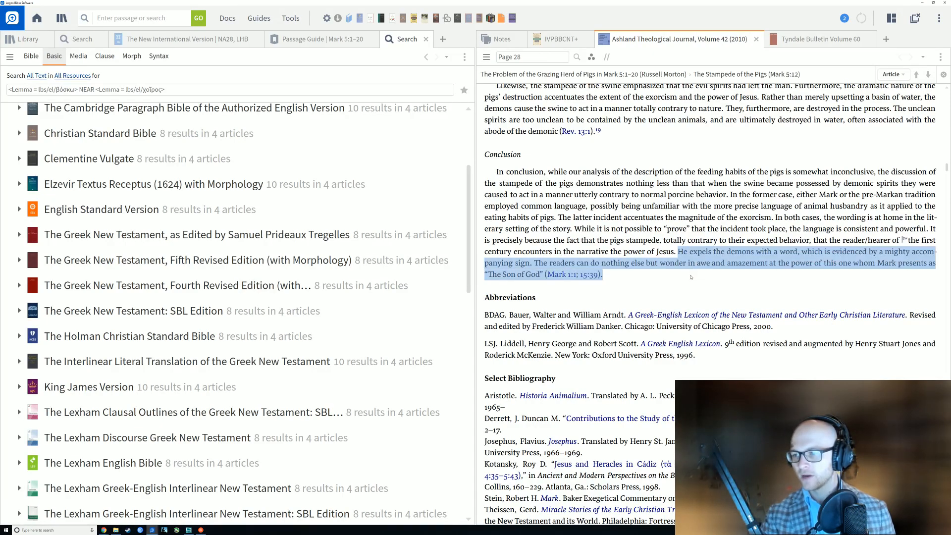
{"action": "left_click", "coordinate": [690, 277]}
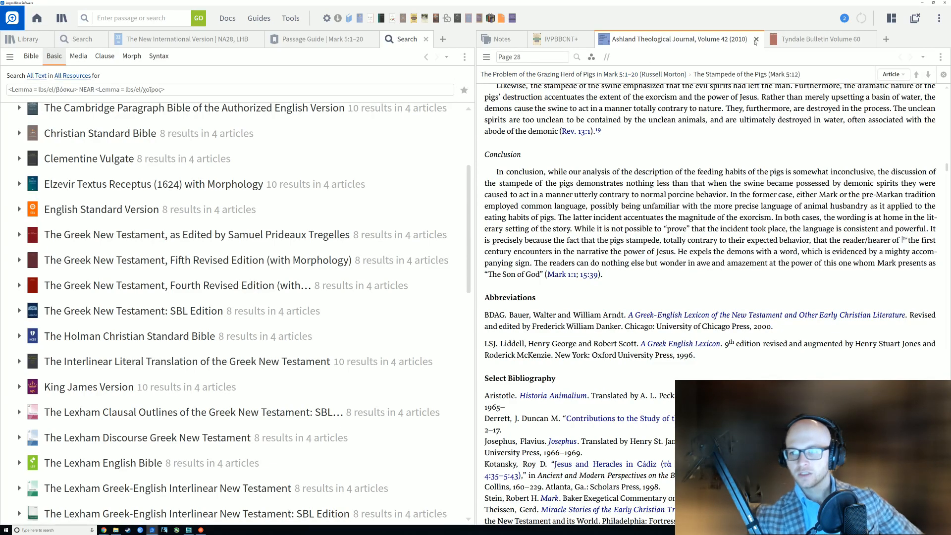
Close the Ashland Theological Journal and the βόσκω search, and bring up the Passage Guide for Mark 5:1–20.
{"action": "left_click", "coordinate": [755, 39]}
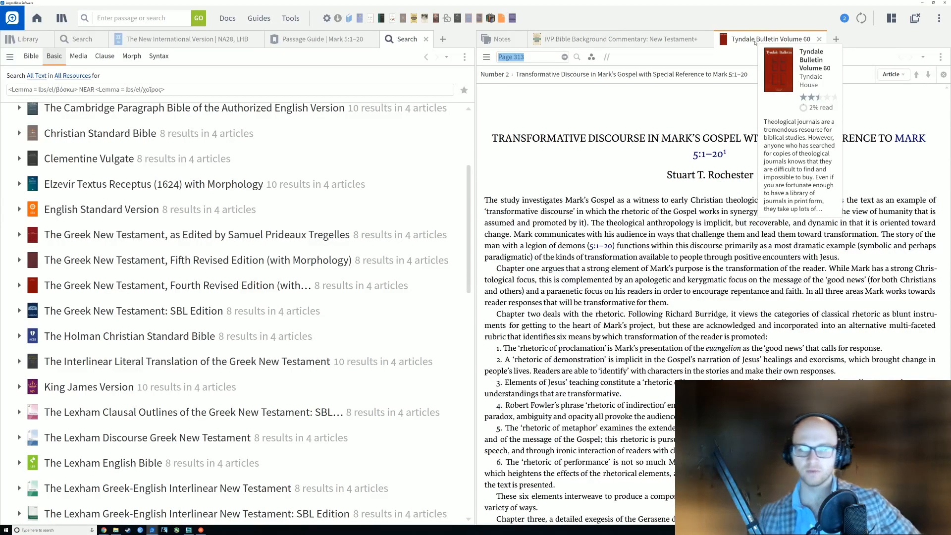
{"action": "left_click", "coordinate": [666, 110]}
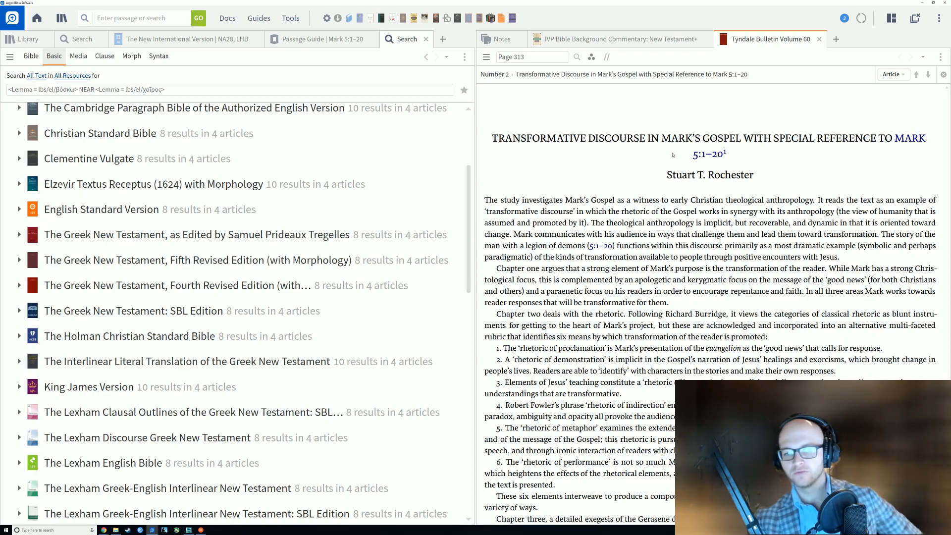
{"action": "left_click", "coordinate": [426, 40]}
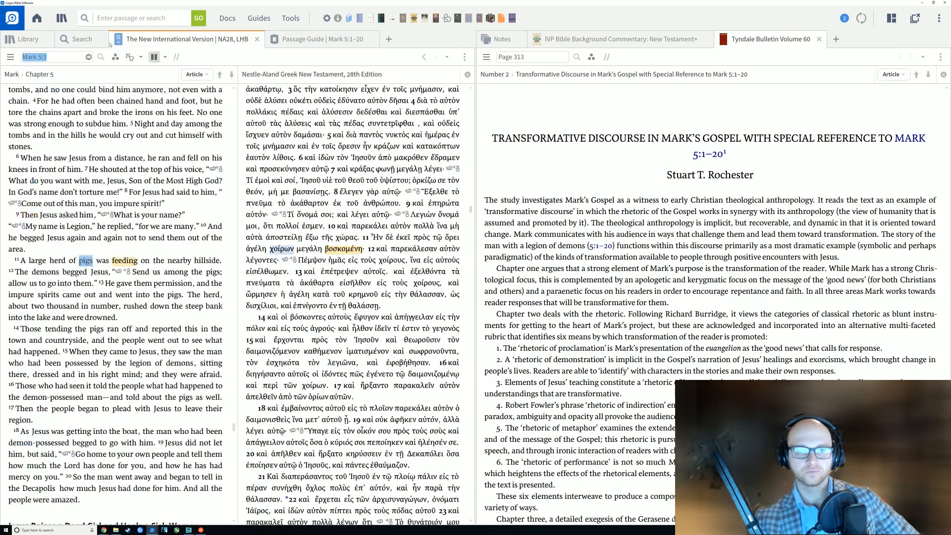
{"action": "left_click", "coordinate": [292, 40]}
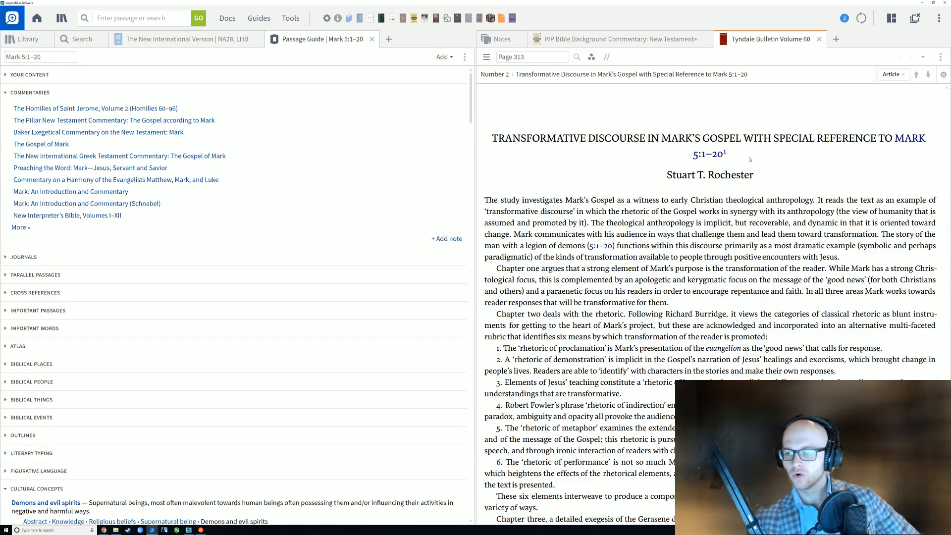
Skim the Tyndale Bulletin abstract on transformative discourse in Mark 5:1–20 to its end, and return to its title and footnote 1.
{"action": "scroll", "coordinate": [763, 169], "scroll_direction": "down", "scroll_amount": 3}
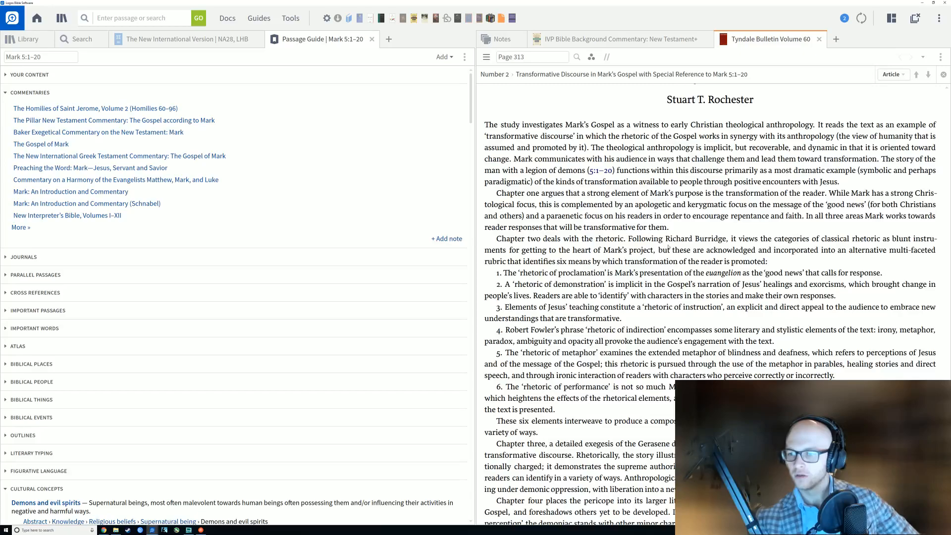
{"action": "scroll", "coordinate": [647, 242], "scroll_direction": "up", "scroll_amount": 2}
{"action": "scroll", "coordinate": [634, 244], "scroll_direction": "down", "scroll_amount": 10}
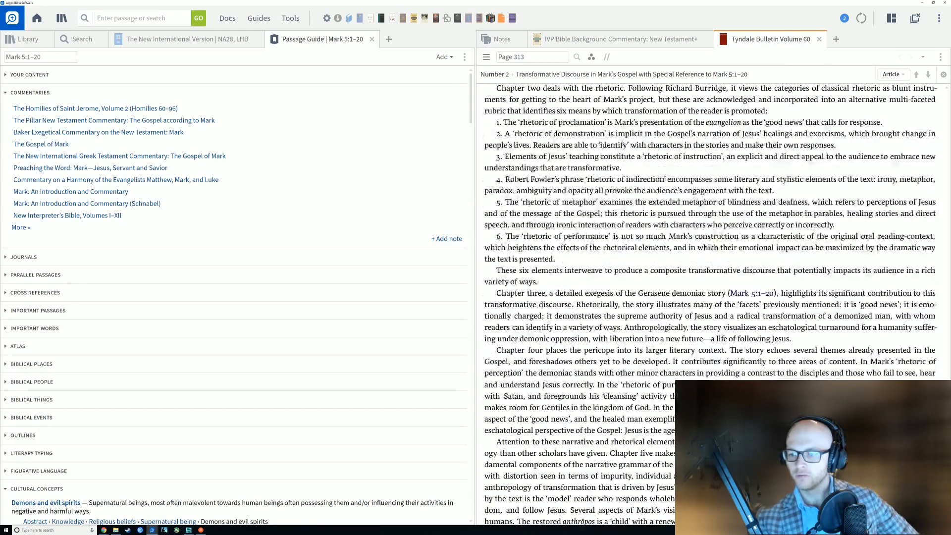
{"action": "scroll", "coordinate": [619, 247], "scroll_direction": "down", "scroll_amount": 8}
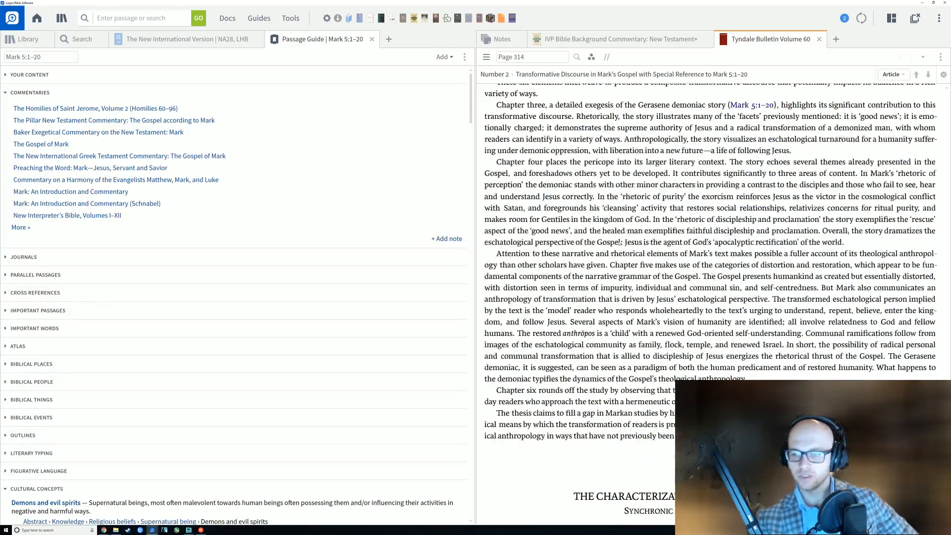
{"action": "scroll", "coordinate": [618, 244], "scroll_direction": "up", "scroll_amount": 2}
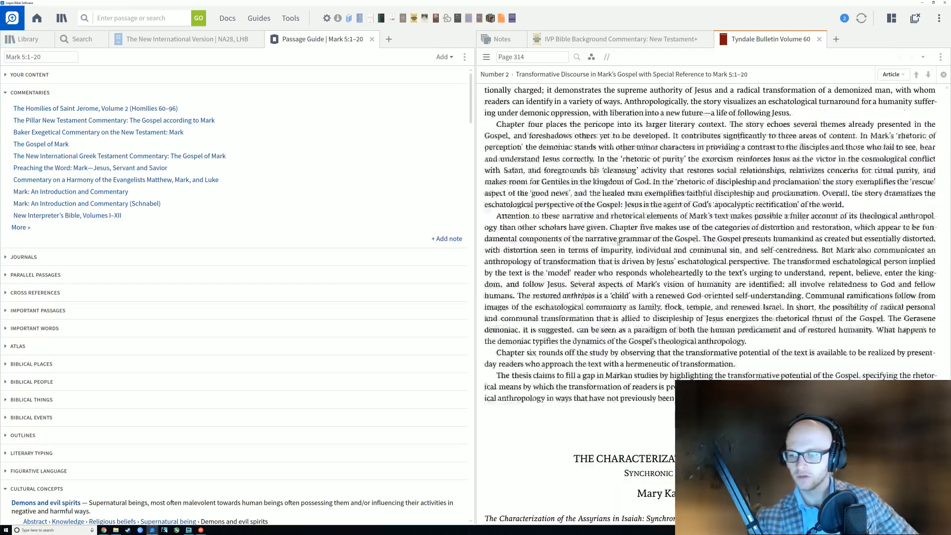
{"action": "scroll", "coordinate": [618, 243], "scroll_direction": "up", "scroll_amount": 20}
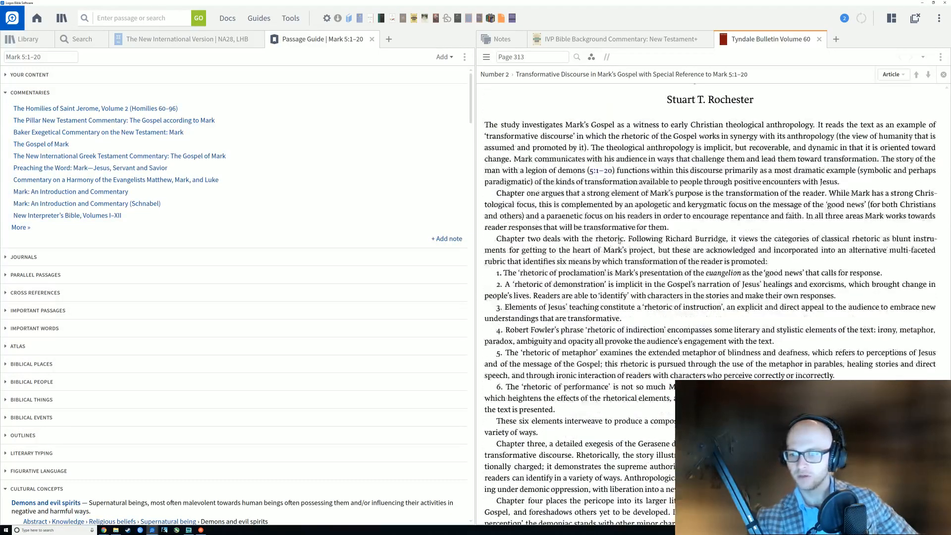
{"action": "scroll", "coordinate": [719, 149], "scroll_direction": "up", "scroll_amount": 2}
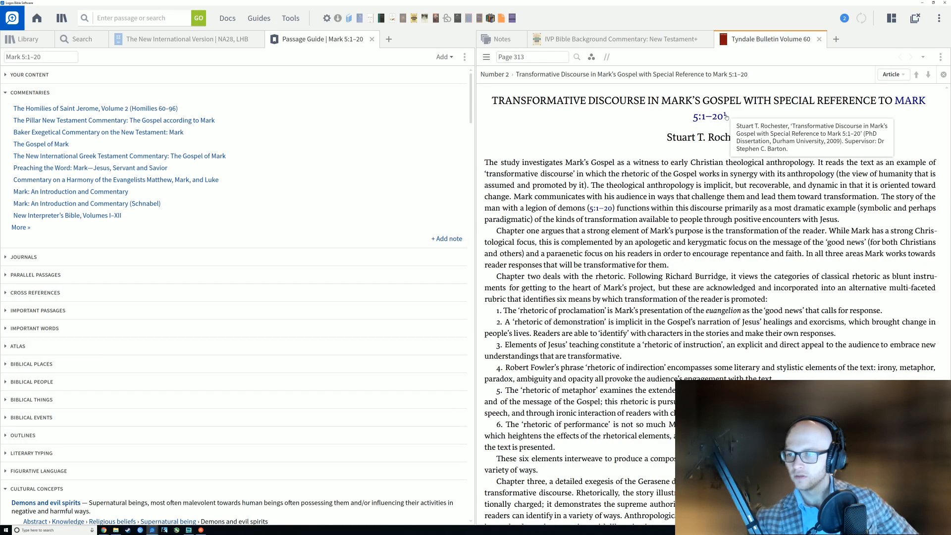
Look back through the preceding Tyndale Bulletin abstracts on sin-impurity and Daniel's Son of Man, and return to the Mark 5:1–20 abstract.
{"action": "scroll", "coordinate": [722, 203], "scroll_direction": "up", "scroll_amount": 20}
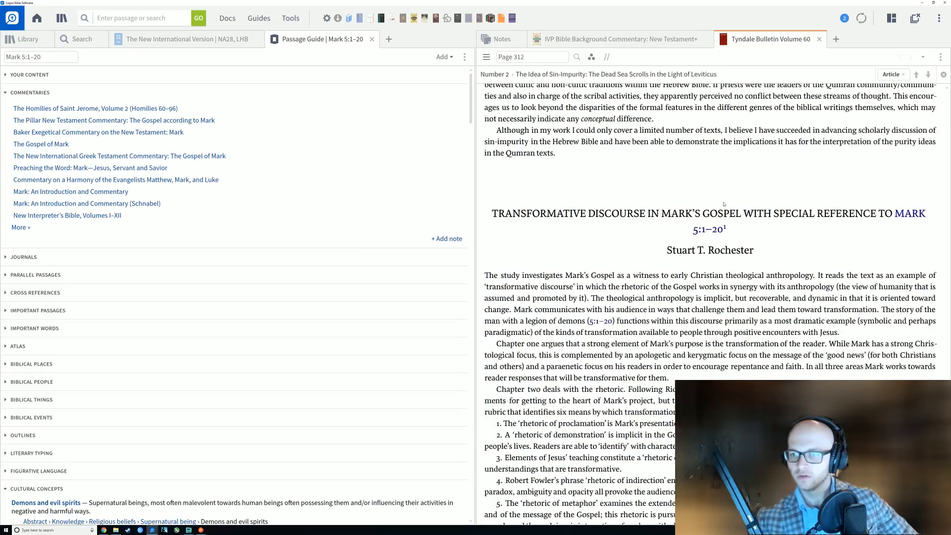
{"action": "scroll", "coordinate": [727, 205], "scroll_direction": "up", "scroll_amount": 20}
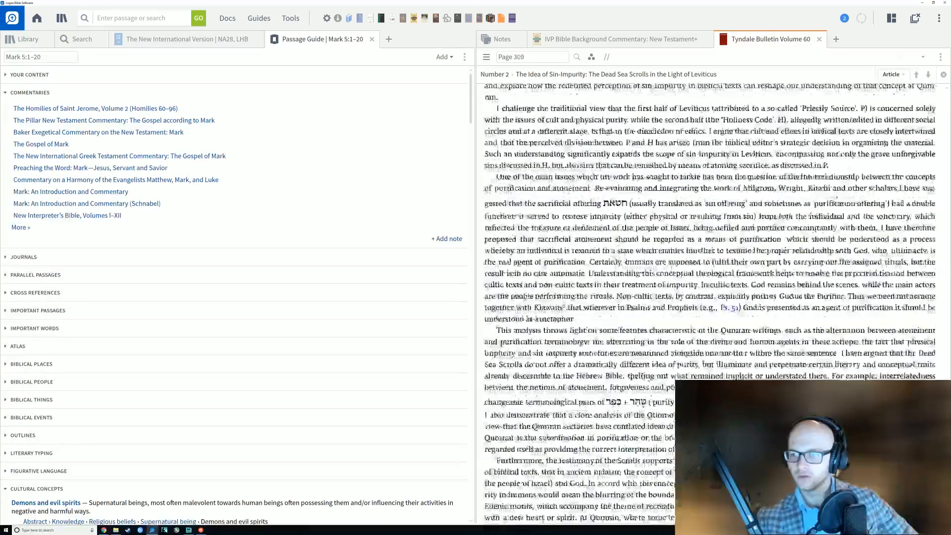
{"action": "scroll", "coordinate": [728, 204], "scroll_direction": "up", "scroll_amount": 15}
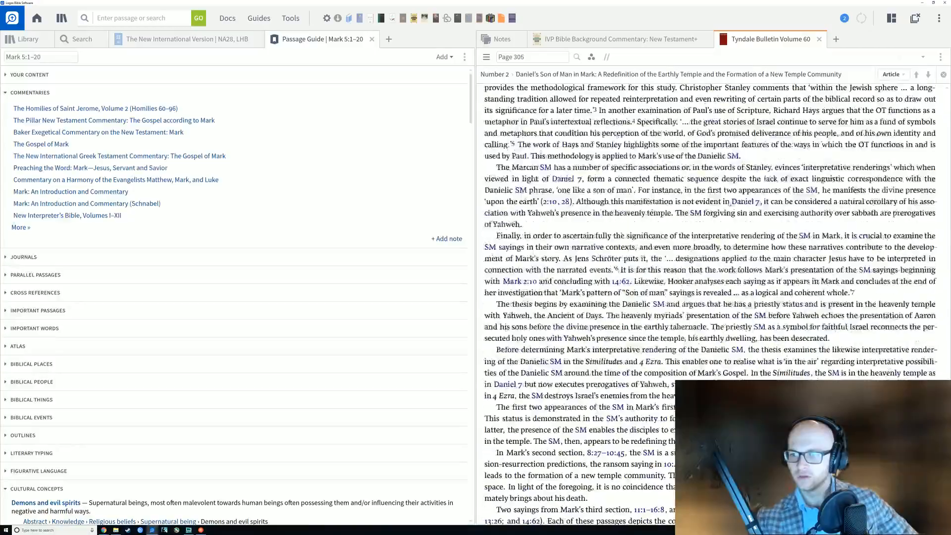
{"action": "scroll", "coordinate": [710, 307], "scroll_direction": "up", "scroll_amount": 5}
{"action": "scroll", "coordinate": [710, 307], "scroll_direction": "down", "scroll_amount": 20}
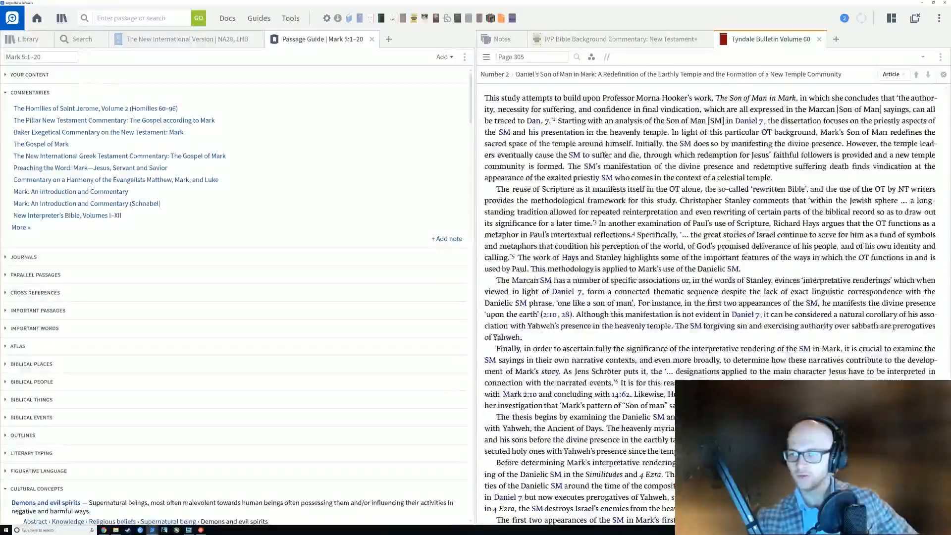
{"action": "scroll", "coordinate": [710, 303], "scroll_direction": "down", "scroll_amount": 20}
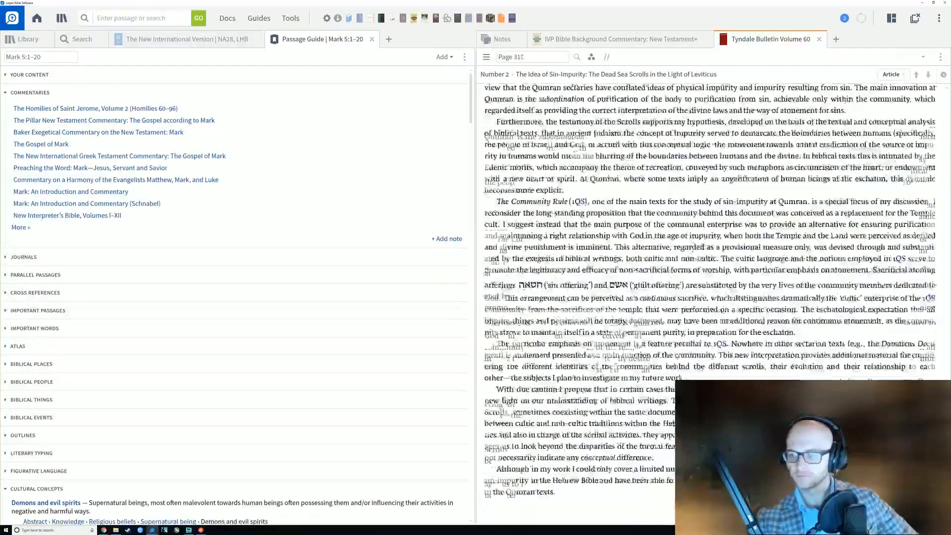
{"action": "scroll", "coordinate": [699, 278], "scroll_direction": "down", "scroll_amount": 1}
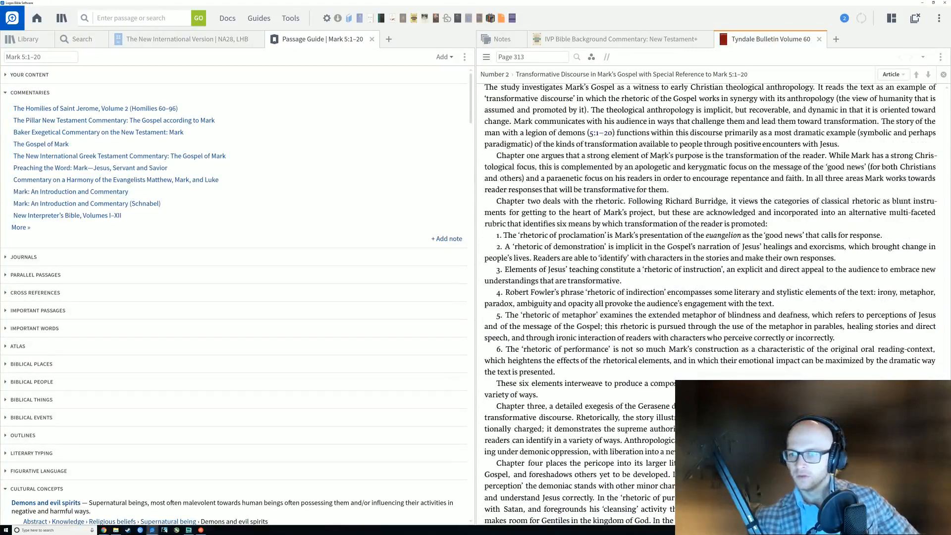
Read the abstract's opening paragraph, select its closing lines on transformation through positive encounters with Jesus, and clear the selection.
{"action": "scroll", "coordinate": [617, 131], "scroll_direction": "up", "scroll_amount": 1}
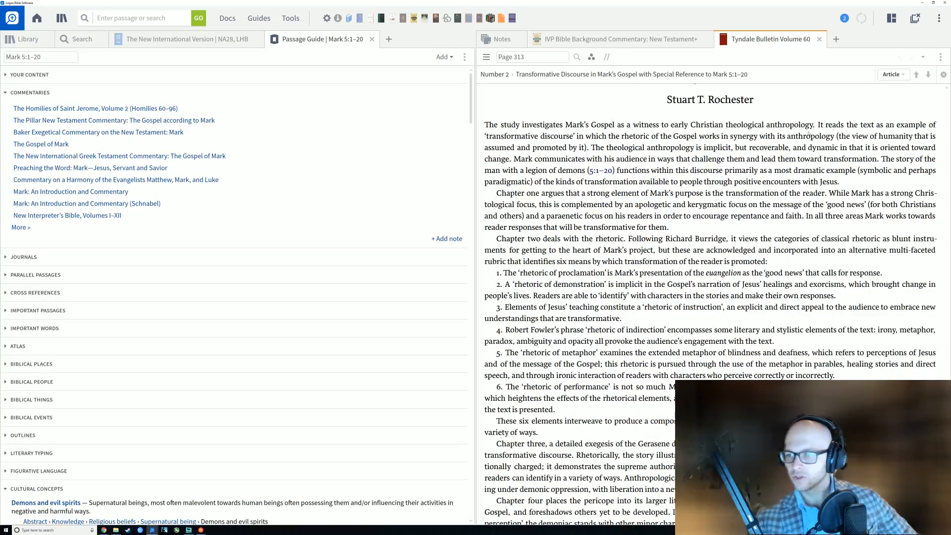
{"action": "scroll", "coordinate": [808, 134], "scroll_direction": "up", "scroll_amount": 1}
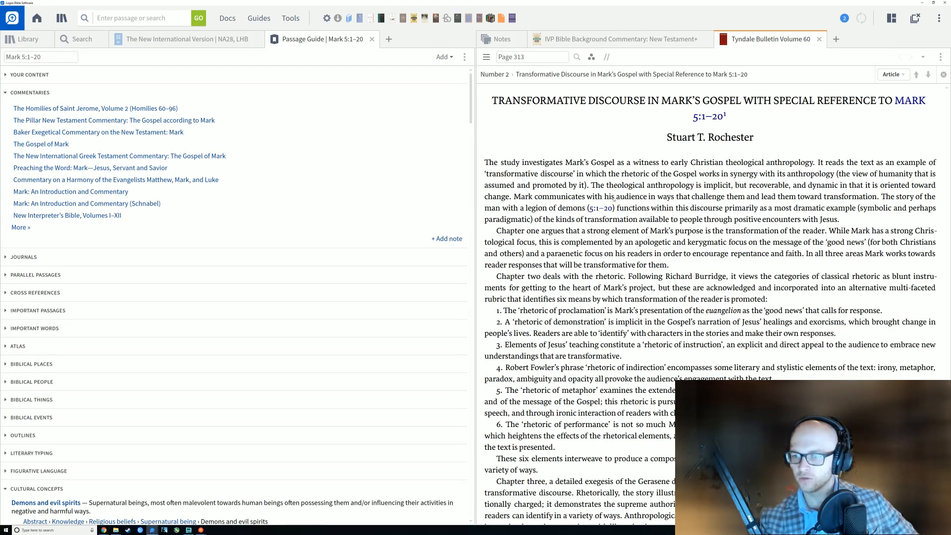
{"action": "left_click_drag", "start_coordinate": [645, 196], "coordinate": [849, 226]}
{"action": "left_click", "coordinate": [848, 225]}
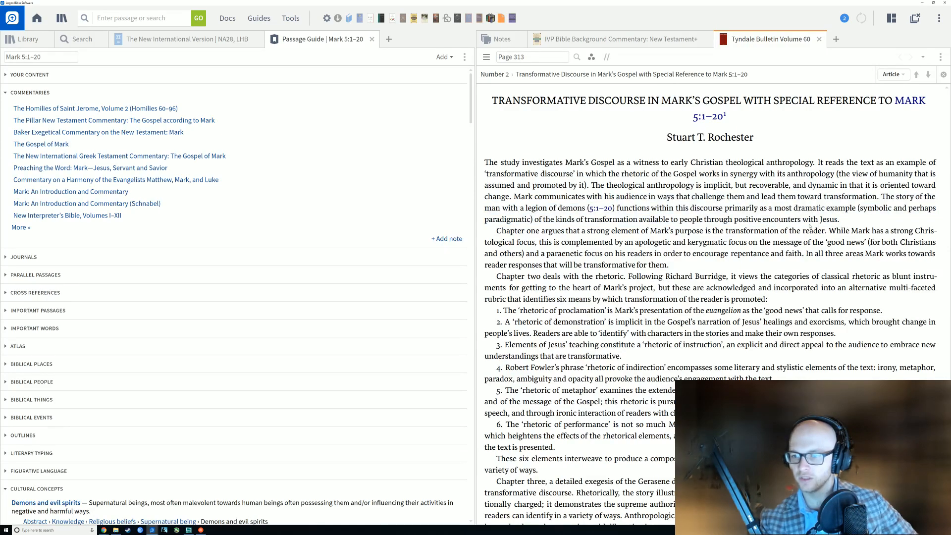
Switch to the Spiritual Warfare 3 sermon canvas and insert the favorite "Movie Rituals" text label, placing it just above "1. Assault".
{"action": "left_click_drag", "start_coordinate": [839, 221], "coordinate": [787, 197]}
{"action": "left_click", "coordinate": [720, 233]}
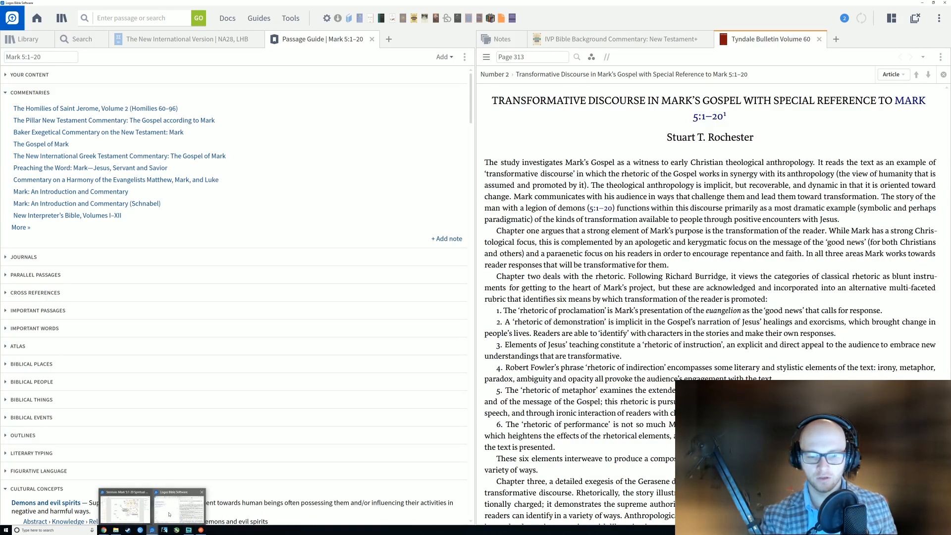
{"action": "left_click", "coordinate": [142, 516]}
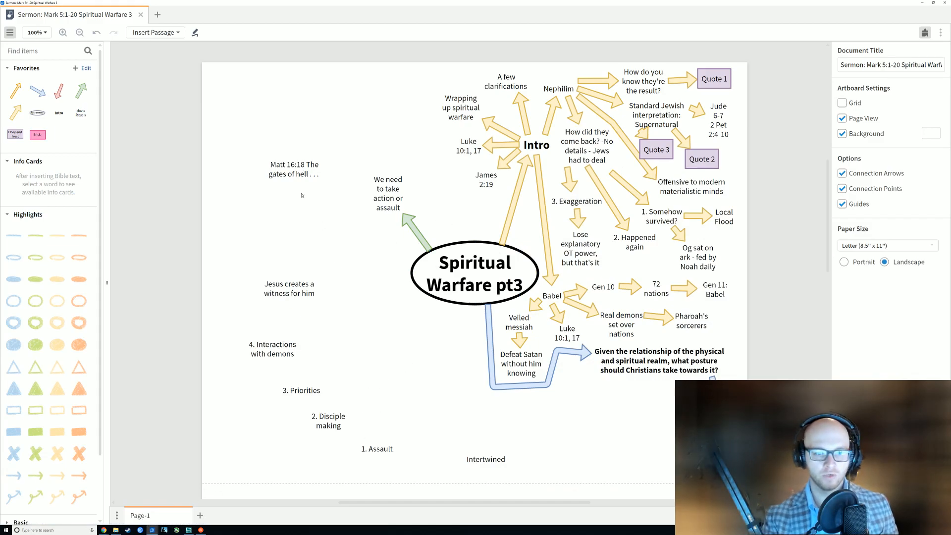
{"action": "left_click", "coordinate": [80, 113]}
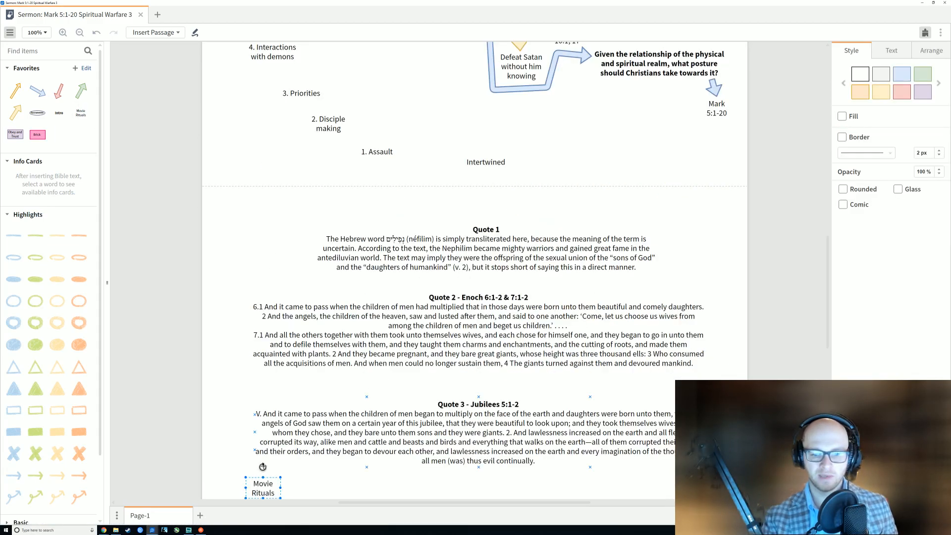
{"action": "left_click_drag", "start_coordinate": [267, 480], "coordinate": [381, 96]}
{"action": "scroll", "coordinate": [381, 99], "scroll_direction": "up", "scroll_amount": 3}
{"action": "scroll", "coordinate": [331, 184], "scroll_direction": "up", "scroll_amount": 3}
Move "Jesus creates a witness for him" up beneath the Matt 16:18 note, and reword the new label beneath it as "Pigs = unclean, deliverance".
{"action": "left_click_drag", "start_coordinate": [287, 288], "coordinate": [288, 218]}
{"action": "left_click_drag", "start_coordinate": [377, 406], "coordinate": [295, 294]}
{"action": "double_click", "coordinate": [296, 290]}
{"action": "type", "text": "Pigs ="}
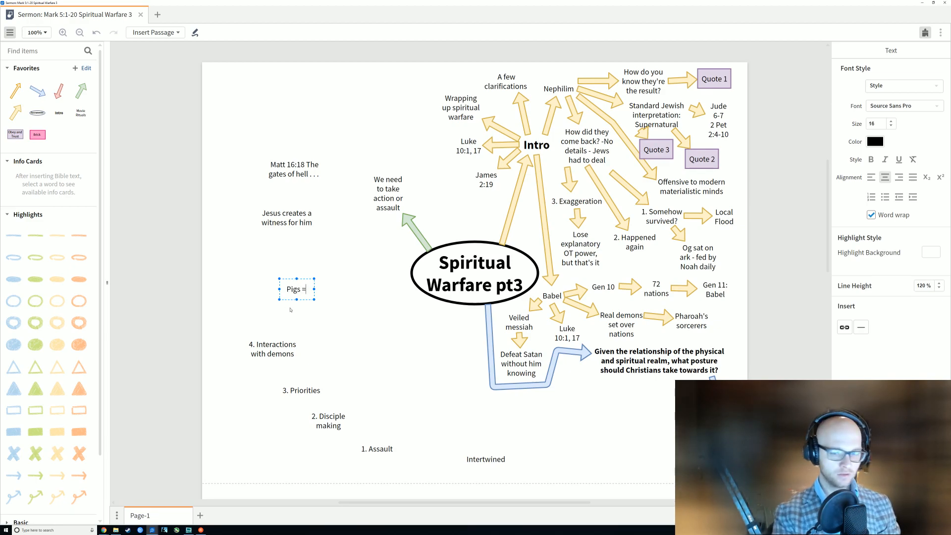
{"action": "type", "text": " unclean"}
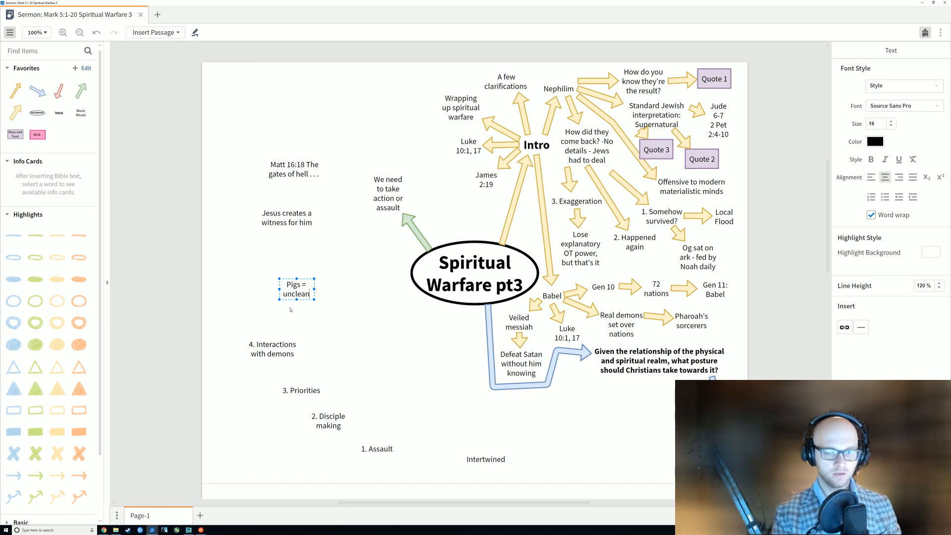
{"action": "type", "text": ","}
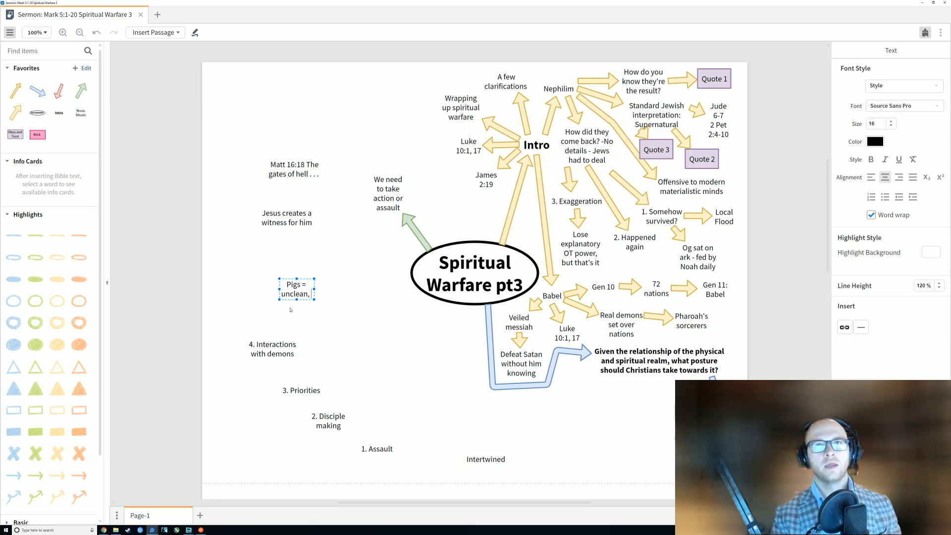
{"action": "type", "text": " de"}
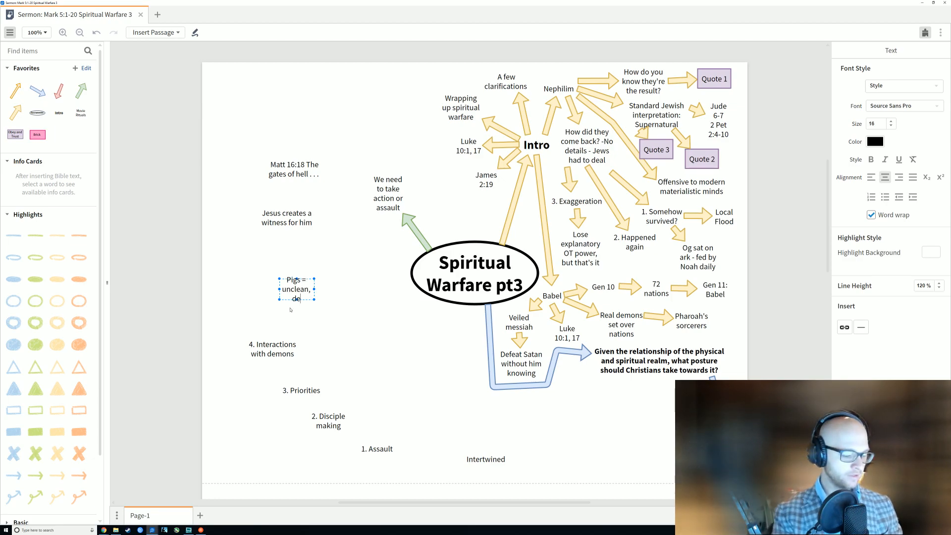
{"action": "type", "text": "liverance"}
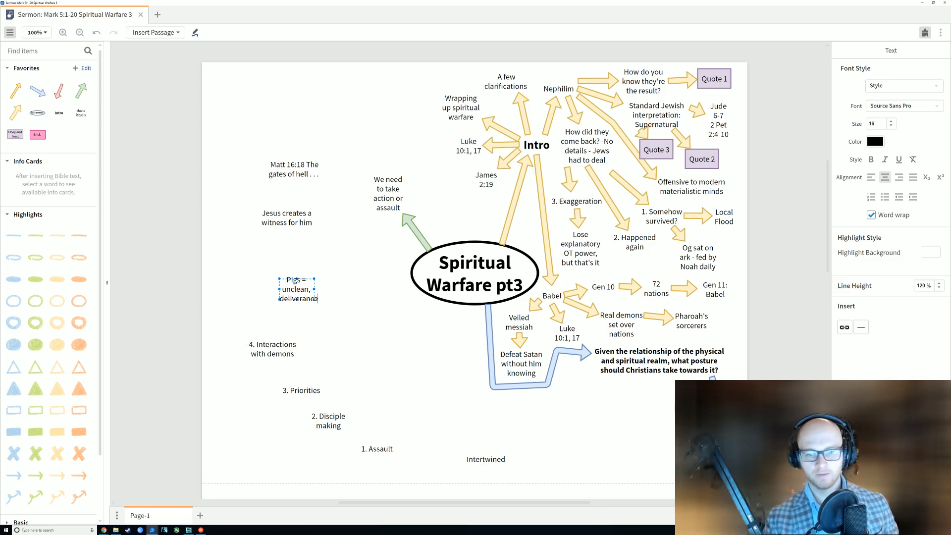
Enlarge the "Pigs = unclean, deliverance" label to fit its text, move it up closer to the witness note, and deselect it.
{"action": "key", "text": "Escape"}
{"action": "left_click_drag", "start_coordinate": [315, 279], "coordinate": [323, 269]}
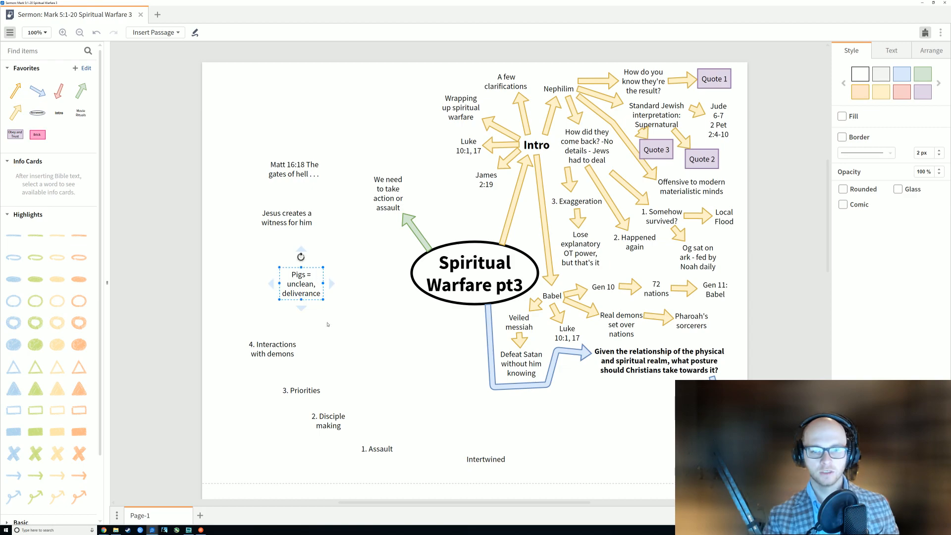
{"action": "left_click", "coordinate": [331, 283]}
{"action": "left_click", "coordinate": [313, 276]}
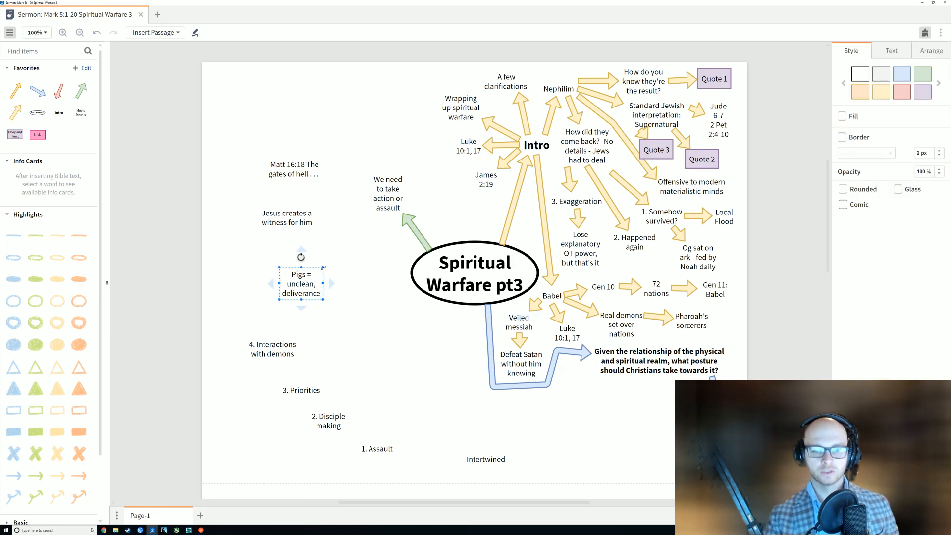
{"action": "left_click_drag", "start_coordinate": [323, 268], "coordinate": [299, 254]}
{"action": "left_click", "coordinate": [338, 290]}
{"action": "left_click", "coordinate": [266, 428]}
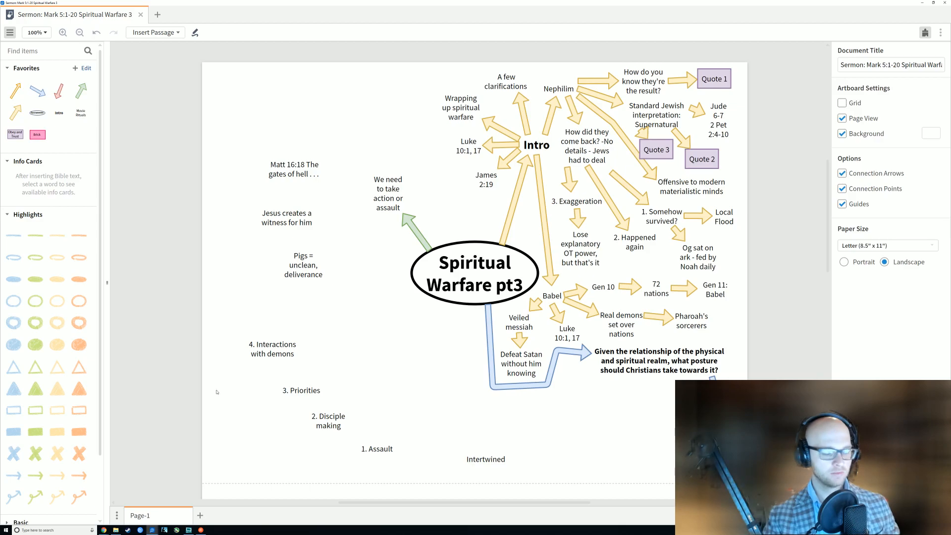
Return to the Tyndale Bulletin abstract, select "transformation of the reader" in the chapter one summary, and skim the chapter two summary.
{"action": "mouse_move", "coordinate": [153, 531]}
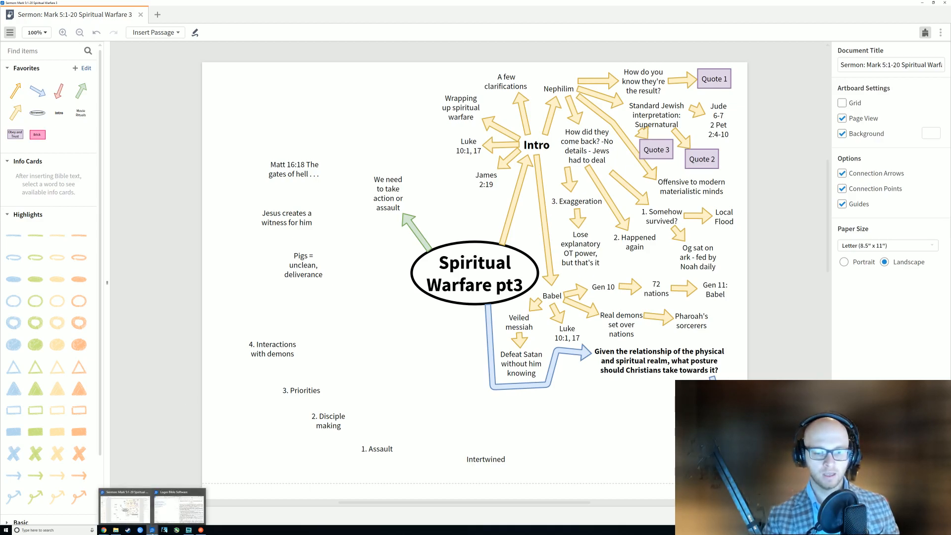
{"action": "left_click", "coordinate": [178, 507]}
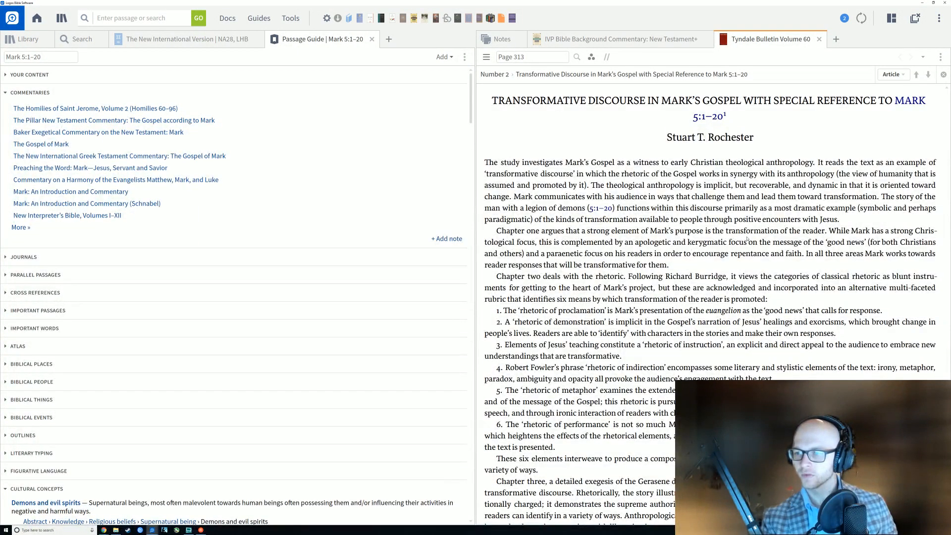
{"action": "scroll", "coordinate": [611, 211], "scroll_direction": "down", "scroll_amount": 2}
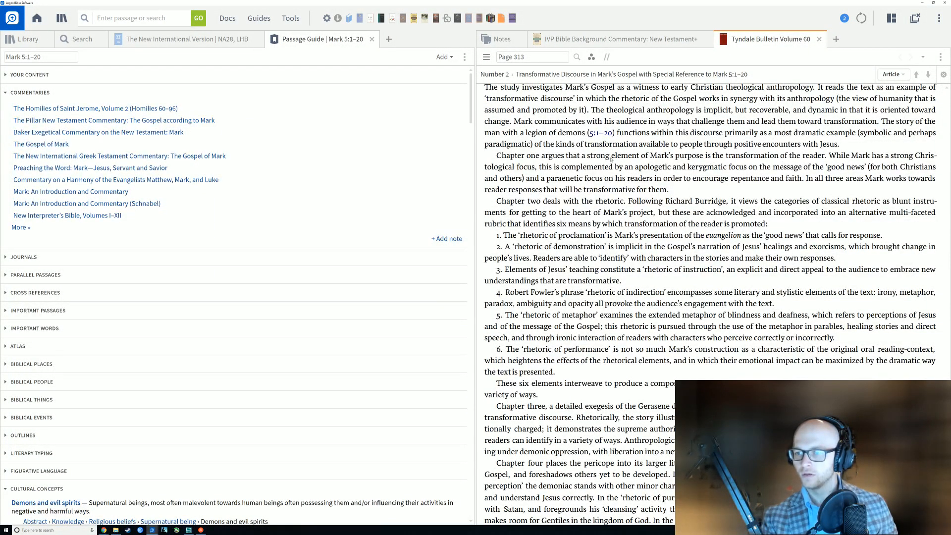
{"action": "left_click_drag", "start_coordinate": [725, 155], "coordinate": [827, 156]}
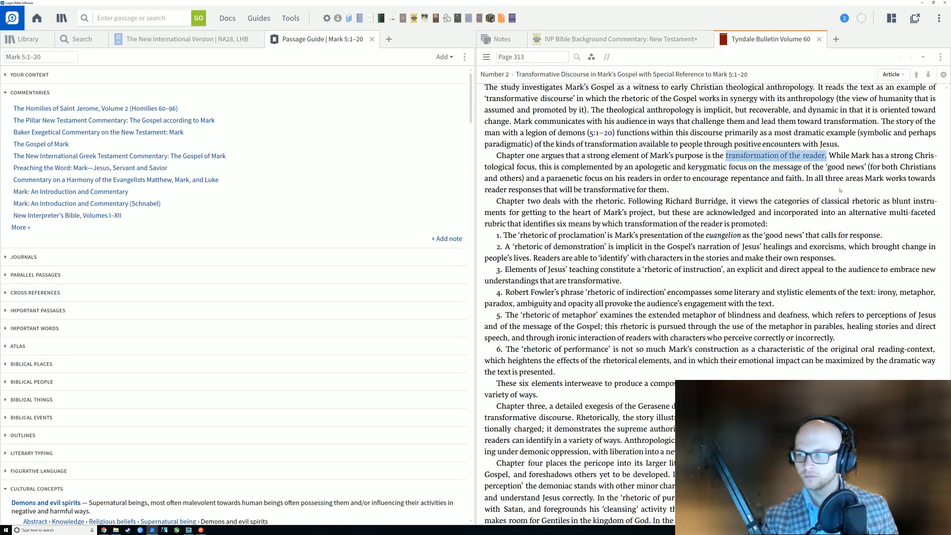
{"action": "scroll", "coordinate": [840, 190], "scroll_direction": "down", "scroll_amount": 1}
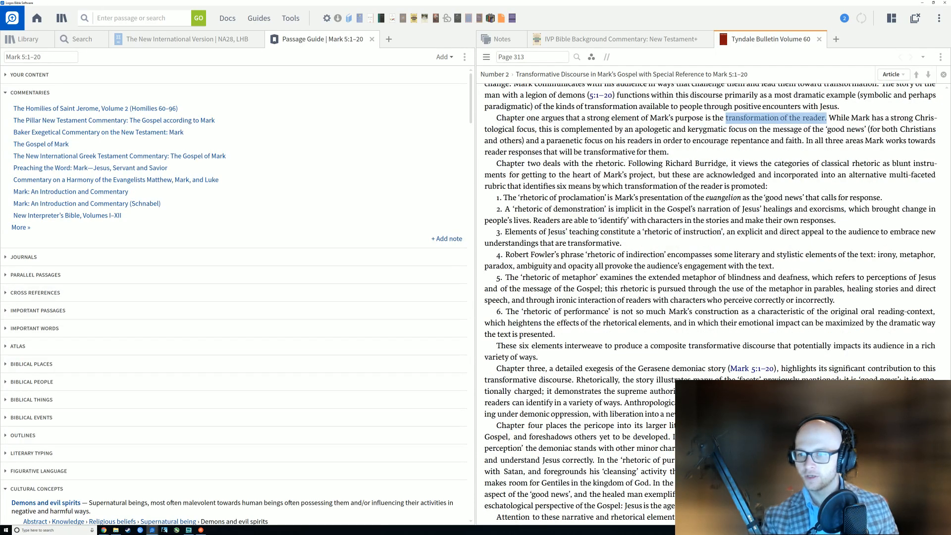
{"action": "scroll", "coordinate": [598, 188], "scroll_direction": "up", "scroll_amount": 4}
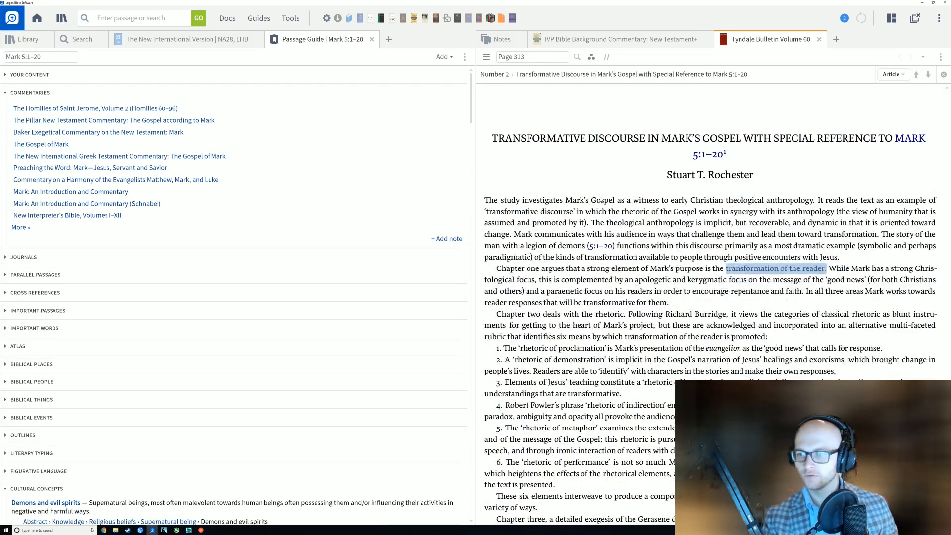
{"action": "scroll", "coordinate": [654, 151], "scroll_direction": "down", "scroll_amount": 1}
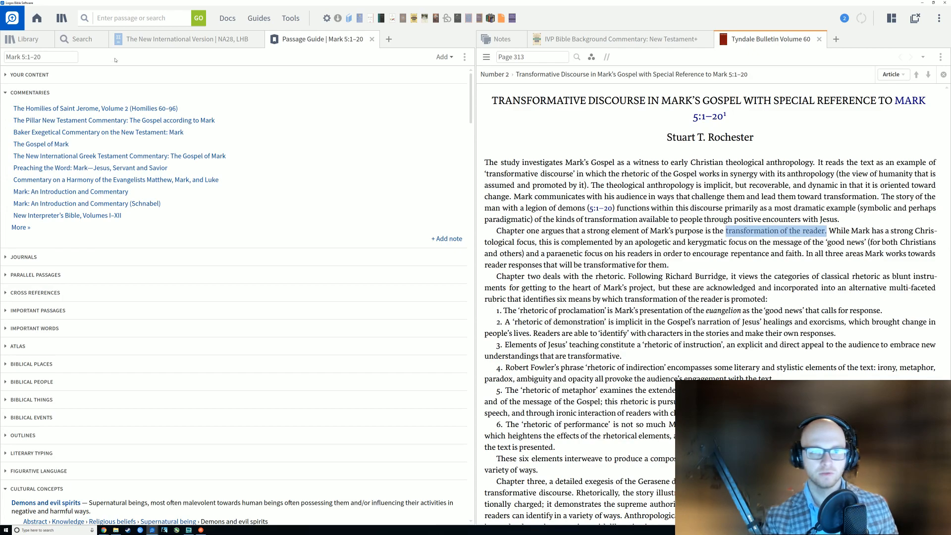
Search the library for the abstract author's surname and sort the results by rank.
{"action": "left_click", "coordinate": [23, 38]}
{"action": "left_click", "coordinate": [76, 57]}
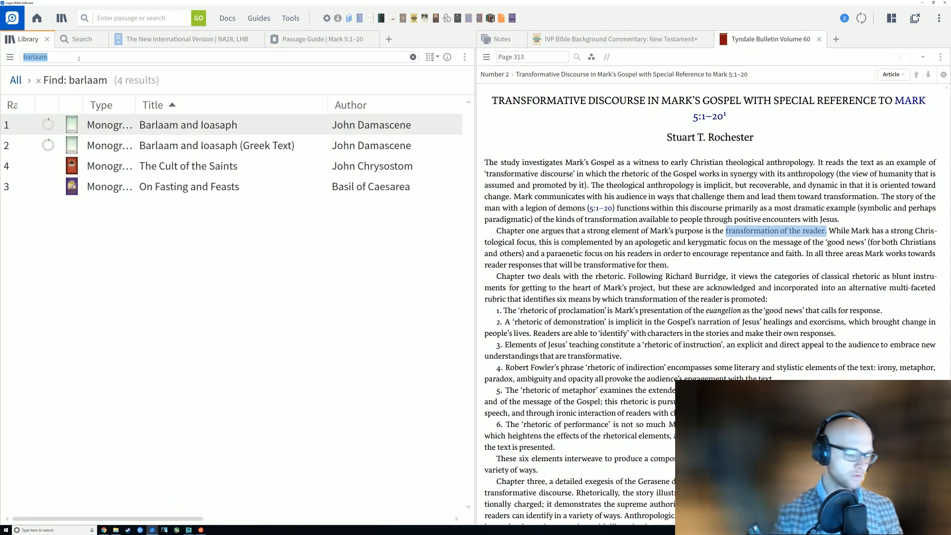
{"action": "type", "text": "rochester"}
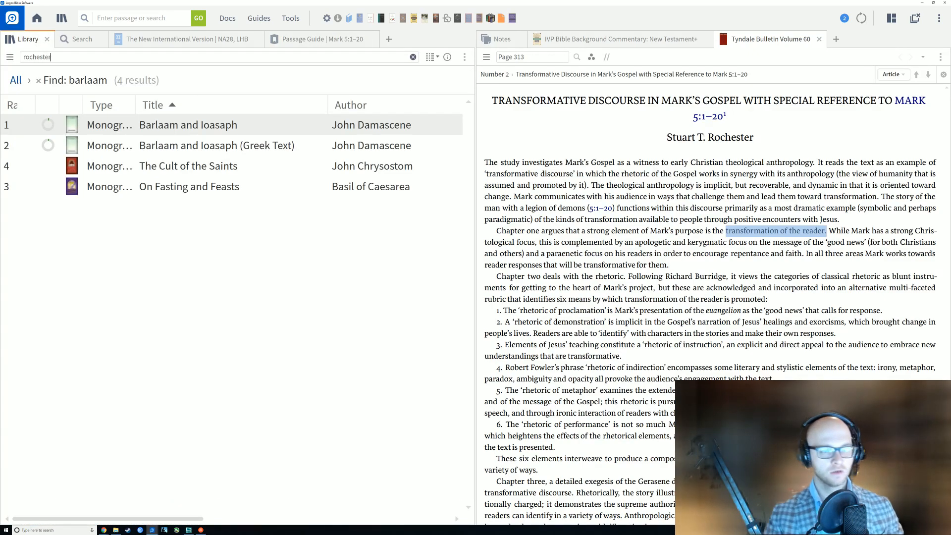
{"action": "left_click", "coordinate": [12, 104]}
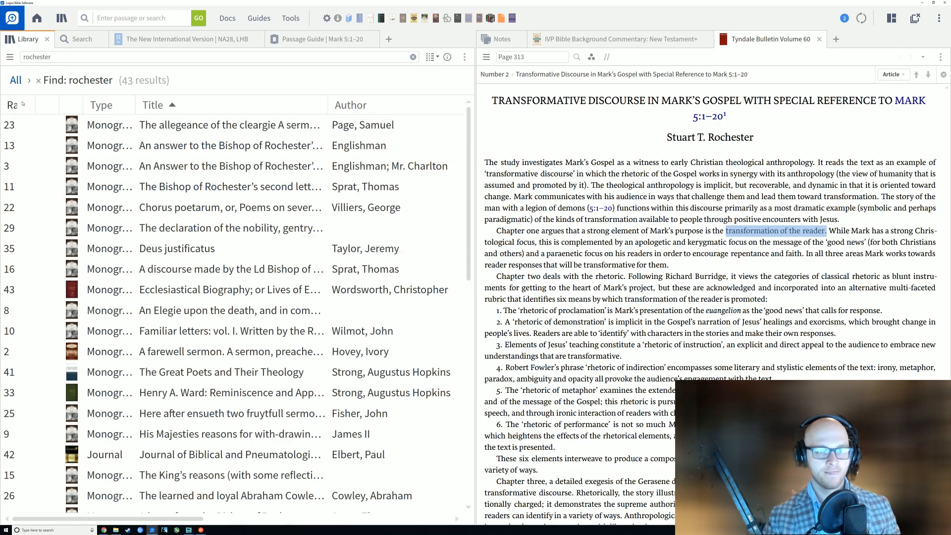
Restrict the library search to the author's surname with author:, try adding the first name with AND author:, and remove that addition.
{"action": "left_click", "coordinate": [24, 57]}
{"action": "left_click", "coordinate": [24, 57]}
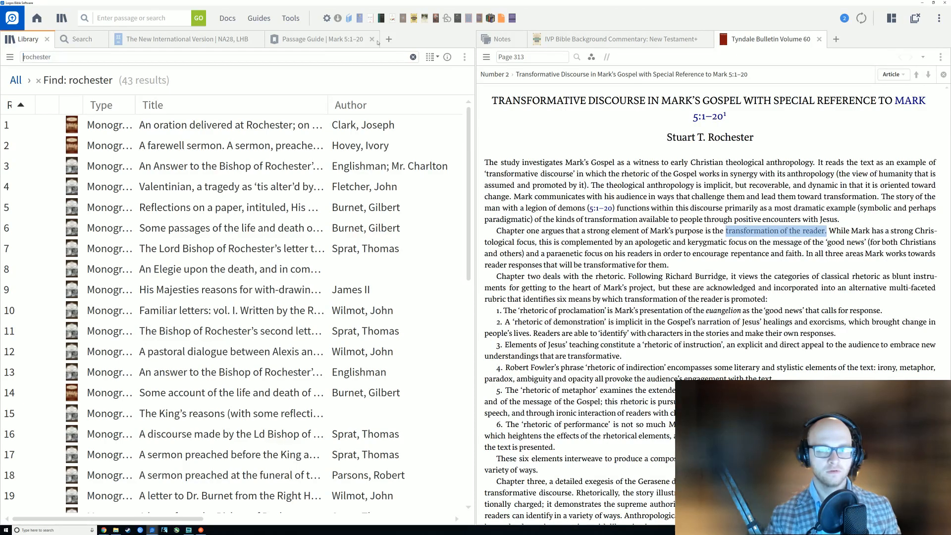
{"action": "type", "text": "author:rochester"}
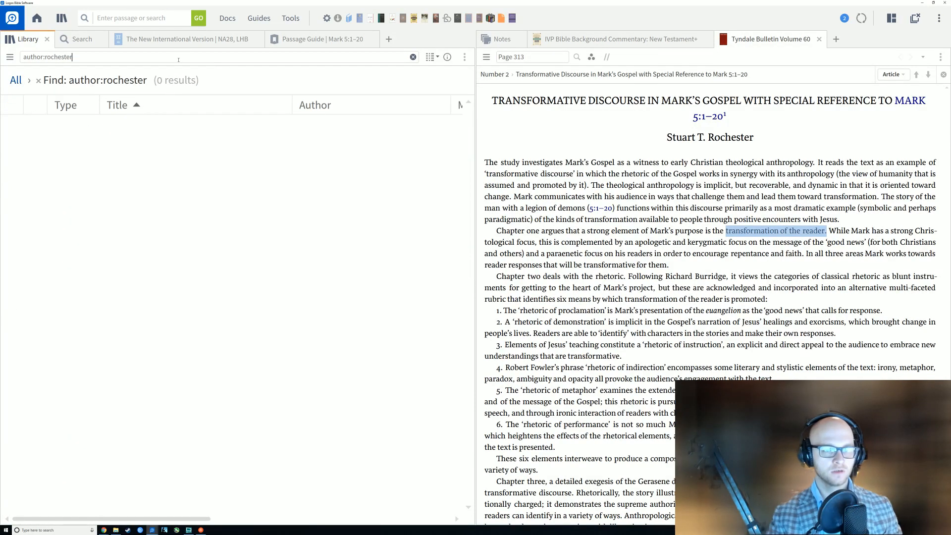
{"action": "type", "text": " AND"}
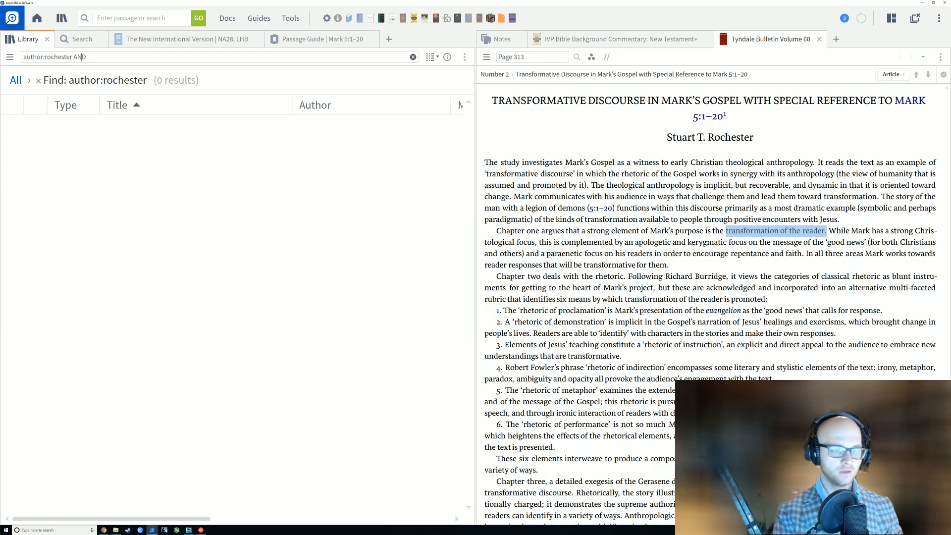
{"action": "type", "text": " a"}
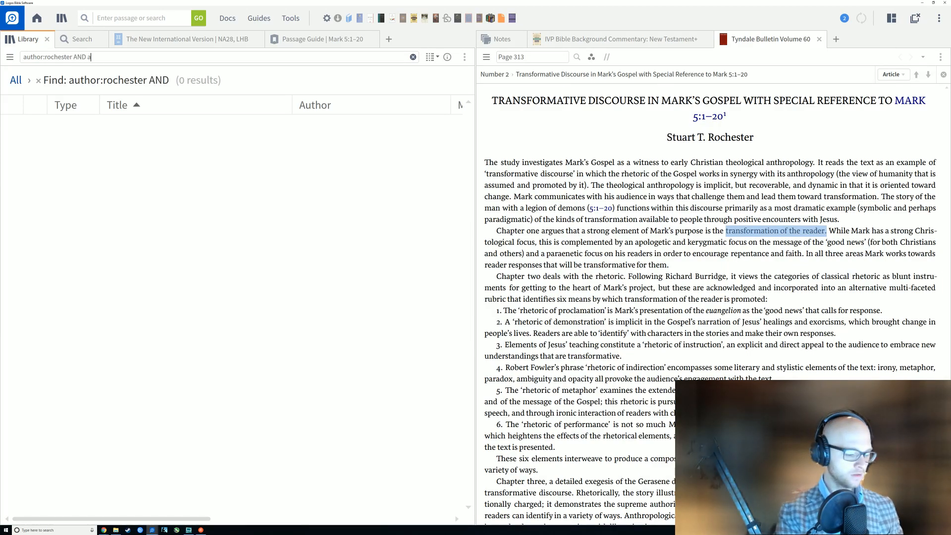
{"action": "type", "text": "uthor:stuart"}
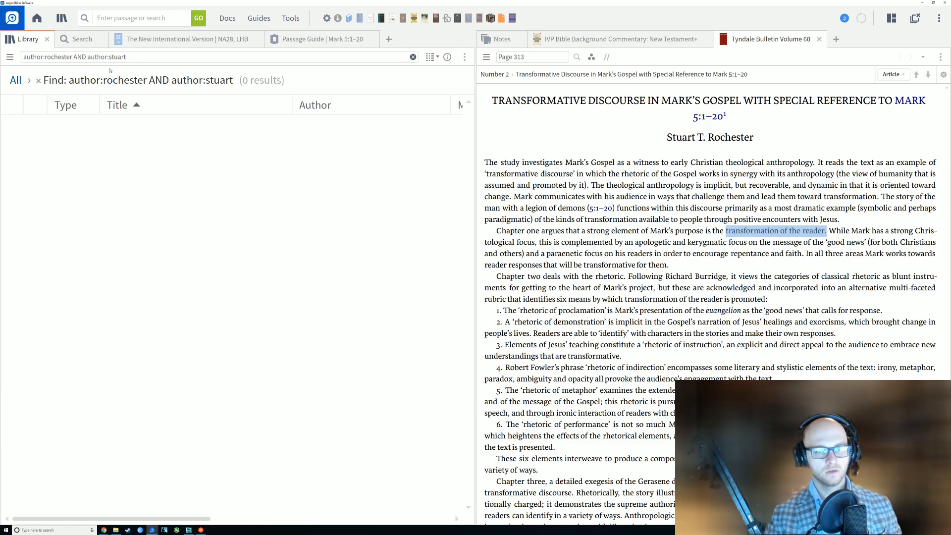
{"action": "left_click_drag", "start_coordinate": [126, 57], "coordinate": [67, 57]}
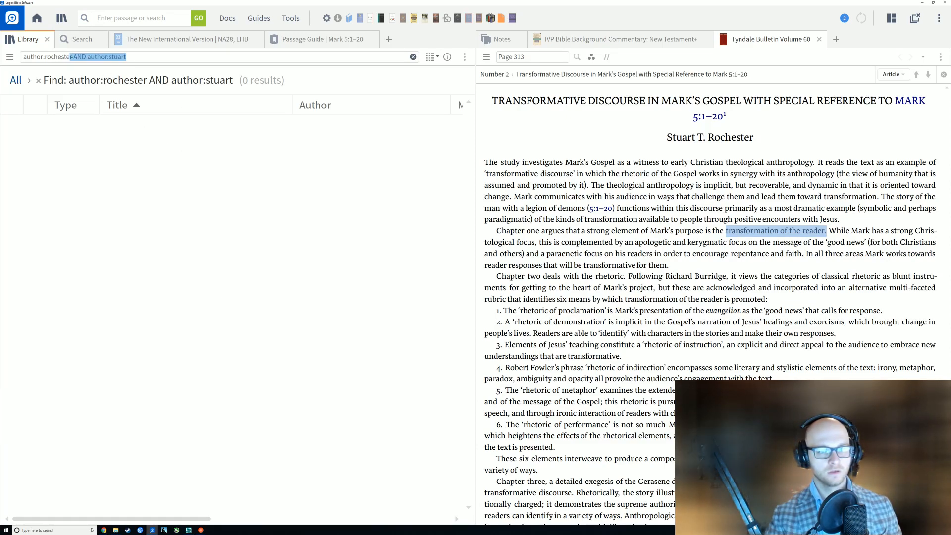
{"action": "key", "text": "BackSpace"}
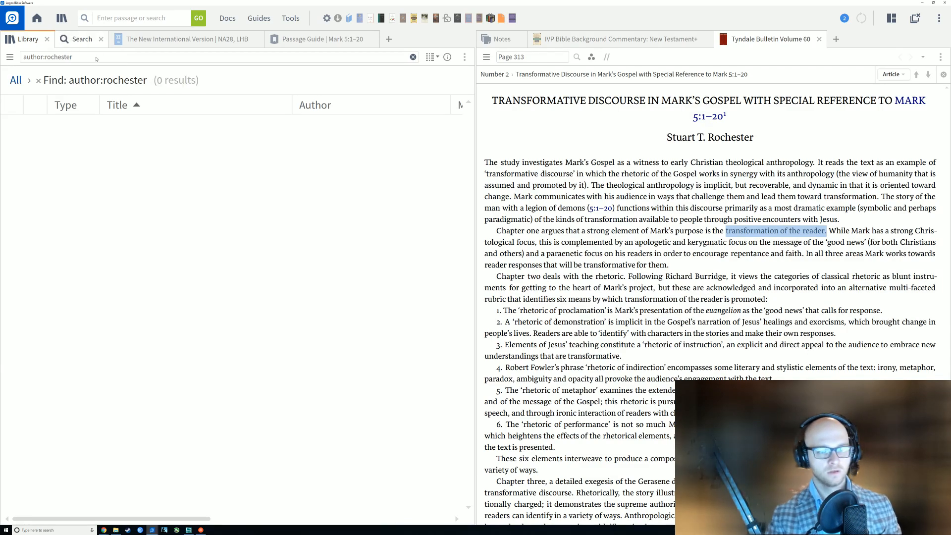
Remove the author: prefix from the library search and look through the surname results.
{"action": "left_click_drag", "start_coordinate": [45, 57], "coordinate": [23, 58]}
{"action": "key", "text": "BackSpace"}
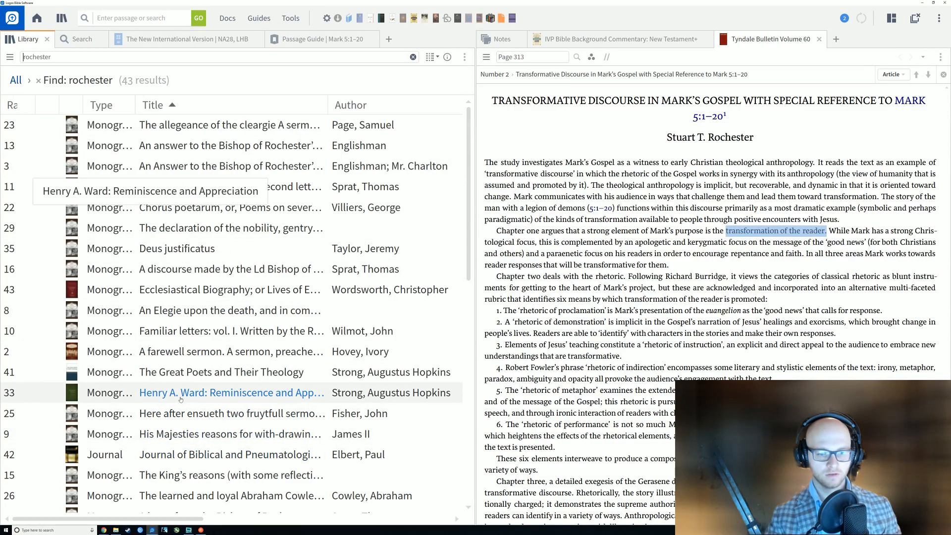
{"action": "scroll", "coordinate": [180, 399], "scroll_direction": "down", "scroll_amount": 8}
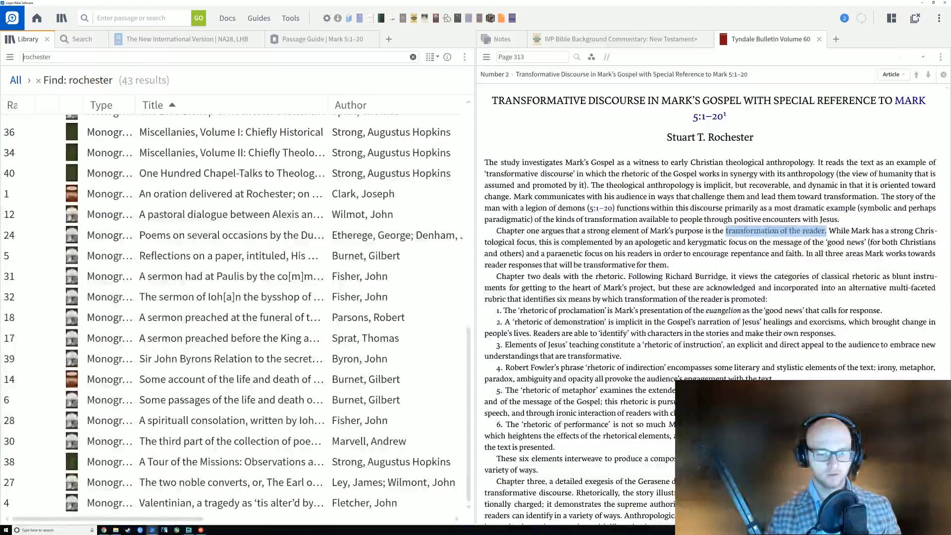
{"action": "scroll", "coordinate": [182, 399], "scroll_direction": "up", "scroll_amount": 7}
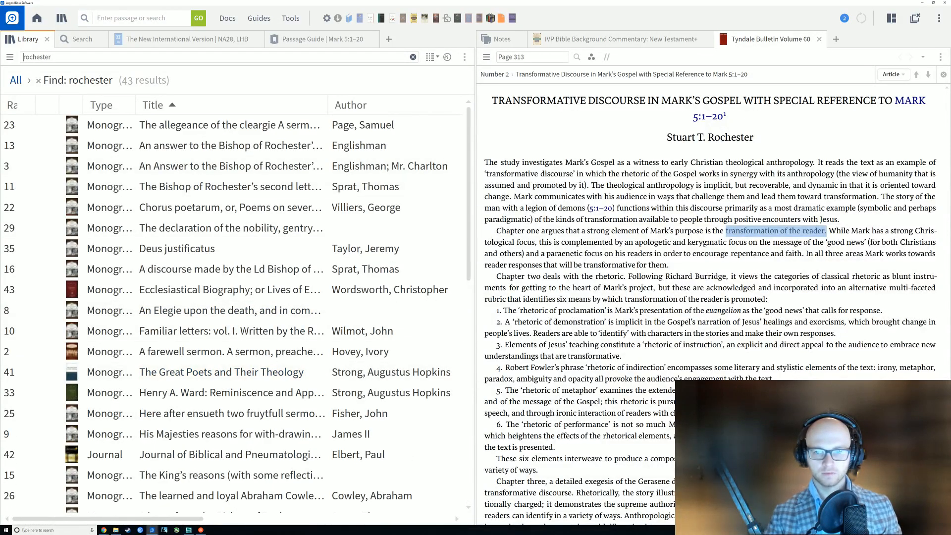
{"action": "left_click", "coordinate": [449, 57]}
{"action": "key", "text": "Escape"}
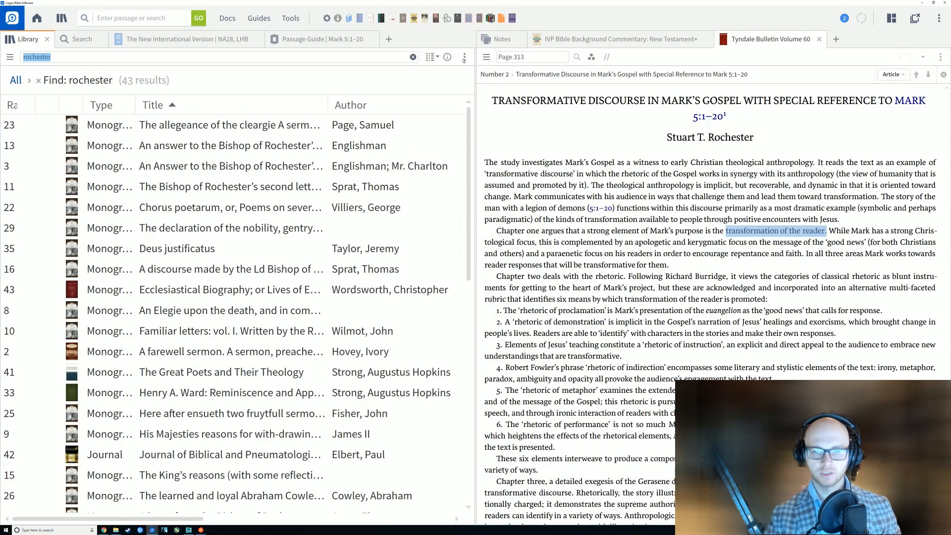
{"action": "left_click", "coordinate": [464, 58]}
{"action": "left_click", "coordinate": [242, 81]}
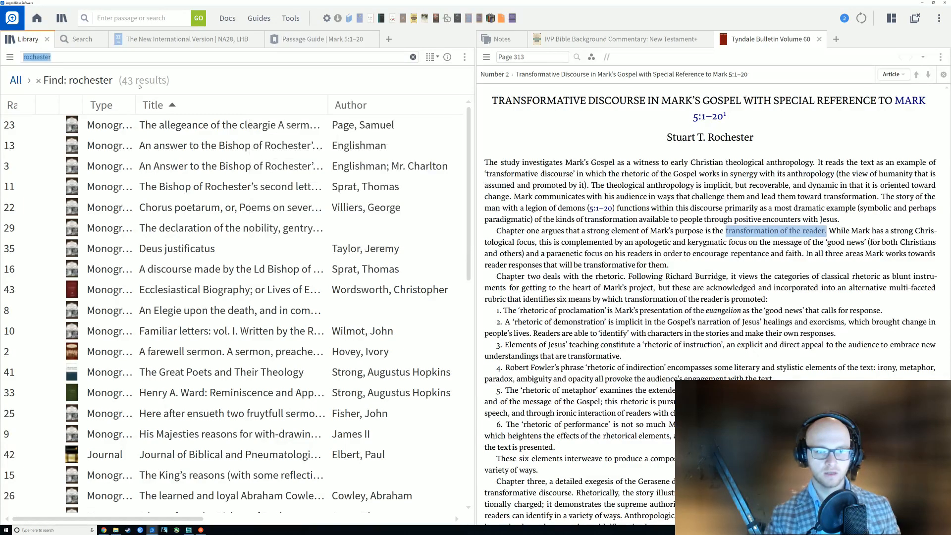
{"action": "left_click", "coordinate": [16, 81]}
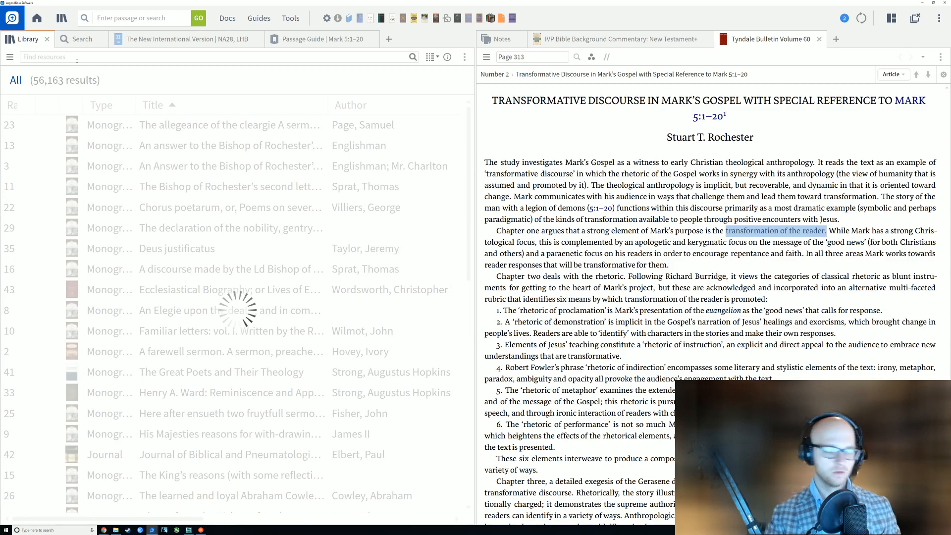
{"action": "type", "text": "rocheste"}
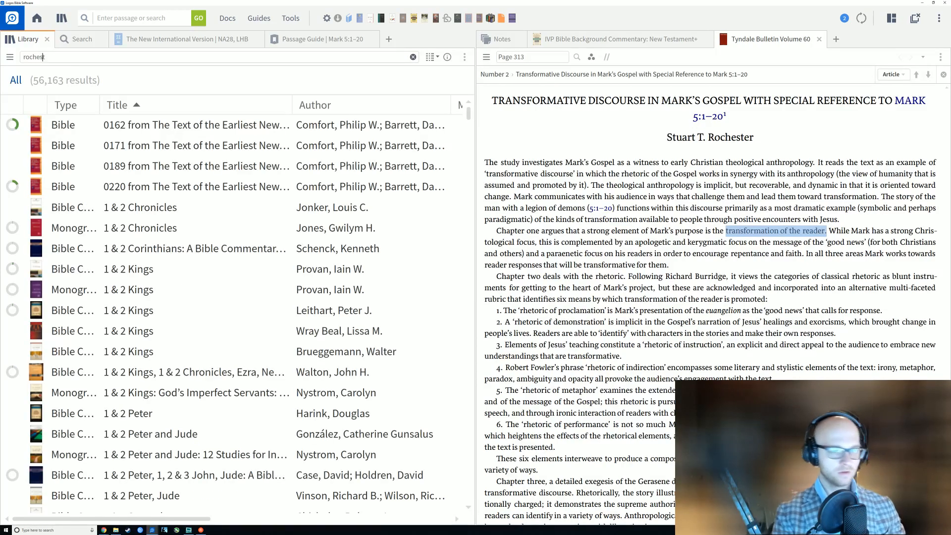
{"action": "key", "text": "BackSpace"}
{"action": "key", "text": "BackSpace"}
{"action": "key", "text": "BackSpace"}
{"action": "key", "text": "BackSpace"}
{"action": "key", "text": "BackSpace"}
{"action": "key", "text": "BackSpace"}
{"action": "key", "text": "BackSpace"}
{"action": "key", "text": "BackSpace"}
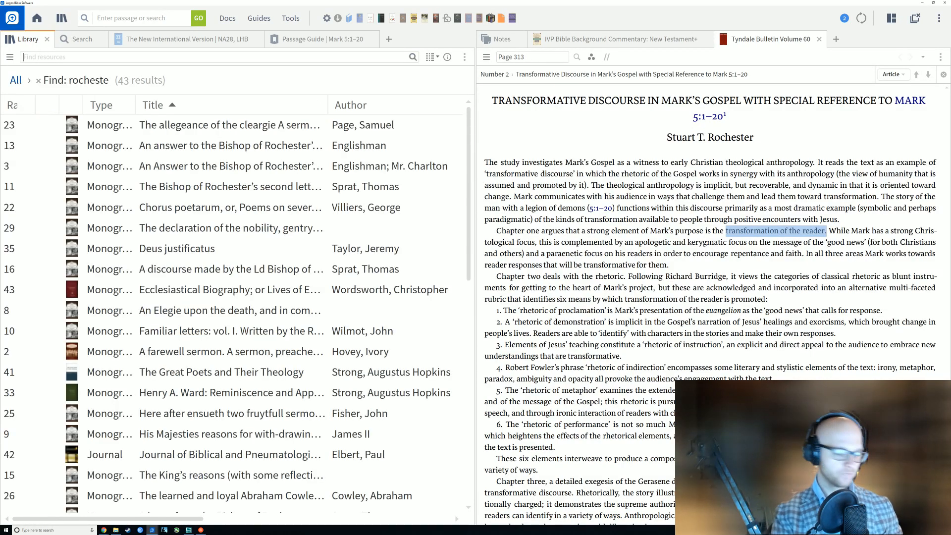
Search the library for "transformative discourse", look at the result, and clear the search.
{"action": "type", "text": "trans"}
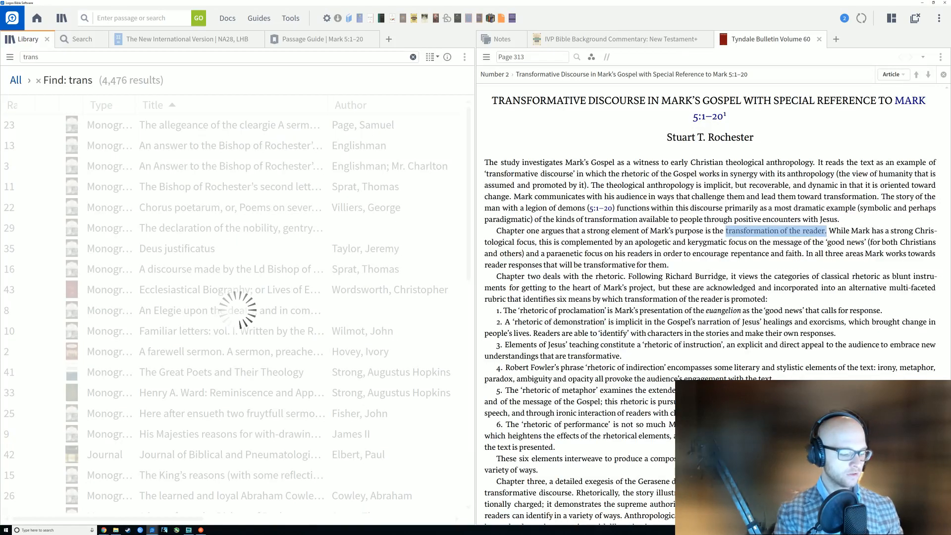
{"action": "type", "text": "formative discourse"}
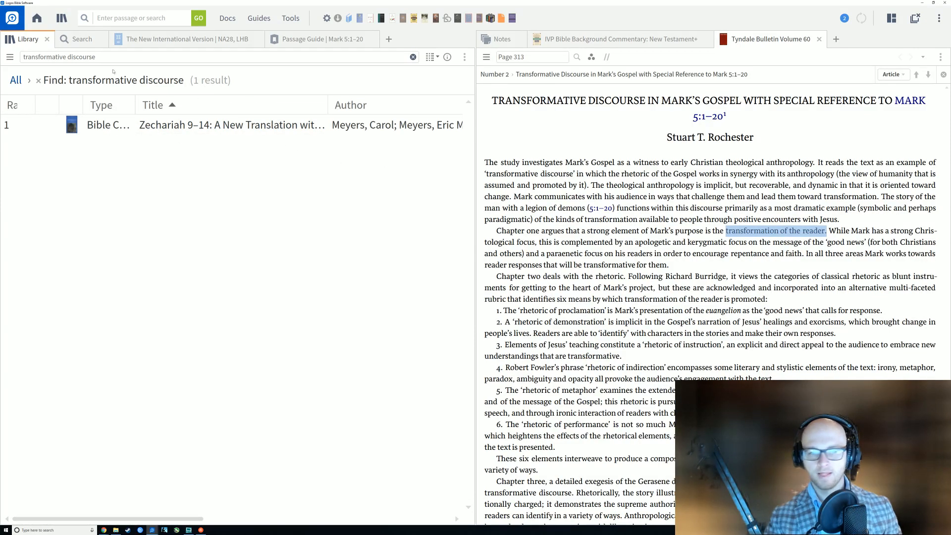
{"action": "left_click", "coordinate": [26, 57]}
{"action": "type", "text": "t"}
{"action": "key", "text": "BackSpace"}
Read on through the Tyndale Bulletin abstract, from the six rhetorical elements in chapter two to the chapter three summary.
{"action": "left_click", "coordinate": [734, 266]}
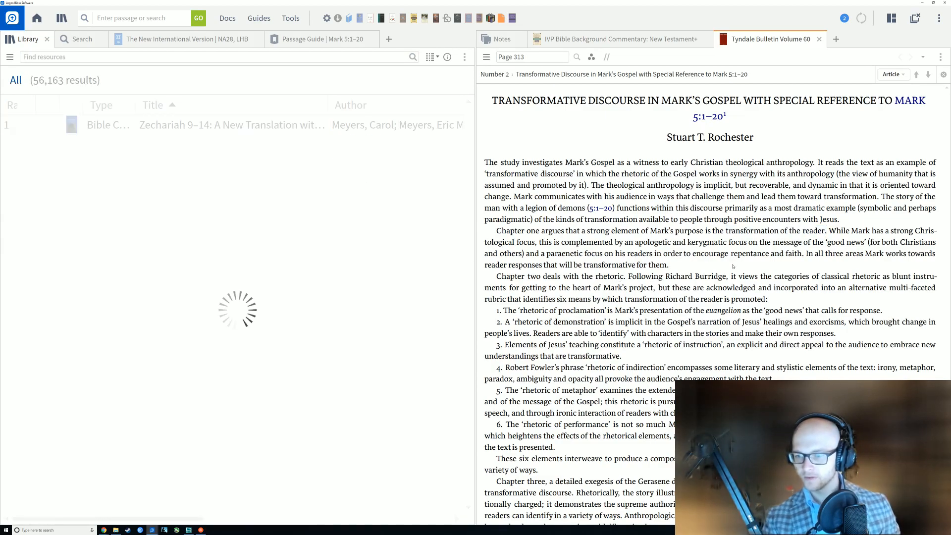
{"action": "scroll", "coordinate": [713, 278], "scroll_direction": "down", "scroll_amount": 1}
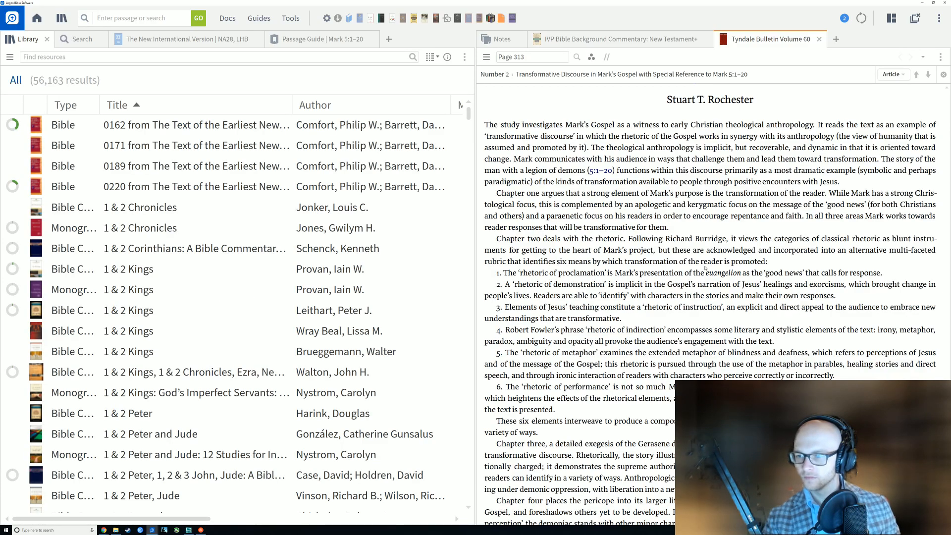
{"action": "scroll", "coordinate": [706, 268], "scroll_direction": "down", "scroll_amount": 1}
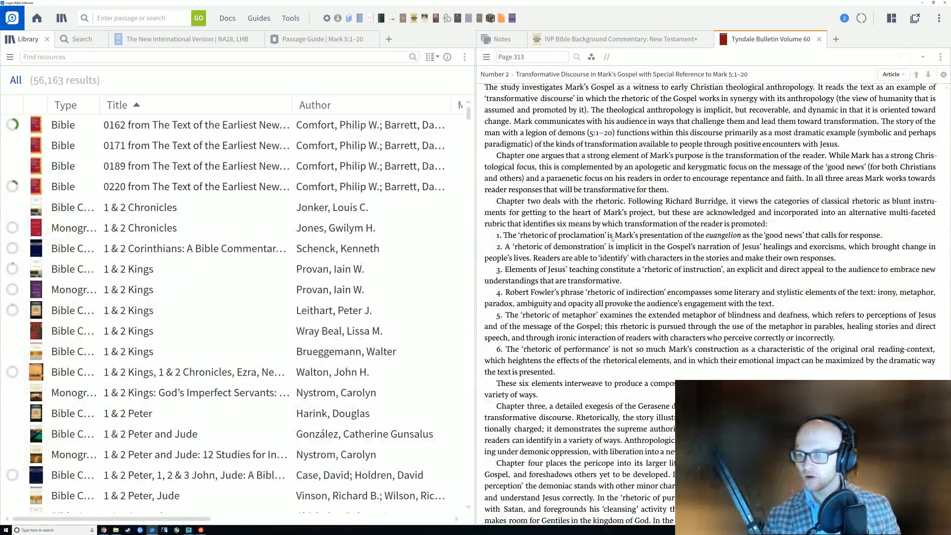
{"action": "scroll", "coordinate": [758, 246], "scroll_direction": "down", "scroll_amount": 1}
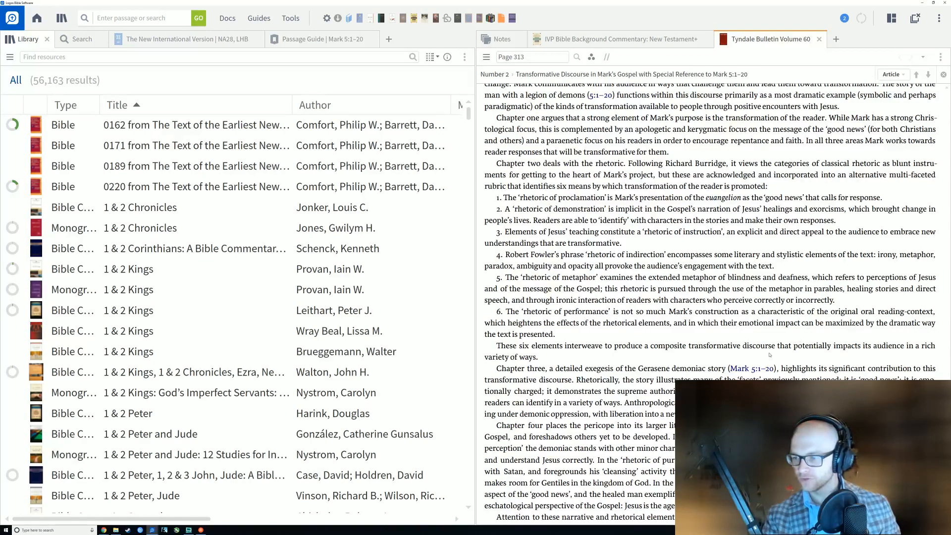
{"action": "scroll", "coordinate": [769, 354], "scroll_direction": "down", "scroll_amount": 1}
{"action": "scroll", "coordinate": [653, 332], "scroll_direction": "down", "scroll_amount": 4}
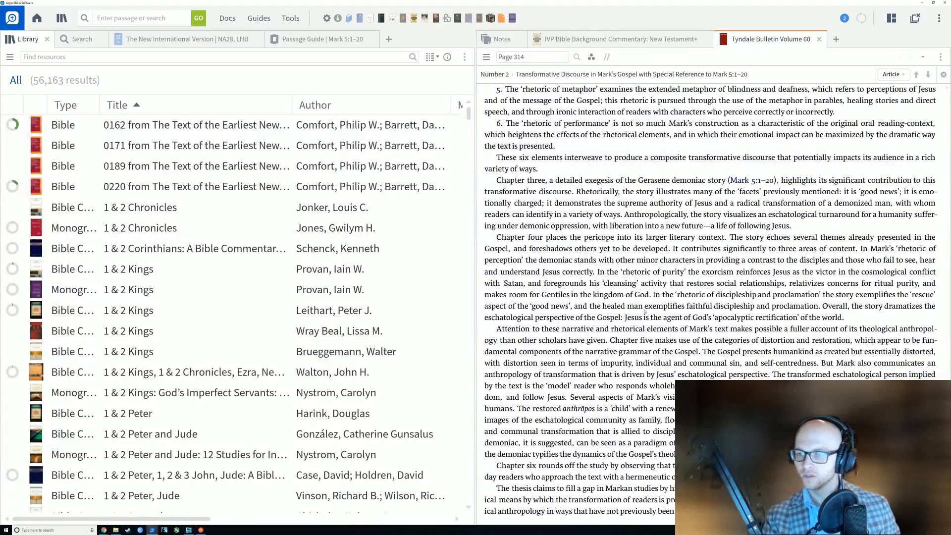
{"action": "scroll", "coordinate": [645, 311], "scroll_direction": "down", "scroll_amount": 1}
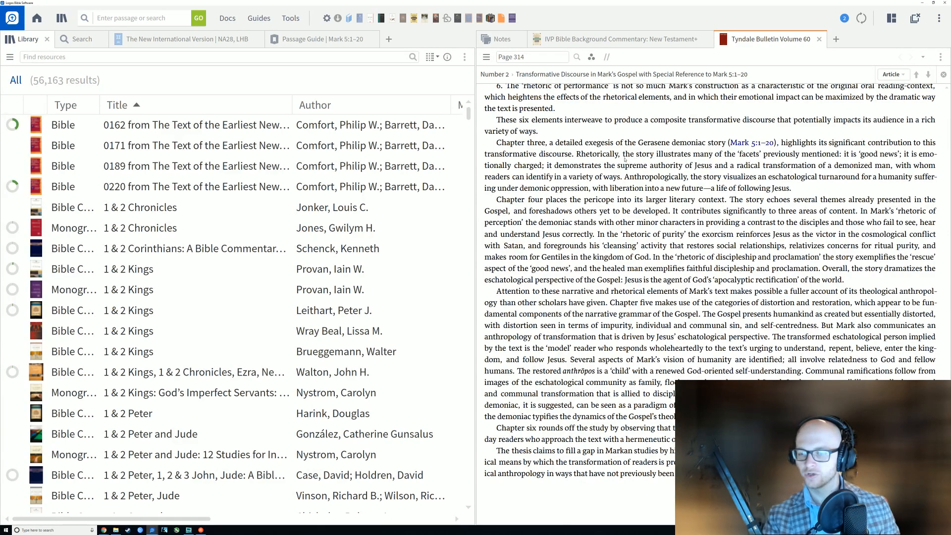
Copy the whole chapter three summary paragraph on the Gerasene demoniac story from the abstract.
{"action": "left_click_drag", "start_coordinate": [576, 154], "coordinate": [767, 160]}
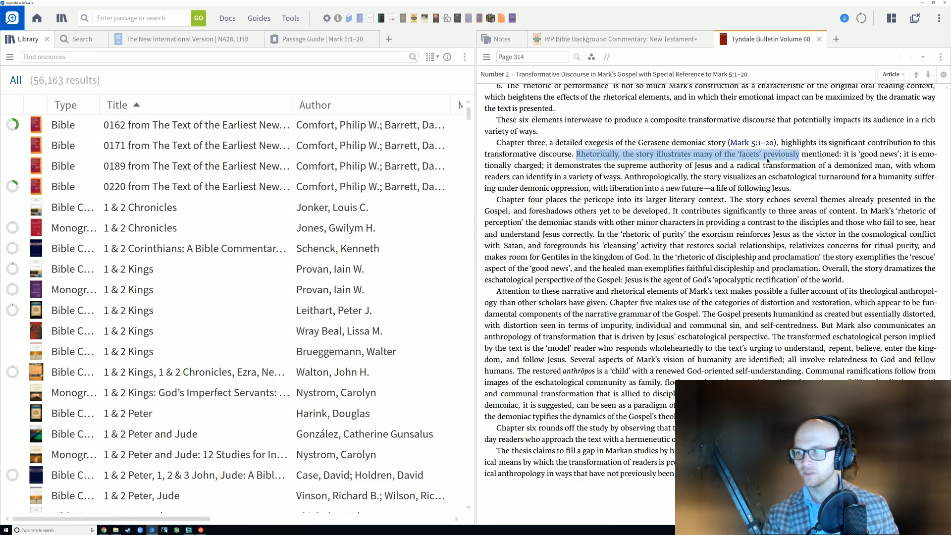
{"action": "left_click", "coordinate": [800, 191]}
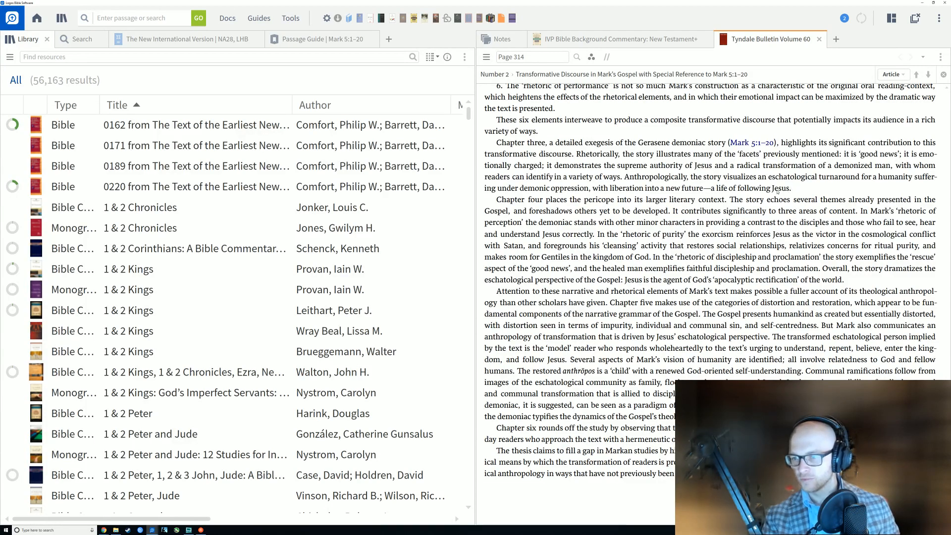
{"action": "left_click_drag", "start_coordinate": [791, 188], "coordinate": [703, 135]}
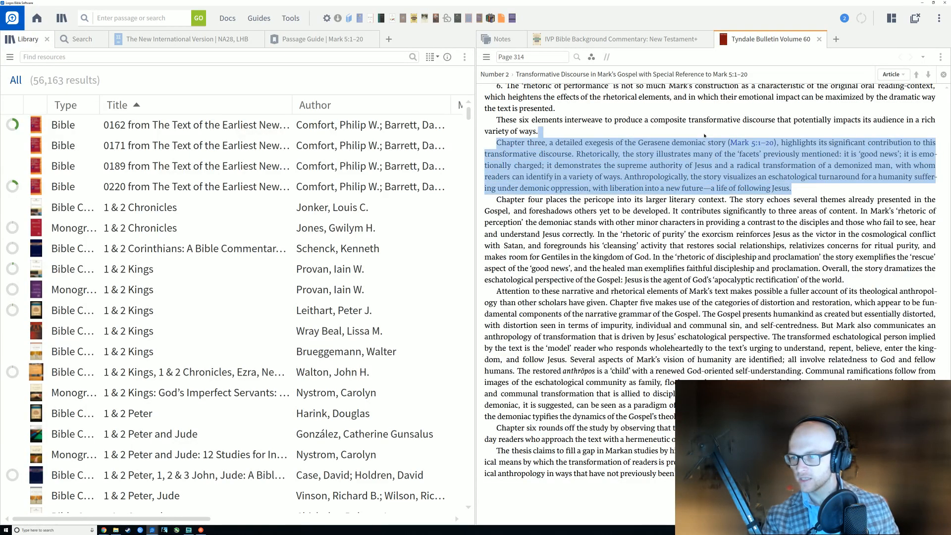
{"action": "left_click", "coordinate": [698, 141]}
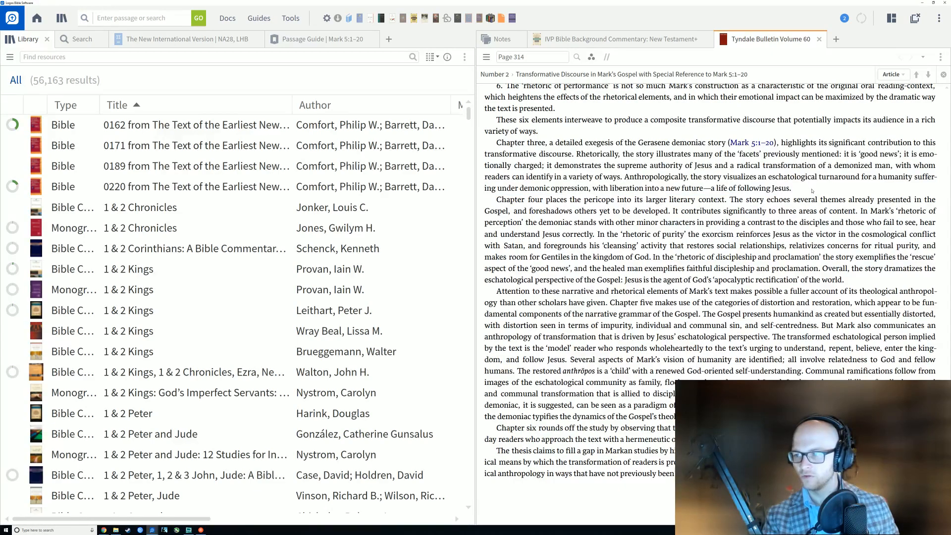
{"action": "left_click_drag", "start_coordinate": [791, 189], "coordinate": [490, 149]}
{"action": "key", "text": "ctrl+c"}
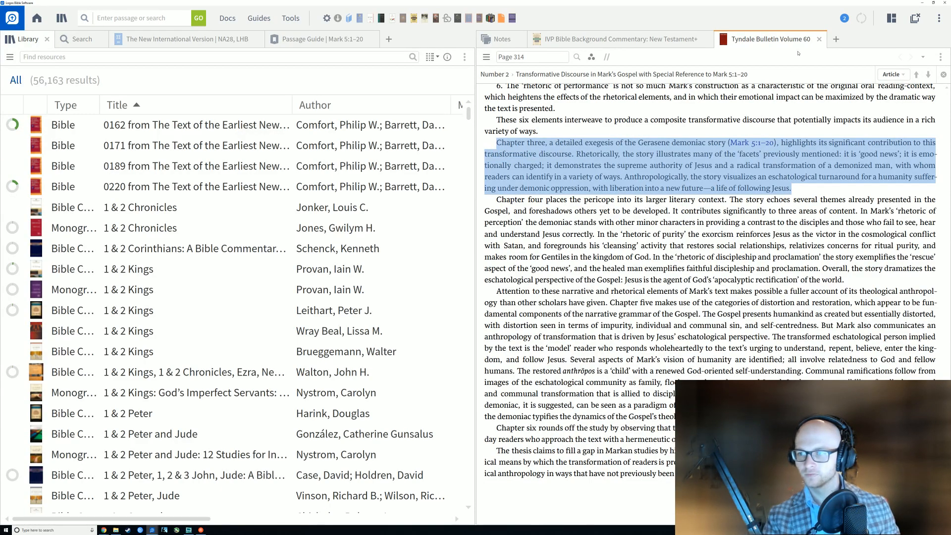
Close the Tyndale Bulletin and paste the copied paragraph into the note under Watcher: "Sons of God", with an extra blank line above it.
{"action": "left_click", "coordinate": [819, 38]}
{"action": "scroll", "coordinate": [636, 248], "scroll_direction": "down", "scroll_amount": 3}
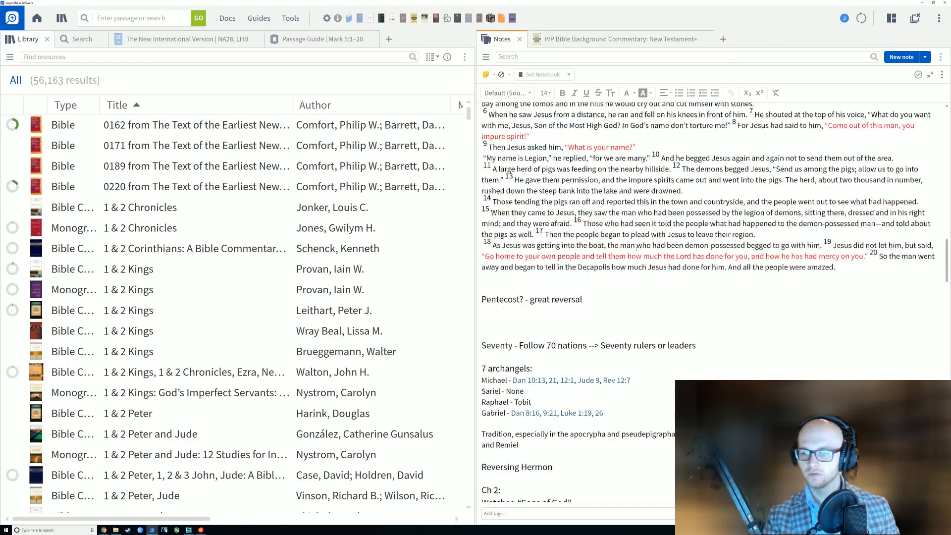
{"action": "scroll", "coordinate": [636, 248], "scroll_direction": "down", "scroll_amount": 3}
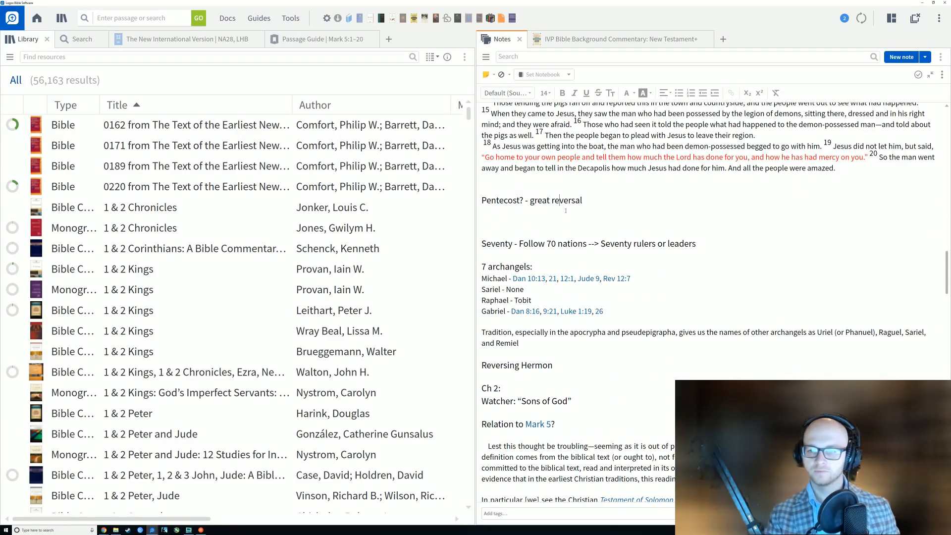
{"action": "scroll", "coordinate": [640, 262], "scroll_direction": "down", "scroll_amount": 5}
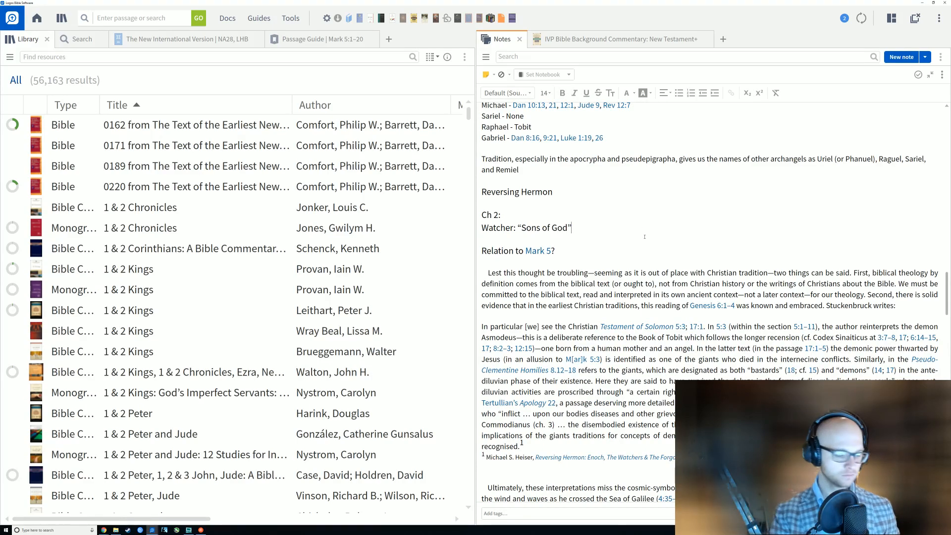
{"action": "key", "text": "ctrl+v"}
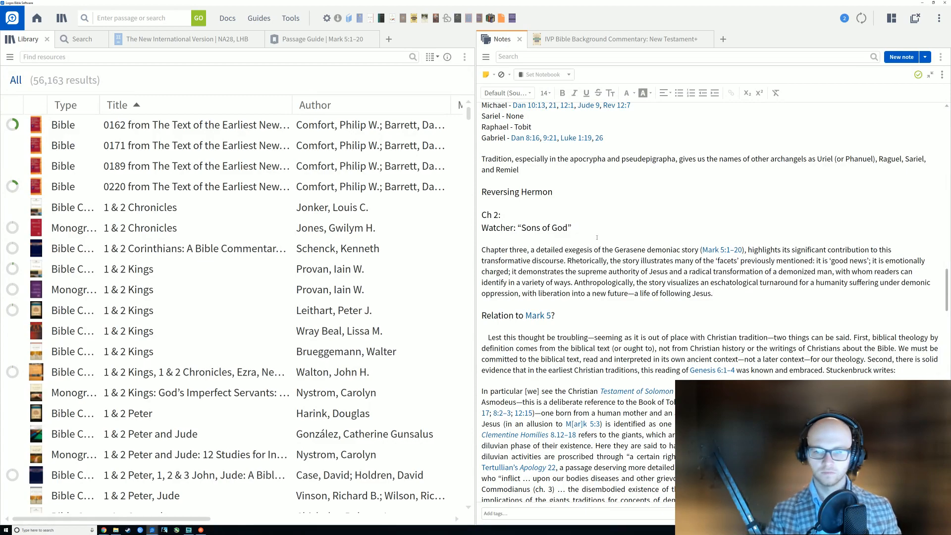
{"action": "left_click", "coordinate": [598, 238]}
{"action": "key", "text": "Return"}
{"action": "scroll", "coordinate": [534, 253], "scroll_direction": "down", "scroll_amount": 1}
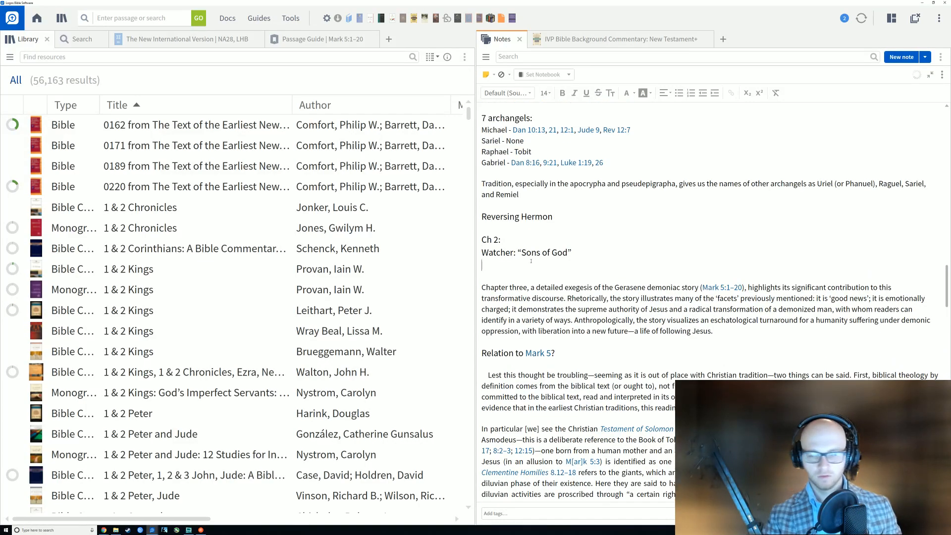
Review the pasted chapter three summary in the note, selecting its closing sentence about the eschatological turnaround.
{"action": "scroll", "coordinate": [562, 262], "scroll_direction": "up", "scroll_amount": 1}
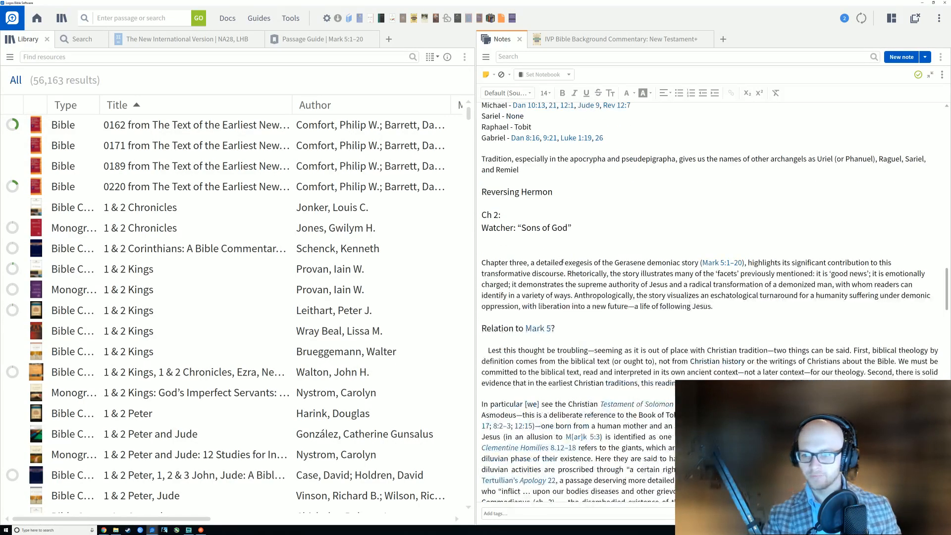
{"action": "scroll", "coordinate": [560, 265], "scroll_direction": "up", "scroll_amount": 1}
{"action": "scroll", "coordinate": [560, 266], "scroll_direction": "down", "scroll_amount": 3}
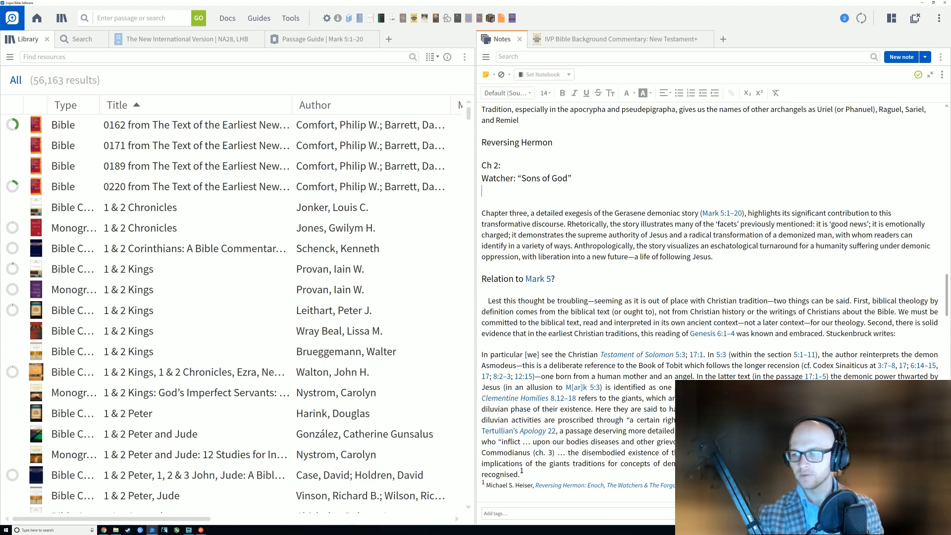
{"action": "left_click_drag", "start_coordinate": [712, 246], "coordinate": [738, 266]}
{"action": "left_click", "coordinate": [738, 265]}
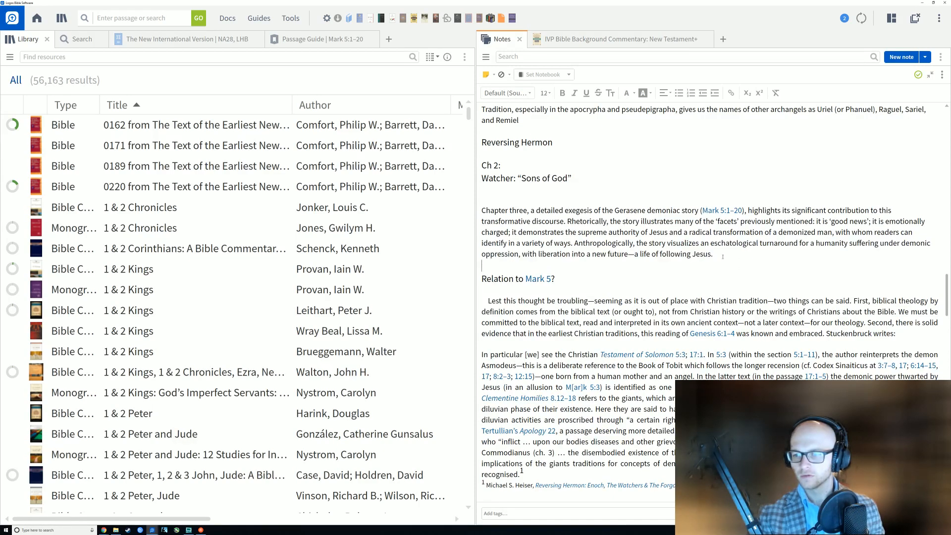
{"action": "left_click_drag", "start_coordinate": [711, 245], "coordinate": [723, 259]}
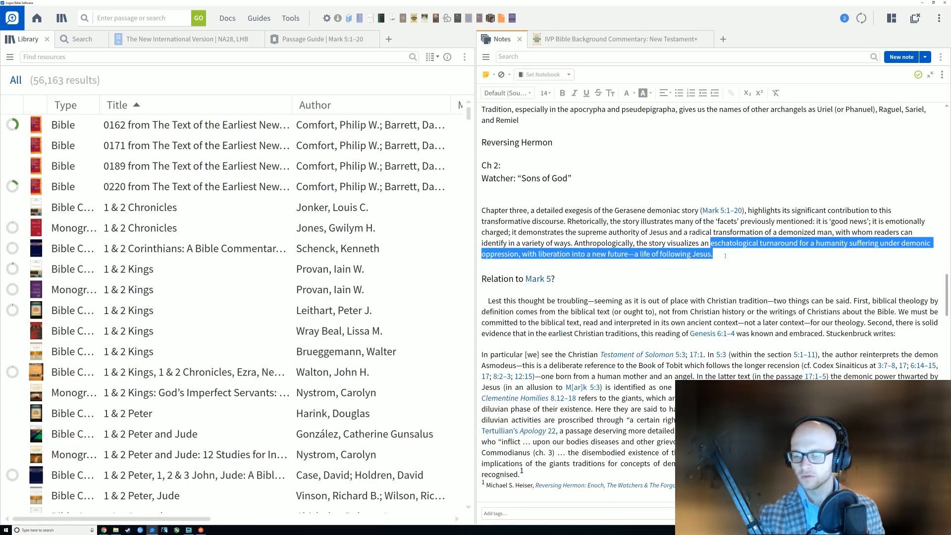
{"action": "left_click", "coordinate": [722, 260]}
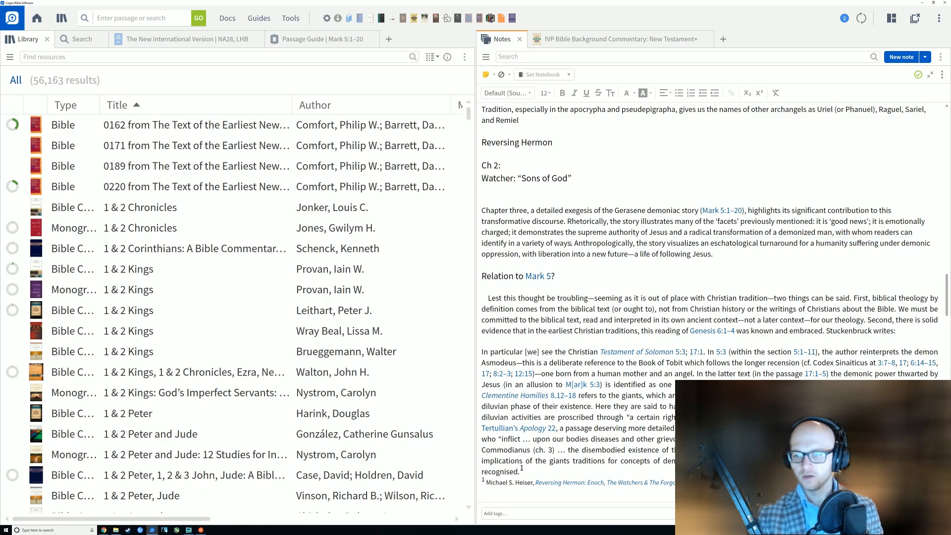
{"action": "triple_click", "coordinate": [650, 255]}
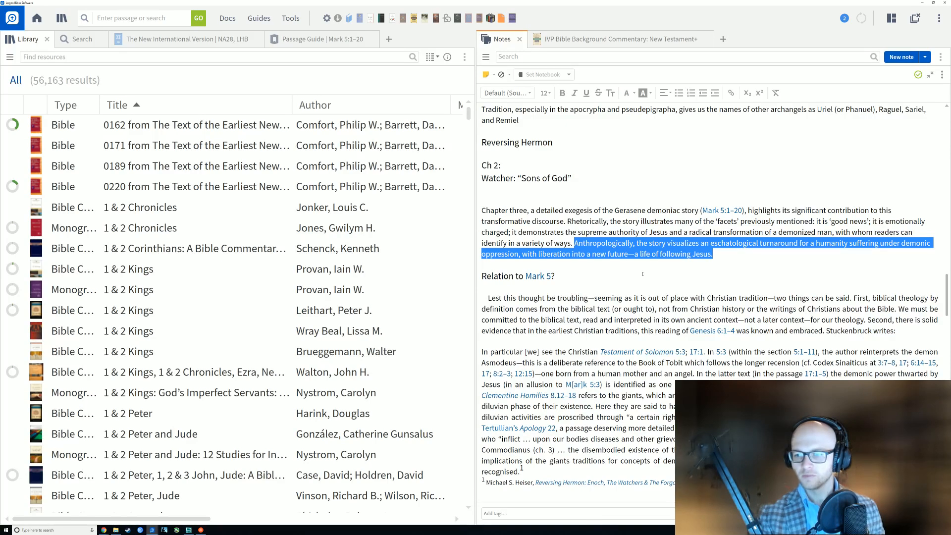
{"action": "left_click", "coordinate": [583, 288]}
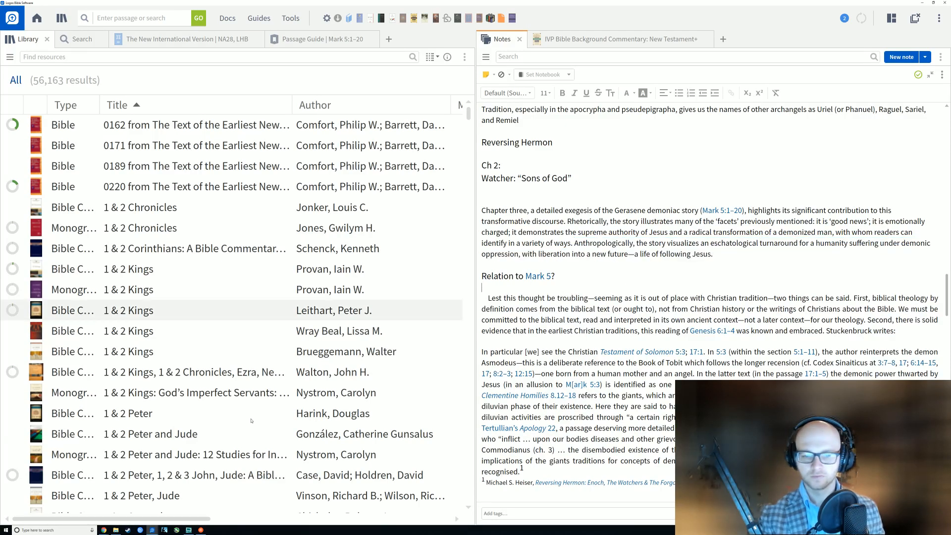
On the sermon canvas, move "Pigs = unclean, deliverance" nearer the central title and place "1. Assault" just left of it.
{"action": "mouse_move", "coordinate": [157, 531]}
{"action": "left_click", "coordinate": [125, 507]}
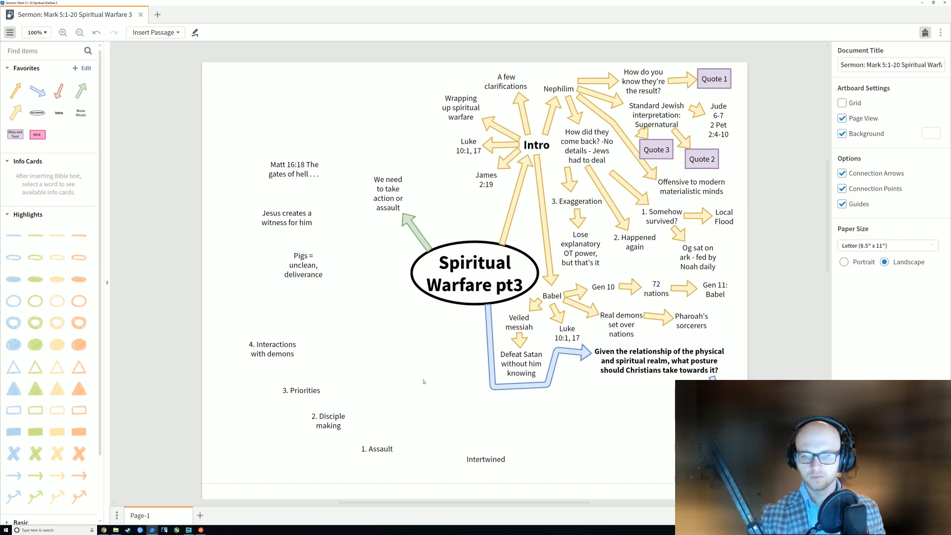
{"action": "left_click_drag", "start_coordinate": [307, 285], "coordinate": [339, 308]}
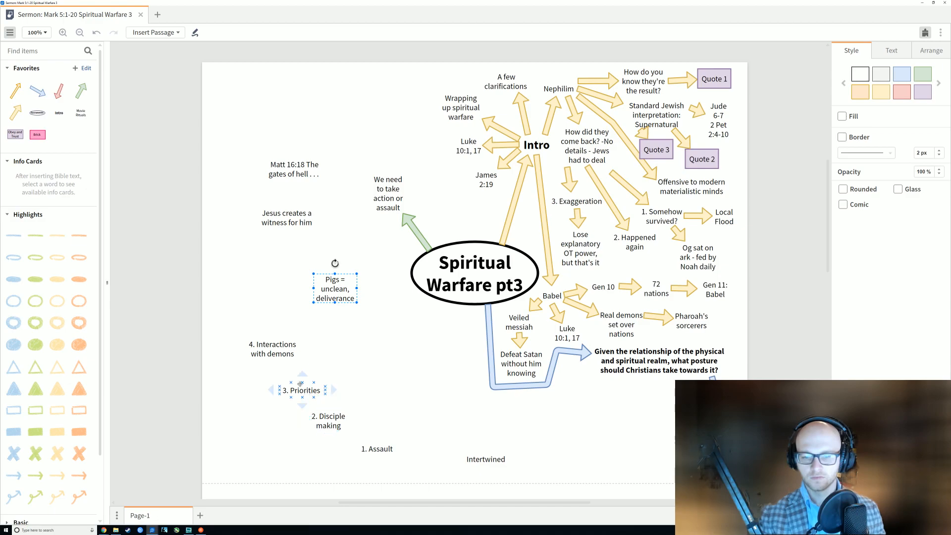
{"action": "left_click", "coordinate": [354, 371]}
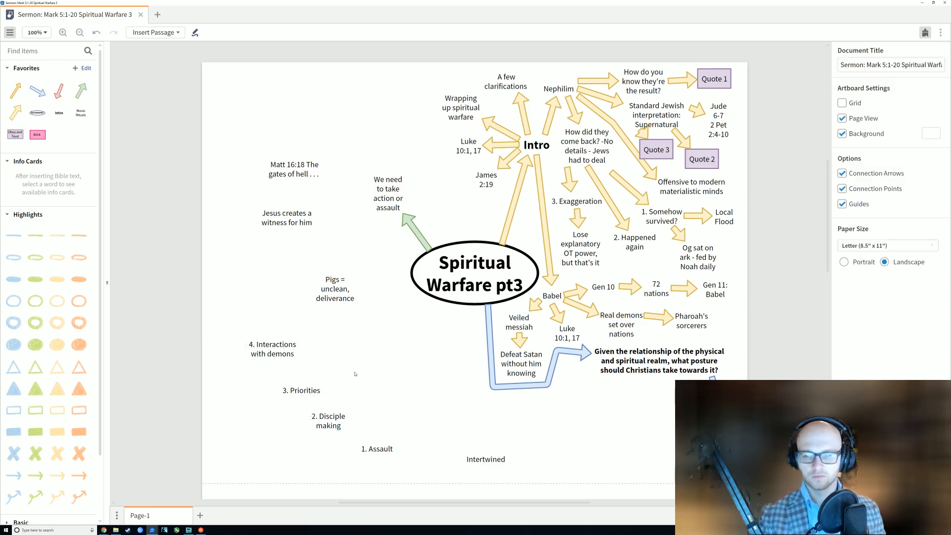
{"action": "left_click_drag", "start_coordinate": [370, 452], "coordinate": [263, 304]}
{"action": "left_click", "coordinate": [347, 335]}
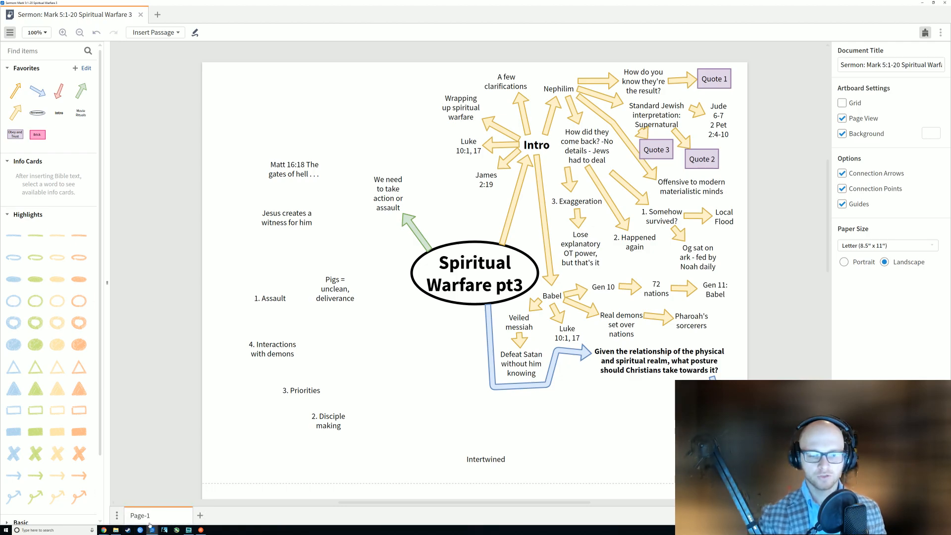
Return to the notes, read the Reversing Hermon quotation, and preview the Pseudo-Clementine Homilies 8.12–18 reference.
{"action": "left_click", "coordinate": [124, 506]}
{"action": "scroll", "coordinate": [710, 303], "scroll_direction": "down", "scroll_amount": 5}
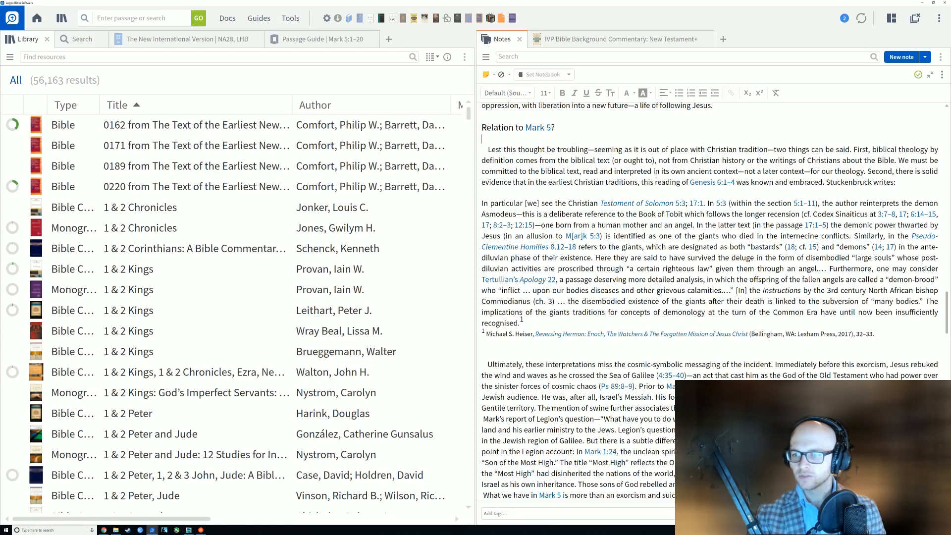
{"action": "scroll", "coordinate": [648, 176], "scroll_direction": "down", "scroll_amount": 2}
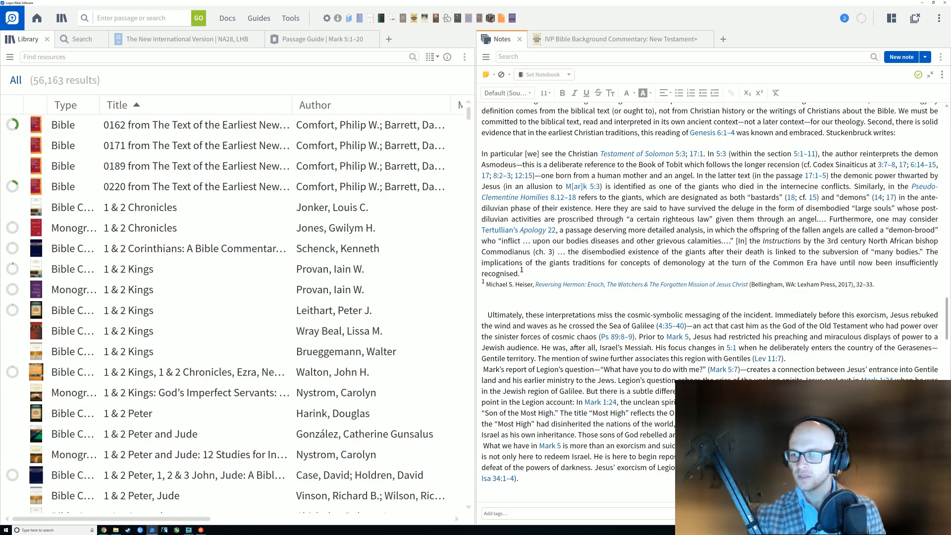
{"action": "mouse_move", "coordinate": [572, 200]}
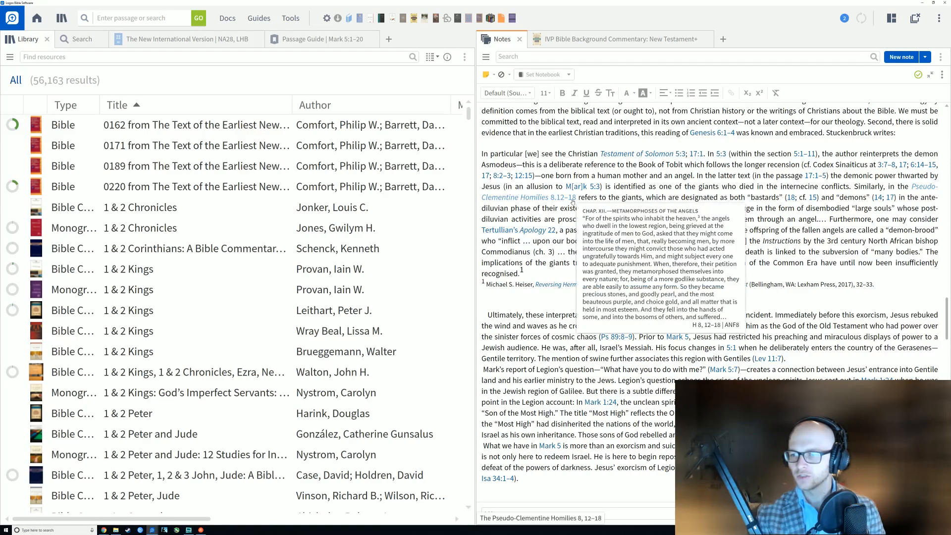
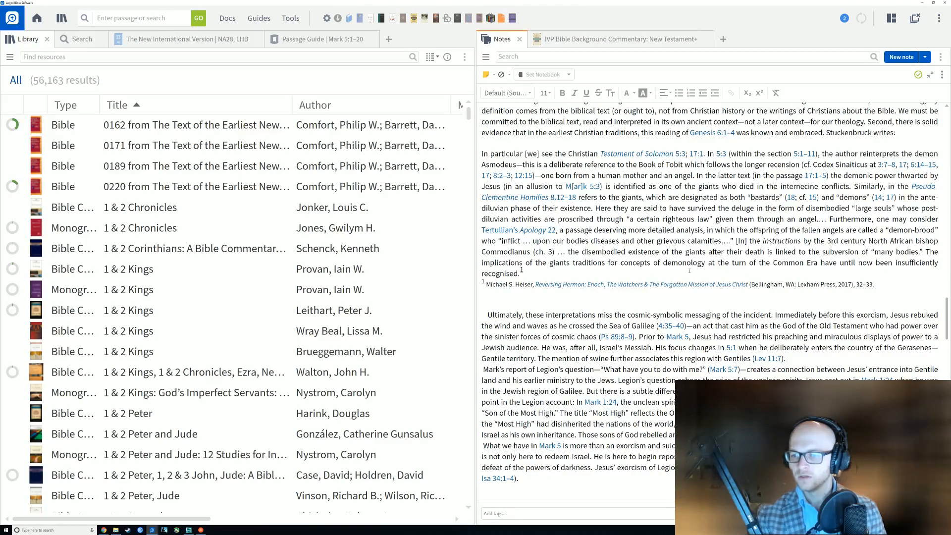
Read on in the note to the paragraph about Jesus entering Gentile territory, marking its closing sentences on Mark 5:1 and the swine.
{"action": "scroll", "coordinate": [663, 252], "scroll_direction": "down", "scroll_amount": 3}
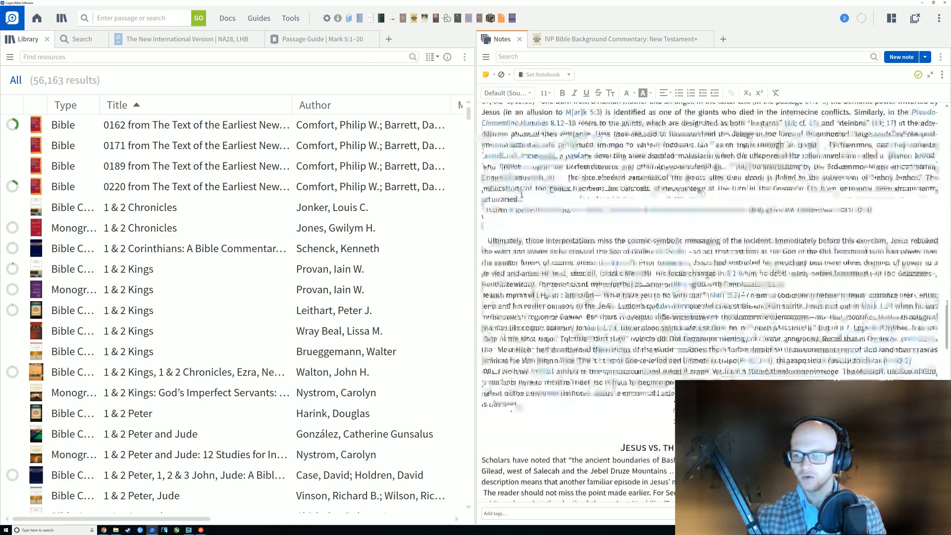
{"action": "scroll", "coordinate": [664, 251], "scroll_direction": "down", "scroll_amount": 2}
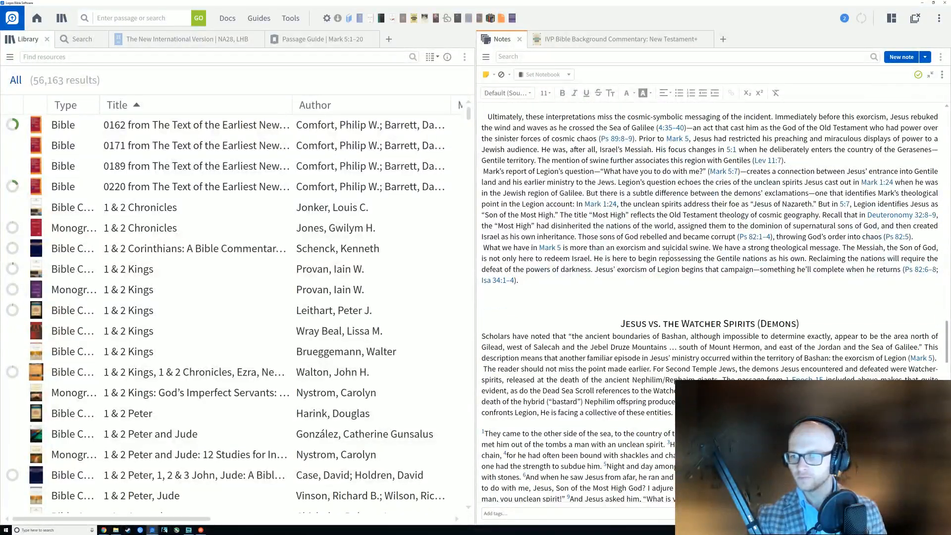
{"action": "scroll", "coordinate": [668, 252], "scroll_direction": "down", "scroll_amount": 1}
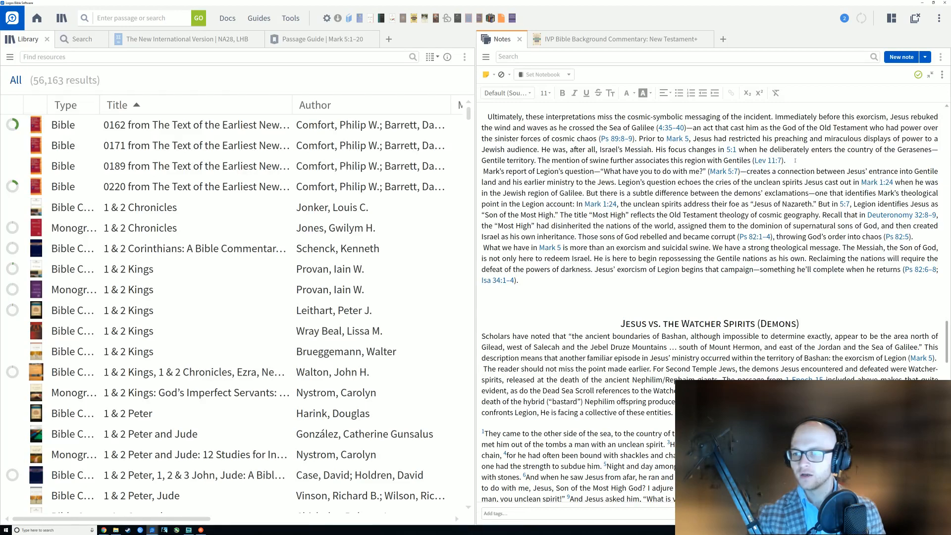
{"action": "left_click_drag", "start_coordinate": [795, 160], "coordinate": [781, 138]}
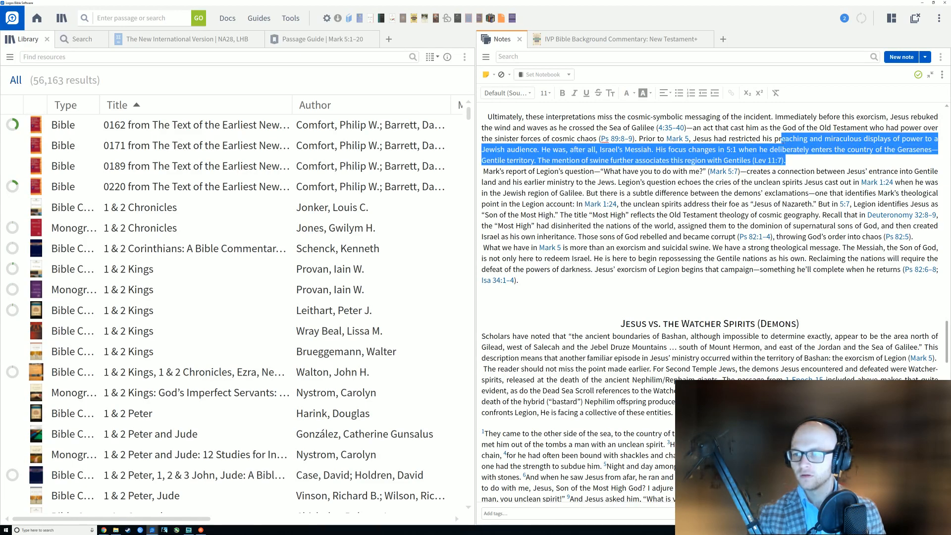
{"action": "left_click", "coordinate": [798, 160]}
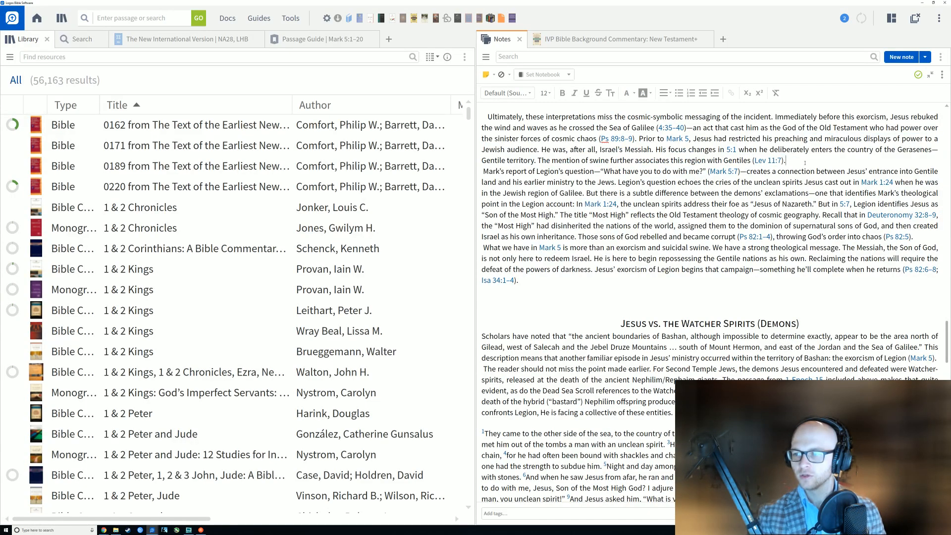
{"action": "left_click_drag", "start_coordinate": [545, 160], "coordinate": [714, 160]}
{"action": "left_click", "coordinate": [812, 161]}
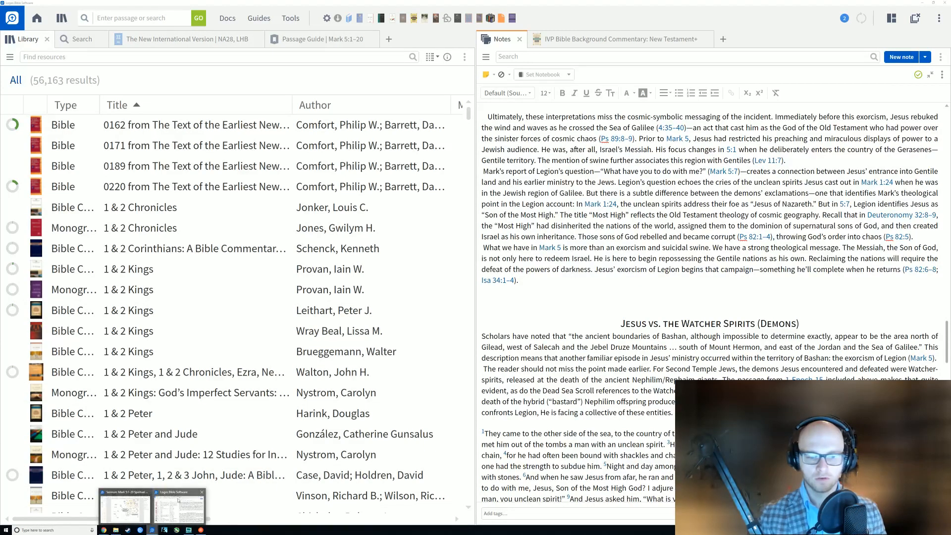
On the sermon canvas, move "Pigs = unclean, deliverance" slightly down toward the central title and renumber "Assault" from point 1 to 4.
{"action": "left_click", "coordinate": [151, 506]}
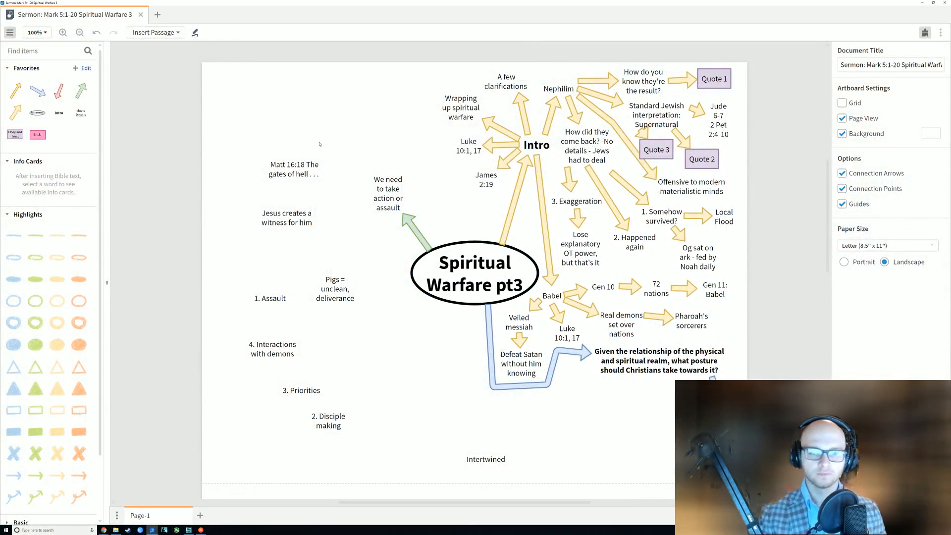
{"action": "left_click_drag", "start_coordinate": [326, 297], "coordinate": [356, 320]}
{"action": "left_click", "coordinate": [288, 292]}
{"action": "left_click", "coordinate": [287, 296]}
{"action": "left_click", "coordinate": [286, 297]}
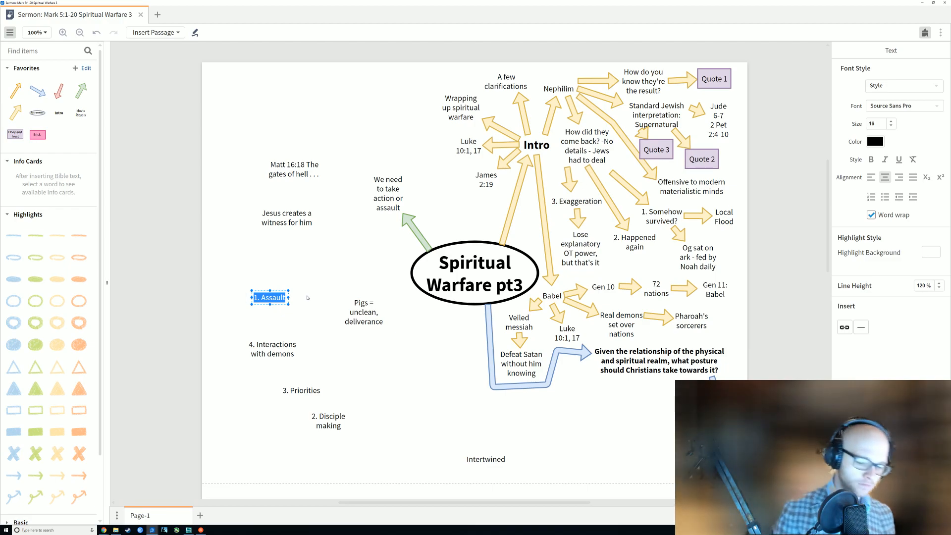
{"action": "key", "text": "Home"}
{"action": "key", "text": "Delete"}
{"action": "type", "text": "4"}
Move "4. Assault" up and slightly toward the central title, clear of "4. Interactions with demons".
{"action": "left_click", "coordinate": [252, 345]}
{"action": "left_click", "coordinate": [251, 344]}
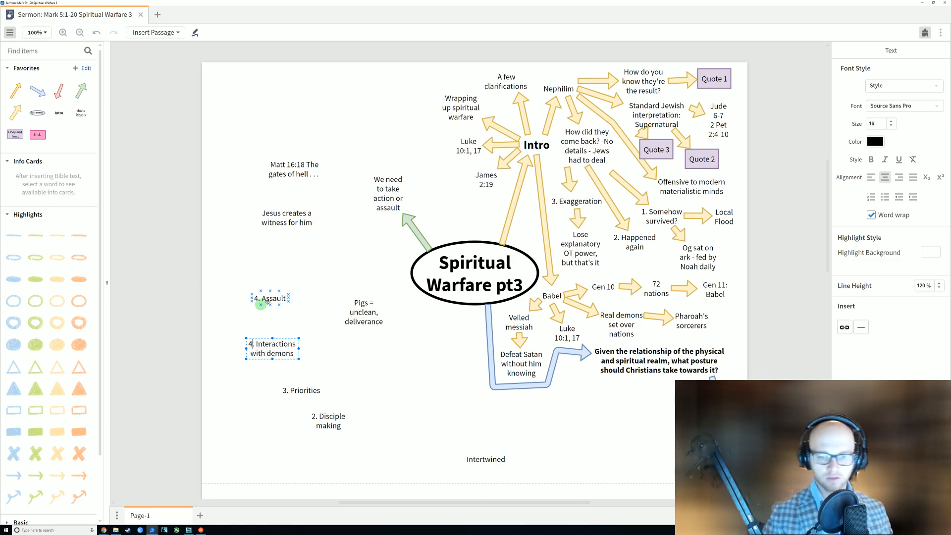
{"action": "left_click", "coordinate": [270, 298]}
{"action": "left_click_drag", "start_coordinate": [270, 298], "coordinate": [294, 264]}
{"action": "left_click", "coordinate": [295, 295]}
Bring the "Movie Rituals" text box up from below Quote 3 and place it just beneath "4. Assault".
{"action": "scroll", "coordinate": [293, 277], "scroll_direction": "down", "scroll_amount": 5}
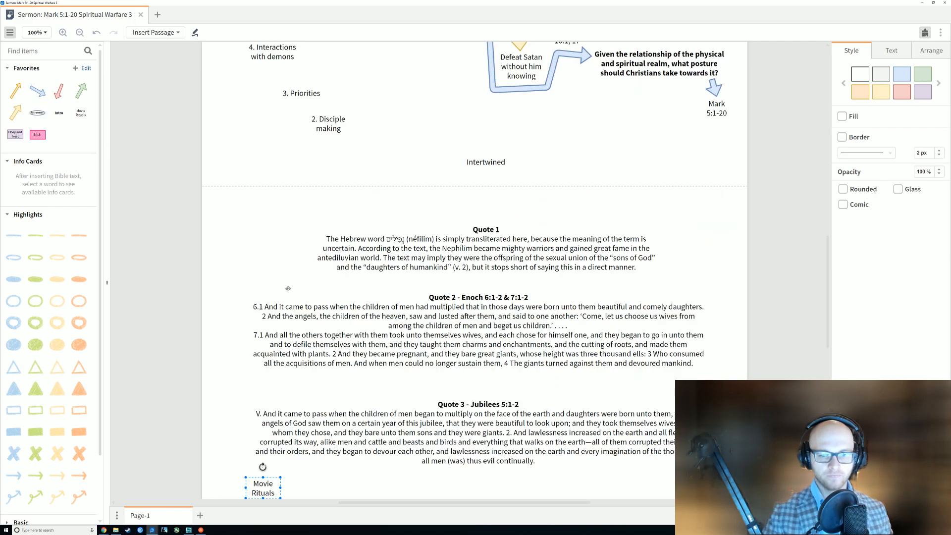
{"action": "left_click_drag", "start_coordinate": [263, 484], "coordinate": [230, 112]}
{"action": "scroll", "coordinate": [246, 308], "scroll_direction": "up", "scroll_amount": 3}
{"action": "left_click_drag", "start_coordinate": [227, 284], "coordinate": [294, 175]}
Replace the "Movie Rituals" text with: Deliberately enters gentile "satan's" territory.
{"action": "double_click", "coordinate": [294, 174]}
{"action": "type", "text": "Del"}
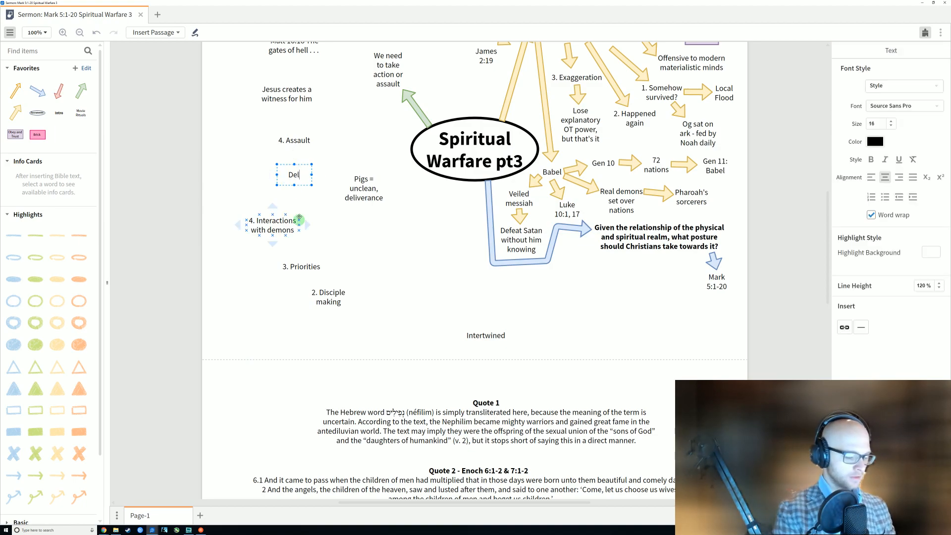
{"action": "type", "text": "iberately"}
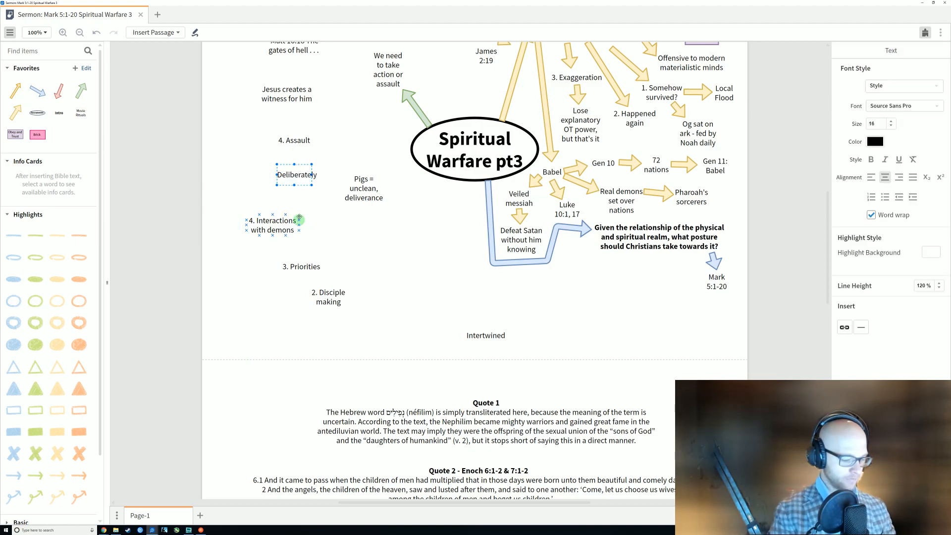
{"action": "type", "text": " enters gentile \"satan"}
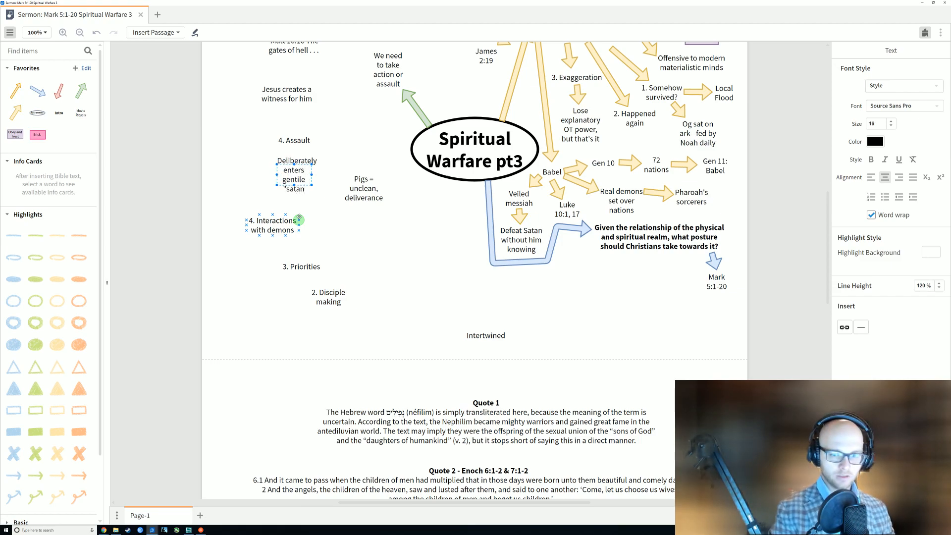
{"action": "type", "text": "'s\""}
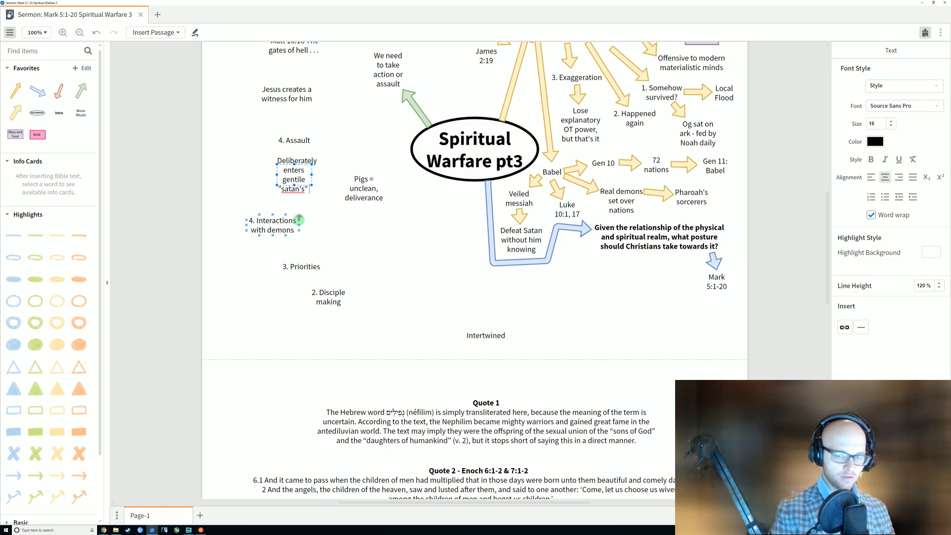
{"action": "type", "text": " territory"}
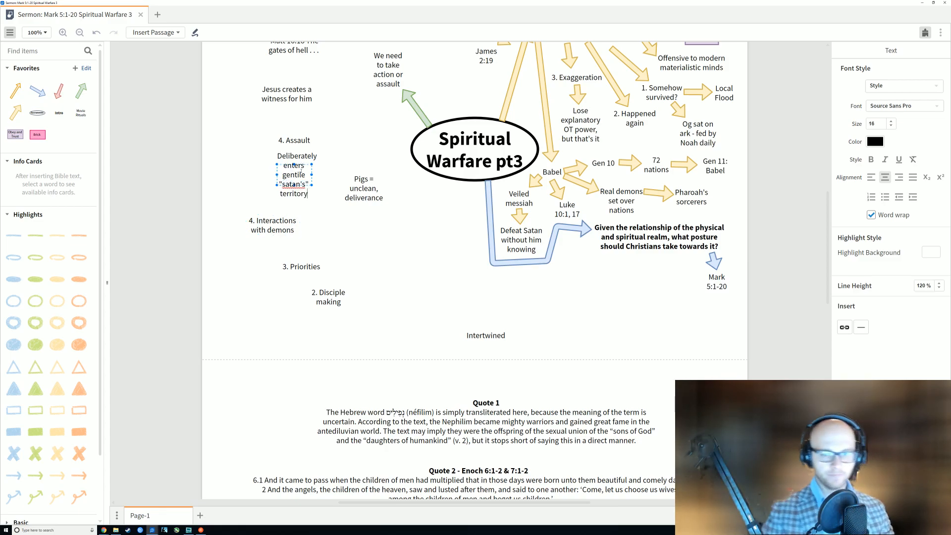
{"action": "left_click", "coordinate": [329, 208]}
Widen the "Deliberately enters gentile" text box so it wraps onto two lines, with "Pigs = unclean, deliverance" moved below it.
{"action": "left_click", "coordinate": [297, 178]}
{"action": "left_click_drag", "start_coordinate": [313, 196], "coordinate": [387, 226]}
{"action": "left_click", "coordinate": [346, 173]}
{"action": "left_click_drag", "start_coordinate": [346, 174], "coordinate": [368, 171]}
Make the "4. Assault" heading bold.
{"action": "left_click", "coordinate": [294, 140]}
{"action": "double_click", "coordinate": [294, 140]}
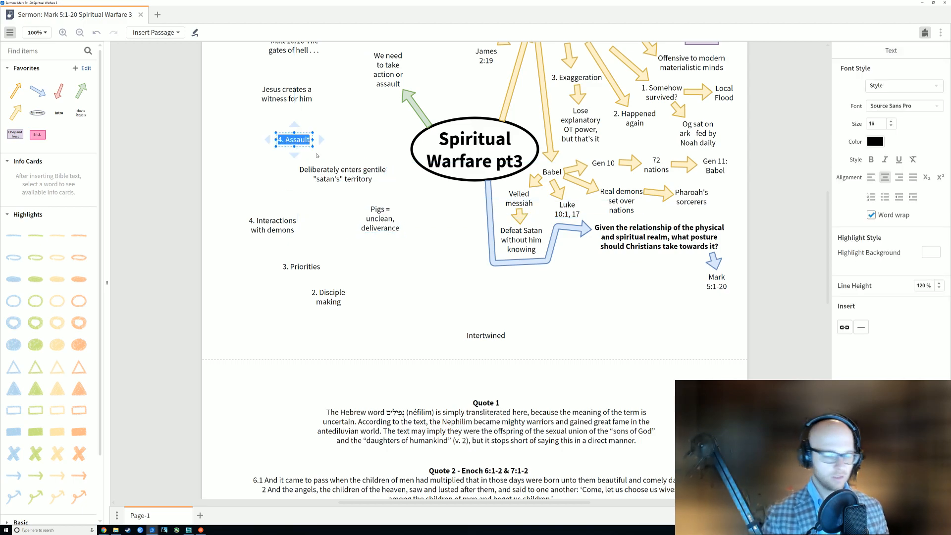
{"action": "key", "text": "Escape"}
{"action": "left_click", "coordinate": [354, 152]}
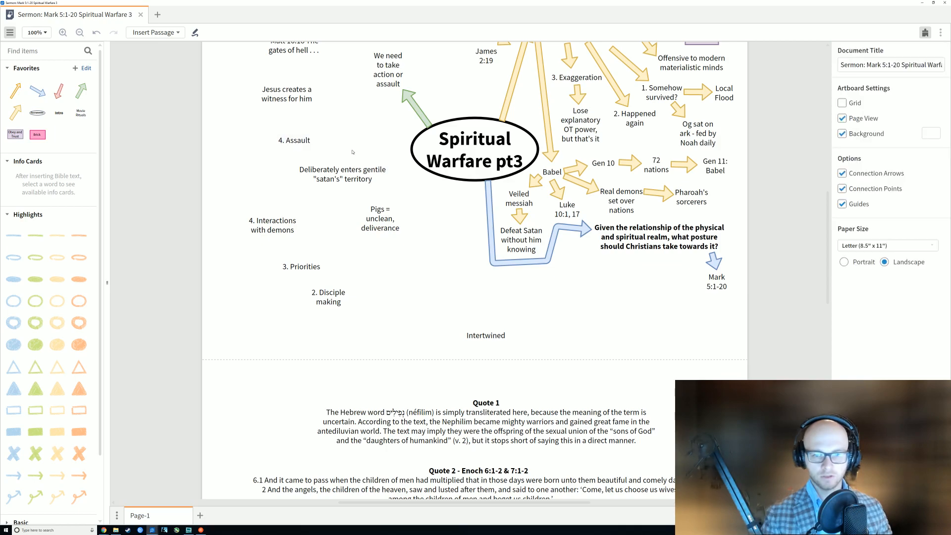
{"action": "left_click", "coordinate": [296, 139]}
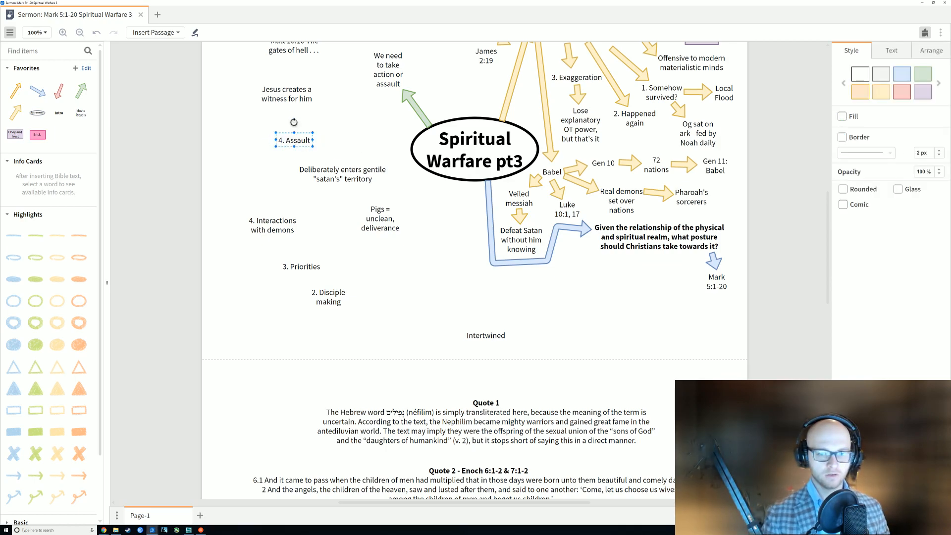
{"action": "double_click", "coordinate": [296, 140]}
{"action": "left_click", "coordinate": [297, 140]}
{"action": "double_click", "coordinate": [296, 139]}
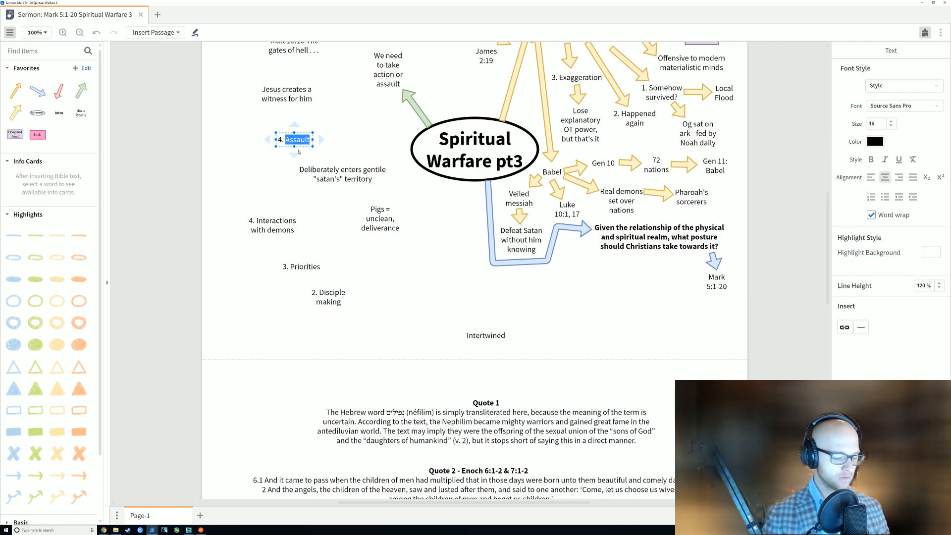
{"action": "key", "text": "ctrl+b"}
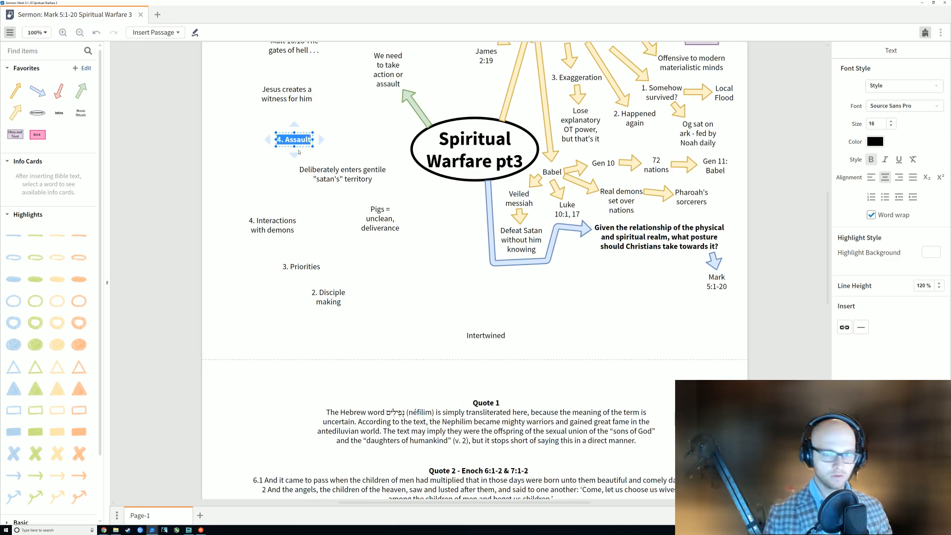
{"action": "key", "text": "Escape"}
Centre "4. Assault" above the "Deliberately enters gentile" note, nudge that note up, and move the pigs note farther down toward the title's underside.
{"action": "left_click", "coordinate": [308, 140]}
{"action": "left_click_drag", "start_coordinate": [313, 140], "coordinate": [352, 139]}
{"action": "left_click", "coordinate": [326, 146]}
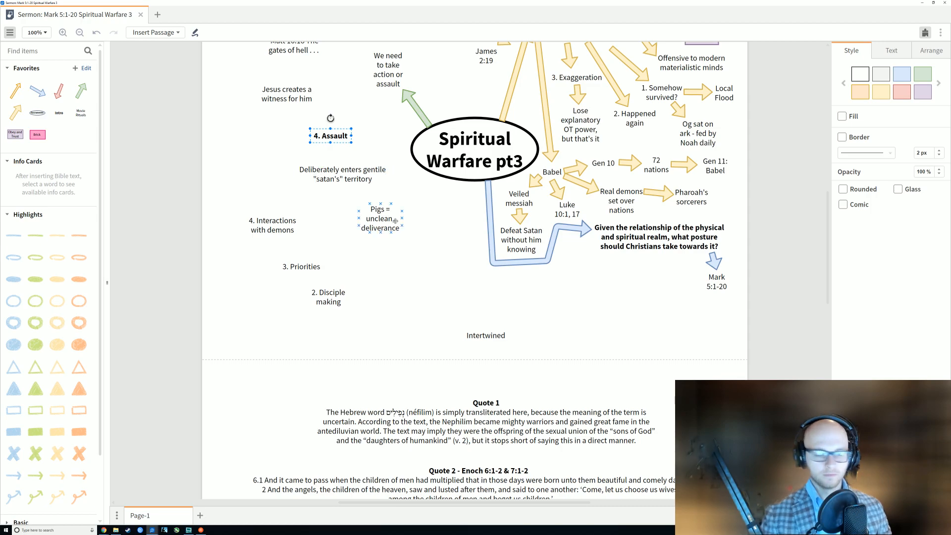
{"action": "left_click_drag", "start_coordinate": [374, 214], "coordinate": [402, 242]}
{"action": "left_click_drag", "start_coordinate": [342, 170], "coordinate": [346, 166]}
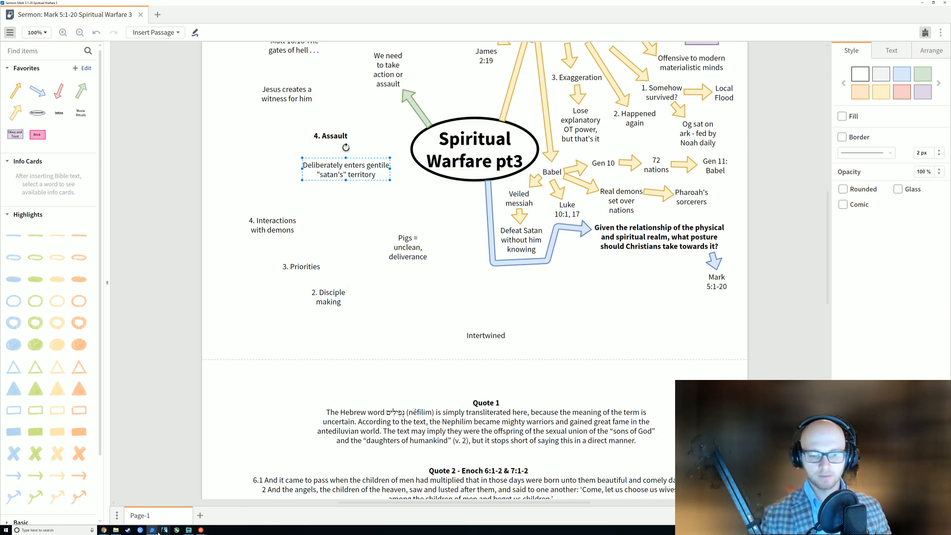
Switch to the New International Version and look back from Mark 5 through chapter 4 to the Beelzebul passage in Mark 3:20–30.
{"action": "mouse_move", "coordinate": [153, 529]}
{"action": "left_click", "coordinate": [168, 509]}
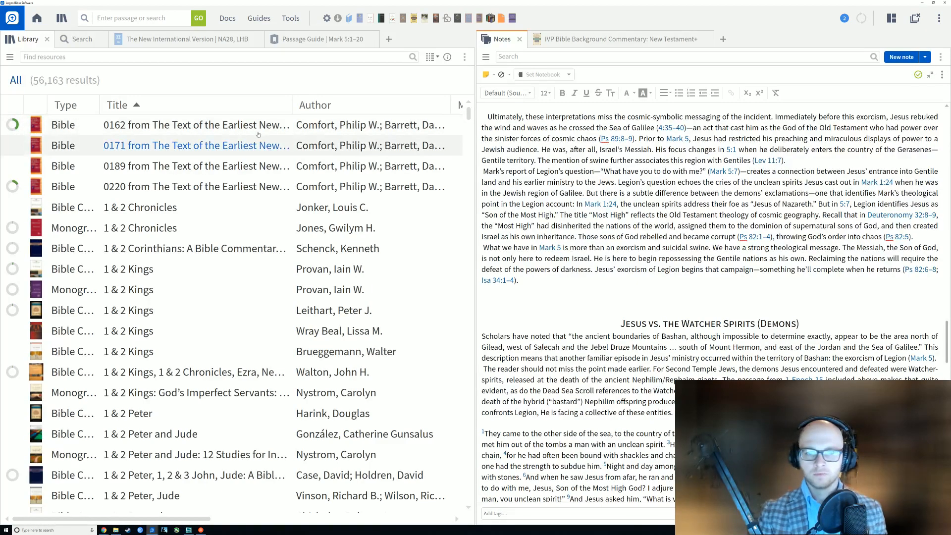
{"action": "left_click", "coordinate": [186, 38]}
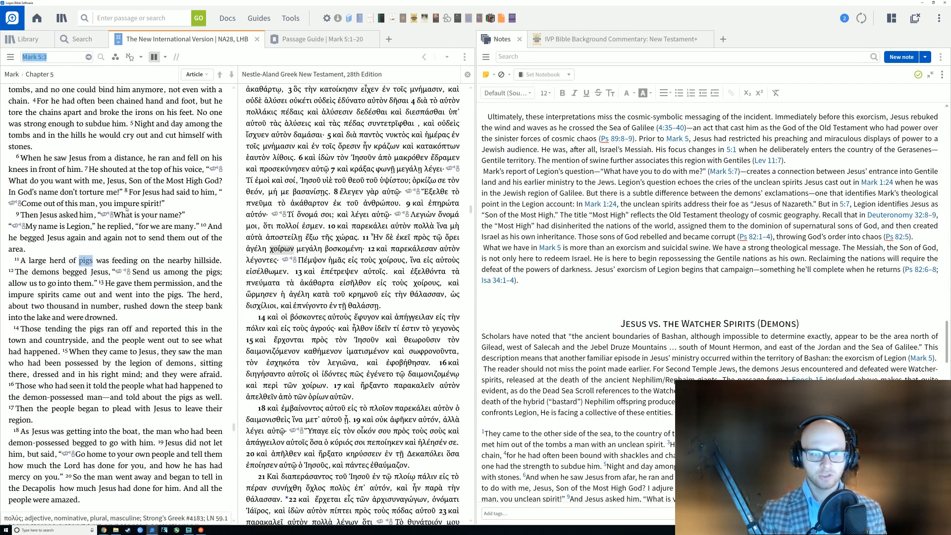
{"action": "scroll", "coordinate": [137, 203], "scroll_direction": "up", "scroll_amount": 5}
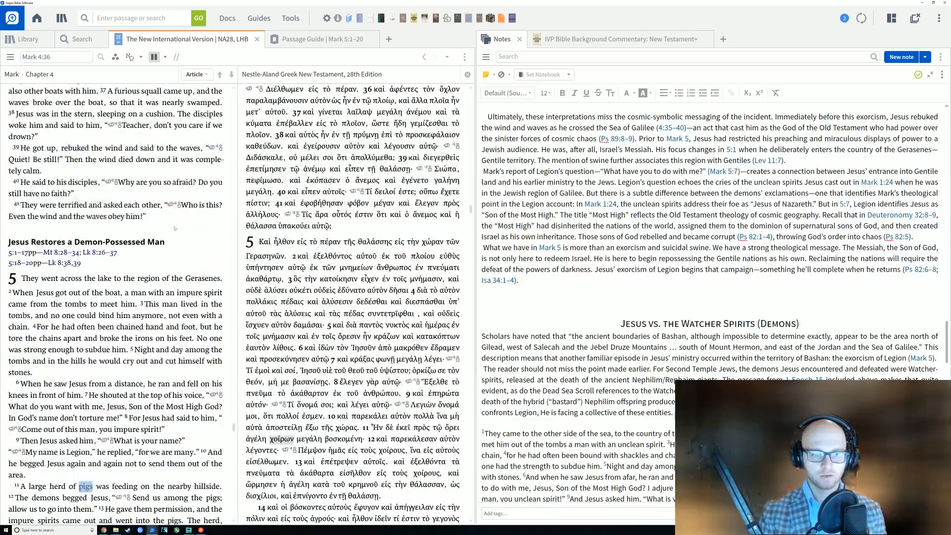
{"action": "scroll", "coordinate": [188, 229], "scroll_direction": "up", "scroll_amount": 2}
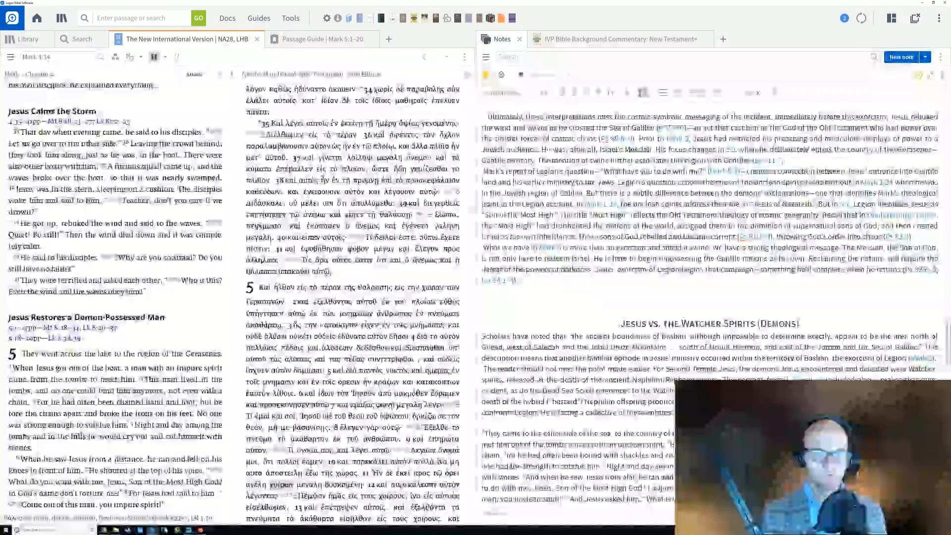
{"action": "scroll", "coordinate": [151, 203], "scroll_direction": "up", "scroll_amount": 5}
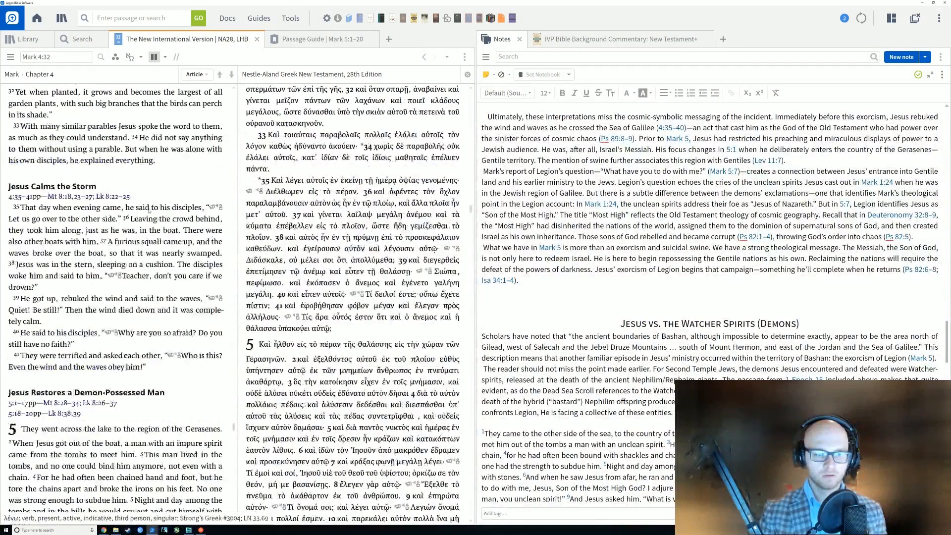
{"action": "scroll", "coordinate": [148, 222], "scroll_direction": "up", "scroll_amount": 6}
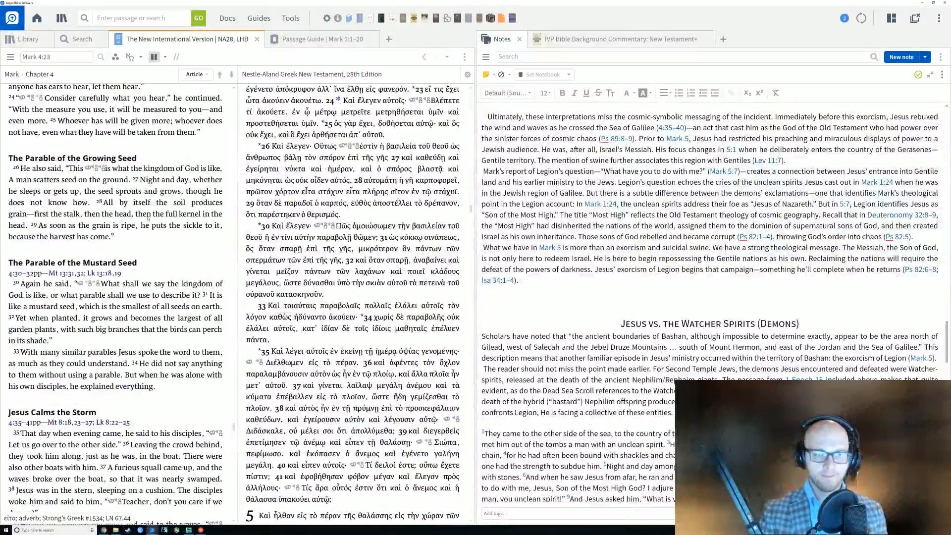
{"action": "scroll", "coordinate": [147, 222], "scroll_direction": "up", "scroll_amount": 8}
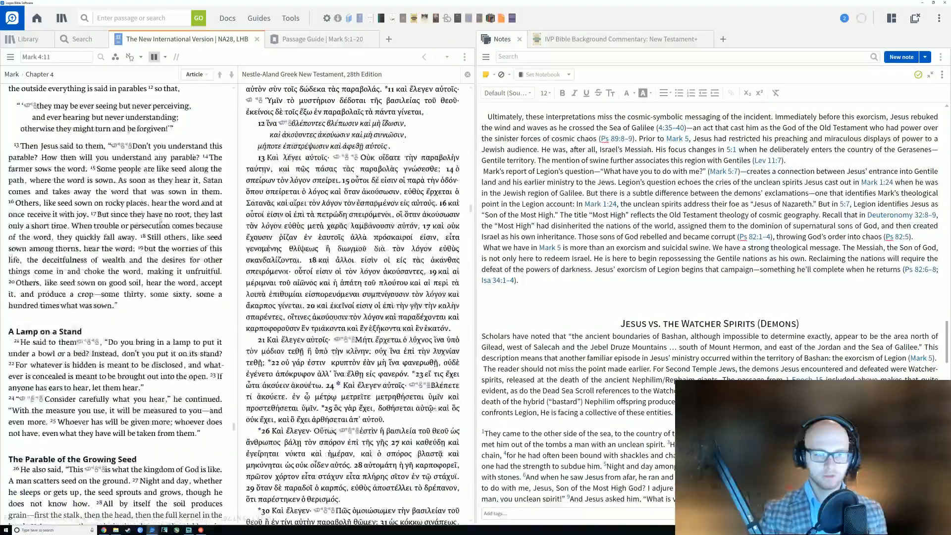
{"action": "scroll", "coordinate": [155, 224], "scroll_direction": "up", "scroll_amount": 1}
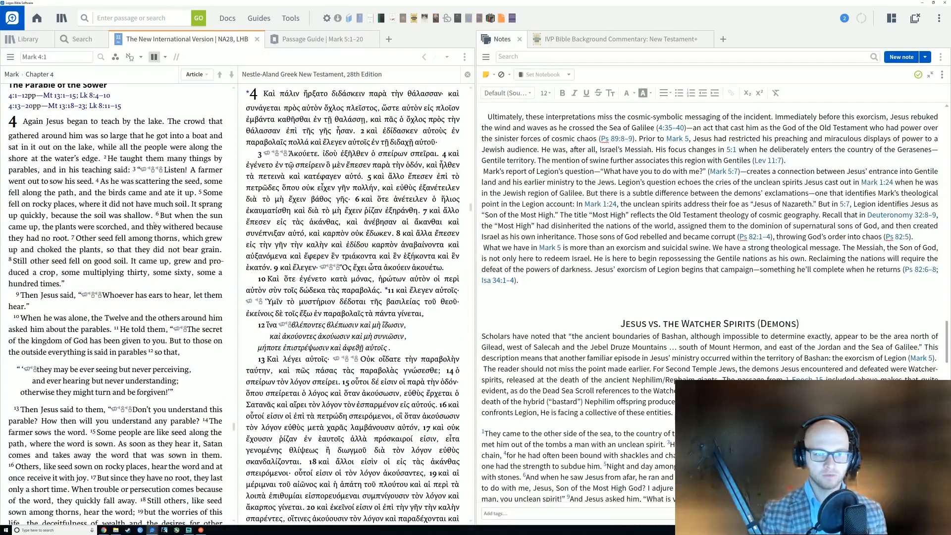
{"action": "scroll", "coordinate": [155, 225], "scroll_direction": "up", "scroll_amount": 4}
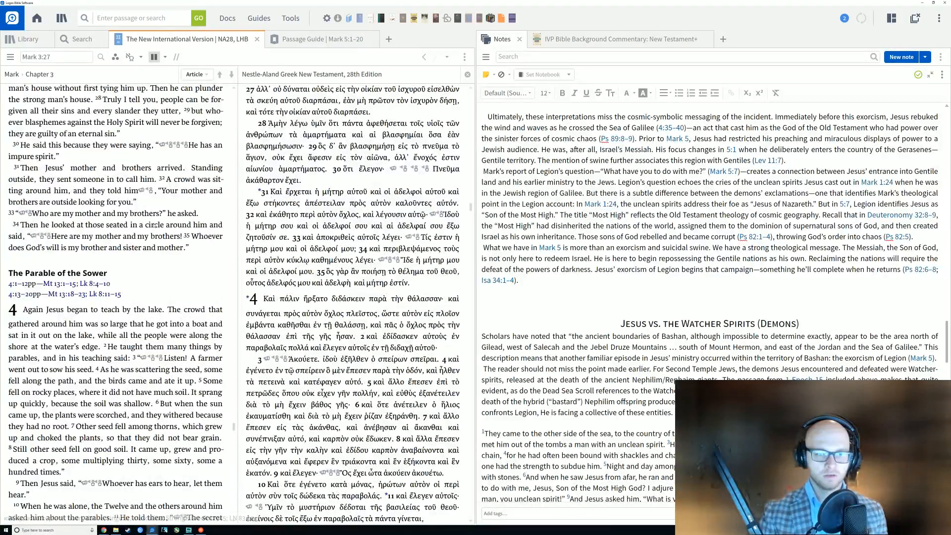
{"action": "scroll", "coordinate": [155, 225], "scroll_direction": "up", "scroll_amount": 4}
{"action": "scroll", "coordinate": [155, 225], "scroll_direction": "up", "scroll_amount": 1}
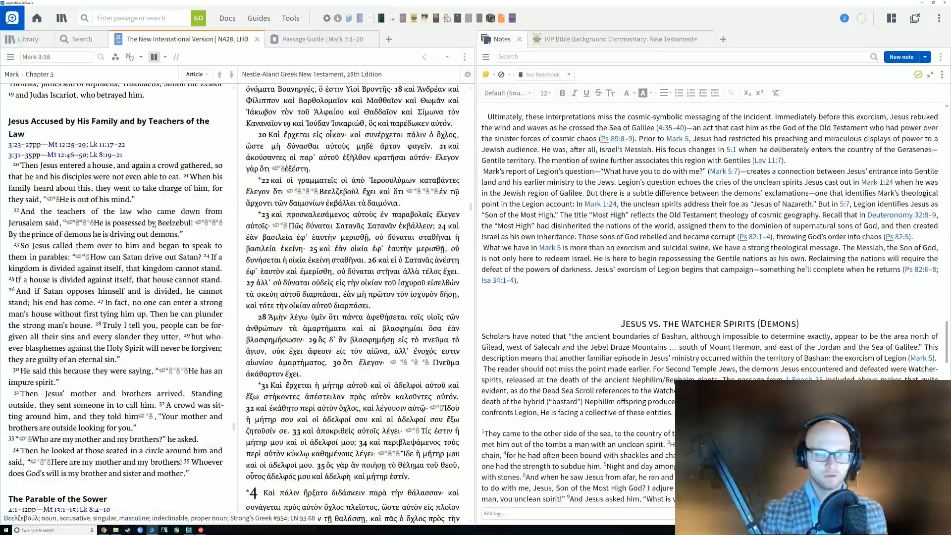
{"action": "scroll", "coordinate": [155, 225], "scroll_direction": "up", "scroll_amount": 1}
Go forward through Mark 4 to the calming of the storm and the opening of Mark 5.
{"action": "scroll", "coordinate": [155, 228], "scroll_direction": "down", "scroll_amount": 1}
{"action": "scroll", "coordinate": [155, 227], "scroll_direction": "down", "scroll_amount": 20}
{"action": "scroll", "coordinate": [155, 225], "scroll_direction": "down", "scroll_amount": 5}
{"action": "scroll", "coordinate": [155, 229], "scroll_direction": "down", "scroll_amount": 10}
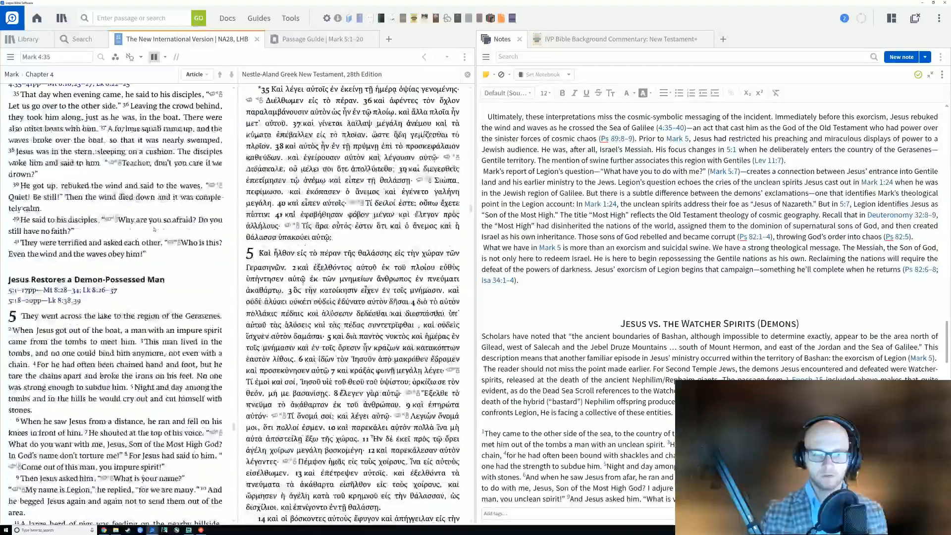
{"action": "scroll", "coordinate": [154, 228], "scroll_direction": "up", "scroll_amount": 1}
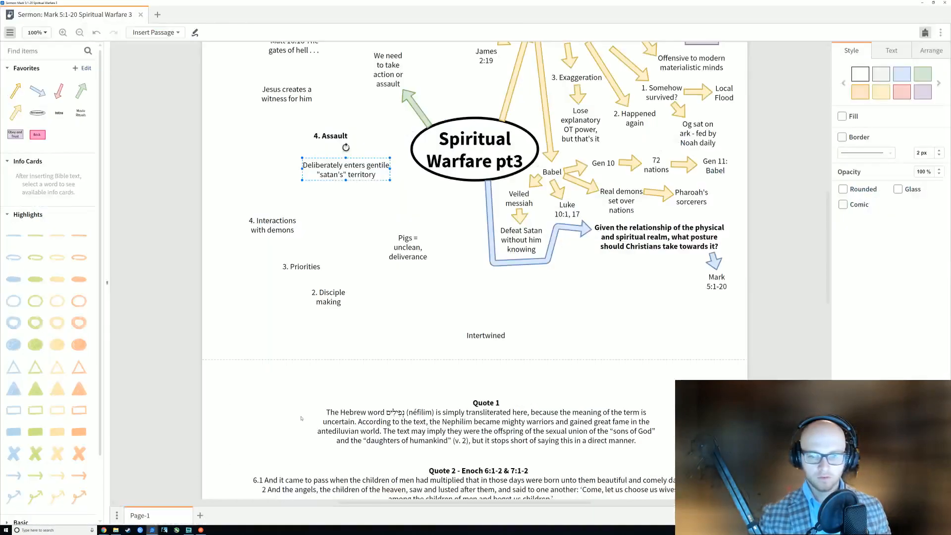
Return to the sermon canvas and align the "4. Assault" heading centrally above the "Deliberately enters gentile" note.
{"action": "left_click", "coordinate": [125, 506]}
{"action": "left_click", "coordinate": [337, 219]}
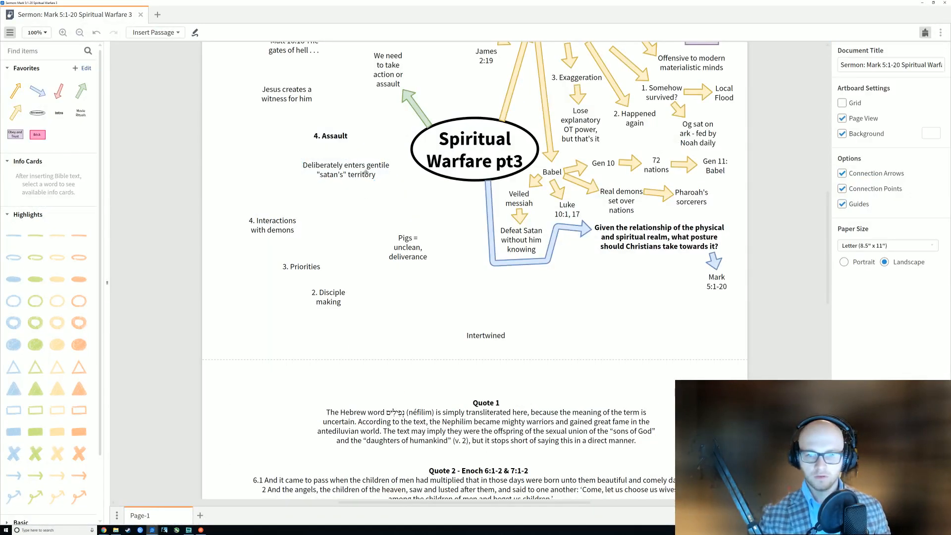
{"action": "left_click", "coordinate": [371, 176]}
{"action": "double_click", "coordinate": [378, 176]}
{"action": "left_click", "coordinate": [346, 198]}
{"action": "mouse_move", "coordinate": [336, 132]}
{"action": "left_mouse_down"}
{"action": "mouse_move", "coordinate": [350, 130]}
{"action": "mouse_move", "coordinate": [326, 134]}
{"action": "left_mouse_up"}
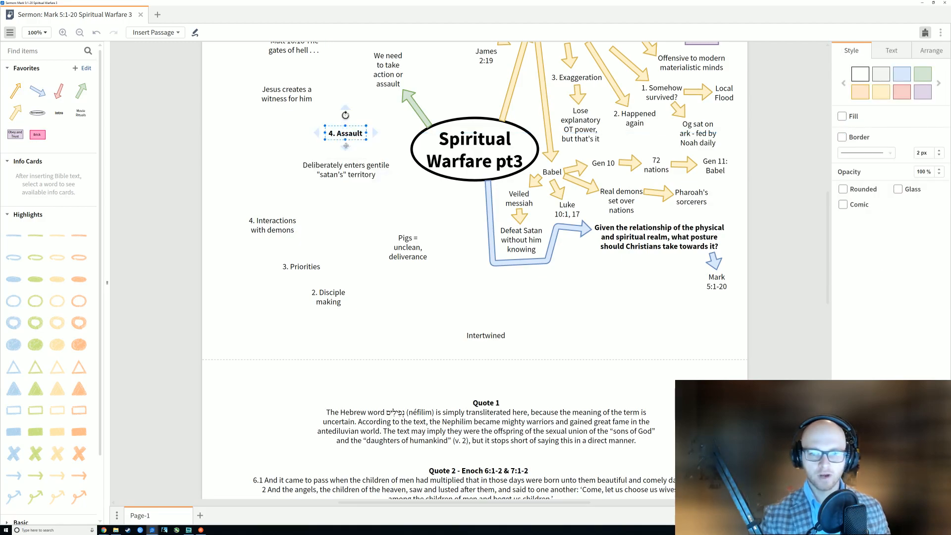
{"action": "left_click", "coordinate": [322, 248]}
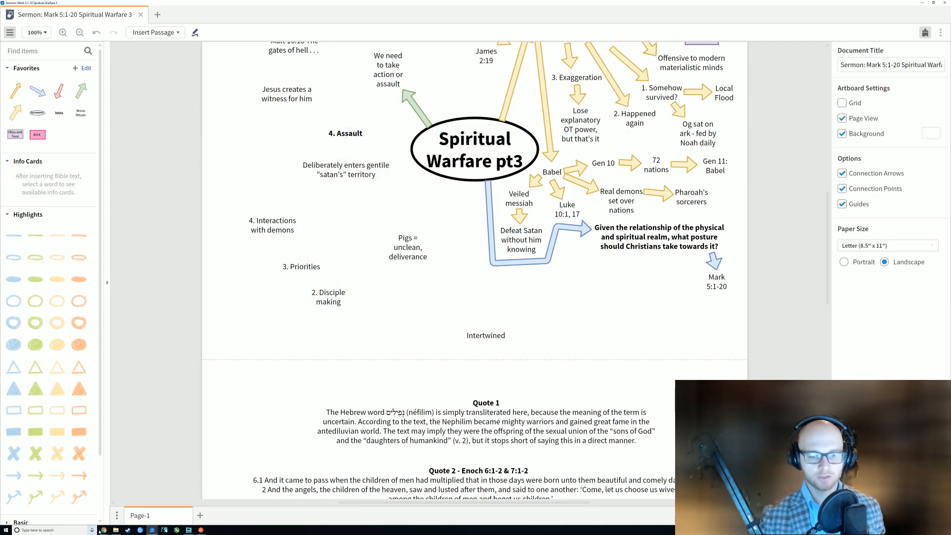
Switch to the Logos notes to read the paragraph on Legion's question in Mark 5:7, and come back to the sermon canvas.
{"action": "mouse_move", "coordinate": [154, 532]}
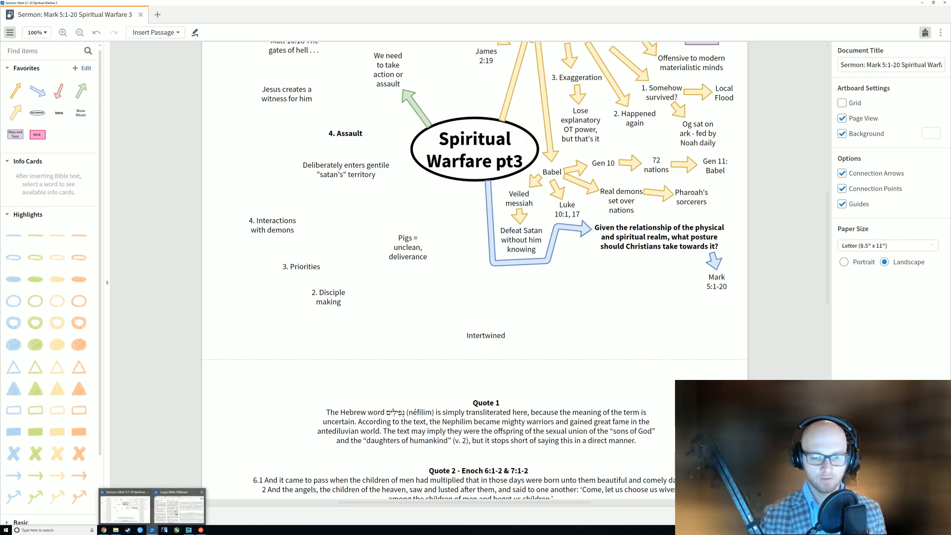
{"action": "left_click", "coordinate": [167, 508]}
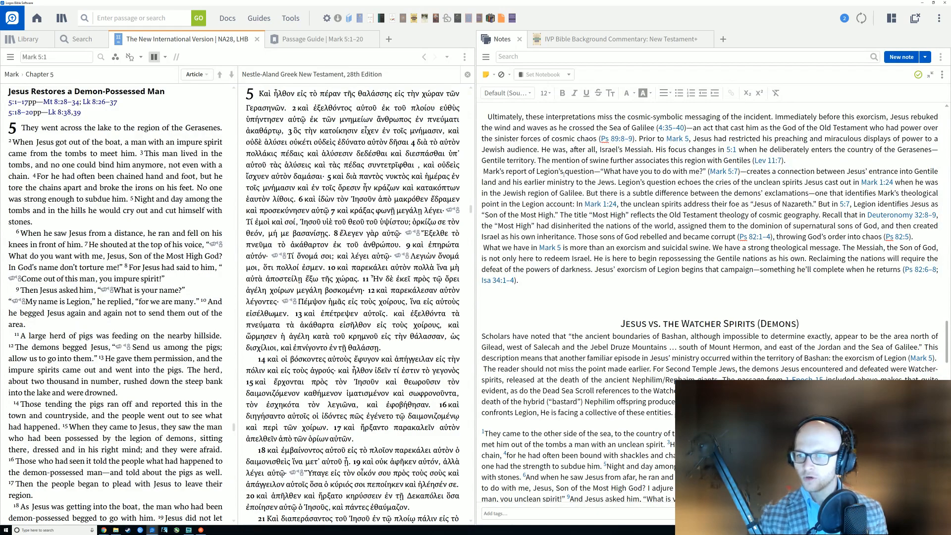
{"action": "left_click_drag", "start_coordinate": [604, 171], "coordinate": [709, 172]}
{"action": "left_click", "coordinate": [794, 171]}
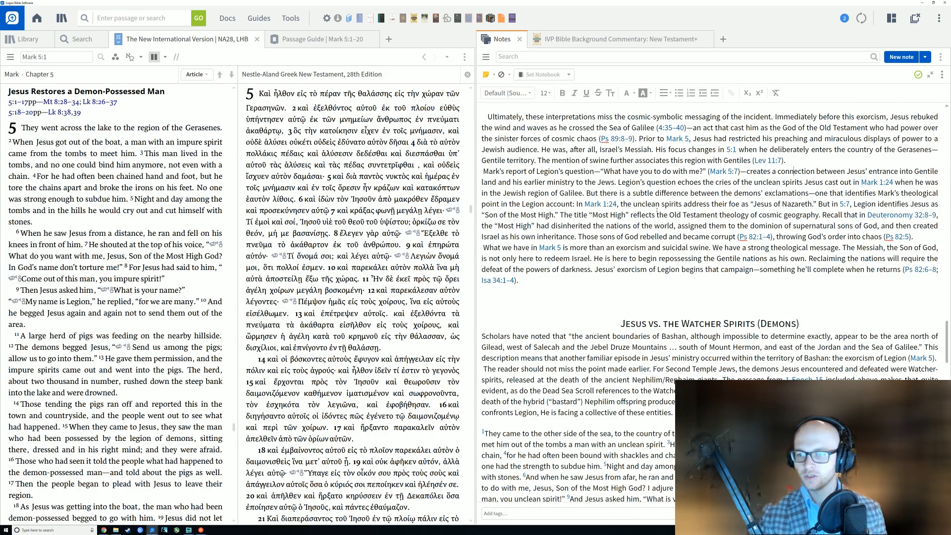
{"action": "mouse_move", "coordinate": [152, 529]}
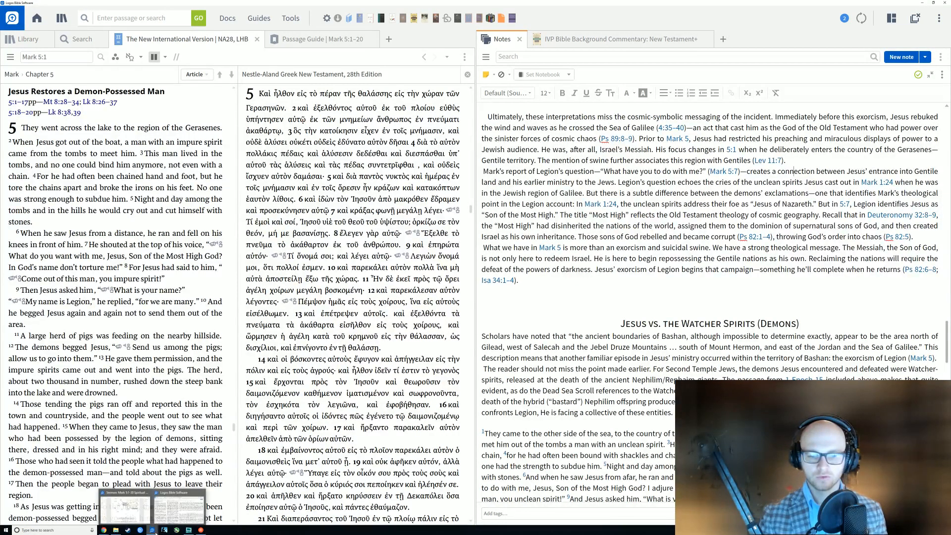
{"action": "left_click", "coordinate": [141, 505]}
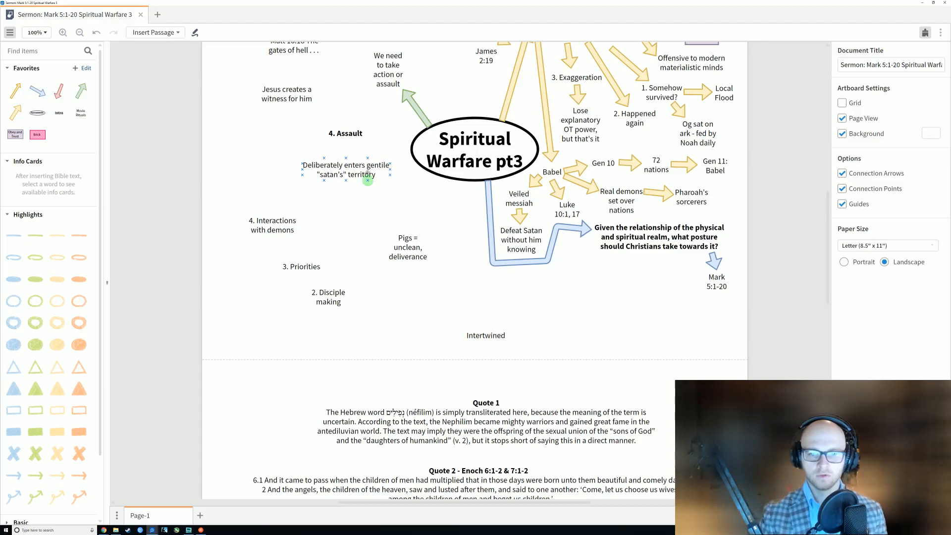
Nudge the "Deliberately enters gentile" note slightly down and to the right beneath "4. Assault".
{"action": "left_click", "coordinate": [373, 171]}
{"action": "left_click_drag", "start_coordinate": [373, 174], "coordinate": [377, 181]}
{"action": "left_click", "coordinate": [322, 203]}
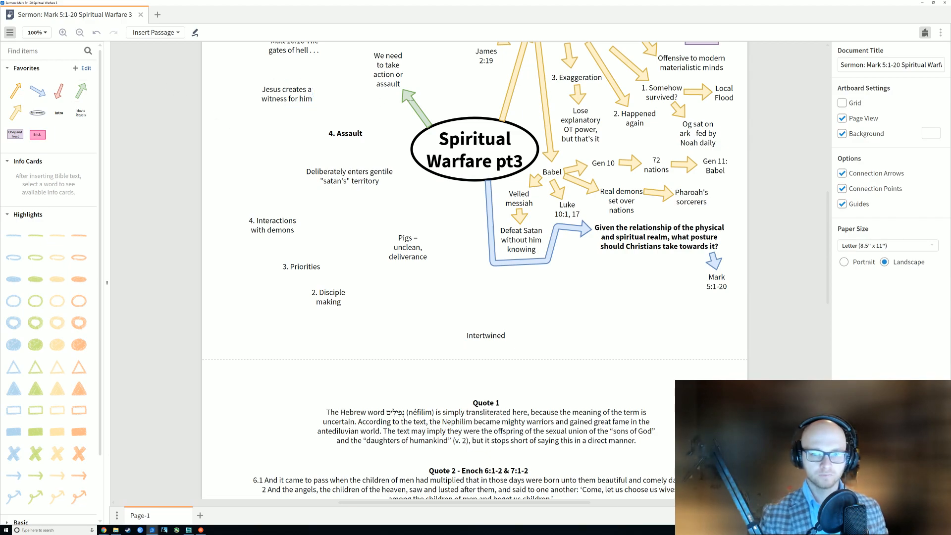
Duplicate the green arrow beside the title and run the copy from "4. Assault" to the "Deliberately enters gentile" note.
{"action": "left_click", "coordinate": [411, 101]}
{"action": "left_click_drag", "start_coordinate": [402, 90], "coordinate": [371, 165]}
{"action": "left_click_drag", "start_coordinate": [434, 133], "coordinate": [356, 140]}
{"action": "left_click", "coordinate": [285, 155]}
{"action": "scroll", "coordinate": [284, 155], "scroll_direction": "up", "scroll_amount": 2}
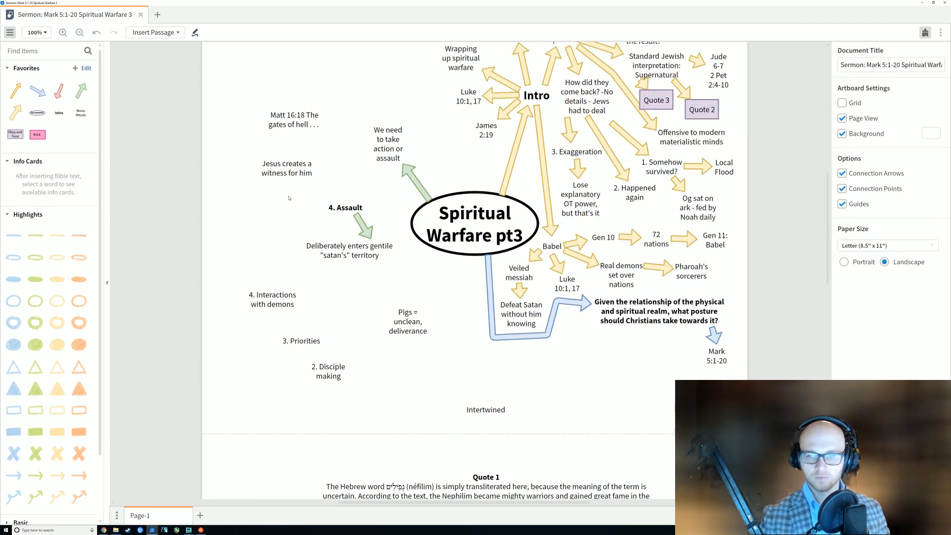
{"action": "left_click", "coordinate": [237, 331]}
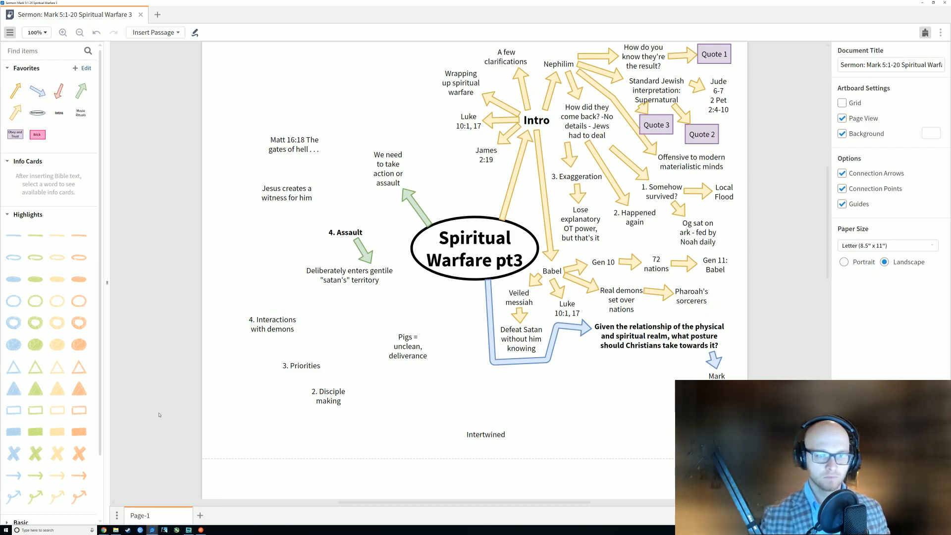
{"action": "left_click", "coordinate": [152, 529]}
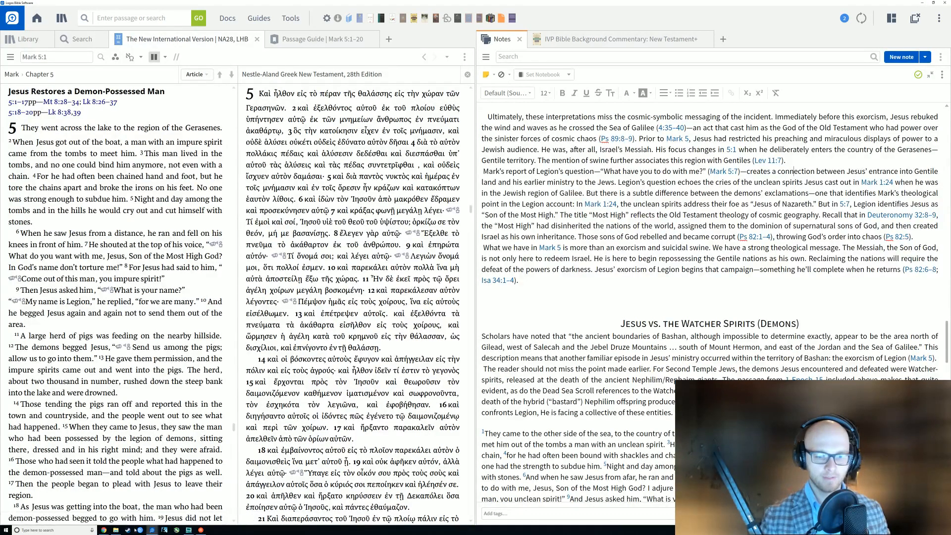
{"action": "mouse_move", "coordinate": [152, 529]}
{"action": "left_click", "coordinate": [139, 511]}
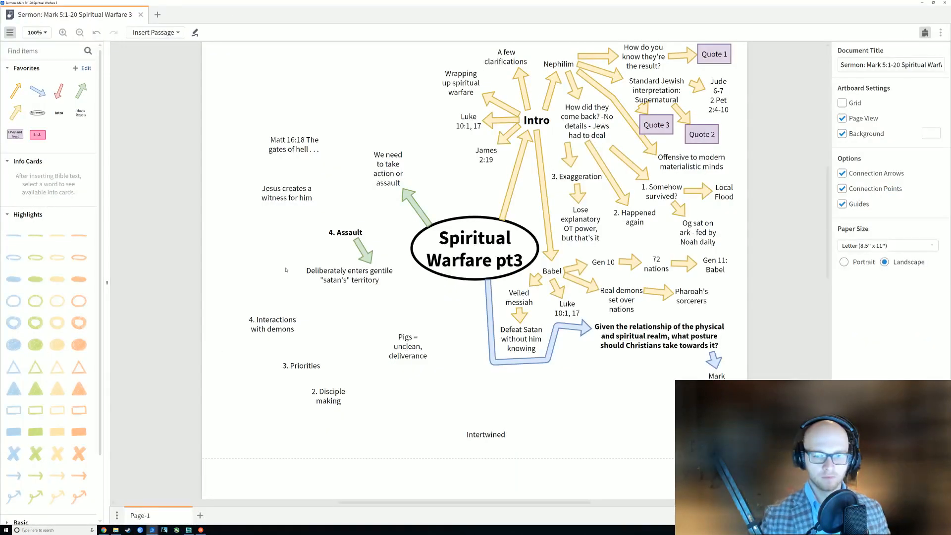
{"action": "left_click", "coordinate": [366, 254]}
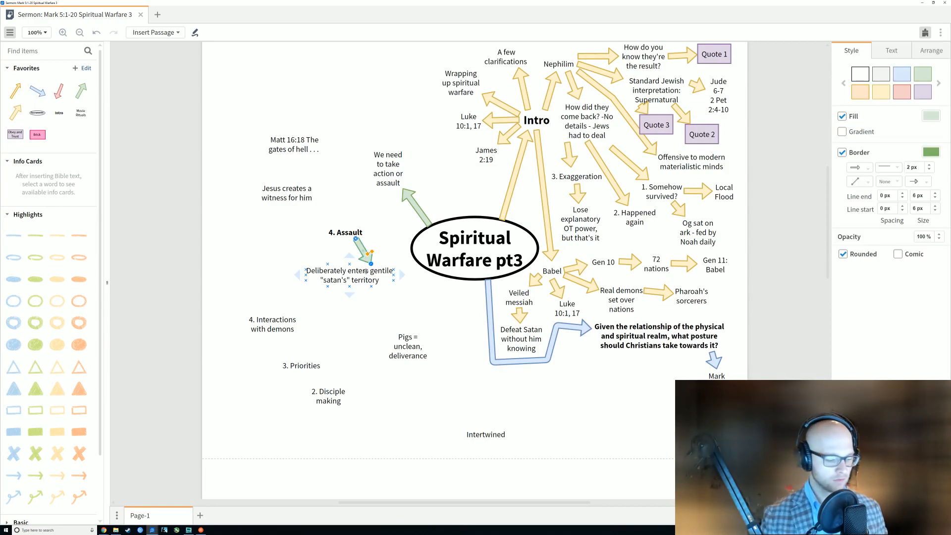
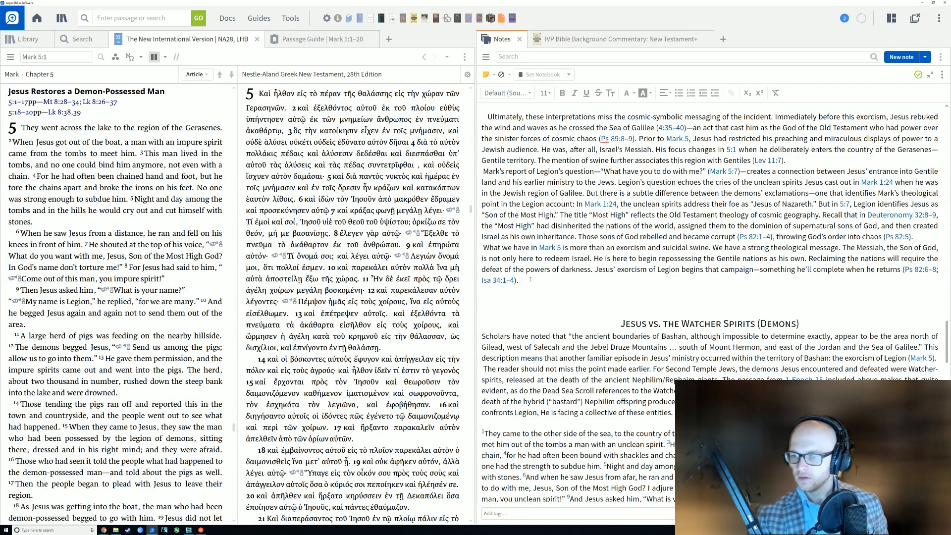
Copy the Mark 5 passage in the Logos notes from "The Messiah, the Son of God" through "begins that campaign".
{"action": "left_click_drag", "start_coordinate": [528, 279], "coordinate": [484, 247]}
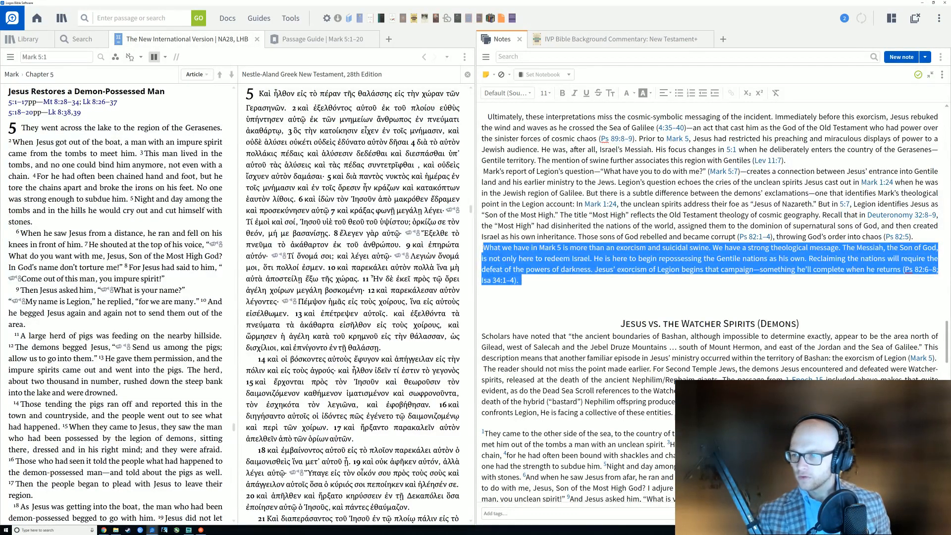
{"action": "left_click", "coordinate": [615, 297]}
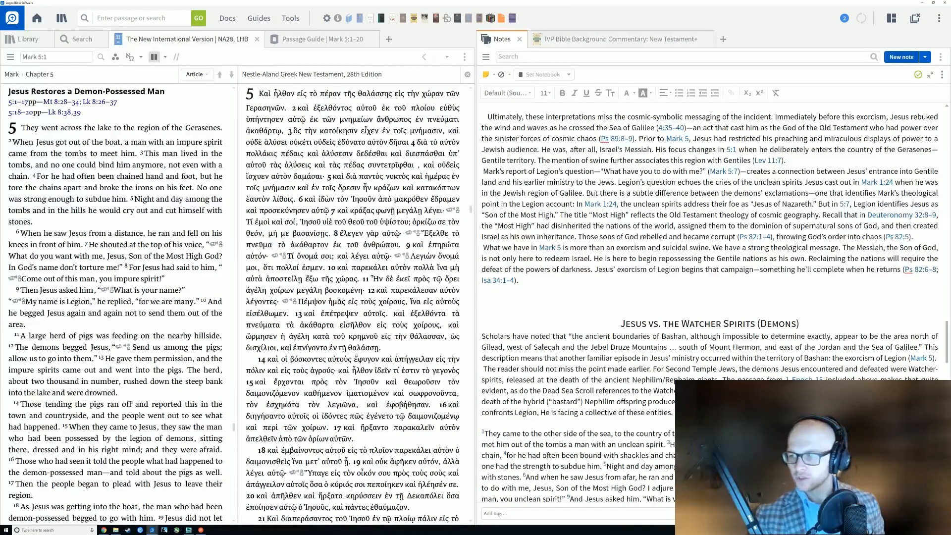
{"action": "left_click_drag", "start_coordinate": [841, 248], "coordinate": [801, 258]}
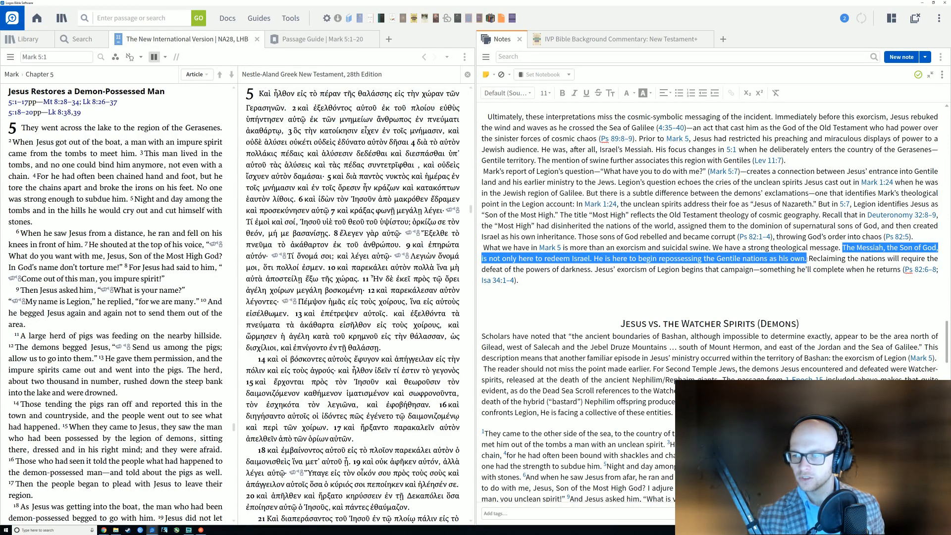
{"action": "left_click_drag", "start_coordinate": [806, 258], "coordinate": [908, 270]}
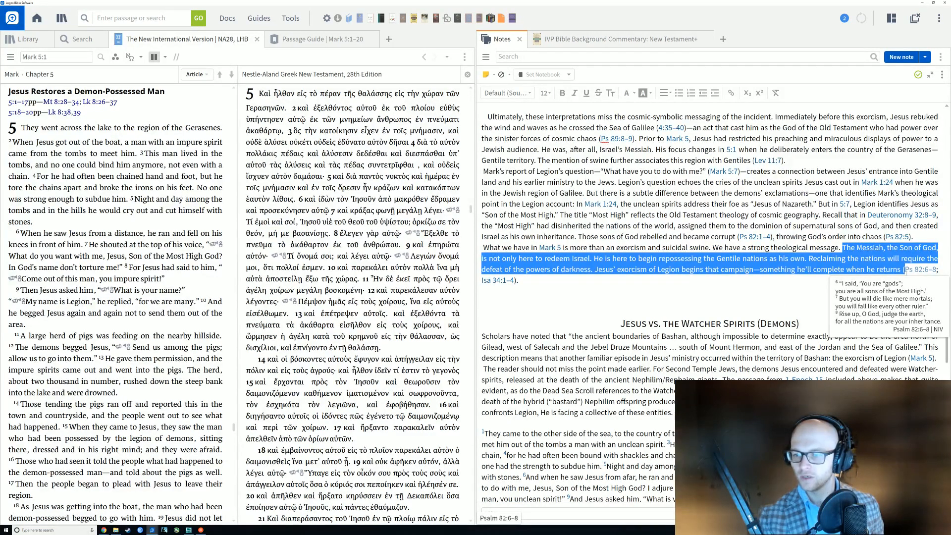
{"action": "left_click_drag", "start_coordinate": [901, 270], "coordinate": [752, 271]}
{"action": "key", "text": "ctrl+c"}
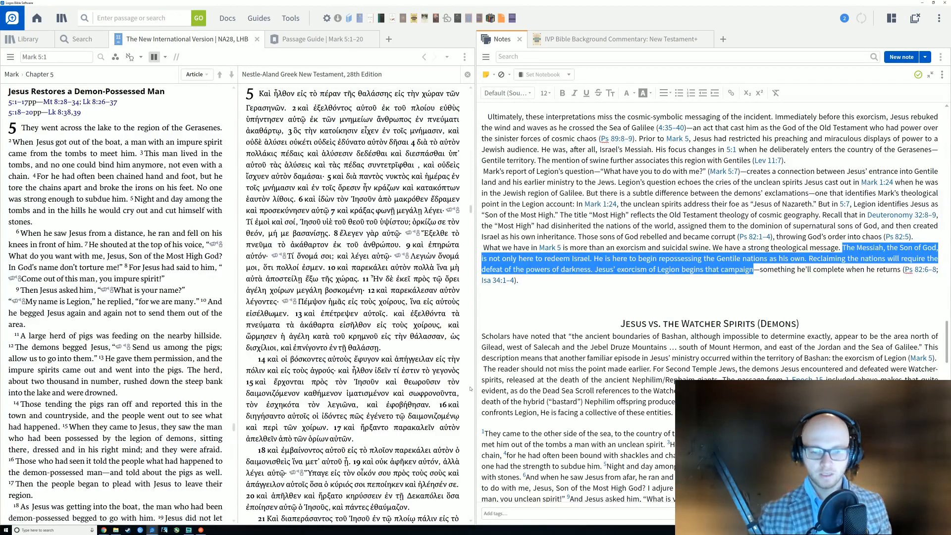
Paste the copied passage onto the sermon canvas below Quote 3 and widen its text box so it fits on three lines.
{"action": "left_click", "coordinate": [152, 529]}
{"action": "left_click", "coordinate": [124, 506]}
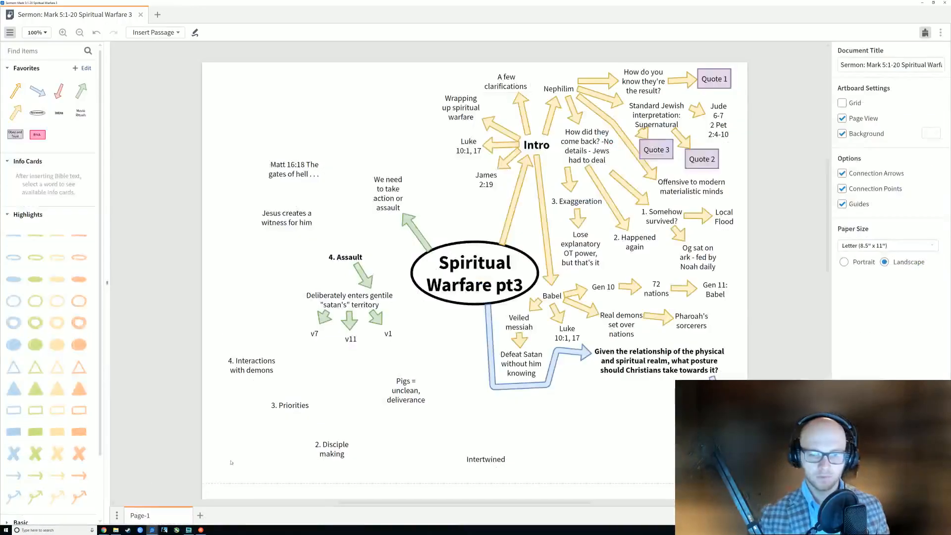
{"action": "scroll", "coordinate": [424, 431], "scroll_direction": "down", "scroll_amount": 10}
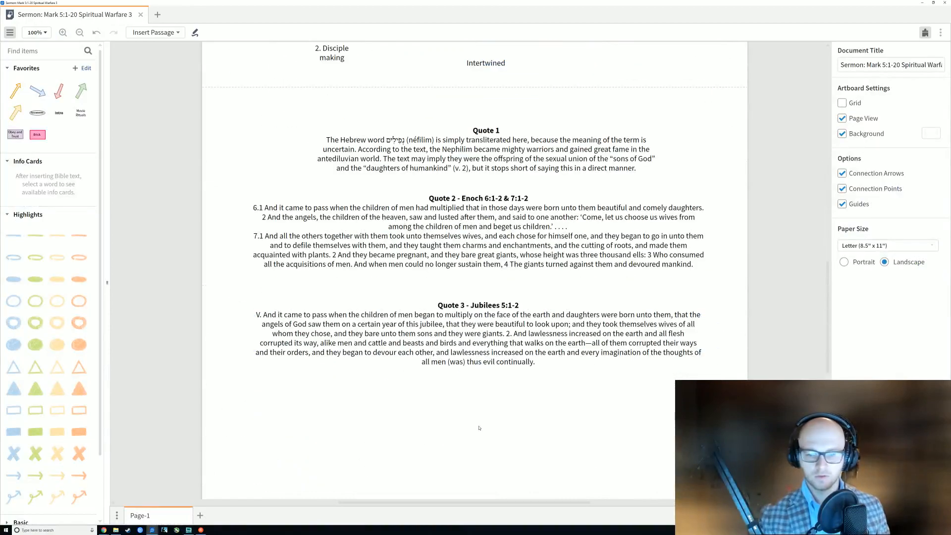
{"action": "key", "text": "ctrl+v"}
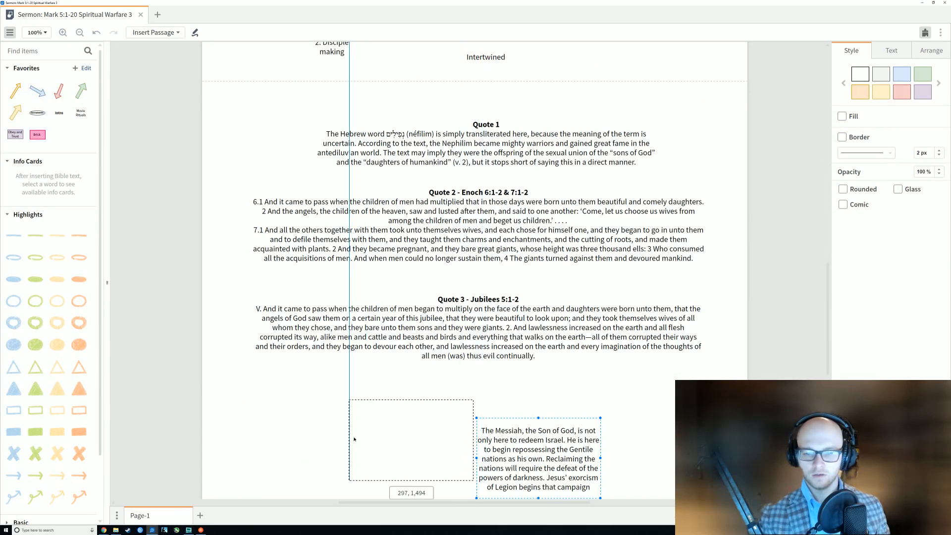
{"action": "left_click_drag", "start_coordinate": [574, 450], "coordinate": [613, 443]}
{"action": "double_click", "coordinate": [465, 427]}
{"action": "left_click", "coordinate": [455, 432]}
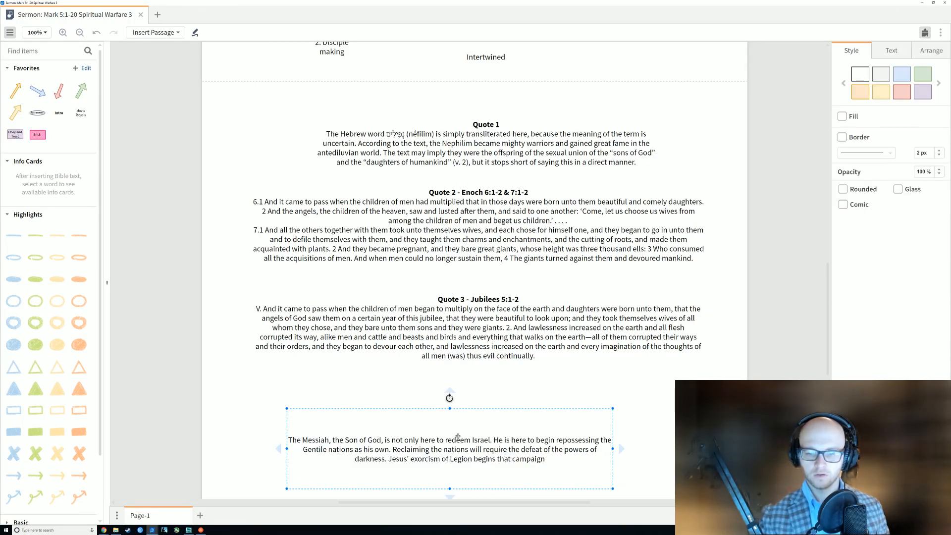
Add the bold heading "Quote 4 - Mike Heiser on Mk 5" on its own line above the pasted passage.
{"action": "double_click", "coordinate": [457, 437]}
{"action": "left_click", "coordinate": [459, 438]}
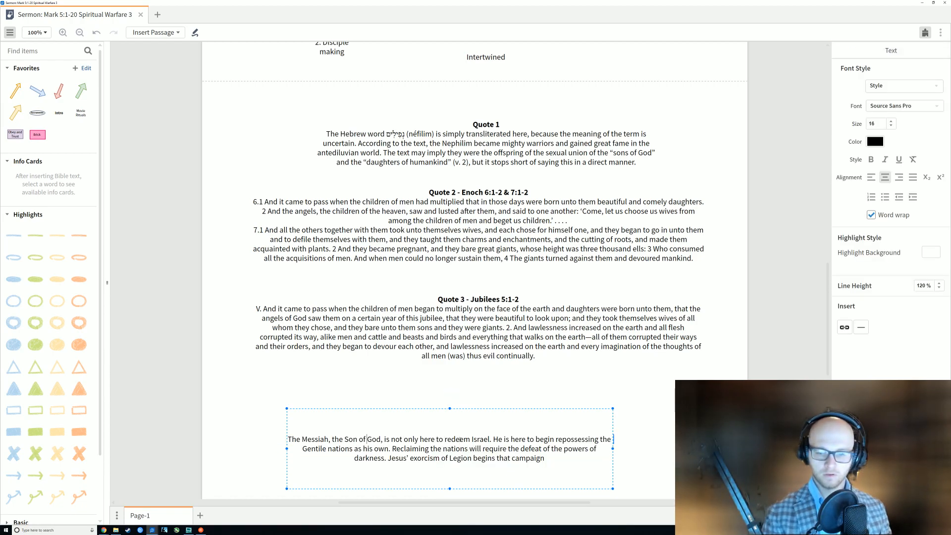
{"action": "key", "text": "Home"}
{"action": "key", "text": "Return"}
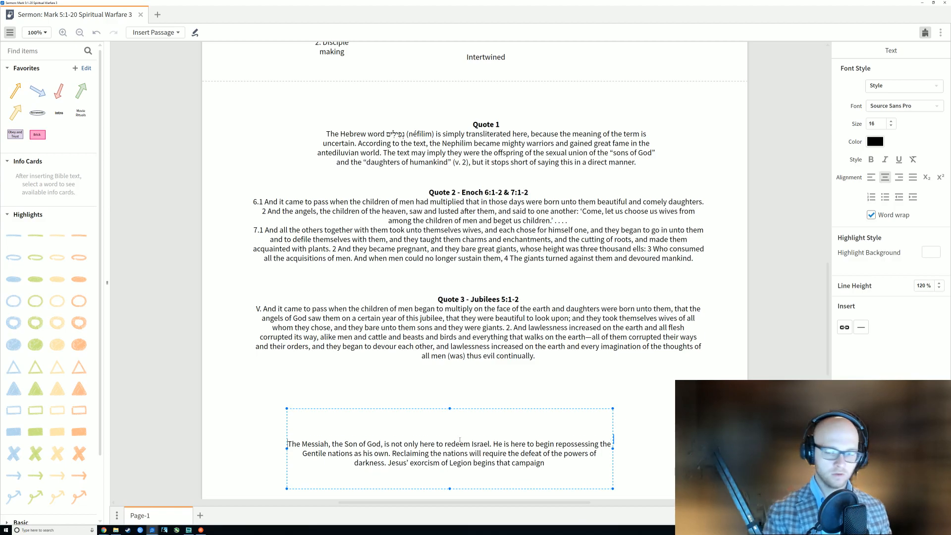
{"action": "type", "text": "Quote 4"}
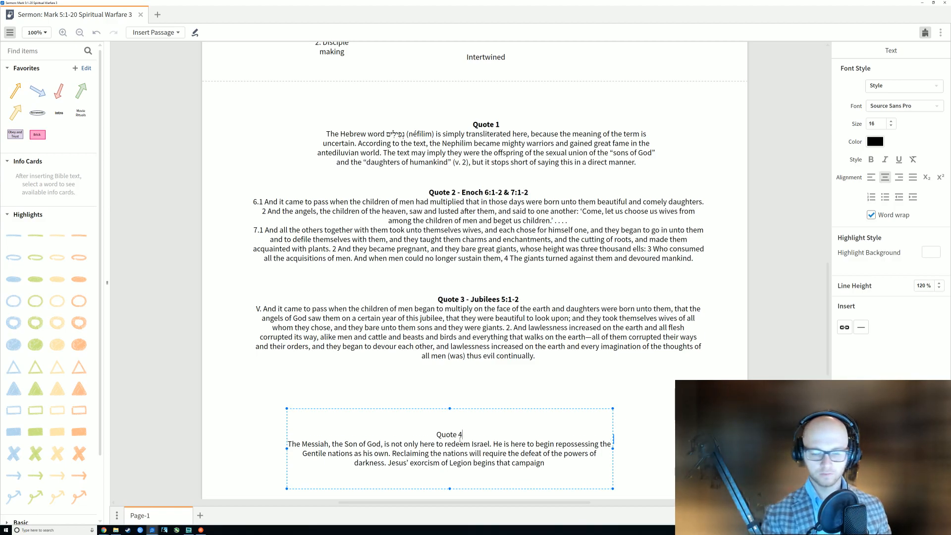
{"action": "type", "text": " - Mi"}
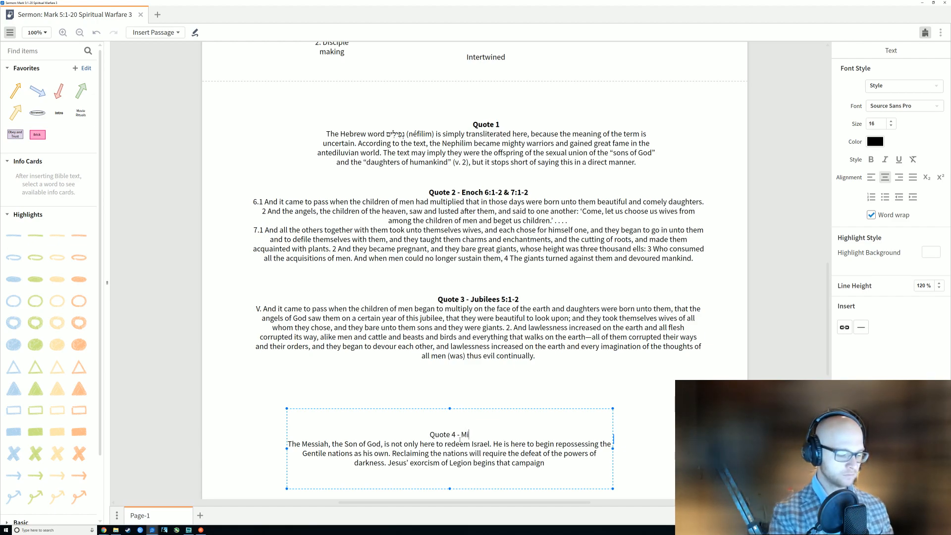
{"action": "type", "text": "ke Heiser o"}
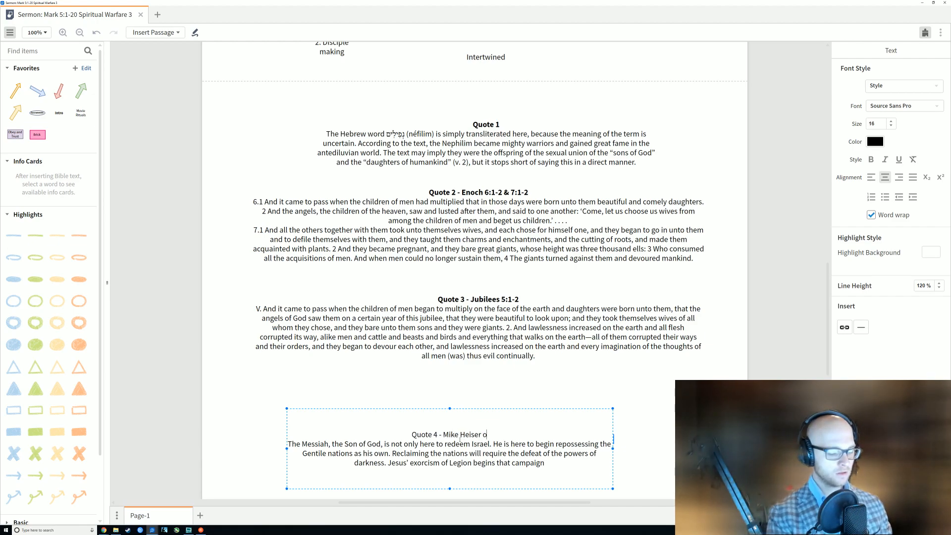
{"action": "type", "text": "n Mk 5"}
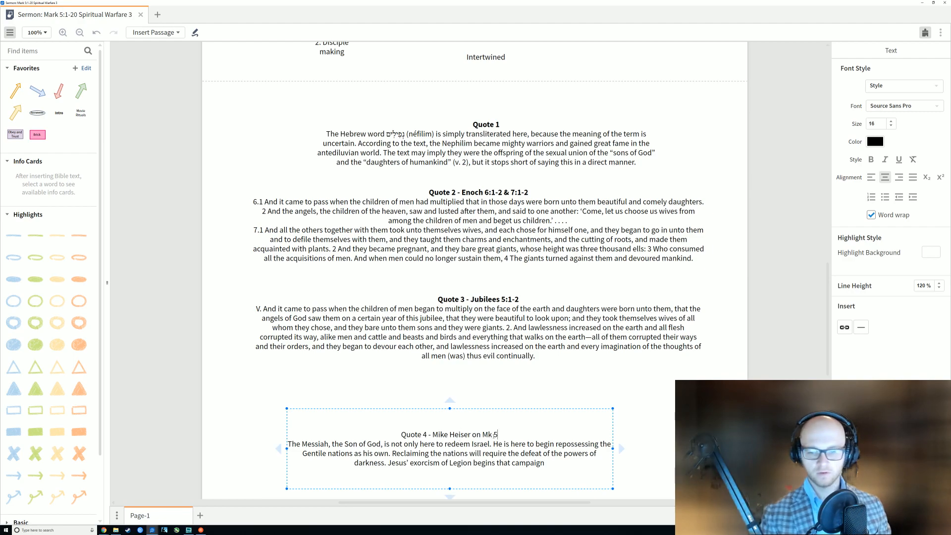
{"action": "key", "text": "shift+Home"}
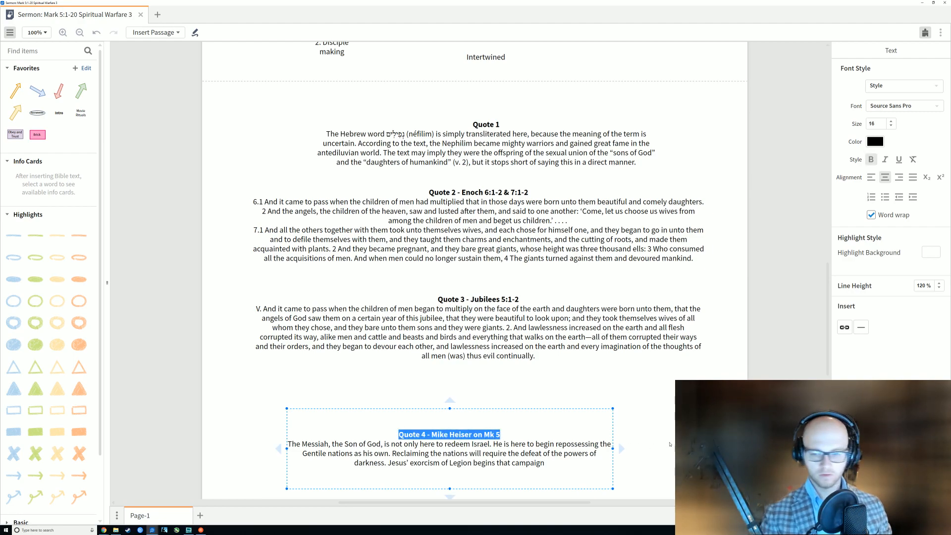
{"action": "key", "text": "ctrl+b"}
{"action": "key", "text": "Escape"}
Reduce the Quote 4 box's height to fit its text and centre it beneath Quote 3.
{"action": "left_click_drag", "start_coordinate": [613, 409], "coordinate": [612, 446]}
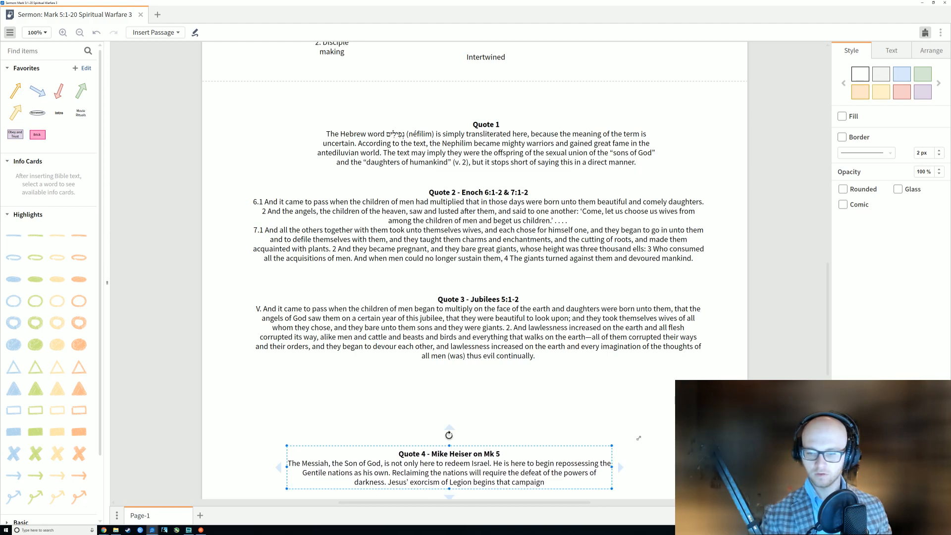
{"action": "left_click", "coordinate": [449, 434]}
{"action": "left_click_drag", "start_coordinate": [534, 464], "coordinate": [593, 446]}
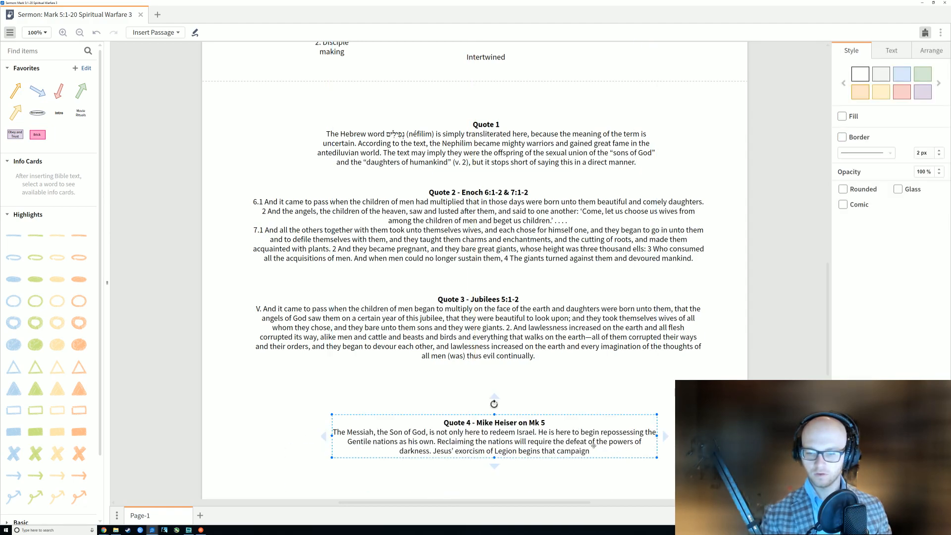
{"action": "left_click_drag", "start_coordinate": [525, 458], "coordinate": [505, 447]}
{"action": "left_click", "coordinate": [531, 474]}
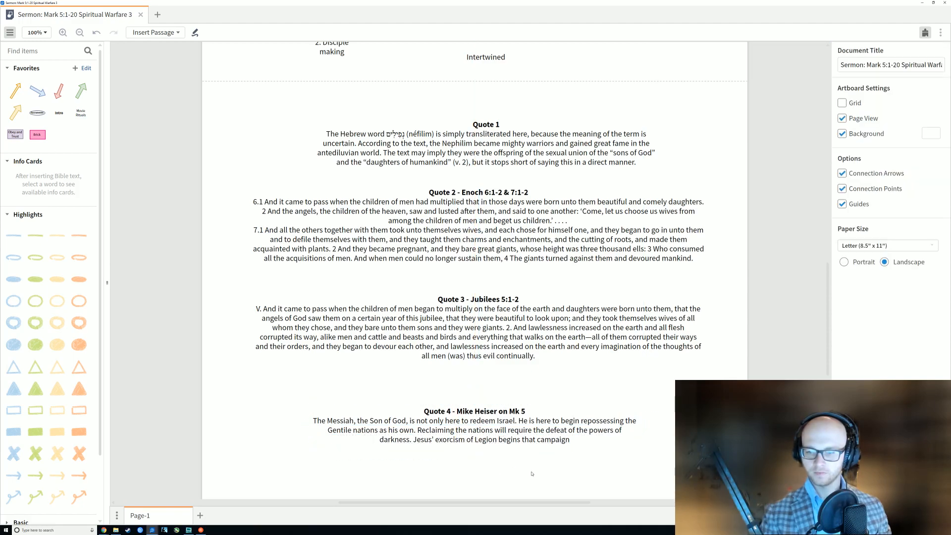
{"action": "scroll", "coordinate": [562, 464], "scroll_direction": "up", "scroll_amount": 8}
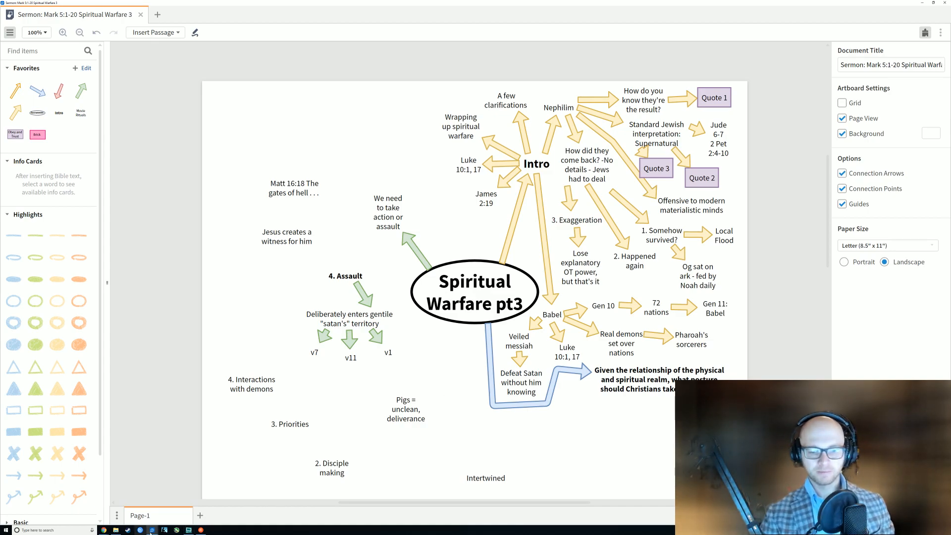
{"action": "mouse_move", "coordinate": [152, 529]}
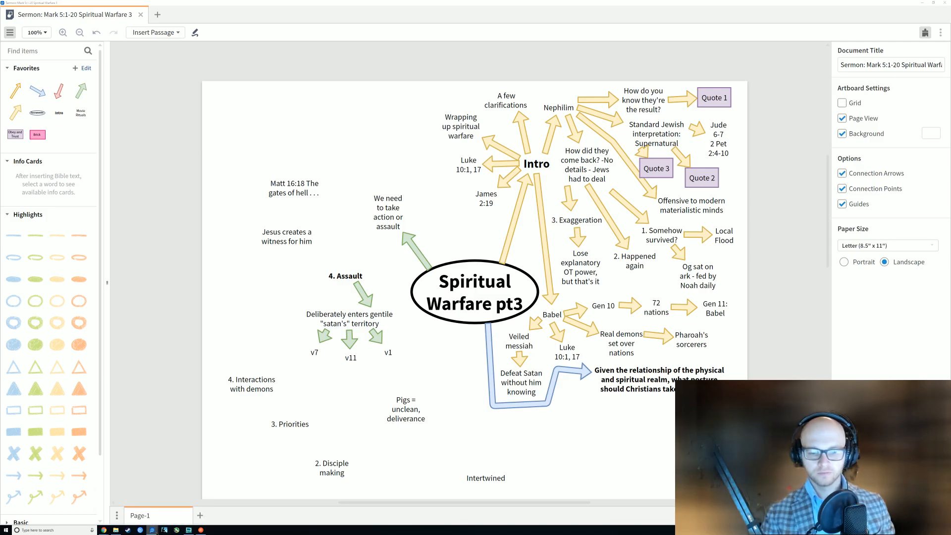
{"action": "left_click", "coordinate": [179, 507]}
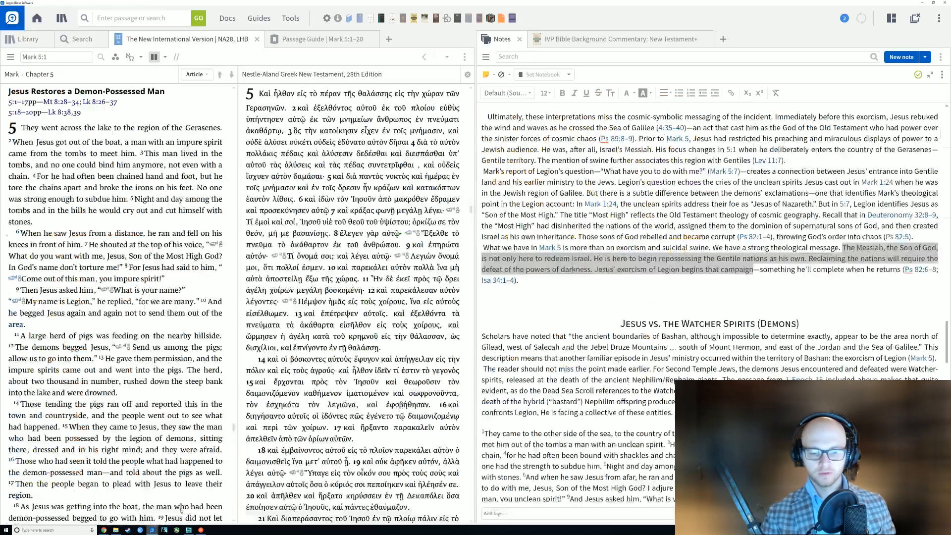
{"action": "left_click", "coordinate": [152, 529]}
{"action": "left_click", "coordinate": [124, 507]}
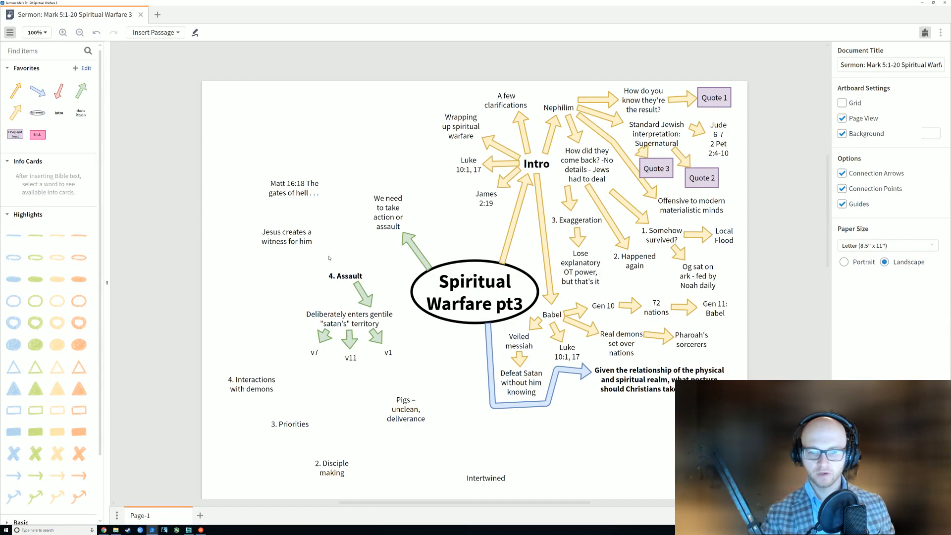
{"action": "left_click", "coordinate": [314, 352]}
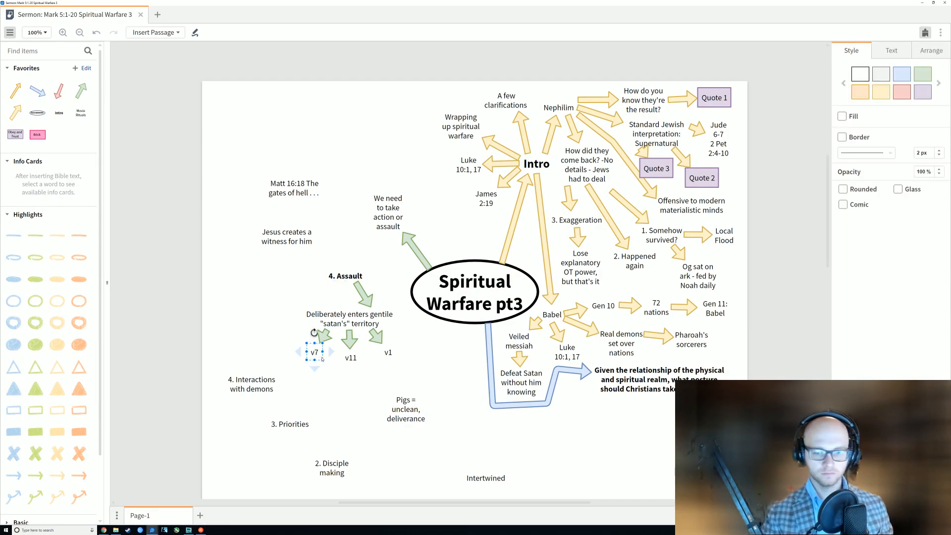
{"action": "key", "text": "ctrl+v"}
{"action": "key", "text": "Delete"}
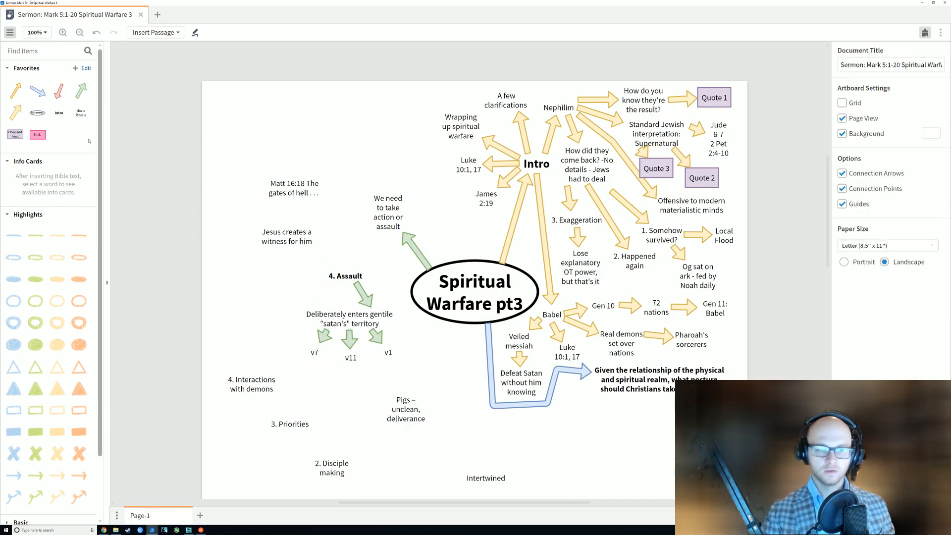
Place a copy of the Quote 3 box beside "Deliberately enters gentile "satan's" territory" and relabel it "Quote 4".
{"action": "left_click", "coordinate": [646, 168]}
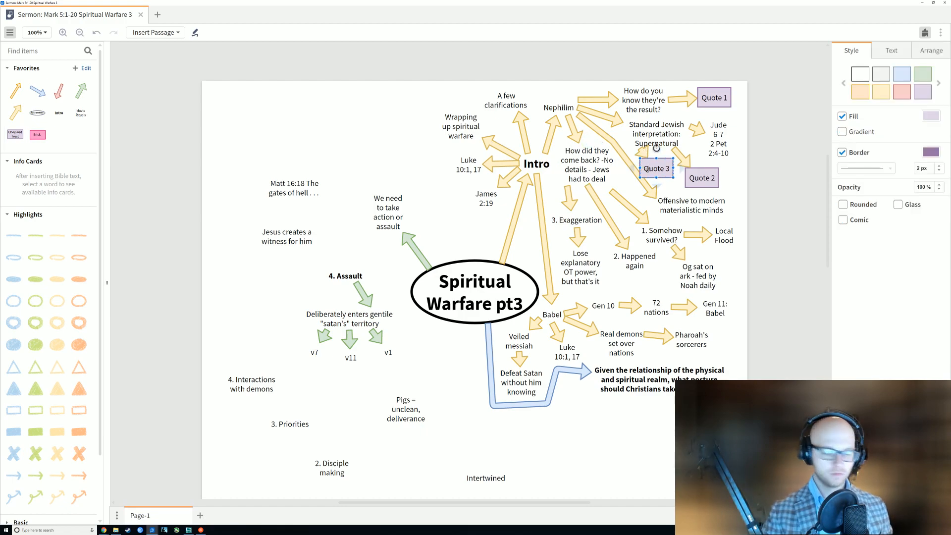
{"action": "left_click_drag", "start_coordinate": [654, 170], "coordinate": [262, 323]}
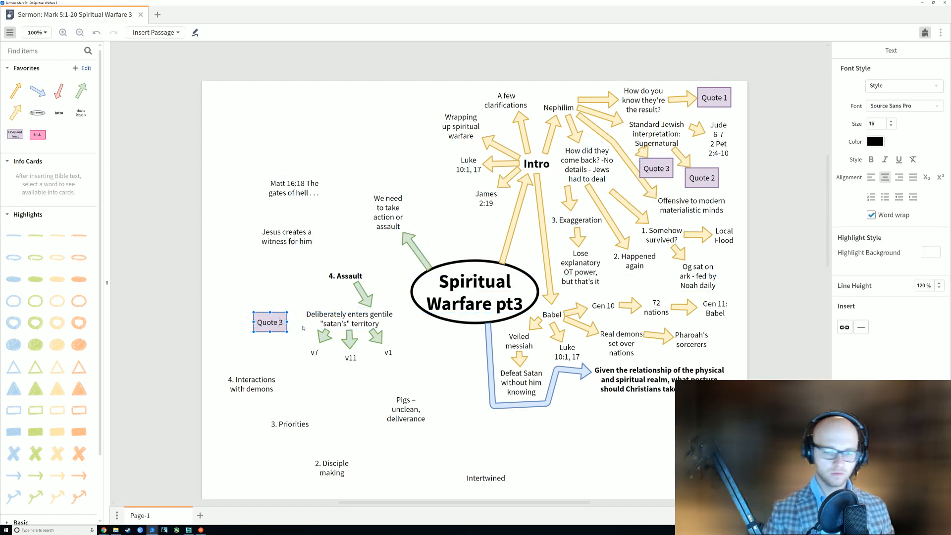
{"action": "key", "text": "BackSpace"}
{"action": "type", "text": "4"}
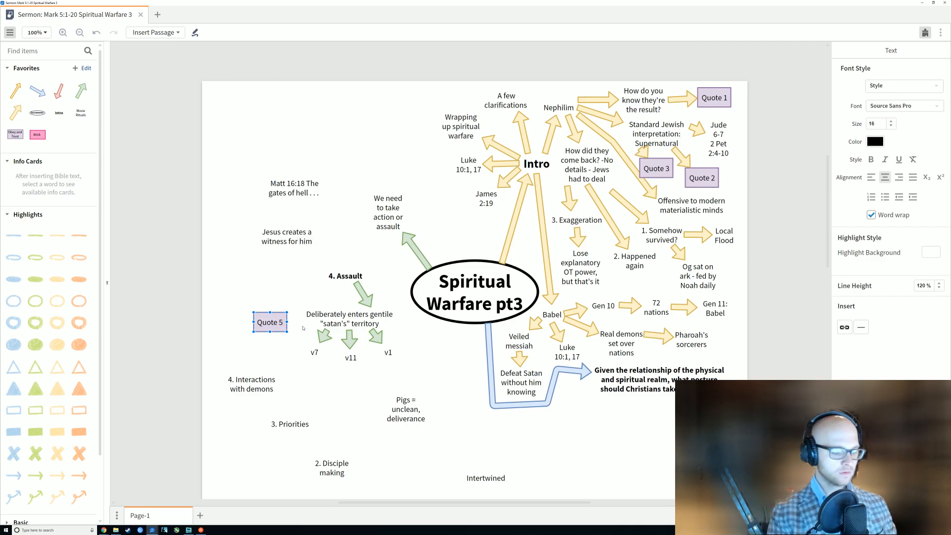
{"action": "left_click", "coordinate": [294, 355]}
{"action": "left_click_drag", "start_coordinate": [277, 322], "coordinate": [260, 330]}
Duplicate the green v7 arrow to connect "Deliberately enters gentile "satan's" territory" to the Quote 4 box, and bring the box closer.
{"action": "left_click", "coordinate": [326, 339]}
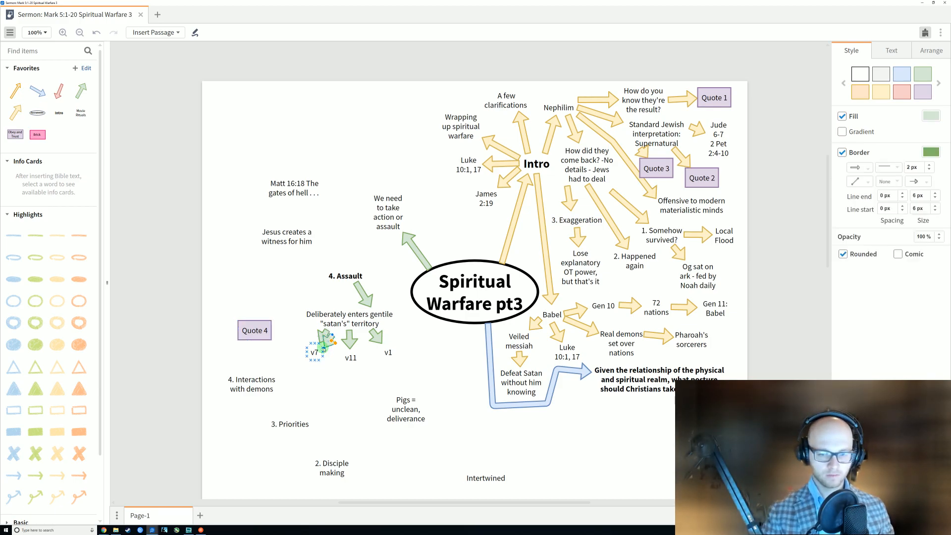
{"action": "left_click", "coordinate": [323, 348]}
{"action": "left_click", "coordinate": [325, 345]}
{"action": "left_click_drag", "start_coordinate": [324, 342], "coordinate": [271, 330]}
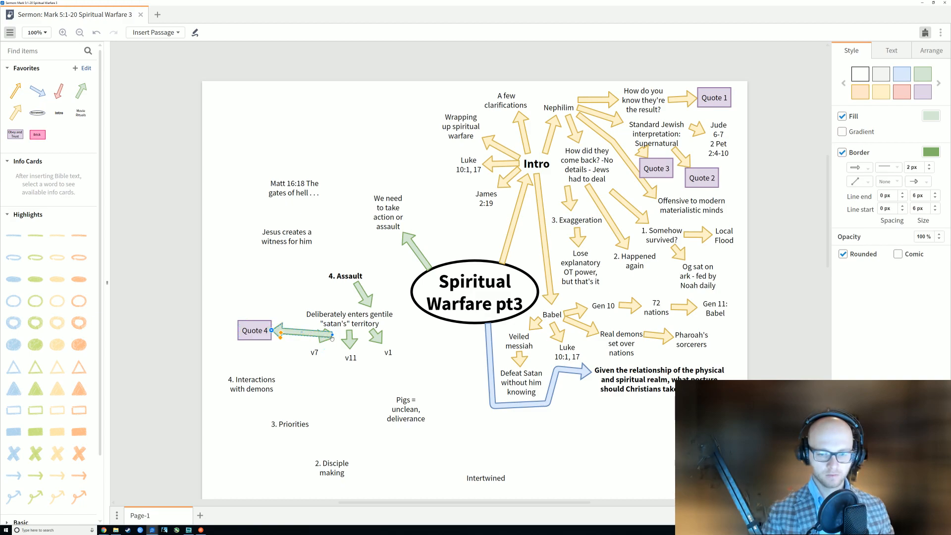
{"action": "left_click_drag", "start_coordinate": [331, 337], "coordinate": [271, 330]}
{"action": "left_click", "coordinate": [258, 350]}
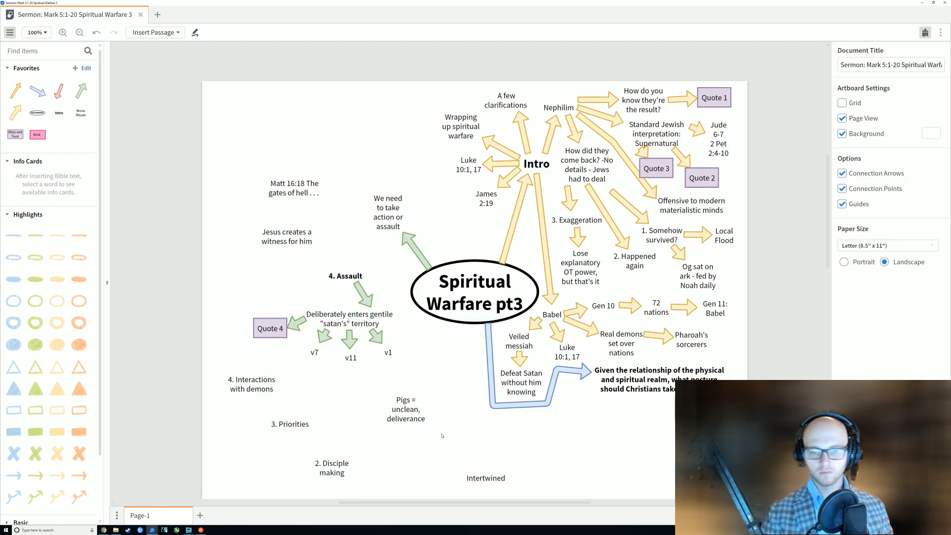
{"action": "scroll", "coordinate": [214, 433], "scroll_direction": "up", "scroll_amount": 1}
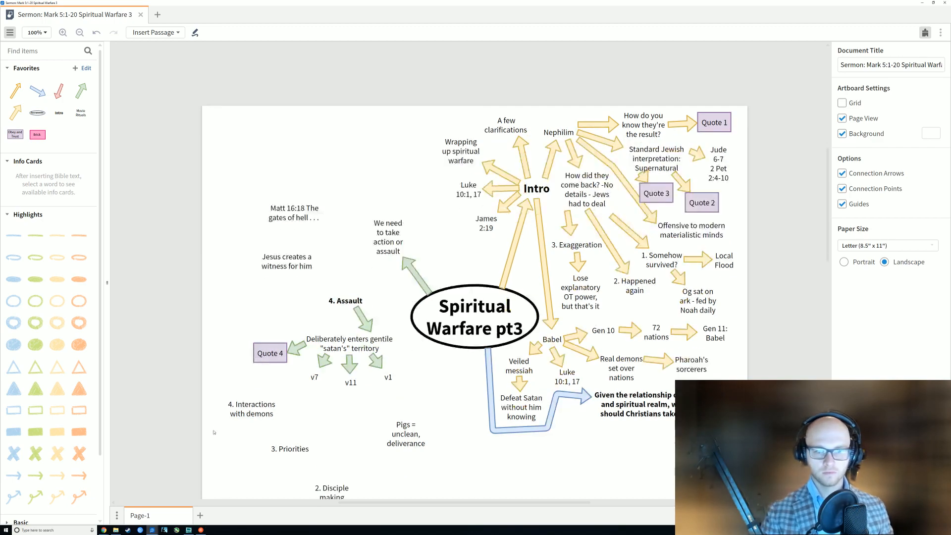
{"action": "scroll", "coordinate": [213, 433], "scroll_direction": "down", "scroll_amount": 1}
{"action": "scroll", "coordinate": [214, 441], "scroll_direction": "down", "scroll_amount": 1}
{"action": "scroll", "coordinate": [214, 441], "scroll_direction": "up", "scroll_amount": 1}
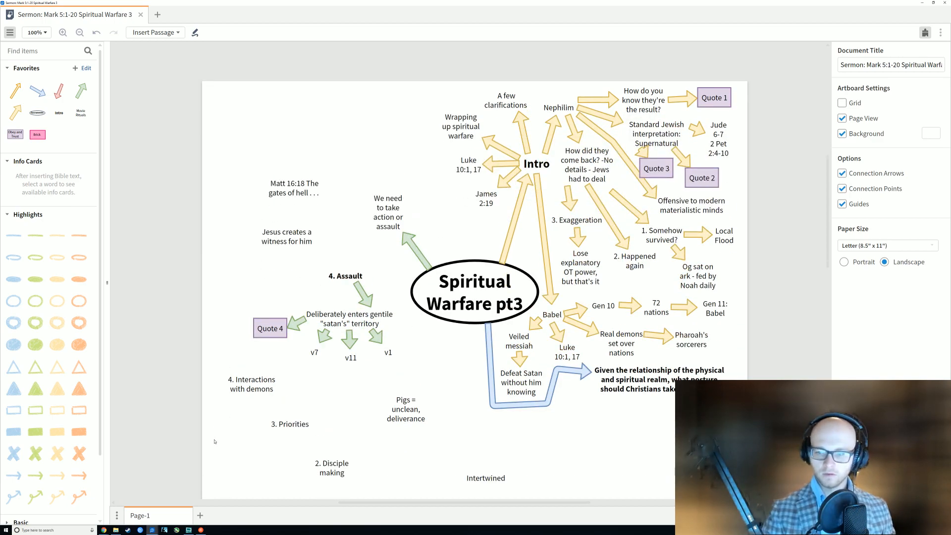
{"action": "scroll", "coordinate": [215, 441], "scroll_direction": "down", "scroll_amount": 1}
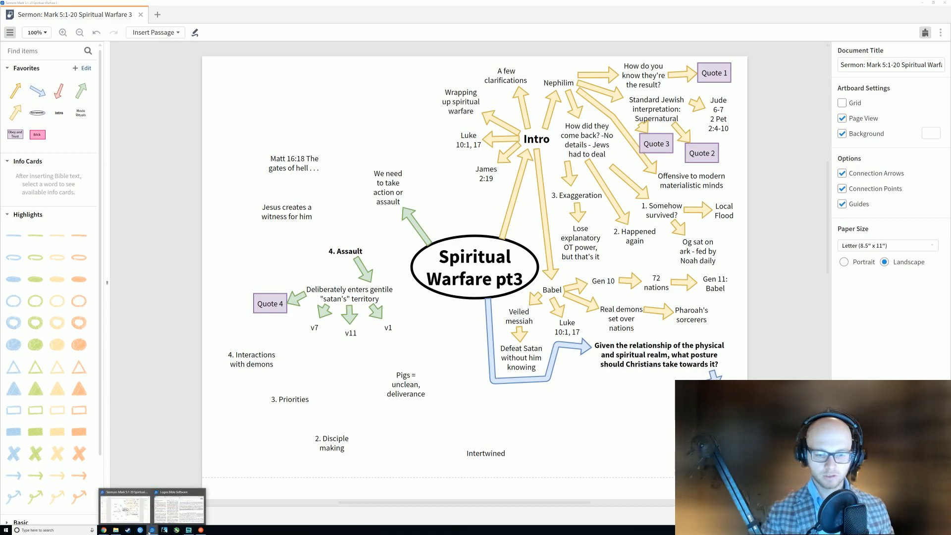
Switch to the Logos notes and read the opening paragraphs of "Jesus vs. the Watcher Spirits (Demons)" about Bashan and the demons' origin.
{"action": "left_click", "coordinate": [179, 505]}
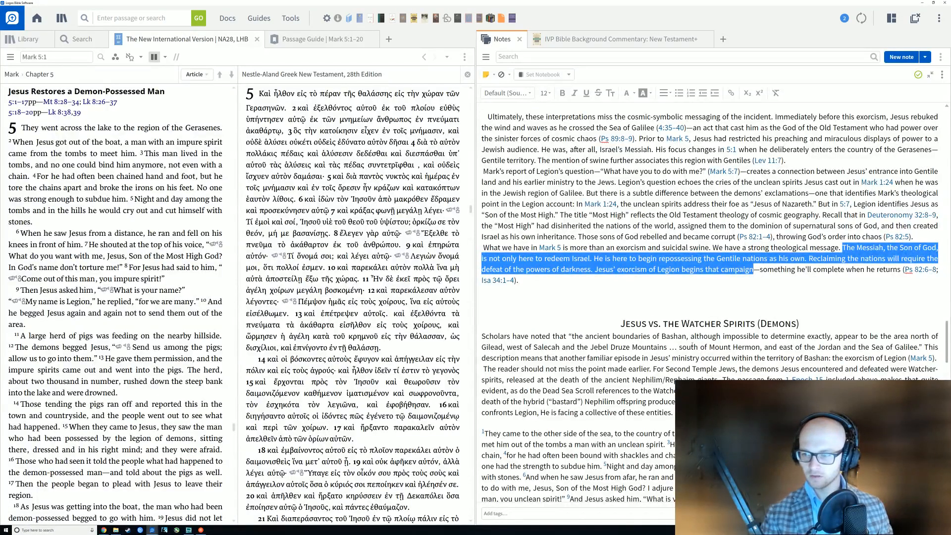
{"action": "left_click", "coordinate": [750, 301]}
{"action": "scroll", "coordinate": [738, 307], "scroll_direction": "down", "scroll_amount": 5}
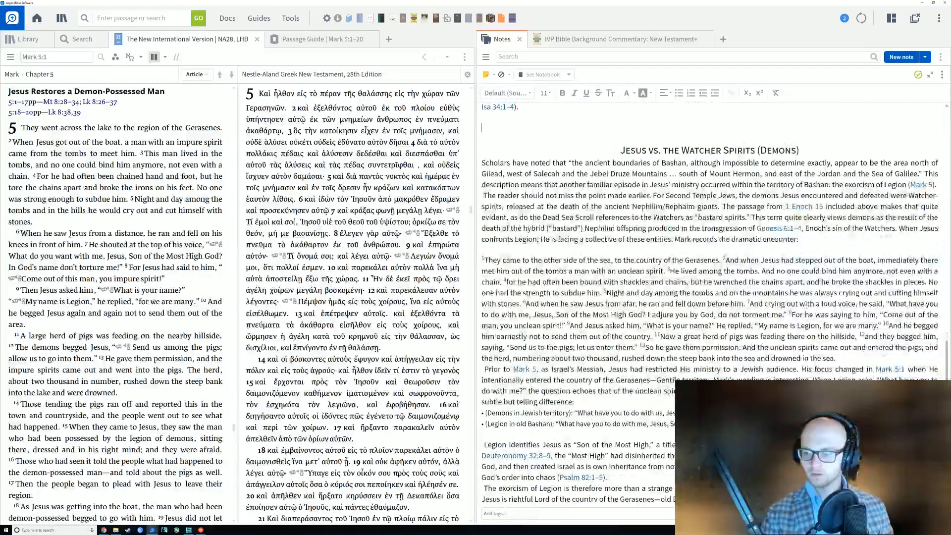
{"action": "scroll", "coordinate": [726, 317], "scroll_direction": "down", "scroll_amount": 3}
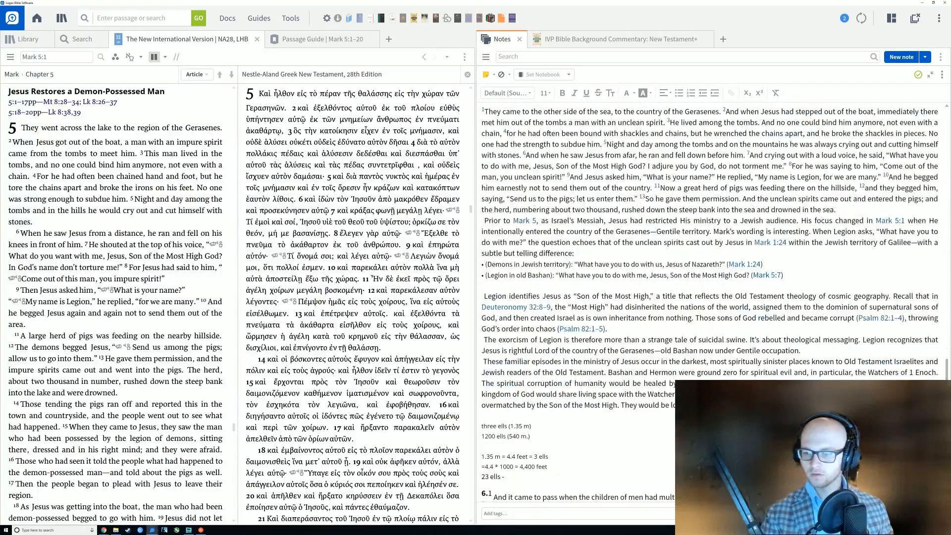
{"action": "scroll", "coordinate": [726, 319], "scroll_direction": "up", "scroll_amount": 5}
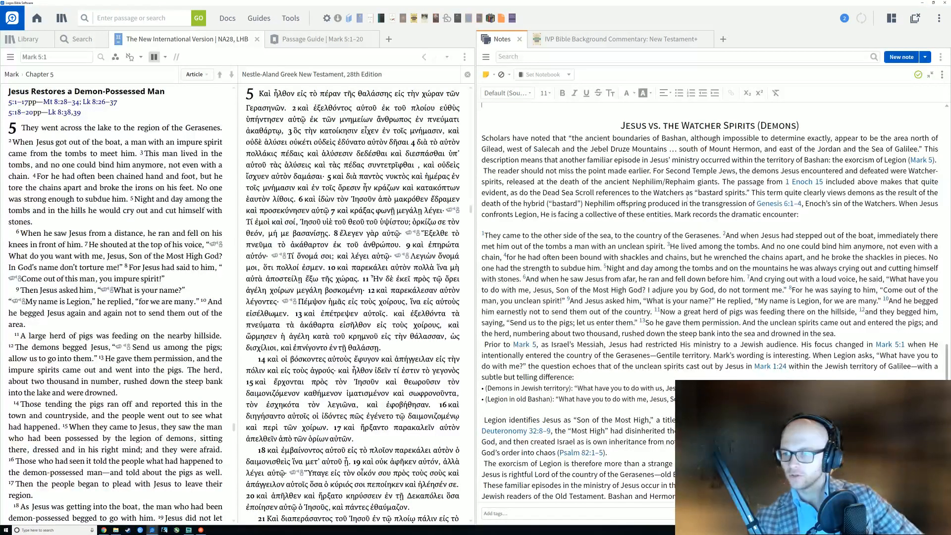
{"action": "left_click_drag", "start_coordinate": [725, 159], "coordinate": [816, 159]}
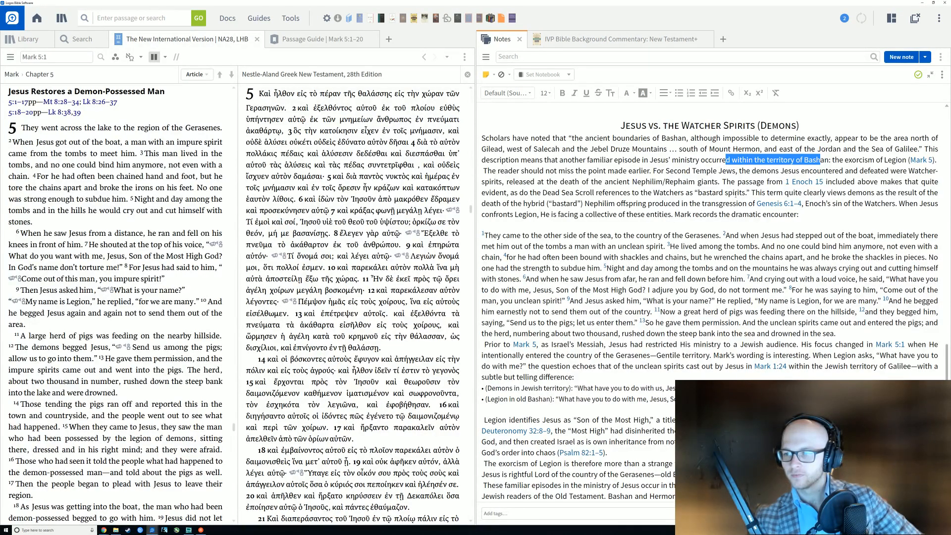
{"action": "left_click_drag", "start_coordinate": [735, 193], "coordinate": [742, 214]}
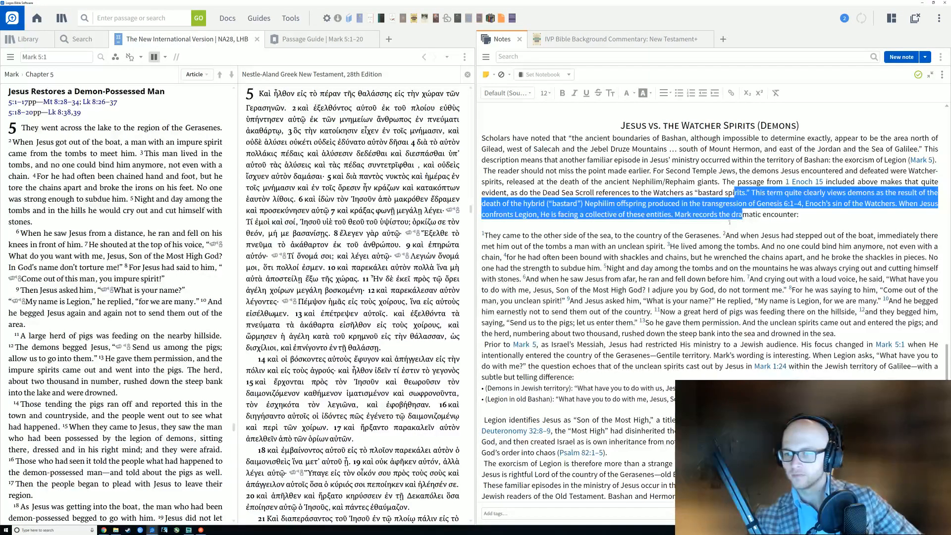
{"action": "left_click", "coordinate": [831, 220]}
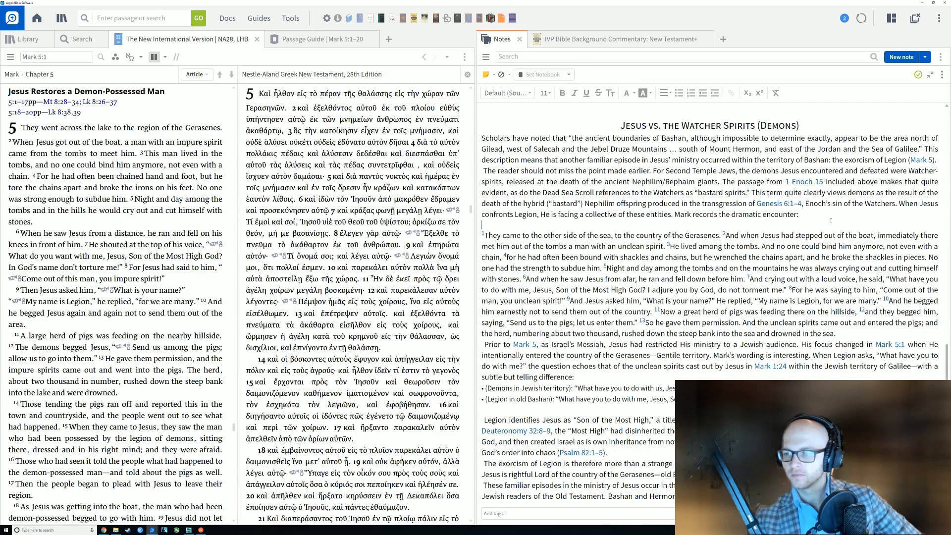
Read the notes comparing the demons' words in Mark 1:24 and Mark 5:7, including the "Son of the Most High" paragraph.
{"action": "scroll", "coordinate": [698, 270], "scroll_direction": "down", "scroll_amount": 3}
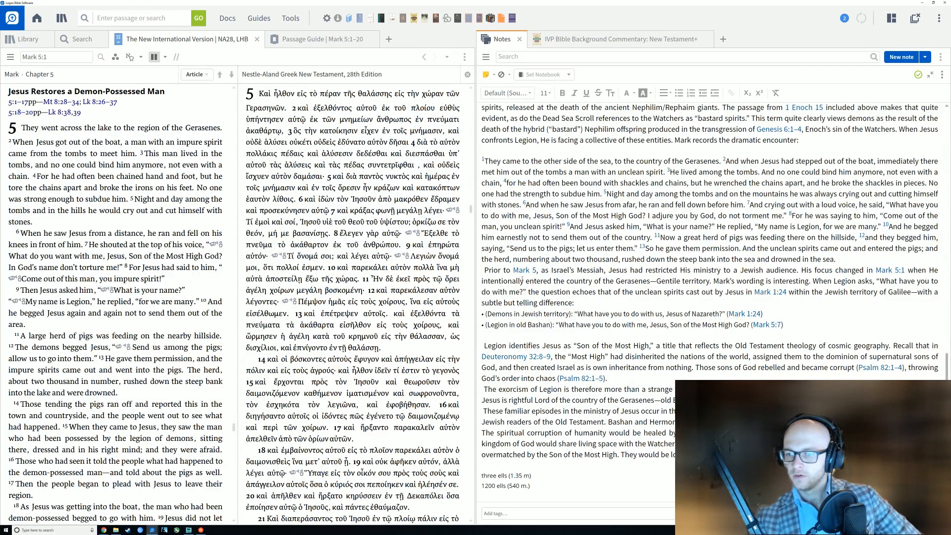
{"action": "left_click_drag", "start_coordinate": [486, 269], "coordinate": [576, 302]}
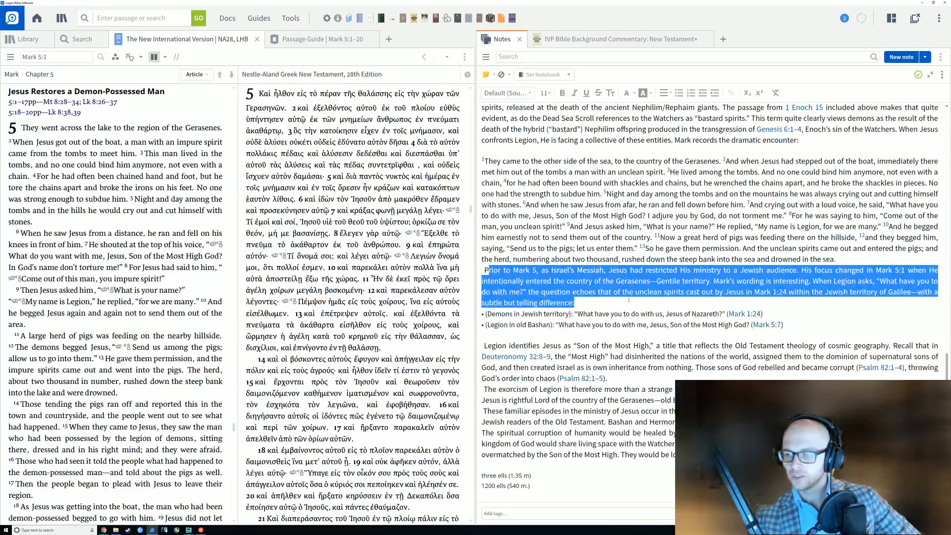
{"action": "left_click", "coordinate": [575, 302]}
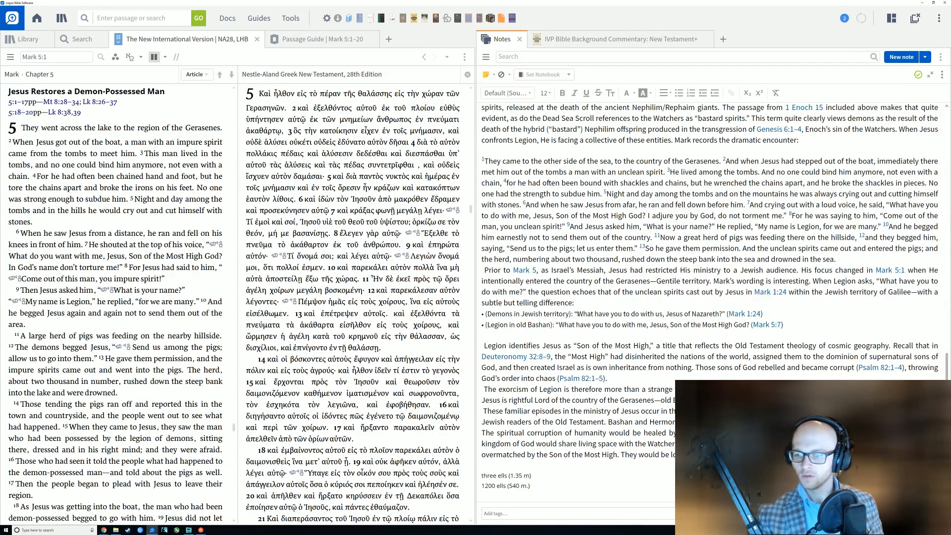
{"action": "left_click_drag", "start_coordinate": [577, 314], "coordinate": [738, 324]}
{"action": "left_click", "coordinate": [706, 339]}
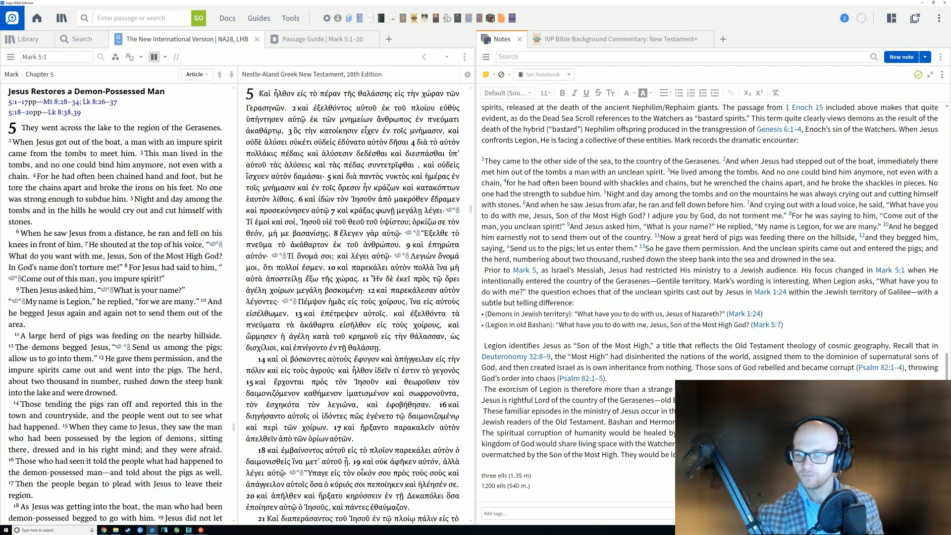
{"action": "scroll", "coordinate": [680, 346], "scroll_direction": "down", "scroll_amount": 2}
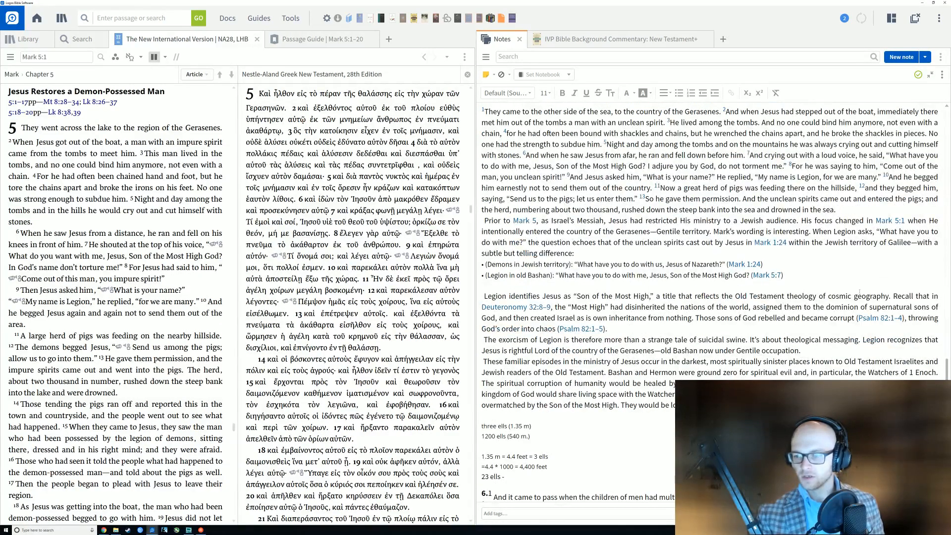
{"action": "triple_click", "coordinate": [859, 291]}
{"action": "key", "text": "Right"}
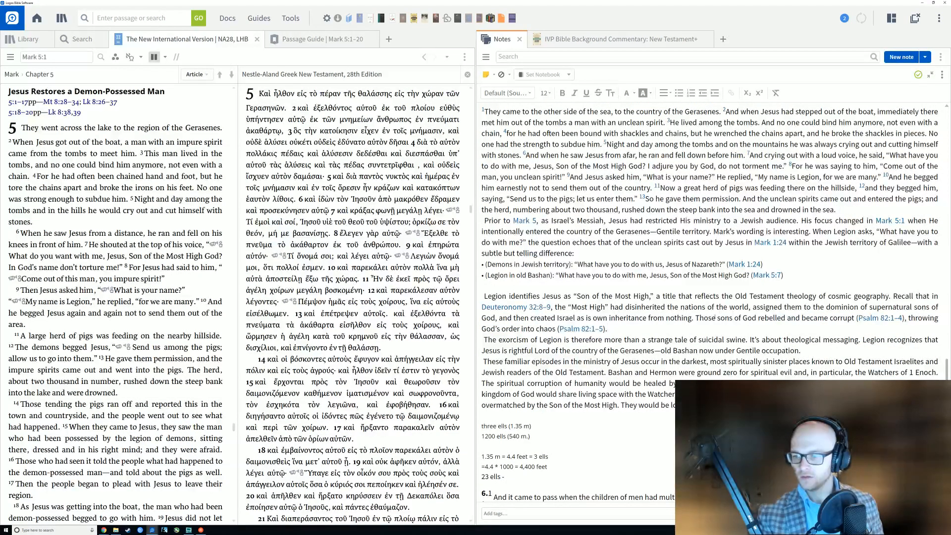
Study the closing paragraph of the Watcher Spirits note about Bashan, Hermon, the cross and the resurrection.
{"action": "scroll", "coordinate": [633, 329], "scroll_direction": "down", "scroll_amount": 1}
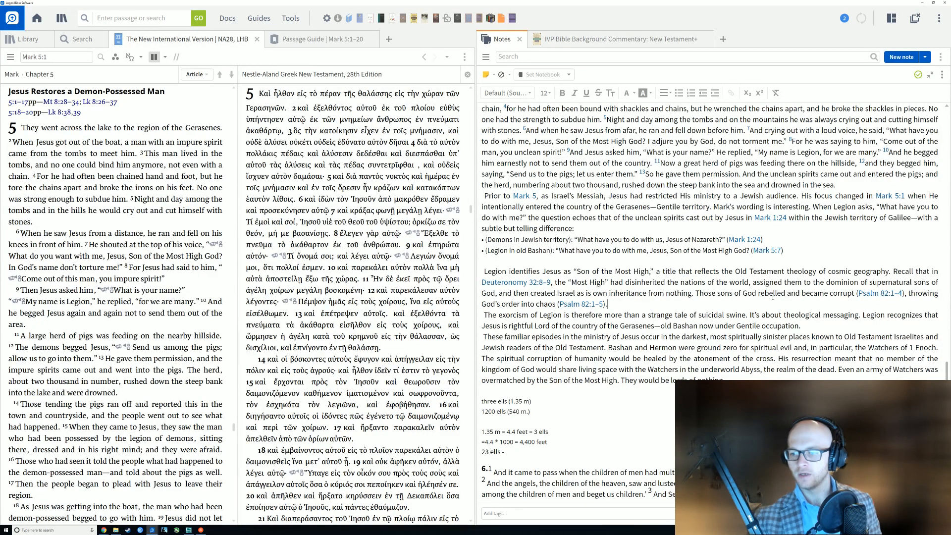
{"action": "scroll", "coordinate": [672, 382], "scroll_direction": "down", "scroll_amount": 2}
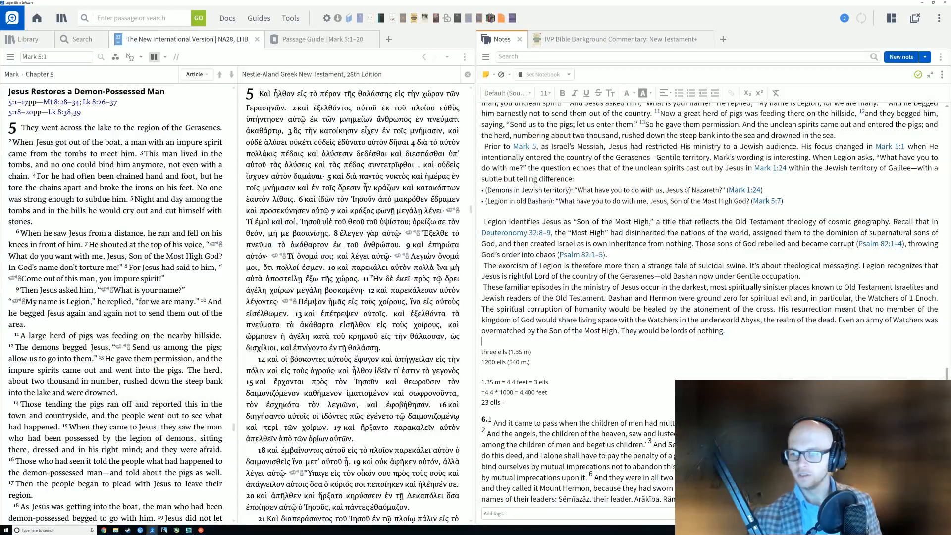
{"action": "left_click_drag", "start_coordinate": [483, 287], "coordinate": [600, 309]}
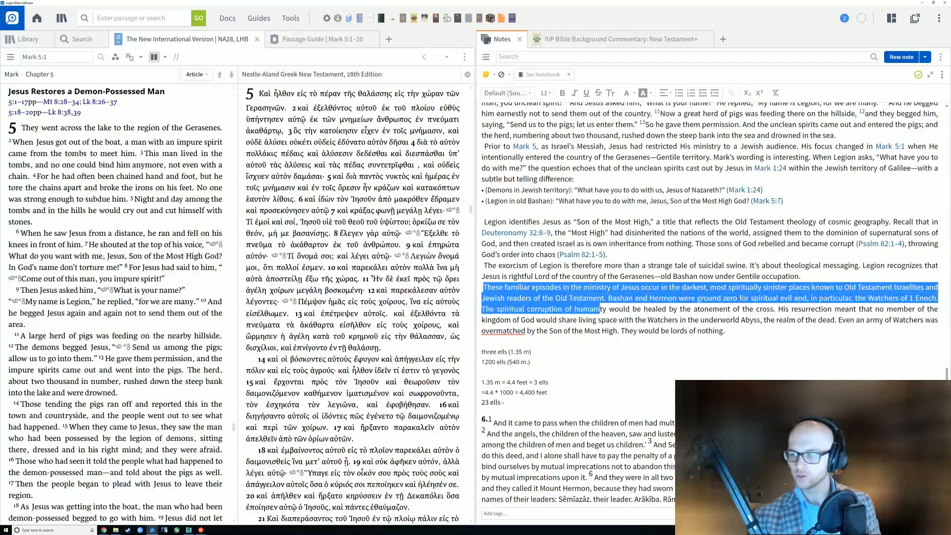
{"action": "left_click", "coordinate": [732, 348]}
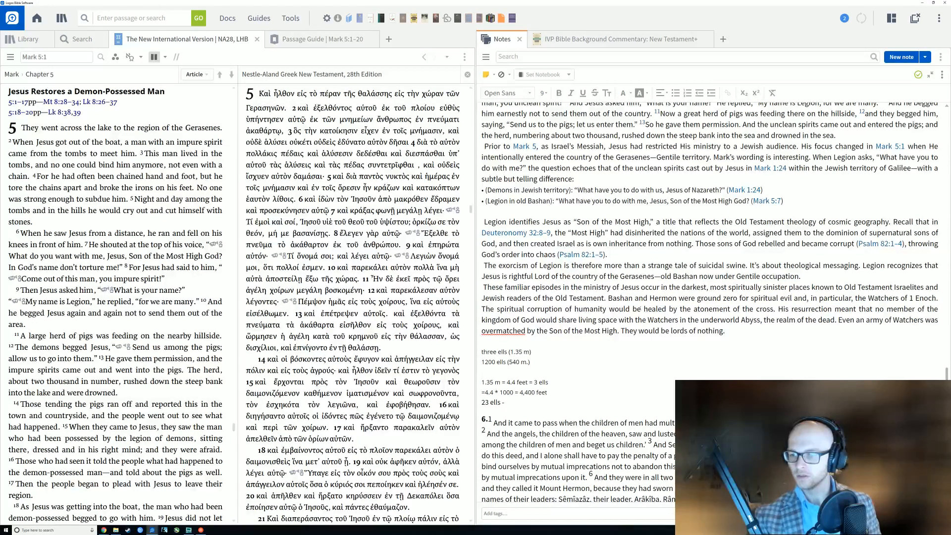
{"action": "left_click_drag", "start_coordinate": [624, 298], "coordinate": [785, 308]}
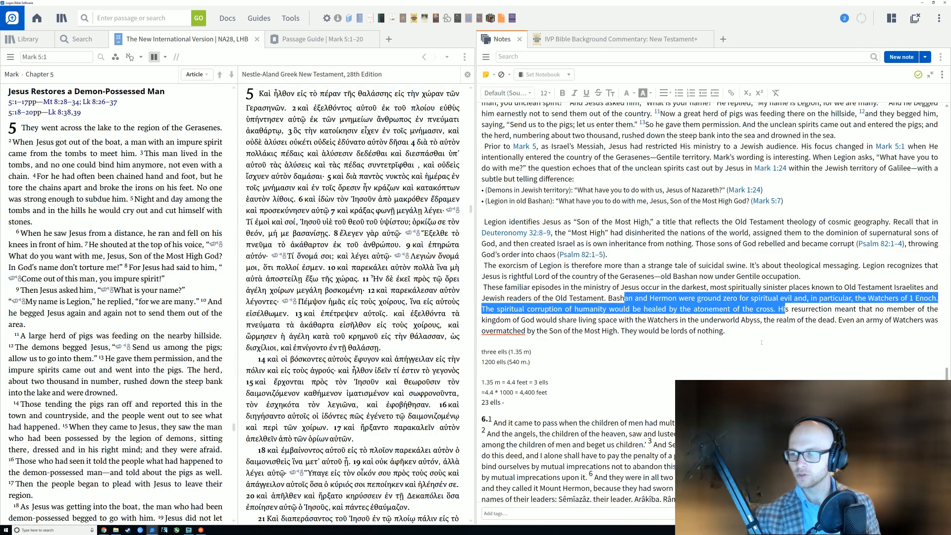
{"action": "left_click_drag", "start_coordinate": [762, 343], "coordinate": [696, 297]}
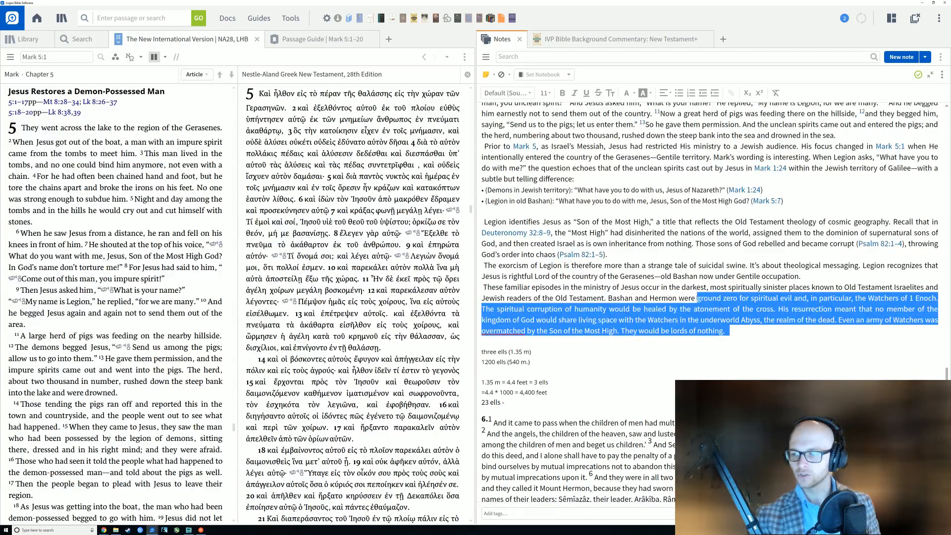
{"action": "left_click", "coordinate": [729, 336]}
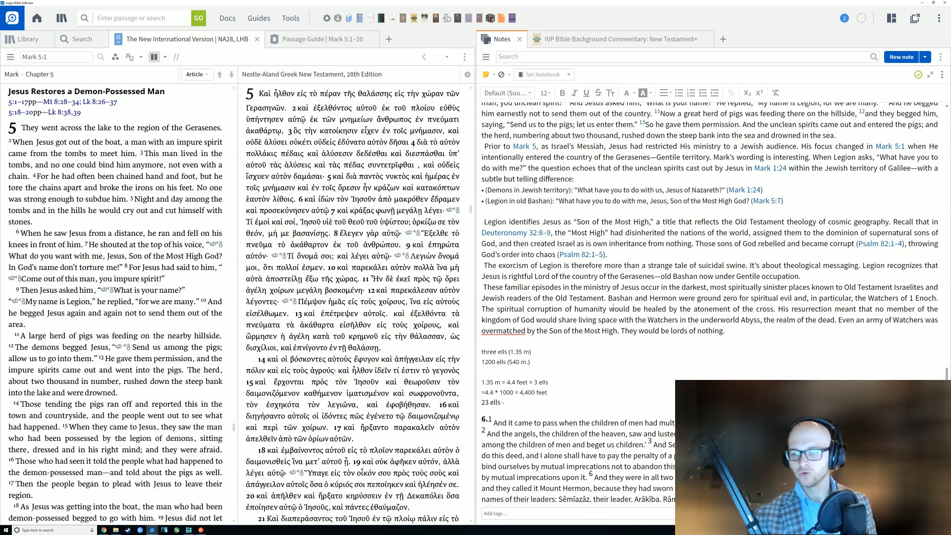
{"action": "mouse_move", "coordinate": [633, 298]}
{"action": "left_mouse_down"}
{"action": "mouse_move", "coordinate": [642, 320]}
{"action": "mouse_move", "coordinate": [659, 309]}
{"action": "mouse_move", "coordinate": [841, 320]}
{"action": "mouse_move", "coordinate": [660, 330]}
{"action": "mouse_move", "coordinate": [662, 309]}
{"action": "mouse_move", "coordinate": [841, 320]}
{"action": "mouse_move", "coordinate": [535, 320]}
{"action": "mouse_move", "coordinate": [686, 320]}
{"action": "mouse_move", "coordinate": [674, 320]}
{"action": "left_mouse_up"}
{"action": "left_click", "coordinate": [652, 329]}
{"action": "left_click", "coordinate": [693, 298]}
{"action": "left_click", "coordinate": [682, 309]}
{"action": "left_click", "coordinate": [670, 349]}
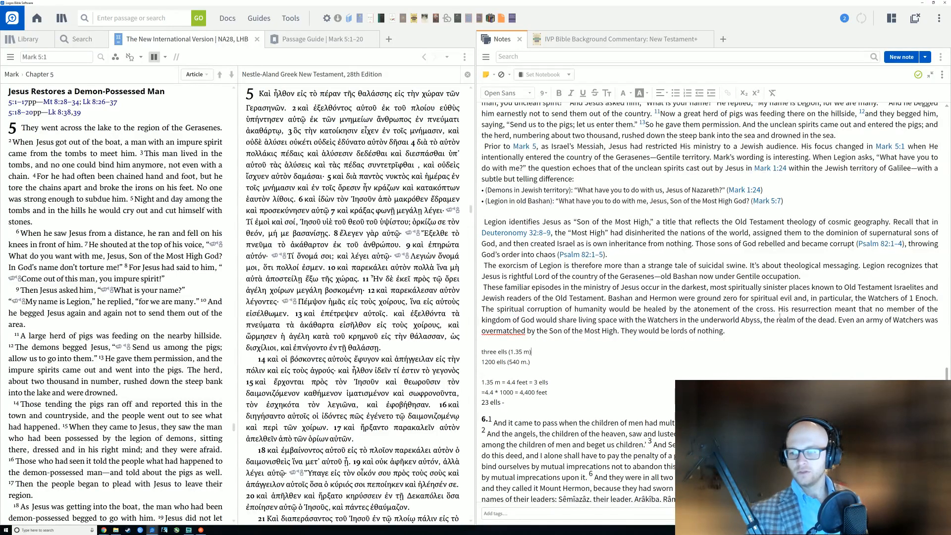
Reread the note's sentences on the atonement of the cross and the Watchers in the underworld Abyss, plus the preceding Legion paragraphs.
{"action": "left_click_drag", "start_coordinate": [747, 298], "coordinate": [686, 320]}
{"action": "left_click", "coordinate": [736, 353]}
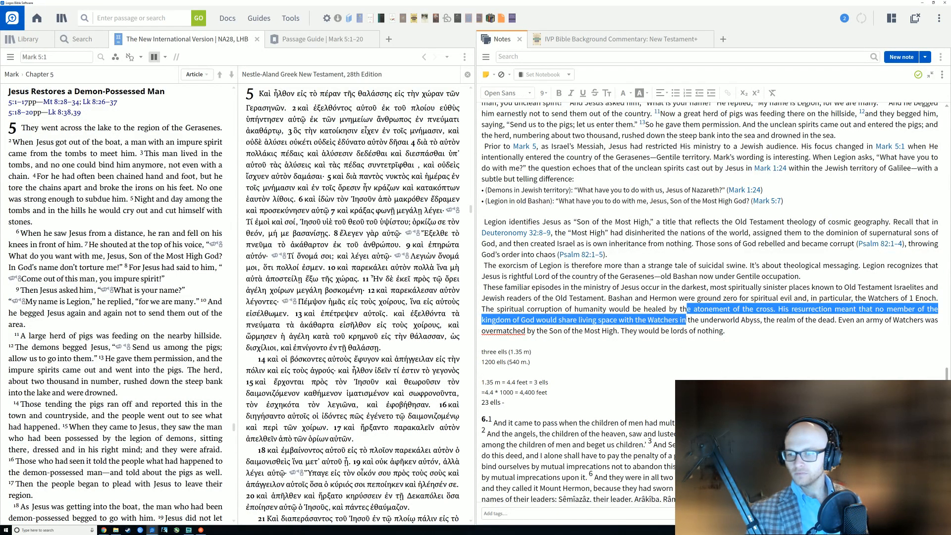
{"action": "left_click", "coordinate": [727, 311]}
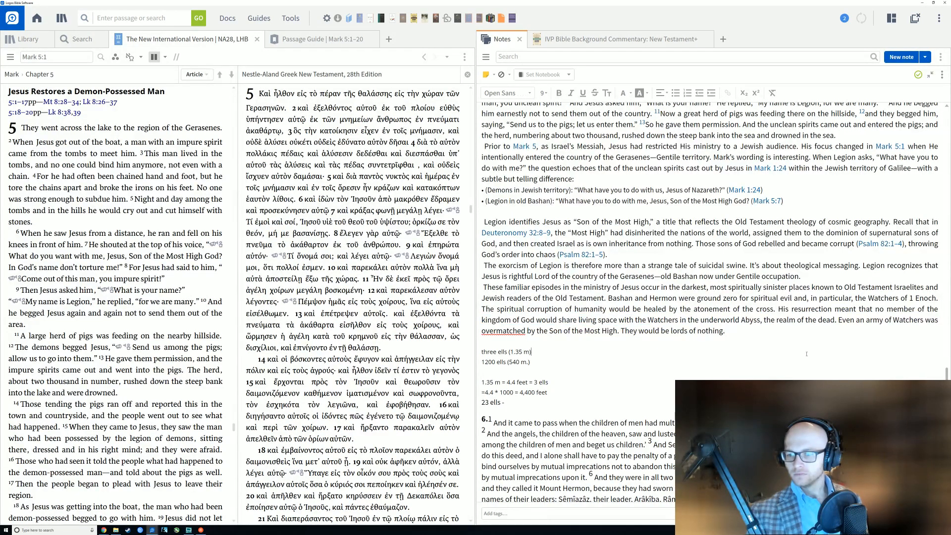
{"action": "left_click_drag", "start_coordinate": [725, 298], "coordinate": [729, 319]}
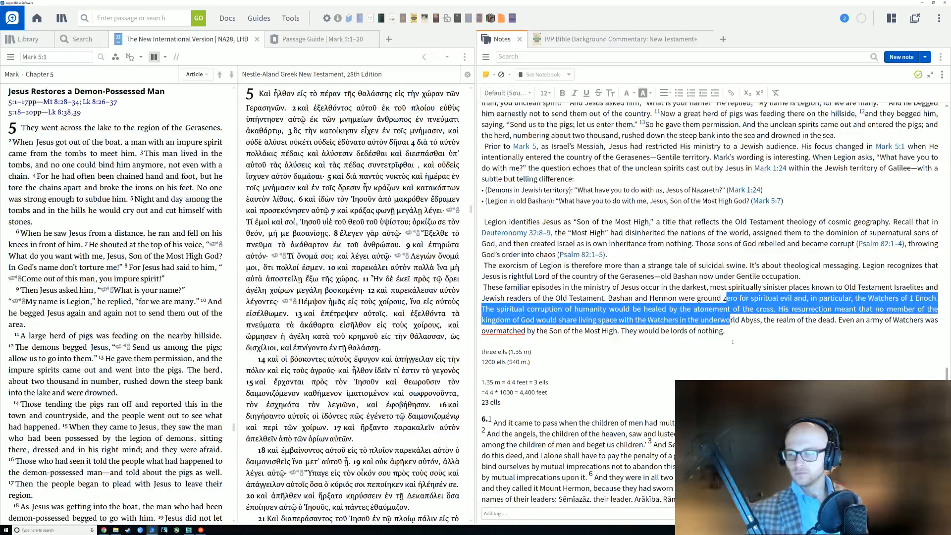
{"action": "left_click", "coordinate": [787, 363]}
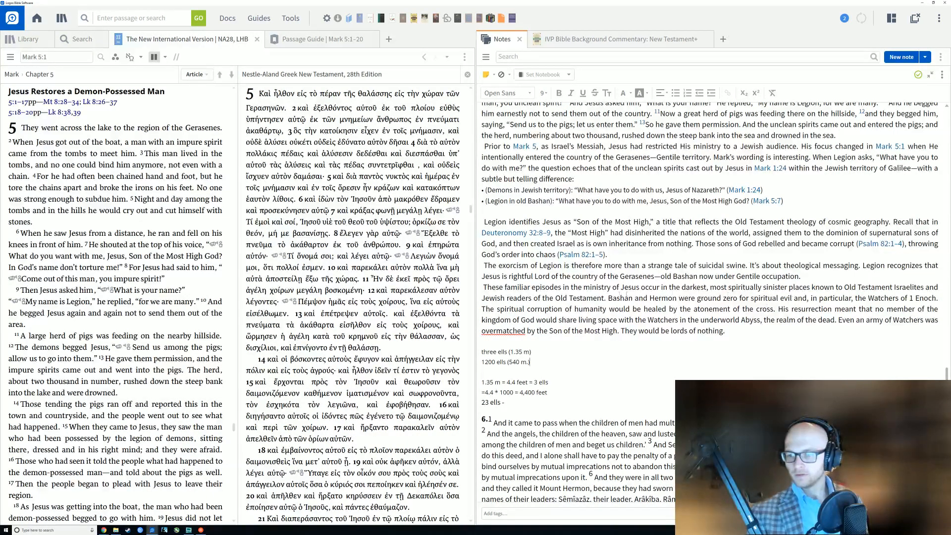
{"action": "scroll", "coordinate": [621, 322], "scroll_direction": "up", "scroll_amount": 1}
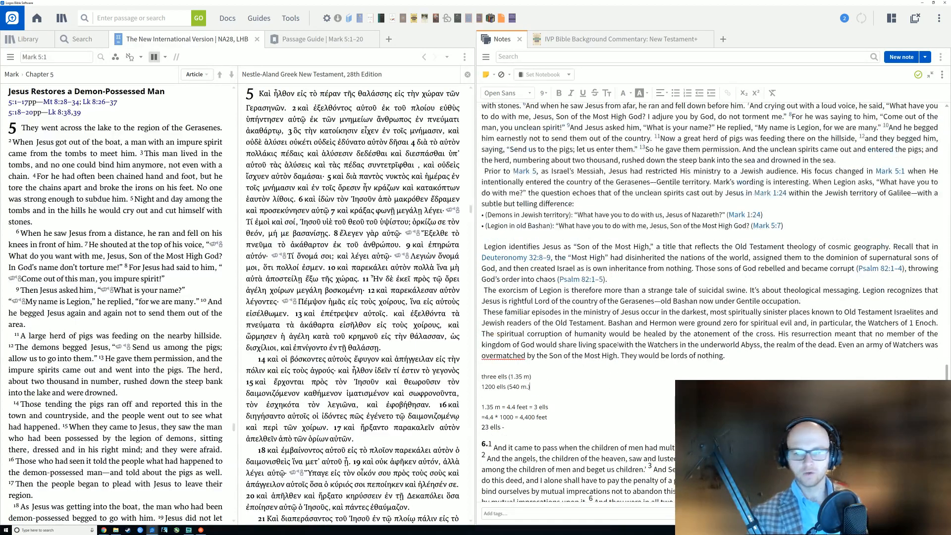
{"action": "scroll", "coordinate": [618, 344], "scroll_direction": "up", "scroll_amount": 2}
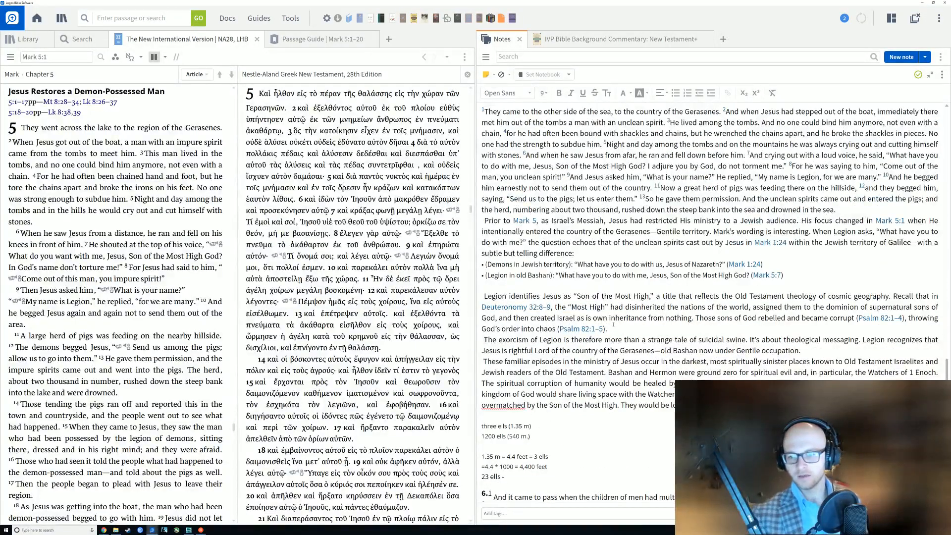
{"action": "scroll", "coordinate": [613, 325], "scroll_direction": "down", "scroll_amount": 1}
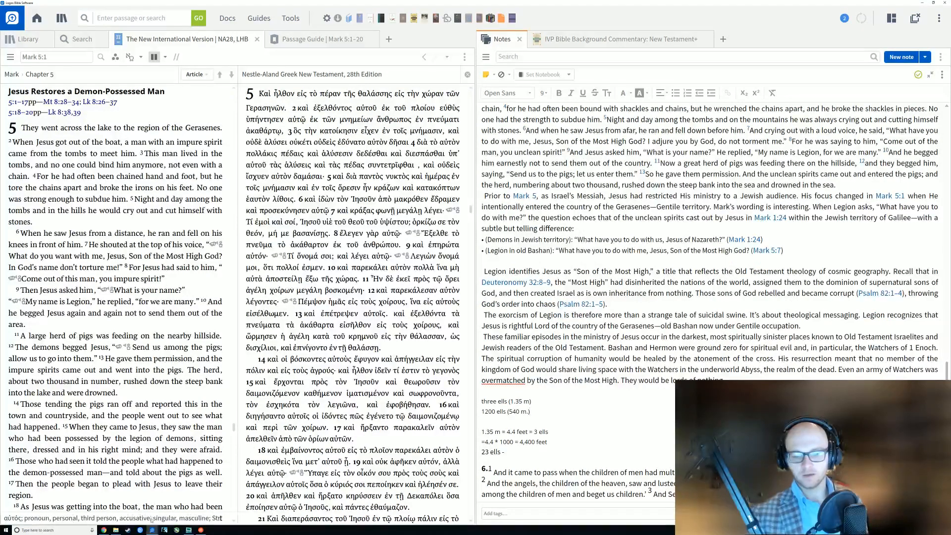
Switch to the sermon canvas and review the v11 and v1 points under "Deliberately enters gentile "satan's" territory".
{"action": "mouse_move", "coordinate": [157, 528]}
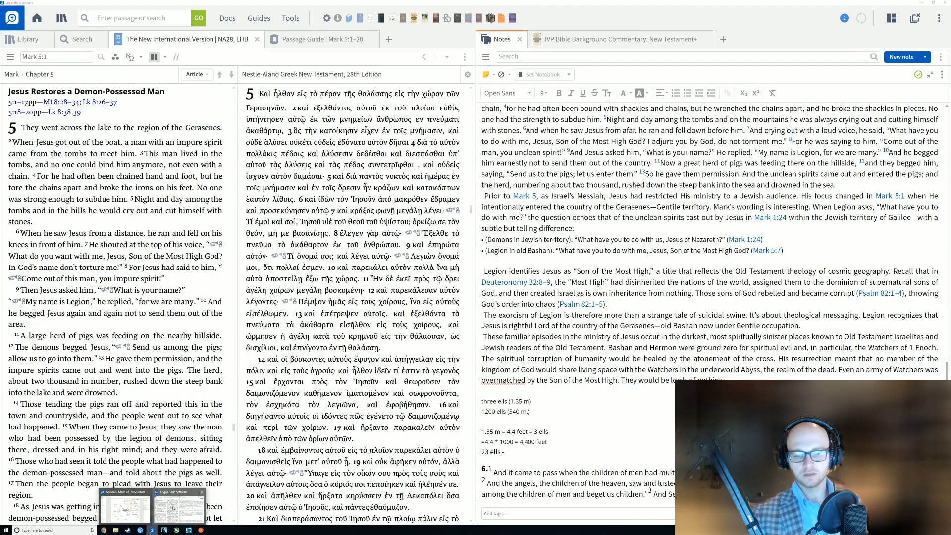
{"action": "left_click", "coordinate": [124, 507]}
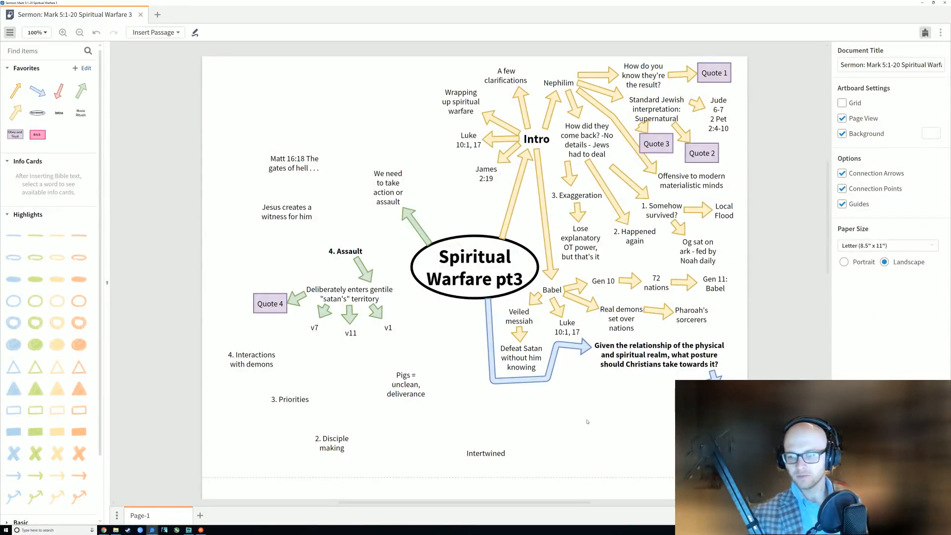
{"action": "left_click", "coordinate": [333, 432]}
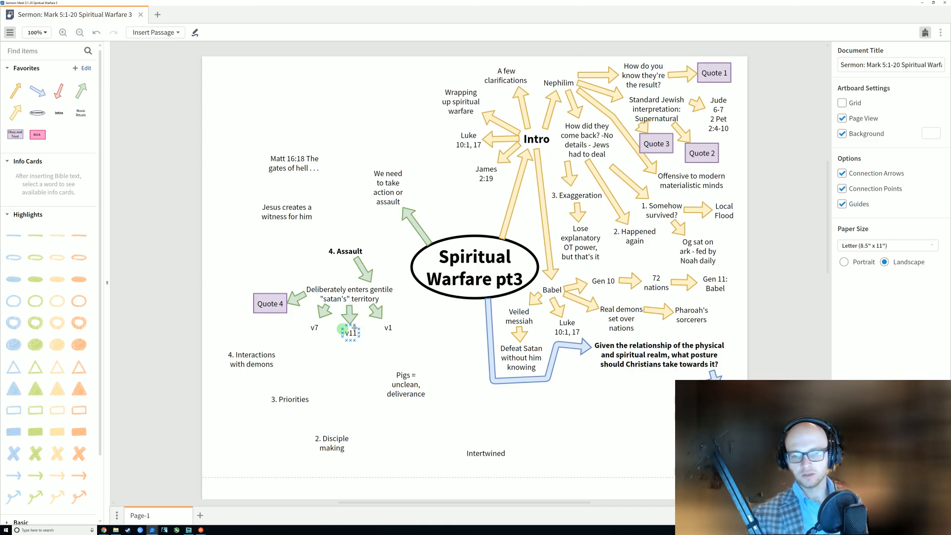
{"action": "left_click", "coordinate": [379, 323]}
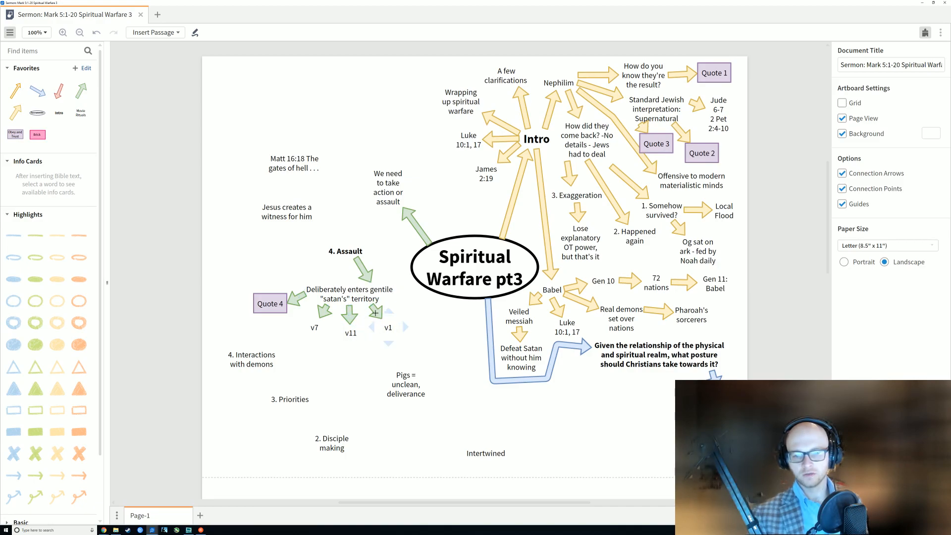
{"action": "left_click", "coordinate": [380, 327]}
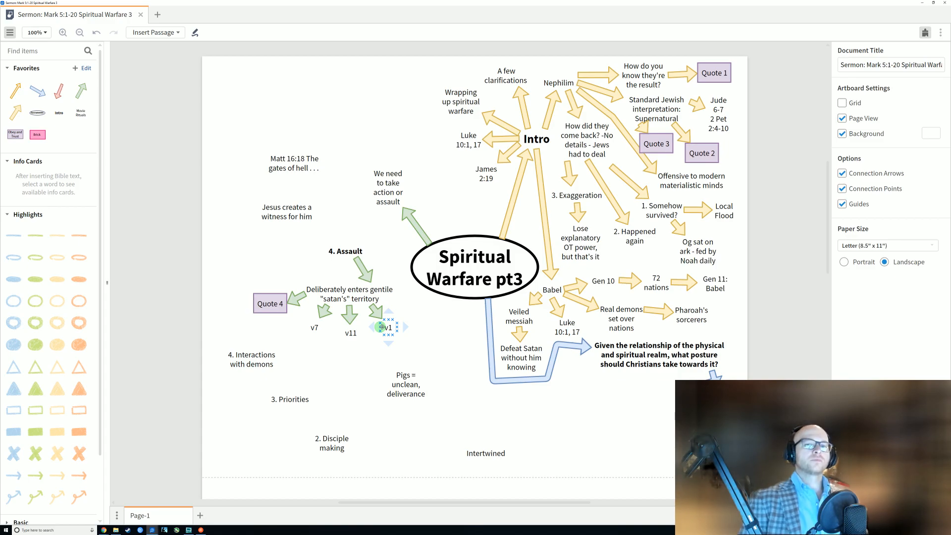
Return to the Logos notes and reread what they say about Bashan, including its boundaries in the opening Watcher Spirits paragraph.
{"action": "mouse_move", "coordinate": [152, 530]}
{"action": "left_click", "coordinate": [179, 507]}
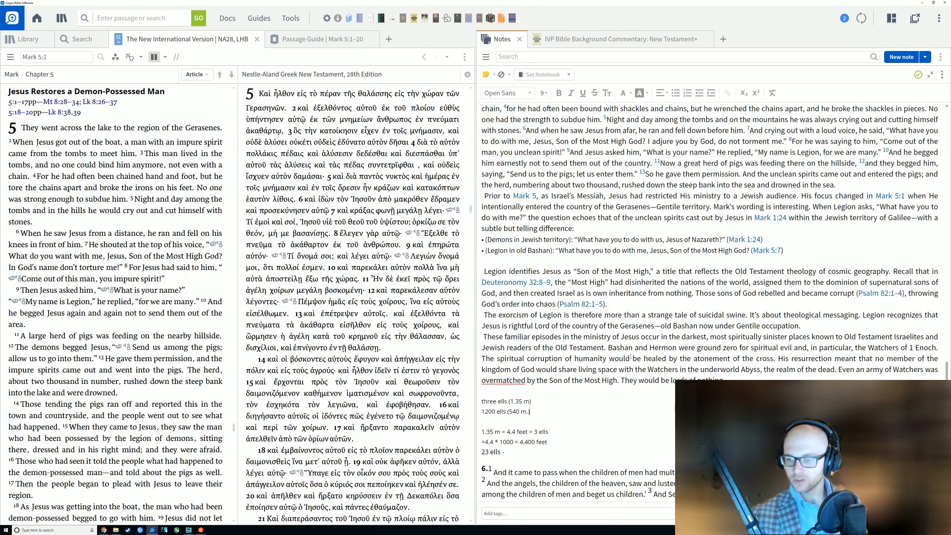
{"action": "left_click_drag", "start_coordinate": [606, 348], "coordinate": [634, 347]}
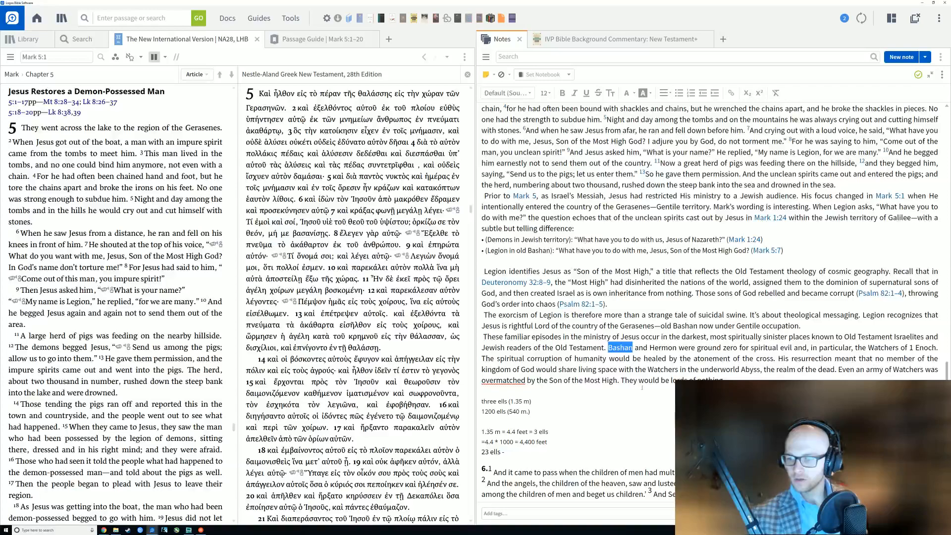
{"action": "left_click", "coordinate": [650, 410]}
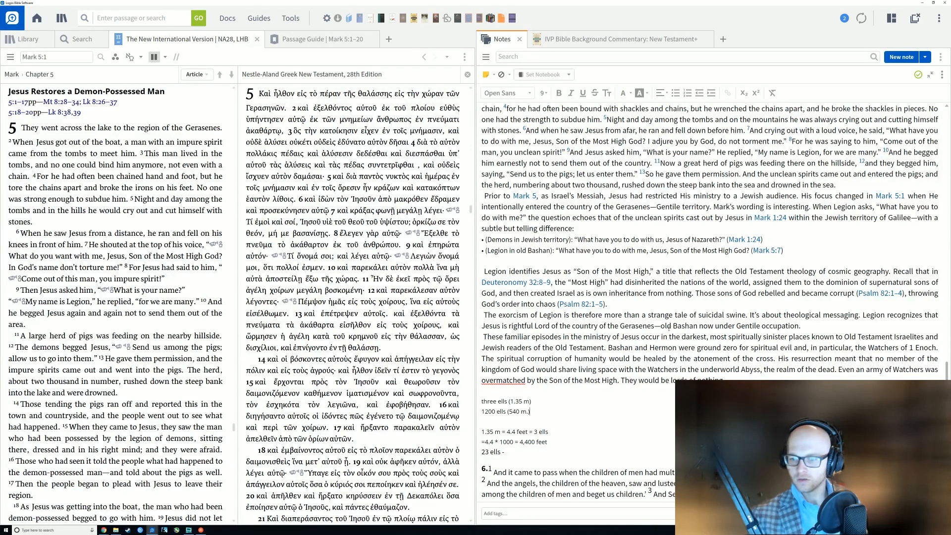
{"action": "scroll", "coordinate": [659, 349], "scroll_direction": "up", "scroll_amount": 4}
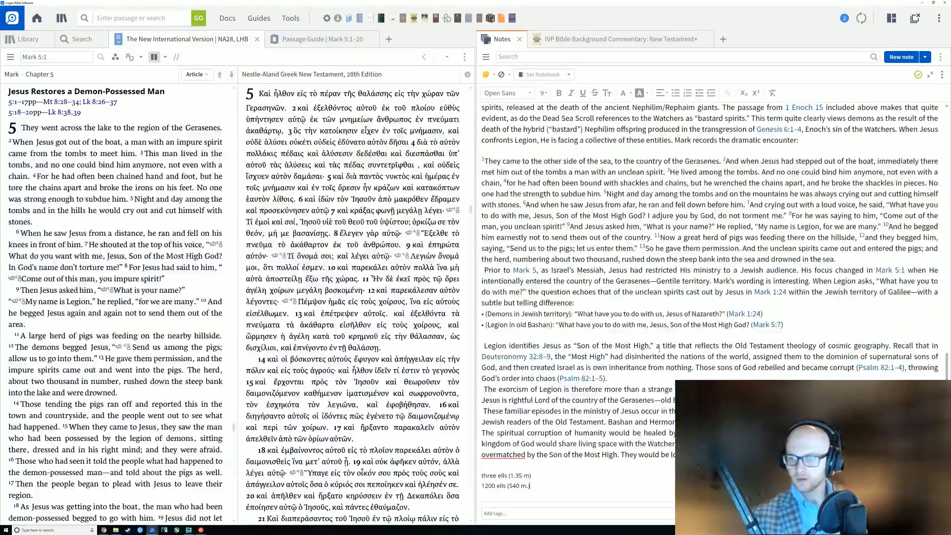
{"action": "scroll", "coordinate": [658, 349], "scroll_direction": "up", "scroll_amount": 2}
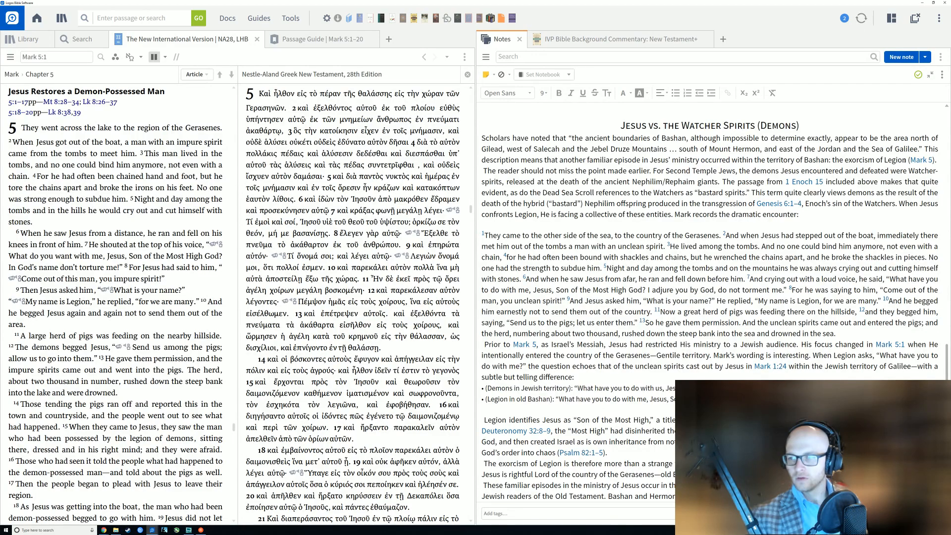
{"action": "left_click_drag", "start_coordinate": [906, 159], "coordinate": [500, 138]}
{"action": "left_click", "coordinate": [500, 139]}
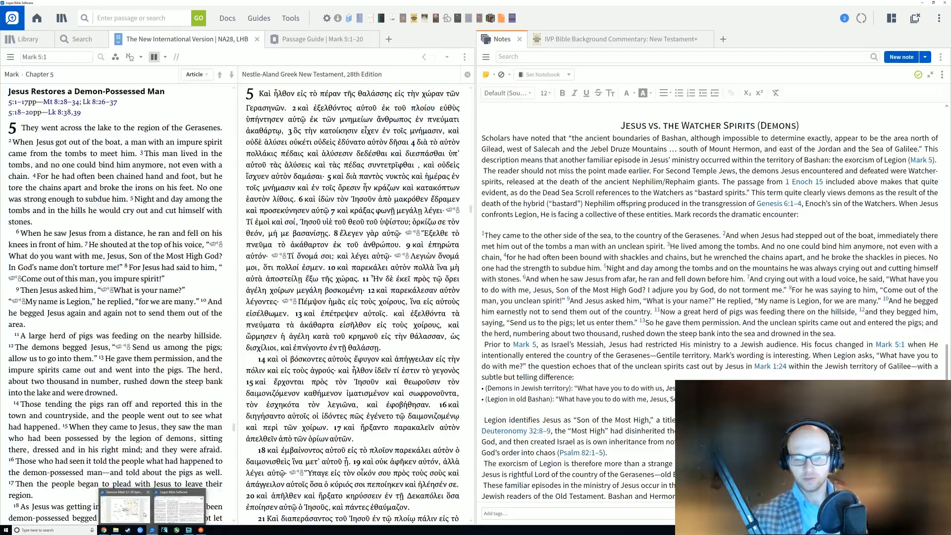
Glance at the sermon canvas, return to the Logos library window and close the IVP Bible Background Commentary.
{"action": "left_click", "coordinate": [143, 505]}
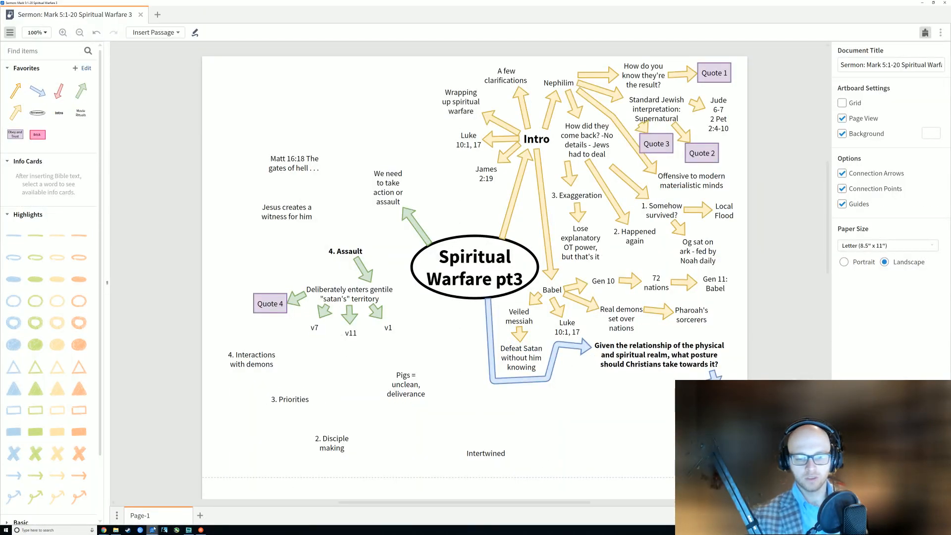
{"action": "mouse_move", "coordinate": [155, 526]}
{"action": "left_click", "coordinate": [178, 506]}
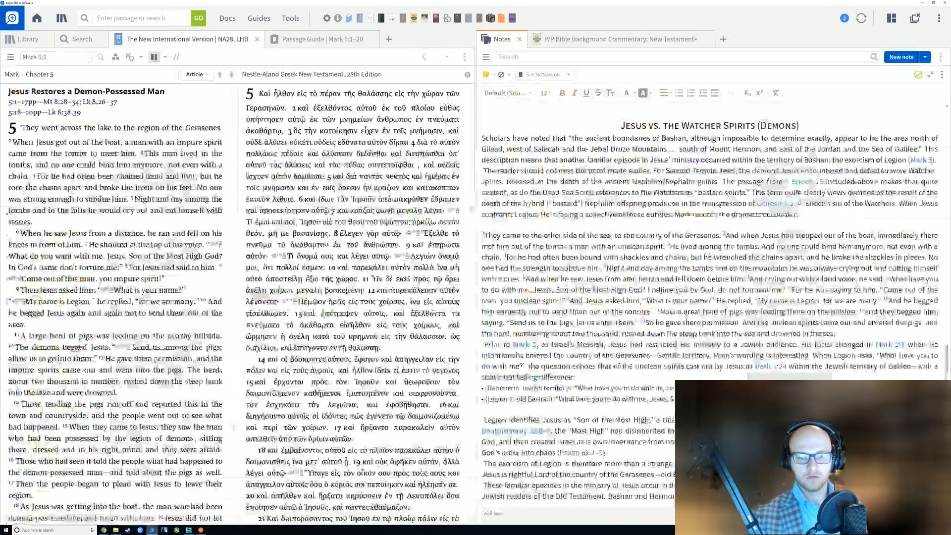
{"action": "left_click", "coordinate": [627, 39]}
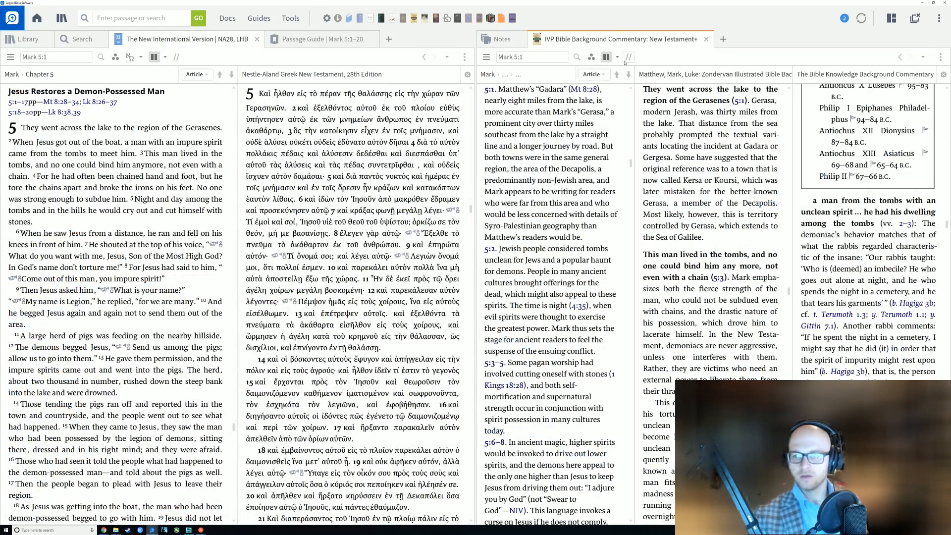
{"action": "left_click", "coordinate": [706, 39]}
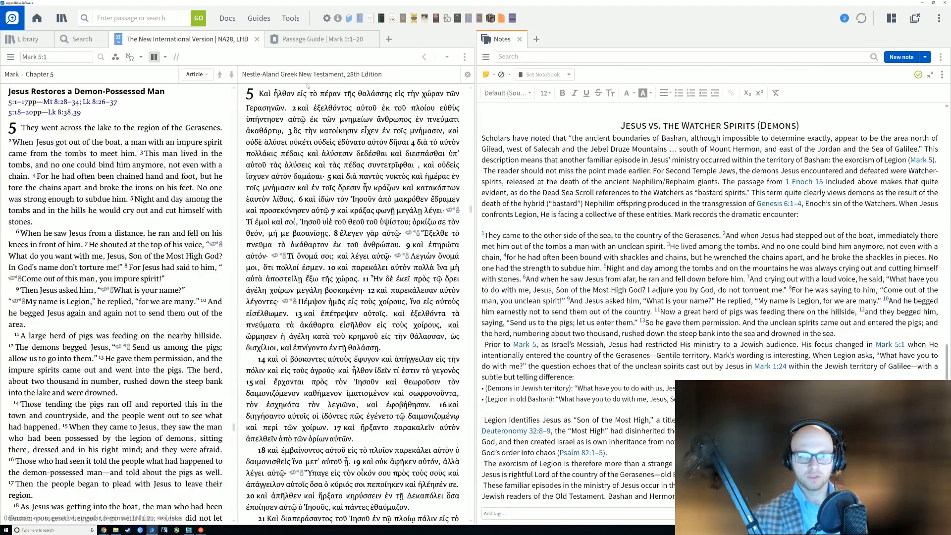
From the Mark 5:1–20 Passage Guide, open The Homilies of Saint Jerome, Volume 2 (Homilies 60–96) in the pane beside the guide.
{"action": "left_click", "coordinate": [198, 115]}
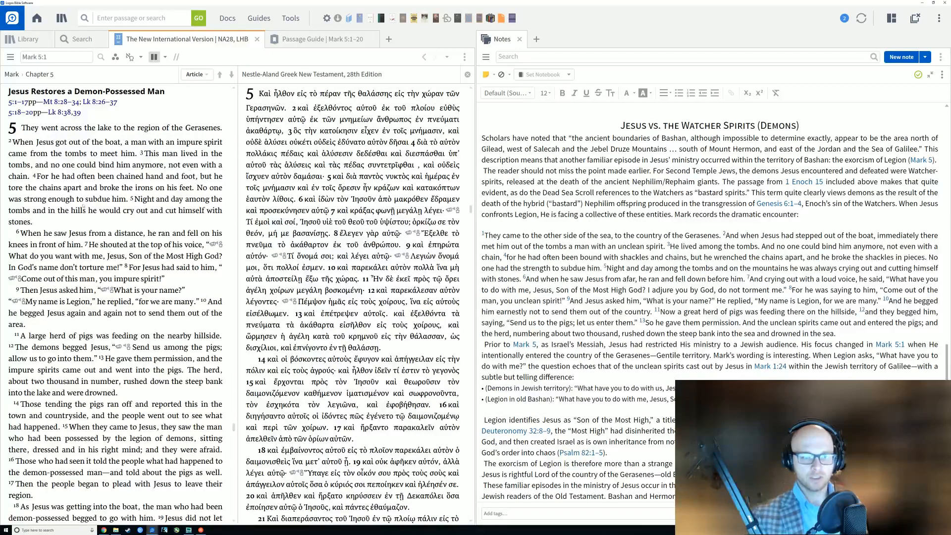
{"action": "key", "text": "ctrl+Tab"}
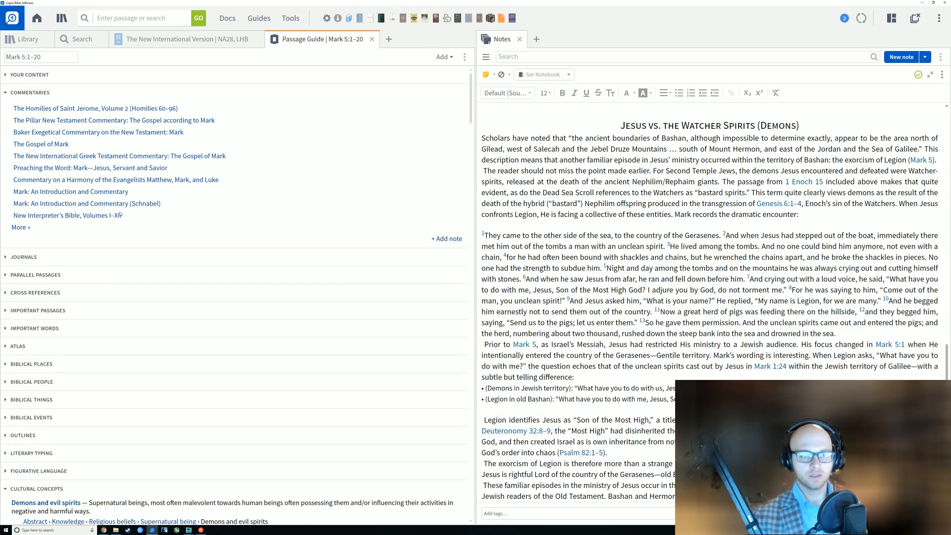
{"action": "mouse_move", "coordinate": [85, 112]}
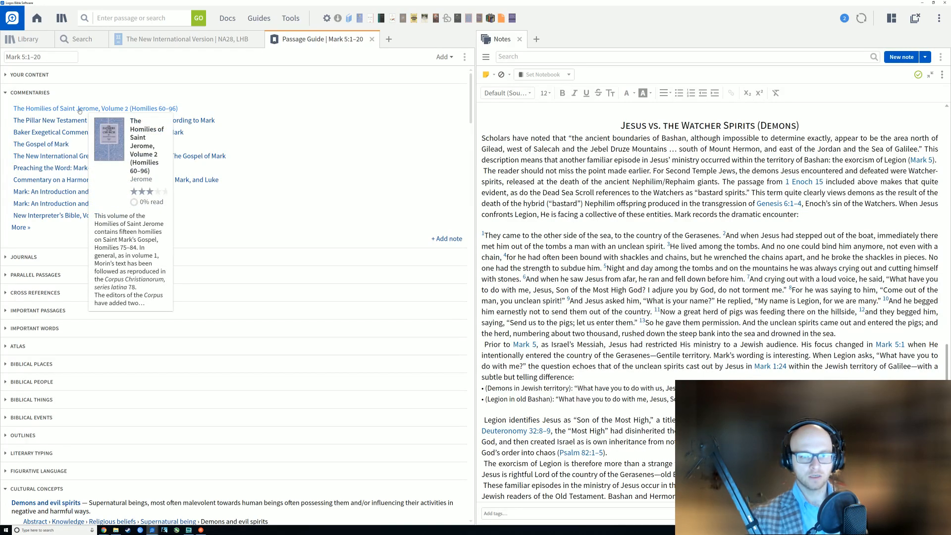
{"action": "left_click_drag", "start_coordinate": [85, 111], "coordinate": [500, 39]}
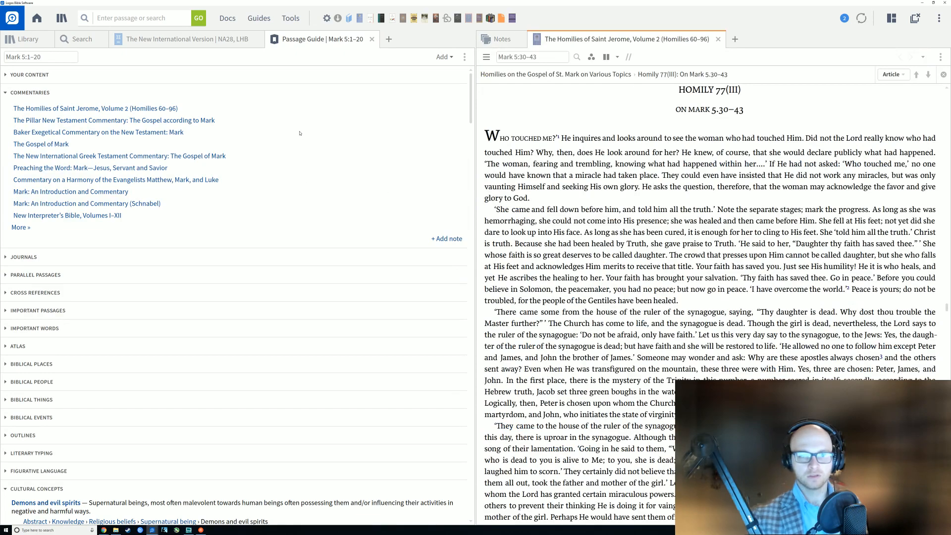
Open the library's resource prioritization list and look through the preferred resources around The Fathers of the Church series.
{"action": "left_click", "coordinate": [28, 40]}
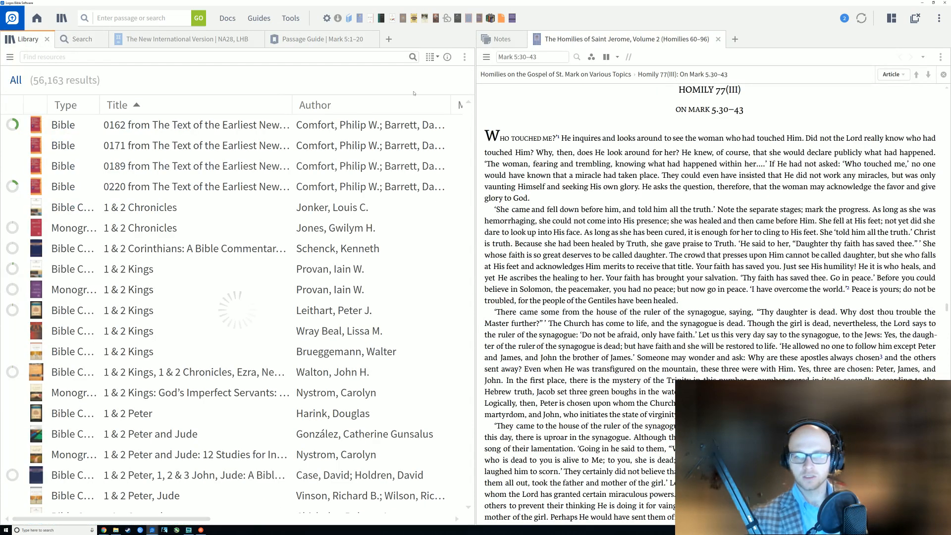
{"action": "left_click", "coordinate": [465, 58]}
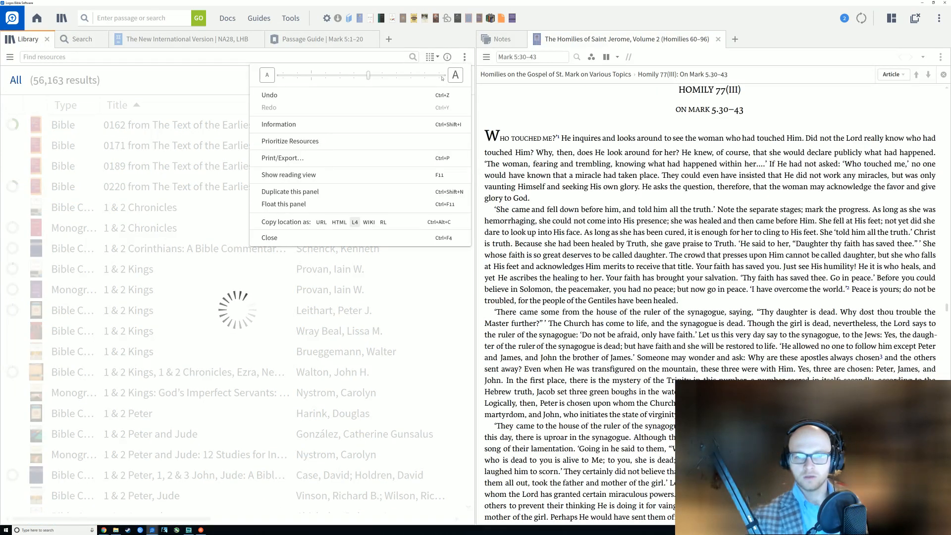
{"action": "key", "text": "Escape"}
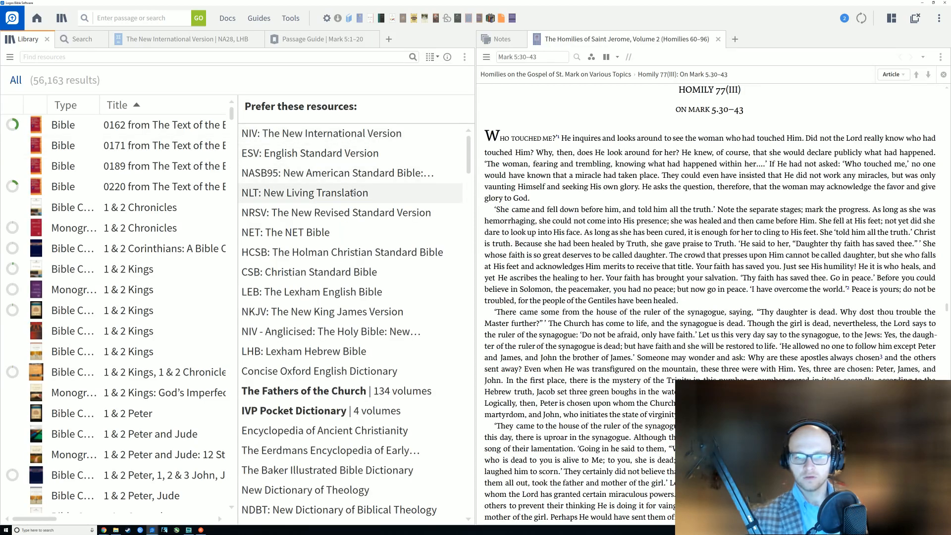
{"action": "scroll", "coordinate": [358, 256], "scroll_direction": "down", "scroll_amount": 4}
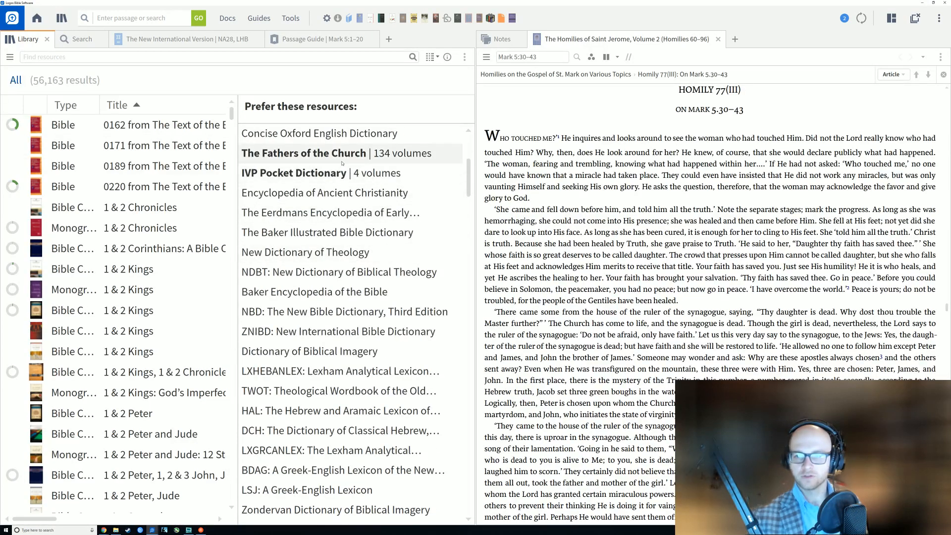
{"action": "scroll", "coordinate": [357, 218], "scroll_direction": "up", "scroll_amount": 4}
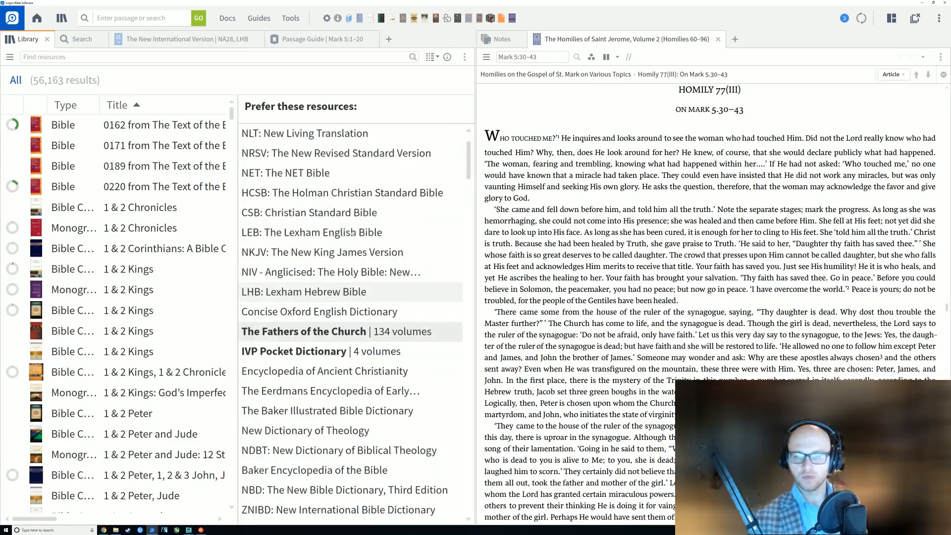
{"action": "left_click", "coordinate": [465, 57]}
{"action": "left_click", "coordinate": [207, 84]}
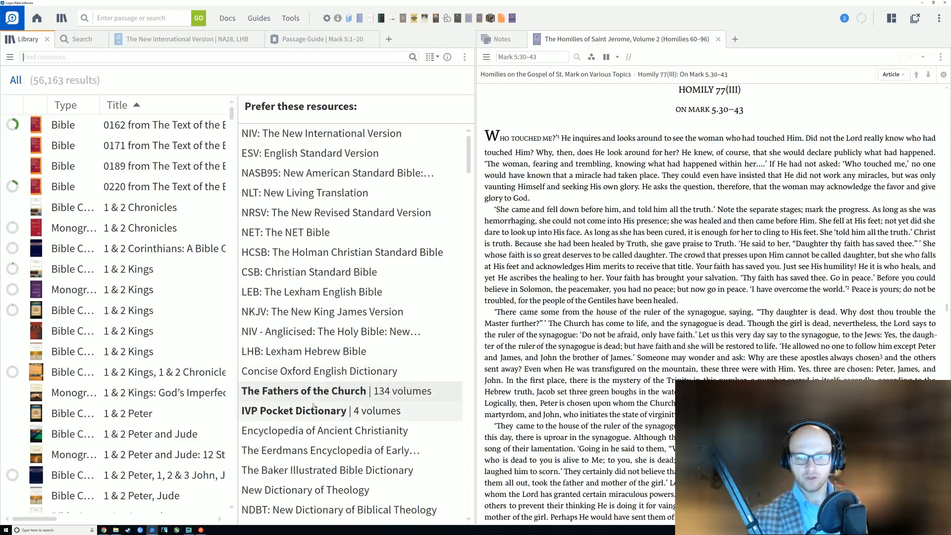
{"action": "scroll", "coordinate": [313, 405], "scroll_direction": "down", "scroll_amount": 2}
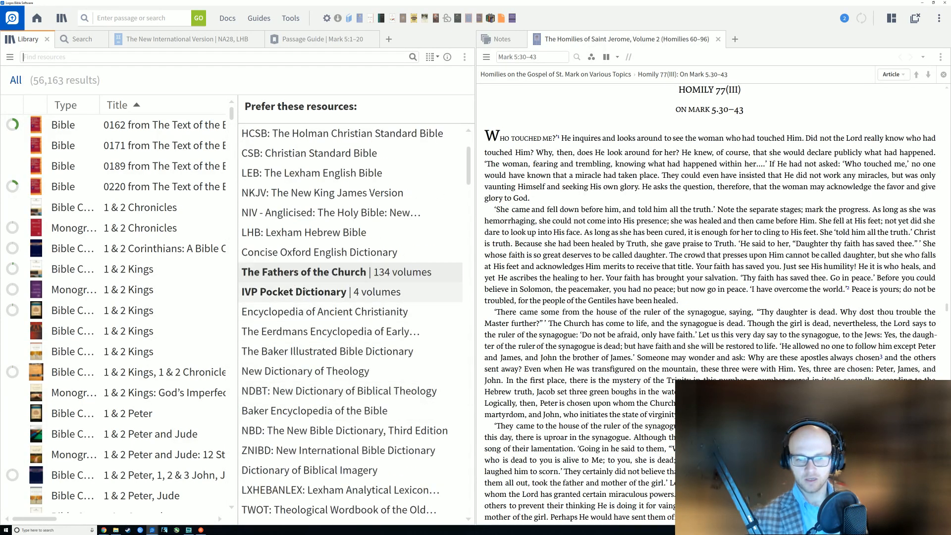
{"action": "scroll", "coordinate": [313, 293], "scroll_direction": "down", "scroll_amount": 3}
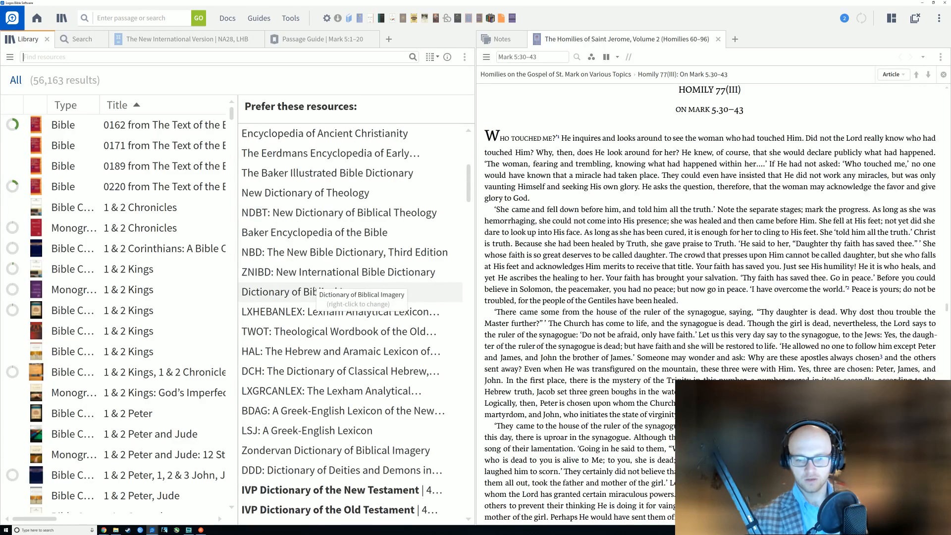
{"action": "scroll", "coordinate": [315, 292], "scroll_direction": "up", "scroll_amount": 5}
{"action": "scroll", "coordinate": [307, 257], "scroll_direction": "down", "scroll_amount": 2}
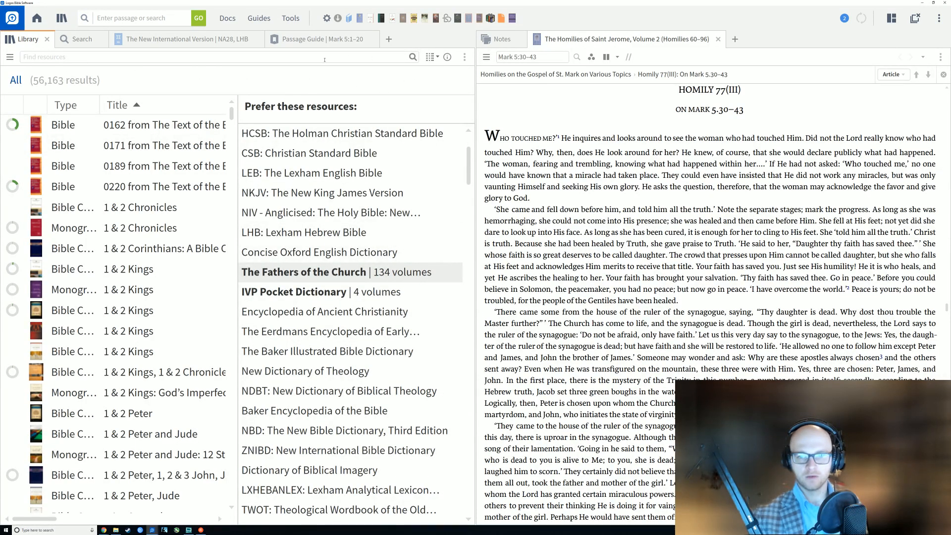
Return to the Passage Guide and skim Saint Jerome's Homily 77(III) on Mark 5.30–43.
{"action": "left_click", "coordinate": [297, 39]}
{"action": "left_click", "coordinate": [604, 132]}
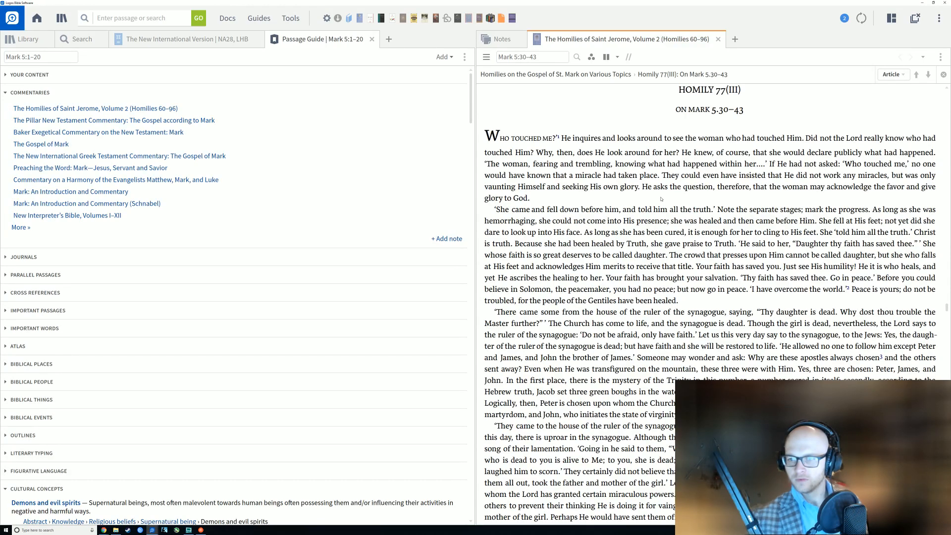
{"action": "scroll", "coordinate": [680, 225], "scroll_direction": "down", "scroll_amount": 5}
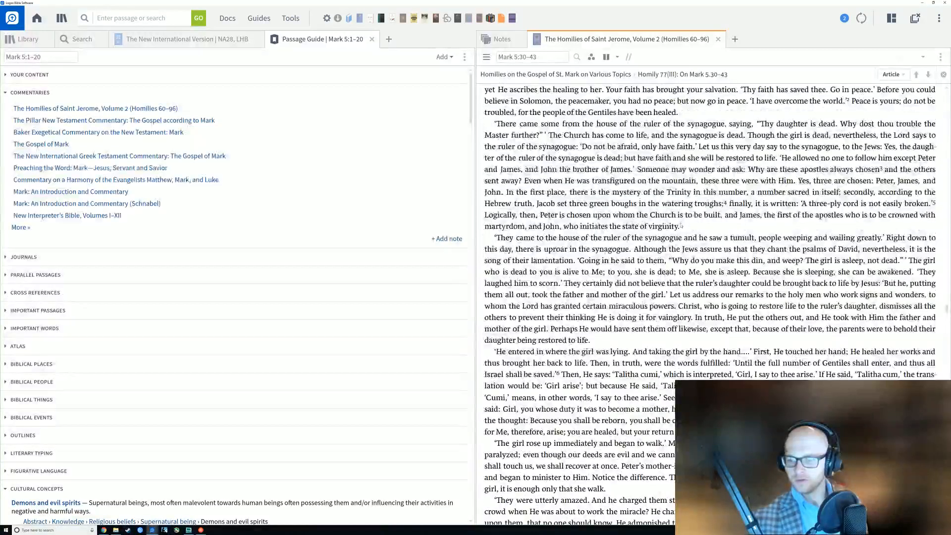
{"action": "scroll", "coordinate": [681, 226], "scroll_direction": "down", "scroll_amount": 7}
{"action": "scroll", "coordinate": [684, 228], "scroll_direction": "up", "scroll_amount": 6}
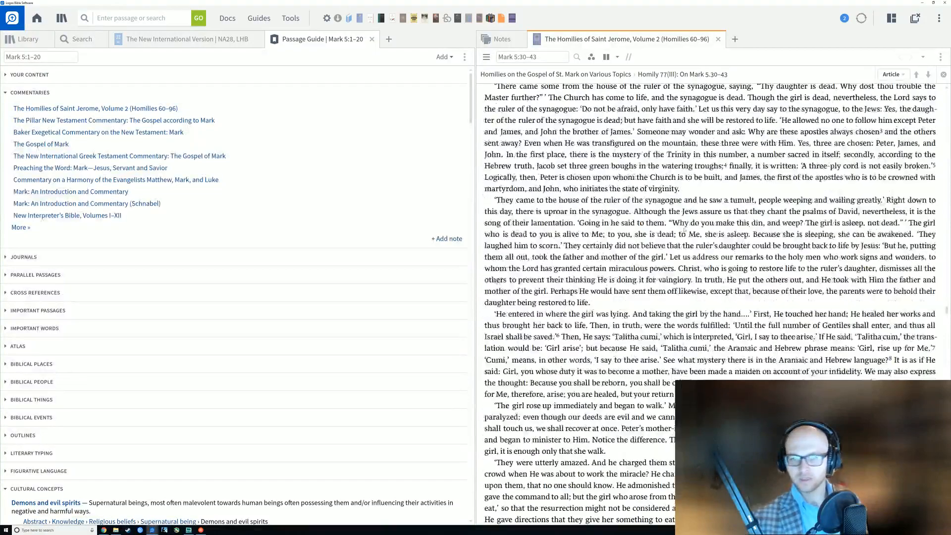
{"action": "scroll", "coordinate": [685, 229], "scroll_direction": "up", "scroll_amount": 4}
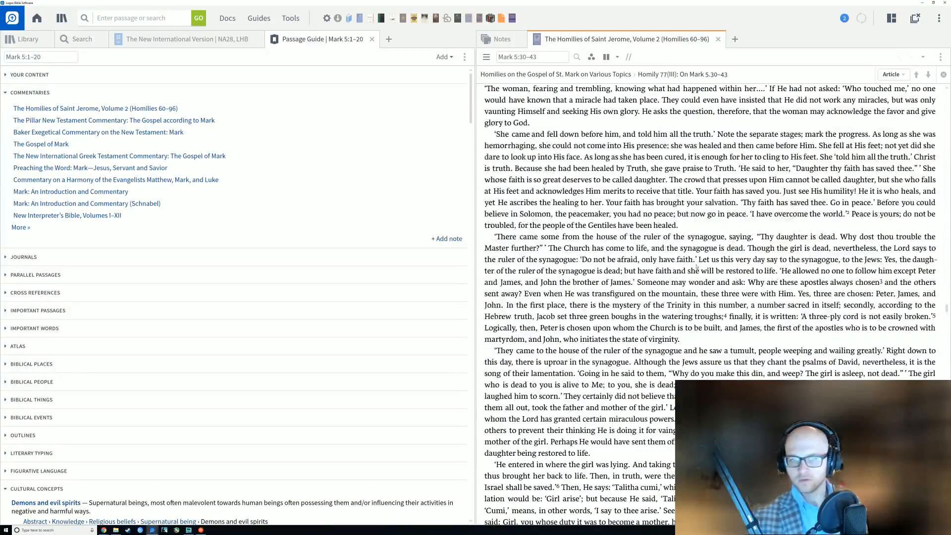
{"action": "scroll", "coordinate": [696, 266], "scroll_direction": "up", "scroll_amount": 2}
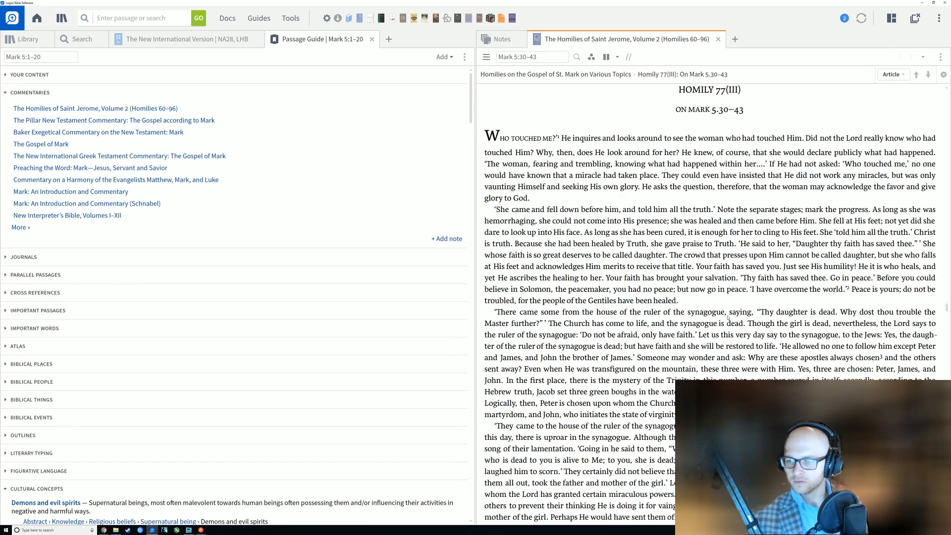
Close the Jerome homilies and open The Pillar New Testament Commentary: The Gospel according to Mark beside the guide, at its Mark 5:1–20 introduction.
{"action": "left_click", "coordinate": [718, 38]}
{"action": "mouse_move", "coordinate": [119, 121]}
{"action": "left_mouse_down"}
{"action": "mouse_move", "coordinate": [322, 64]}
{"action": "mouse_move", "coordinate": [526, 44]}
{"action": "left_mouse_up"}
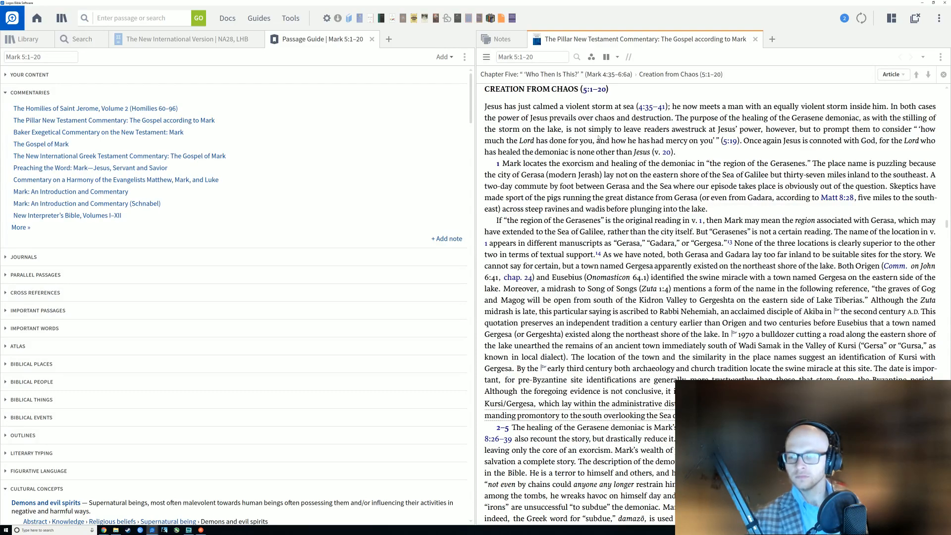
{"action": "left_click_drag", "start_coordinate": [485, 107], "coordinate": [689, 155]}
{"action": "left_click", "coordinate": [689, 155]}
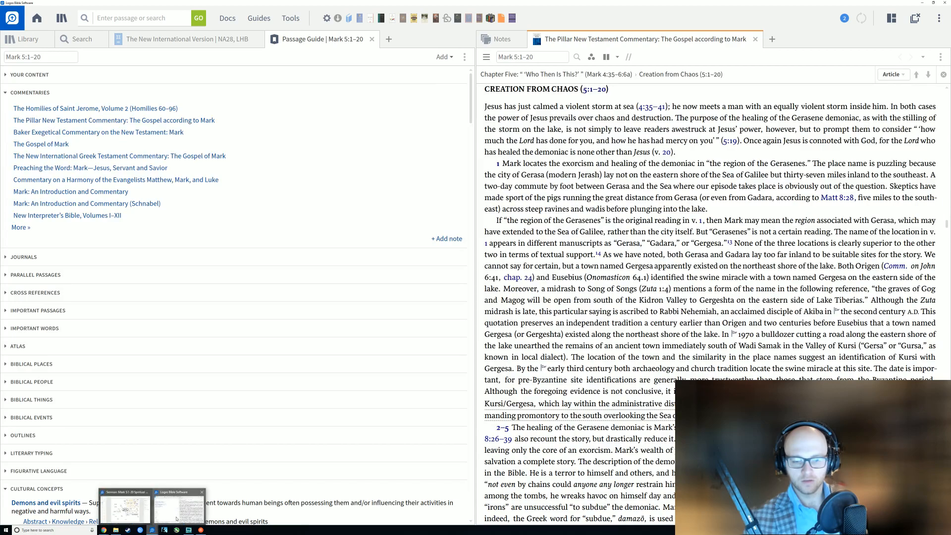
On the sermon canvas, move "2. Disciple making" below "Jesus creates a witness for him" and "Pigs = unclean, deliverance" below and right of "3. Priorities".
{"action": "mouse_move", "coordinate": [143, 525]}
{"action": "left_click", "coordinate": [126, 507]}
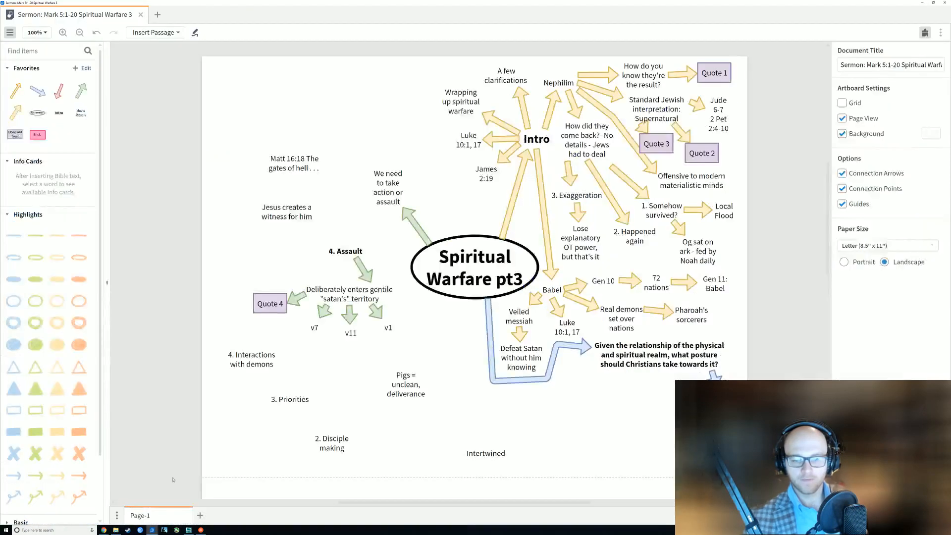
{"action": "left_click_drag", "start_coordinate": [331, 443], "coordinate": [340, 372]}
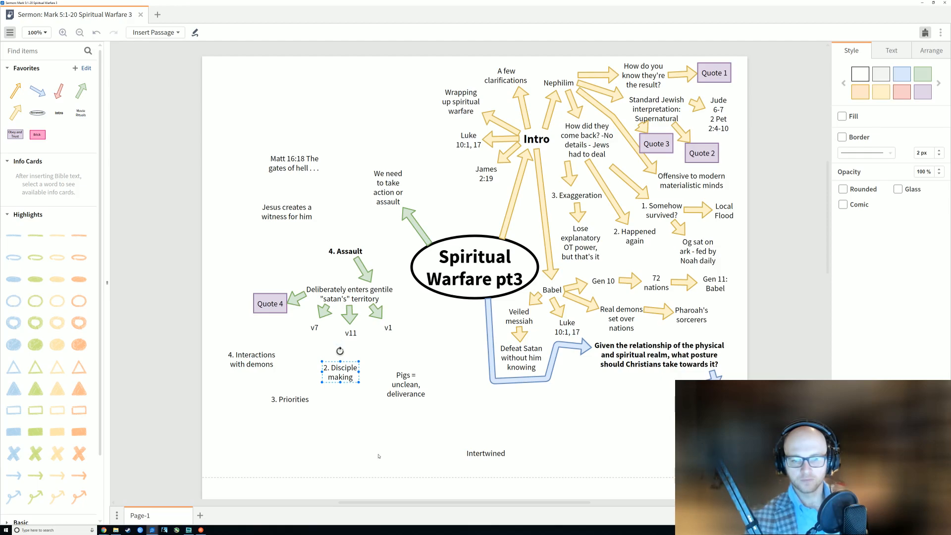
{"action": "left_click", "coordinate": [465, 402]}
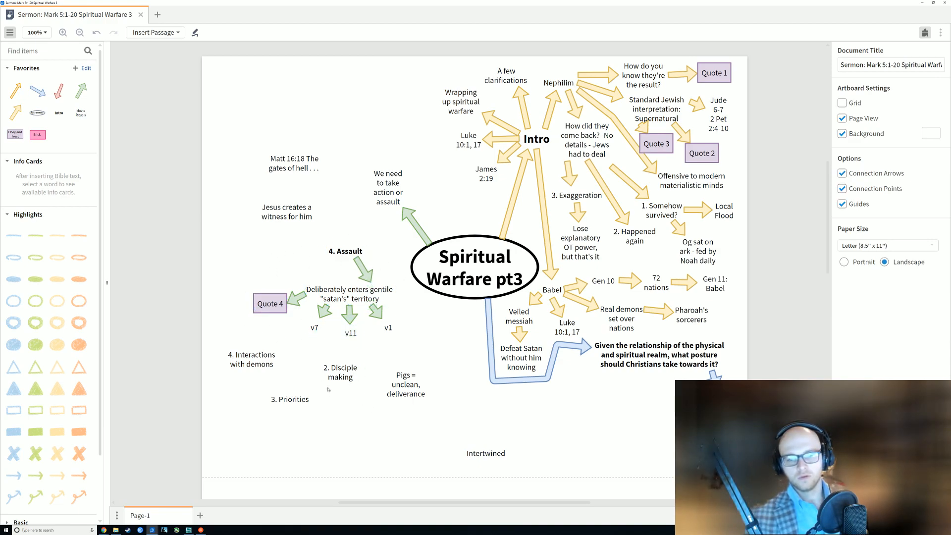
{"action": "left_click_drag", "start_coordinate": [340, 374], "coordinate": [272, 254]}
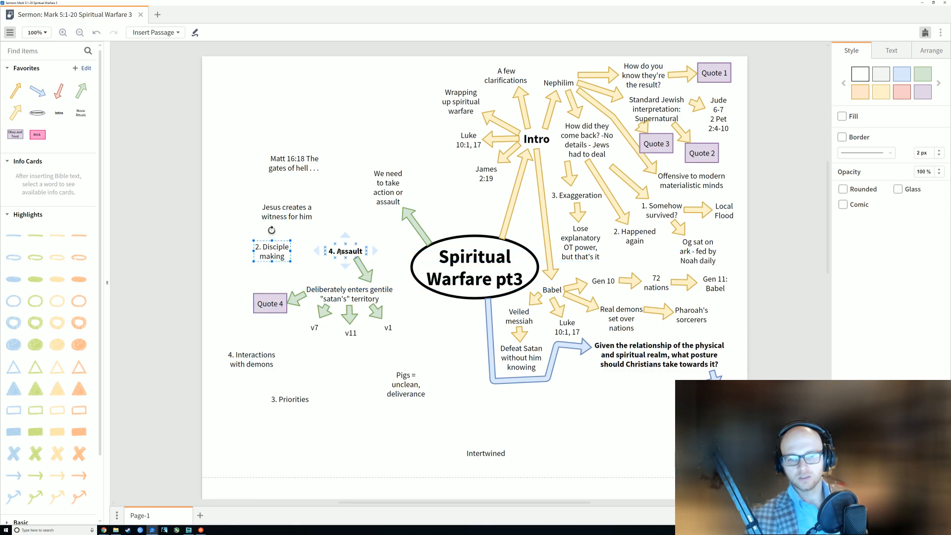
{"action": "left_click", "coordinate": [342, 251]}
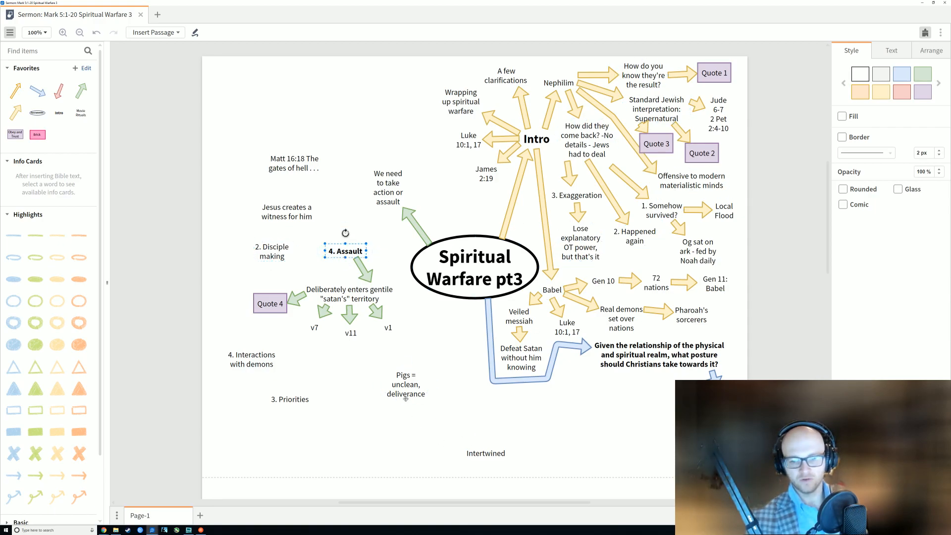
{"action": "left_click_drag", "start_coordinate": [406, 398], "coordinate": [364, 464]}
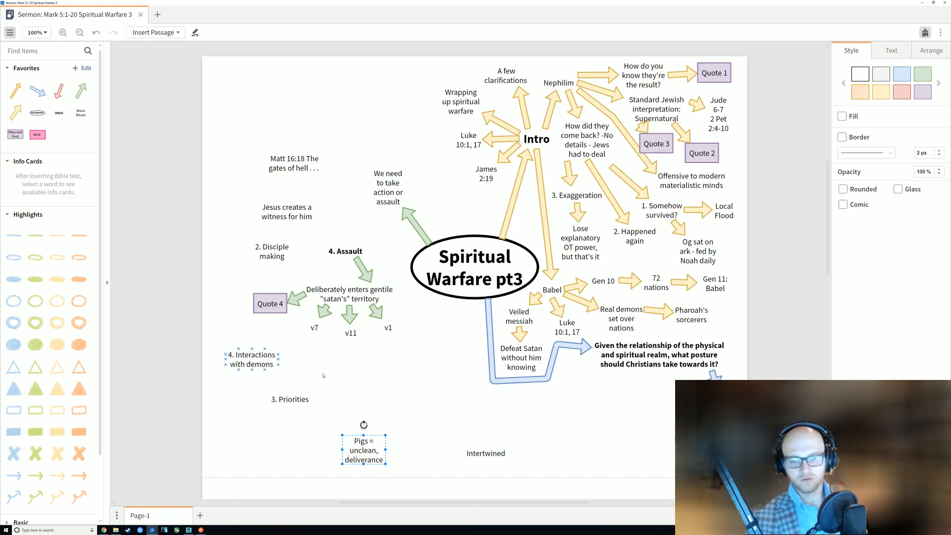
{"action": "left_click", "coordinate": [414, 371]}
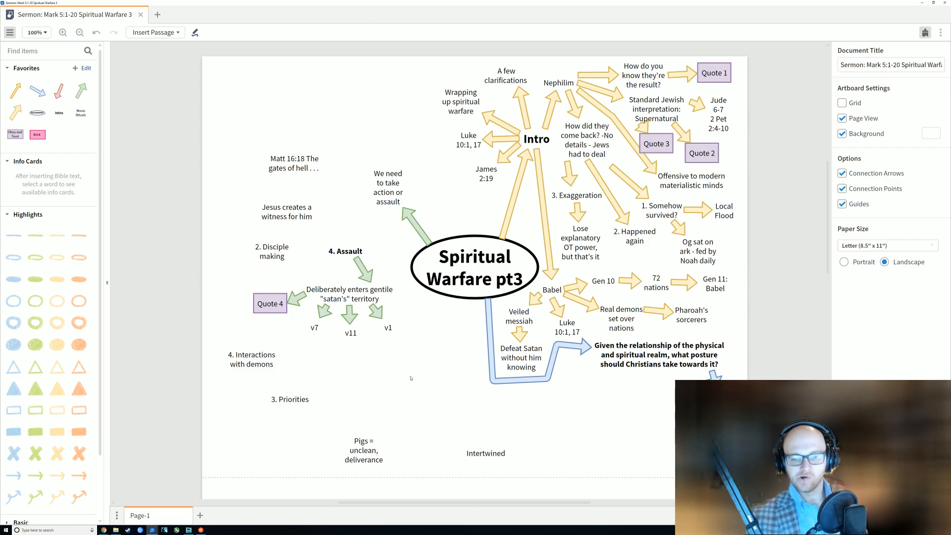
Switch back to the Pillar commentary and read its discussion of Mark 5:1–7, including the underlined remarks on evil forces and uncleanness.
{"action": "mouse_move", "coordinate": [152, 529]}
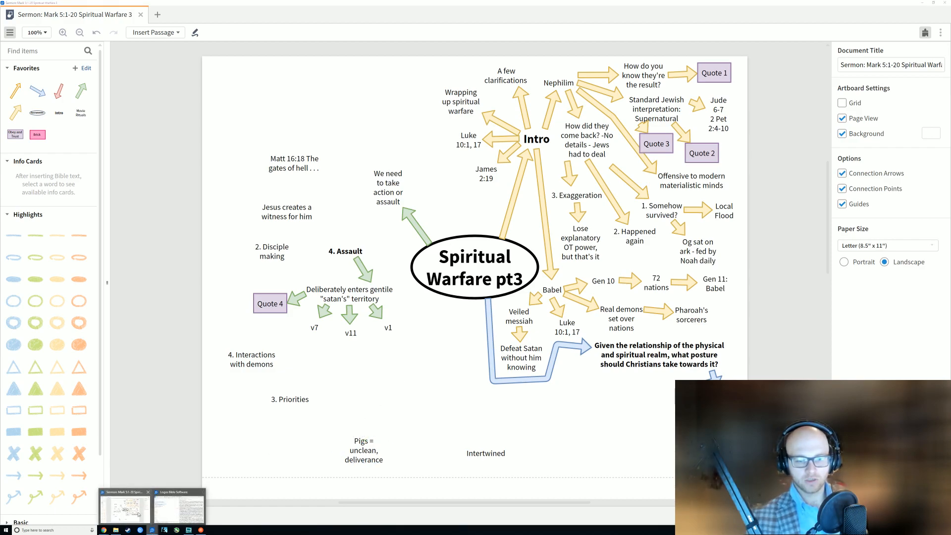
{"action": "left_click", "coordinate": [178, 508]}
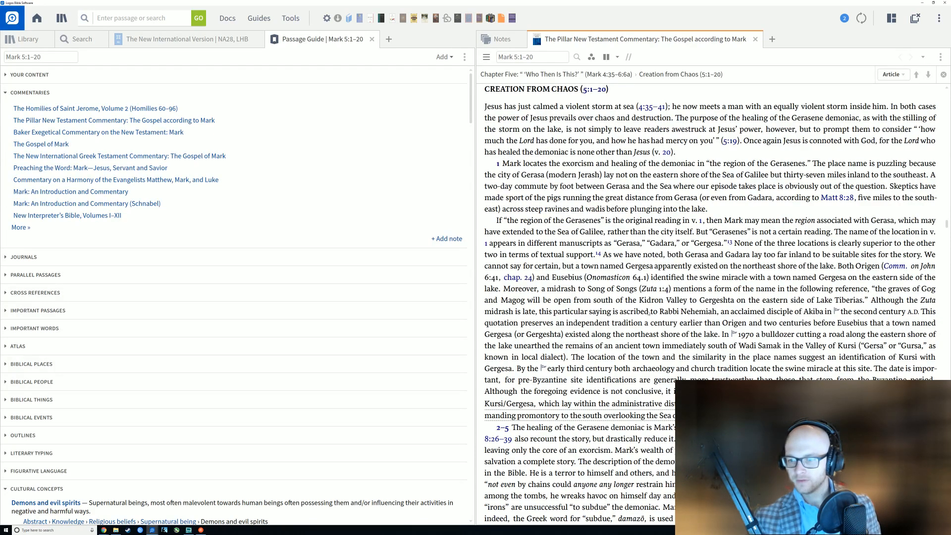
{"action": "scroll", "coordinate": [700, 353], "scroll_direction": "down", "scroll_amount": 2}
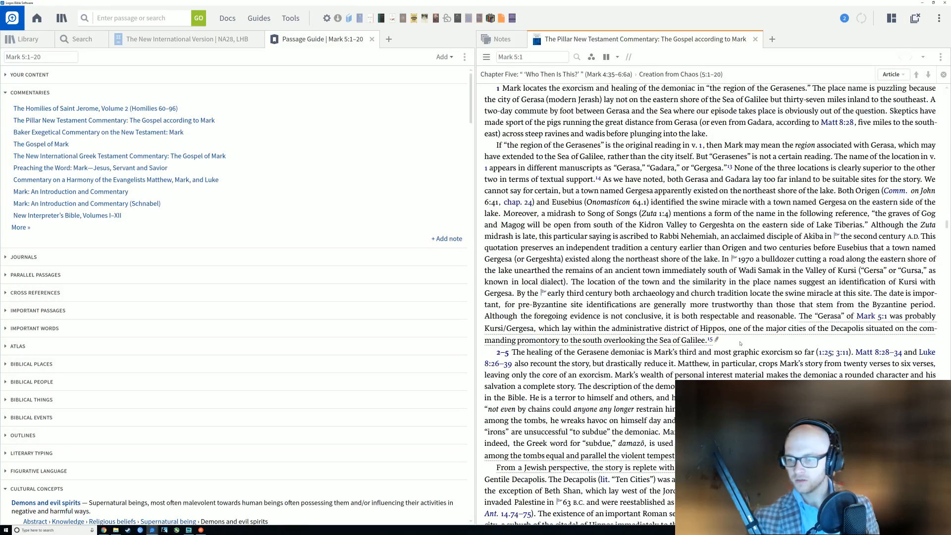
{"action": "scroll", "coordinate": [743, 342], "scroll_direction": "down", "scroll_amount": 2}
{"action": "scroll", "coordinate": [751, 342], "scroll_direction": "down", "scroll_amount": 3}
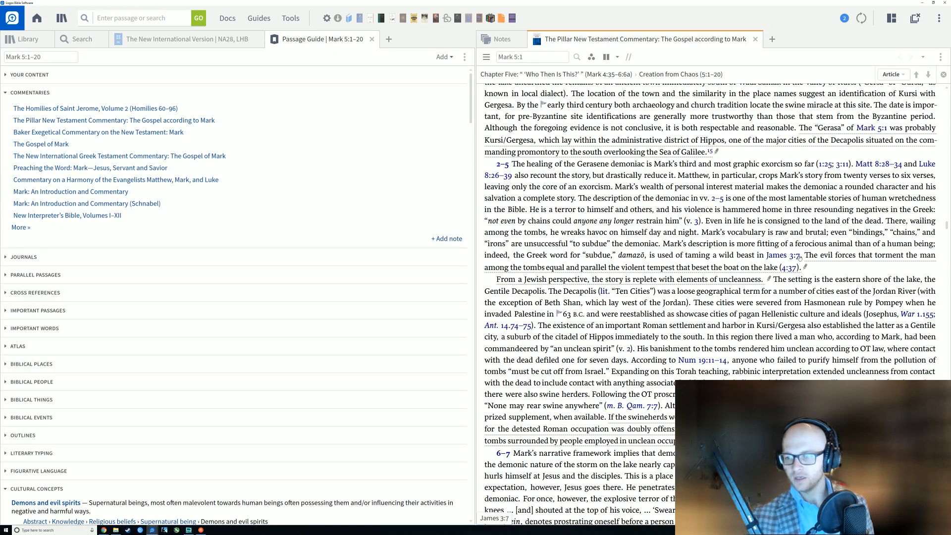
{"action": "left_click_drag", "start_coordinate": [805, 255], "coordinate": [833, 272]}
{"action": "left_click", "coordinate": [833, 272]}
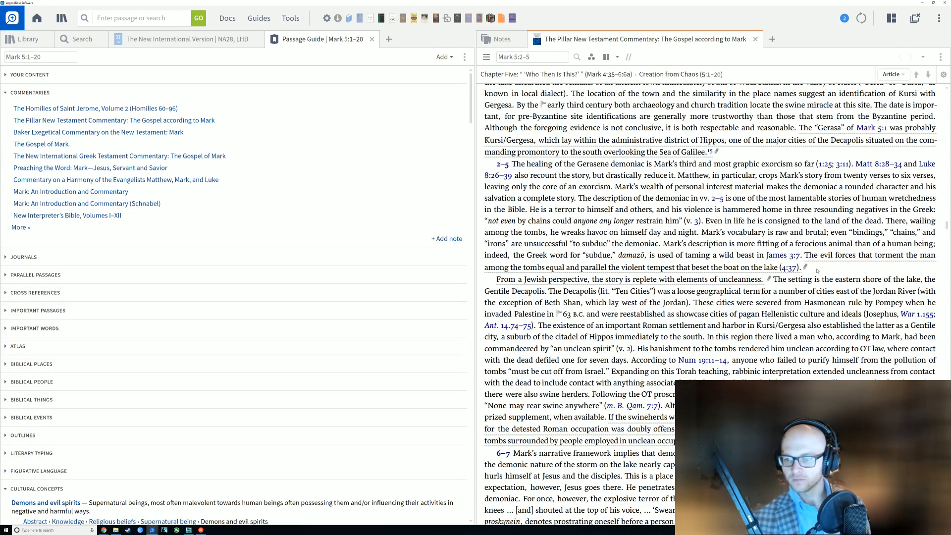
{"action": "scroll", "coordinate": [817, 270], "scroll_direction": "down", "scroll_amount": 3}
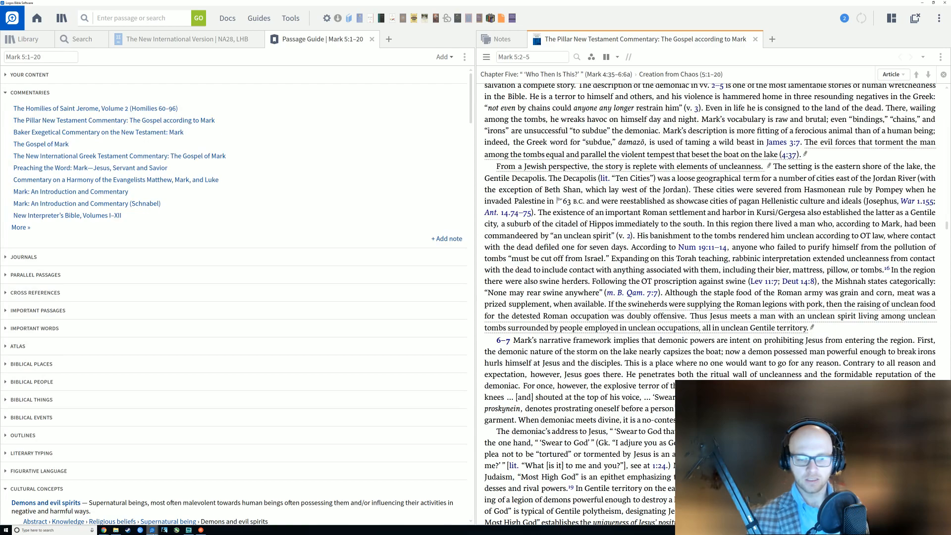
Switch to the sermon canvas and move "Pigs = unclean, deliverance" slightly up and to the right.
{"action": "mouse_move", "coordinate": [151, 530]}
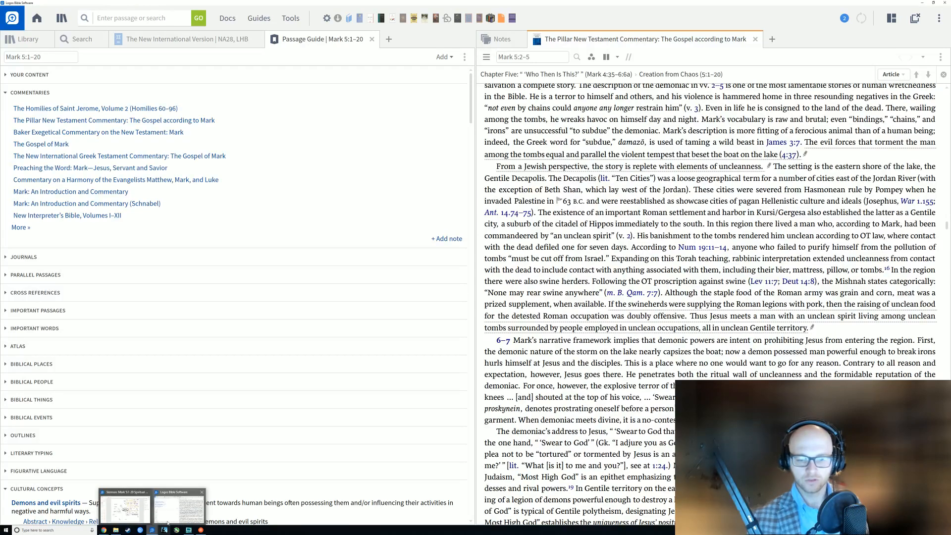
{"action": "left_click", "coordinate": [123, 513]}
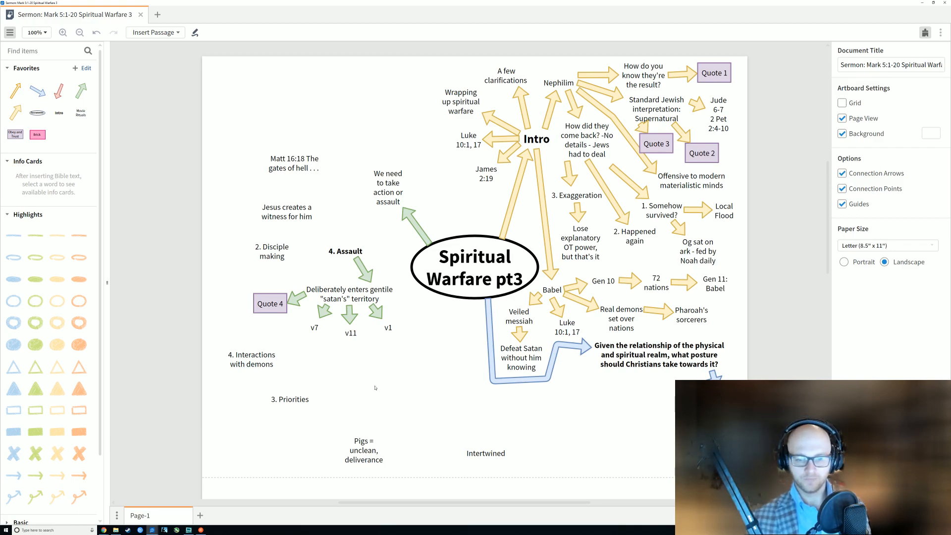
{"action": "left_click", "coordinate": [362, 452]}
{"action": "left_click_drag", "start_coordinate": [357, 445], "coordinate": [379, 431]}
{"action": "left_click", "coordinate": [324, 424]}
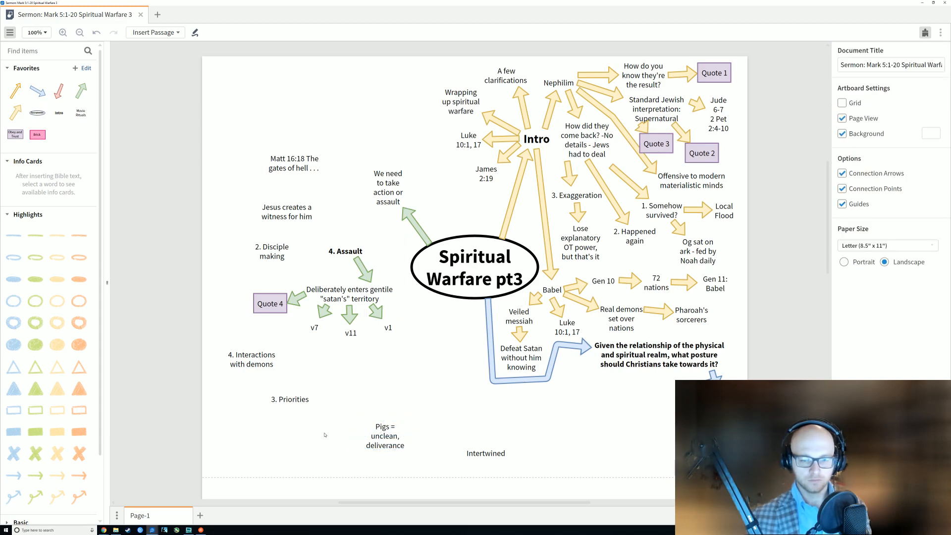
Shift "3. Priorities" and "Intertwined" to the right and lower "Pigs = unclean, deliverance" slightly to open space between the notes.
{"action": "left_click", "coordinate": [292, 399]}
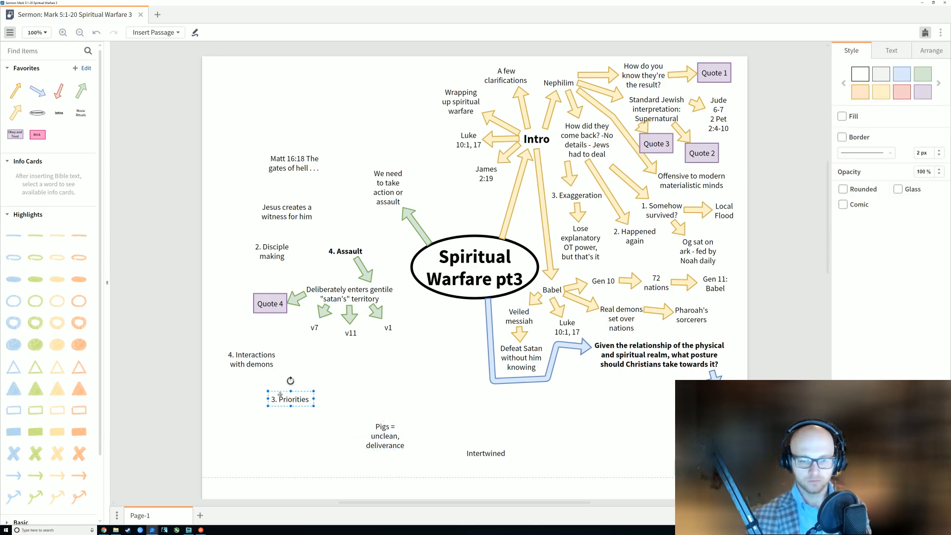
{"action": "left_click", "coordinate": [279, 367]}
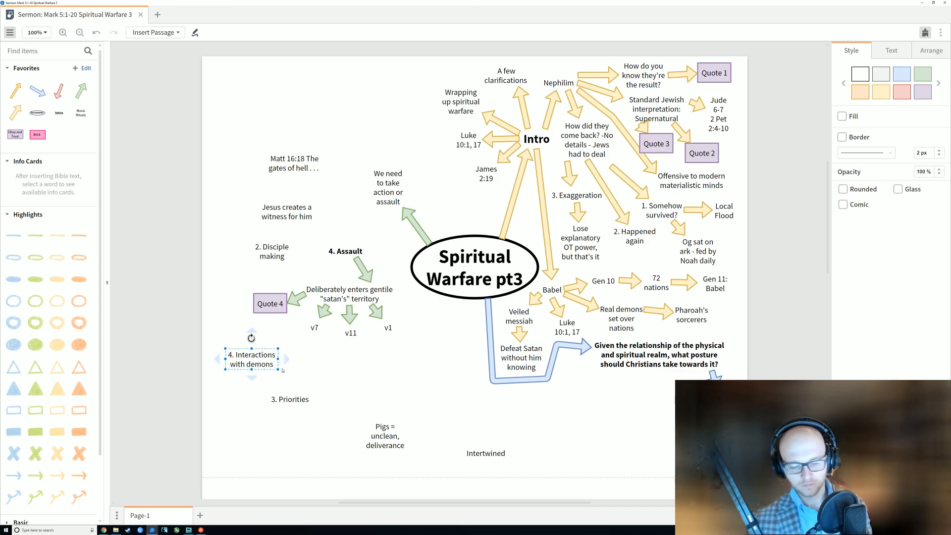
{"action": "left_click_drag", "start_coordinate": [287, 399], "coordinate": [311, 399]}
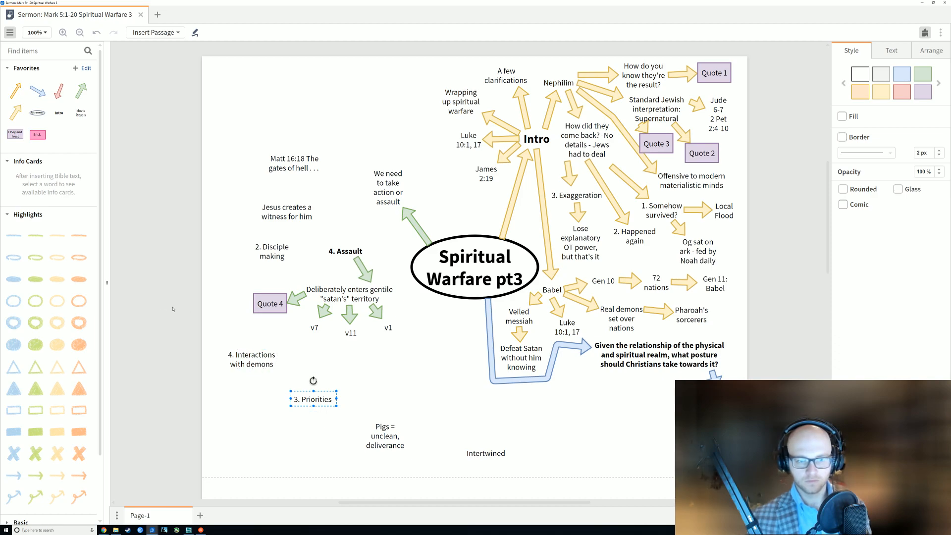
{"action": "left_click", "coordinate": [273, 408]}
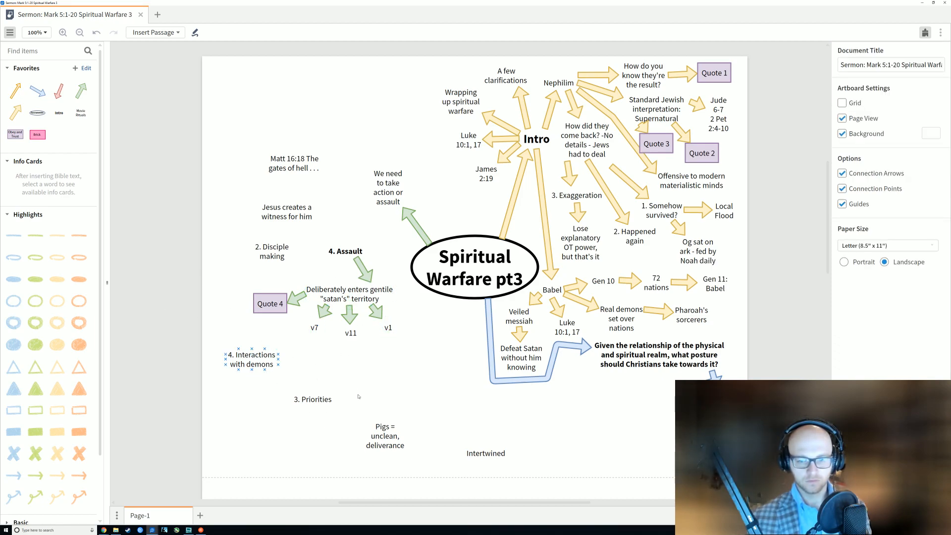
{"action": "left_click_drag", "start_coordinate": [382, 427], "coordinate": [388, 438]}
{"action": "left_click_drag", "start_coordinate": [495, 453], "coordinate": [525, 452]}
{"action": "left_click", "coordinate": [506, 427]}
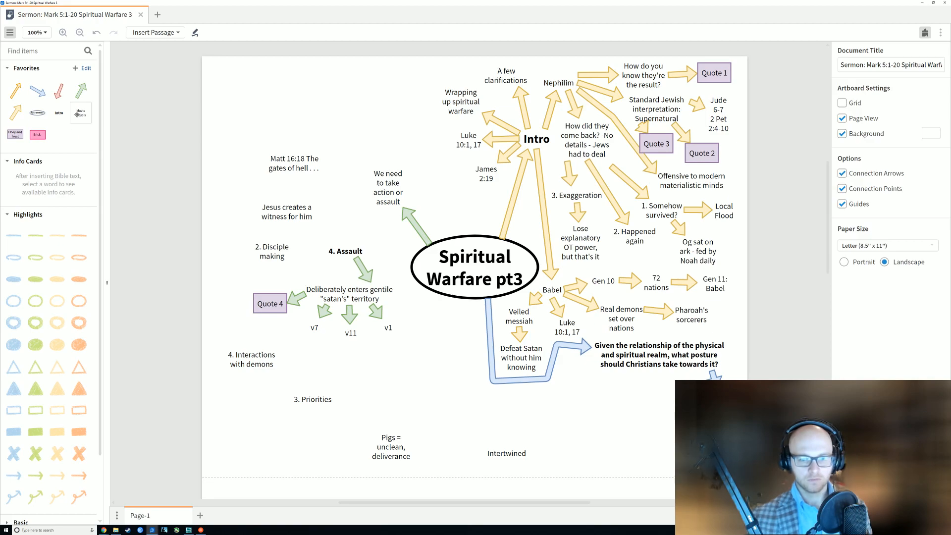
Add a plain text note reading "Graveyard = tombs = unclean" below "3. Priorities", beside the pigs note.
{"action": "left_click_drag", "start_coordinate": [81, 113], "coordinate": [317, 119]}
{"action": "scroll", "coordinate": [309, 198], "scroll_direction": "up", "scroll_amount": 4}
{"action": "left_click_drag", "start_coordinate": [305, 314], "coordinate": [319, 269]}
{"action": "double_click", "coordinate": [320, 270]}
{"action": "type", "text": "Gras"}
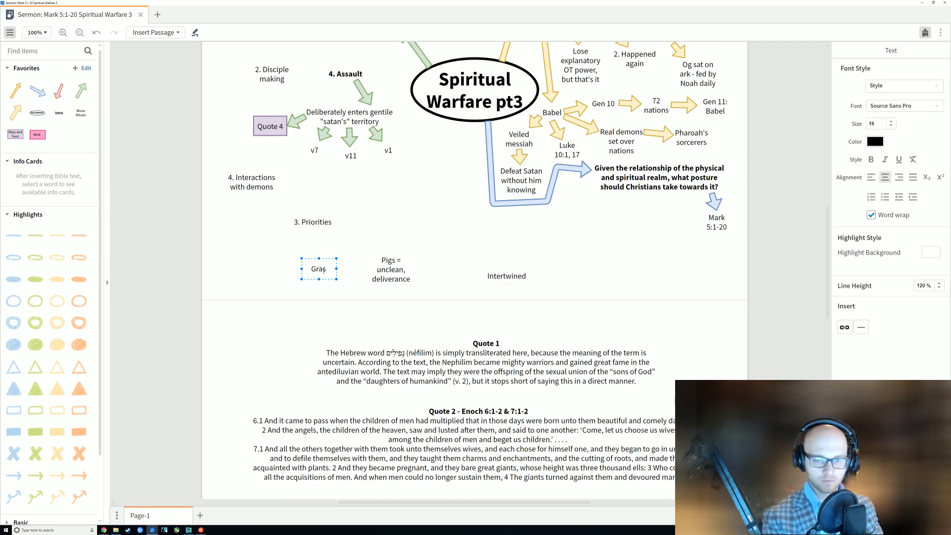
{"action": "key", "text": "BackSpace"}
{"action": "type", "text": "veyard"}
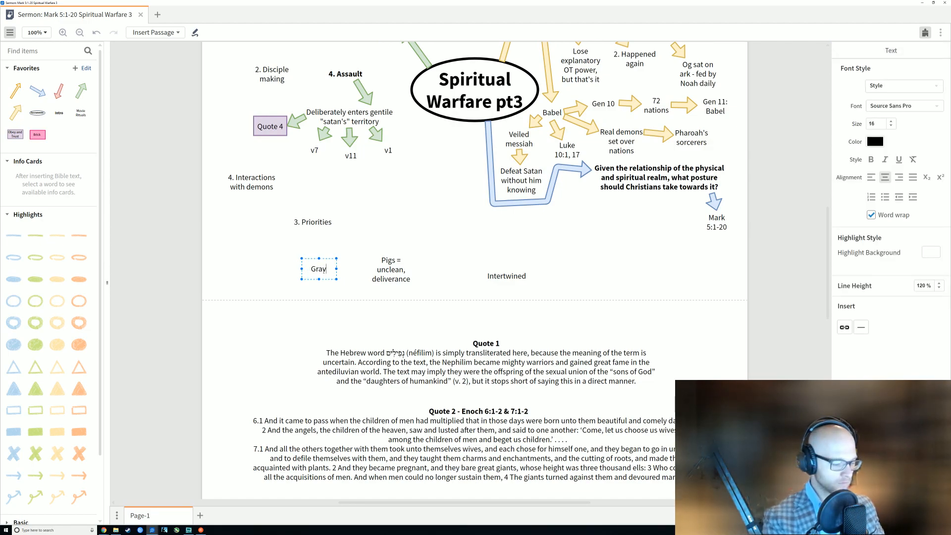
{"action": "type", "text": " = tombs ="}
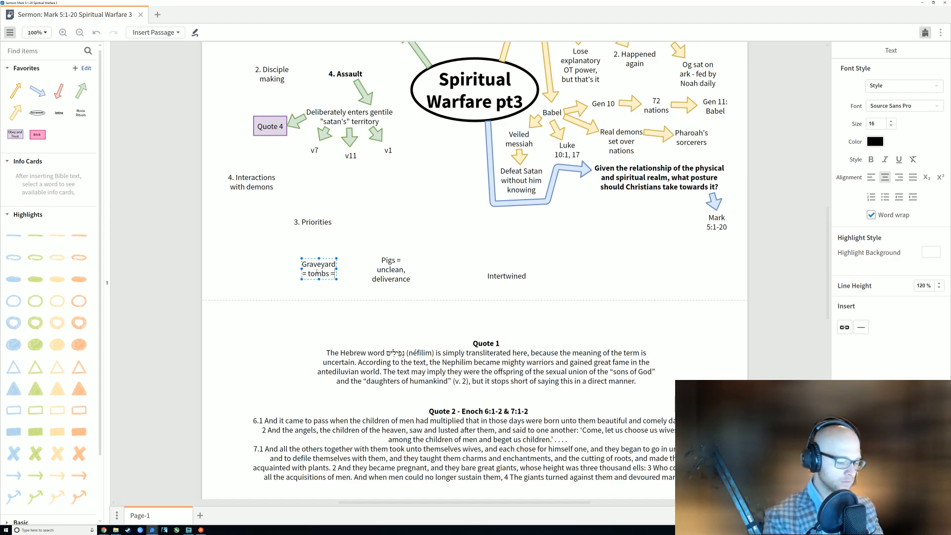
{"action": "key", "text": "Return"}
{"action": "type", "text": "= unclean"}
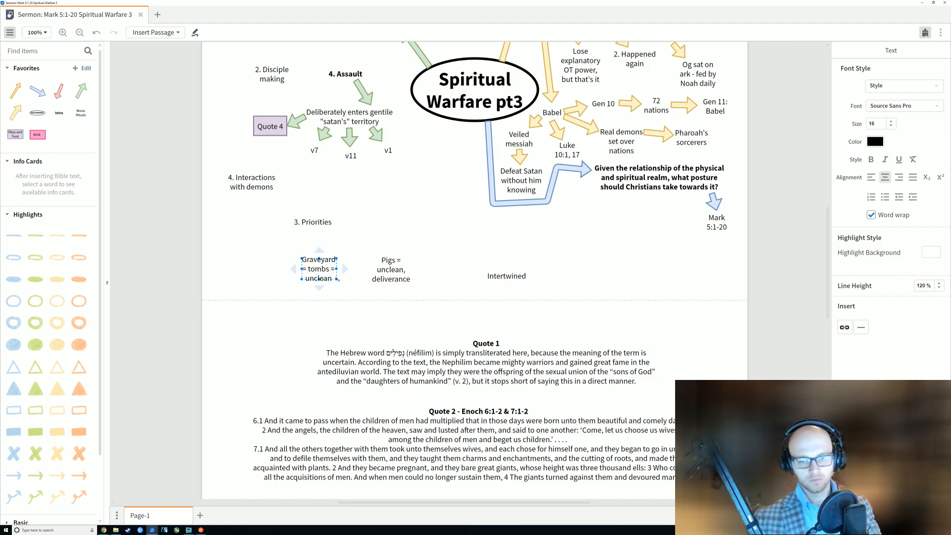
{"action": "key", "text": "Escape"}
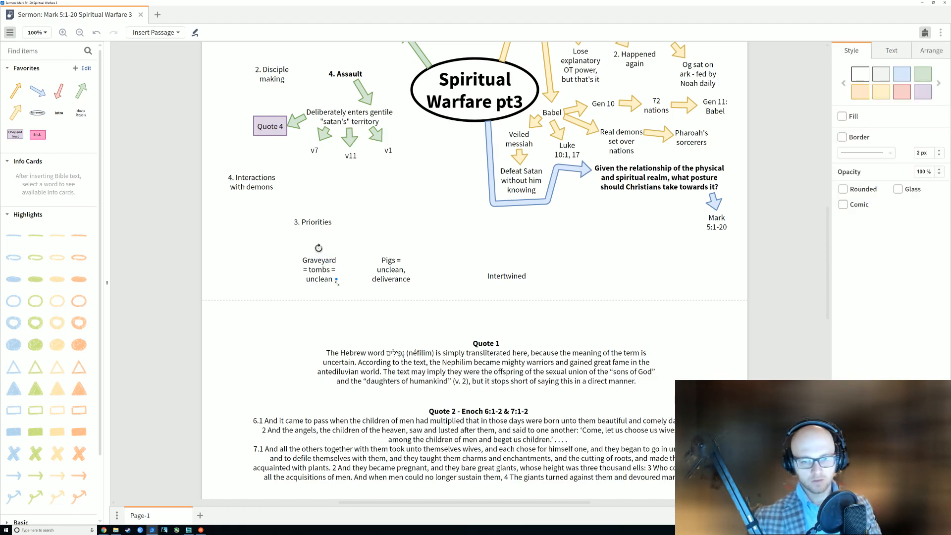
{"action": "left_click", "coordinate": [358, 247]}
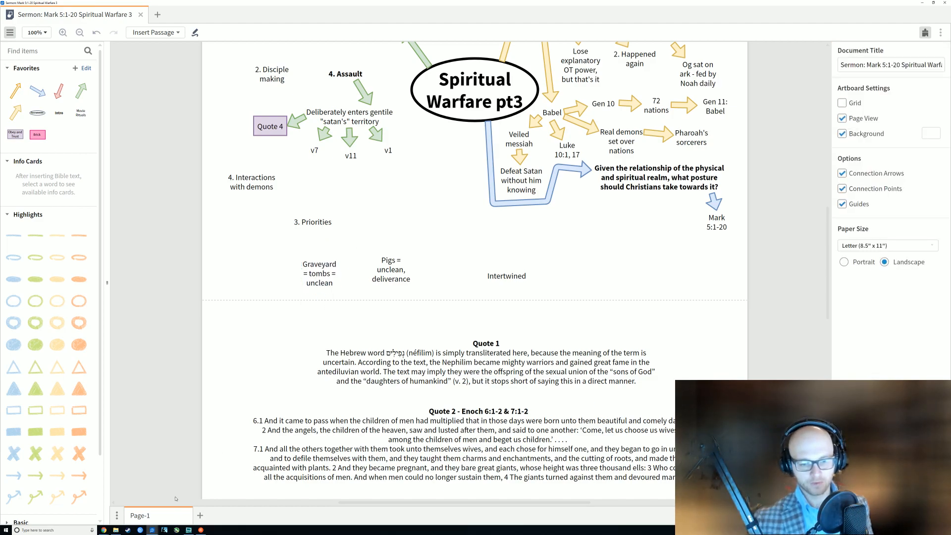
Place "Intertwined" below "4. Interactions with demons" and move the graveyard and pigs notes further right, below "3. Priorities".
{"action": "mouse_move", "coordinate": [152, 529]}
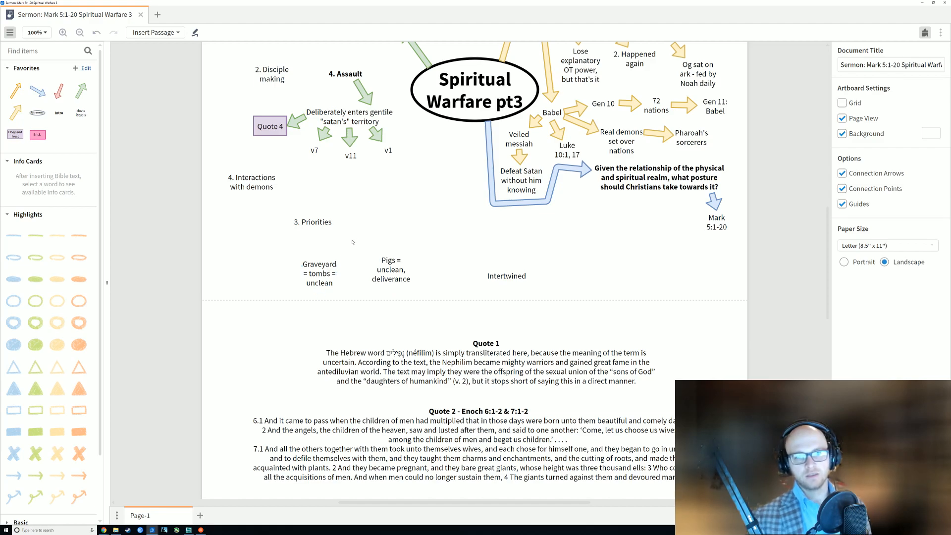
{"action": "mouse_move", "coordinate": [376, 271]}
{"action": "left_mouse_down"}
{"action": "mouse_move", "coordinate": [389, 261]}
{"action": "mouse_move", "coordinate": [370, 267]}
{"action": "left_mouse_up"}
{"action": "left_click_drag", "start_coordinate": [489, 277], "coordinate": [274, 242]}
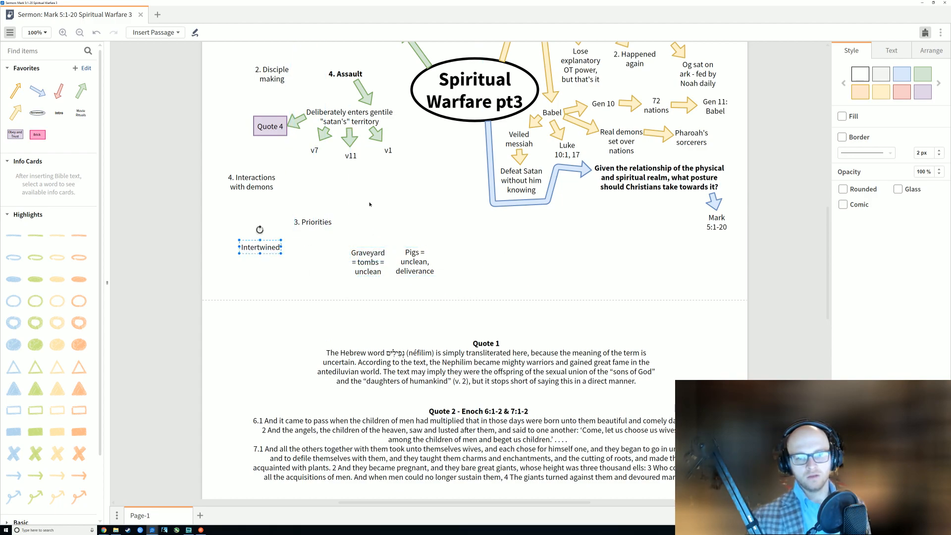
{"action": "left_click", "coordinate": [391, 287]}
{"action": "left_click_drag", "start_coordinate": [424, 261], "coordinate": [466, 264]}
{"action": "left_click_drag", "start_coordinate": [376, 266], "coordinate": [403, 268]}
{"action": "left_click", "coordinate": [144, 362]}
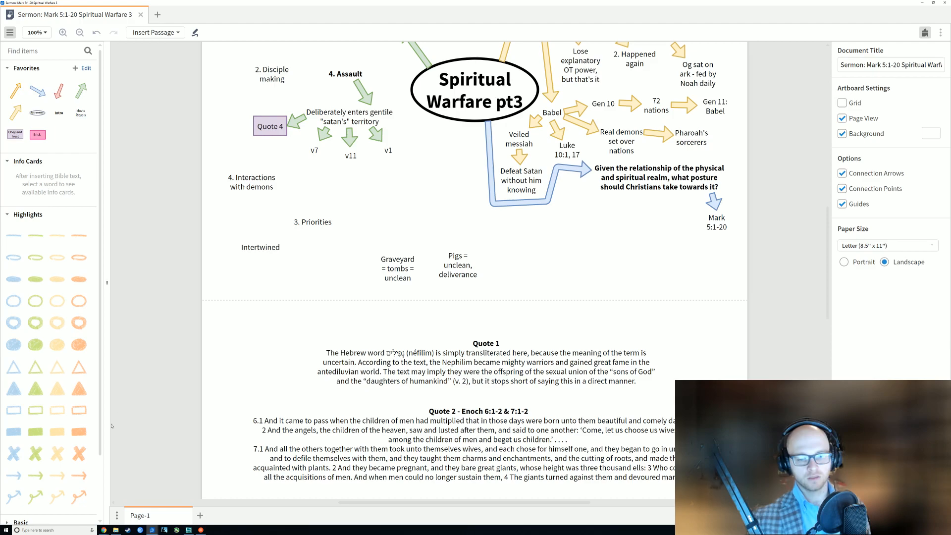
Switch to the Pillar commentary and read Mark 5:2–7, marking "unclean spirit", "in unclean occupations" and "Most High God" in the text.
{"action": "left_click", "coordinate": [158, 511]}
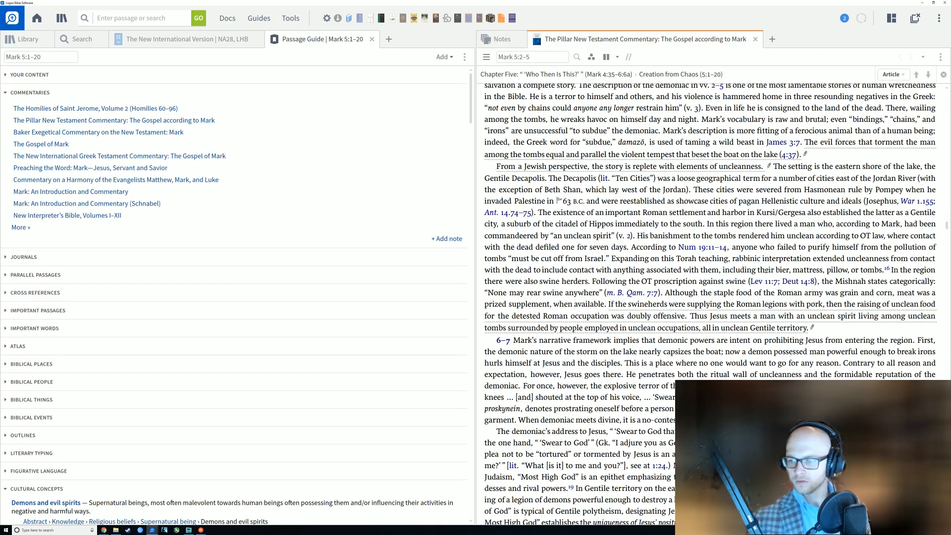
{"action": "scroll", "coordinate": [737, 292], "scroll_direction": "down", "scroll_amount": 1}
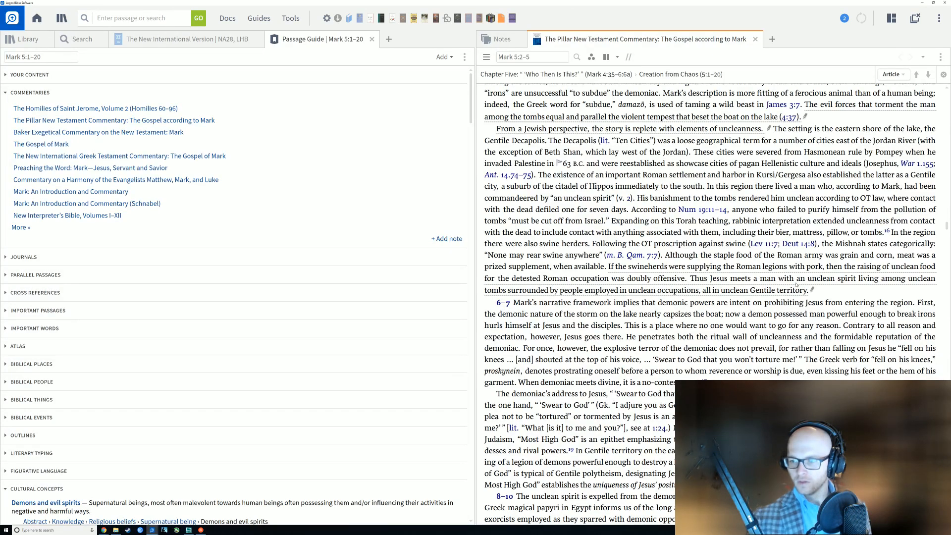
{"action": "left_click_drag", "start_coordinate": [808, 278], "coordinate": [858, 278]}
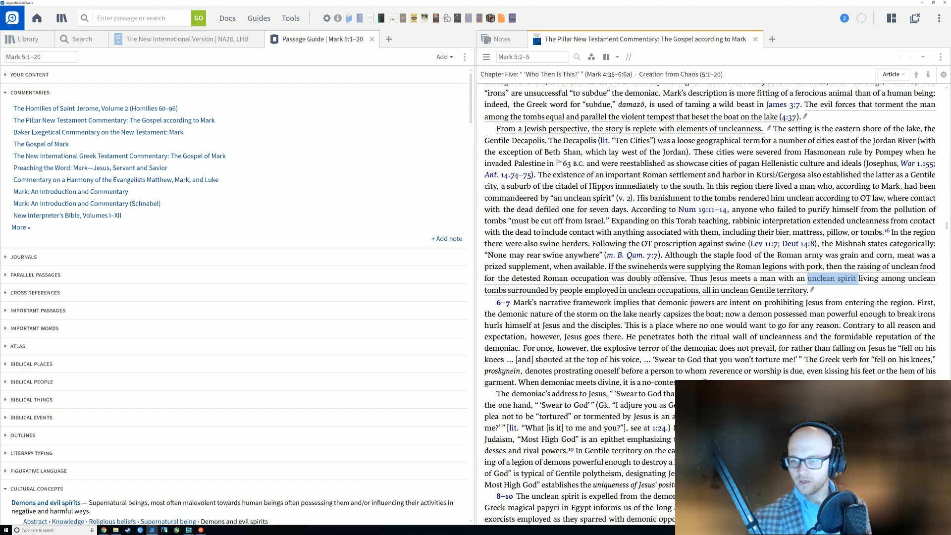
{"action": "left_click", "coordinate": [612, 292]}
{"action": "left_click_drag", "start_coordinate": [621, 292], "coordinate": [710, 291]}
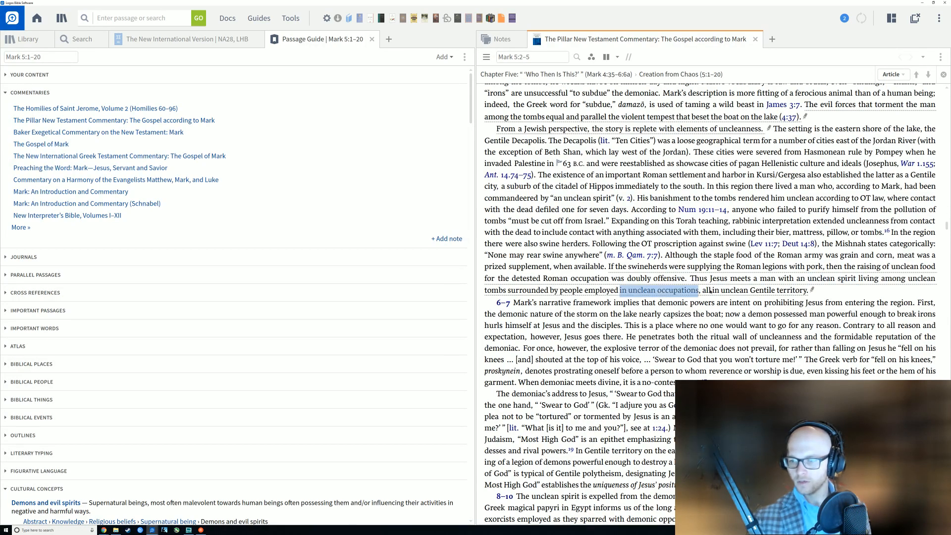
{"action": "left_click", "coordinate": [858, 298]}
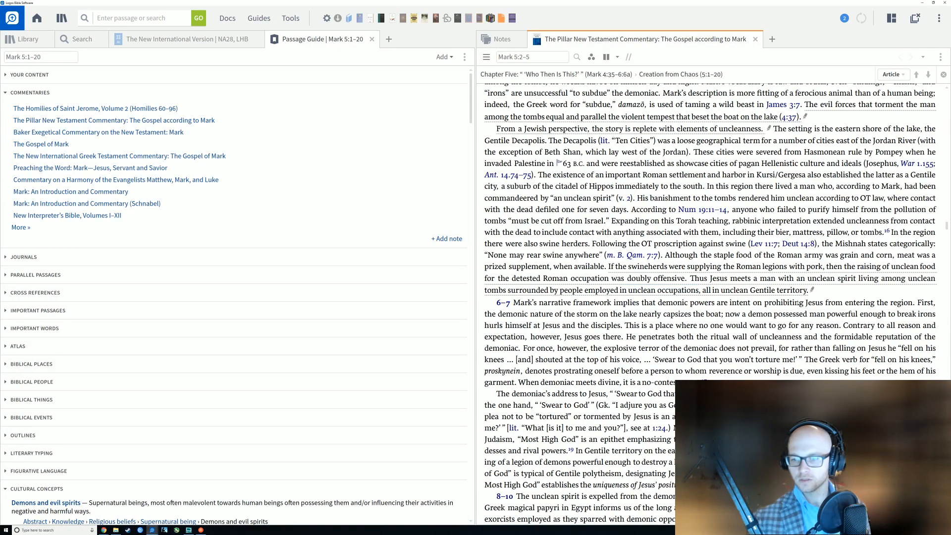
{"action": "scroll", "coordinate": [794, 307], "scroll_direction": "down", "scroll_amount": 5}
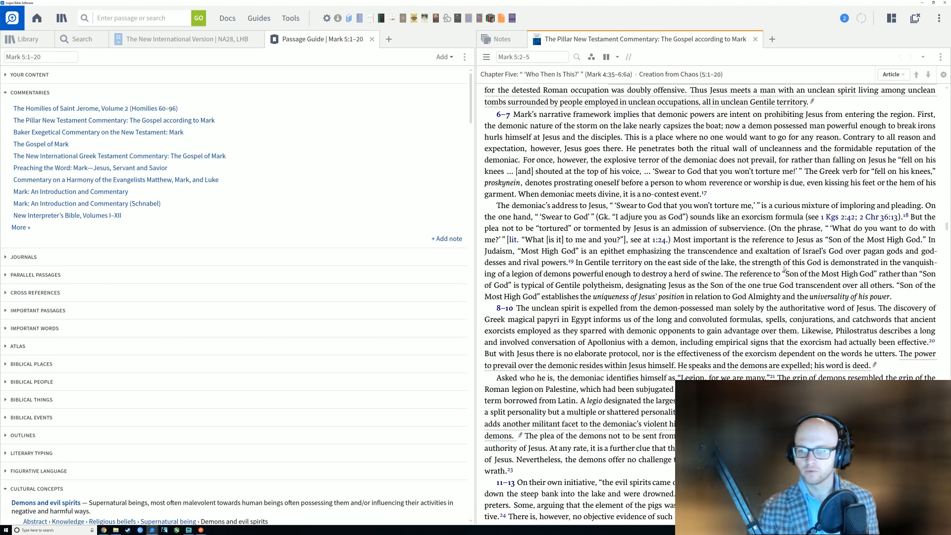
{"action": "left_click_drag", "start_coordinate": [521, 251], "coordinate": [569, 252]}
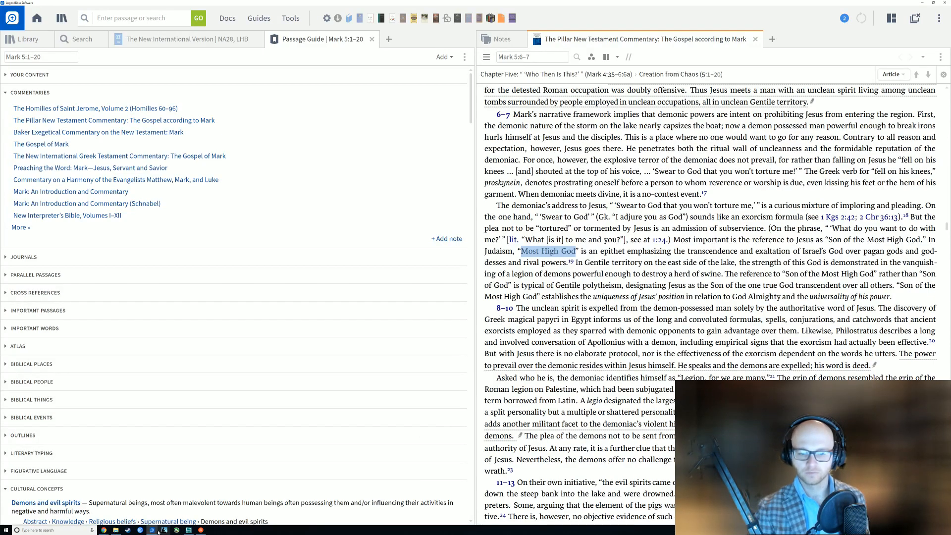
Back on the sermon canvas, duplicate the "Intertwined" note below "3. Priorities" and change the copy's text to "Most High God".
{"action": "left_click", "coordinate": [126, 510]}
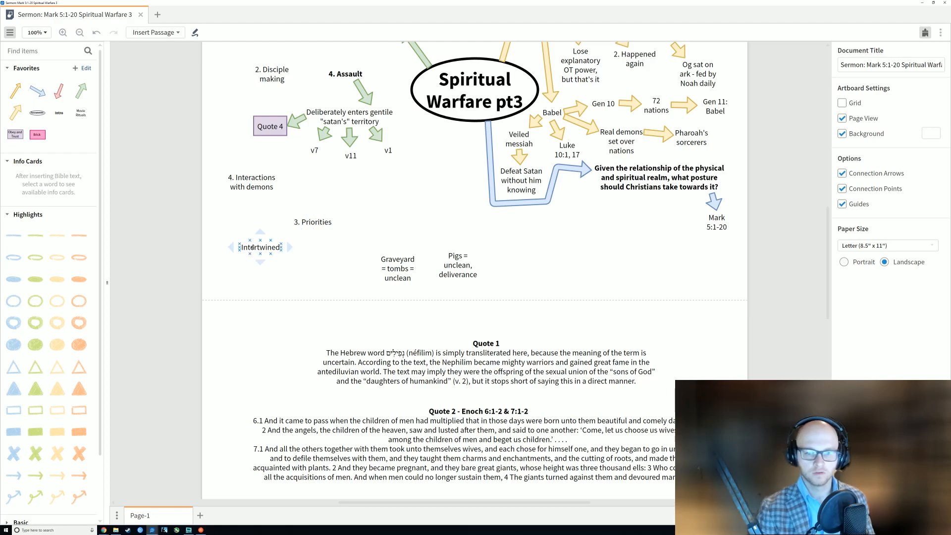
{"action": "left_click", "coordinate": [257, 249]}
{"action": "left_click_drag", "start_coordinate": [257, 251], "coordinate": [315, 273]}
{"action": "double_click", "coordinate": [316, 274]}
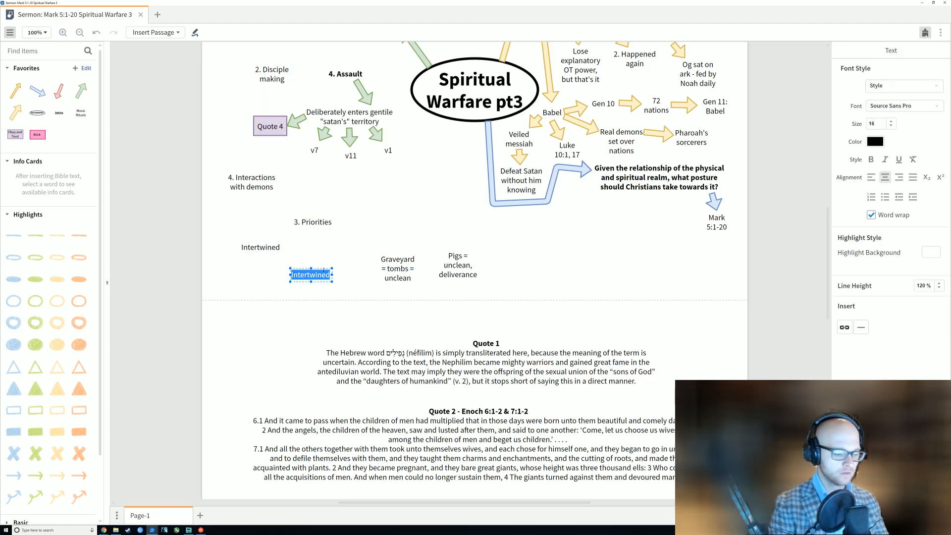
{"action": "type", "text": "Most High God"}
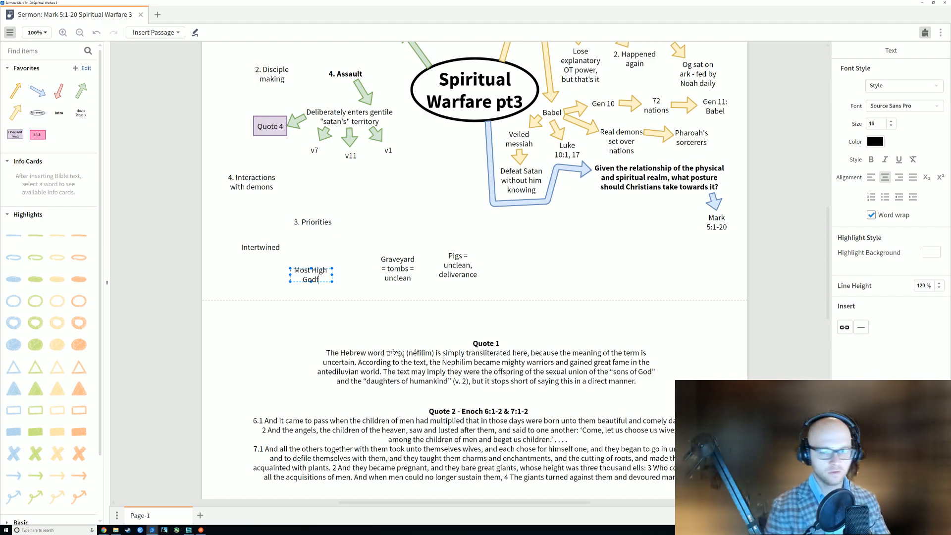
{"action": "type", "text": "f"}
{"action": "key", "text": "BackSpace"}
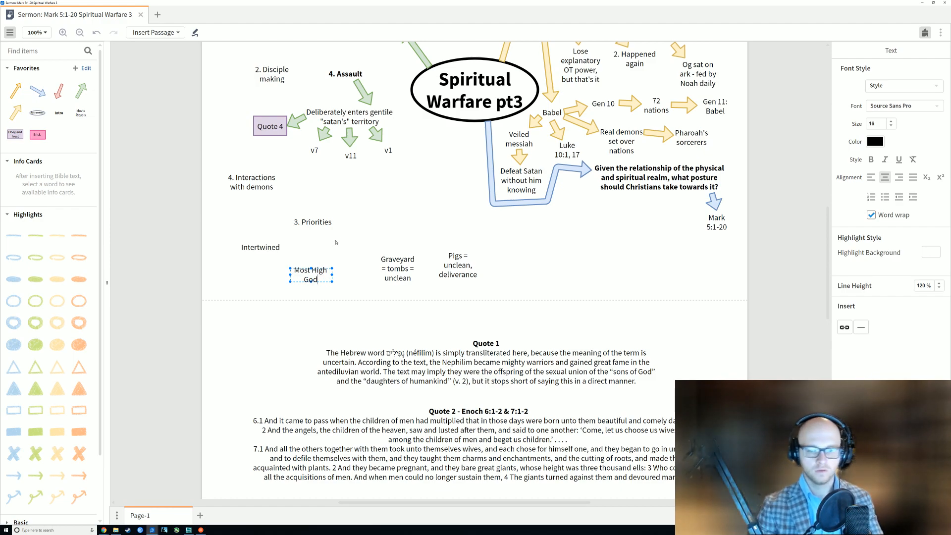
{"action": "left_click", "coordinate": [335, 242]}
Move the "Most High God" note up to the page's left edge, beside "2. Disciple making".
{"action": "left_click", "coordinate": [320, 272]}
{"action": "left_click_drag", "start_coordinate": [331, 283], "coordinate": [228, 70]}
{"action": "scroll", "coordinate": [236, 129], "scroll_direction": "up", "scroll_amount": 1}
{"action": "scroll", "coordinate": [236, 129], "scroll_direction": "up", "scroll_amount": 3}
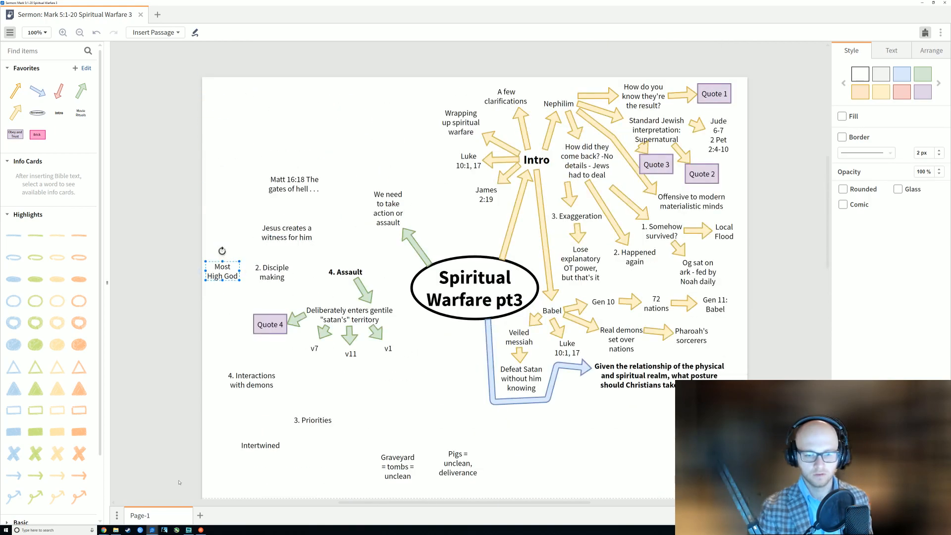
Return to the Pillar commentary and read its discussion of Mark 5:8–17, covering the exorcism, Legion and the drowned pigs.
{"action": "mouse_move", "coordinate": [152, 530]}
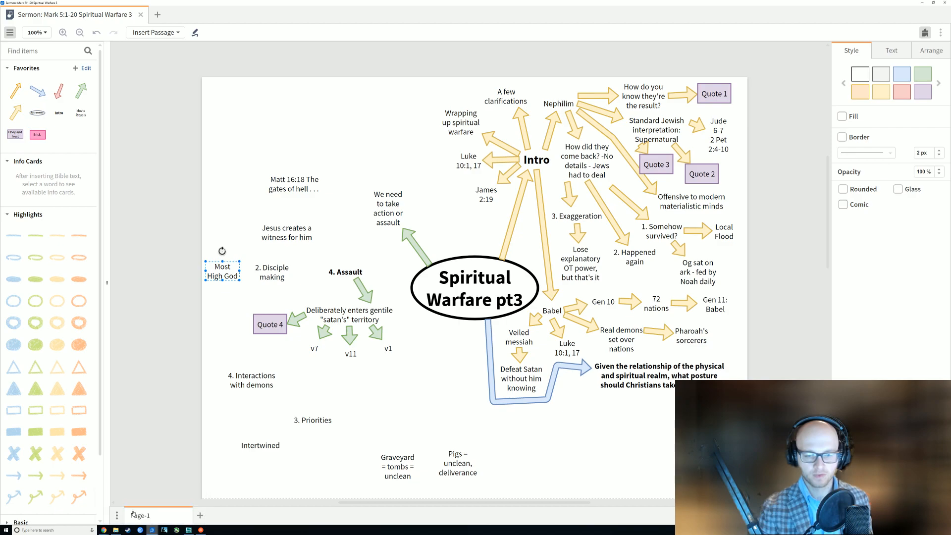
{"action": "left_click", "coordinate": [179, 508]}
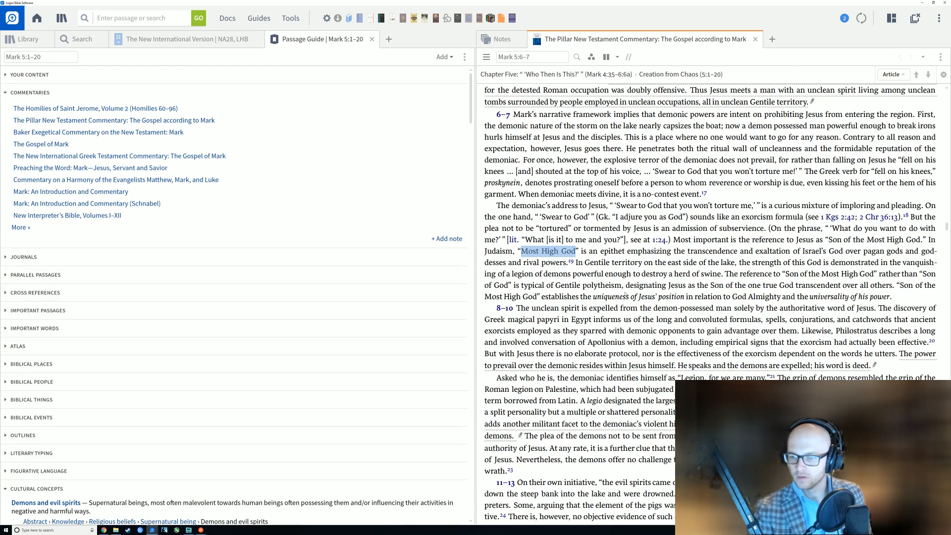
{"action": "scroll", "coordinate": [625, 295], "scroll_direction": "down", "scroll_amount": 1}
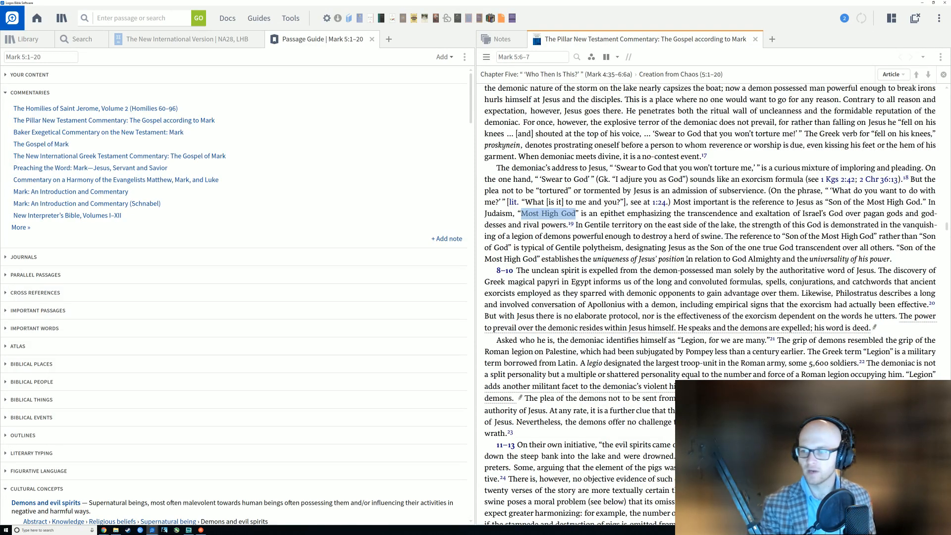
{"action": "scroll", "coordinate": [739, 322], "scroll_direction": "down", "scroll_amount": 3}
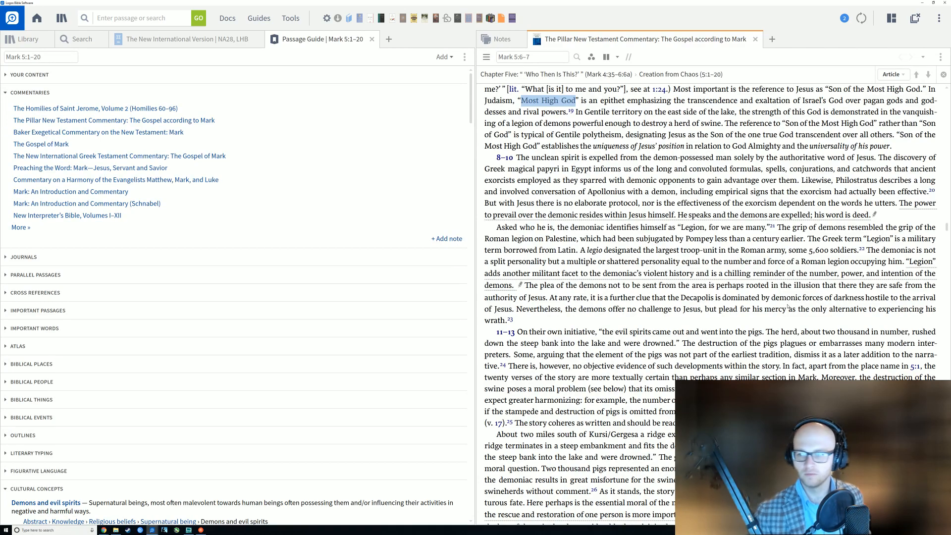
{"action": "scroll", "coordinate": [806, 321], "scroll_direction": "down", "scroll_amount": 1}
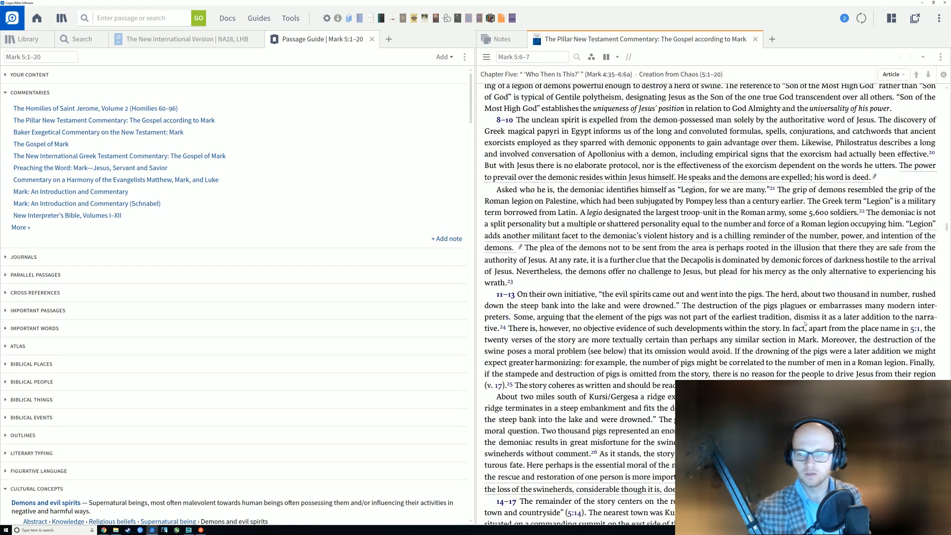
{"action": "scroll", "coordinate": [806, 324], "scroll_direction": "down", "scroll_amount": 1}
{"action": "scroll", "coordinate": [804, 327], "scroll_direction": "down", "scroll_amount": 1}
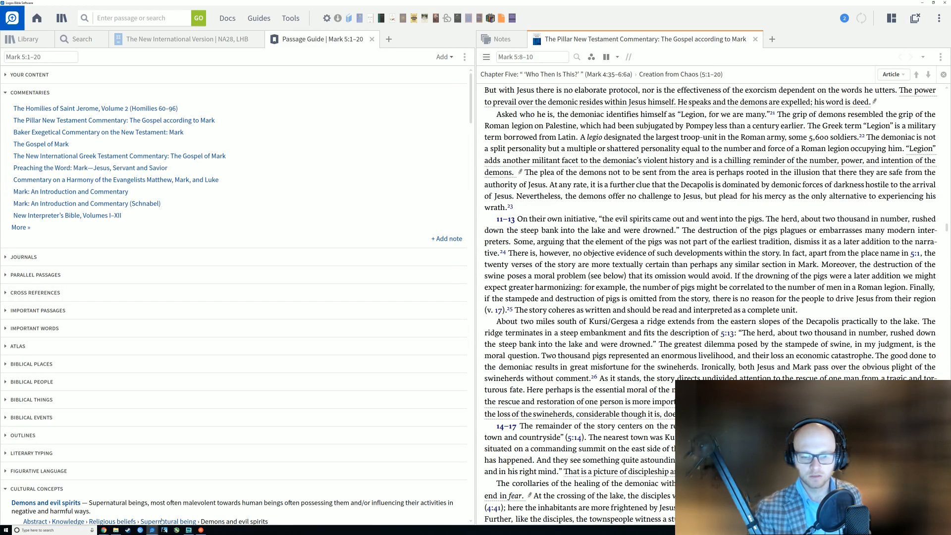
On the sermon canvas, add a plain text note from the saved favorites and place it above "Matt 16:18 The gates of hell . . .".
{"action": "mouse_move", "coordinate": [152, 529]}
{"action": "left_click", "coordinate": [148, 509]}
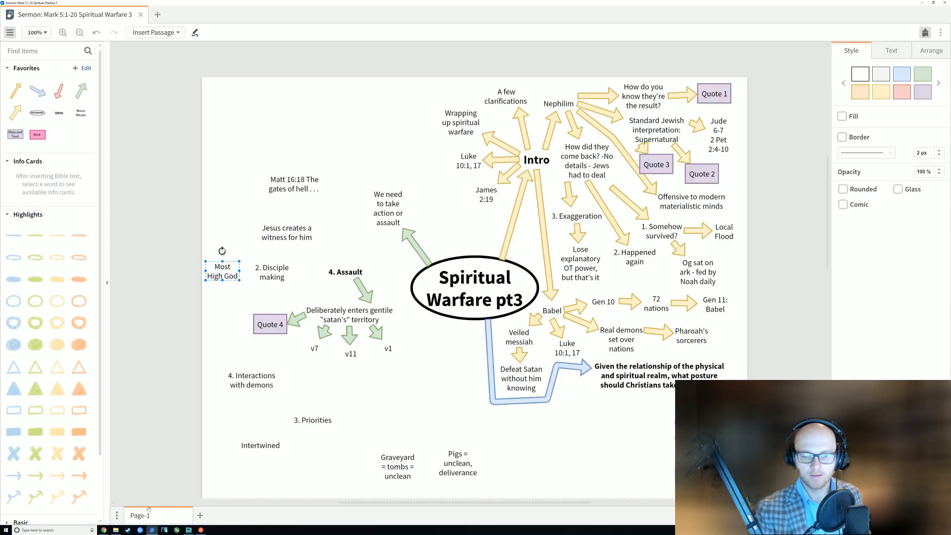
{"action": "left_click", "coordinate": [250, 282]}
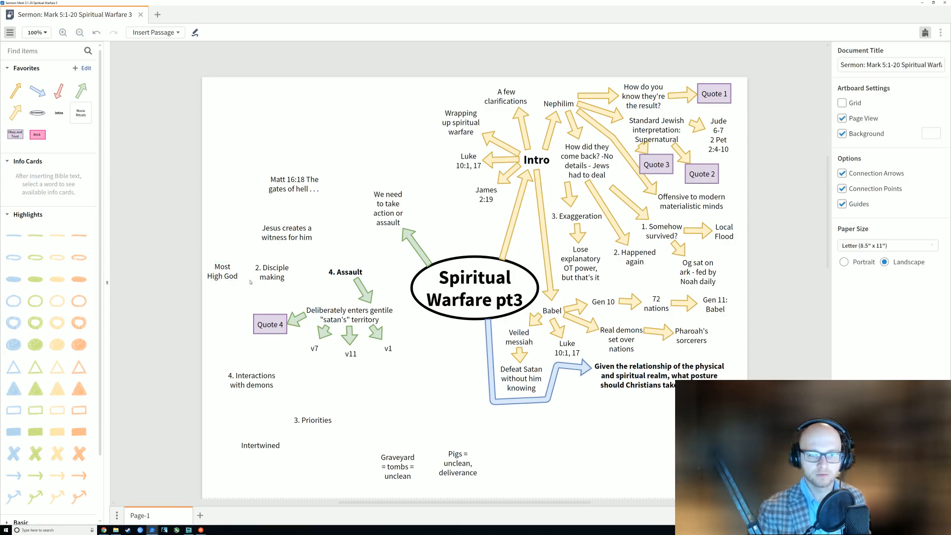
{"action": "scroll", "coordinate": [251, 346], "scroll_direction": "down", "scroll_amount": 8}
{"action": "left_click", "coordinate": [238, 485]}
{"action": "left_click_drag", "start_coordinate": [240, 451], "coordinate": [315, 47]}
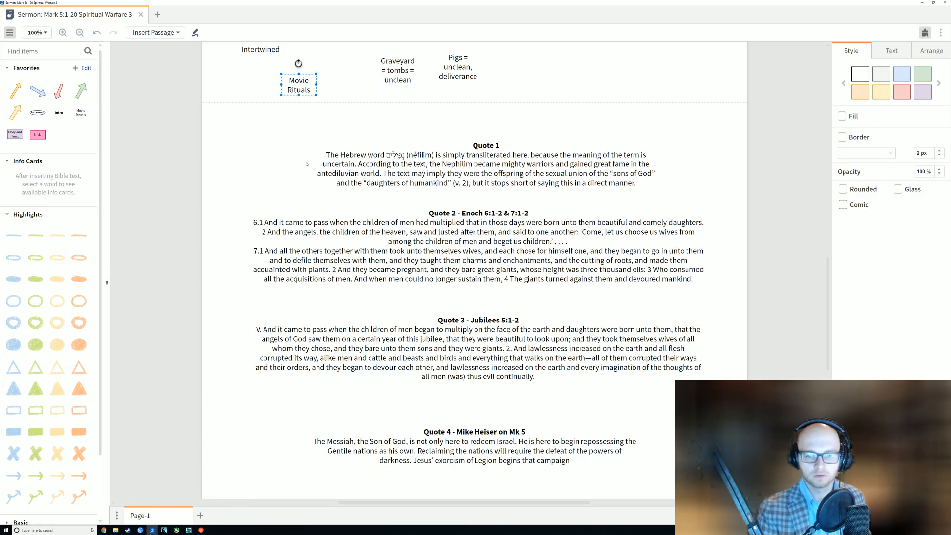
{"action": "scroll", "coordinate": [321, 321], "scroll_direction": "up", "scroll_amount": 5}
{"action": "scroll", "coordinate": [321, 321], "scroll_direction": "up", "scroll_amount": 2}
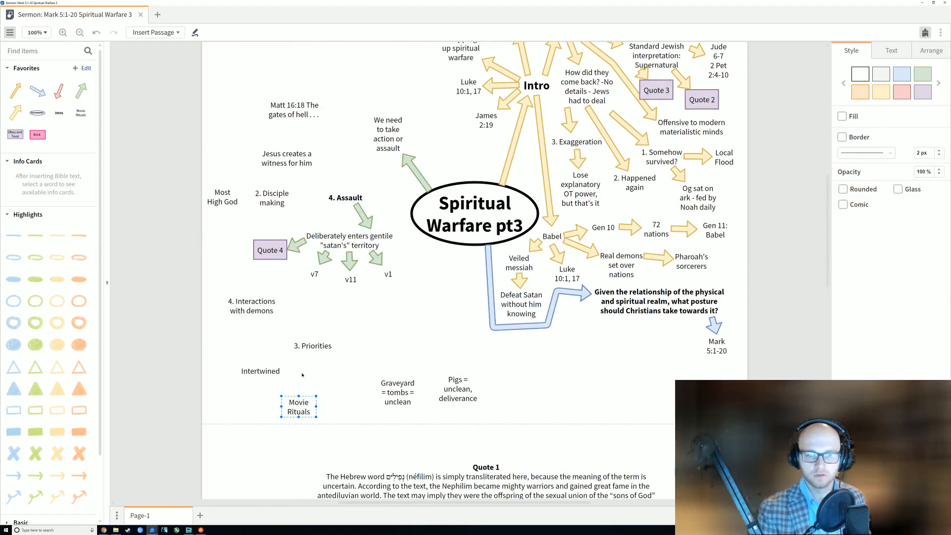
{"action": "left_click_drag", "start_coordinate": [299, 407], "coordinate": [327, 85]}
{"action": "scroll", "coordinate": [327, 85], "scroll_direction": "up", "scroll_amount": 1}
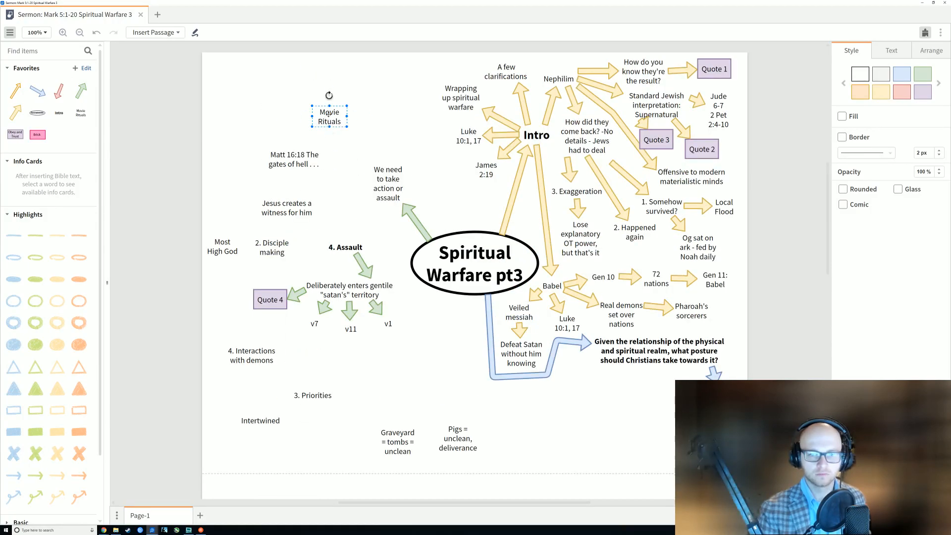
Change the new note's text to "Legion = militant".
{"action": "double_click", "coordinate": [329, 115]}
{"action": "type", "text": "Legi"}
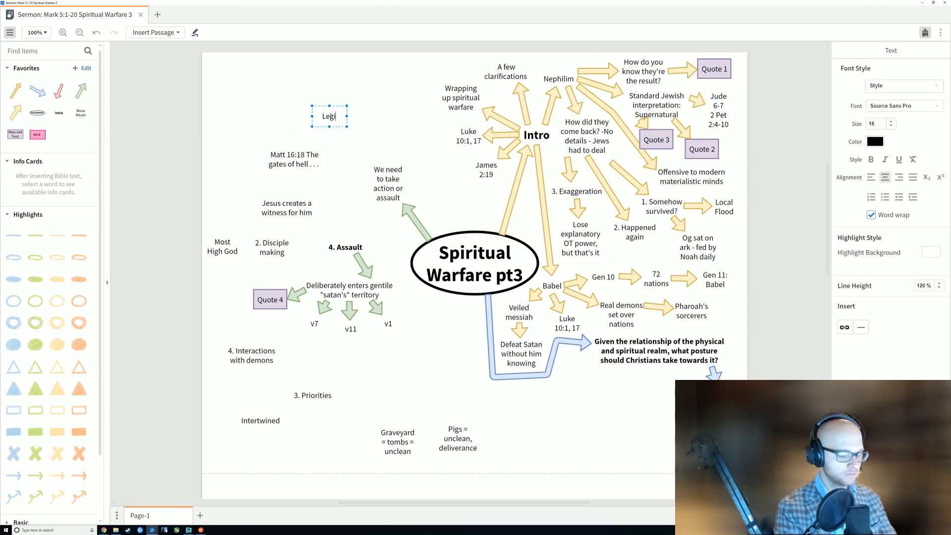
{"action": "type", "text": "on = militant"}
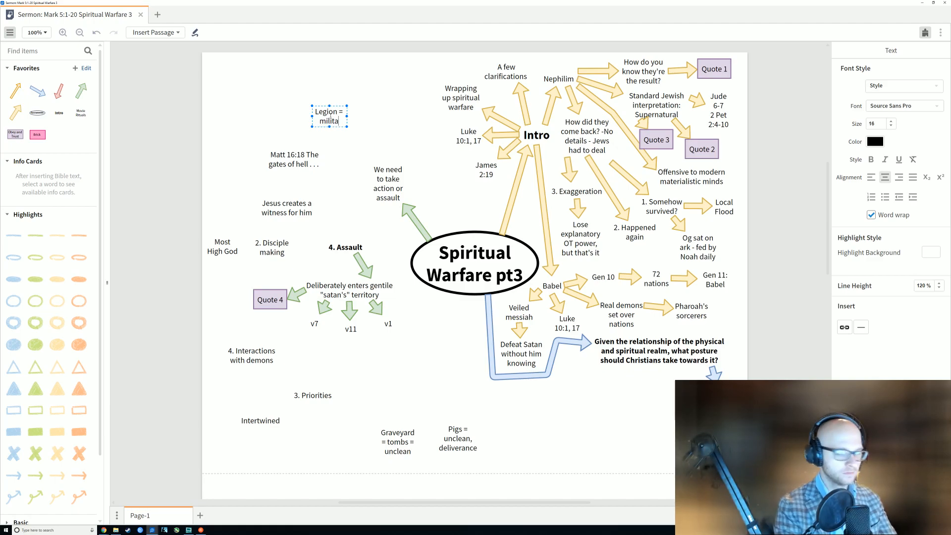
{"action": "left_click", "coordinate": [392, 128]}
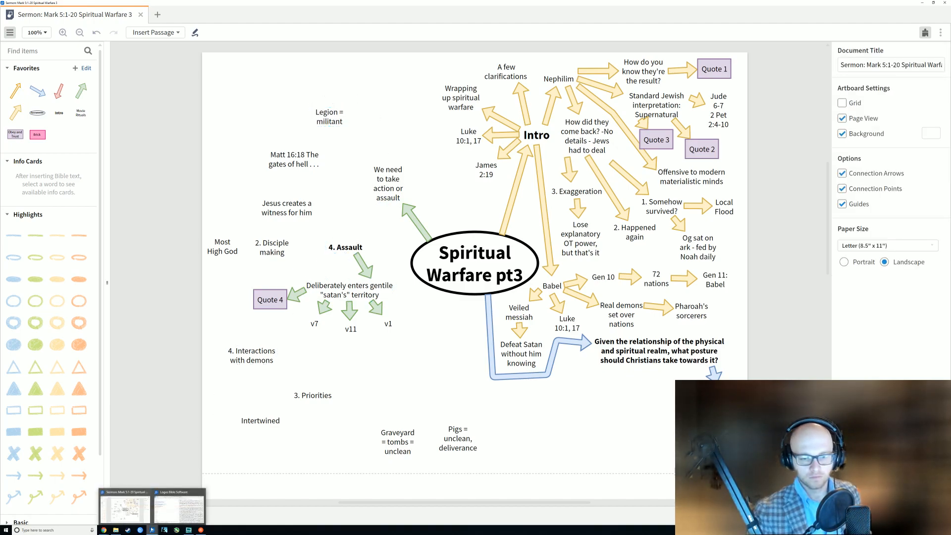
Return to the Pillar commentary and reread Mark 5:6–20, focusing on the moral dilemma of the drowned pigs in verses 11–13.
{"action": "mouse_move", "coordinate": [108, 531]}
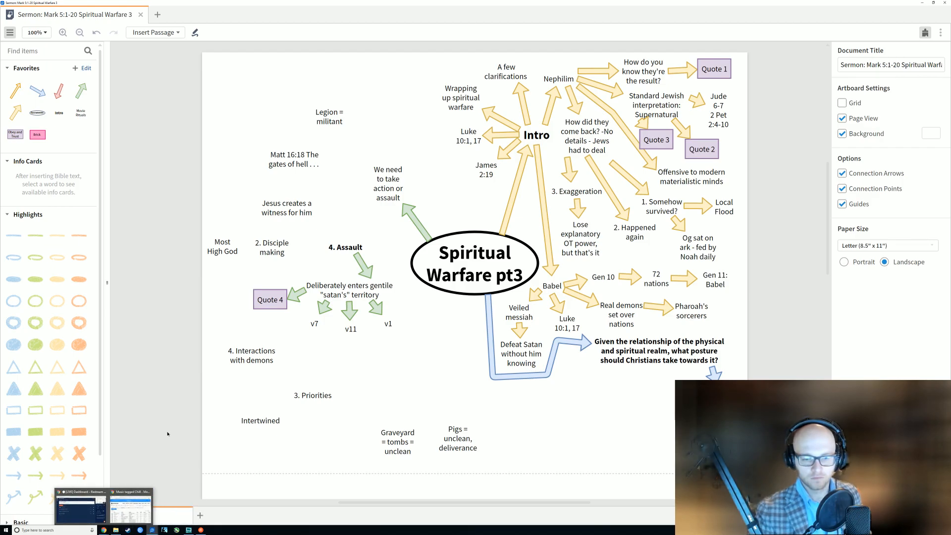
{"action": "mouse_move", "coordinate": [147, 527]}
{"action": "left_click", "coordinate": [179, 508]}
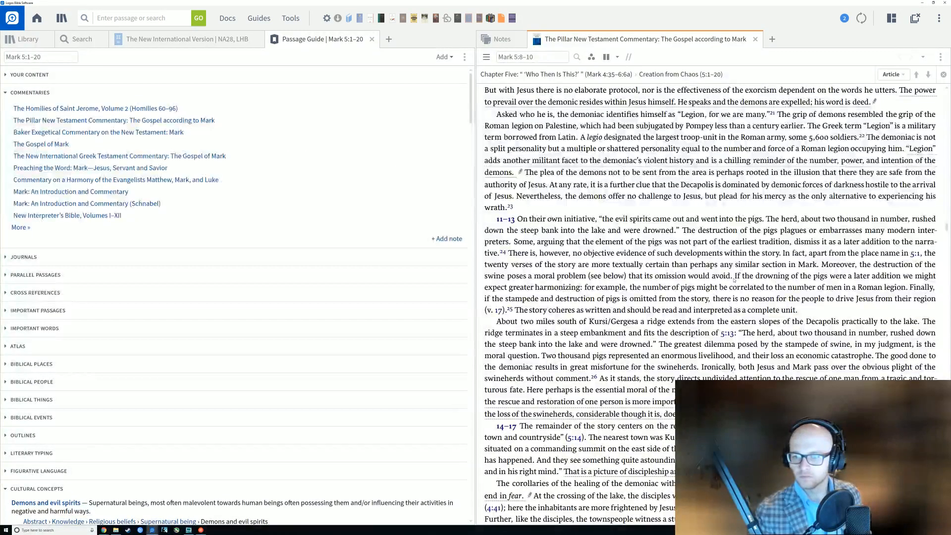
{"action": "scroll", "coordinate": [706, 286], "scroll_direction": "down", "scroll_amount": 1}
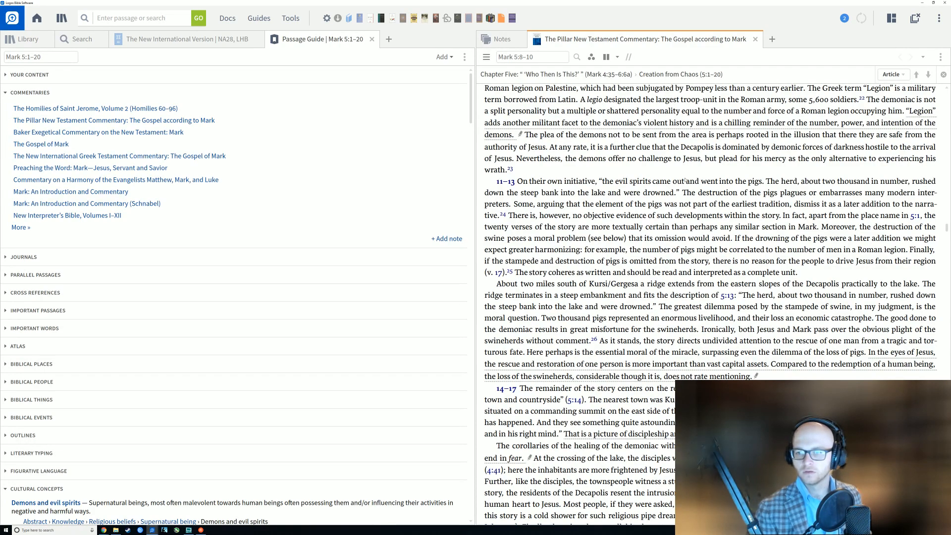
{"action": "scroll", "coordinate": [657, 260], "scroll_direction": "down", "scroll_amount": 2}
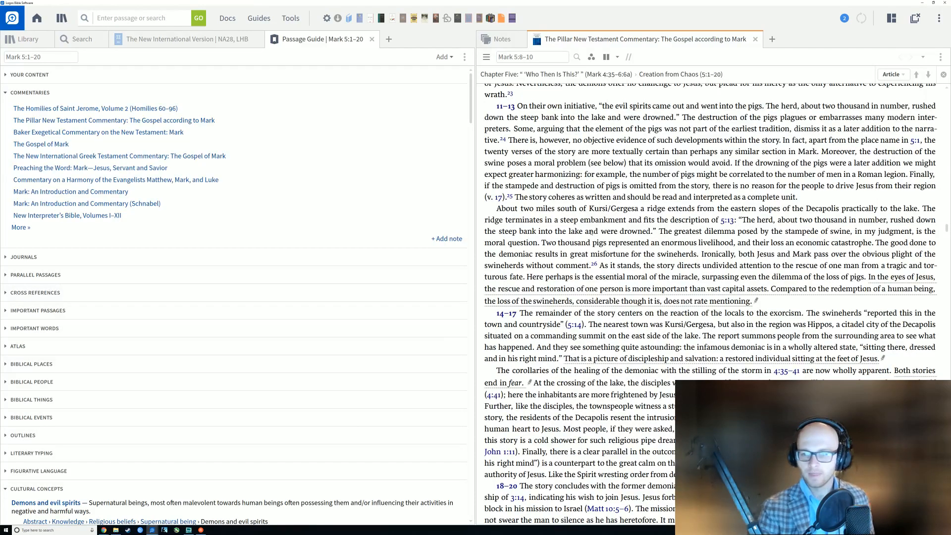
{"action": "scroll", "coordinate": [654, 265], "scroll_direction": "up", "scroll_amount": 4}
{"action": "scroll", "coordinate": [654, 265], "scroll_direction": "up", "scroll_amount": 8}
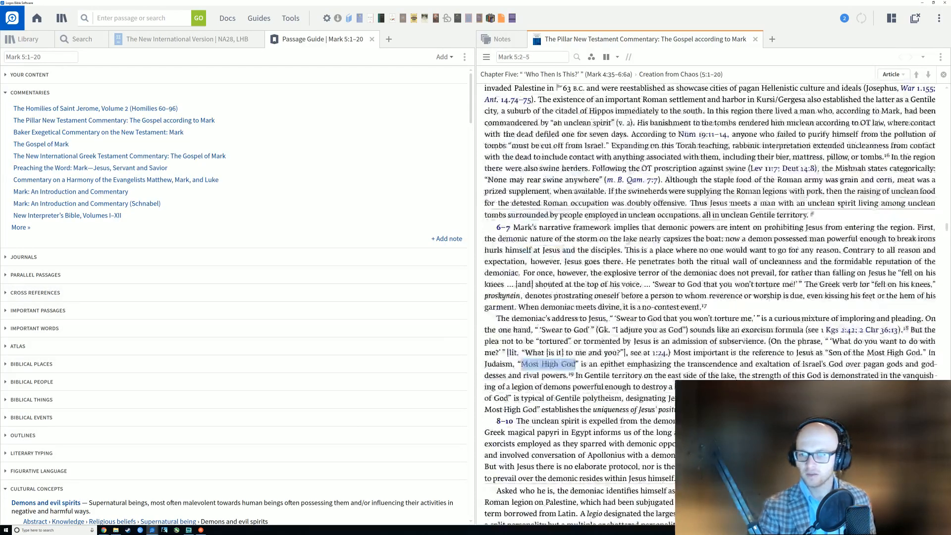
{"action": "scroll", "coordinate": [654, 264], "scroll_direction": "down", "scroll_amount": 6}
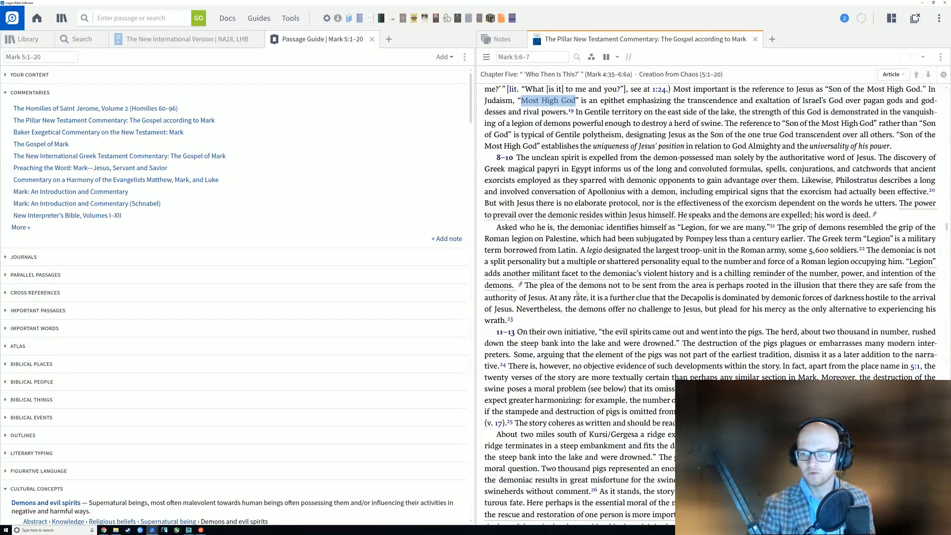
{"action": "scroll", "coordinate": [577, 293], "scroll_direction": "down", "scroll_amount": 6}
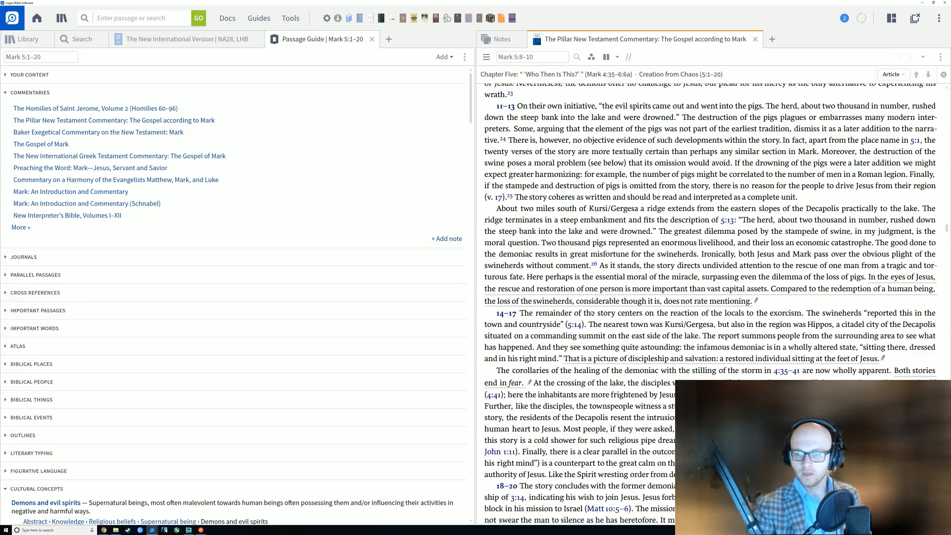
{"action": "scroll", "coordinate": [591, 313], "scroll_direction": "down", "scroll_amount": 9}
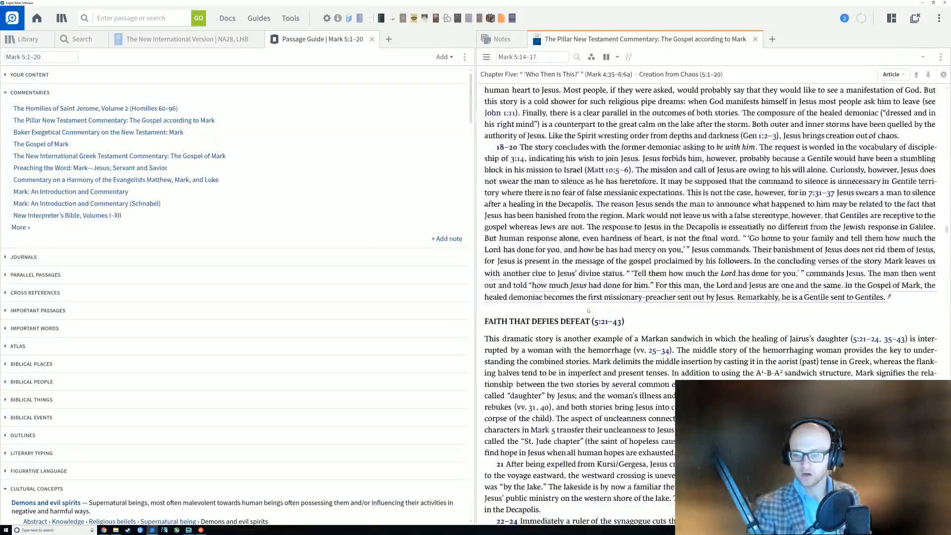
{"action": "scroll", "coordinate": [588, 311], "scroll_direction": "up", "scroll_amount": 8}
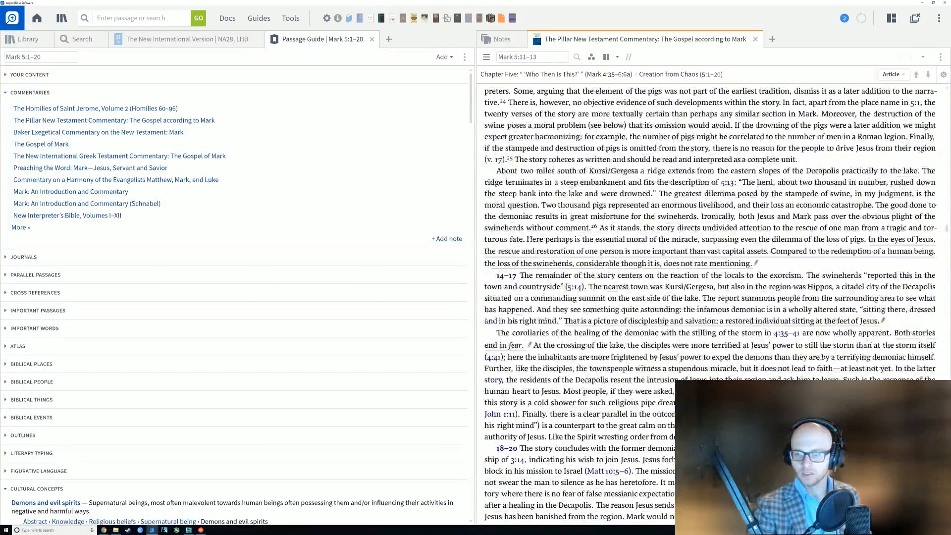
{"action": "scroll", "coordinate": [590, 309], "scroll_direction": "up", "scroll_amount": 1}
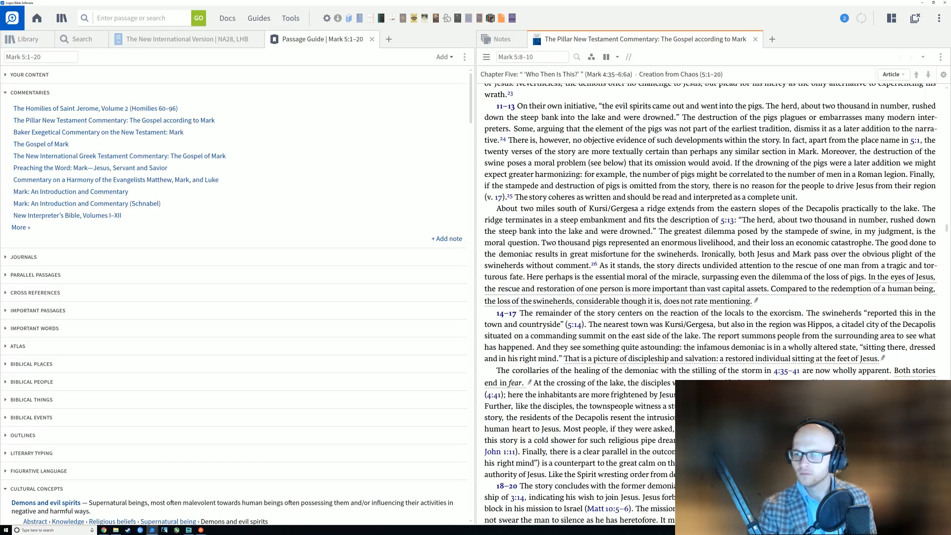
{"action": "scroll", "coordinate": [644, 219], "scroll_direction": "down", "scroll_amount": 1}
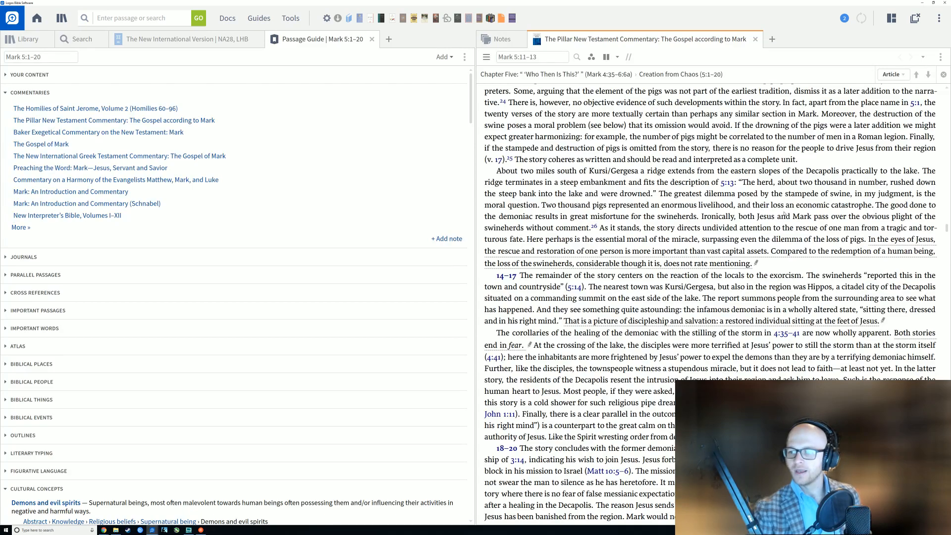
{"action": "scroll", "coordinate": [783, 214], "scroll_direction": "down", "scroll_amount": 1}
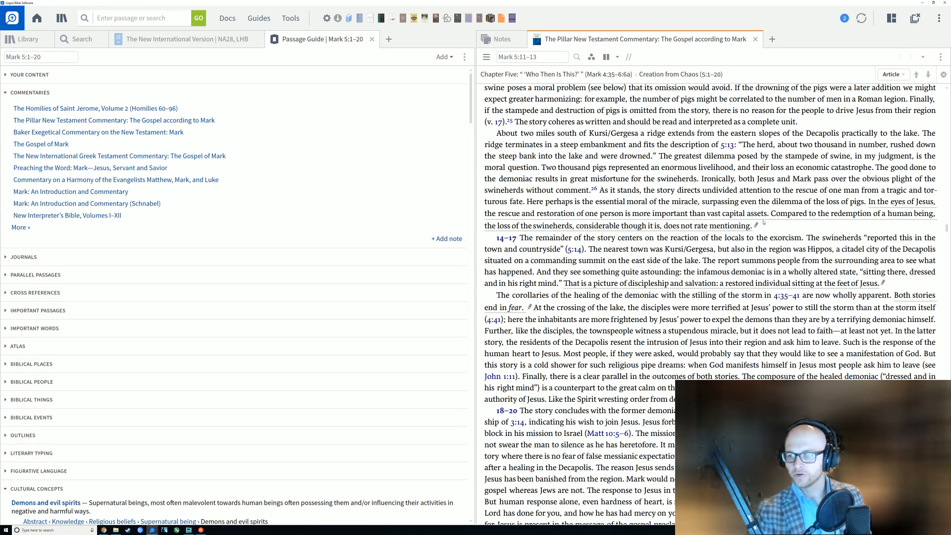
Highlight by selection the sentences on the rescue of one person mattering more than vast capital assets while reading them.
{"action": "left_click_drag", "start_coordinate": [766, 227], "coordinate": [780, 201]}
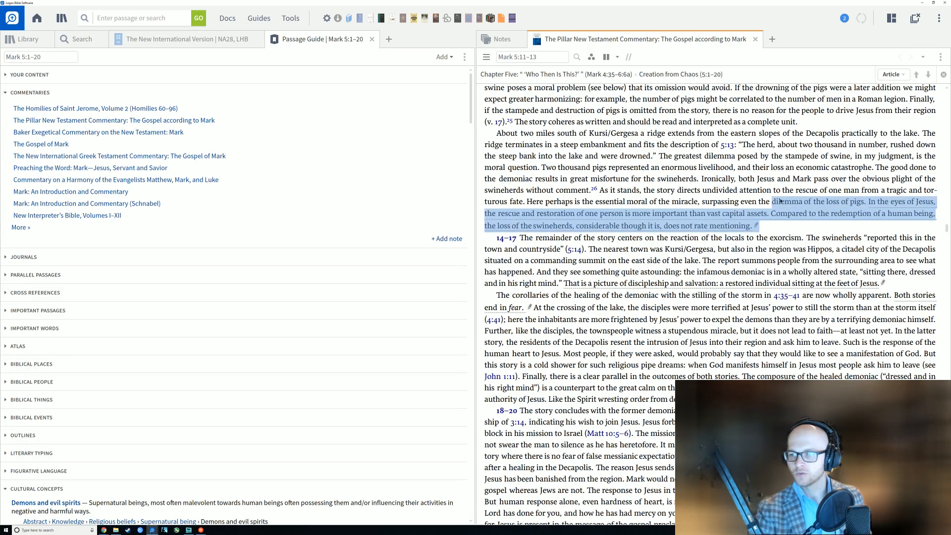
{"action": "left_click", "coordinate": [777, 227]}
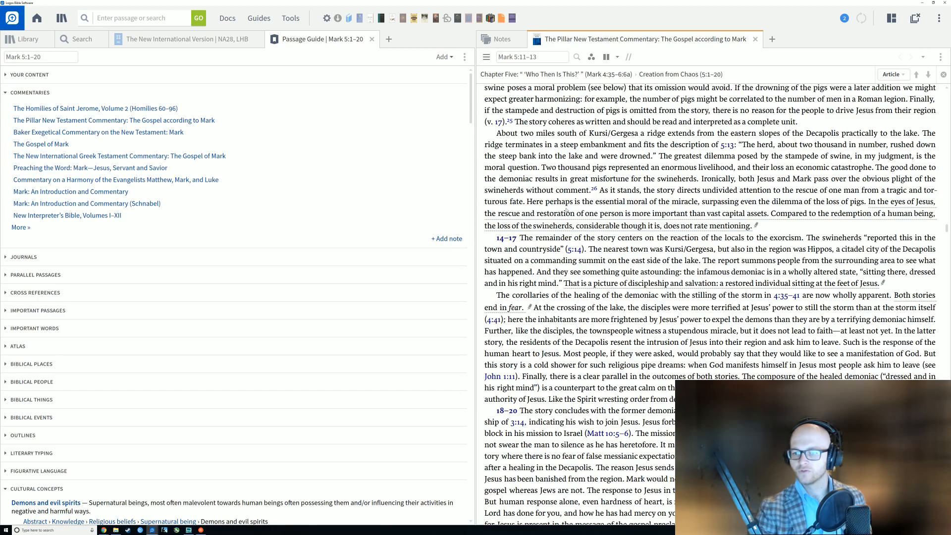
{"action": "left_click_drag", "start_coordinate": [582, 203], "coordinate": [736, 227]}
{"action": "left_click", "coordinate": [767, 228]}
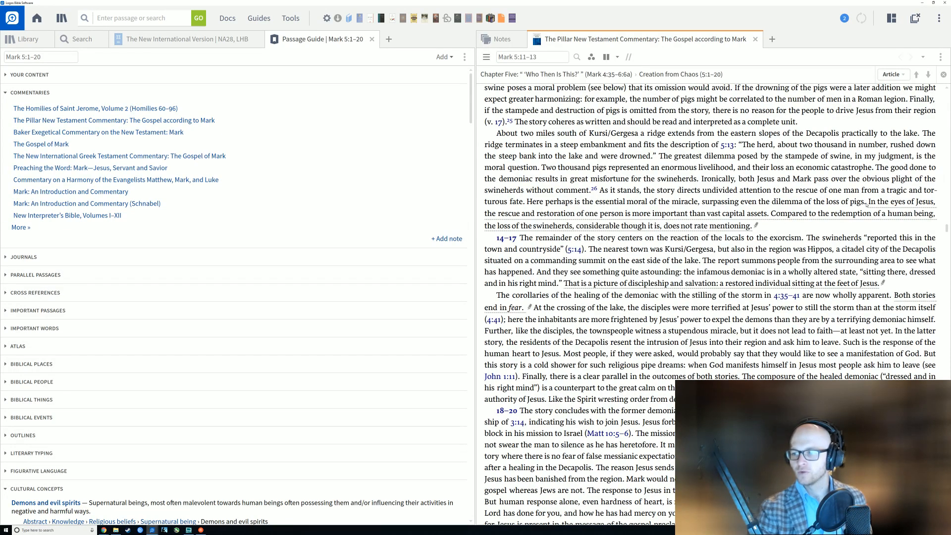
{"action": "left_click_drag", "start_coordinate": [866, 202], "coordinate": [868, 214]}
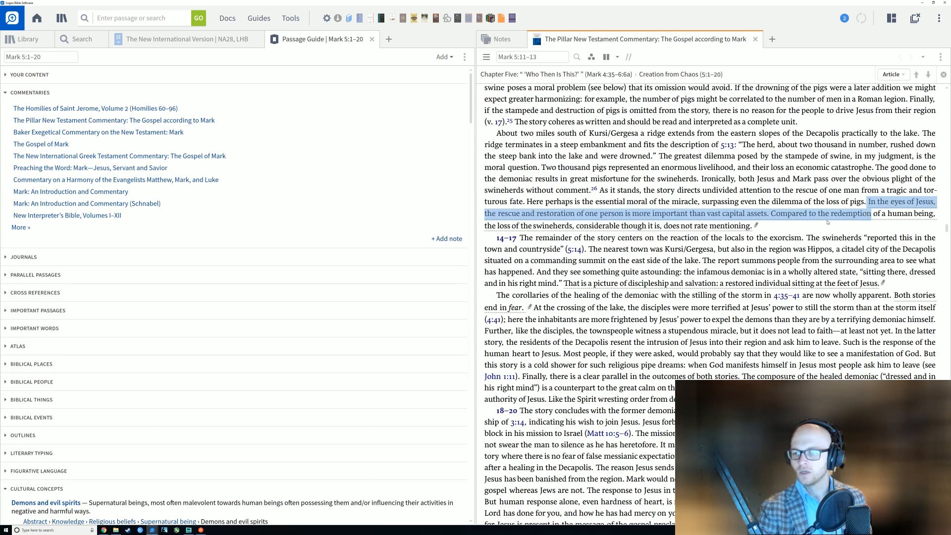
{"action": "left_click", "coordinate": [765, 225]}
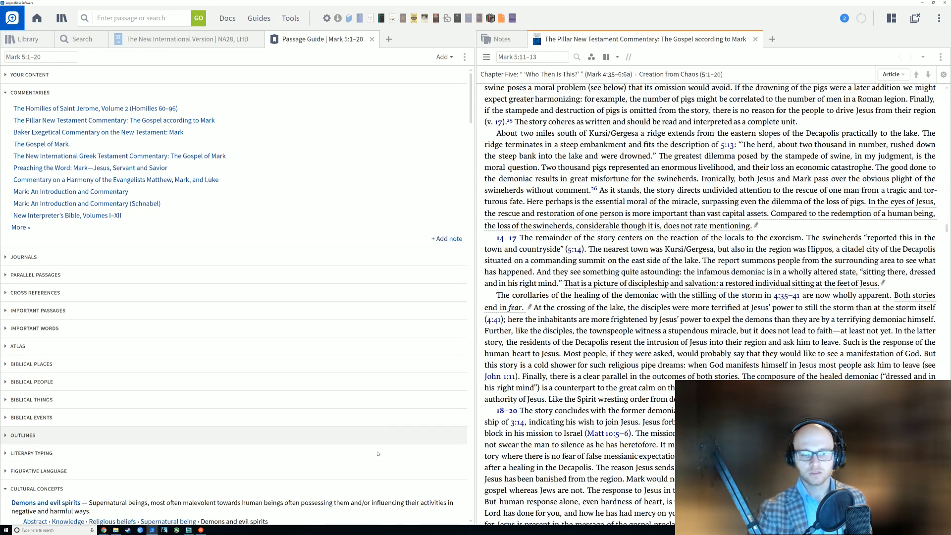
Switch back to the sermon canvas and shift the "3. Priorities" note slightly up and to the right.
{"action": "mouse_move", "coordinate": [153, 530]}
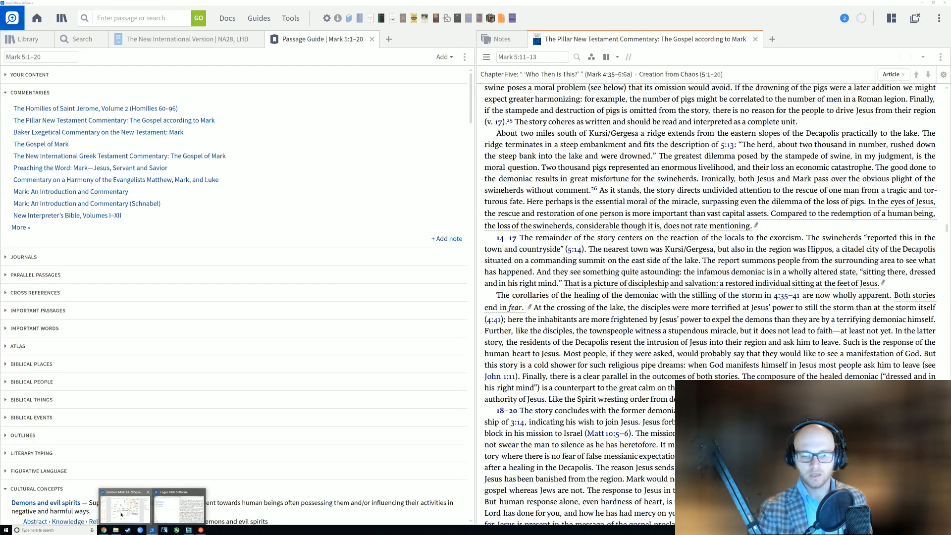
{"action": "left_click", "coordinate": [125, 505]}
{"action": "left_click", "coordinate": [317, 396]}
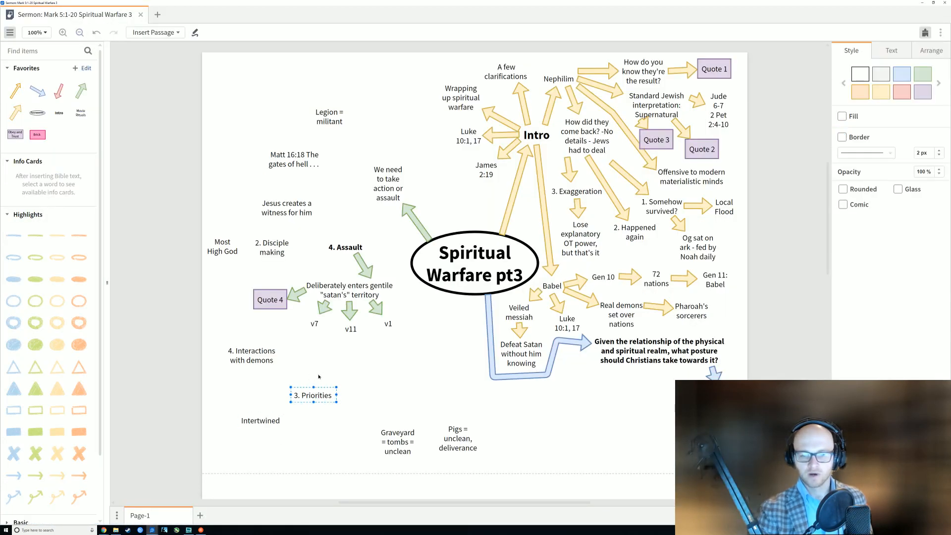
{"action": "left_click_drag", "start_coordinate": [323, 388], "coordinate": [335, 383]}
{"action": "left_click", "coordinate": [292, 376]}
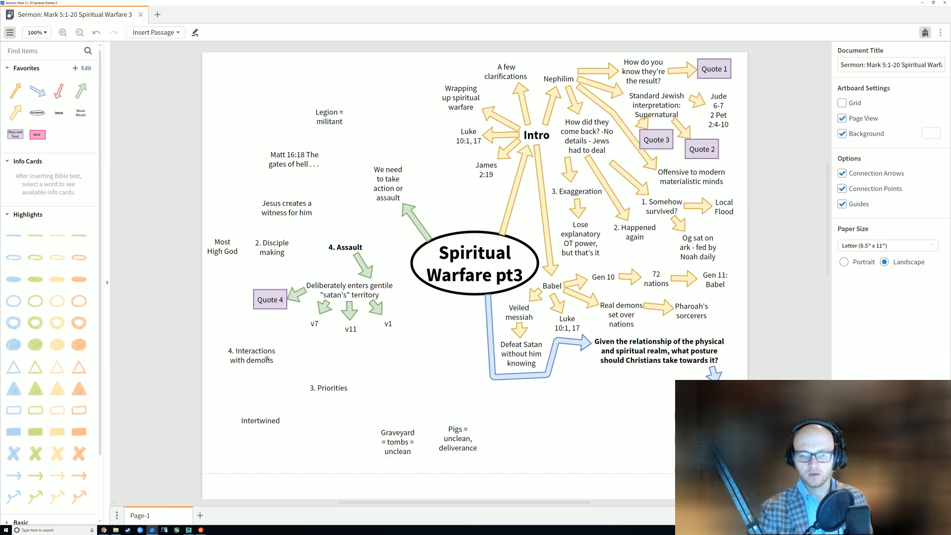
Delete the "4. Interactions with demons" note from the mind map.
{"action": "left_click", "coordinate": [253, 366]}
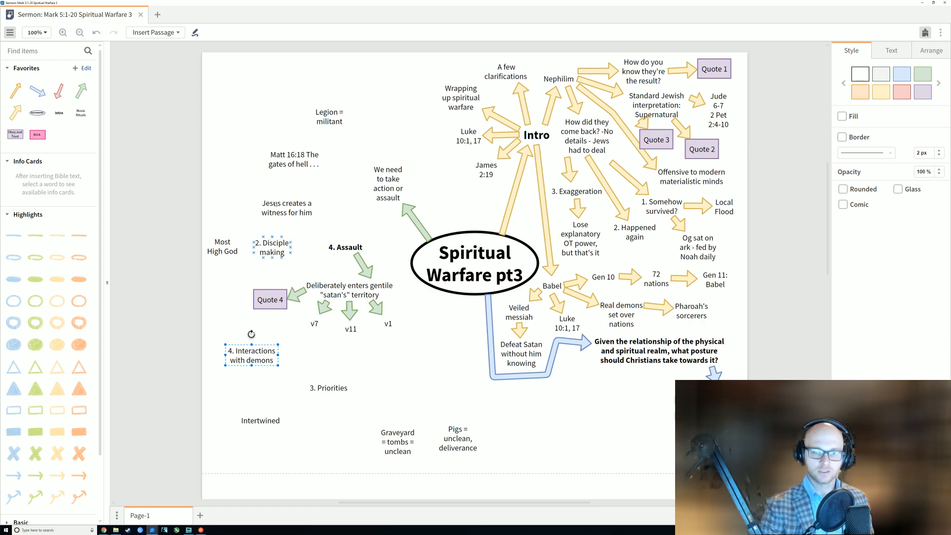
{"action": "left_click", "coordinate": [262, 326]}
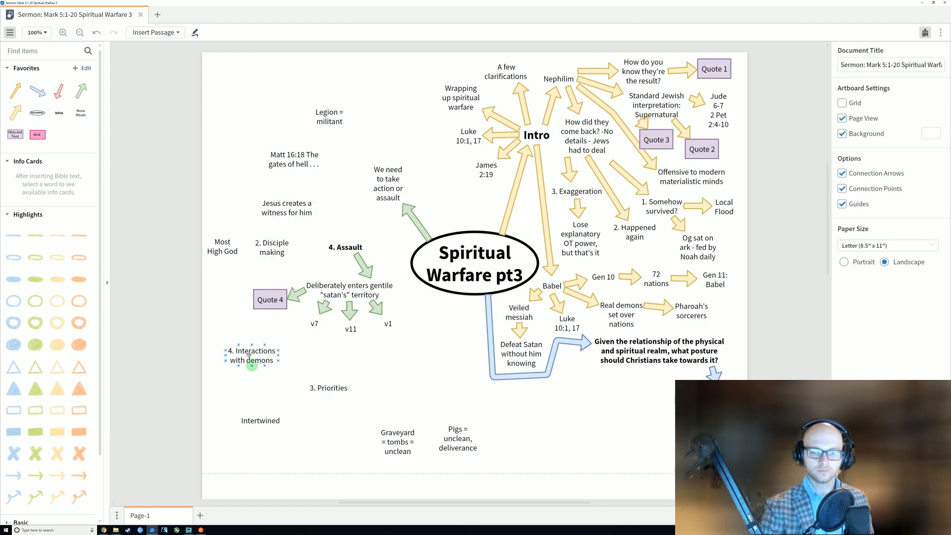
{"action": "left_click", "coordinate": [249, 357]}
{"action": "left_click", "coordinate": [277, 376]}
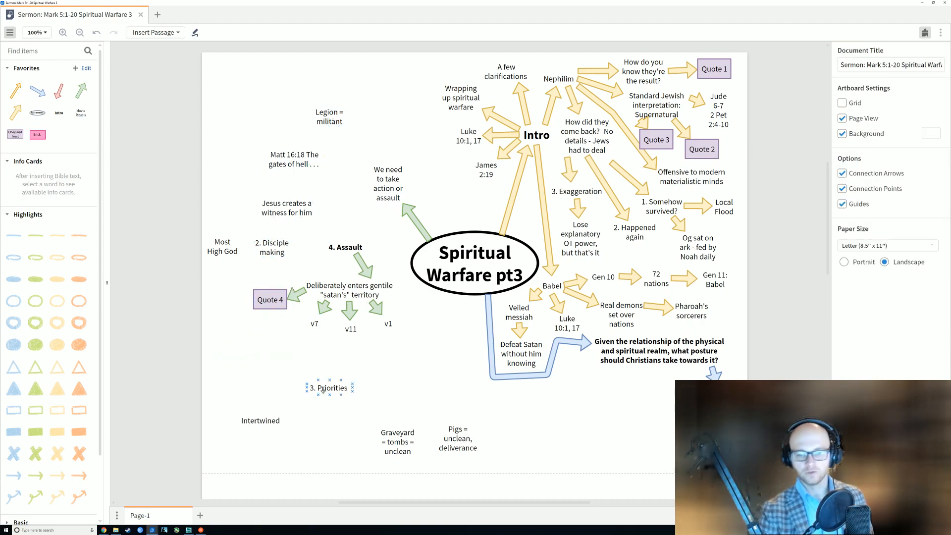
Move the "3. Priorities" note across the page to below the bold question about what posture Christians should take.
{"action": "left_click_drag", "start_coordinate": [324, 388], "coordinate": [364, 382]}
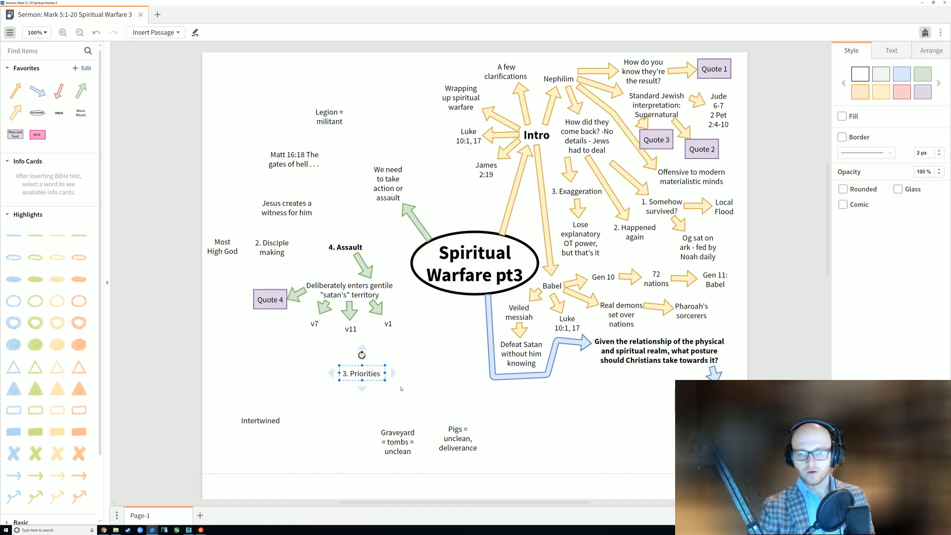
{"action": "left_click", "coordinate": [402, 389]}
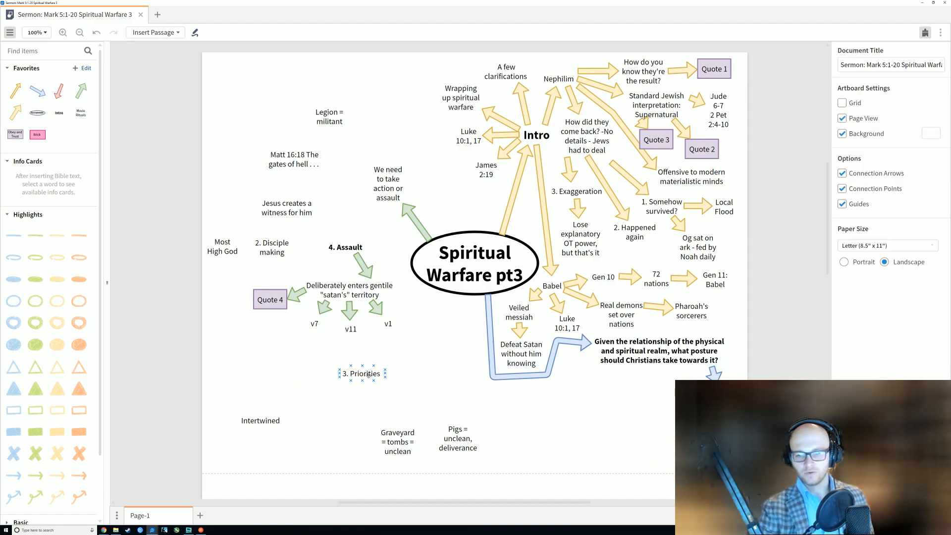
{"action": "left_click_drag", "start_coordinate": [362, 374], "coordinate": [618, 423]}
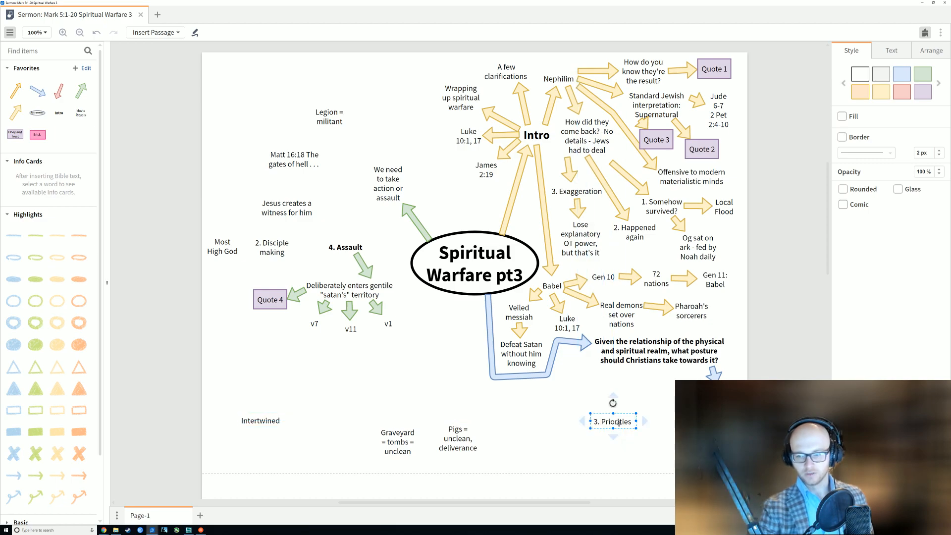
{"action": "left_click", "coordinate": [686, 344]}
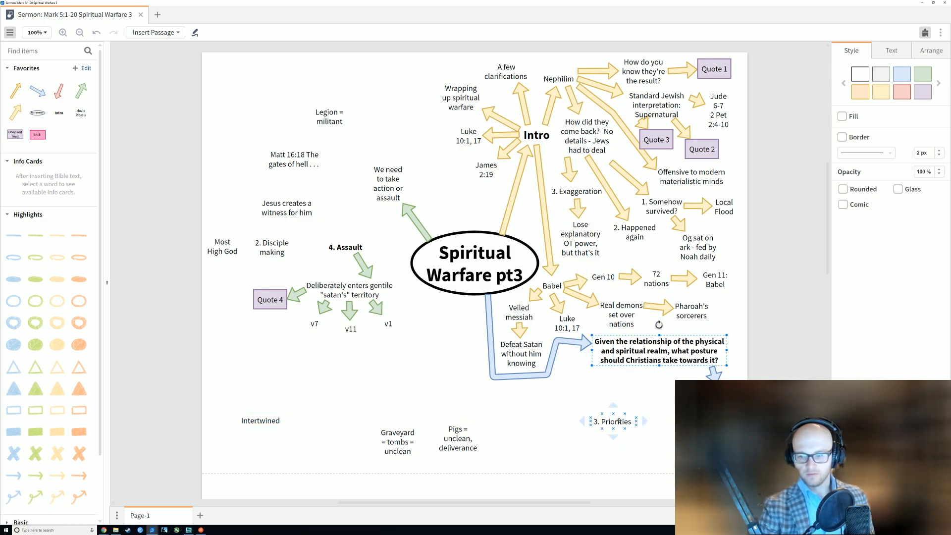
Move the "3. Priorities" note down near the "Pigs" note and the "2. Disciple making" note above the "Graveyard" note.
{"action": "left_click_drag", "start_coordinate": [616, 422], "coordinate": [634, 438]}
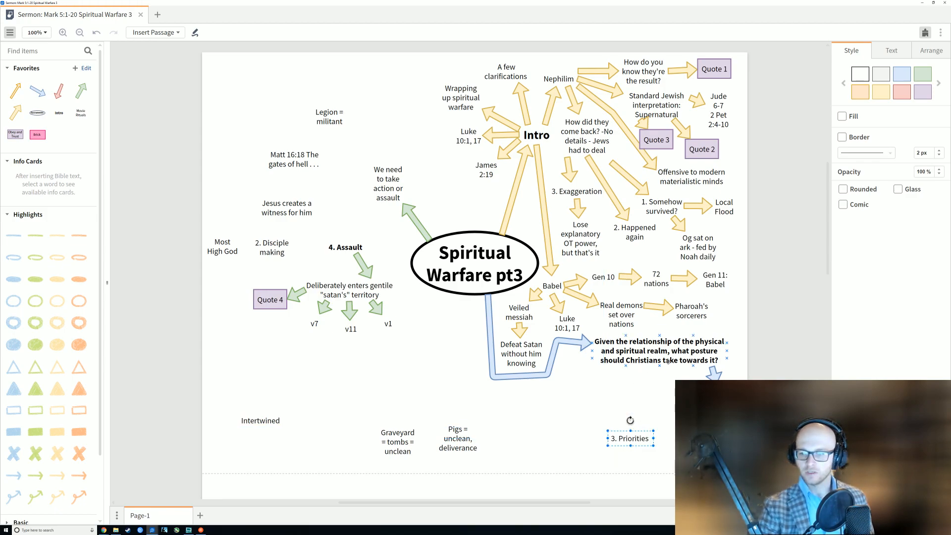
{"action": "left_click_drag", "start_coordinate": [625, 440], "coordinate": [607, 435]}
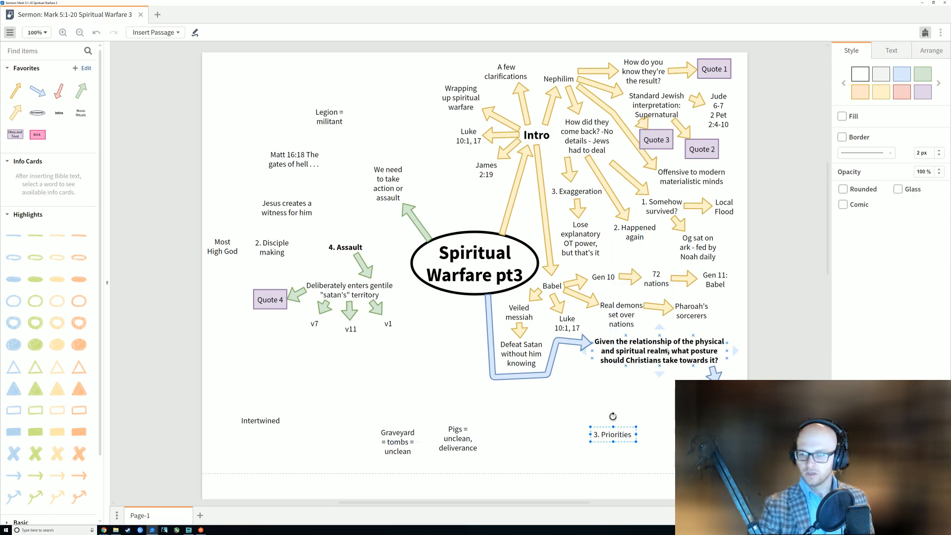
{"action": "left_click", "coordinate": [667, 351]}
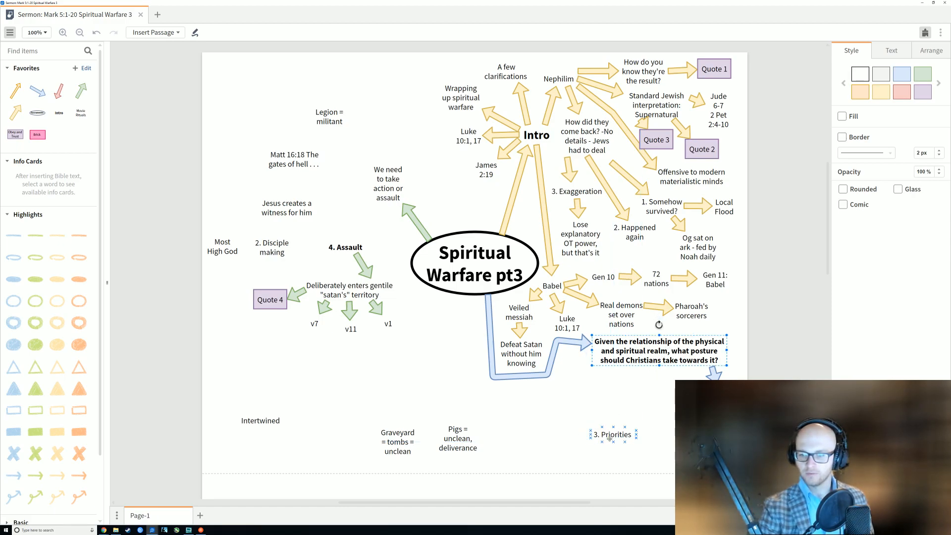
{"action": "left_click_drag", "start_coordinate": [609, 440], "coordinate": [571, 447]}
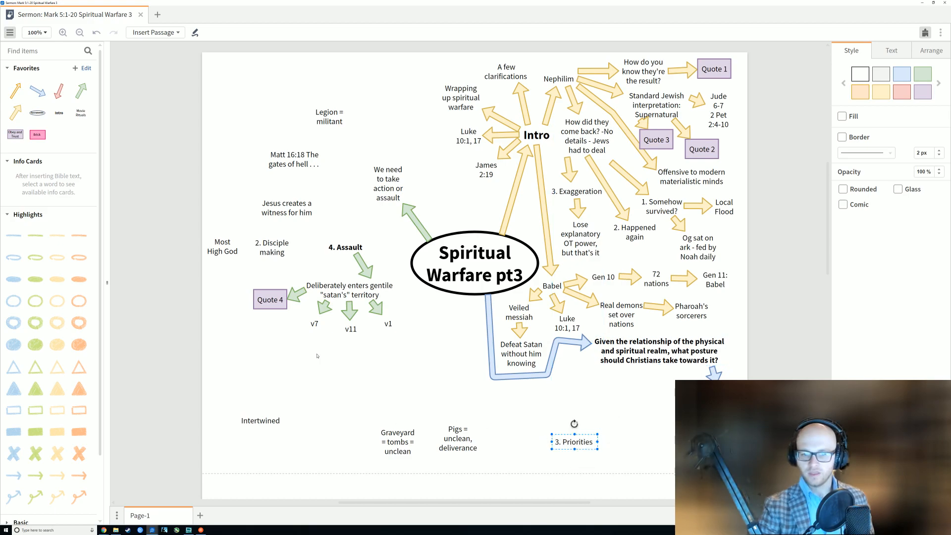
{"action": "left_click_drag", "start_coordinate": [277, 252], "coordinate": [402, 398]}
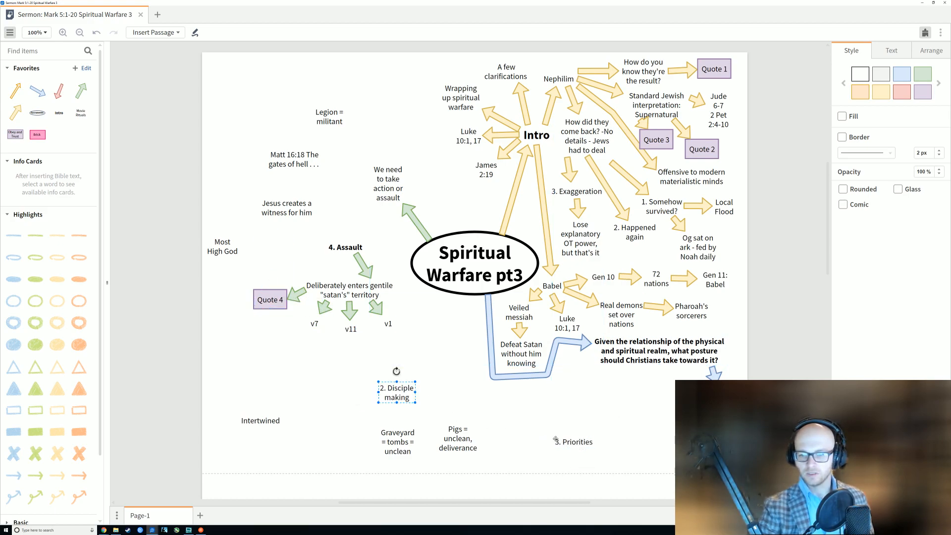
Renumber the "3. Priorities" note as "1. Priorities".
{"action": "left_click", "coordinate": [573, 441]}
{"action": "left_click", "coordinate": [574, 442]}
{"action": "left_click", "coordinate": [557, 441]}
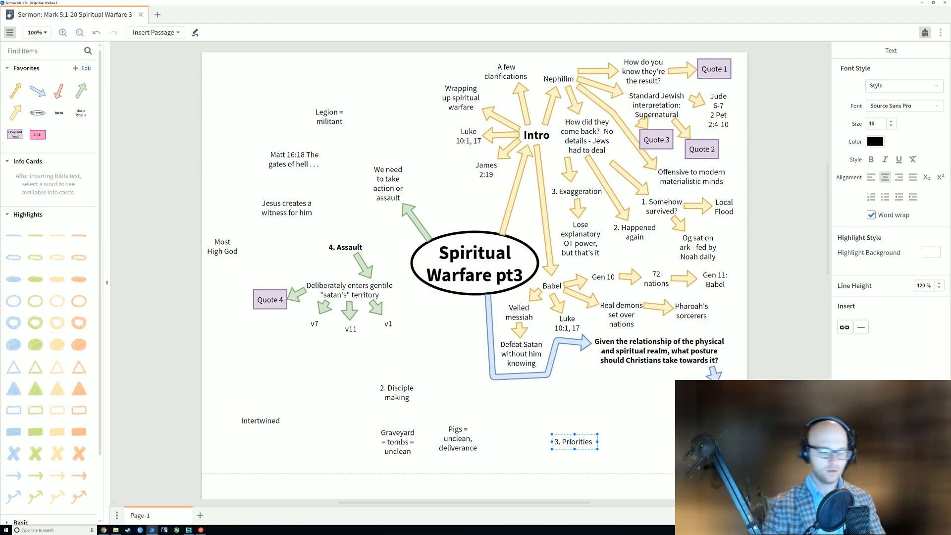
{"action": "key", "text": "BackSpace"}
{"action": "type", "text": "1"}
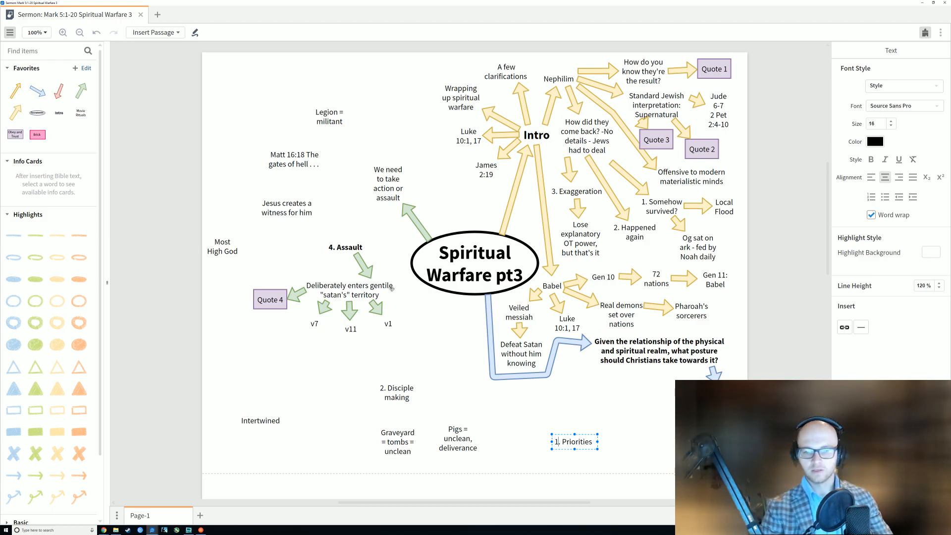
Renumber the bold "4. Assault" heading as "3. Assault".
{"action": "left_click", "coordinate": [336, 247]}
{"action": "left_click", "coordinate": [336, 246]}
{"action": "key", "text": "Escape"}
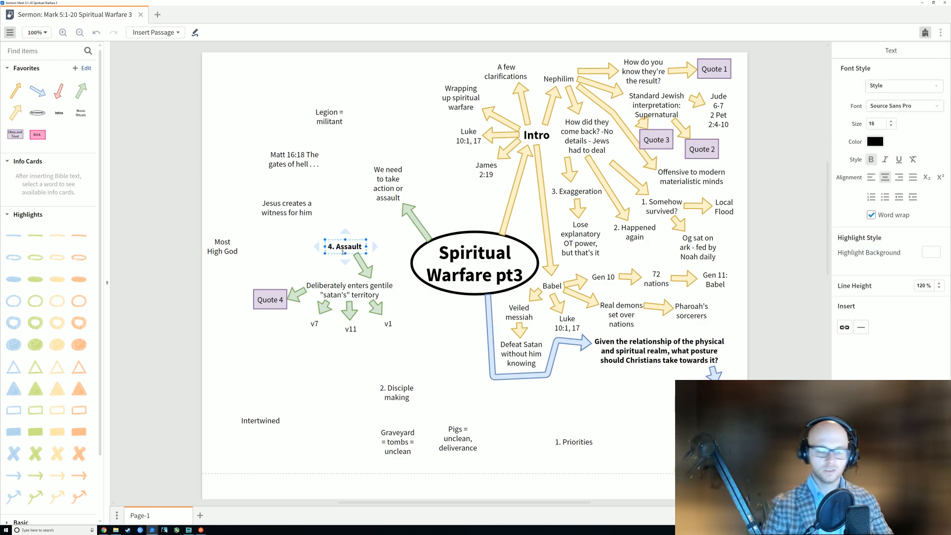
{"action": "key", "text": "BackSpace"}
{"action": "type", "text": "3"}
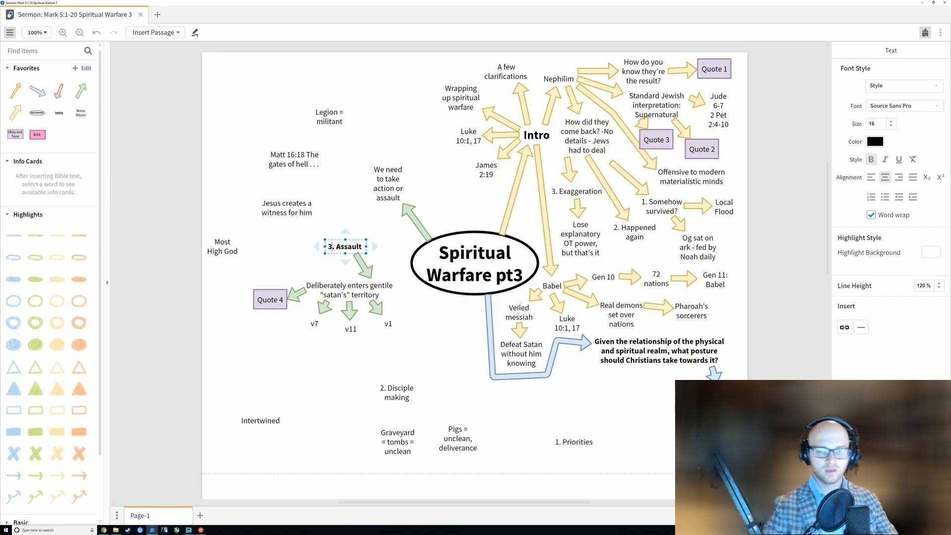
{"action": "left_click", "coordinate": [347, 380]}
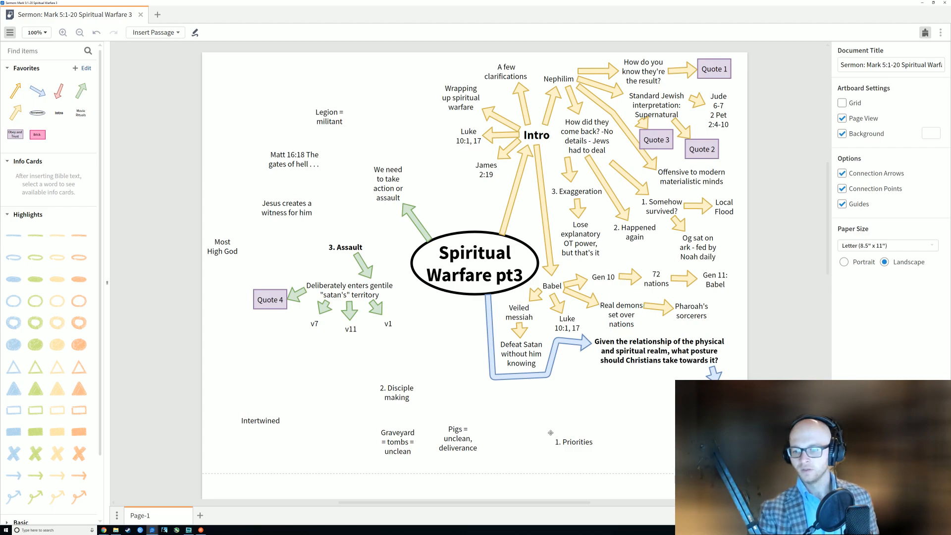
Shift the "1. Priorities", "Pigs" and "Graveyard" notes to the right along the lower part of the page.
{"action": "left_click_drag", "start_coordinate": [575, 442], "coordinate": [678, 441]}
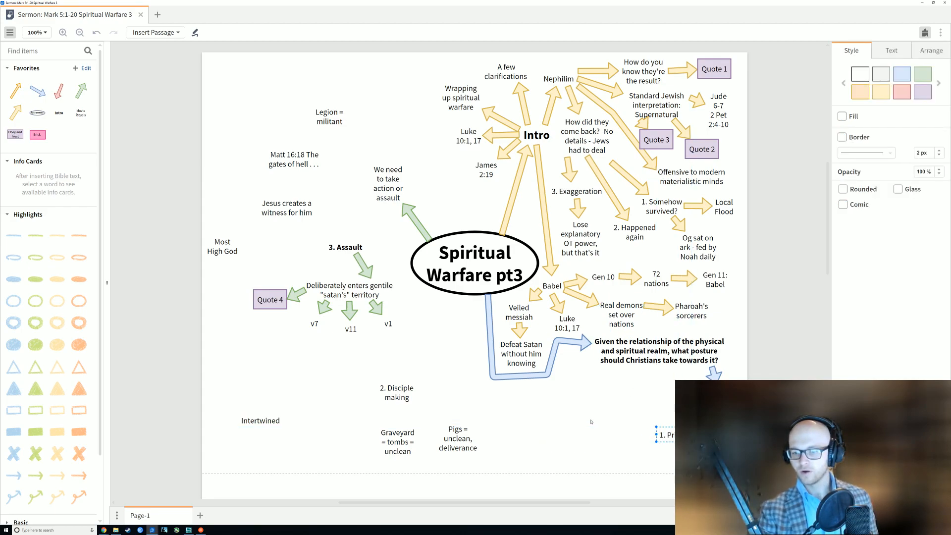
{"action": "left_click", "coordinate": [458, 439]}
{"action": "left_click_drag", "start_coordinate": [457, 439], "coordinate": [519, 449]}
{"action": "left_click_drag", "start_coordinate": [401, 438], "coordinate": [463, 452]}
{"action": "left_click_drag", "start_coordinate": [521, 447], "coordinate": [509, 454]}
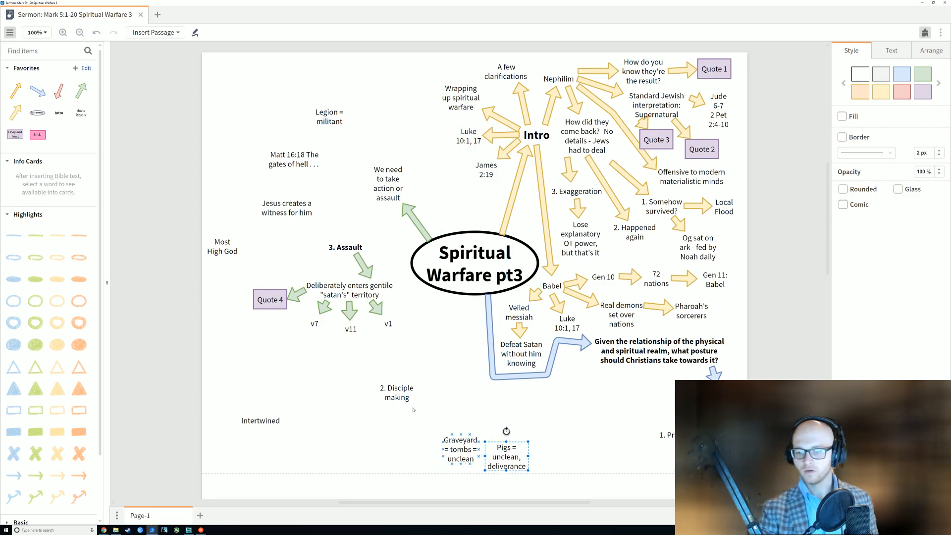
Move "2. Disciple making" up toward the Assault branch and "Intertwined" across the page to below the bold question.
{"action": "left_click_drag", "start_coordinate": [399, 396], "coordinate": [387, 380]}
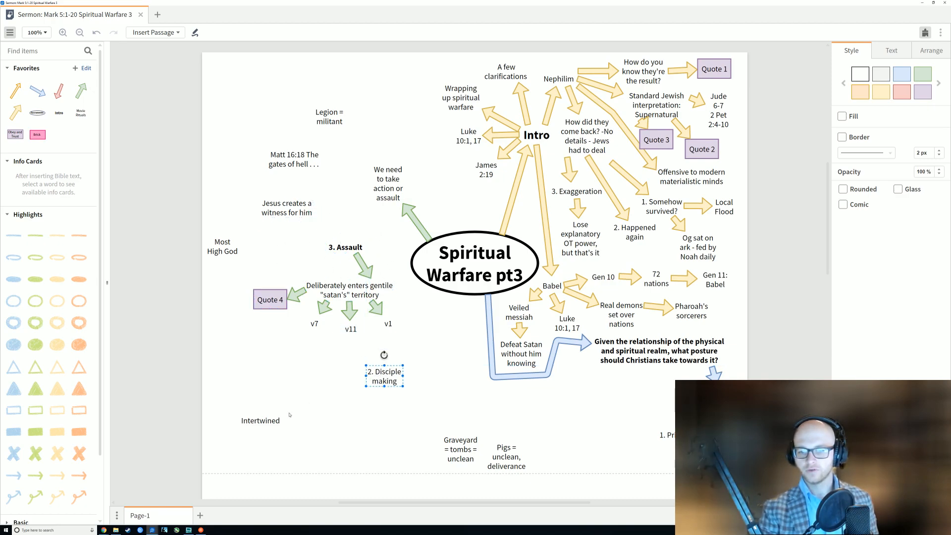
{"action": "left_click_drag", "start_coordinate": [266, 420], "coordinate": [609, 407]}
{"action": "left_click_drag", "start_coordinate": [678, 436], "coordinate": [714, 446]}
{"action": "left_click", "coordinate": [643, 420]}
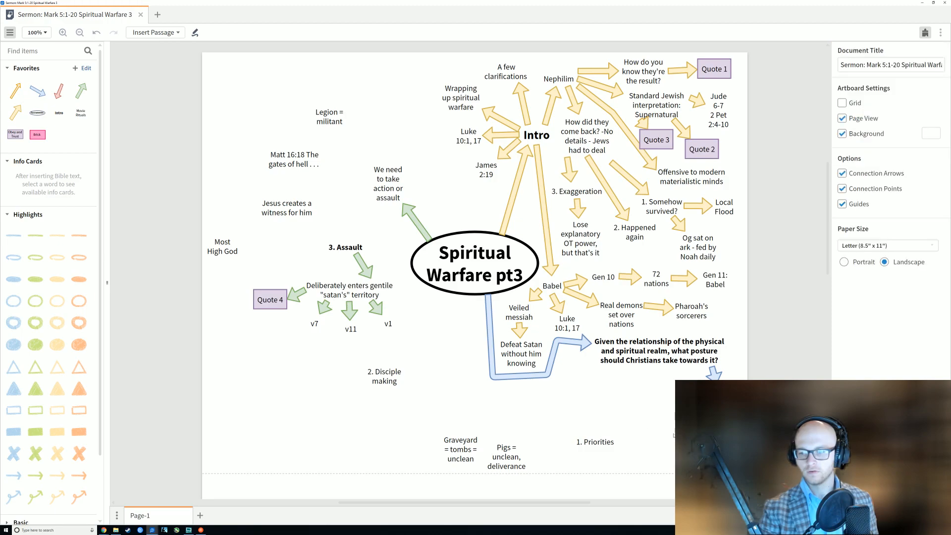
{"action": "left_click", "coordinate": [703, 444]}
{"action": "left_click_drag", "start_coordinate": [704, 443], "coordinate": [708, 443]}
{"action": "left_click", "coordinate": [673, 403]}
Add a second blue arrow leading down from the bold question about the posture Christians should take.
{"action": "left_click", "coordinate": [713, 373]}
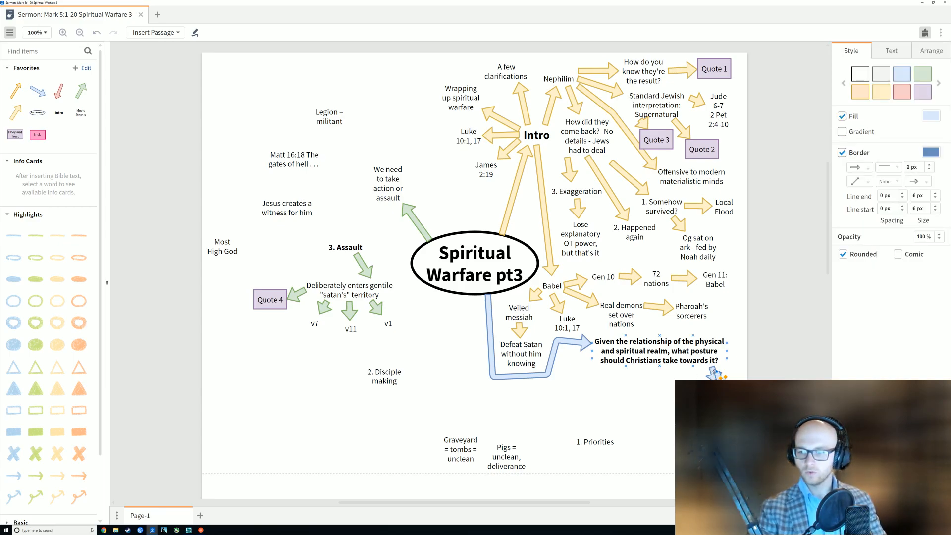
{"action": "left_click_drag", "start_coordinate": [713, 370], "coordinate": [714, 445]}
{"action": "left_click", "coordinate": [664, 450]}
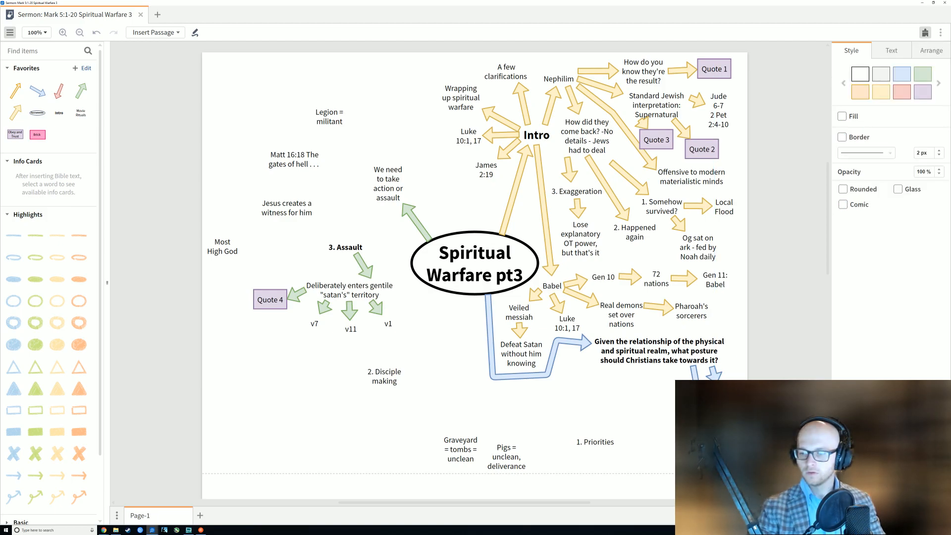
{"action": "double_click", "coordinate": [714, 444]}
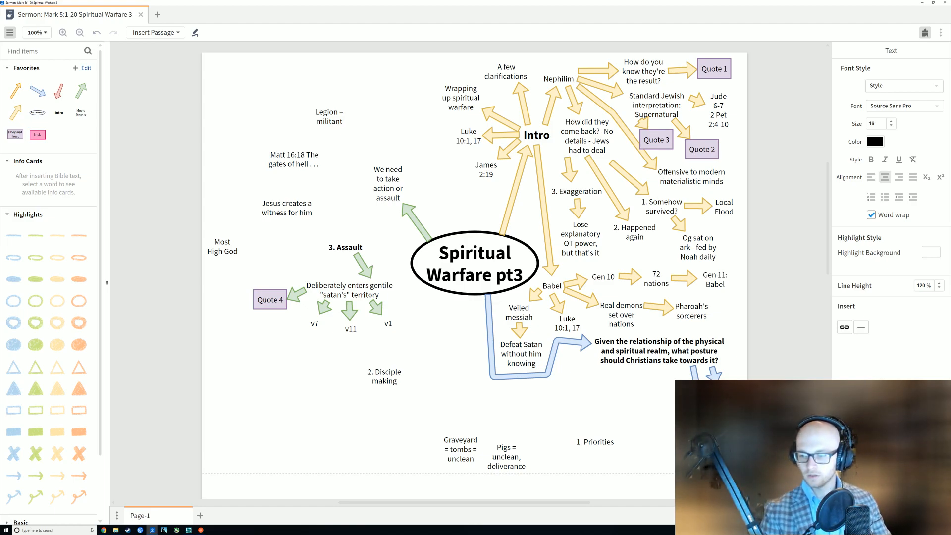
{"action": "key", "text": "Escape"}
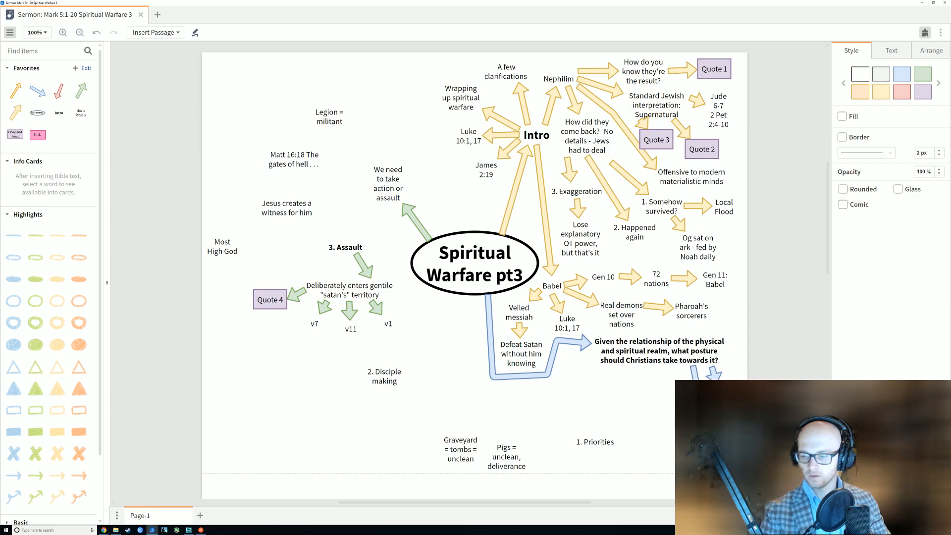
{"action": "left_click", "coordinate": [698, 438]}
Move the "1. Priorities" note up to just below the bold question.
{"action": "left_click_drag", "start_coordinate": [616, 441], "coordinate": [649, 420]}
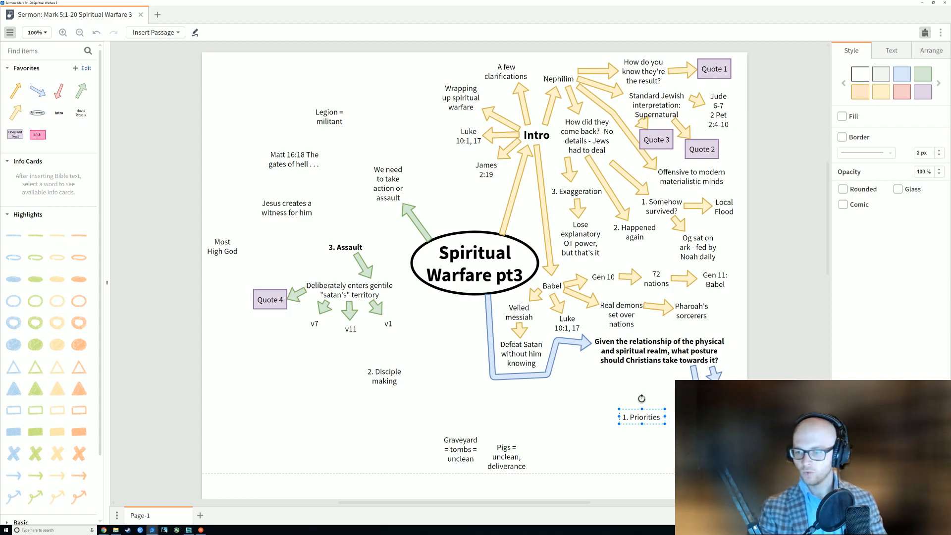
{"action": "left_click", "coordinate": [662, 457]}
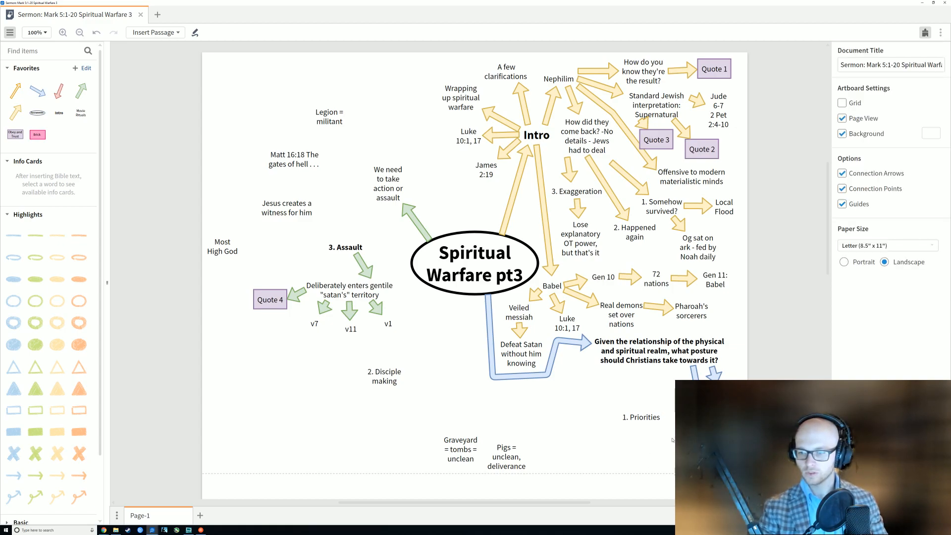
{"action": "mouse_move", "coordinate": [644, 418]}
{"action": "left_mouse_down"}
{"action": "mouse_move", "coordinate": [644, 438]}
{"action": "mouse_move", "coordinate": [645, 407]}
{"action": "left_mouse_up"}
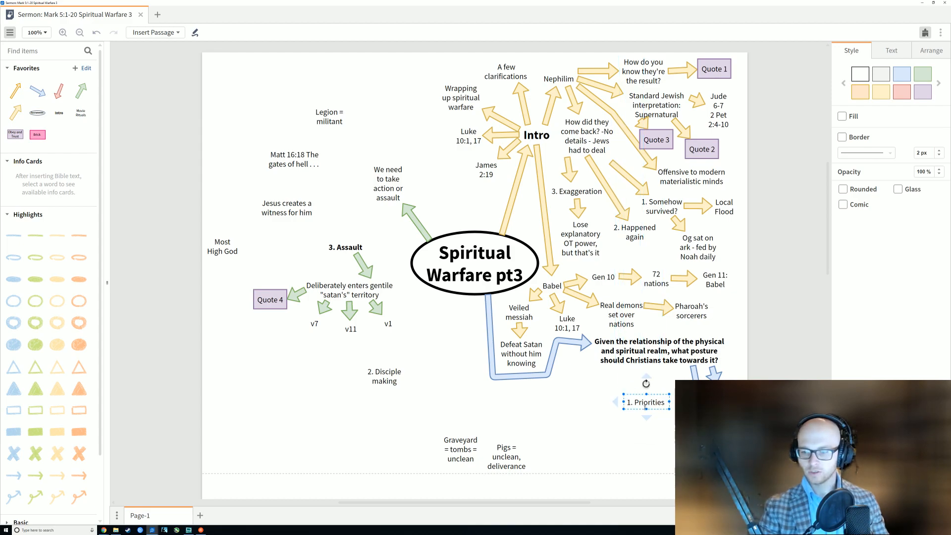
Make the "1. Priorities" text bold and nudge the note slightly upward.
{"action": "double_click", "coordinate": [645, 403]}
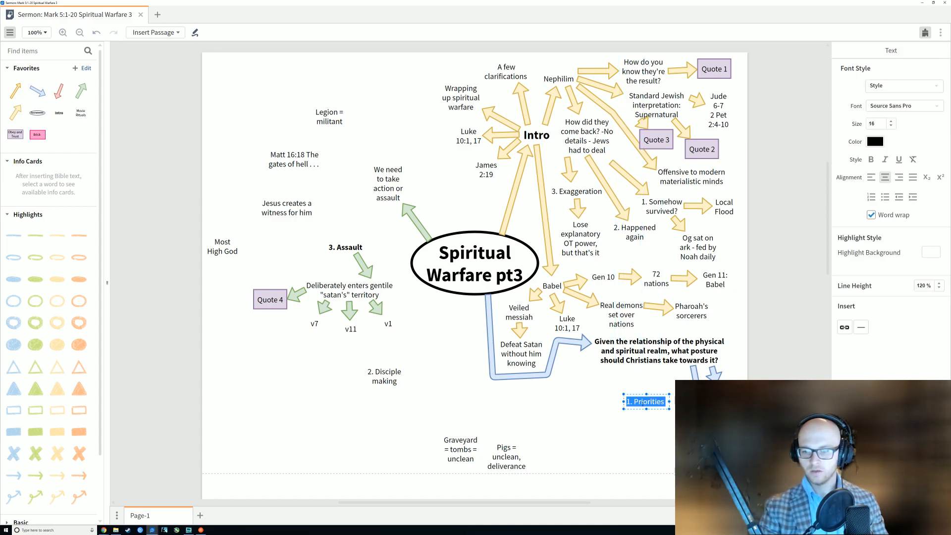
{"action": "left_click", "coordinate": [666, 445]}
{"action": "left_click", "coordinate": [665, 406]}
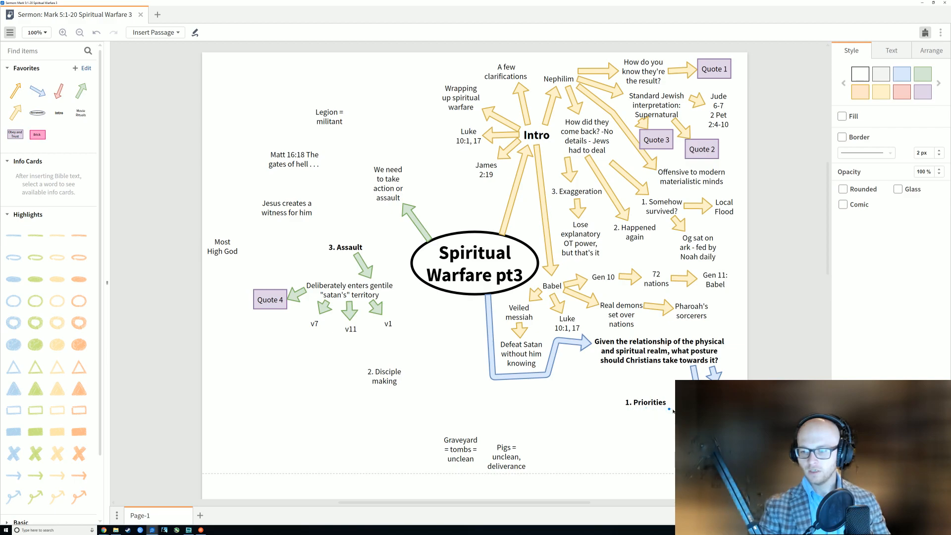
{"action": "left_click", "coordinate": [649, 382]}
{"action": "left_click", "coordinate": [651, 403]}
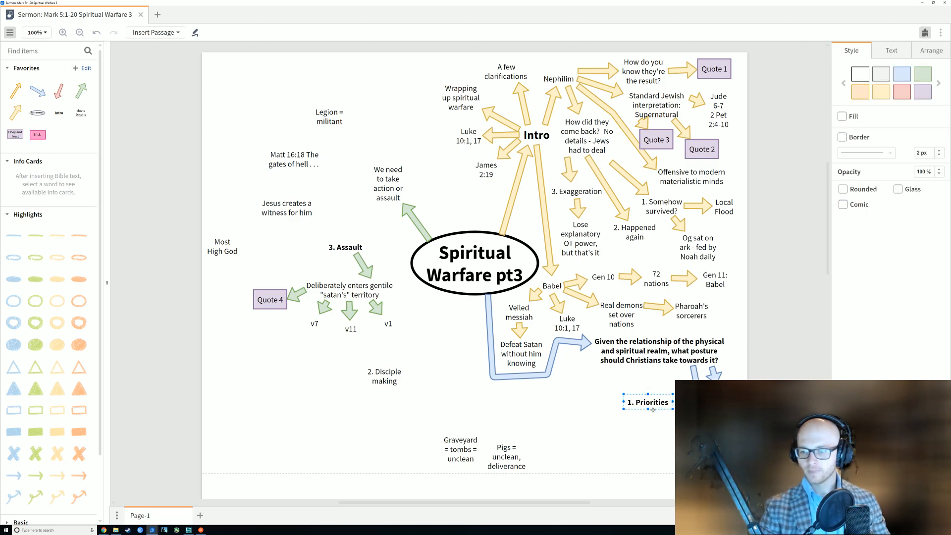
{"action": "left_click_drag", "start_coordinate": [653, 410], "coordinate": [654, 403]}
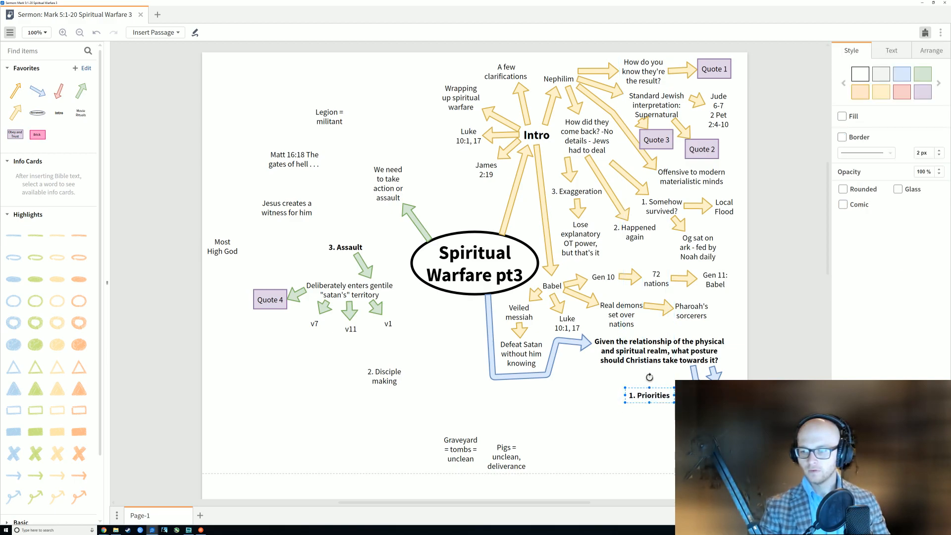
Add another blue arrow from the bold question down to "1. Priorities" and lower the note slightly to sit beneath it.
{"action": "left_click", "coordinate": [717, 374]}
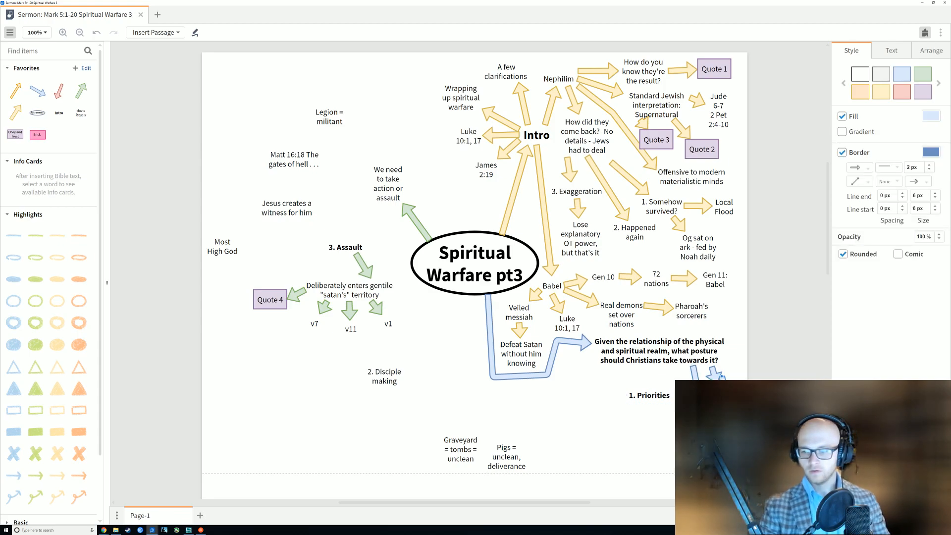
{"action": "left_click_drag", "start_coordinate": [717, 374], "coordinate": [659, 366]}
{"action": "key", "text": "ctrl+z"}
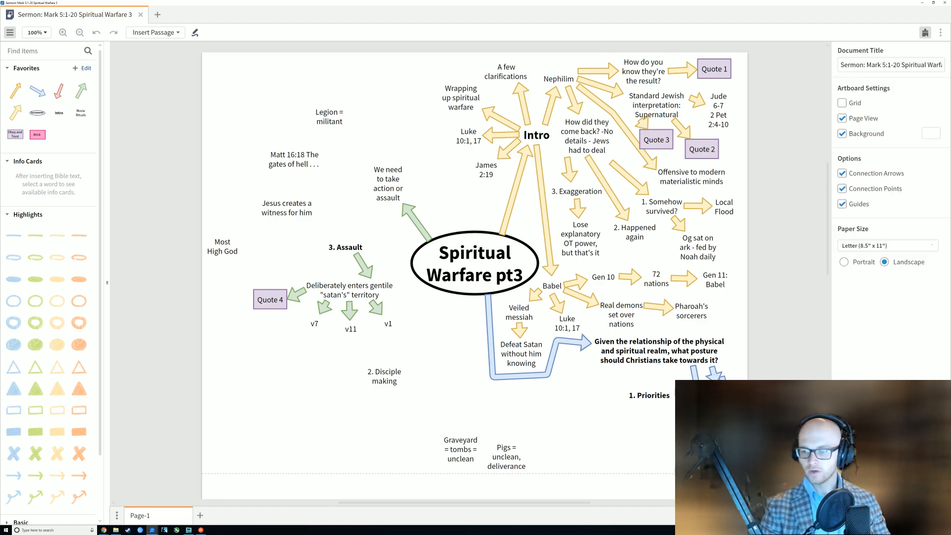
{"action": "left_click", "coordinate": [720, 376]}
{"action": "key", "text": "Escape"}
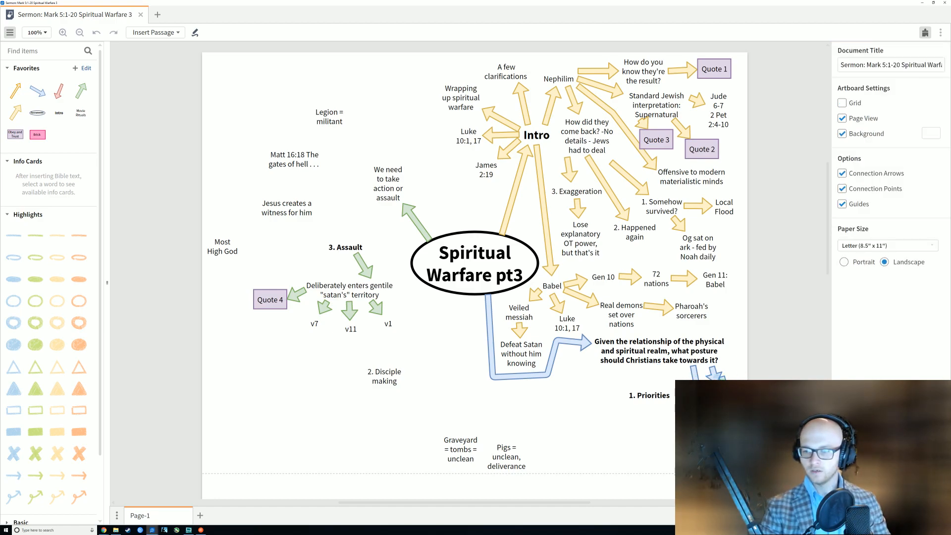
{"action": "left_click_drag", "start_coordinate": [660, 387], "coordinate": [651, 407]}
{"action": "key", "text": "Escape"}
{"action": "left_click", "coordinate": [654, 434]}
{"action": "left_click", "coordinate": [507, 419]}
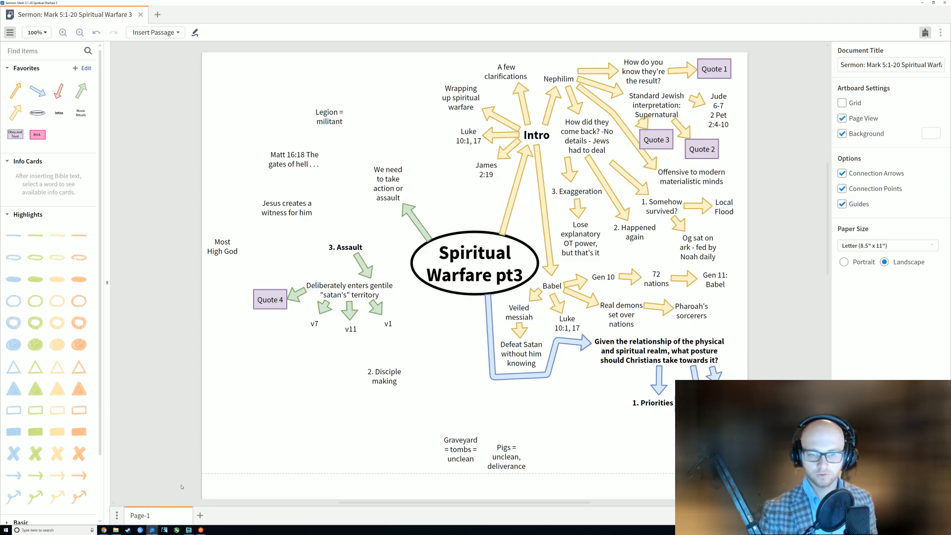
Switch to the main Logos window, review the Mark 5 text in the New International Version, and return to the sermon canvas.
{"action": "left_click", "coordinate": [164, 530]}
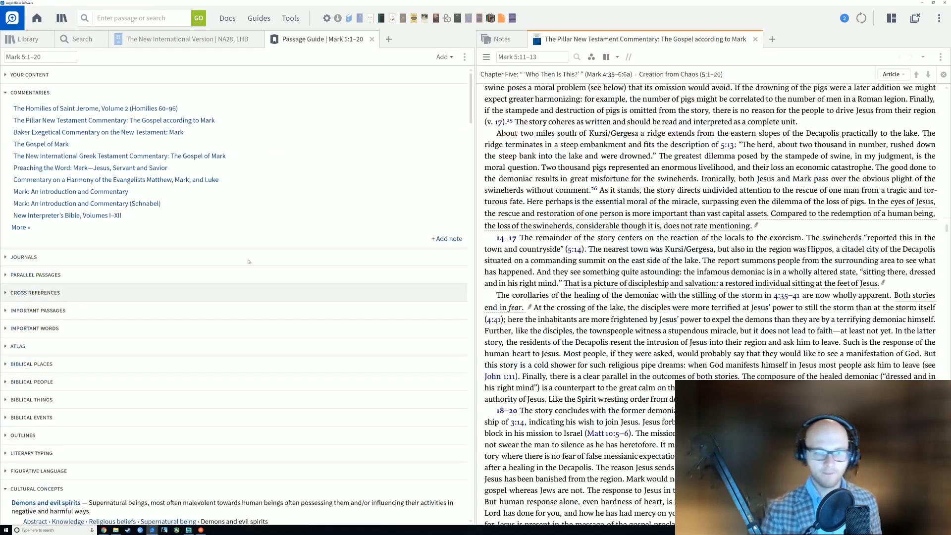
{"action": "left_click", "coordinate": [187, 38]}
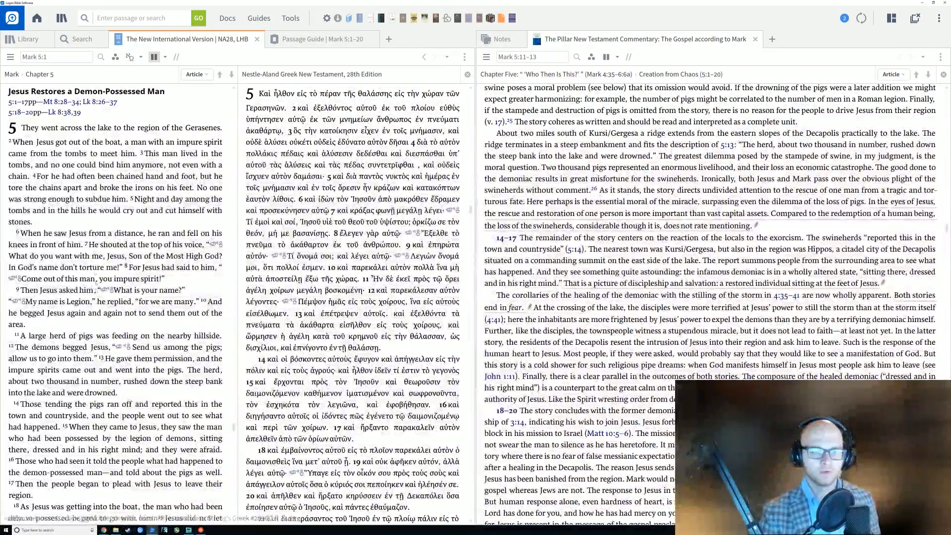
{"action": "scroll", "coordinate": [126, 340], "scroll_direction": "down", "scroll_amount": 1}
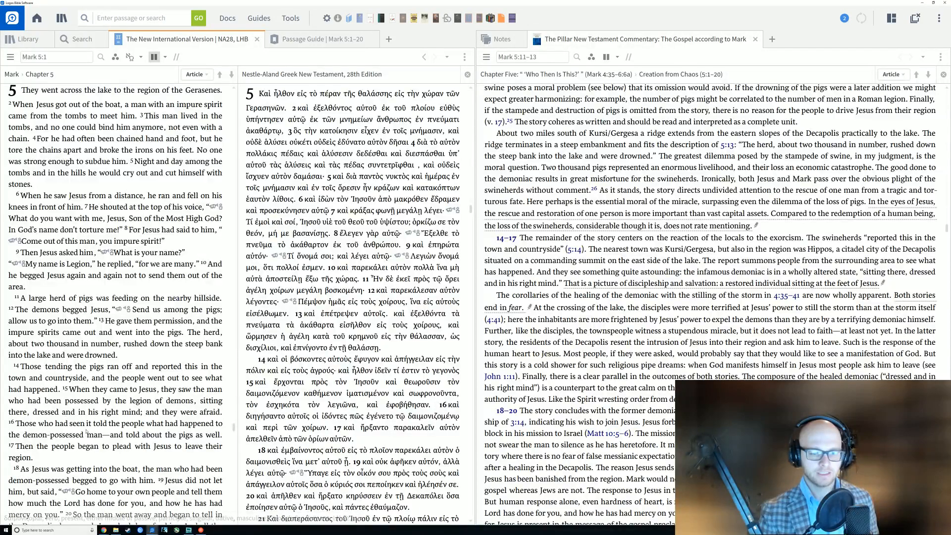
{"action": "scroll", "coordinate": [99, 470], "scroll_direction": "up", "scroll_amount": 2}
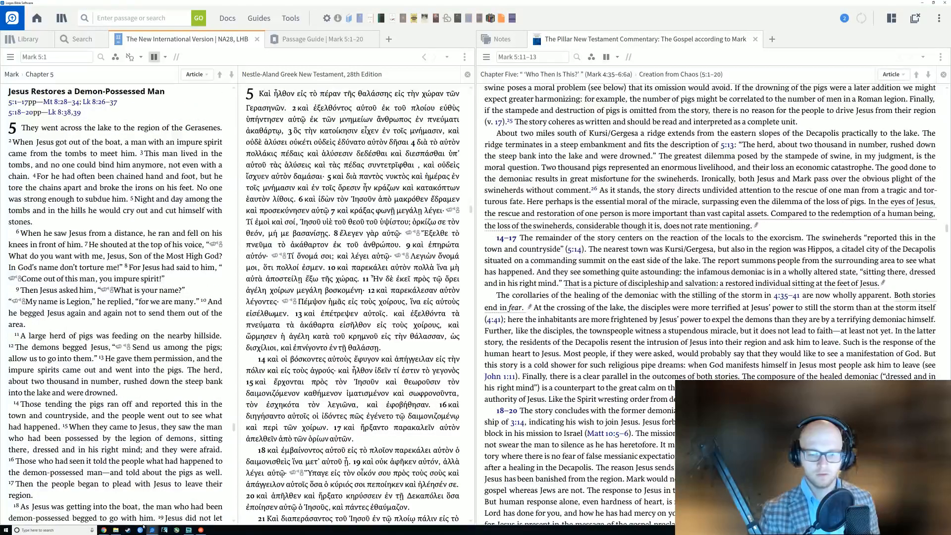
{"action": "mouse_move", "coordinate": [151, 529]}
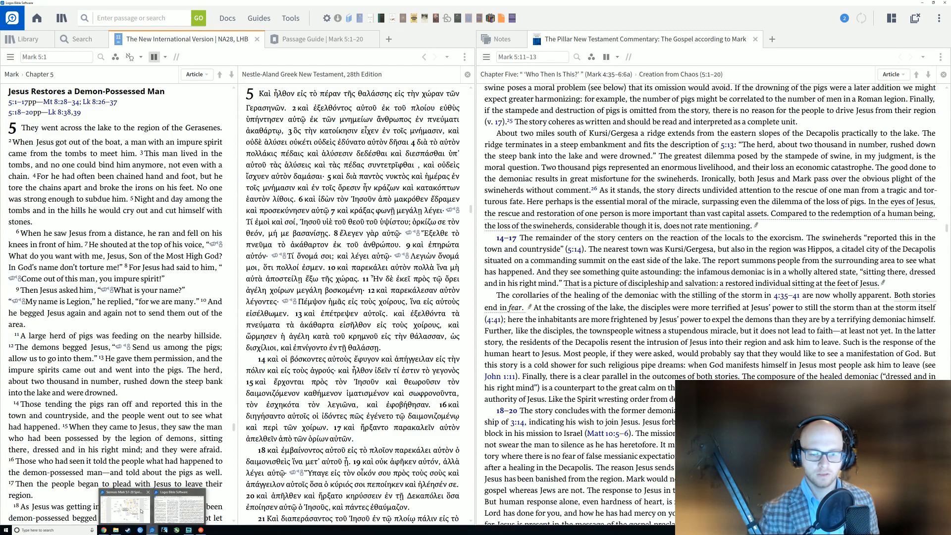
{"action": "left_click", "coordinate": [141, 511]}
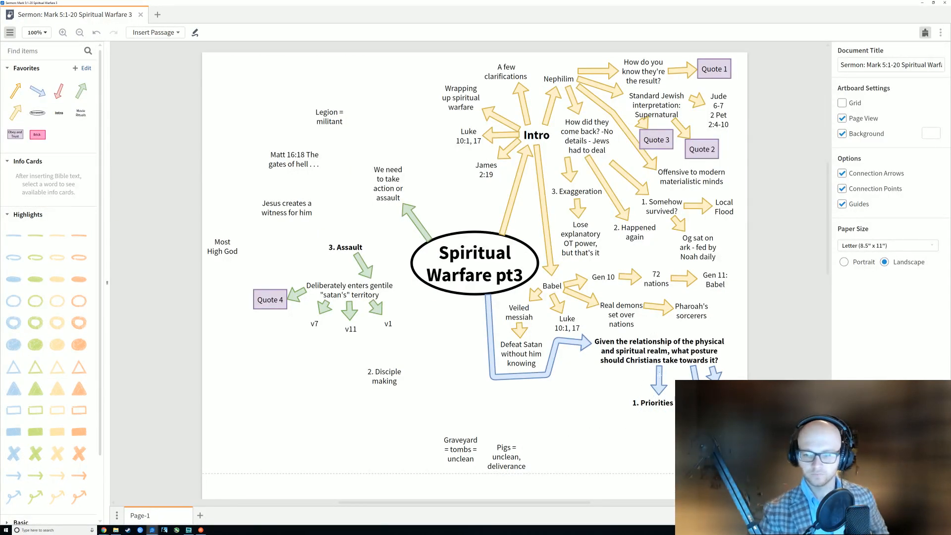
Duplicate the blue arrow above "1. Priorities" and place the copy directly below that note.
{"action": "left_click", "coordinate": [659, 372]}
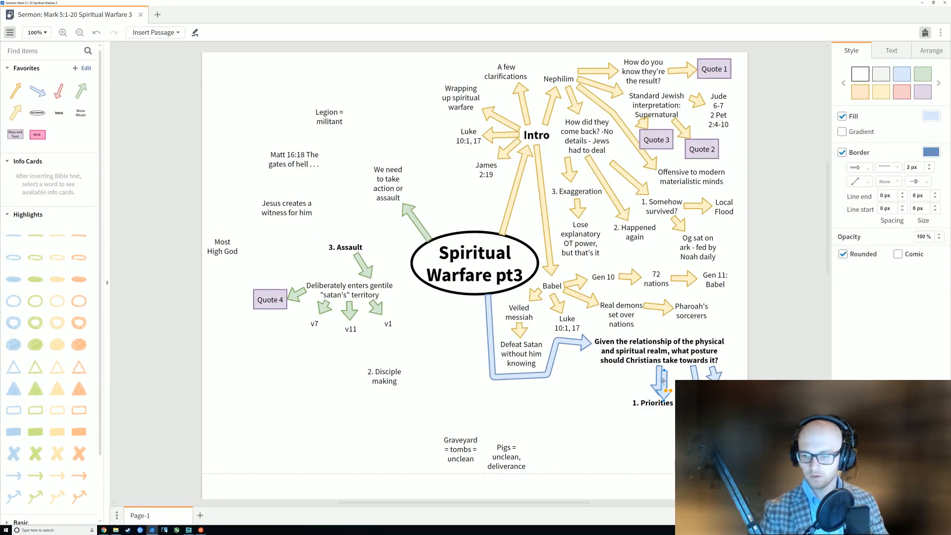
{"action": "left_click_drag", "start_coordinate": [663, 381], "coordinate": [662, 454]}
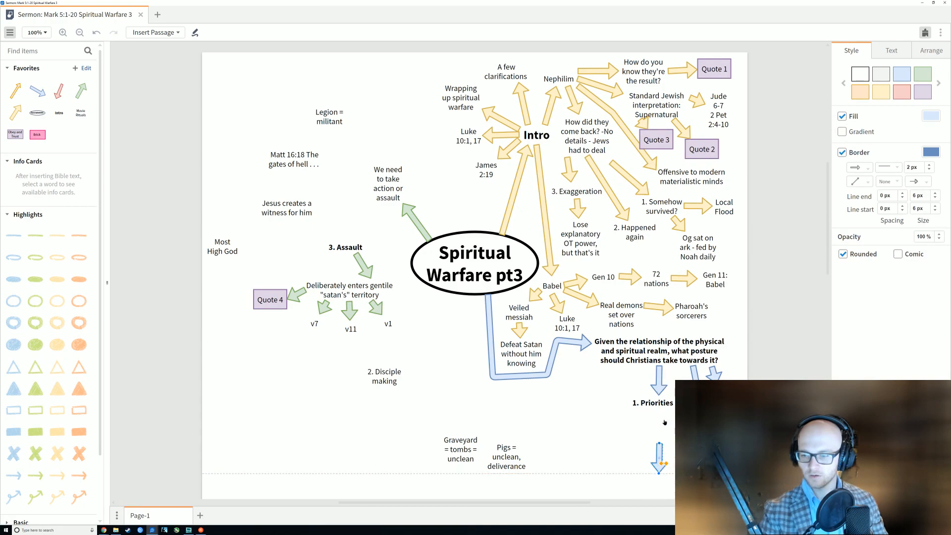
{"action": "left_click_drag", "start_coordinate": [665, 412], "coordinate": [665, 446]}
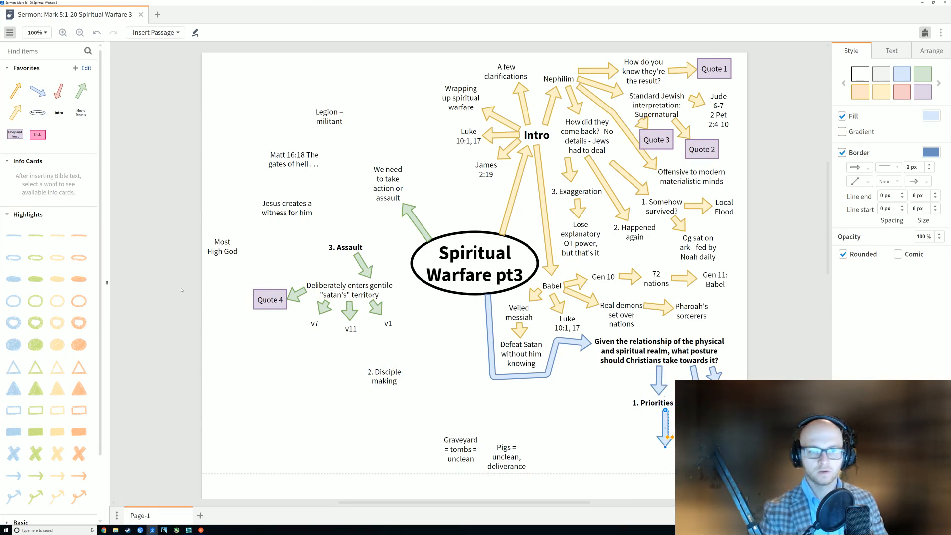
Add the note "v11-13, 17" beneath the new blue arrow and narrow its text box so the text wraps onto two lines.
{"action": "left_click_drag", "start_coordinate": [80, 122], "coordinate": [665, 448]}
{"action": "double_click", "coordinate": [664, 447]}
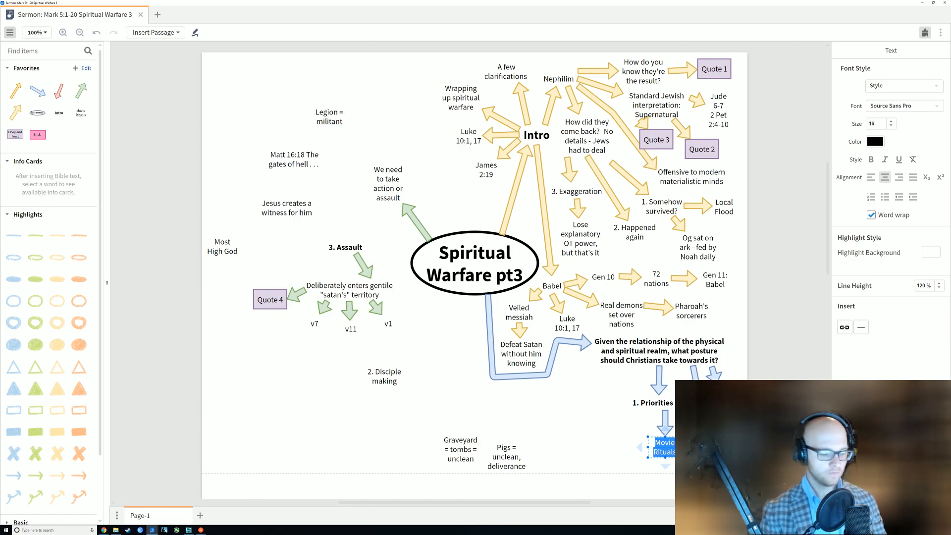
{"action": "type", "text": "v11-13, 17"}
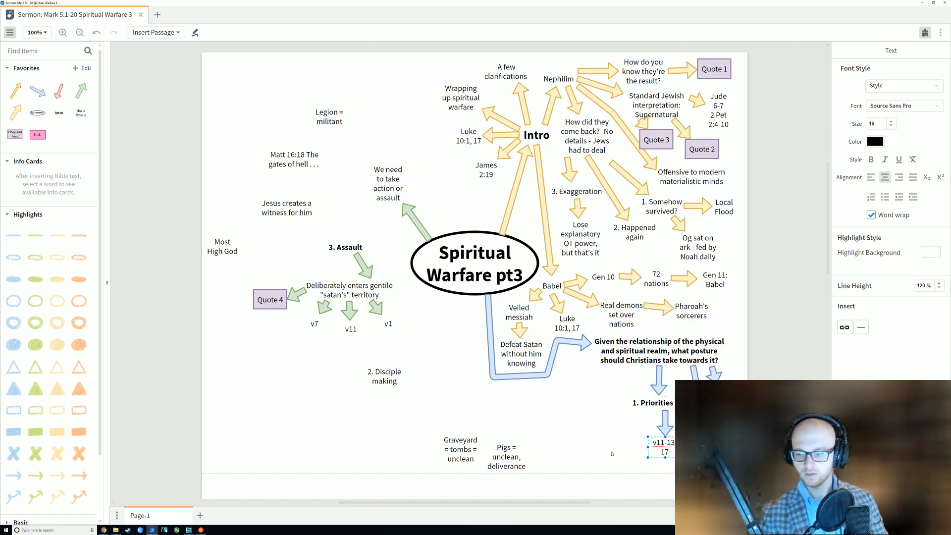
{"action": "key", "text": "Escape"}
{"action": "left_click", "coordinate": [657, 458]}
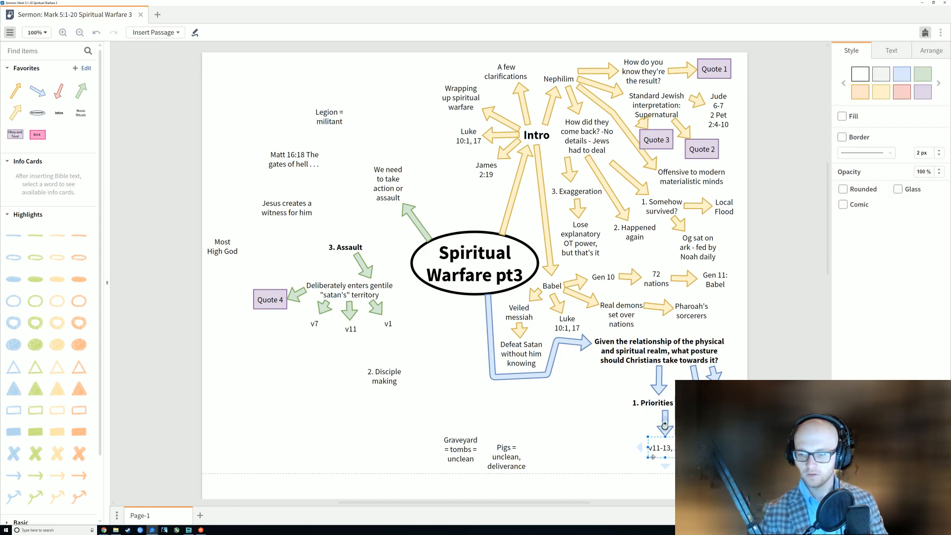
{"action": "left_click_drag", "start_coordinate": [648, 458], "coordinate": [660, 463]}
{"action": "left_click", "coordinate": [552, 392]}
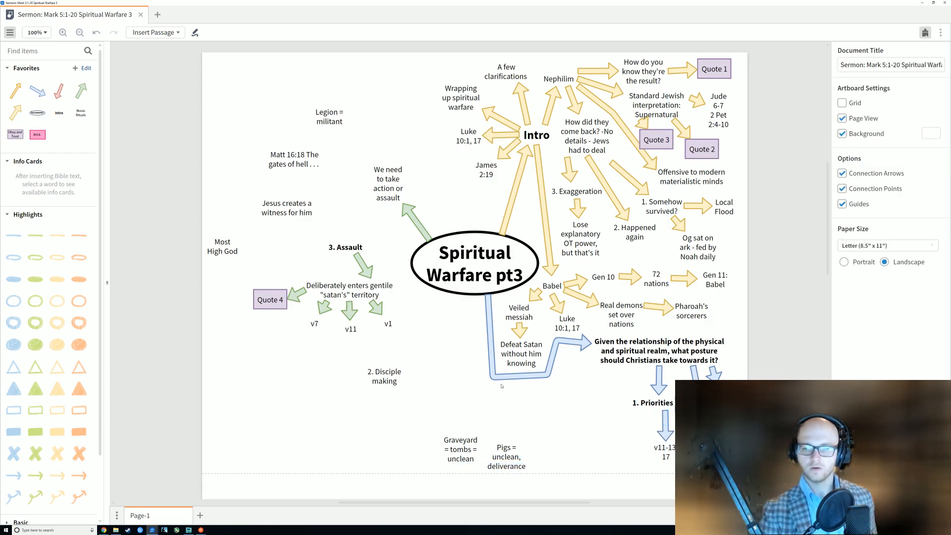
{"action": "scroll", "coordinate": [501, 386], "scroll_direction": "right", "scroll_amount": 3}
{"action": "scroll", "coordinate": [502, 386], "scroll_direction": "down", "scroll_amount": 1}
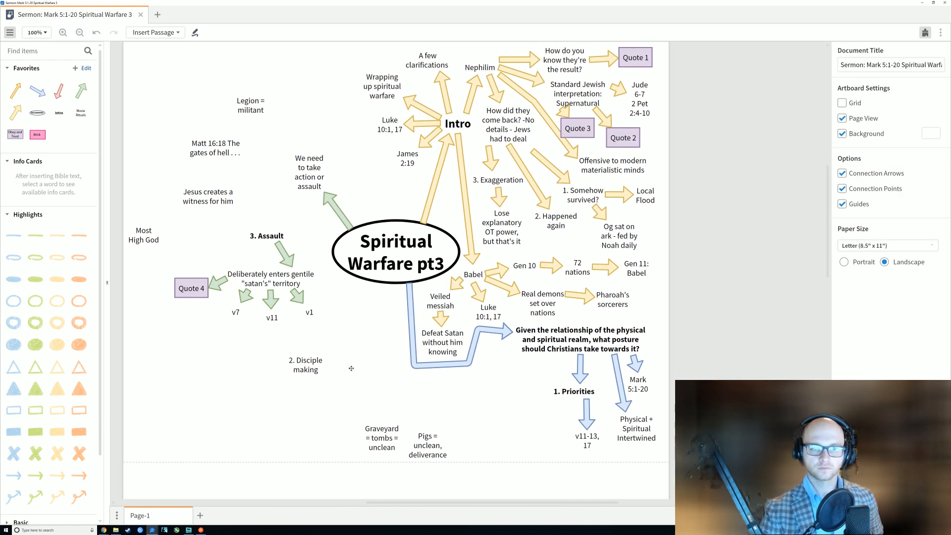
{"action": "scroll", "coordinate": [351, 368], "scroll_direction": "up", "scroll_amount": 1}
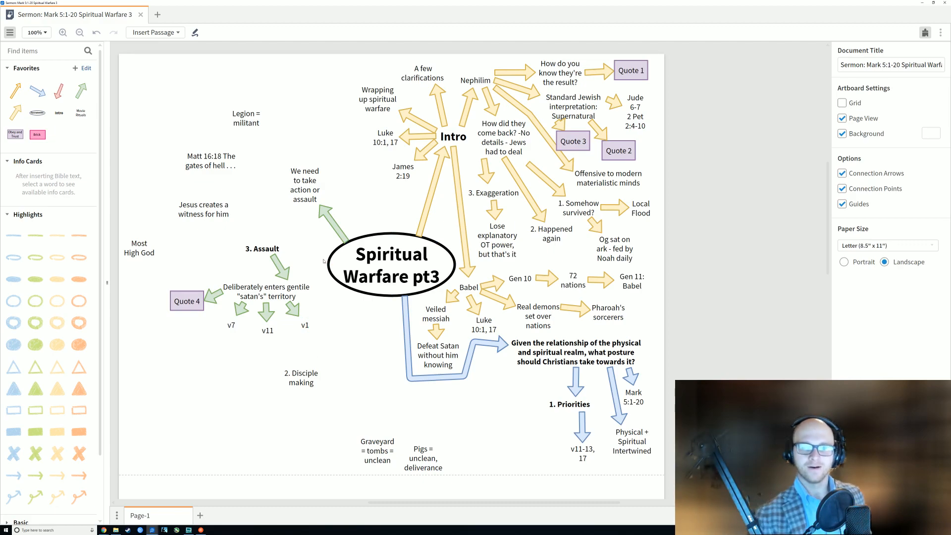
{"action": "scroll", "coordinate": [357, 333], "scroll_direction": "down", "scroll_amount": 1}
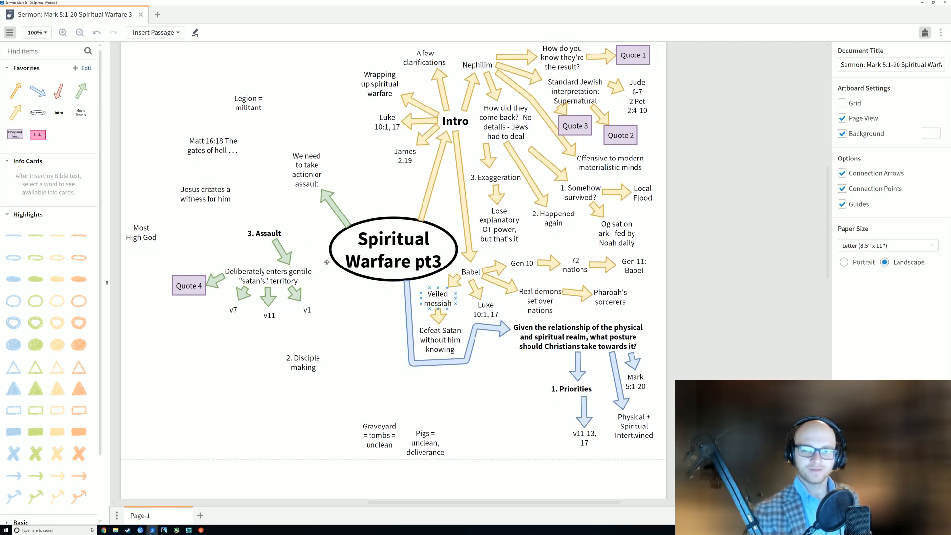
{"action": "scroll", "coordinate": [376, 313], "scroll_direction": "up", "scroll_amount": 3}
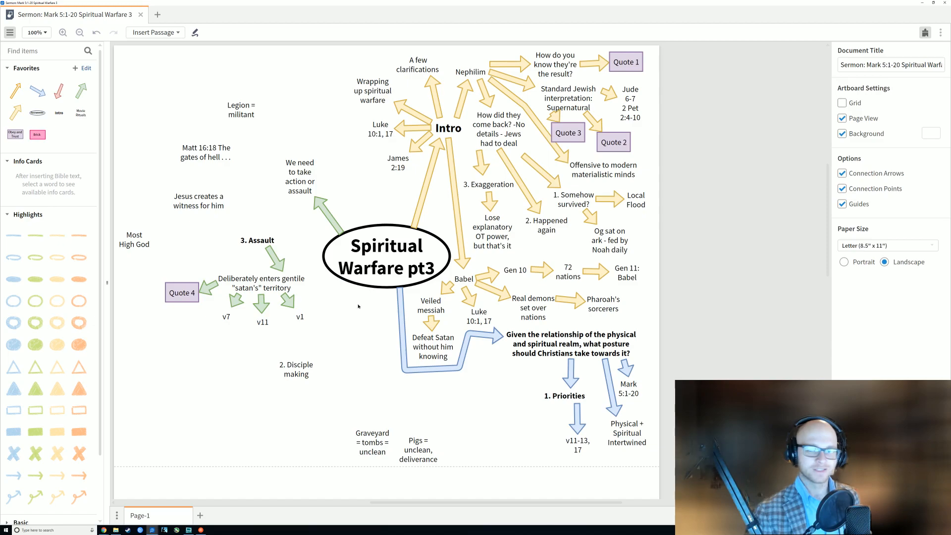
{"action": "scroll", "coordinate": [358, 305], "scroll_direction": "down", "scroll_amount": 2}
{"action": "left_click_drag", "start_coordinate": [369, 308], "coordinate": [371, 307]}
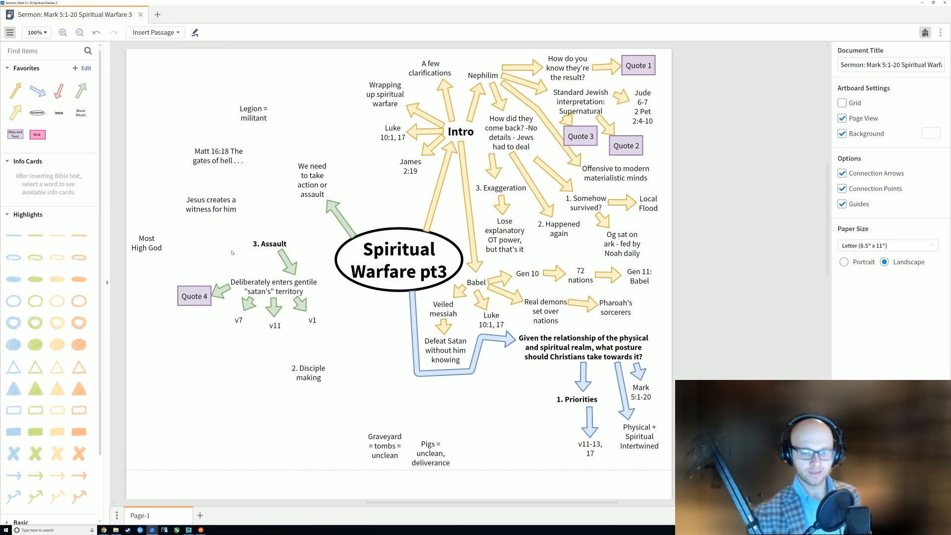
Switch to the main Logos window and review Mark 5:11–13 and verse 17 in the New International Version.
{"action": "mouse_move", "coordinate": [149, 529]}
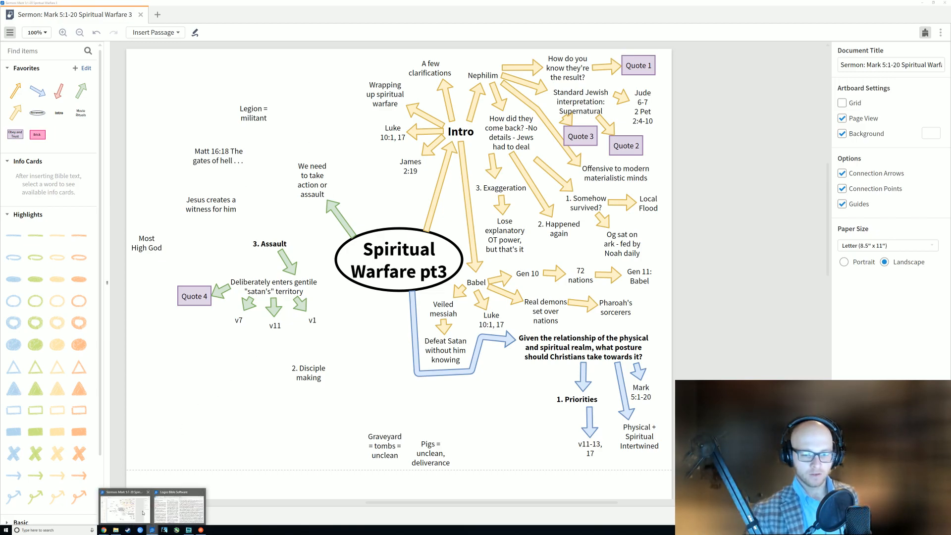
{"action": "left_click", "coordinate": [178, 506]}
{"action": "scroll", "coordinate": [119, 305], "scroll_direction": "down", "scroll_amount": 2}
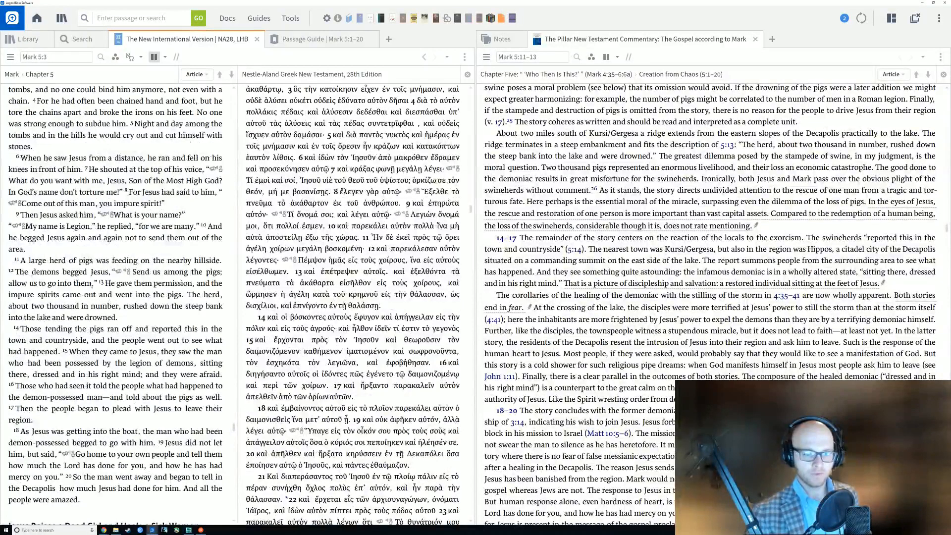
{"action": "left_click_drag", "start_coordinate": [13, 260], "coordinate": [132, 326]}
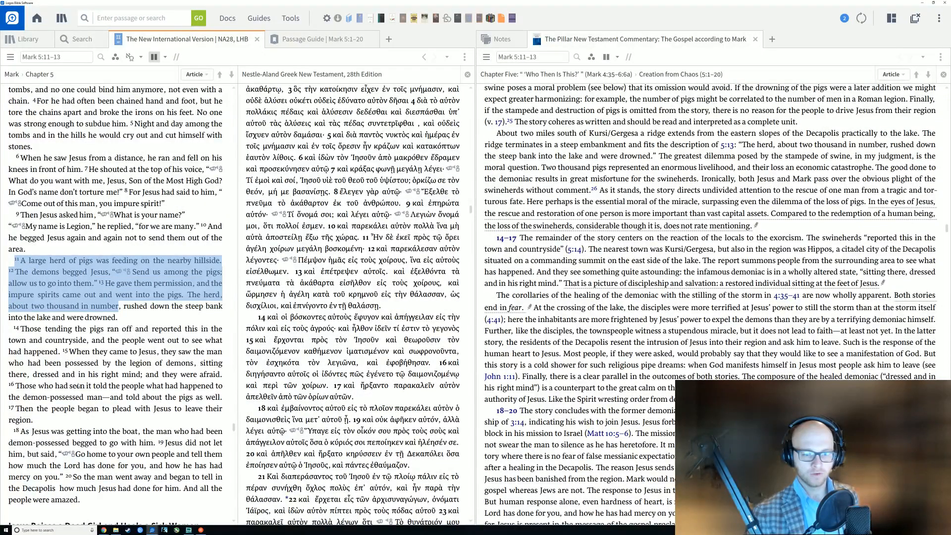
{"action": "triple_click", "coordinate": [16, 409]}
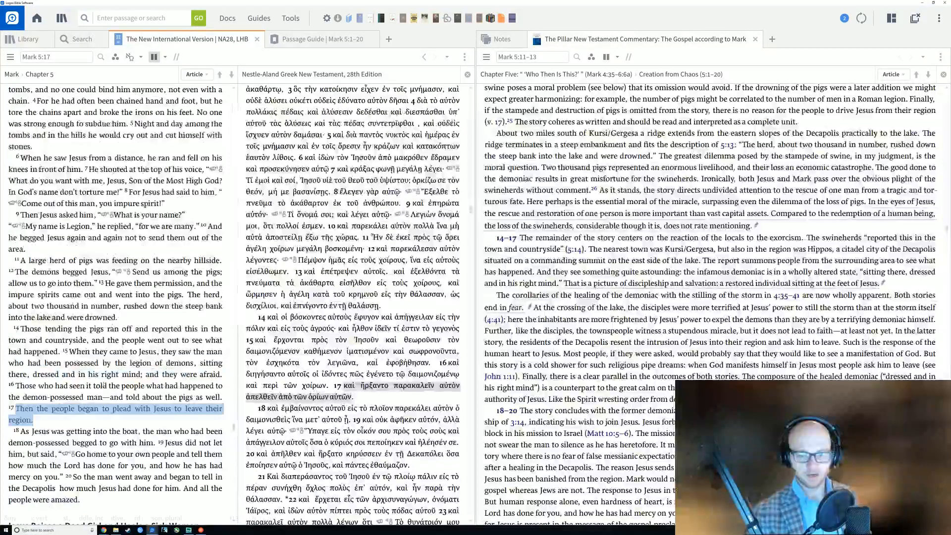
Read the Pillar commentary's paragraph on the stampede of swine and the owners' loss, including footnote 26.
{"action": "scroll", "coordinate": [738, 166], "scroll_direction": "down", "scroll_amount": 1}
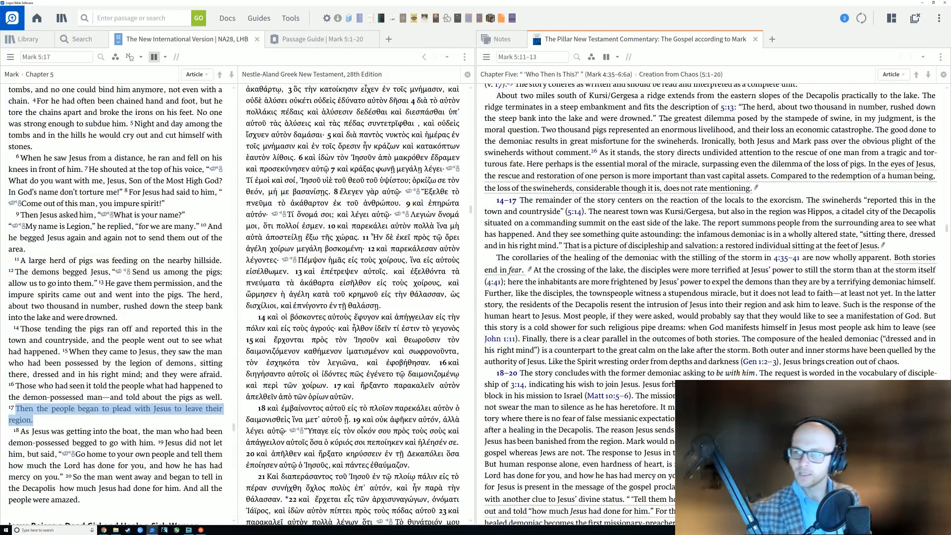
{"action": "left_click_drag", "start_coordinate": [665, 118], "coordinate": [859, 132]}
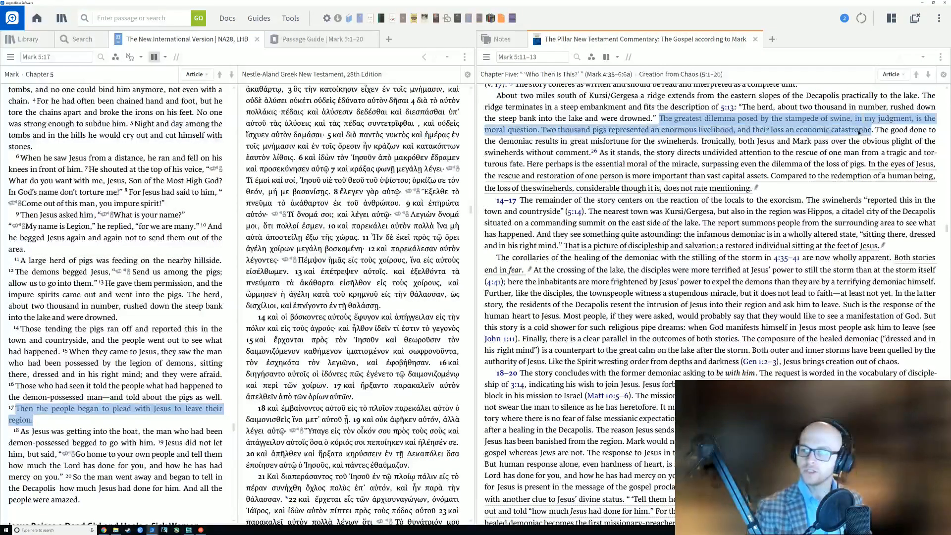
{"action": "left_click", "coordinate": [622, 137]}
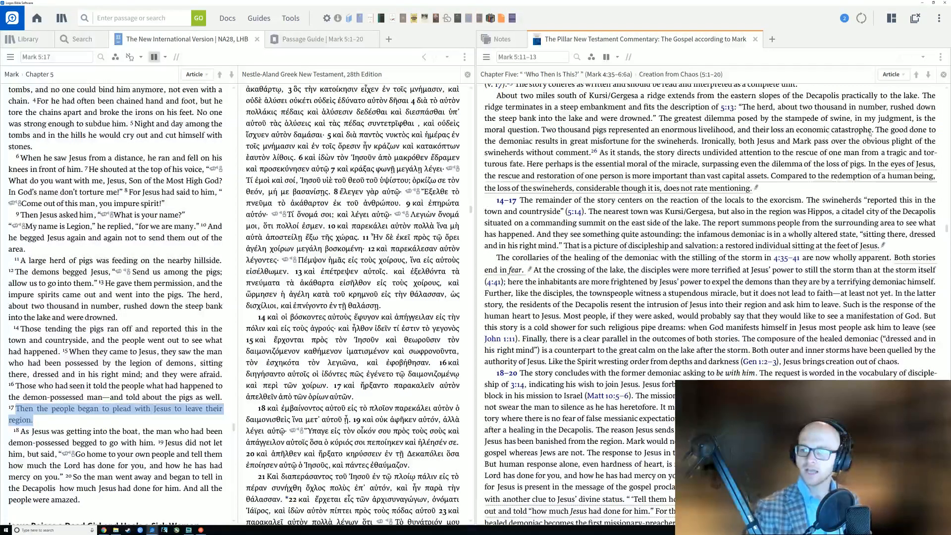
{"action": "left_click_drag", "start_coordinate": [876, 130], "coordinate": [875, 152]}
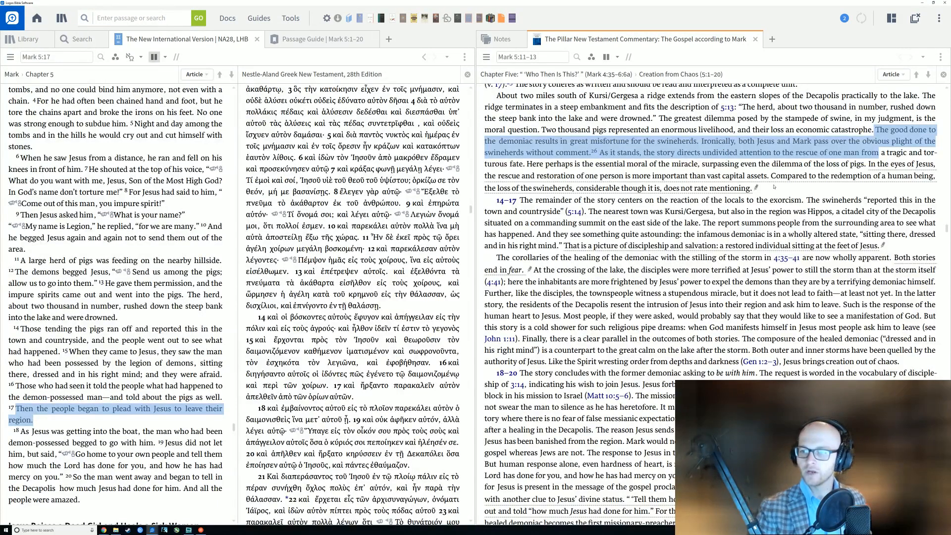
{"action": "left_click", "coordinate": [774, 187]}
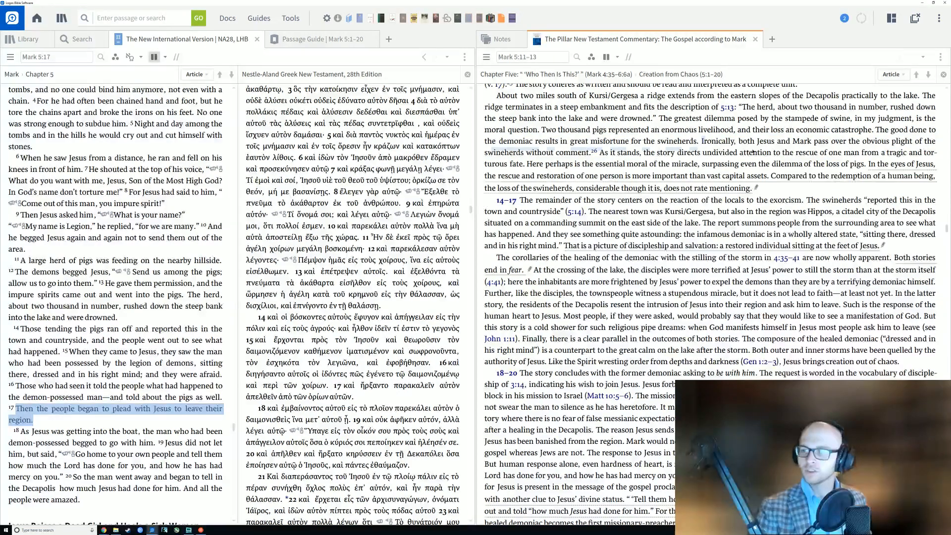
{"action": "mouse_move", "coordinate": [702, 141]}
{"action": "left_mouse_down"}
{"action": "mouse_move", "coordinate": [753, 151]}
{"action": "mouse_move", "coordinate": [592, 154]}
{"action": "left_mouse_up"}
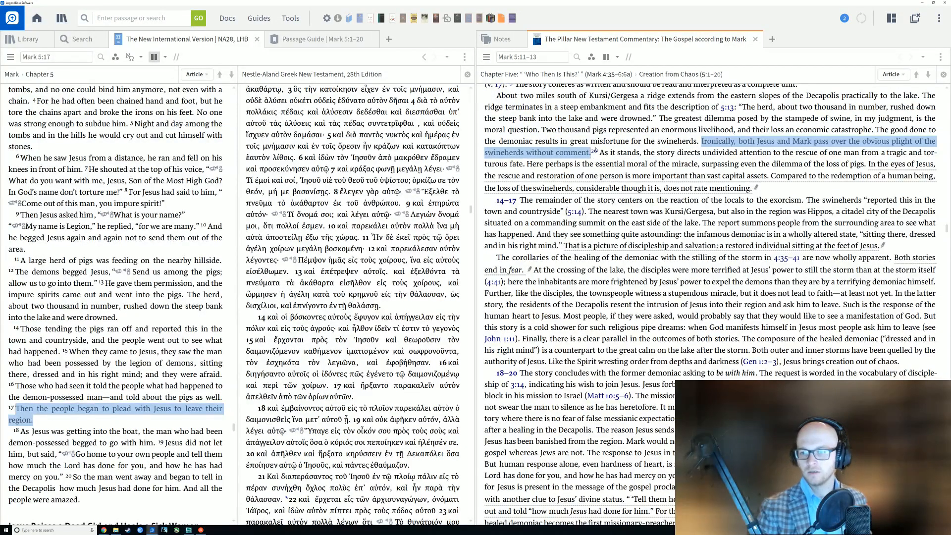
{"action": "mouse_move", "coordinate": [596, 154]}
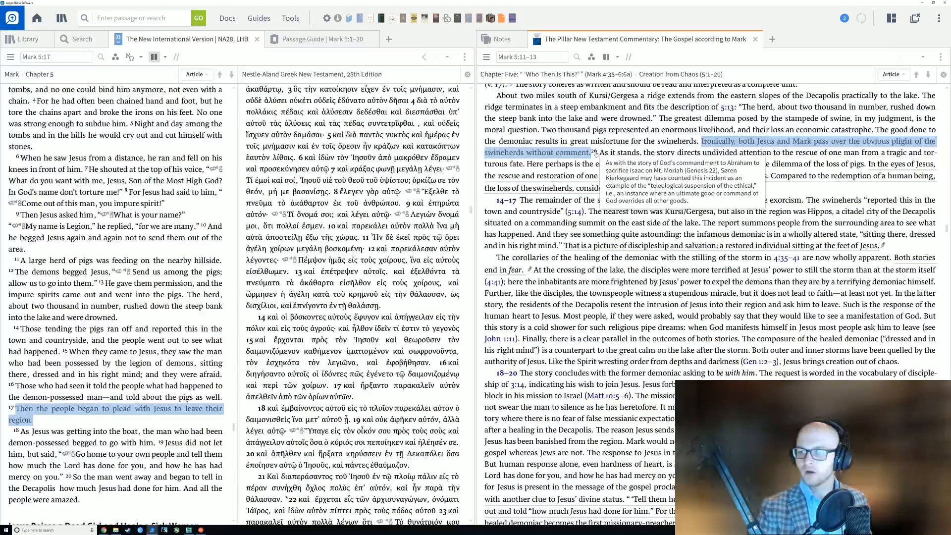
{"action": "left_click", "coordinate": [708, 169]}
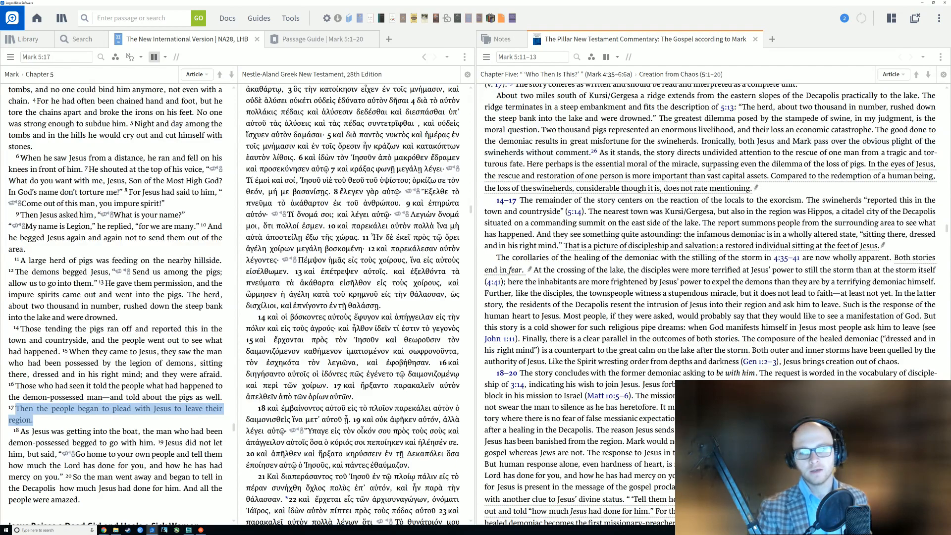
Read the Pillar commentary's sections on Mark 5:14–17 and 5:18–20 about the locals' reaction and the healed man's mission.
{"action": "scroll", "coordinate": [716, 179], "scroll_direction": "down", "scroll_amount": 3}
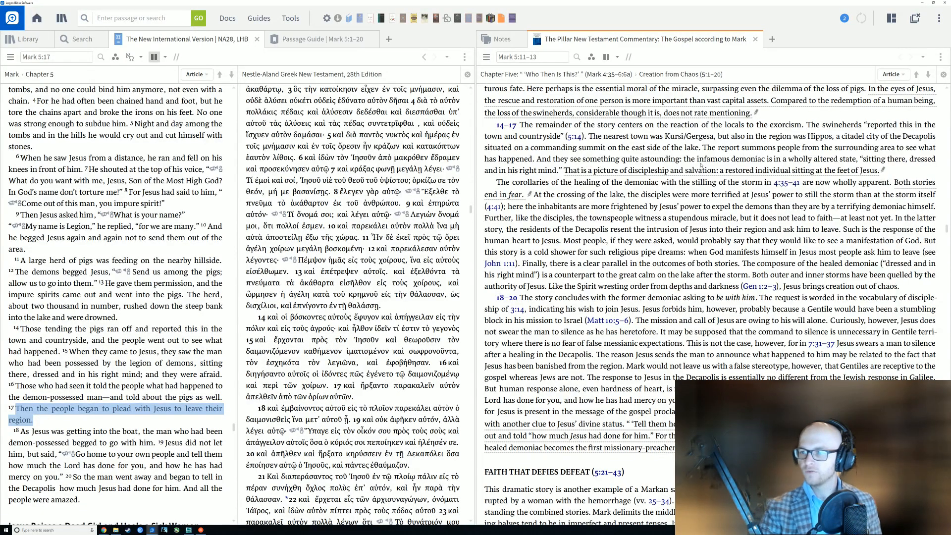
{"action": "left_click_drag", "start_coordinate": [698, 166], "coordinate": [754, 171]}
{"action": "left_click", "coordinate": [893, 175]}
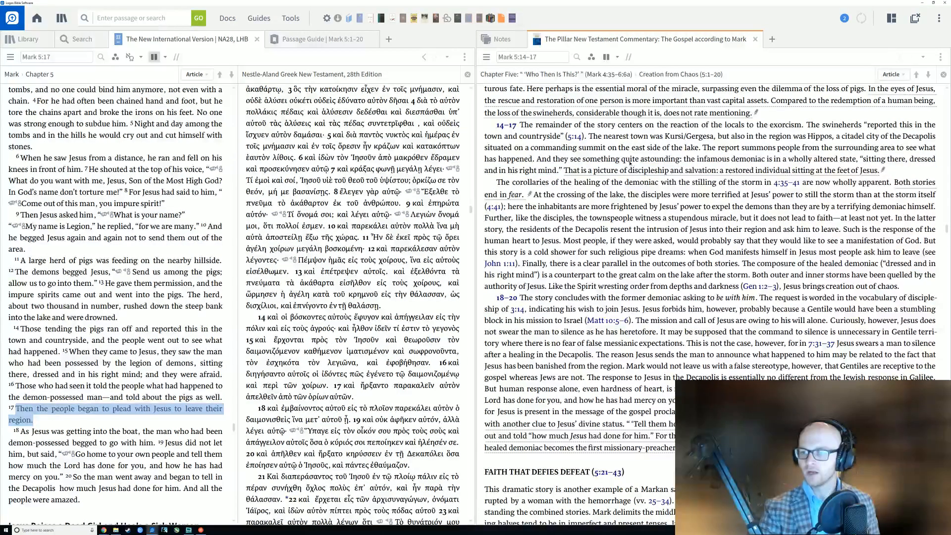
{"action": "left_click_drag", "start_coordinate": [627, 159], "coordinate": [645, 172]}
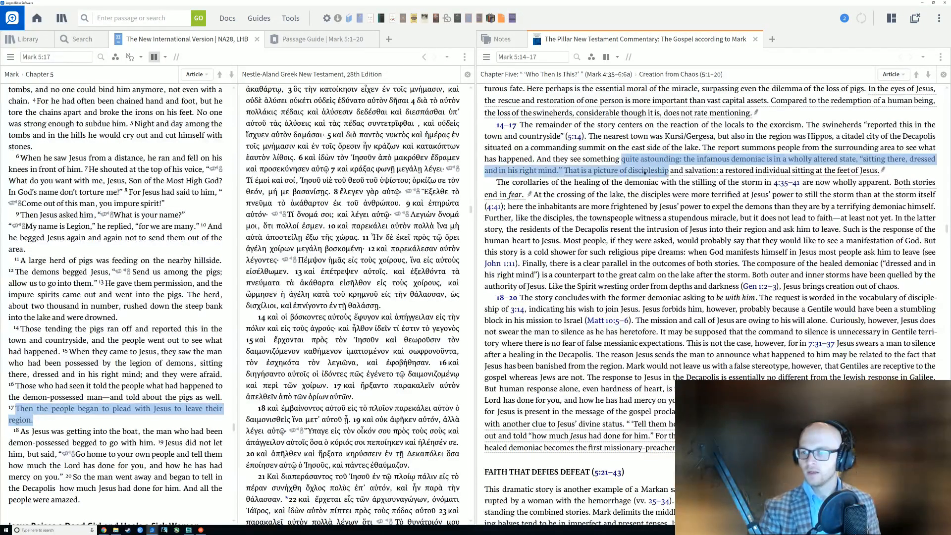
{"action": "left_click", "coordinate": [737, 177]}
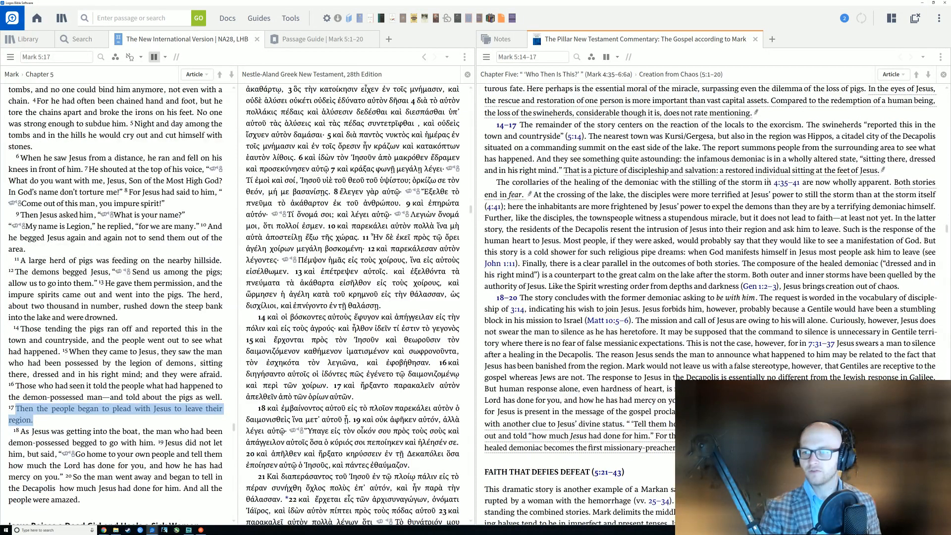
{"action": "scroll", "coordinate": [700, 200], "scroll_direction": "down", "scroll_amount": 1}
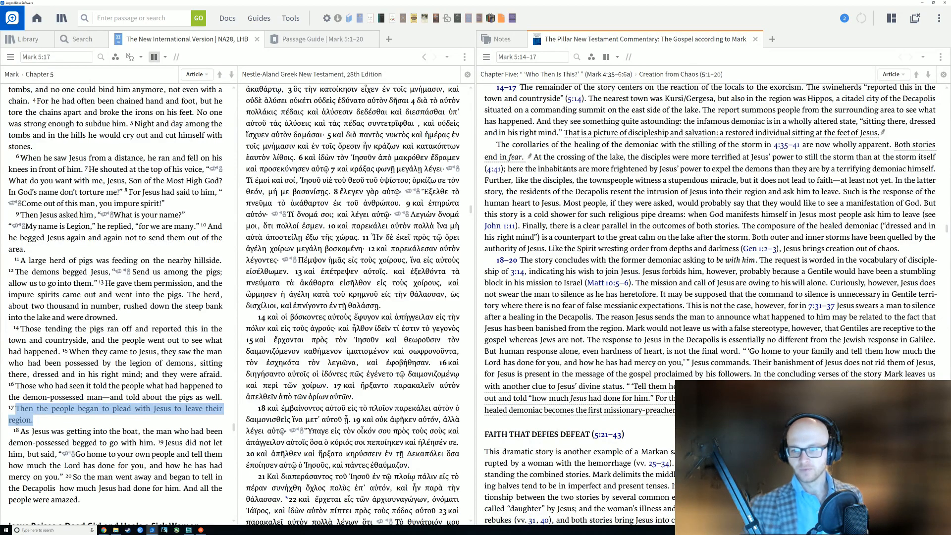
{"action": "scroll", "coordinate": [564, 168], "scroll_direction": "down", "scroll_amount": 1}
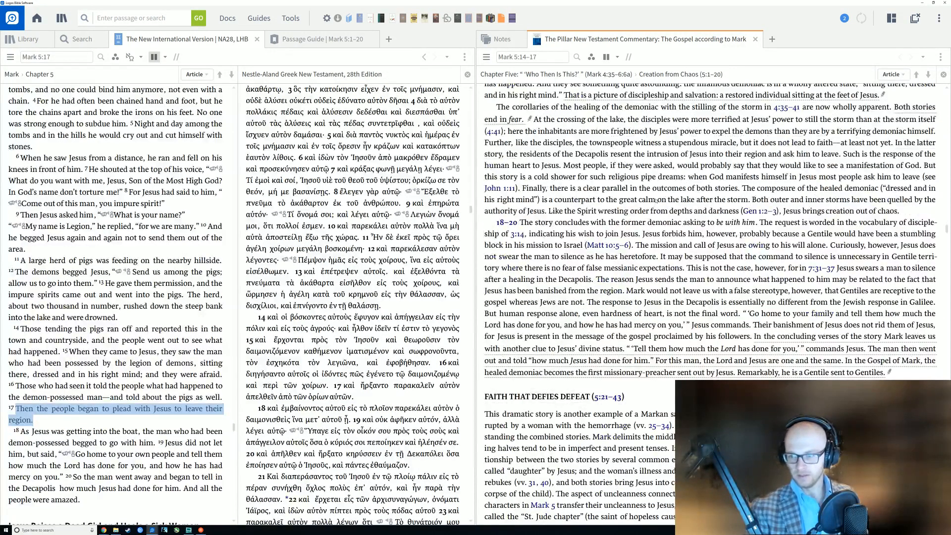
{"action": "scroll", "coordinate": [656, 203], "scroll_direction": "down", "scroll_amount": 1}
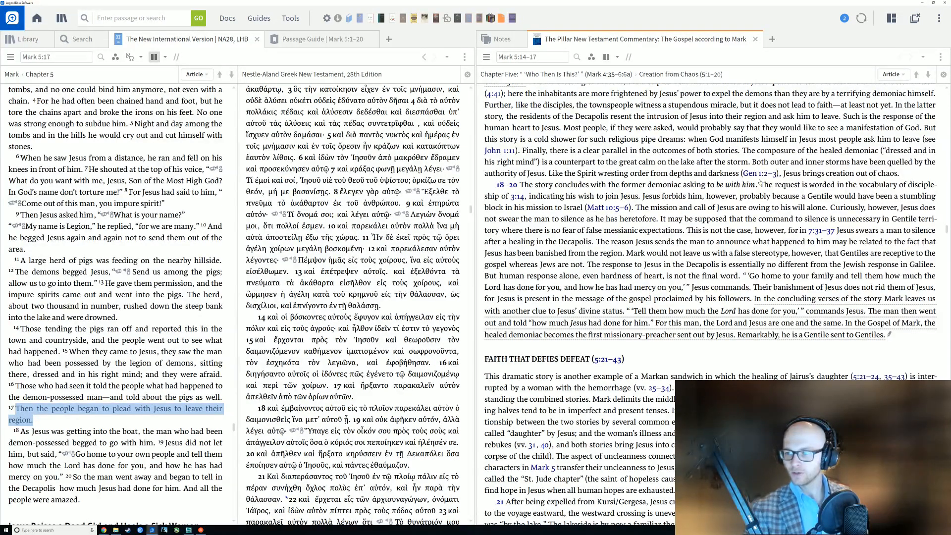
{"action": "scroll", "coordinate": [758, 182], "scroll_direction": "down", "scroll_amount": 3}
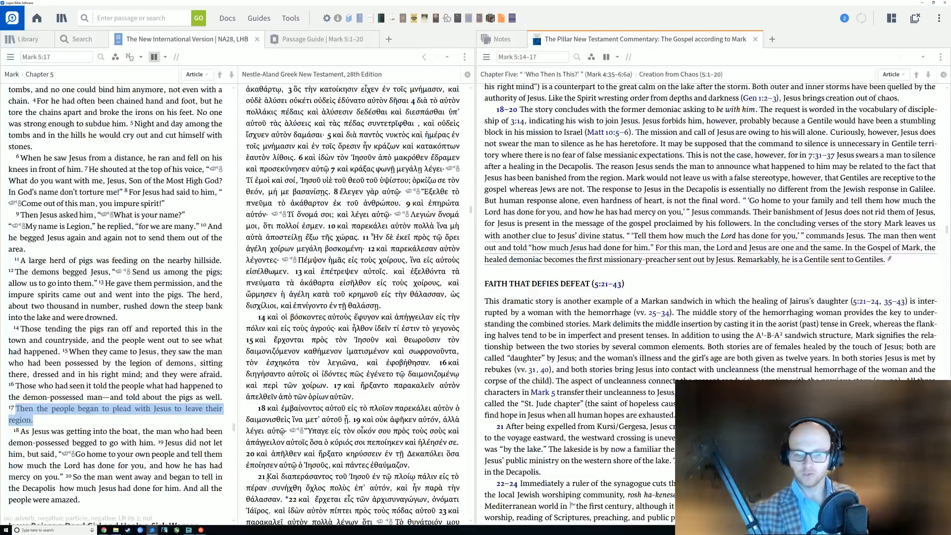
Switch to the sermon mind map and add a green arrow pointing up from "Deliberately enters gentile 'satan's' territory", above the Quote 4 arrow.
{"action": "mouse_move", "coordinate": [152, 530]}
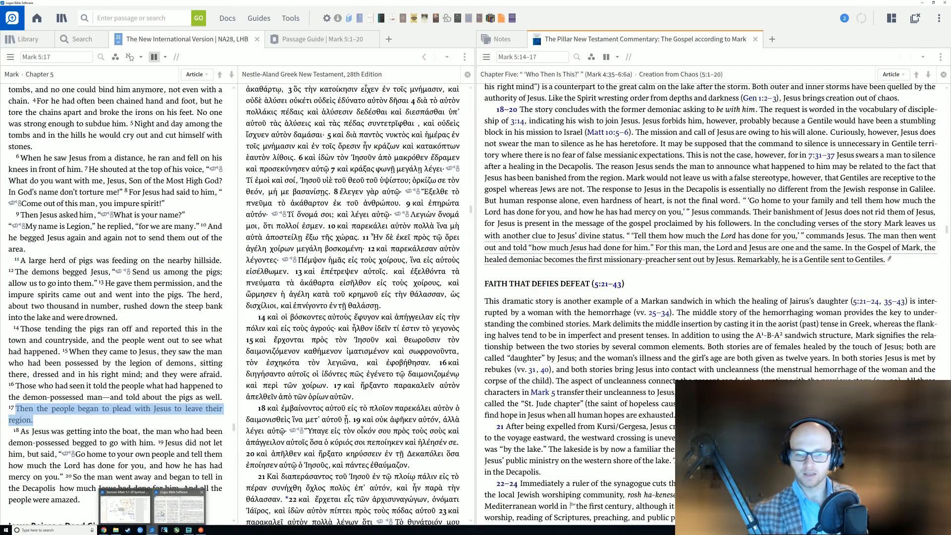
{"action": "left_click", "coordinate": [125, 511]}
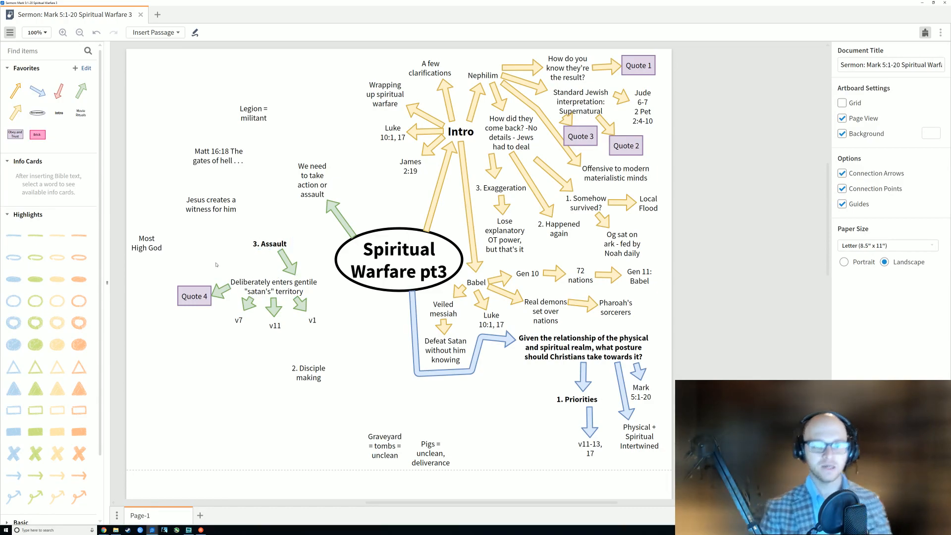
{"action": "left_click", "coordinate": [223, 289]}
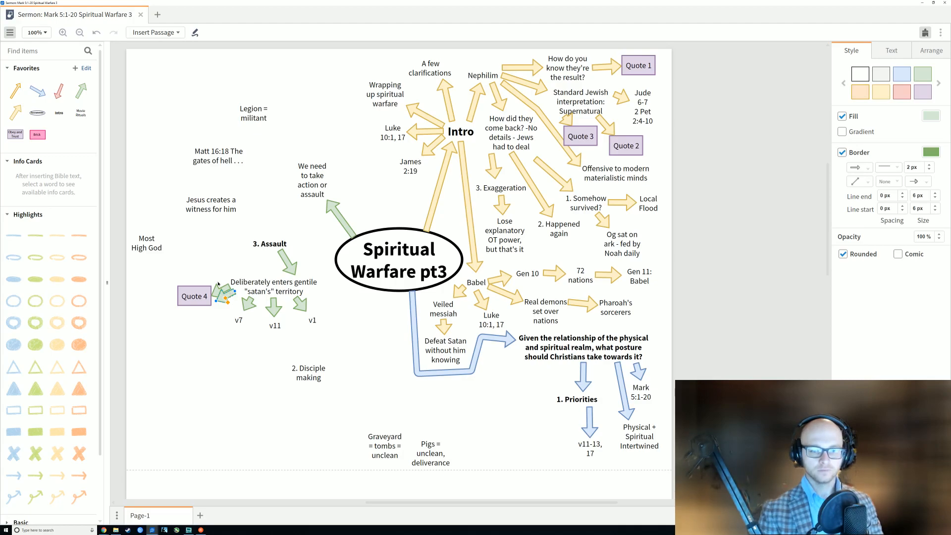
{"action": "left_click_drag", "start_coordinate": [218, 284], "coordinate": [218, 253]}
{"action": "left_click_drag", "start_coordinate": [232, 290], "coordinate": [229, 280]}
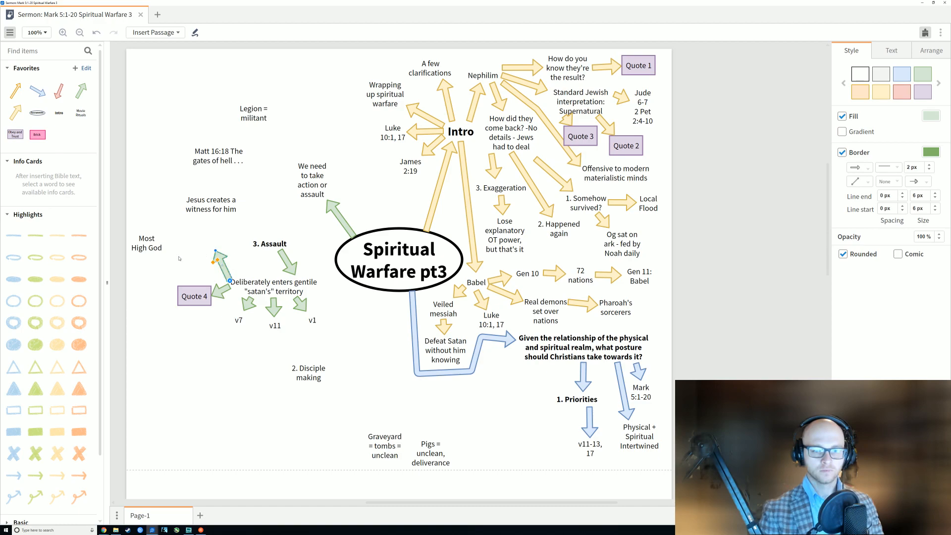
Add the note "NOT sworn to silence" above the new green arrow and nudge it up clear of the arrowhead.
{"action": "left_click_drag", "start_coordinate": [81, 112], "coordinate": [216, 251]}
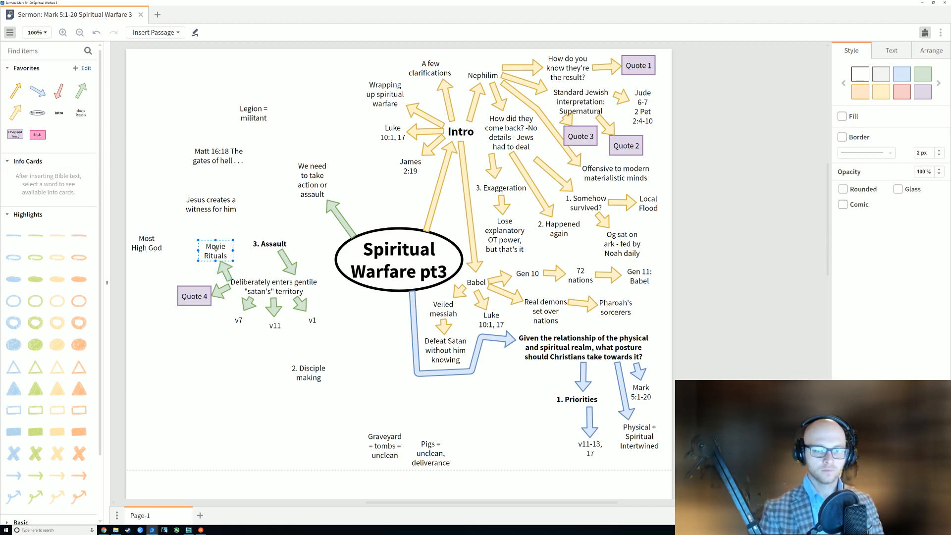
{"action": "double_click", "coordinate": [215, 247]}
{"action": "type", "text": "NOT"}
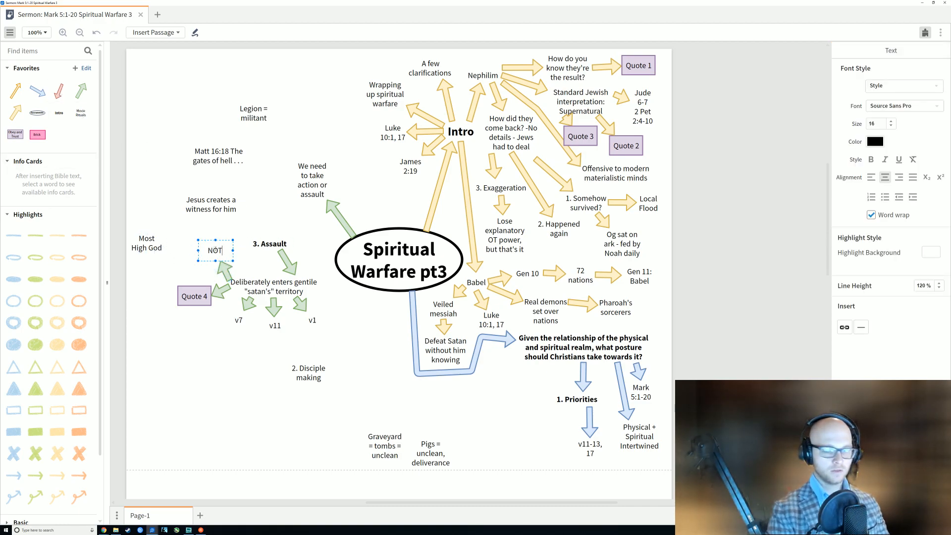
{"action": "type", "text": " sworn to si"}
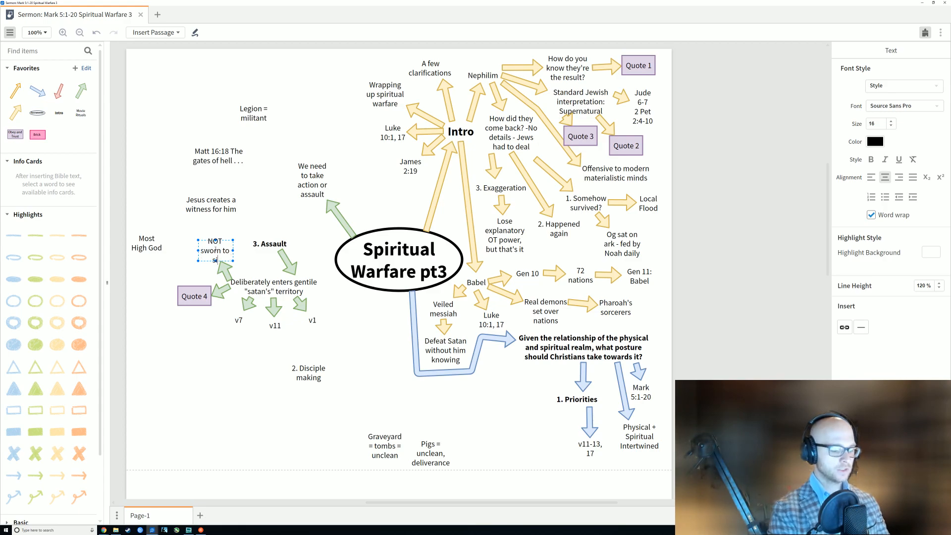
{"action": "type", "text": "lence"}
{"action": "key", "text": "Escape"}
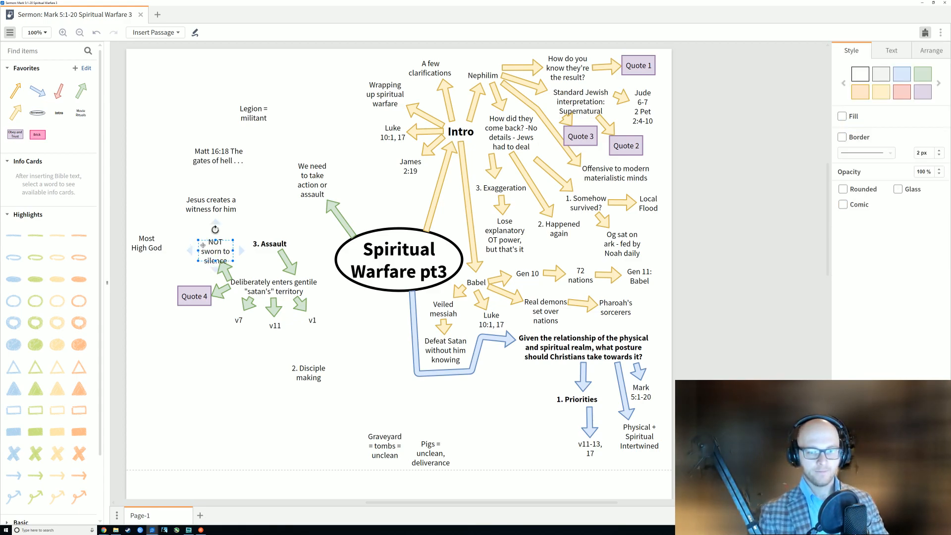
{"action": "left_click_drag", "start_coordinate": [197, 240], "coordinate": [200, 236]}
{"action": "left_click", "coordinate": [199, 354]}
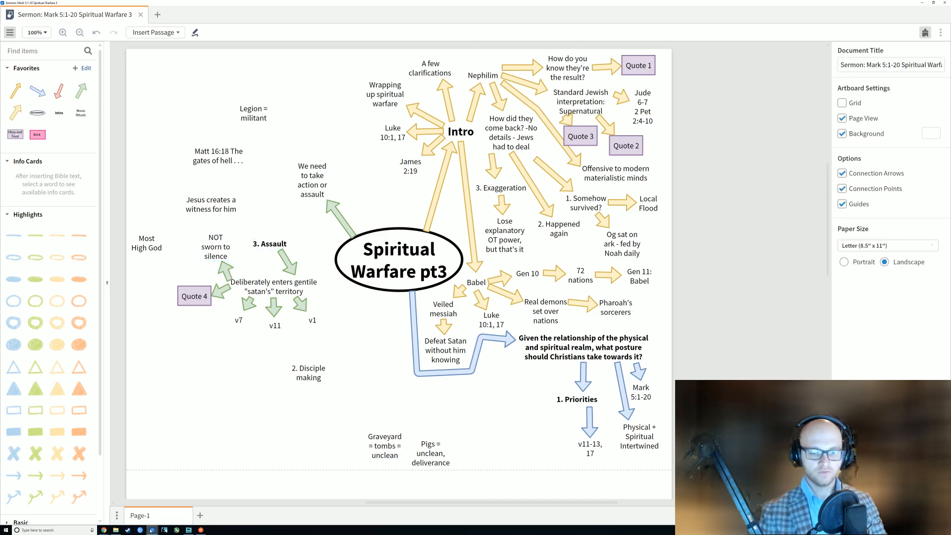
Switch to the main Logos window and review the Pillar commentary's closing remarks on Mark 5:18–20 about the Lord and Jesus.
{"action": "mouse_move", "coordinate": [147, 532]}
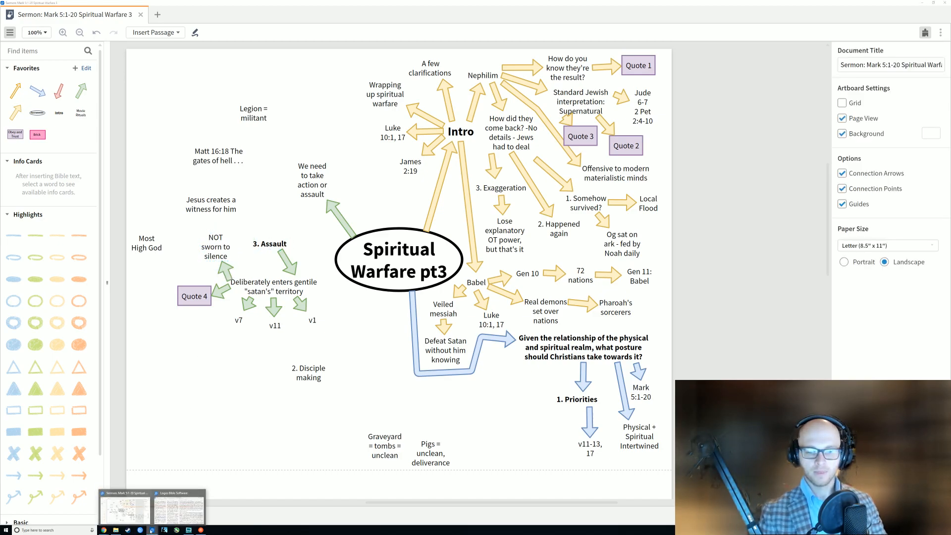
{"action": "left_click", "coordinate": [181, 505]}
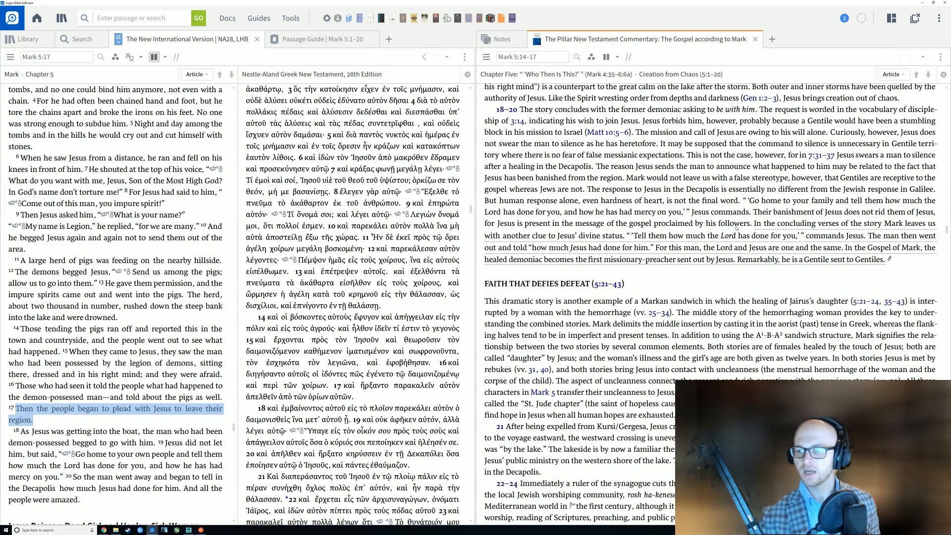
{"action": "left_click_drag", "start_coordinate": [634, 236], "coordinate": [789, 237]}
{"action": "left_click", "coordinate": [782, 266]}
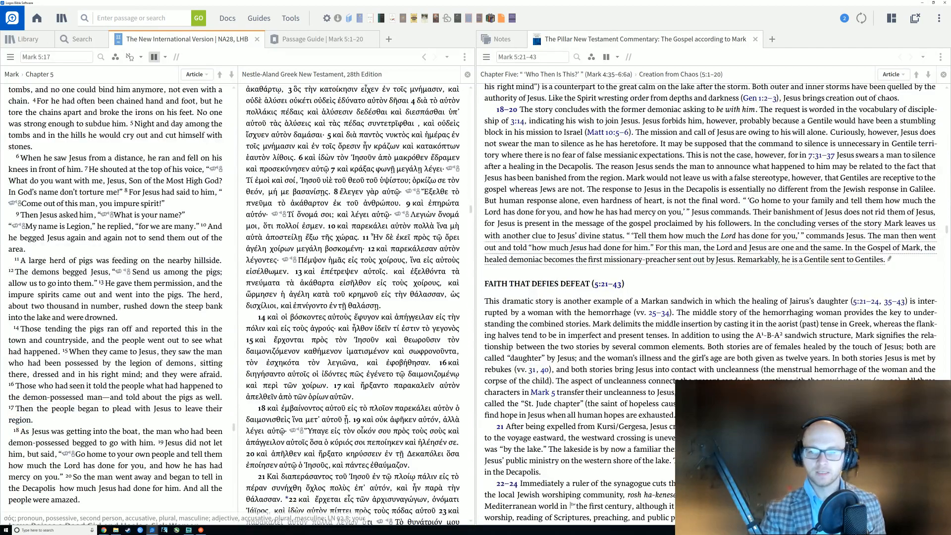
{"action": "scroll", "coordinate": [581, 335], "scroll_direction": "down", "scroll_amount": 1}
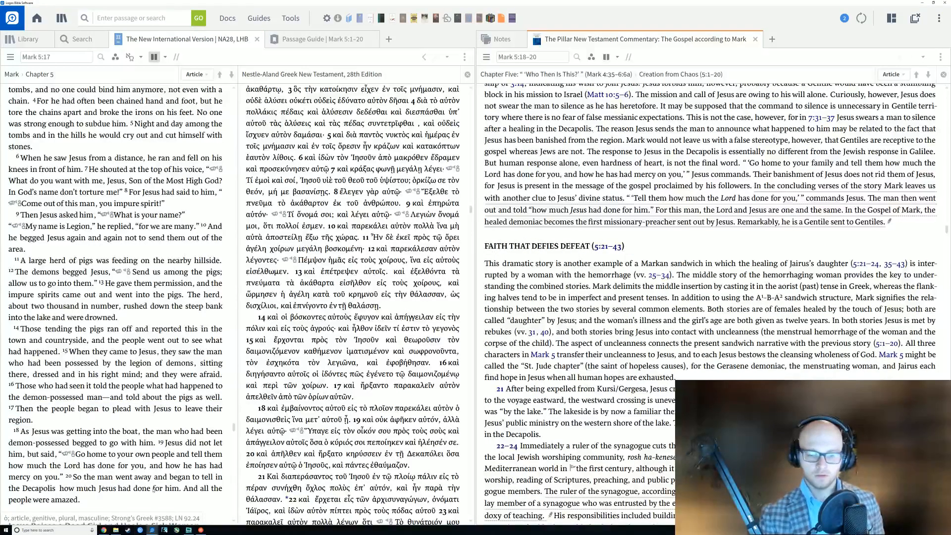
Switch back to the mind map and place a new text element in the empty area above "Legion = militant".
{"action": "mouse_move", "coordinate": [156, 529]}
{"action": "left_click", "coordinate": [126, 509]}
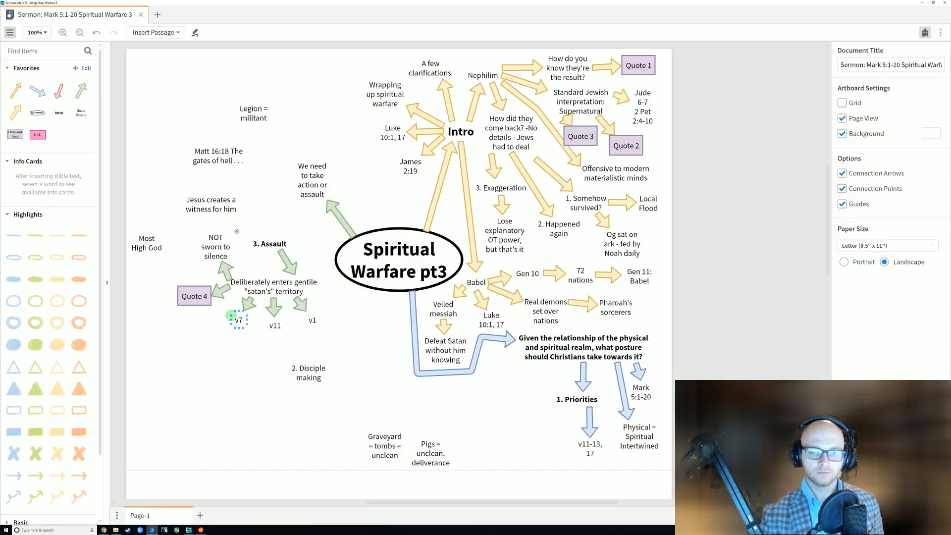
{"action": "left_click", "coordinate": [80, 113]}
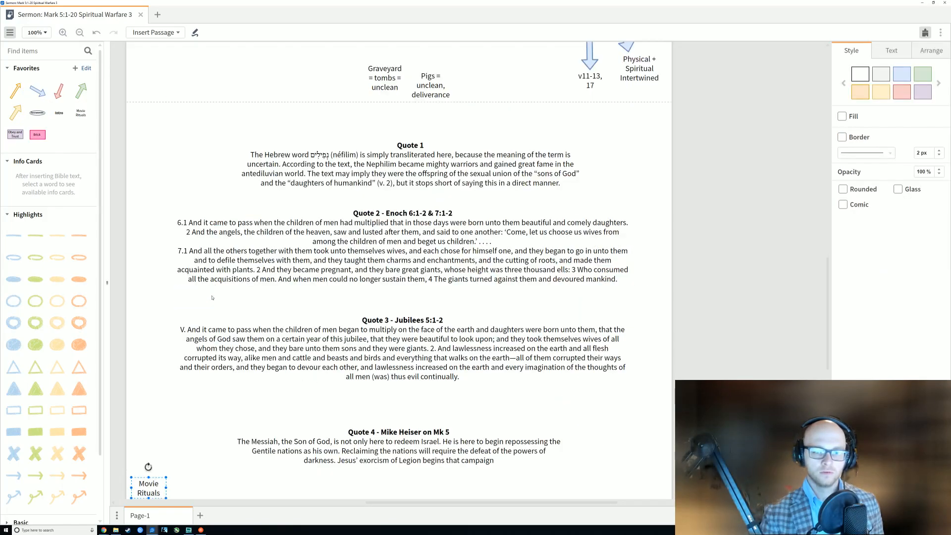
{"action": "left_click_drag", "start_coordinate": [149, 485], "coordinate": [240, 178]}
{"action": "scroll", "coordinate": [240, 178], "scroll_direction": "up", "scroll_amount": 6}
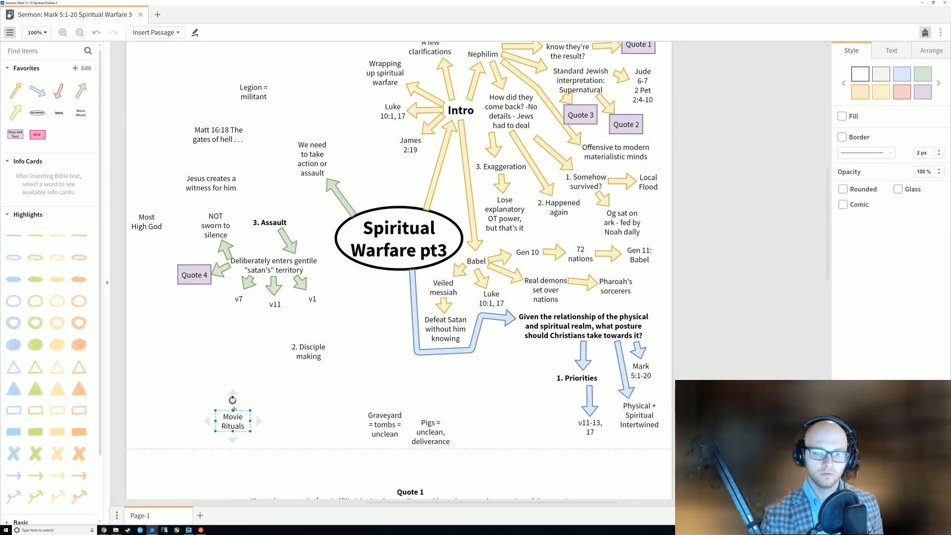
{"action": "left_click_drag", "start_coordinate": [233, 468], "coordinate": [181, 110]}
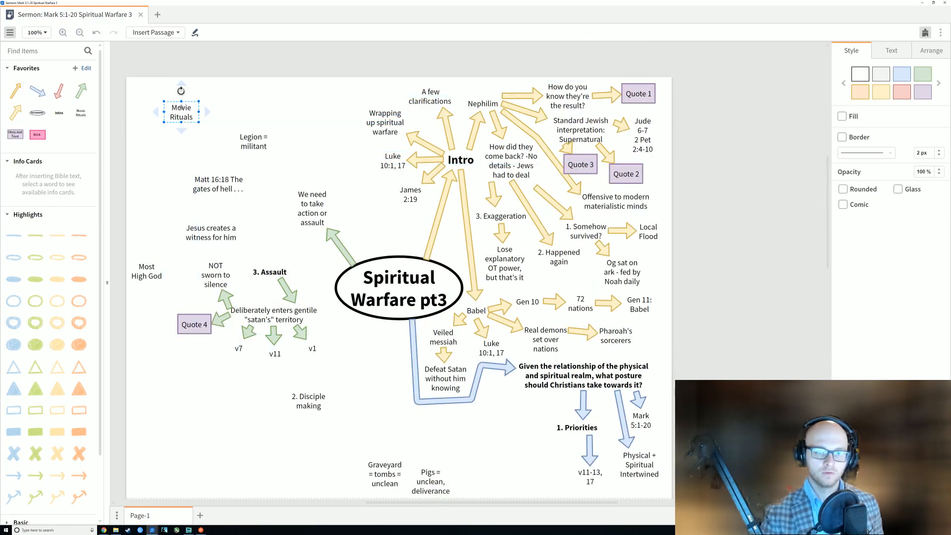
Change the new text element to "Lord = Jesus" and widen its box so the text fits on one line.
{"action": "double_click", "coordinate": [180, 112]}
{"action": "type", "text": "Lord = J"}
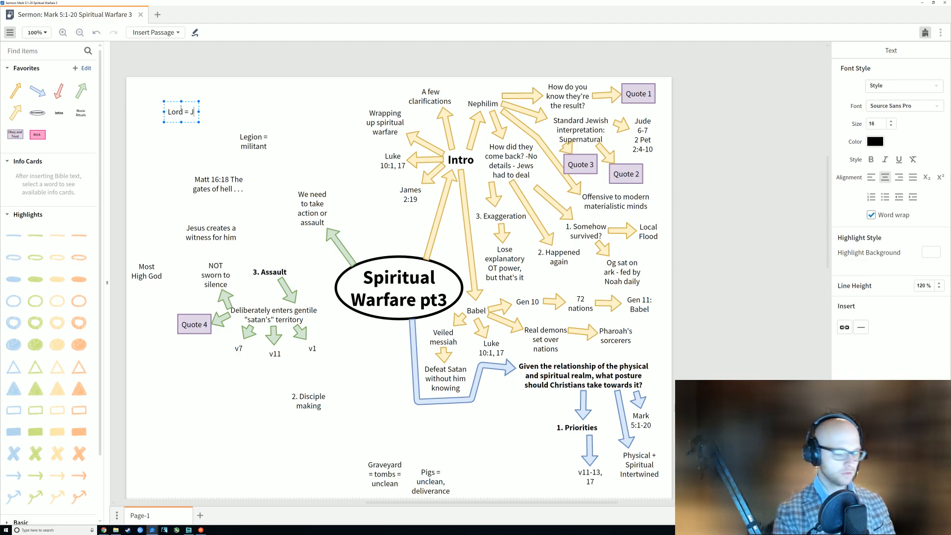
{"action": "type", "text": "esus"}
{"action": "left_click", "coordinate": [196, 166]}
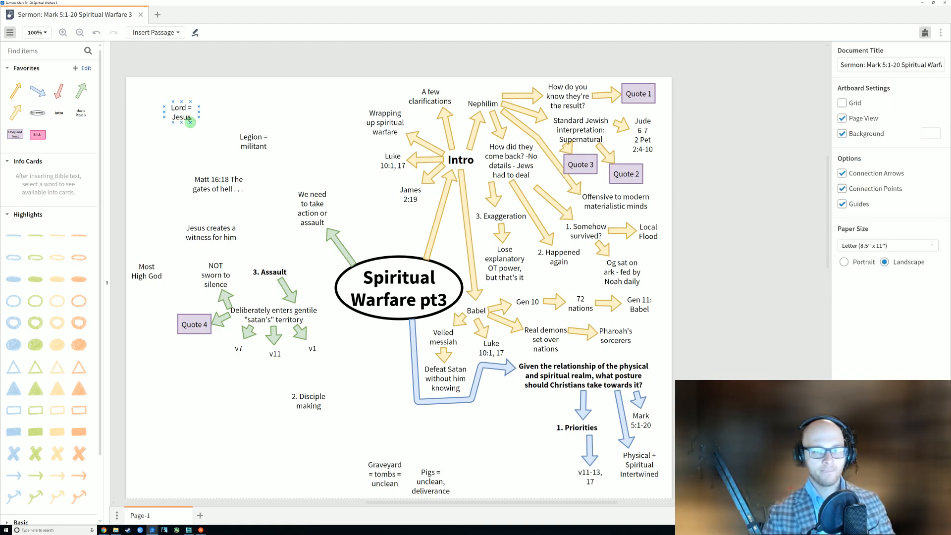
{"action": "left_click", "coordinate": [181, 111]}
{"action": "left_click_drag", "start_coordinate": [199, 111], "coordinate": [212, 113]}
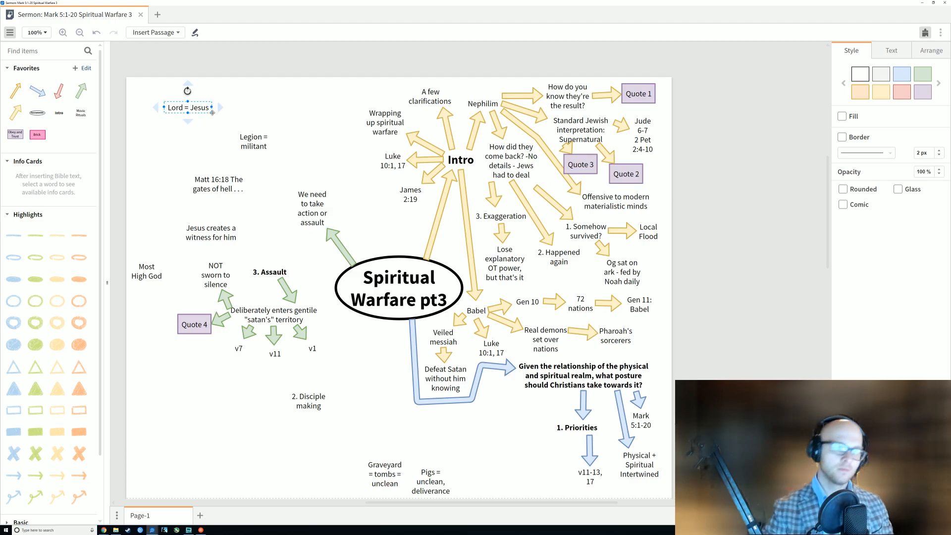
{"action": "left_click", "coordinate": [256, 108]}
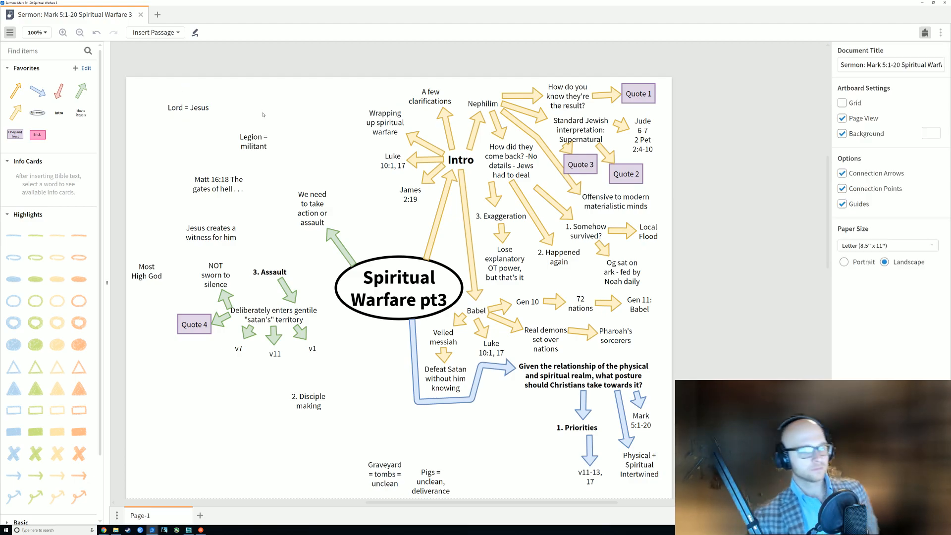
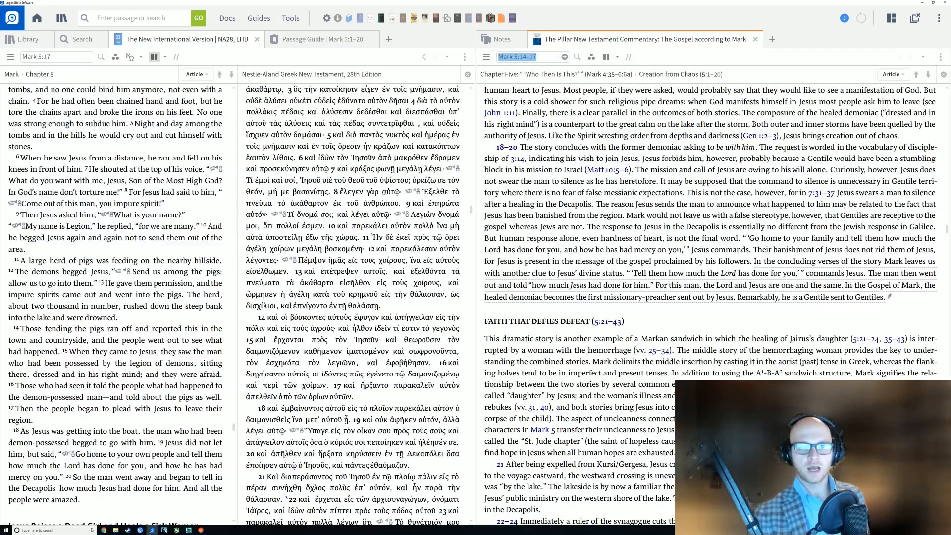
Open the sermon notes at the Mark 5:1–20 NIV passage, "Jesus Restores a Demon-Possessed Man", and review verses 1–9.
{"action": "left_click", "coordinate": [69, 57]}
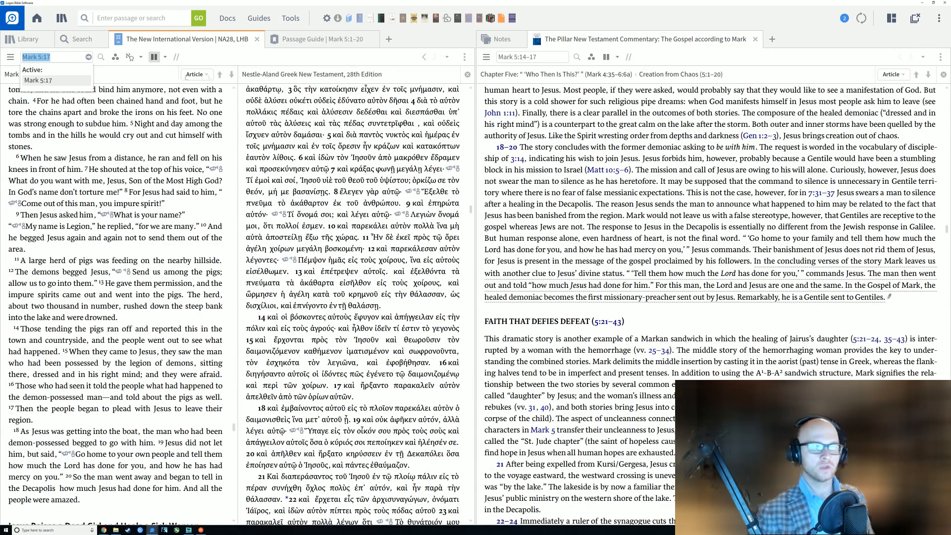
{"action": "left_click", "coordinate": [502, 40]}
{"action": "scroll", "coordinate": [500, 385], "scroll_direction": "up", "scroll_amount": 5}
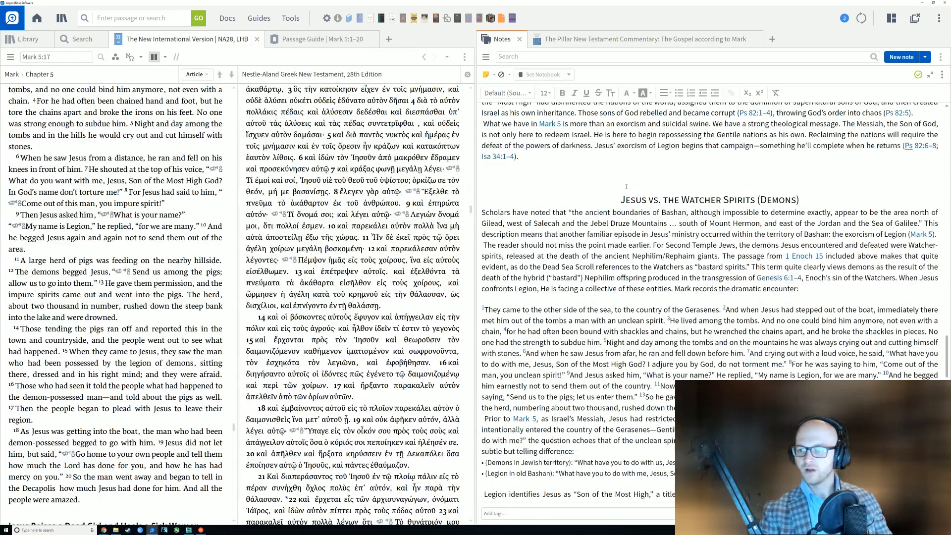
{"action": "left_click_drag", "start_coordinate": [946, 313], "coordinate": [945, 237]}
{"action": "scroll", "coordinate": [563, 129], "scroll_direction": "down", "scroll_amount": 1}
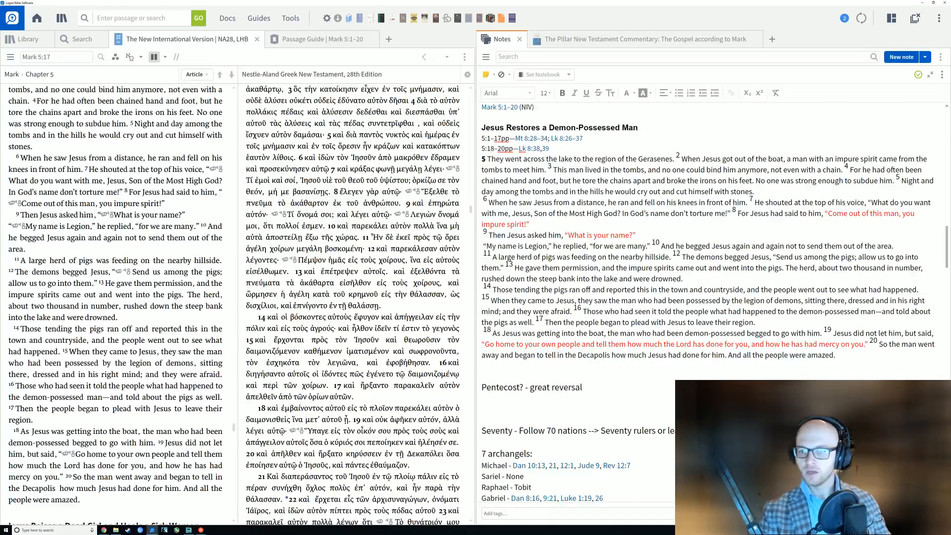
{"action": "left_click_drag", "start_coordinate": [488, 158], "coordinate": [597, 245]}
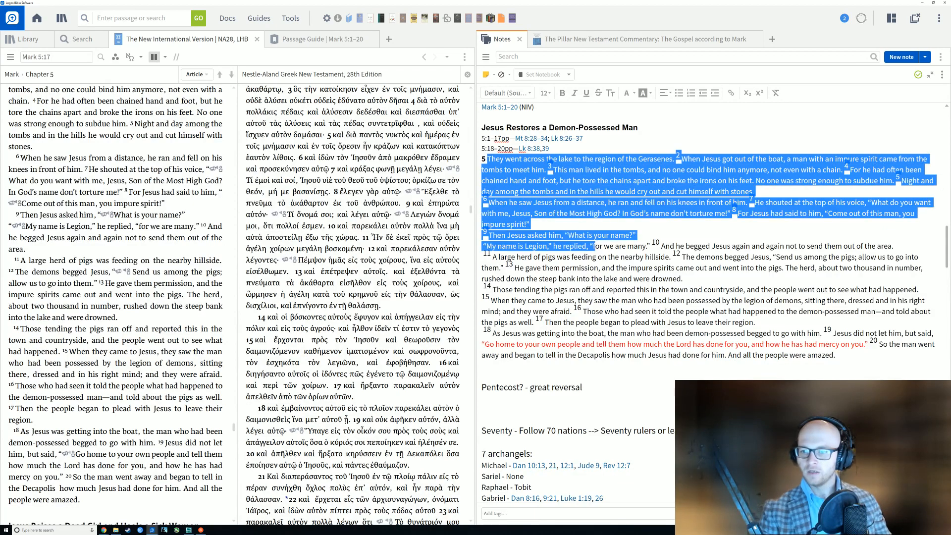
{"action": "left_click", "coordinate": [618, 159]}
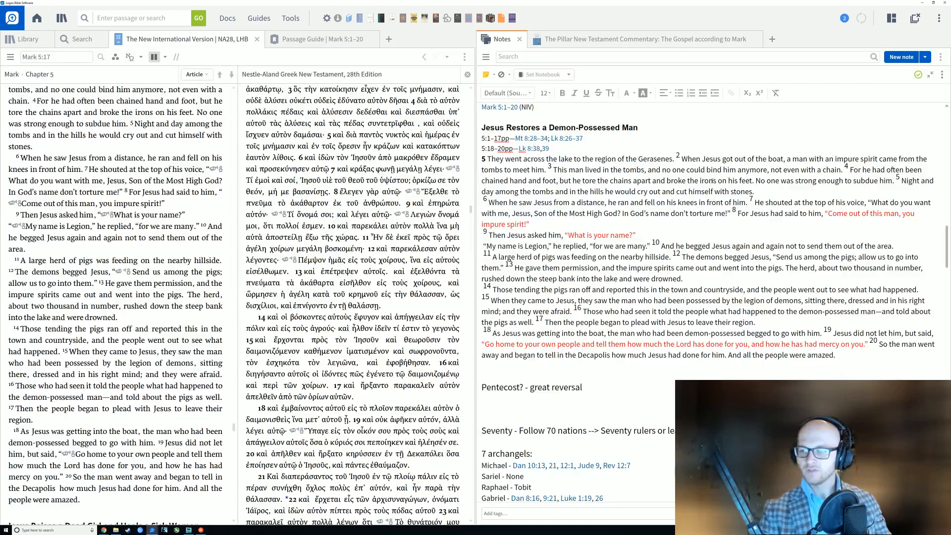
{"action": "left_click_drag", "start_coordinate": [489, 203], "coordinate": [534, 235]}
{"action": "left_click", "coordinate": [643, 229]}
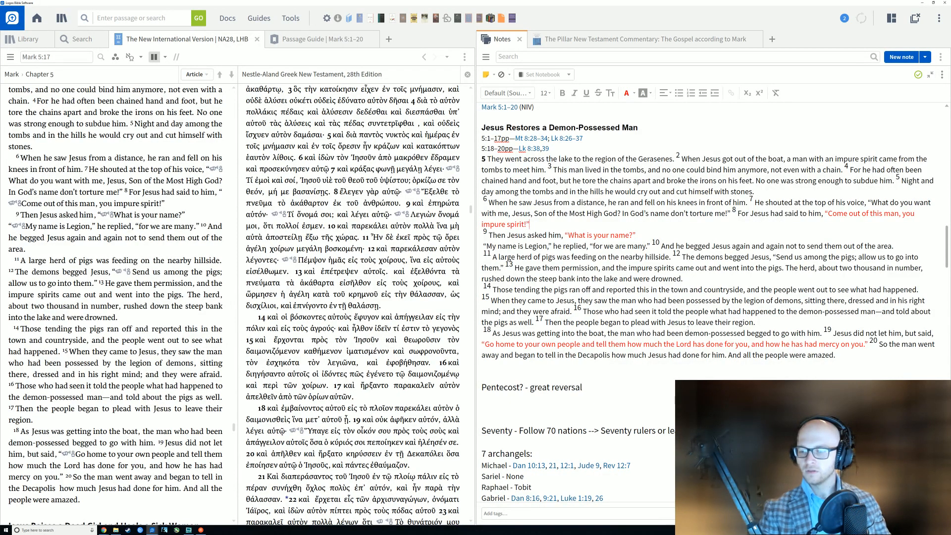
Review verses 14–20 in the notes, including Jesus' command in verse 19, and look over the passage as a whole.
{"action": "left_click", "coordinate": [696, 374]}
{"action": "left_click_drag", "start_coordinate": [710, 356], "coordinate": [703, 289]}
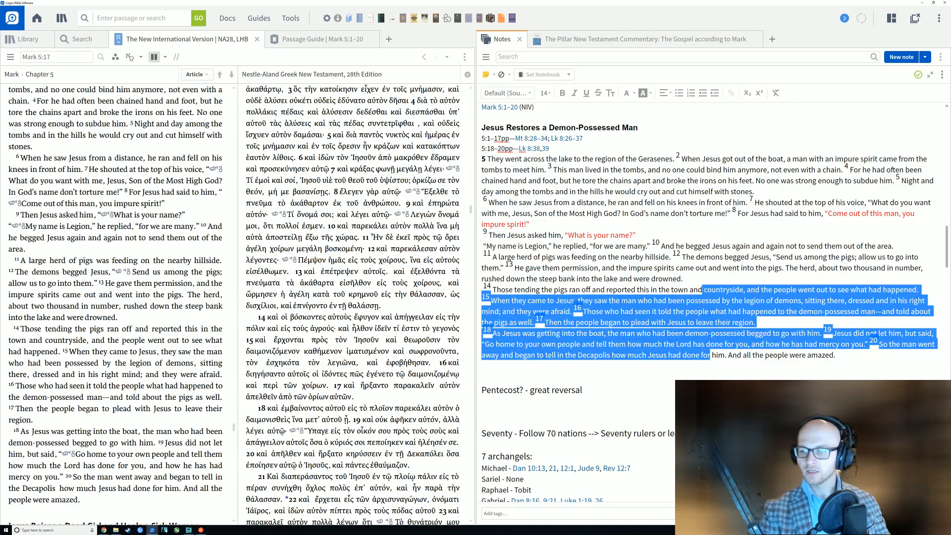
{"action": "left_click", "coordinate": [695, 364]}
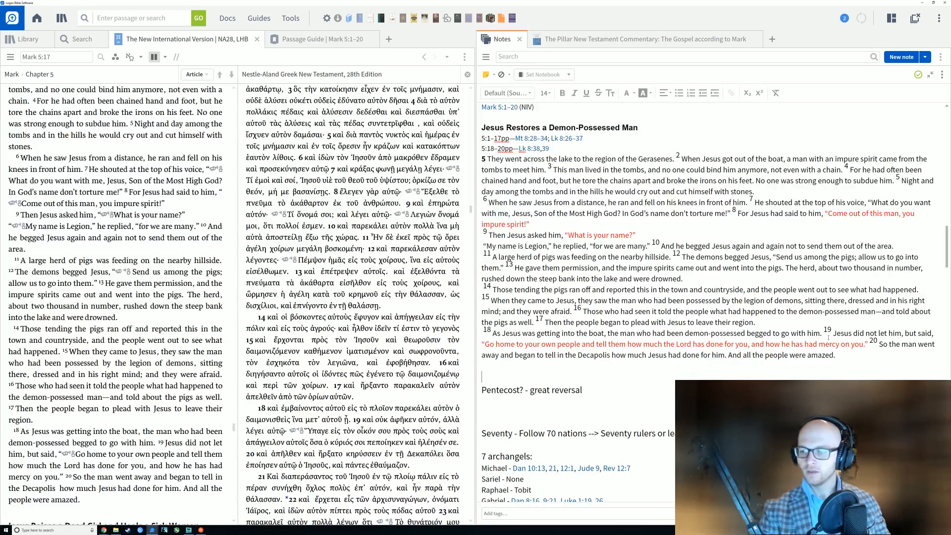
{"action": "mouse_move", "coordinate": [827, 329]}
{"action": "left_mouse_down"}
{"action": "mouse_move", "coordinate": [836, 359]}
{"action": "mouse_move", "coordinate": [824, 331]}
{"action": "left_mouse_up"}
{"action": "left_click", "coordinate": [837, 359]}
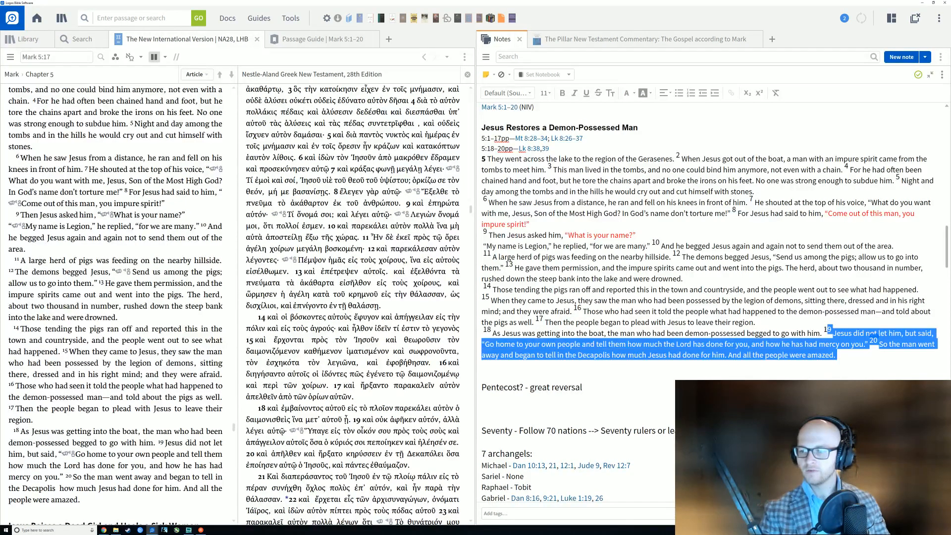
{"action": "left_click", "coordinate": [783, 372]}
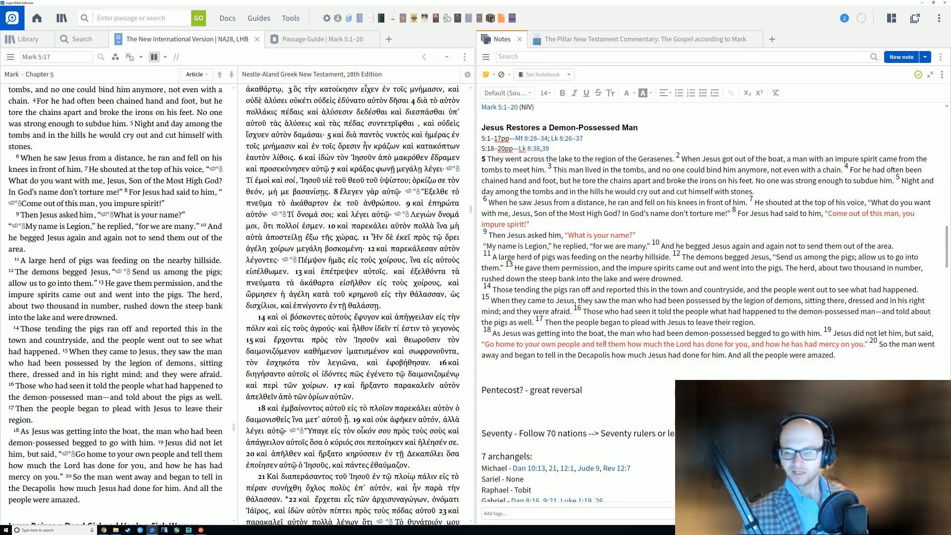
{"action": "left_click_drag", "start_coordinate": [602, 355], "coordinate": [591, 120]}
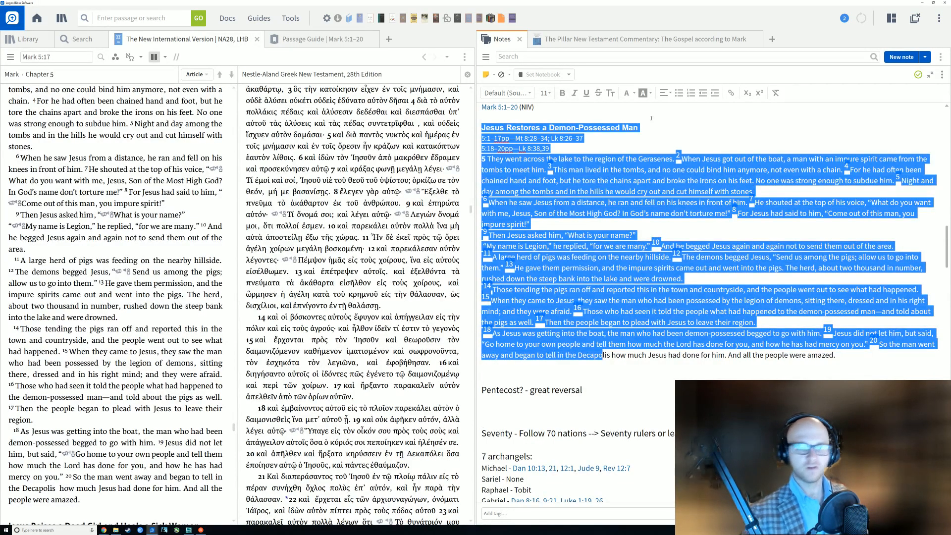
{"action": "left_click", "coordinate": [651, 118]}
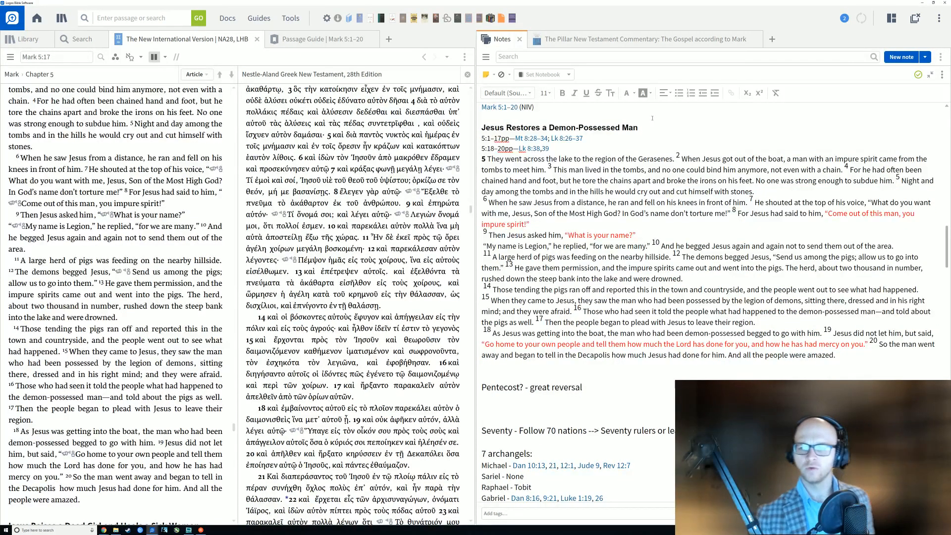
{"action": "scroll", "coordinate": [602, 269], "scroll_direction": "up", "scroll_amount": 2}
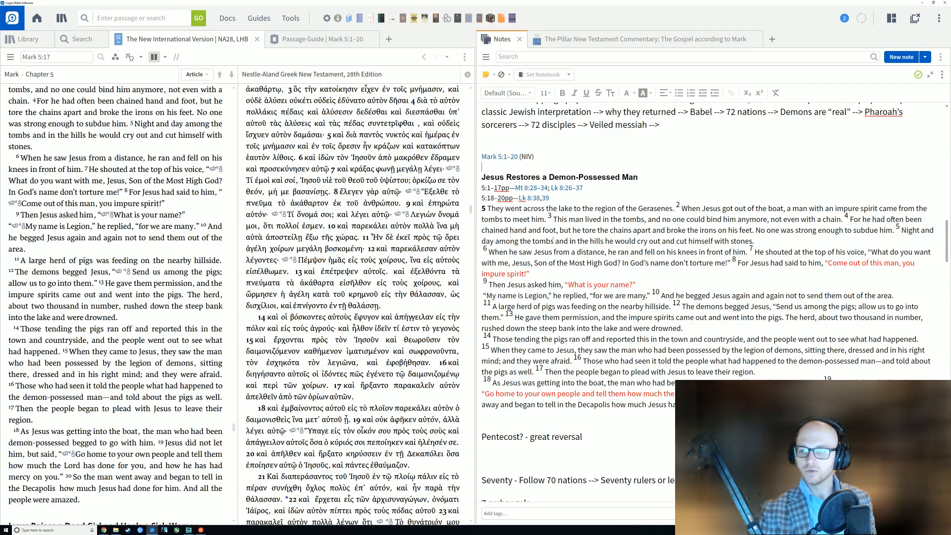
Open the Passage Guide for Mark 5:1–20 and look over its parallel passages in Matthew and Luke, collapsing that section when done.
{"action": "left_click", "coordinate": [534, 157]}
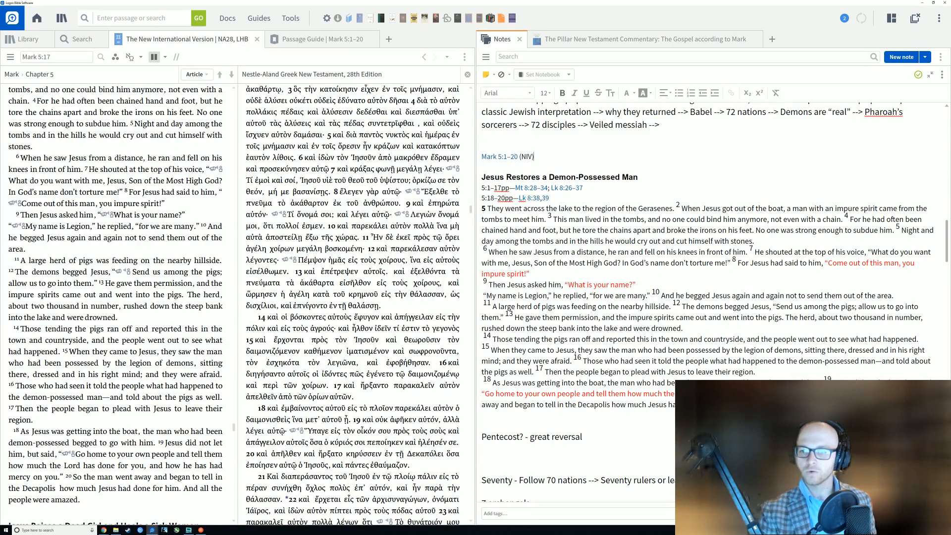
{"action": "left_click_drag", "start_coordinate": [534, 157], "coordinate": [468, 158]}
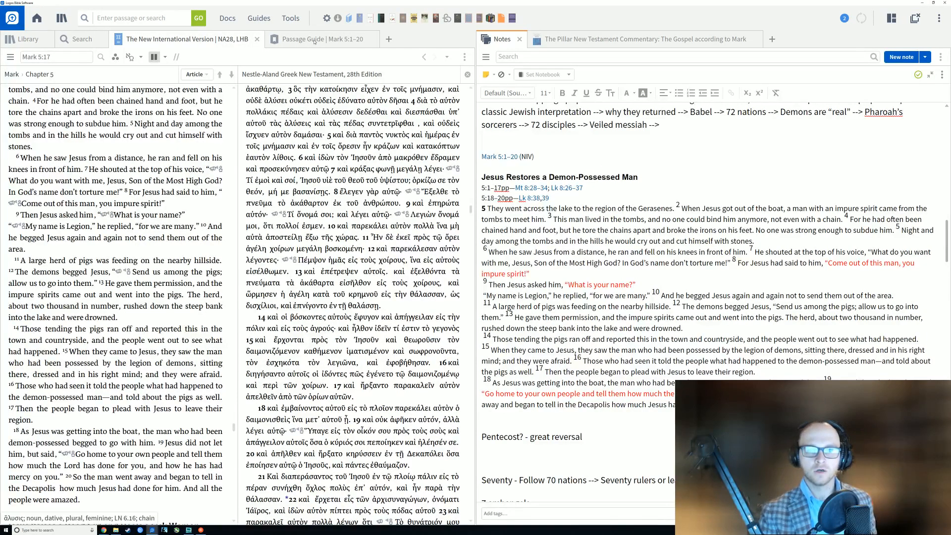
{"action": "left_click", "coordinate": [322, 38]}
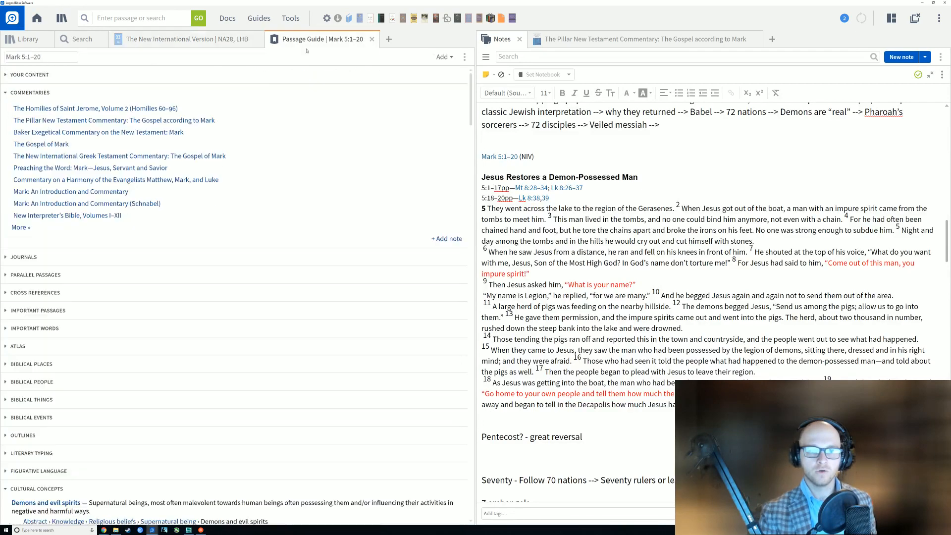
{"action": "left_click", "coordinate": [8, 276]}
{"action": "scroll", "coordinate": [60, 213], "scroll_direction": "down", "scroll_amount": 2}
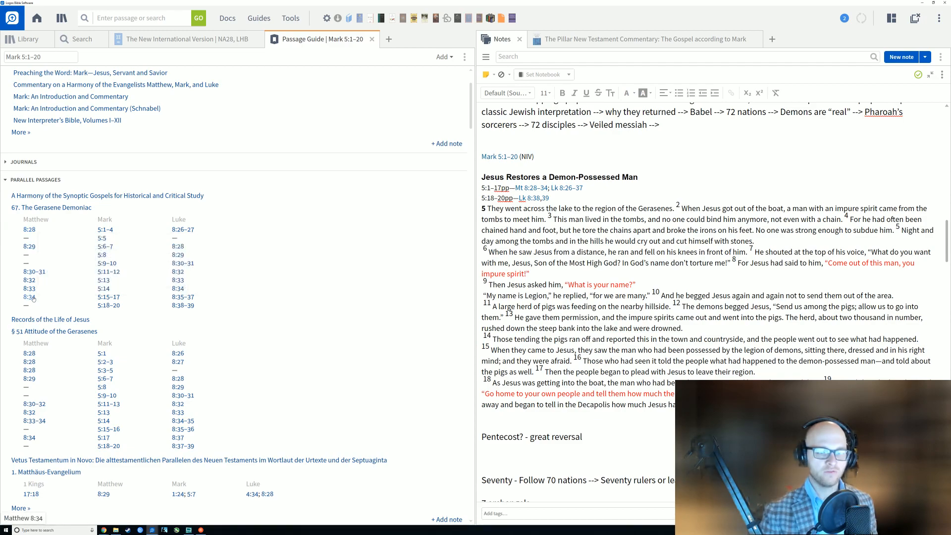
{"action": "mouse_move", "coordinate": [176, 234]}
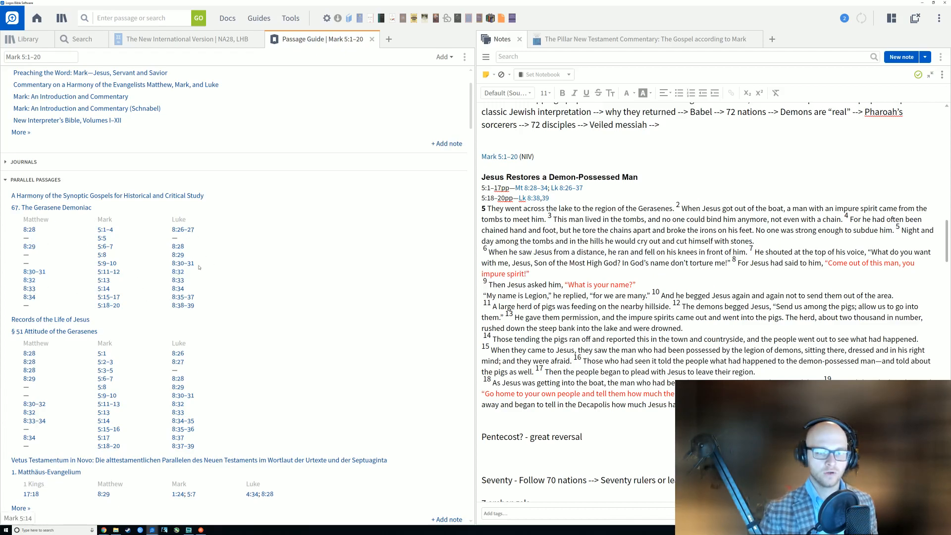
{"action": "scroll", "coordinate": [283, 249], "scroll_direction": "down", "scroll_amount": 4}
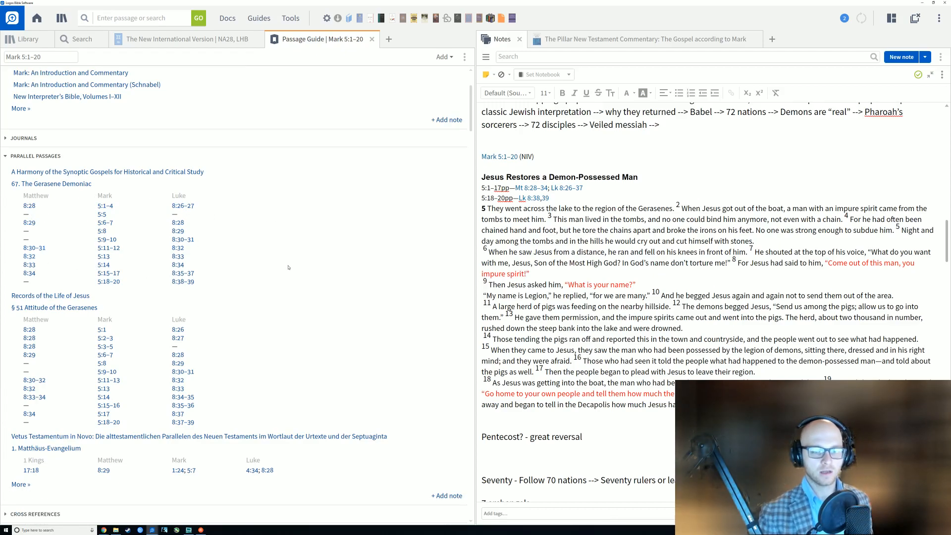
{"action": "scroll", "coordinate": [288, 273], "scroll_direction": "up", "scroll_amount": 4}
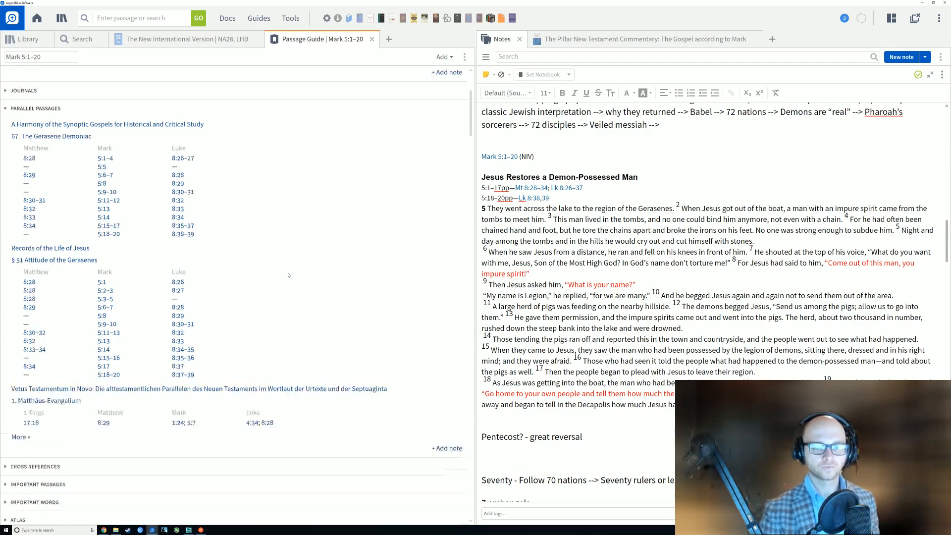
{"action": "left_click", "coordinate": [13, 188]}
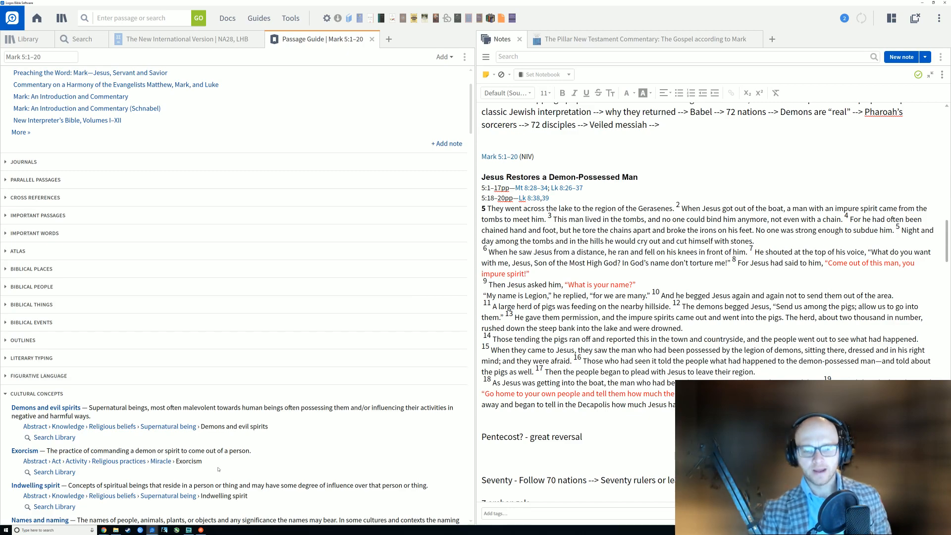
Switch back to the sermon mind map and nudge the "v11-13, 17" note and its arrow slightly to the right.
{"action": "mouse_move", "coordinate": [152, 529]}
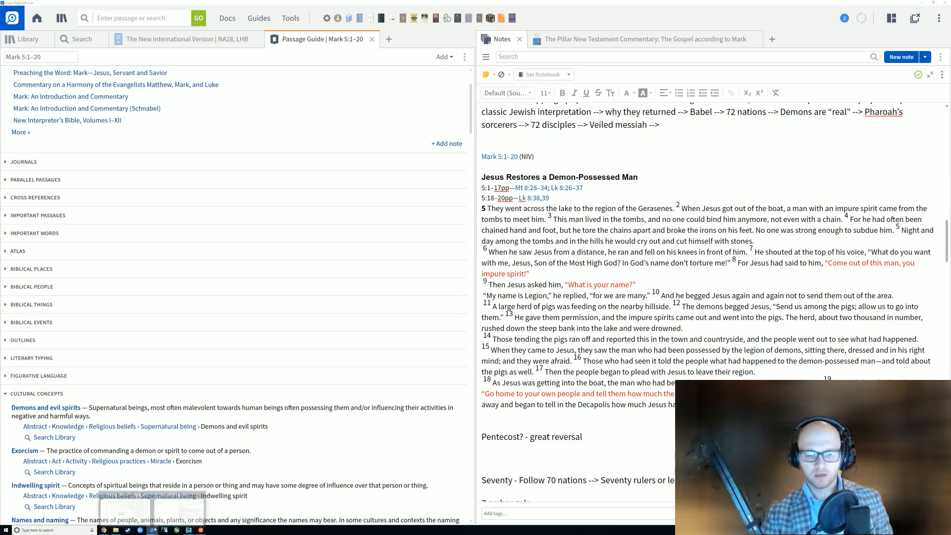
{"action": "left_click", "coordinate": [190, 497]}
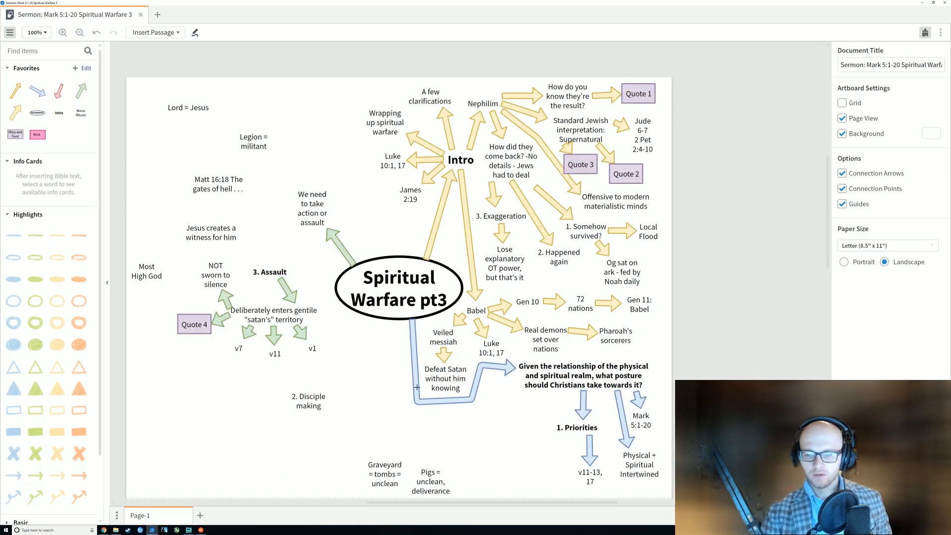
{"action": "left_click", "coordinate": [485, 411]}
{"action": "scroll", "coordinate": [526, 419], "scroll_direction": "down", "scroll_amount": 1}
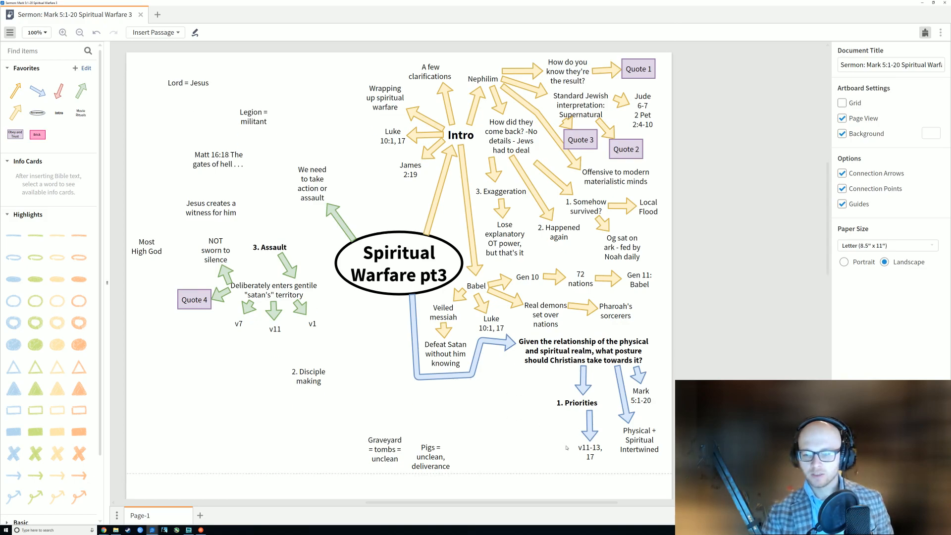
{"action": "left_click_drag", "start_coordinate": [589, 440], "coordinate": [591, 448]}
{"action": "left_click", "coordinate": [605, 426]}
{"action": "left_click", "coordinate": [537, 449]}
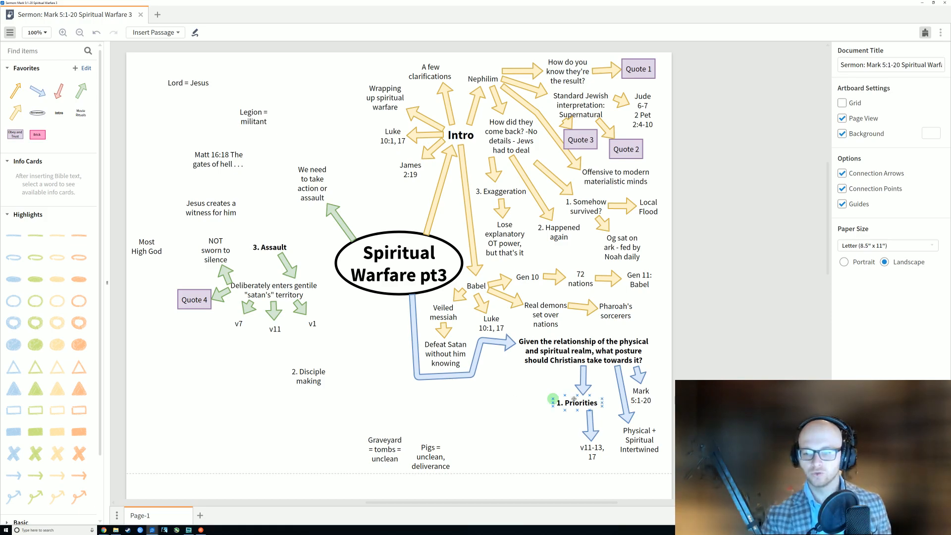
Add a second blue arrow from "1. Priorities" pointing down and left, beside the arrow to "v11-13, 17".
{"action": "left_click", "coordinate": [604, 399]}
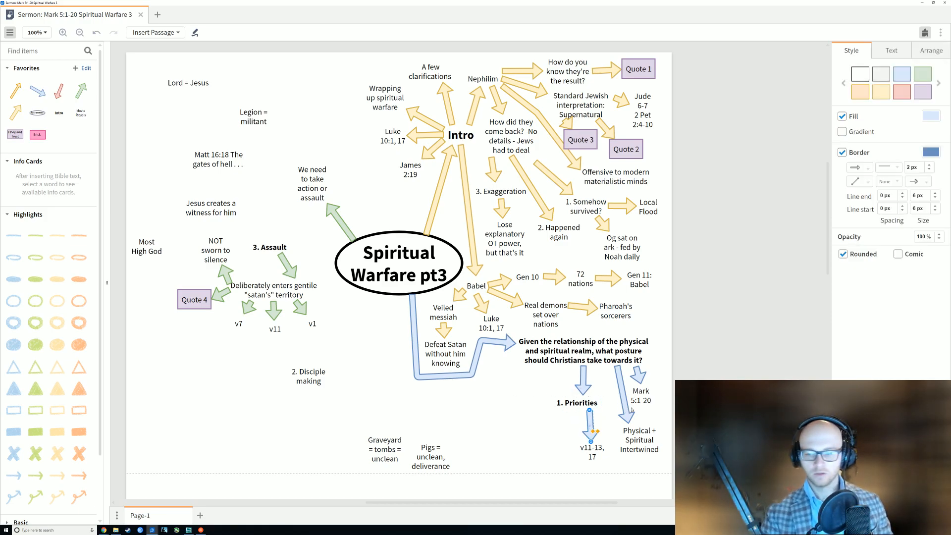
{"action": "left_click_drag", "start_coordinate": [589, 418], "coordinate": [570, 406]}
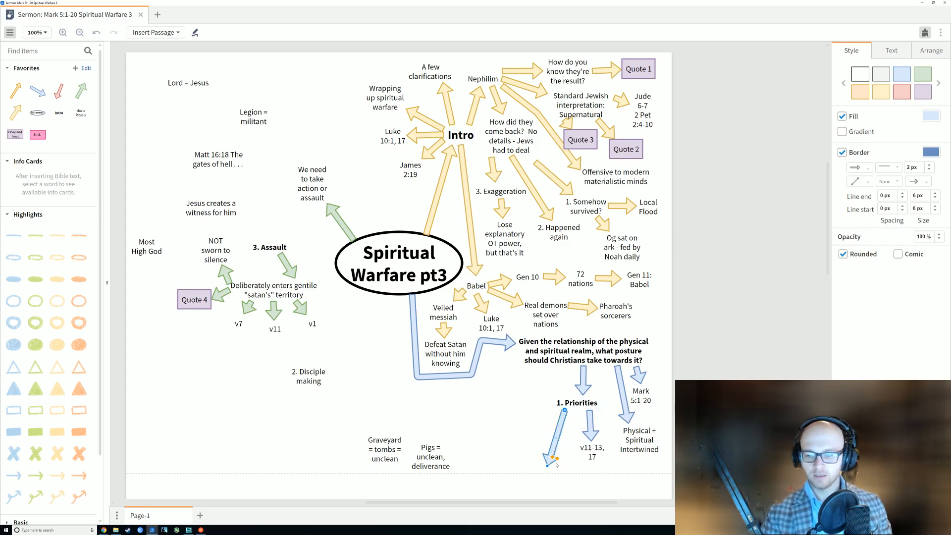
{"action": "left_click_drag", "start_coordinate": [547, 465], "coordinate": [554, 447]}
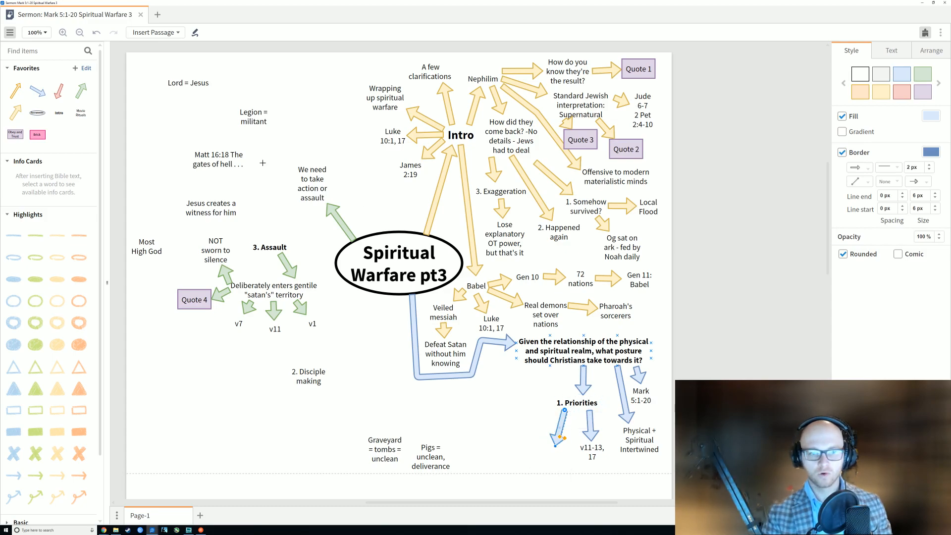
Add a text element at the end of the new arrow reading "Spiritual Realm overwhelms physical".
{"action": "left_click", "coordinate": [81, 113]}
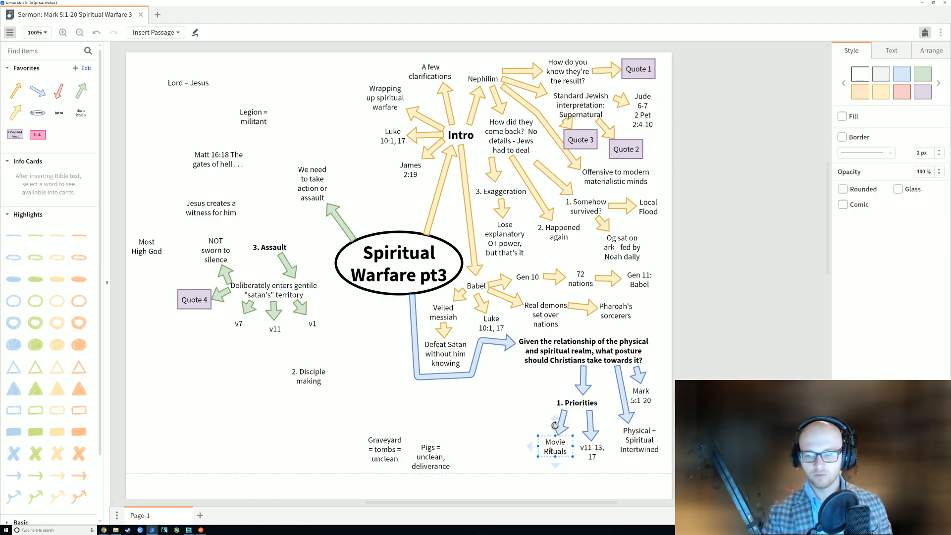
{"action": "double_click", "coordinate": [554, 448]}
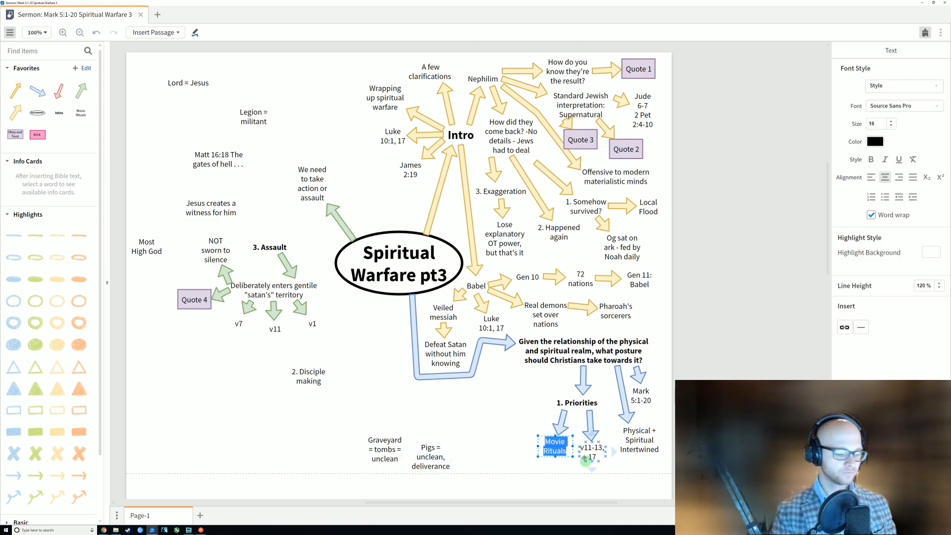
{"action": "type", "text": "Spirityu"}
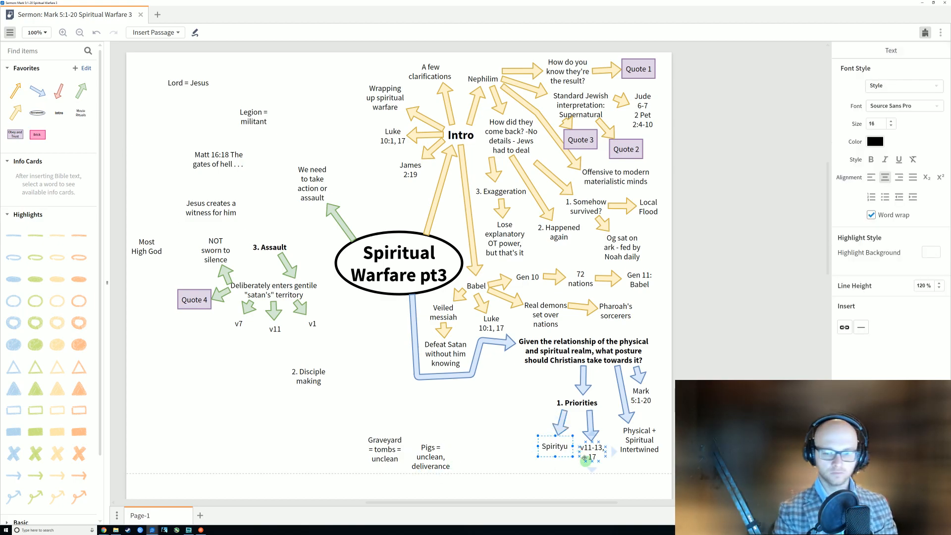
{"action": "key", "text": "BackSpace"}
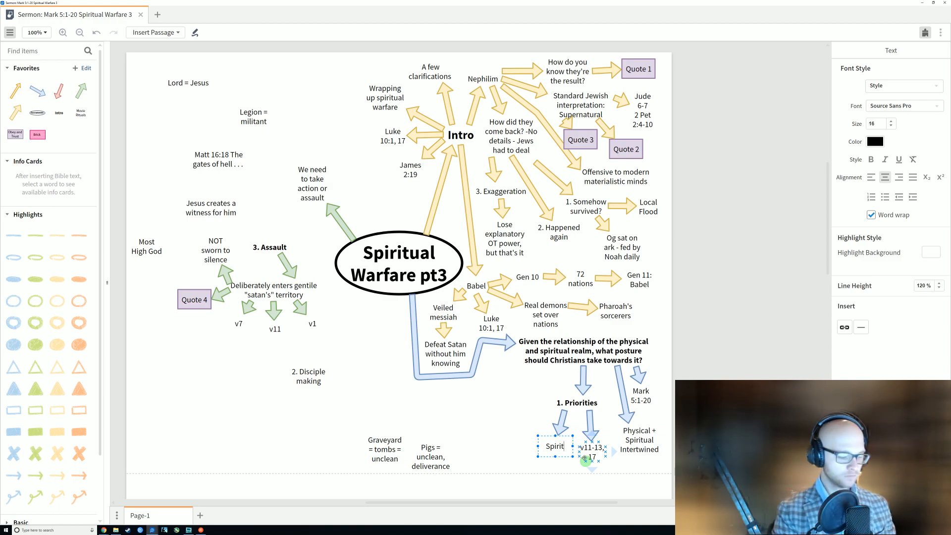
{"action": "type", "text": "al Re"}
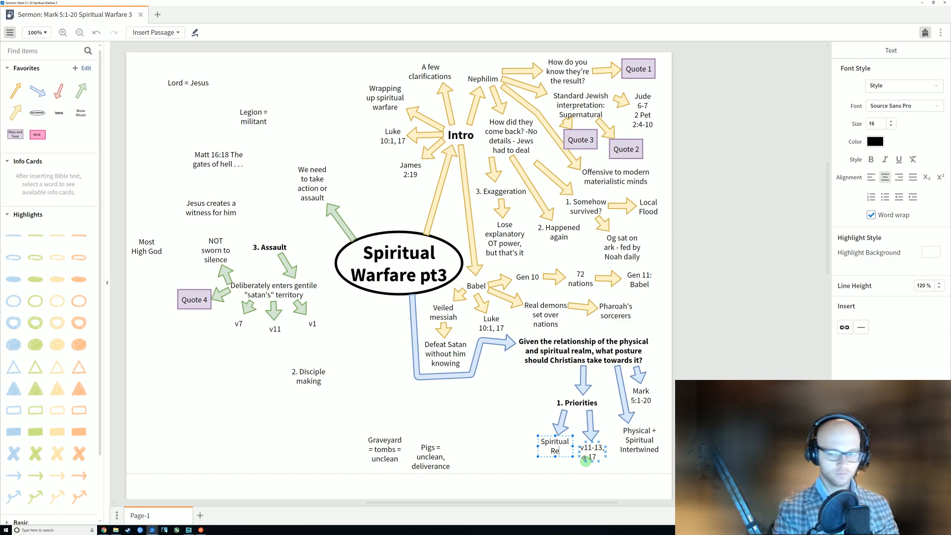
{"action": "type", "text": "alm over"}
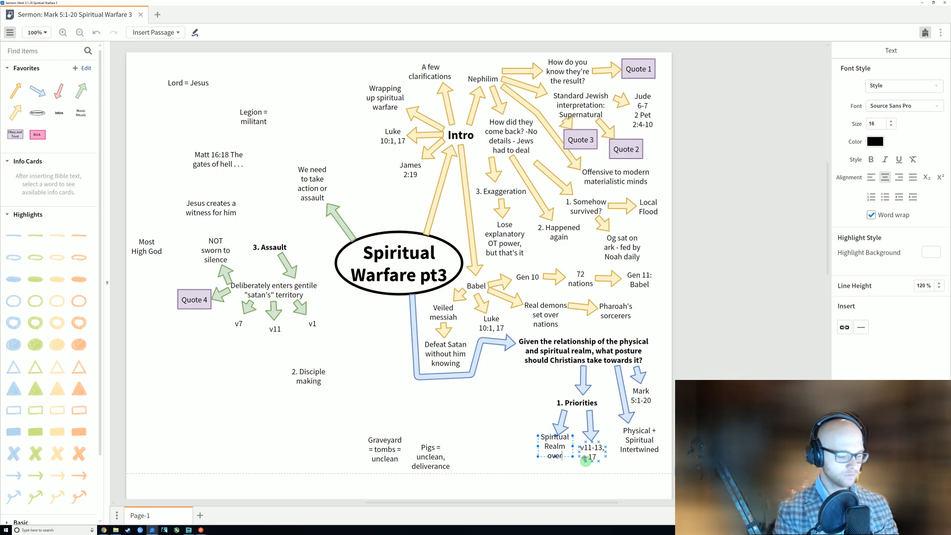
{"action": "type", "text": "whelms"}
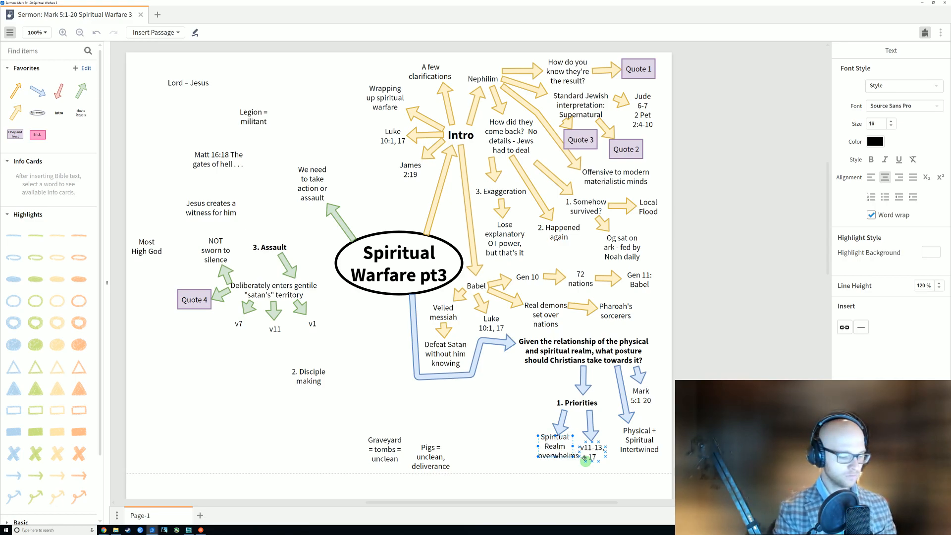
{"action": "type", "text": "physical"}
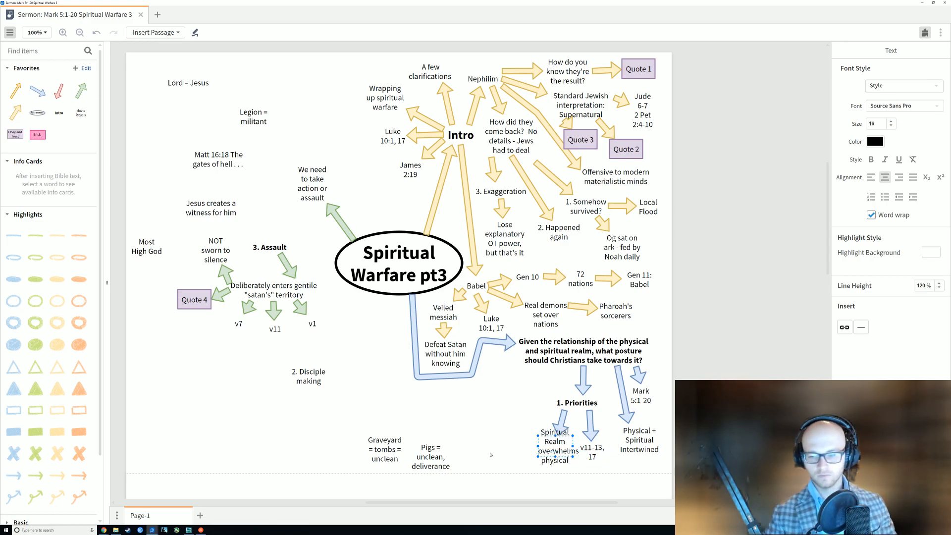
Enlarge the "Spiritual Realm overwhelms physical" text box to fit its words and position it clear of the "v11-13, 17" note.
{"action": "left_click", "coordinate": [490, 454]}
{"action": "left_click", "coordinate": [540, 453]}
{"action": "mouse_move", "coordinate": [538, 456]}
{"action": "left_mouse_down"}
{"action": "mouse_move", "coordinate": [526, 476]}
{"action": "mouse_move", "coordinate": [525, 443]}
{"action": "left_mouse_up"}
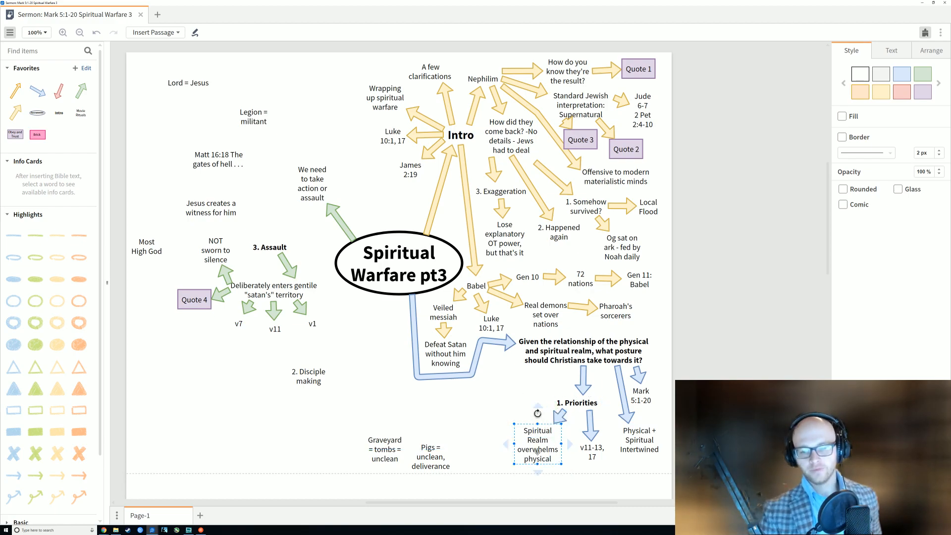
{"action": "left_click_drag", "start_coordinate": [532, 449], "coordinate": [532, 449]}
{"action": "left_click", "coordinate": [475, 431]}
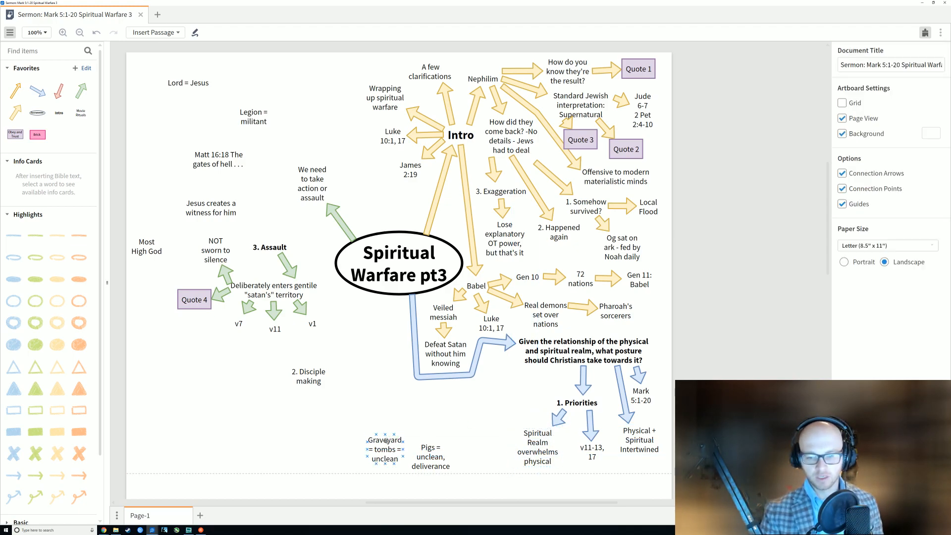
Move the "Graveyard = tombs = unclean" and "Pigs = unclean, deliverance" notes up toward "2. Disciple making".
{"action": "left_click_drag", "start_coordinate": [392, 438], "coordinate": [377, 396]}
{"action": "left_click_drag", "start_coordinate": [438, 458], "coordinate": [428, 408]}
{"action": "left_click", "coordinate": [365, 391]}
{"action": "left_click_drag", "start_coordinate": [360, 392], "coordinate": [347, 381]}
Add a blue arrow pointing left from the "Spiritual Realm overwhelms physical" note.
{"action": "left_click", "coordinate": [547, 425]}
{"action": "left_click", "coordinate": [558, 420]}
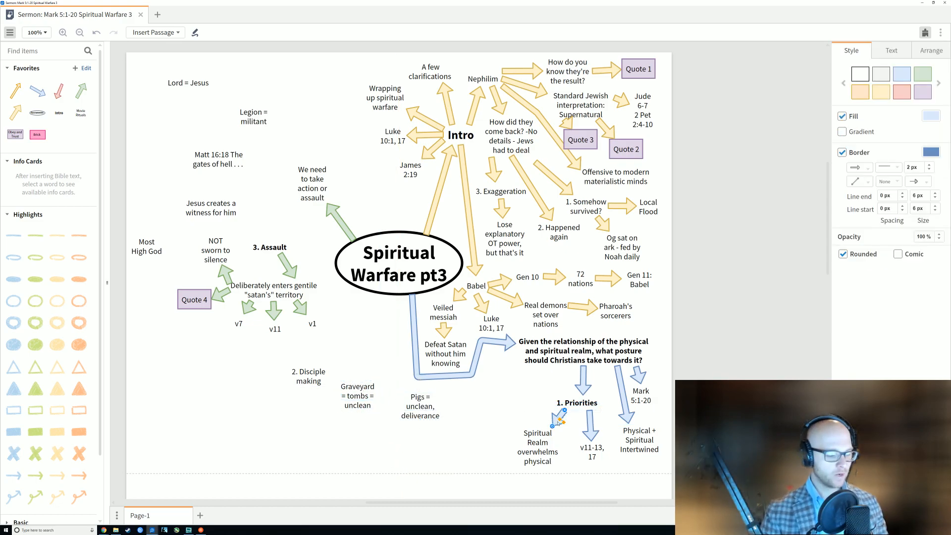
{"action": "mouse_move", "coordinate": [559, 423]}
{"action": "left_mouse_down"}
{"action": "mouse_move", "coordinate": [457, 460]}
{"action": "mouse_move", "coordinate": [514, 446]}
{"action": "left_mouse_up"}
{"action": "left_click_drag", "start_coordinate": [453, 464], "coordinate": [471, 446]}
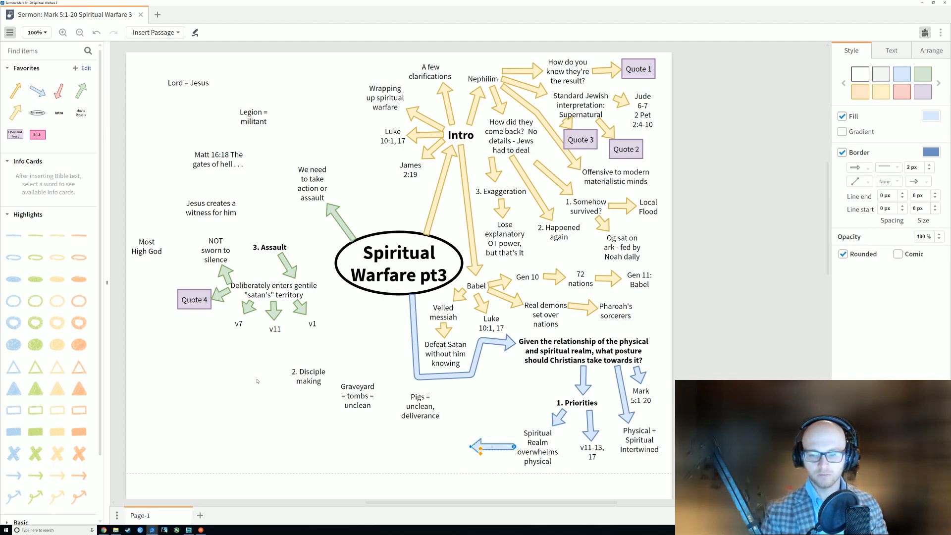
Insert the pink "Brick" box from the favorites and place it at the tip of the left-pointing blue arrow.
{"action": "left_click", "coordinate": [35, 138]}
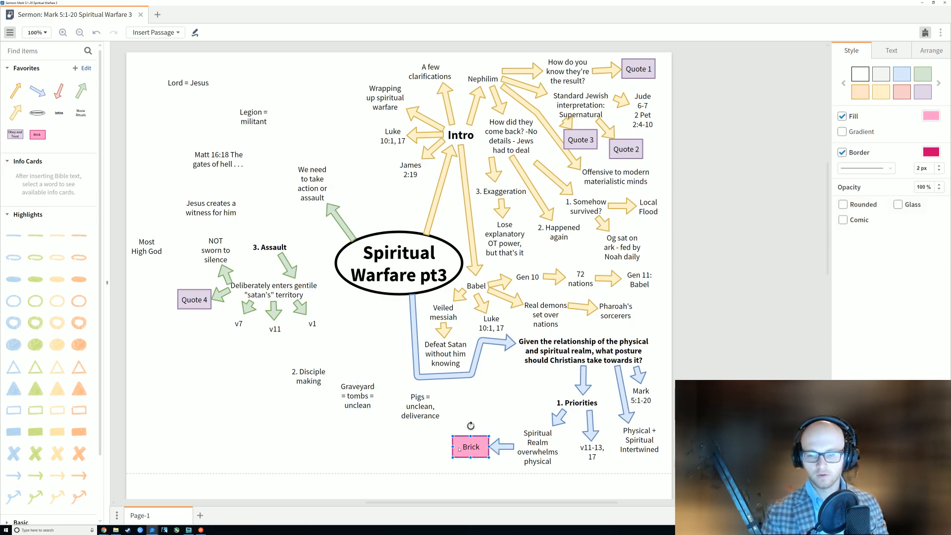
{"action": "left_click_drag", "start_coordinate": [459, 449], "coordinate": [478, 456]}
{"action": "left_click", "coordinate": [501, 396]}
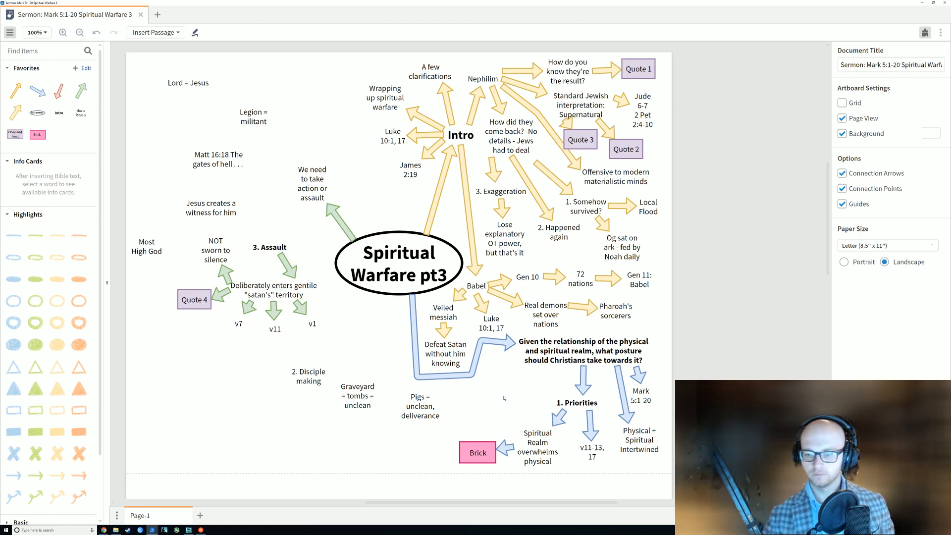
Change the pink box's text from "Brick" to "Sick loved one".
{"action": "left_click", "coordinate": [476, 462]}
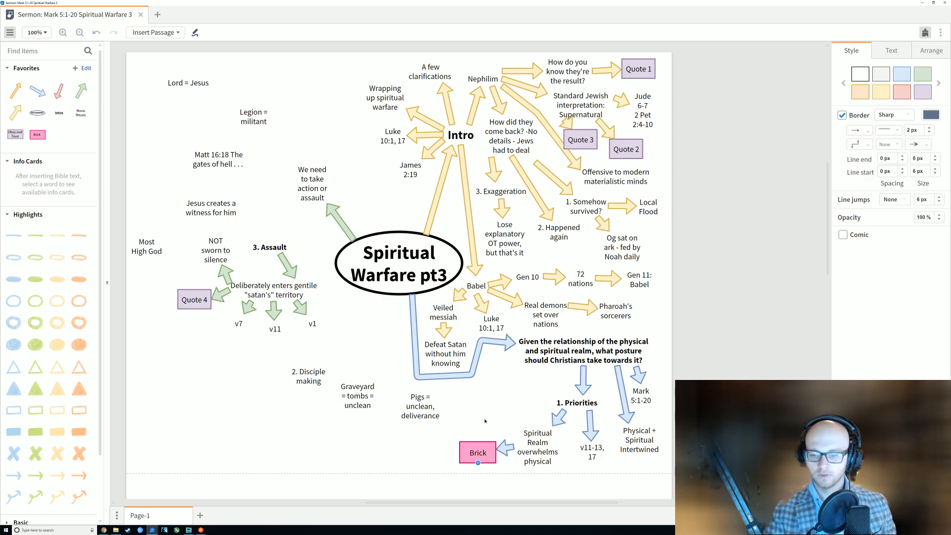
{"action": "left_click", "coordinate": [477, 463]}
{"action": "left_click", "coordinate": [484, 456]}
{"action": "left_click", "coordinate": [488, 459]}
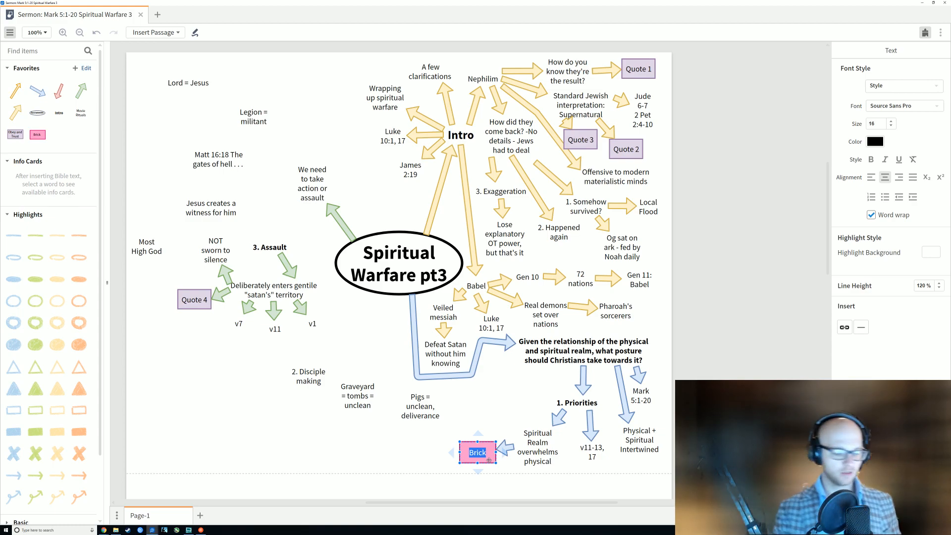
{"action": "type", "text": "Sick love"}
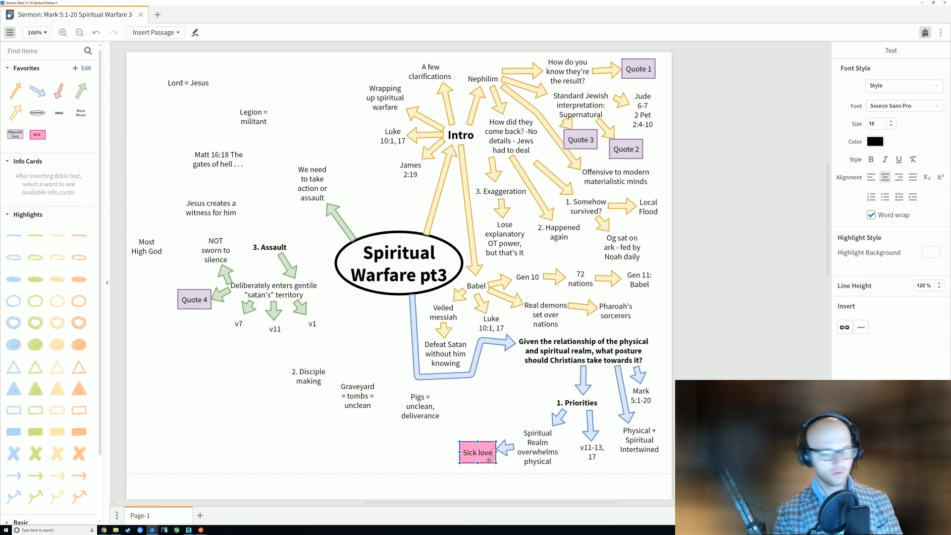
{"action": "type", "text": "d one"}
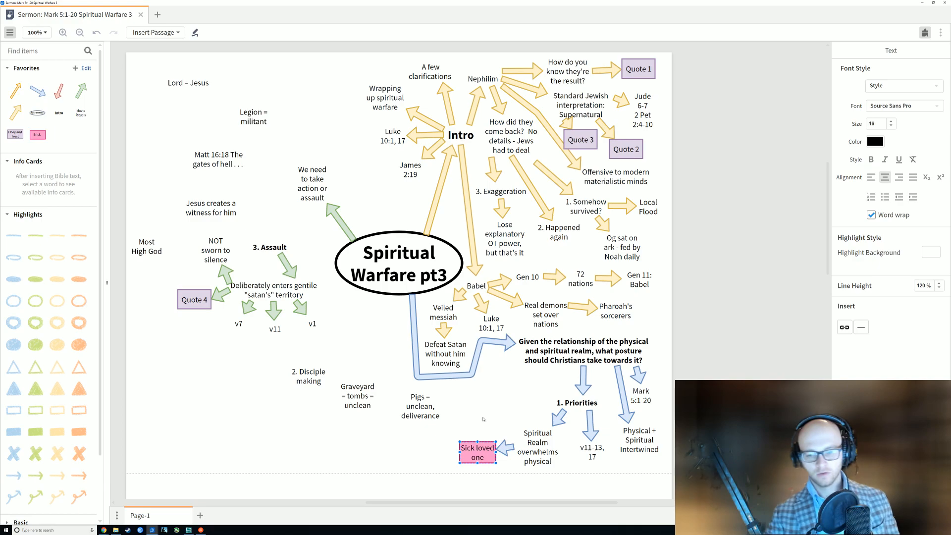
Reshape the "Sick loved one" box to be narrower and taller, keeping it at the tip of its arrow.
{"action": "left_click", "coordinate": [483, 407]}
{"action": "left_click", "coordinate": [478, 451]}
{"action": "left_click_drag", "start_coordinate": [459, 462], "coordinate": [482, 450]}
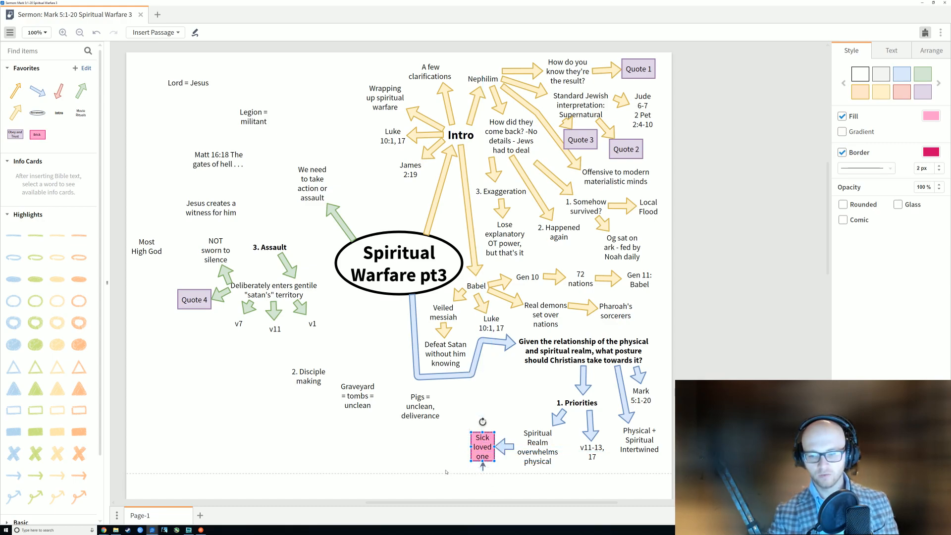
Delete the small stray connector beneath the pink "Sick loved one" box.
{"action": "left_click", "coordinate": [486, 474]}
{"action": "left_click", "coordinate": [483, 466]}
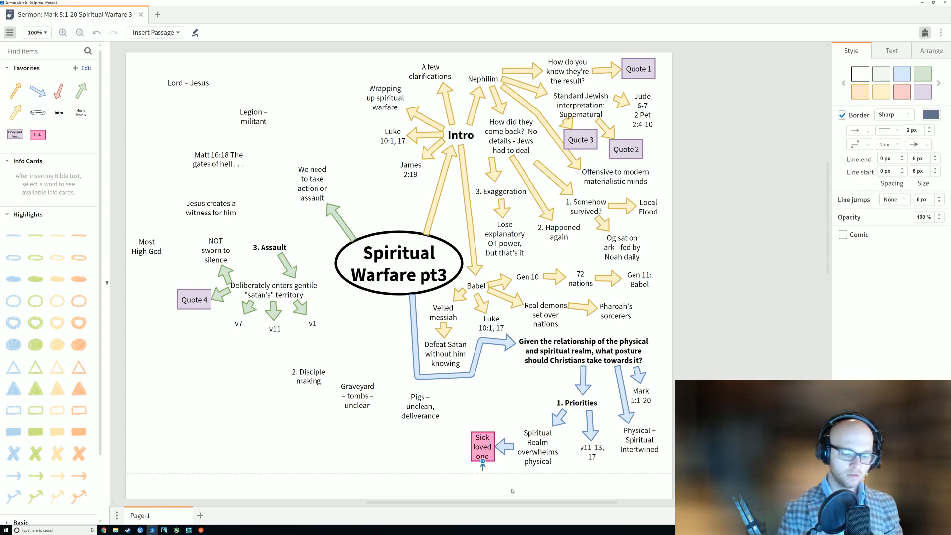
{"action": "left_click", "coordinate": [512, 491]}
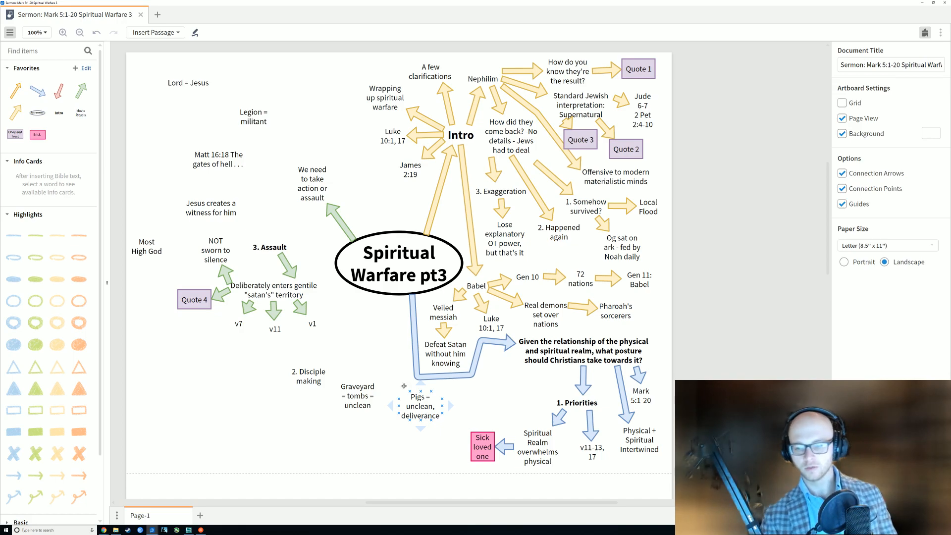
Move the "Pigs = unclean, deliverance" note aside and add a blue arrow pointing down-left from the bold "Given the relationship" question.
{"action": "left_click_drag", "start_coordinate": [418, 407], "coordinate": [256, 428]}
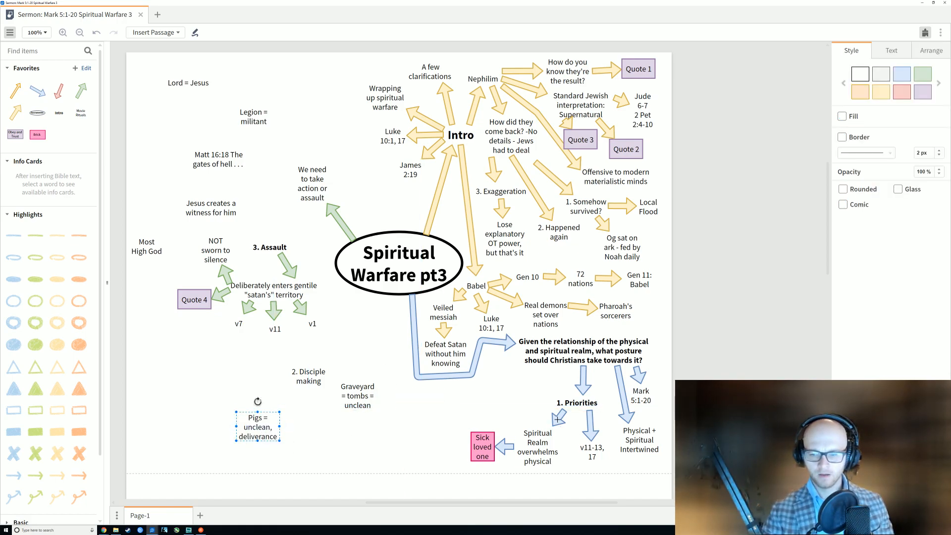
{"action": "left_click", "coordinate": [558, 420]}
{"action": "left_click_drag", "start_coordinate": [560, 420], "coordinate": [512, 385]}
{"action": "left_click", "coordinate": [552, 417]}
{"action": "left_click", "coordinate": [490, 400]}
{"action": "left_click", "coordinate": [487, 396]}
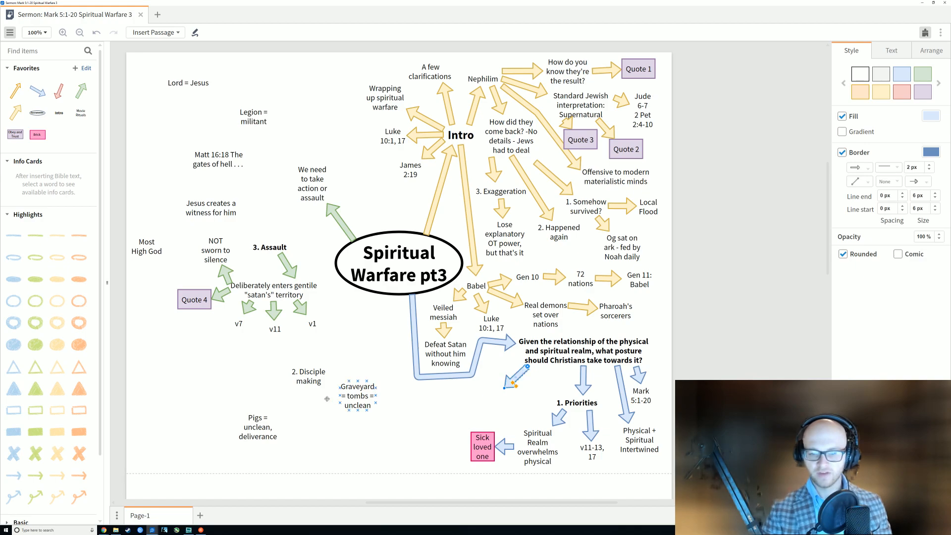
Place the "Graveyard = tombs = unclean" note at the tip of the question's new down-left arrow and shorten the arrow.
{"action": "left_click", "coordinate": [348, 391]}
{"action": "left_click_drag", "start_coordinate": [348, 390], "coordinate": [408, 427]}
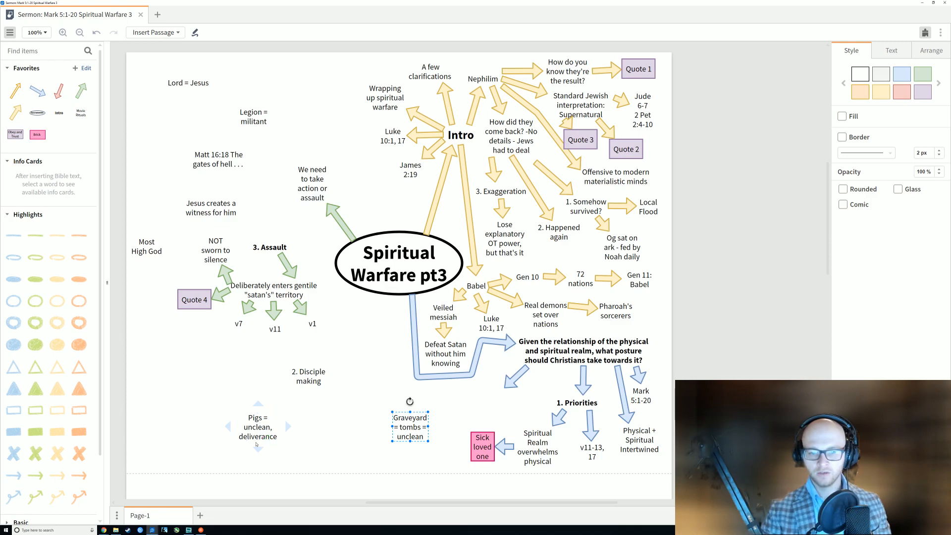
{"action": "left_click", "coordinate": [292, 418]}
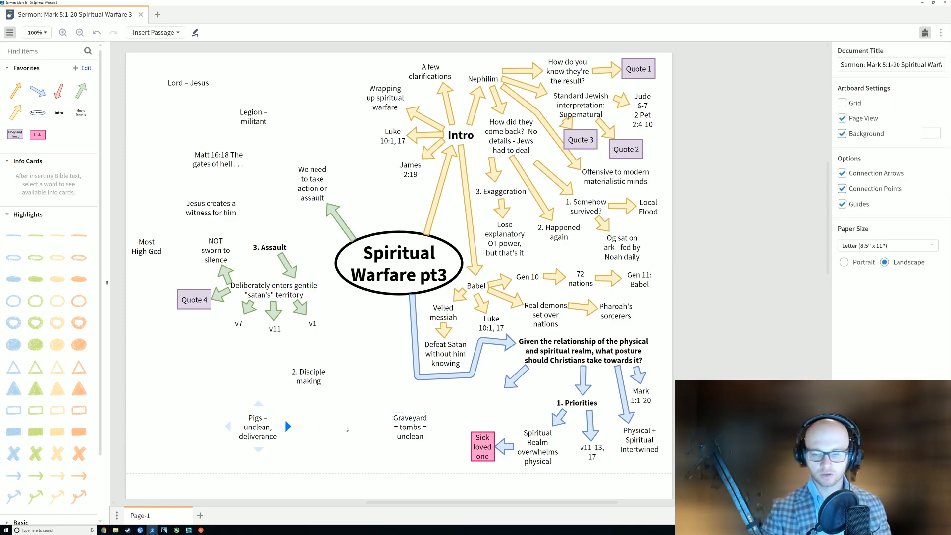
{"action": "left_click_drag", "start_coordinate": [406, 428], "coordinate": [496, 401]}
{"action": "left_click", "coordinate": [504, 389]}
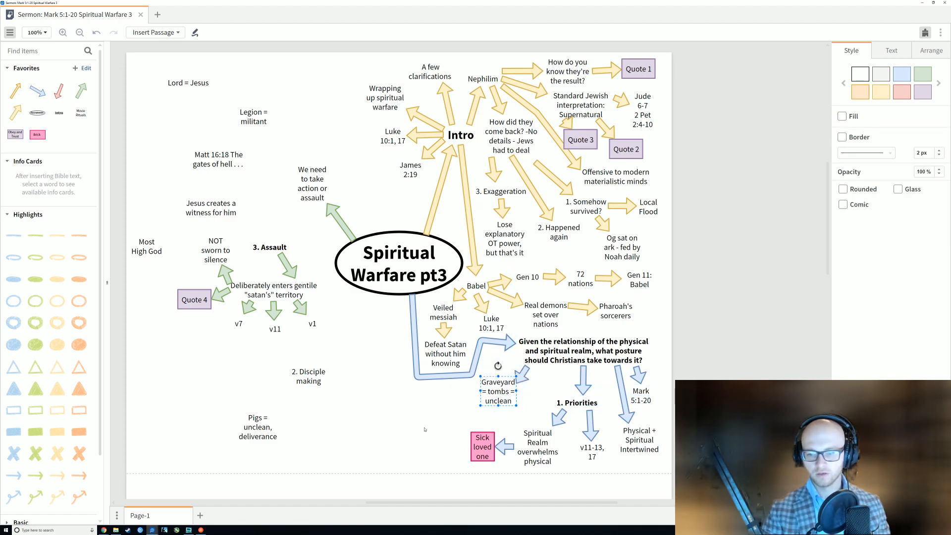
Place the "Pigs = unclean, deliverance" note left of the "Graveyard" note and link it with a blue arrow pointing to it.
{"action": "left_click", "coordinate": [455, 416]}
{"action": "left_click_drag", "start_coordinate": [274, 428], "coordinate": [456, 407]}
{"action": "left_click", "coordinate": [526, 376]}
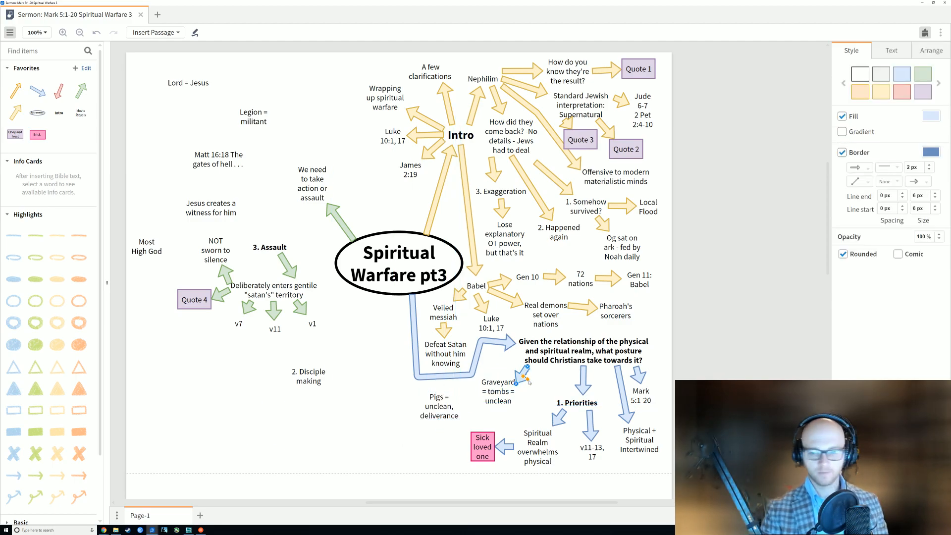
{"action": "left_click_drag", "start_coordinate": [524, 390], "coordinate": [461, 412]}
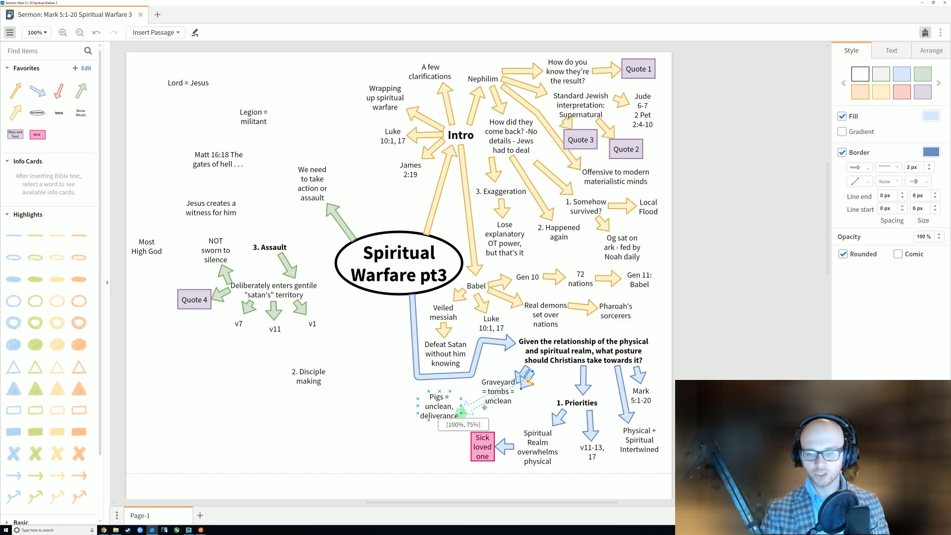
{"action": "left_click_drag", "start_coordinate": [534, 375], "coordinate": [509, 398]}
{"action": "left_click", "coordinate": [468, 423]}
{"action": "left_click", "coordinate": [439, 409]}
{"action": "left_click", "coordinate": [474, 404]}
{"action": "left_click", "coordinate": [407, 442]}
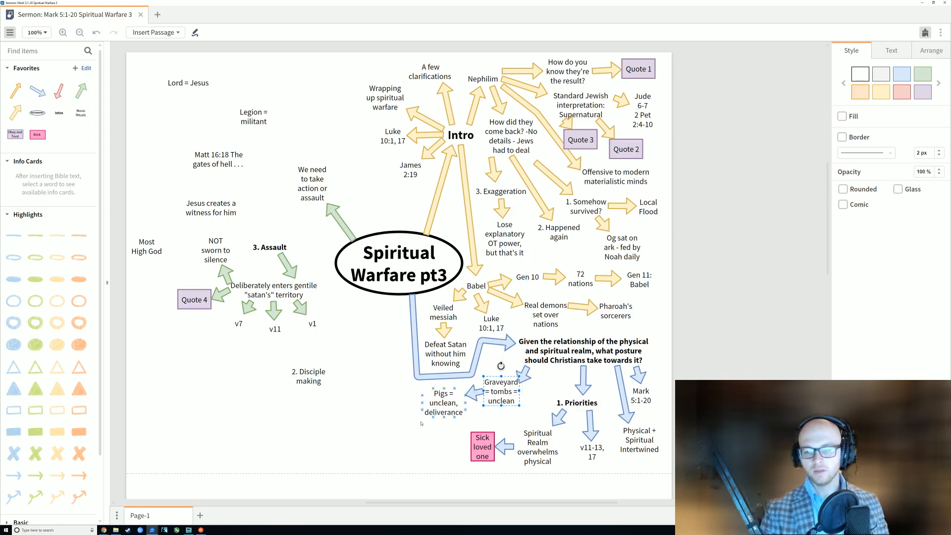
{"action": "left_click", "coordinate": [370, 434]}
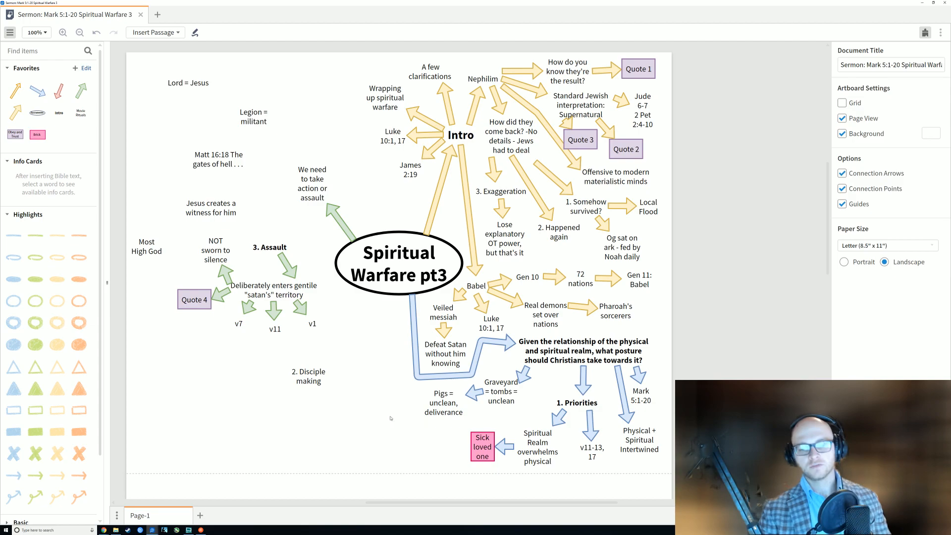
Move the "2. Disciple making" heading farther left and slightly down, removing the accidental connector drawn from it.
{"action": "left_click_drag", "start_coordinate": [318, 386], "coordinate": [255, 414]}
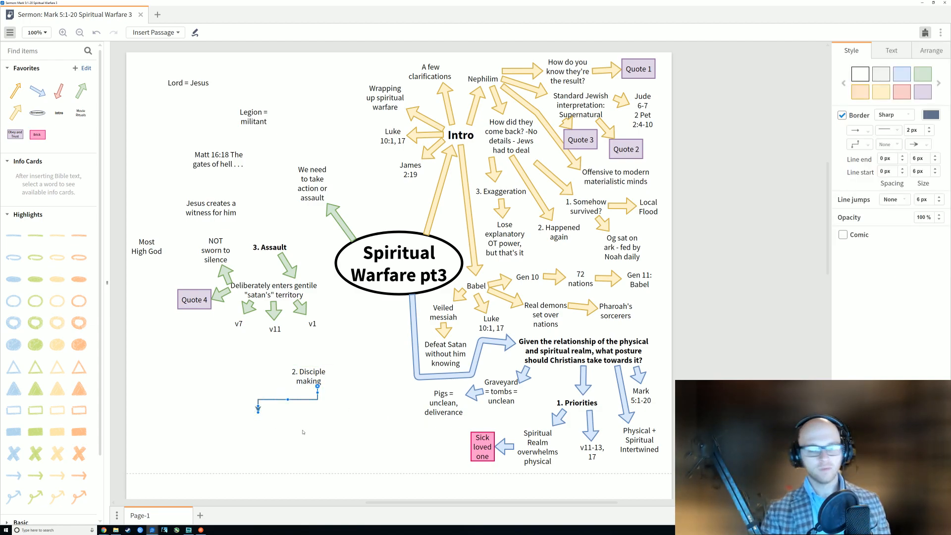
{"action": "key", "text": "Delete"}
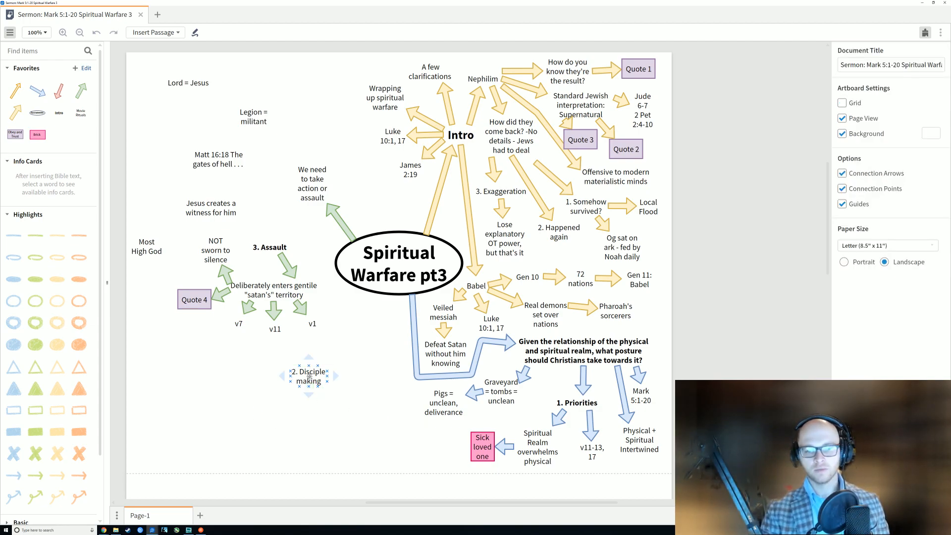
{"action": "left_click_drag", "start_coordinate": [308, 387], "coordinate": [228, 397]}
{"action": "left_click", "coordinate": [336, 421]}
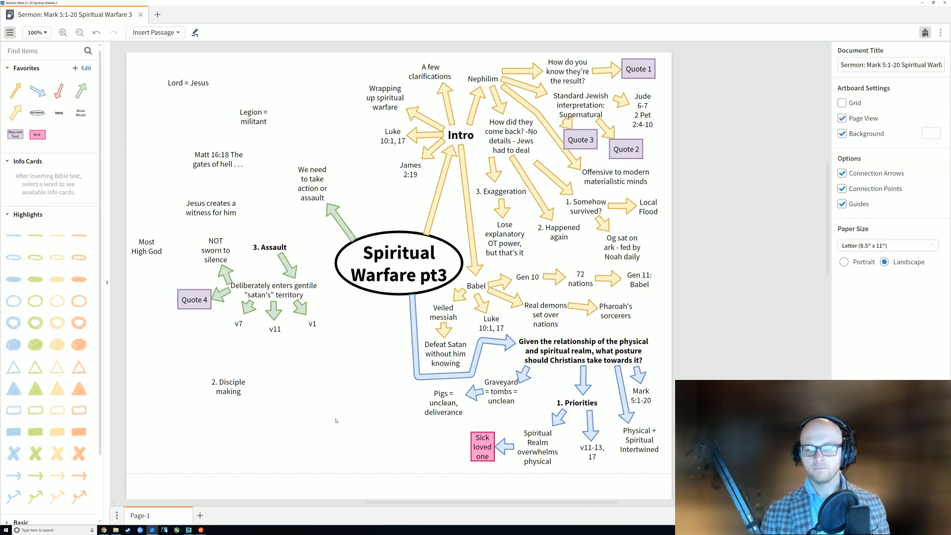
{"action": "left_click", "coordinate": [527, 374]}
{"action": "left_click_drag", "start_coordinate": [520, 388], "coordinate": [502, 400]}
{"action": "left_click", "coordinate": [525, 396]}
{"action": "left_click", "coordinate": [506, 399]}
{"action": "left_click", "coordinate": [318, 376]}
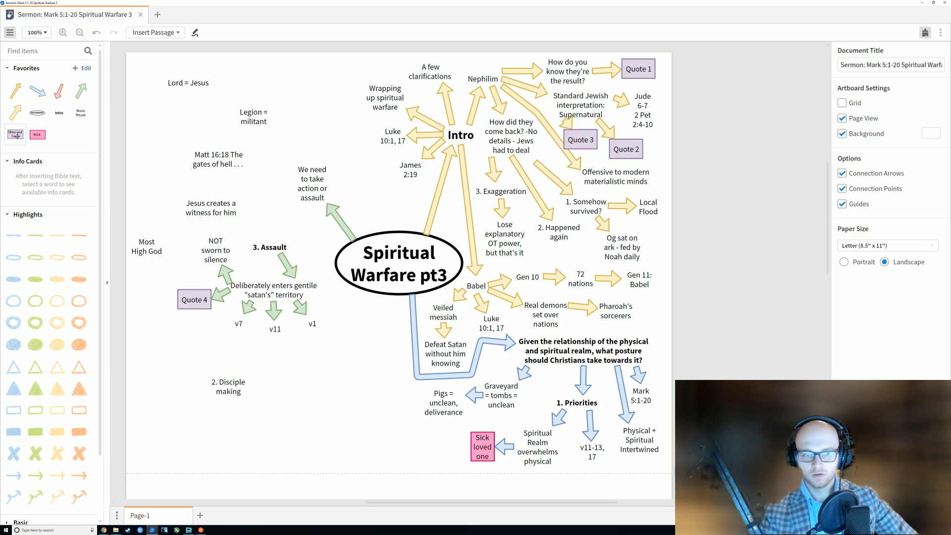
Insert the purple "Obey and Trust" box from the favorites, change its text to "Sick loved one" and make it narrower and taller.
{"action": "left_click_drag", "start_coordinate": [16, 135], "coordinate": [404, 441]}
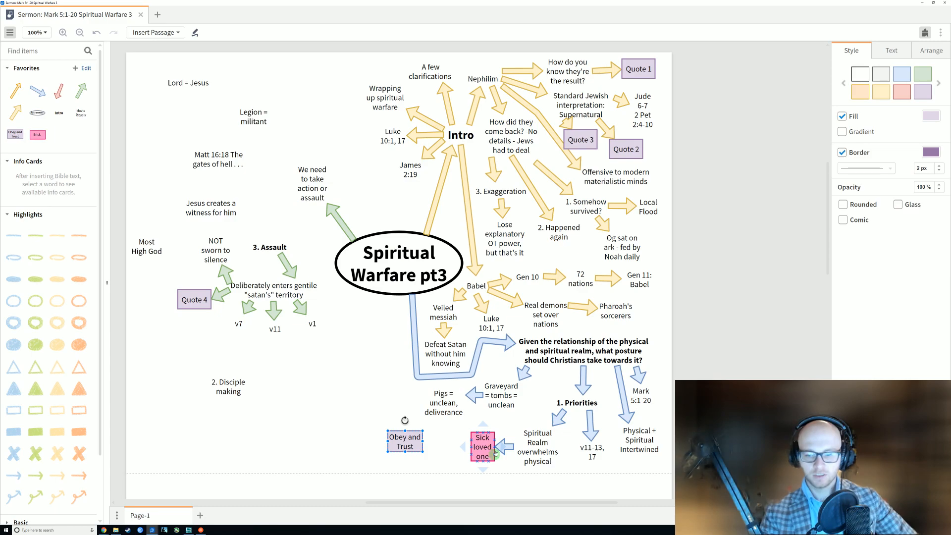
{"action": "double_click", "coordinate": [495, 452]}
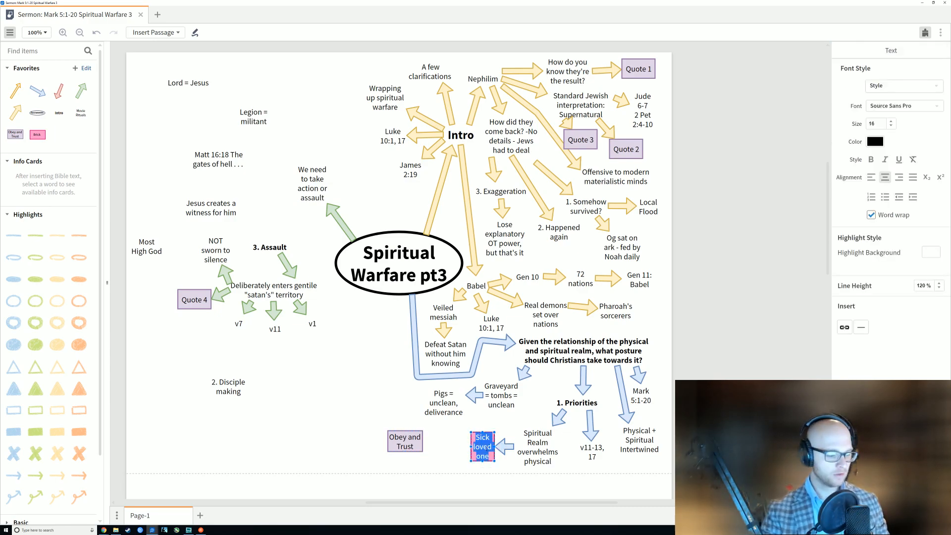
{"action": "key", "text": "ctrl+c"}
{"action": "double_click", "coordinate": [405, 441]}
{"action": "key", "text": "ctrl+v"}
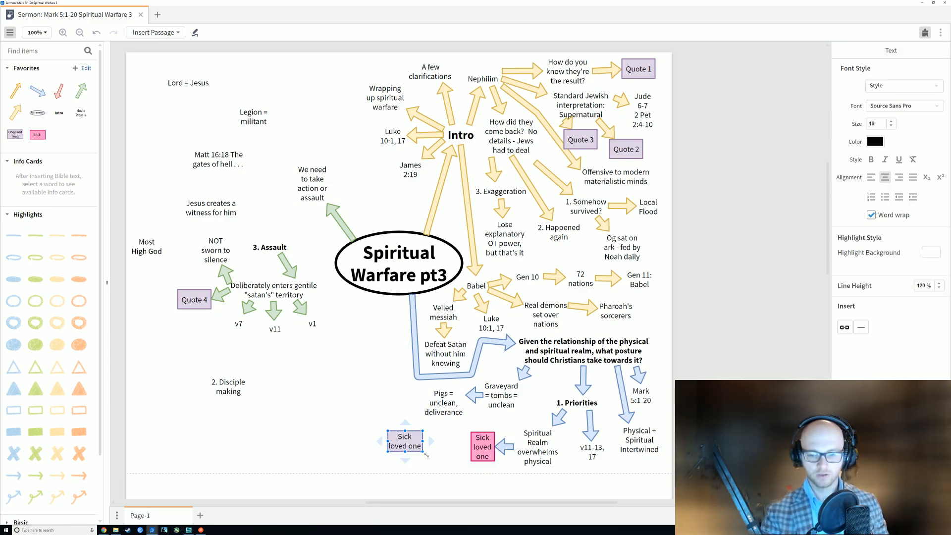
{"action": "key", "text": "Escape"}
{"action": "left_click_drag", "start_coordinate": [422, 450], "coordinate": [400, 448]}
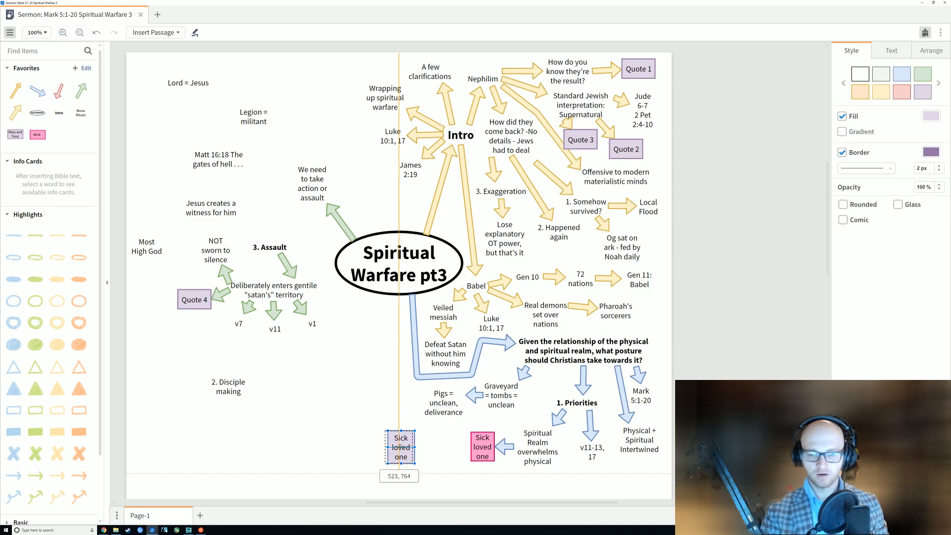
Place the purple box at the tip of the "Spiritual Realm" arrow, with a blue arrow leading from it to the pink box on its left.
{"action": "left_click", "coordinate": [479, 449], "text": "shift"}
{"action": "left_click_drag", "start_coordinate": [479, 448], "coordinate": [442, 449]}
{"action": "left_click_drag", "start_coordinate": [435, 449], "coordinate": [478, 448]}
{"action": "left_click", "coordinate": [399, 447]}
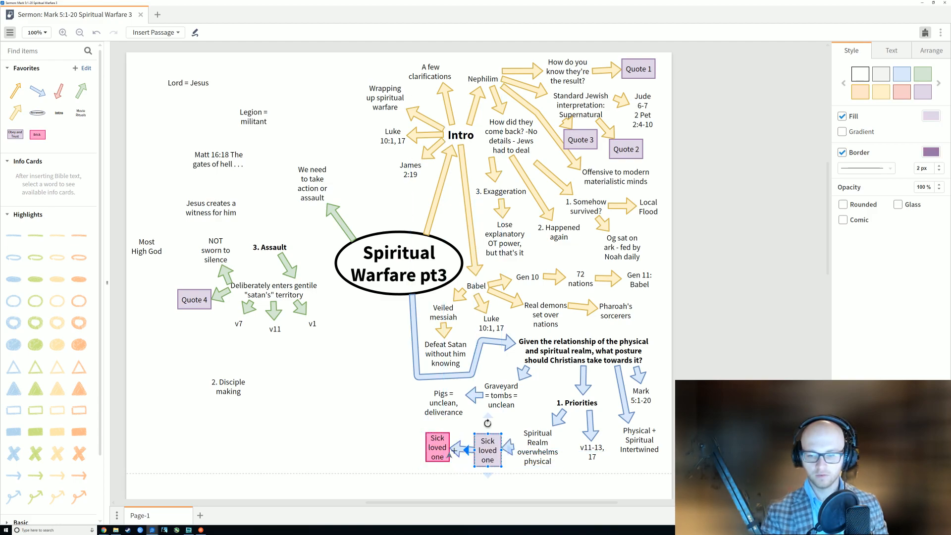
{"action": "left_click", "coordinate": [453, 453]}
{"action": "left_click", "coordinate": [478, 450]}
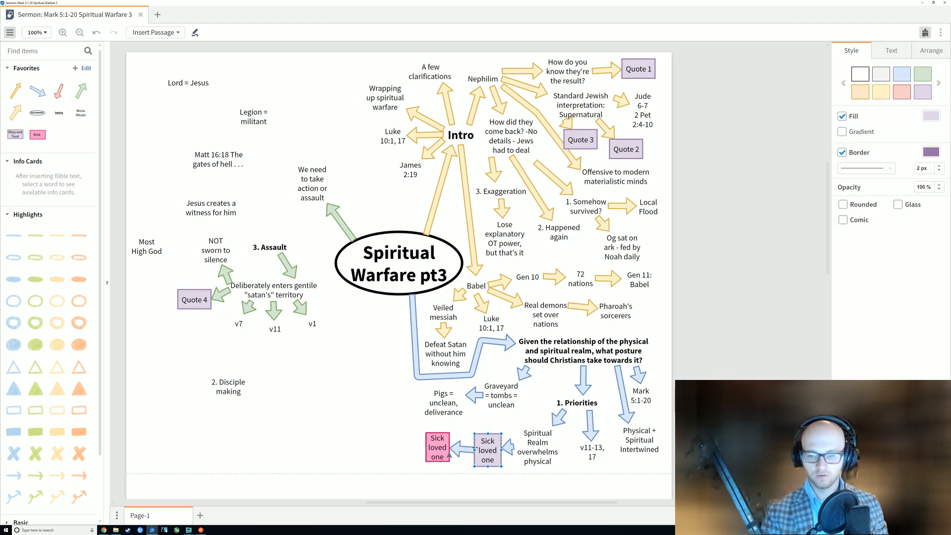
{"action": "left_click_drag", "start_coordinate": [474, 447], "coordinate": [476, 448]}
Change the pink box's text to "Where do your priorities lie".
{"action": "left_click", "coordinate": [438, 452]}
{"action": "double_click", "coordinate": [440, 455]}
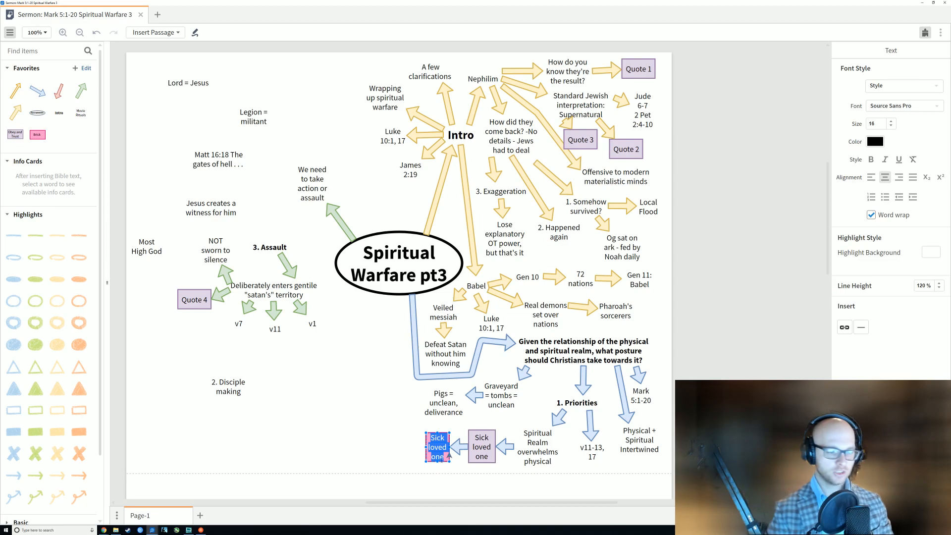
{"action": "type", "text": "Where"}
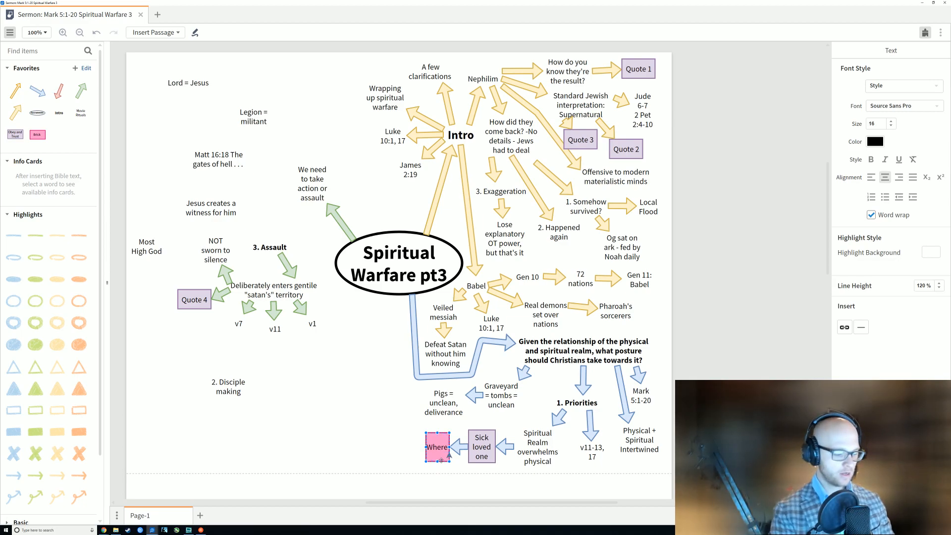
{"action": "type", "text": " do your prior"}
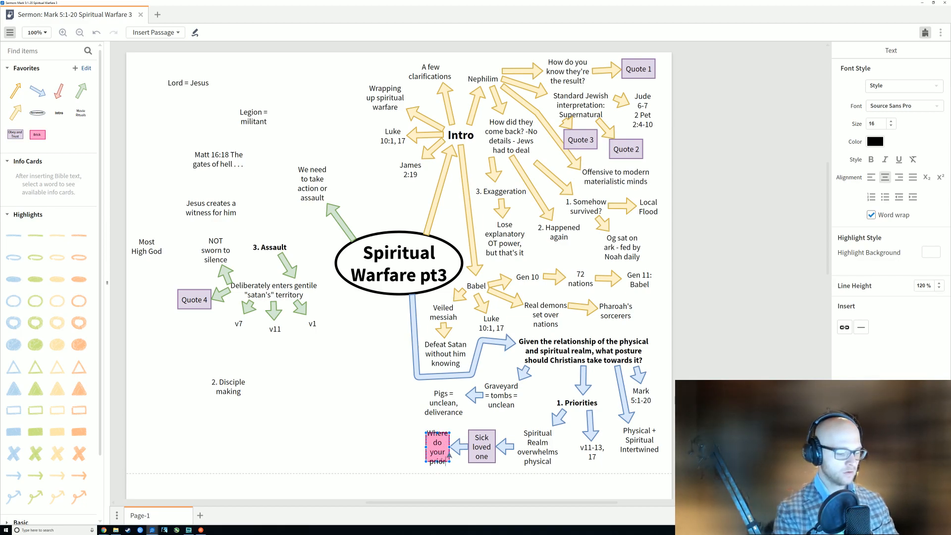
{"action": "type", "text": "ites li"}
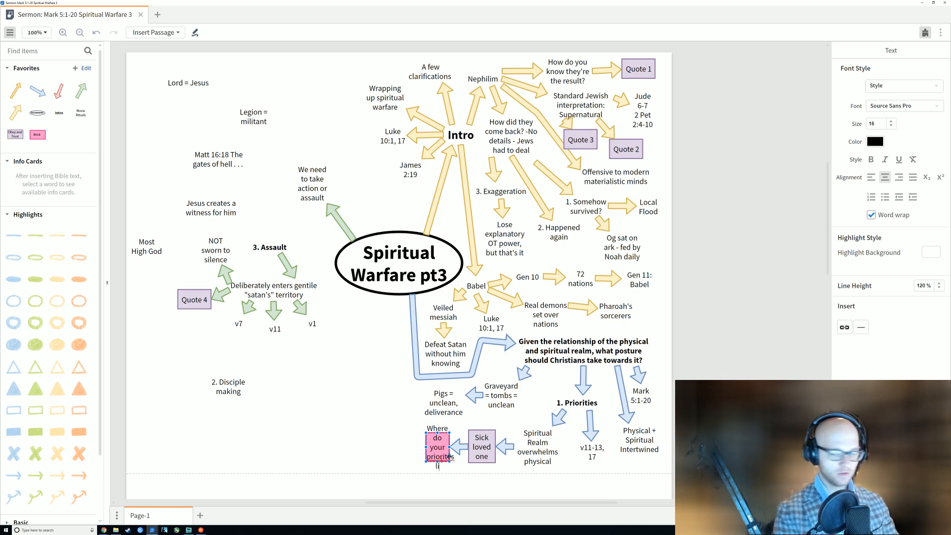
{"action": "type", "text": "e"}
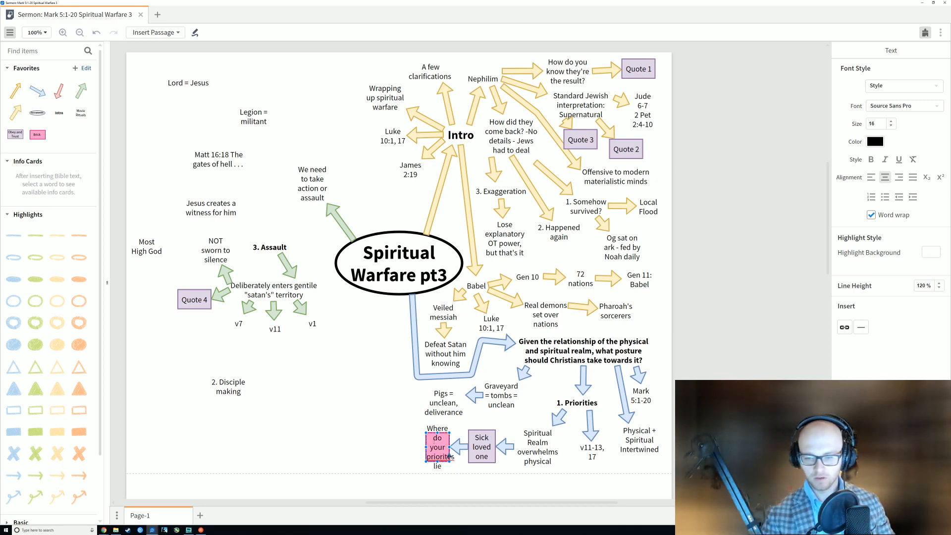
Widen the pink "Where do your priorities lie" box to the left so its text fits inside.
{"action": "left_click", "coordinate": [468, 471]}
{"action": "left_click", "coordinate": [431, 443]}
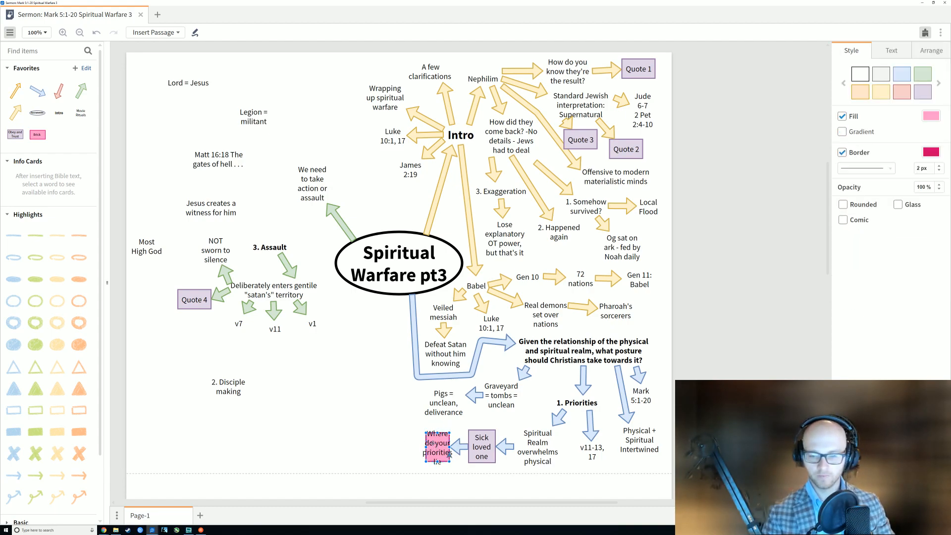
{"action": "left_click_drag", "start_coordinate": [425, 432], "coordinate": [405, 430]}
{"action": "key", "text": "Escape"}
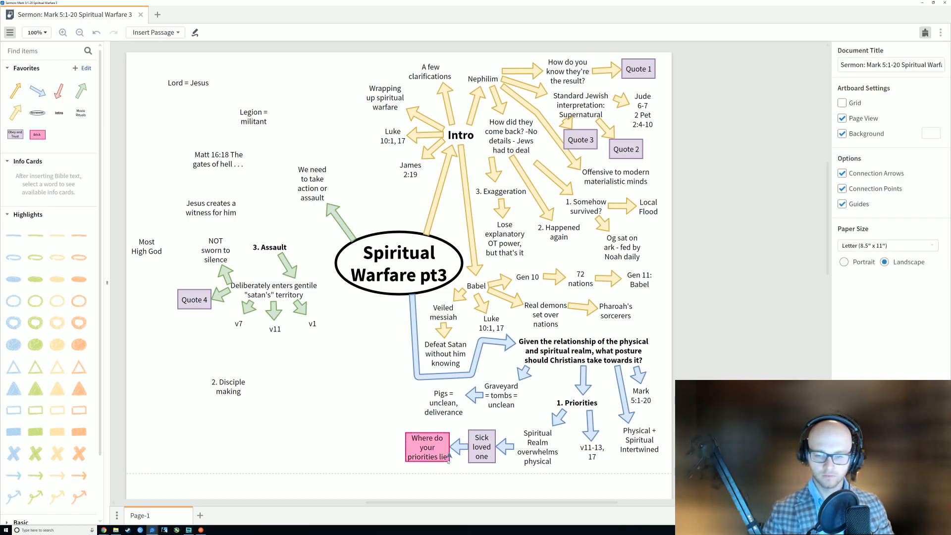
Delete the stray connector at the lower-right corner of the pink "Where do your priorities lie" box.
{"action": "left_click", "coordinate": [449, 455]}
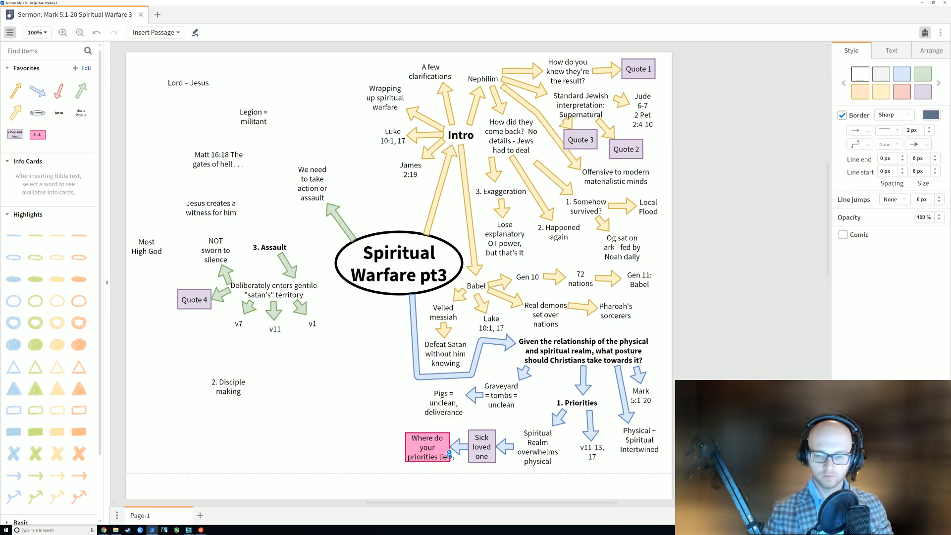
{"action": "left_click", "coordinate": [471, 465]}
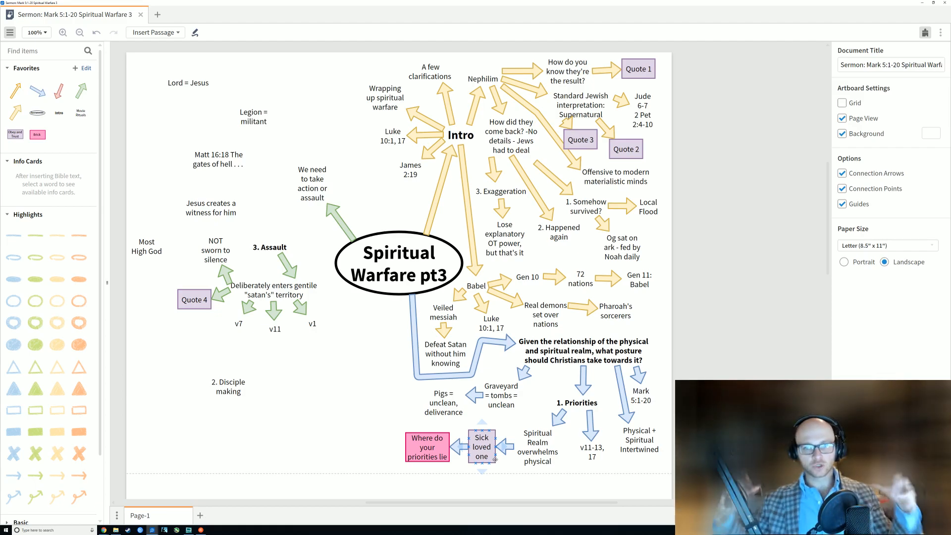
{"action": "left_click", "coordinate": [349, 427]}
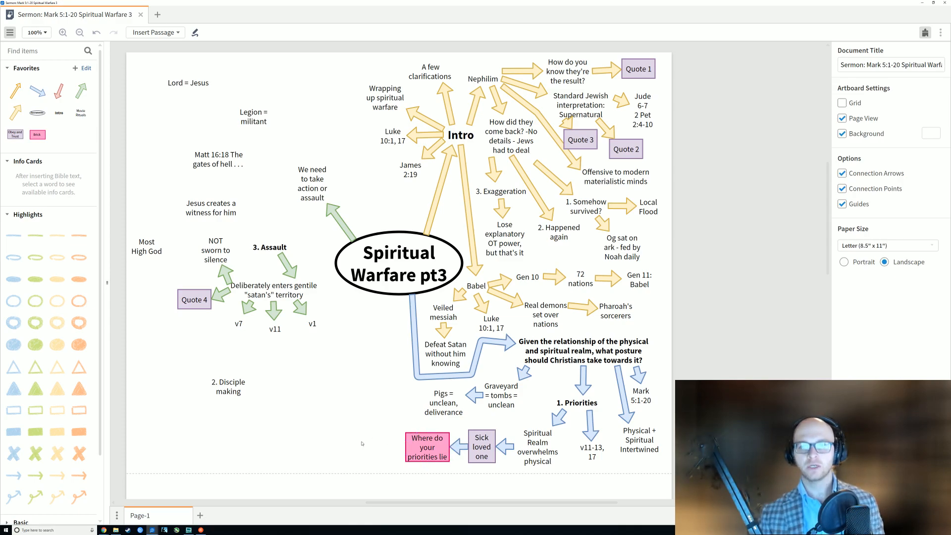
Duplicate the pink "Where do your priorities lie" box beside the "Lord = Jesus" note and append "pt 2" to the copy's text.
{"action": "left_click", "coordinate": [406, 440]}
{"action": "left_click", "coordinate": [429, 447]}
{"action": "left_click", "coordinate": [429, 447]}
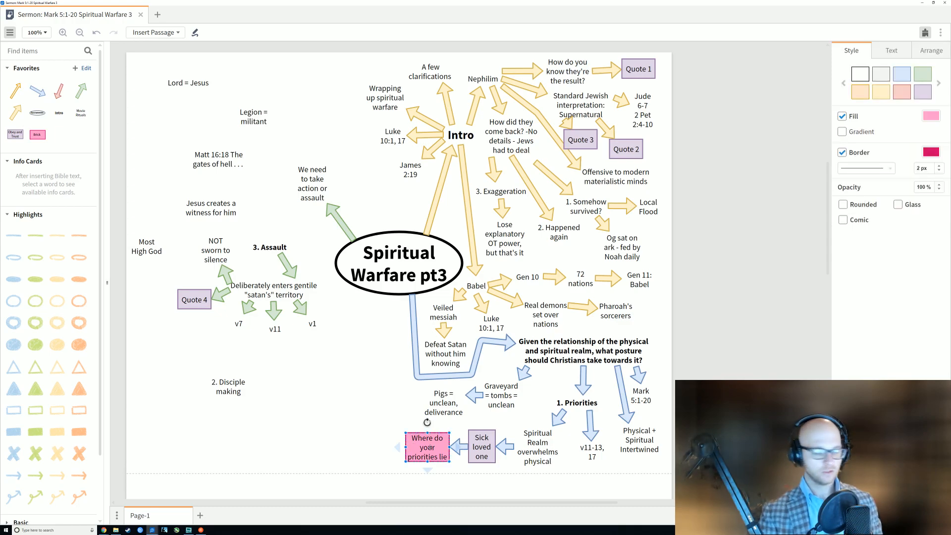
{"action": "left_click_drag", "start_coordinate": [431, 449], "coordinate": [261, 83]}
{"action": "double_click", "coordinate": [262, 84]}
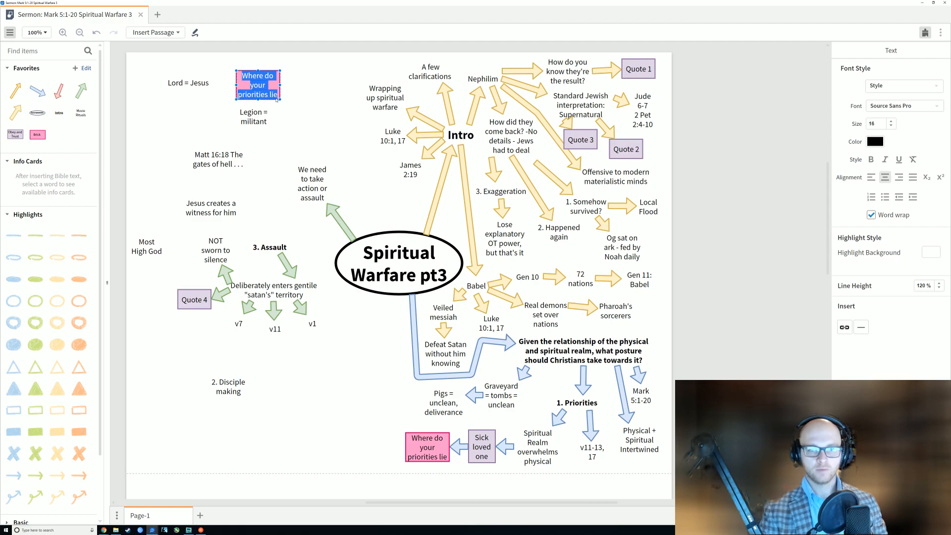
{"action": "type", "text": "pt 2"}
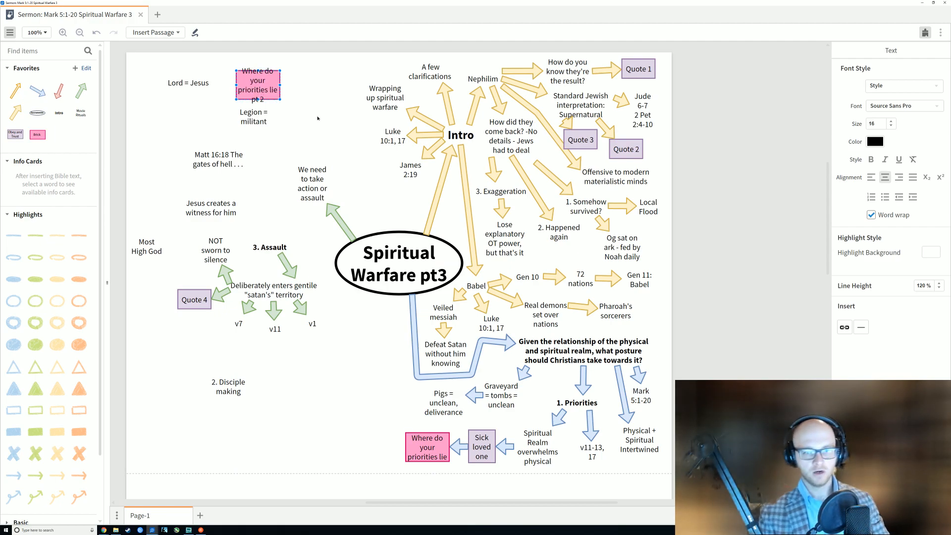
{"action": "key", "text": "Escape"}
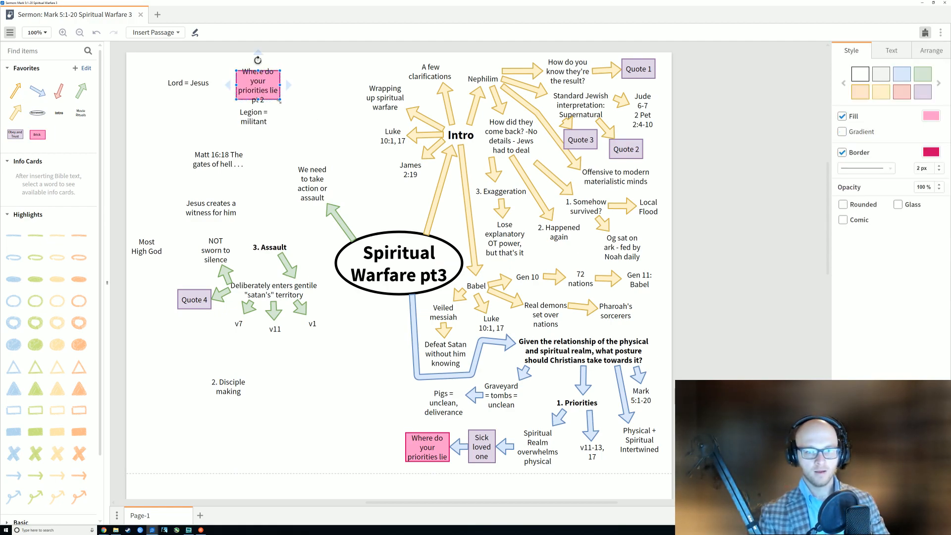
Widen the pink "Where do your priorities lie pt 2" box so its text fits on two lines.
{"action": "left_click_drag", "start_coordinate": [281, 99], "coordinate": [296, 94]}
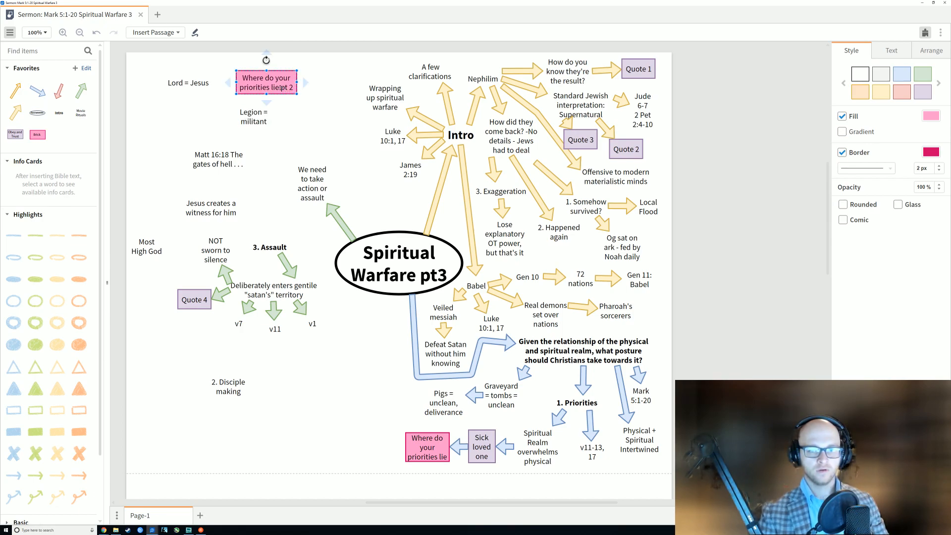
{"action": "left_click", "coordinate": [312, 85]}
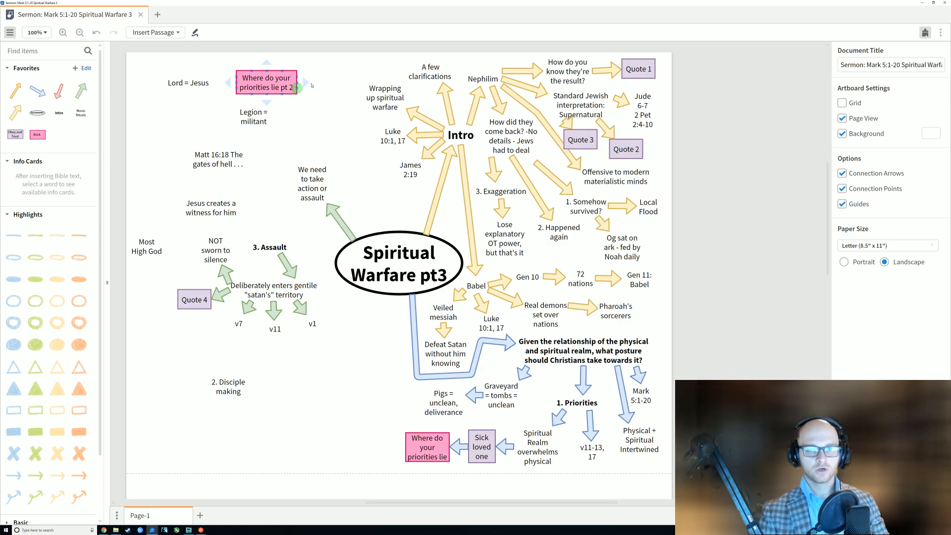
{"action": "left_click", "coordinate": [439, 444]}
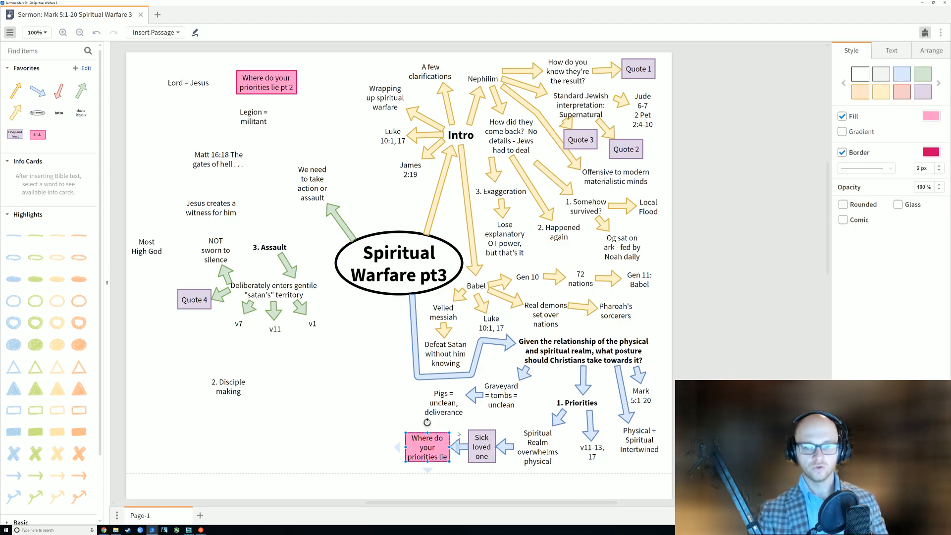
Move the "2. Disciple making" note slightly lower on the map.
{"action": "left_click", "coordinate": [265, 247]}
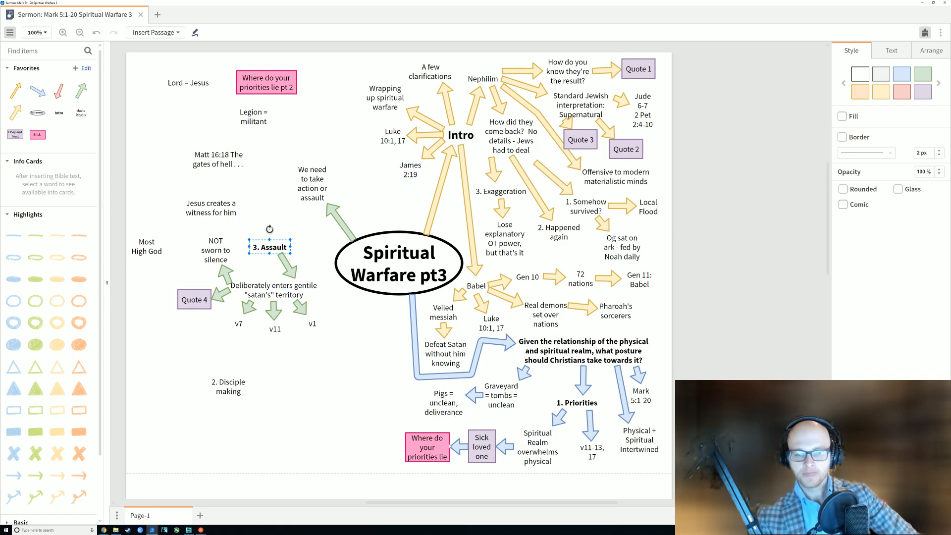
{"action": "left_click", "coordinate": [374, 419]}
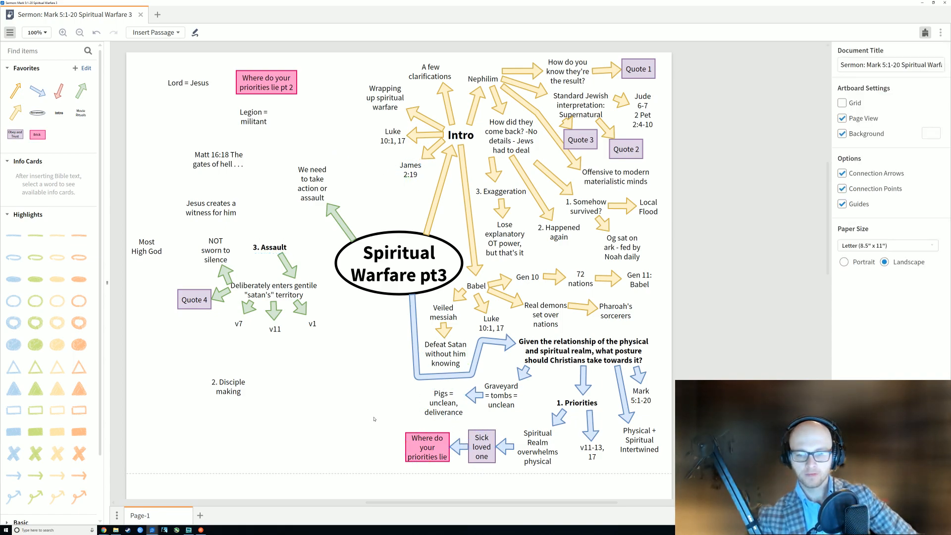
{"action": "left_click_drag", "start_coordinate": [242, 392], "coordinate": [240, 415]}
{"action": "left_click", "coordinate": [293, 384]}
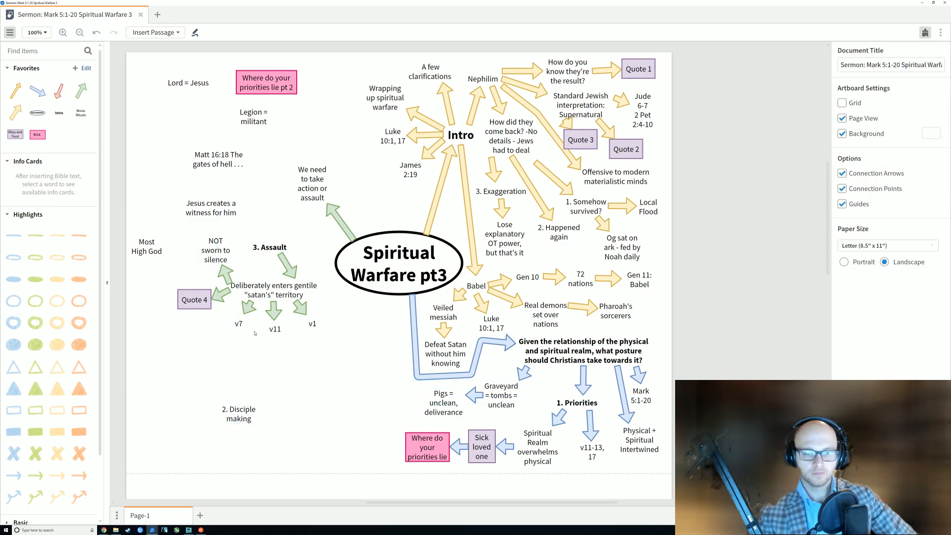
Duplicate the blue arrow between "Graveyard = tombs = unclean" and "Pigs = unclean, deliverance" and place the copy pointing away from the Pigs note.
{"action": "left_click", "coordinate": [474, 396]}
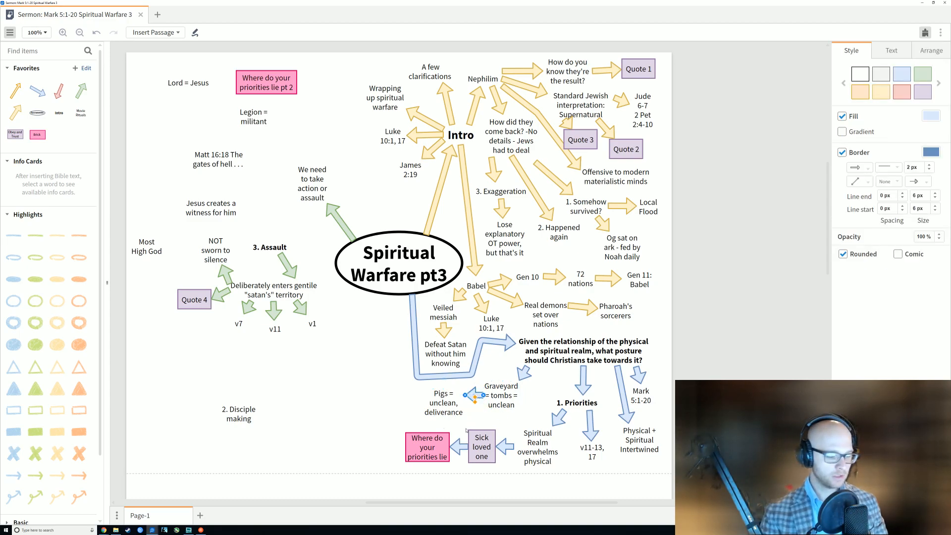
{"action": "left_click", "coordinate": [473, 403]}
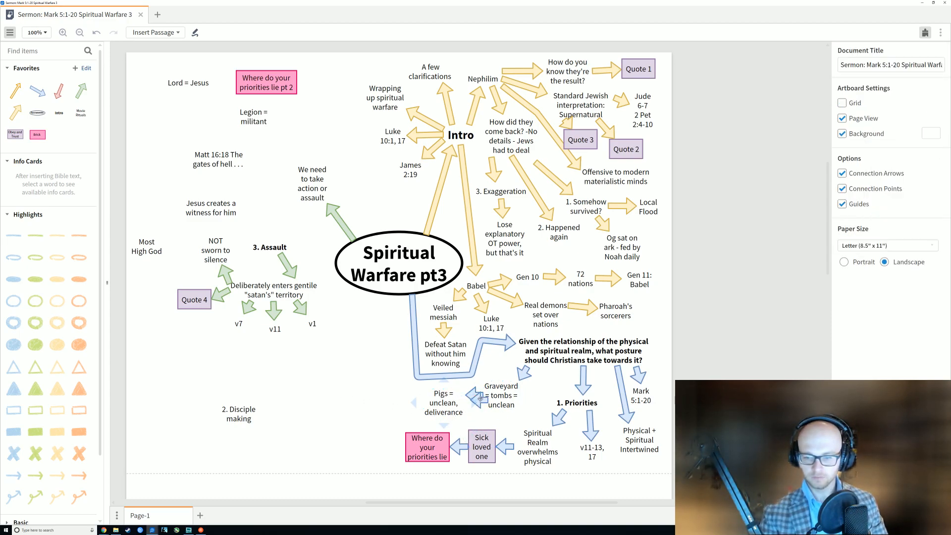
{"action": "left_click", "coordinate": [479, 400]}
{"action": "left_click_drag", "start_coordinate": [479, 400], "coordinate": [422, 402]}
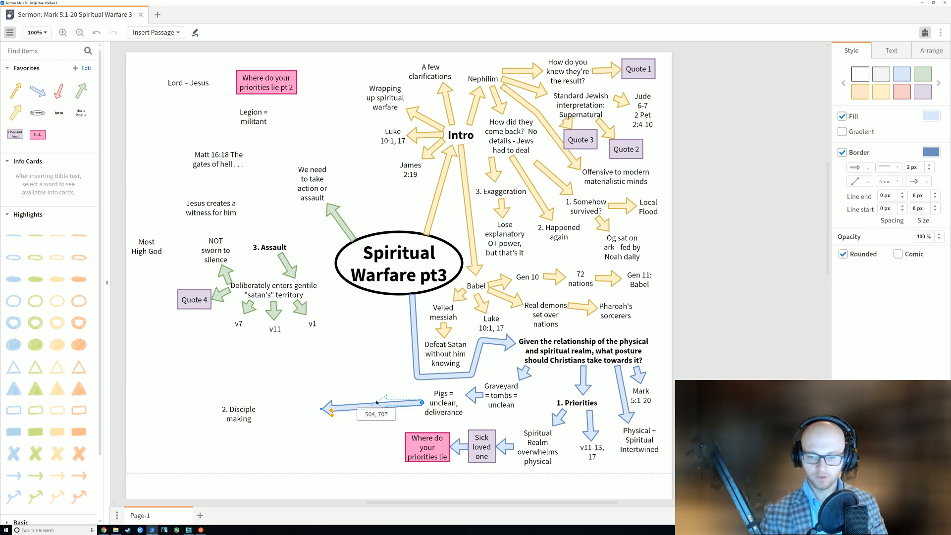
Add a pink Brick box at the tip of the Pigs note's new arrow, reading "Who are the "irredeemables" in our day?".
{"action": "left_click", "coordinate": [37, 134]}
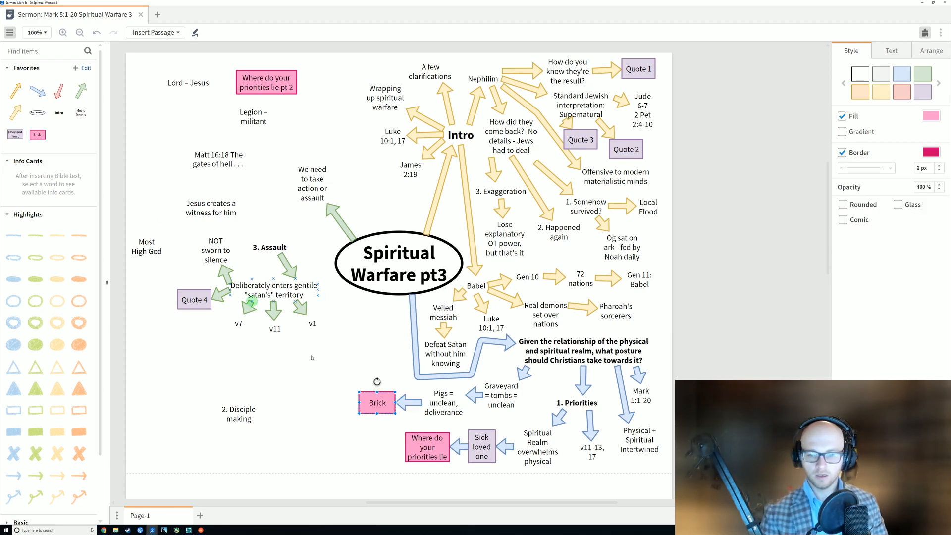
{"action": "double_click", "coordinate": [378, 407]}
{"action": "type", "text": "Who "}
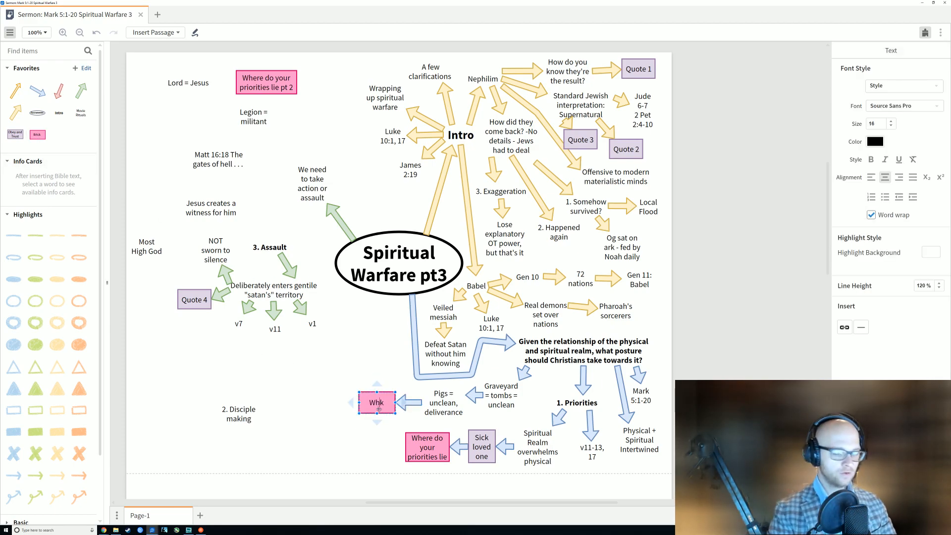
{"action": "type", "text": "are th"}
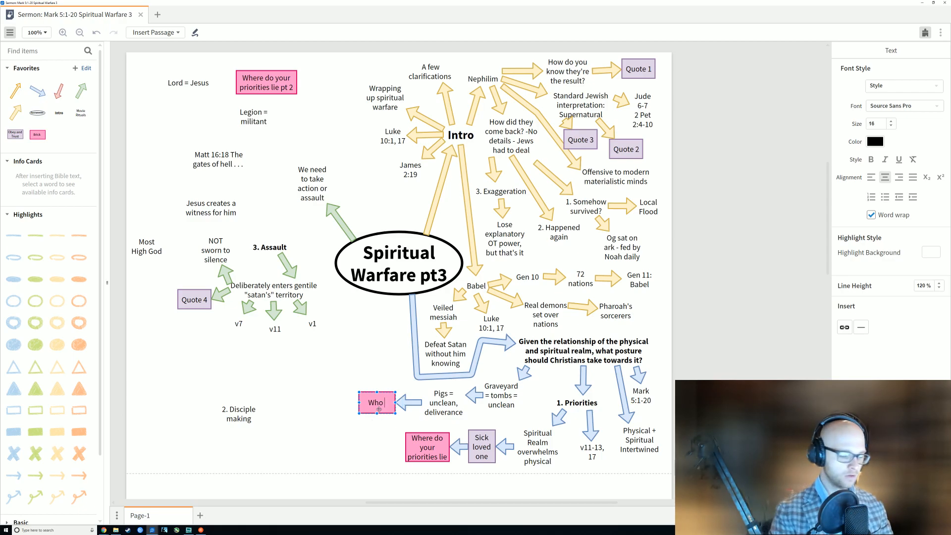
{"action": "type", "text": "e \"ir"}
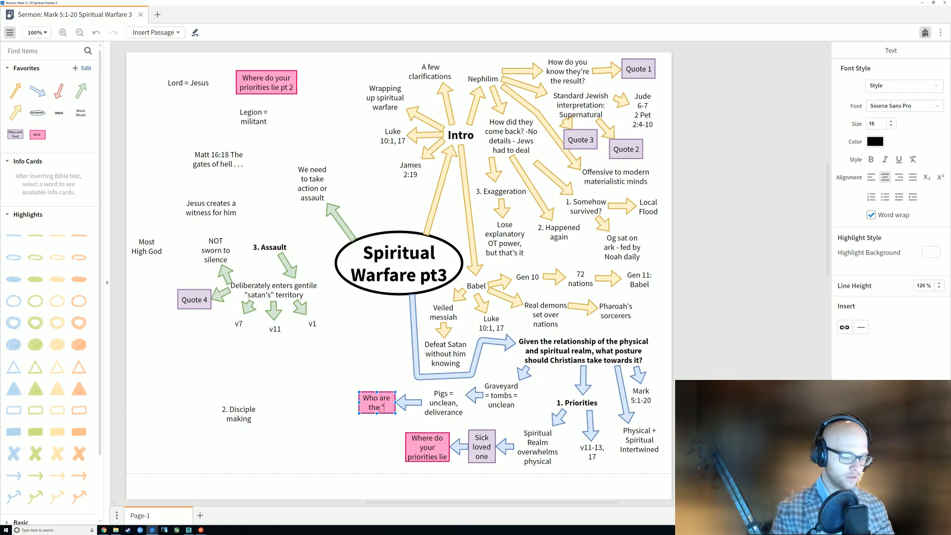
{"action": "type", "text": "redee"}
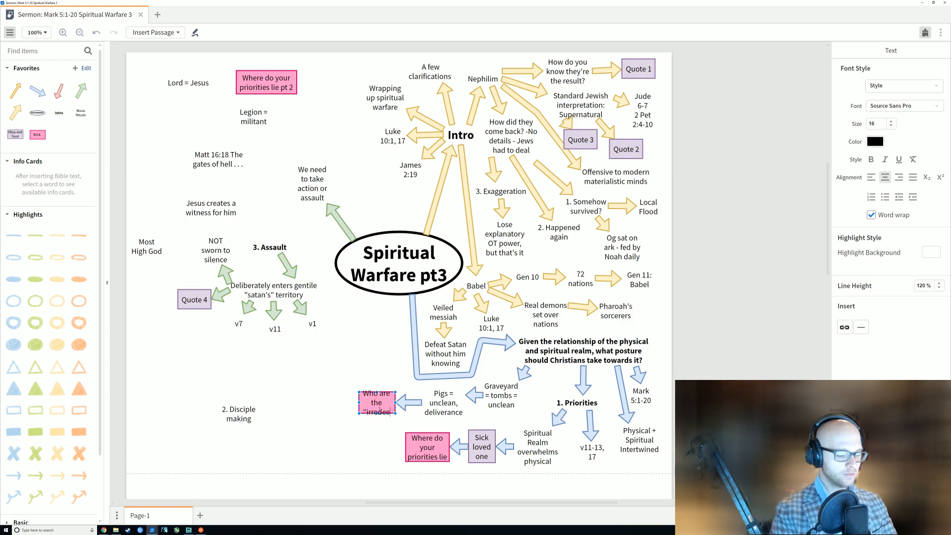
{"action": "type", "text": "mables\""}
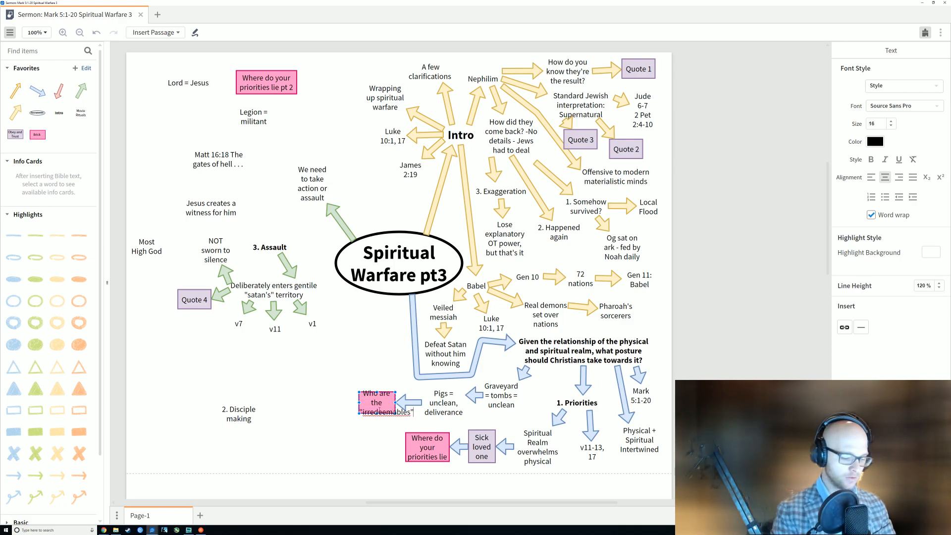
{"action": "type", "text": " in our day?"}
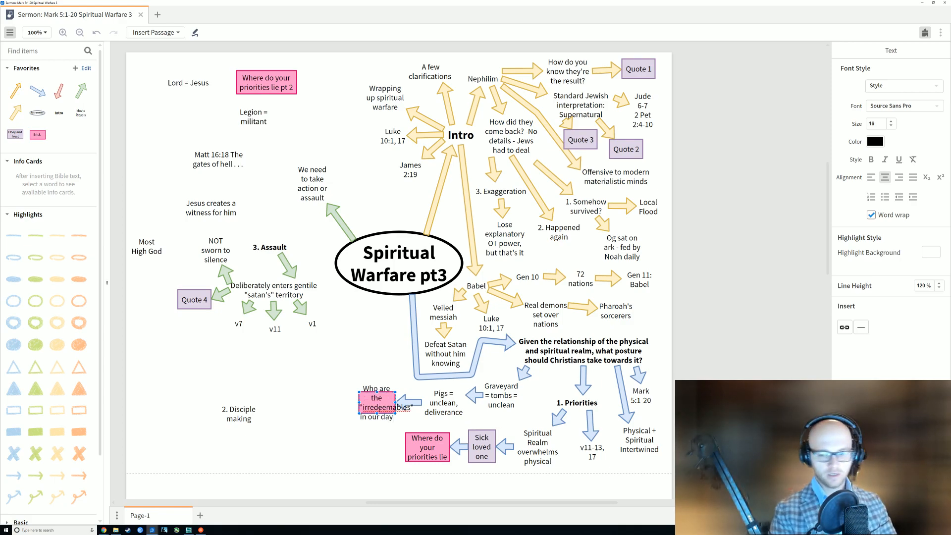
Enlarge the pink "irredeemables" box so its text fits inside, keeping it beside the blue arrow.
{"action": "left_click", "coordinate": [366, 449]}
{"action": "left_click", "coordinate": [373, 402]}
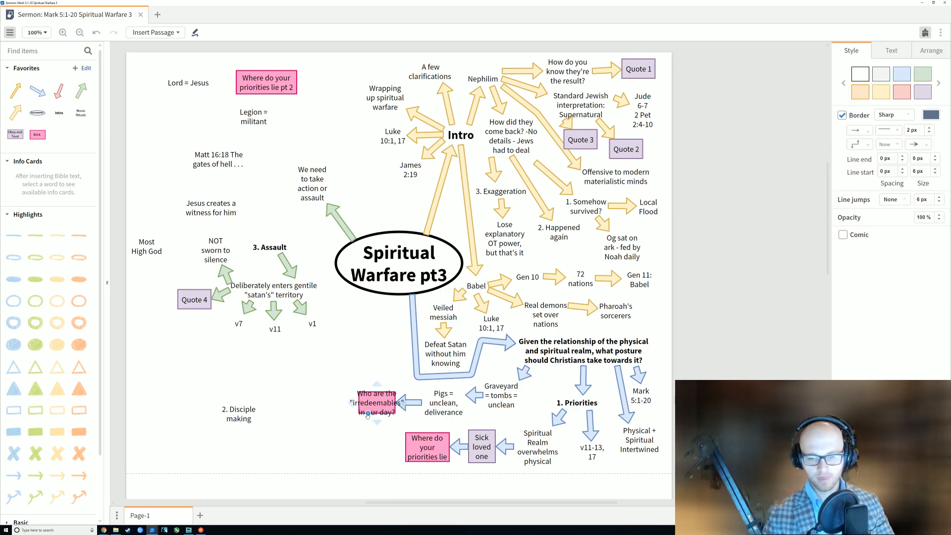
{"action": "left_click_drag", "start_coordinate": [359, 392], "coordinate": [380, 407]}
{"action": "left_click", "coordinate": [329, 379]}
{"action": "left_click", "coordinate": [356, 377]}
{"action": "left_click", "coordinate": [363, 406]}
{"action": "left_click", "coordinate": [297, 381]}
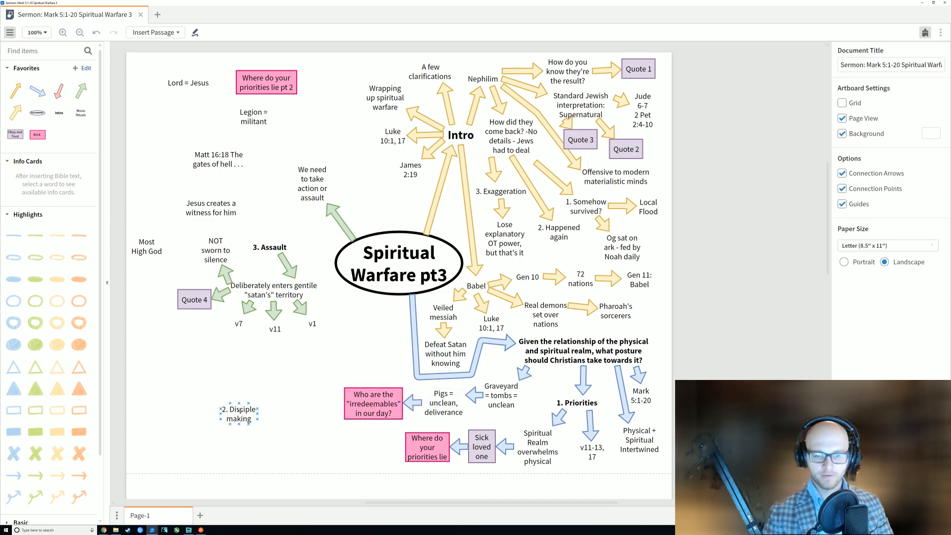
Move the "2. Disciple making" note next to the pink "irredeemables" box.
{"action": "left_click_drag", "start_coordinate": [244, 414], "coordinate": [311, 396]}
{"action": "left_click", "coordinate": [246, 356]}
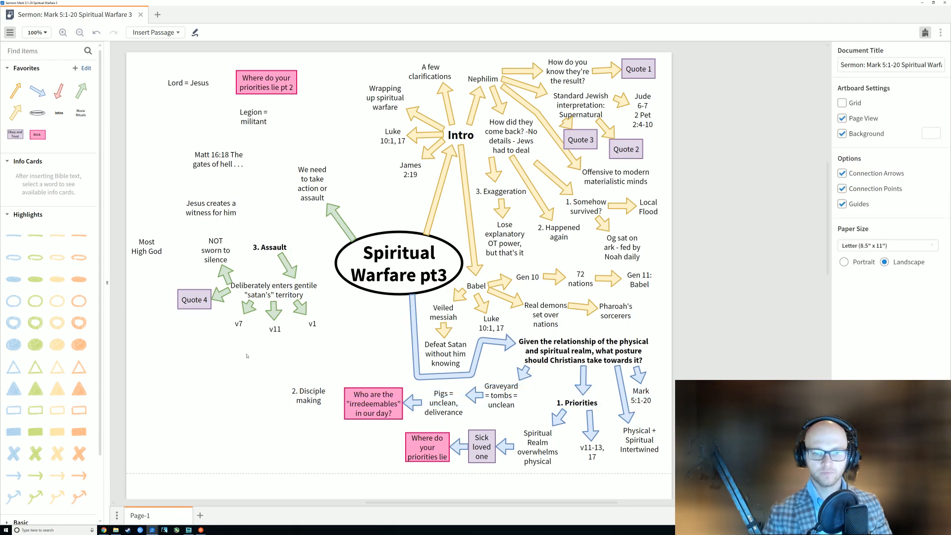
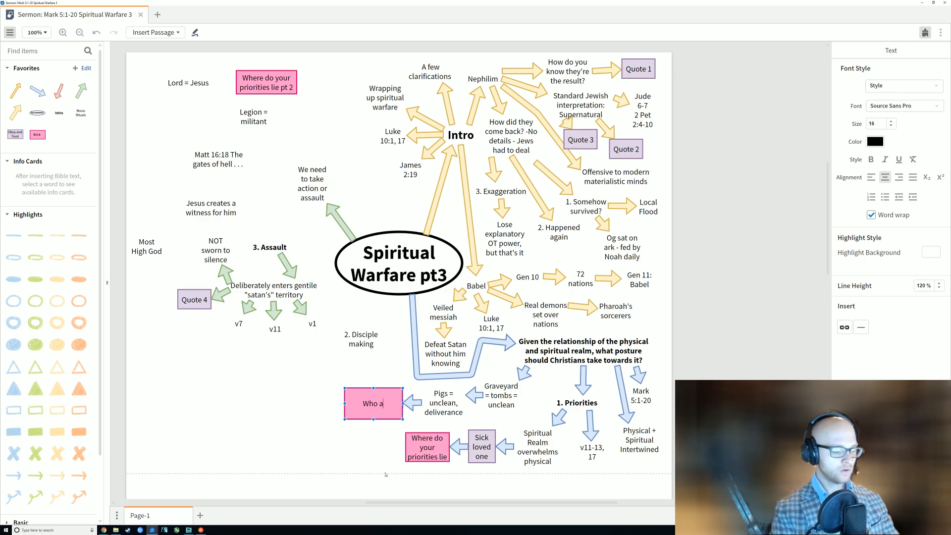
Replace the pink "irredeemables" box's text with "Who are those people you would be most "loathe" to help".
{"action": "type", "text": "re those people you w"}
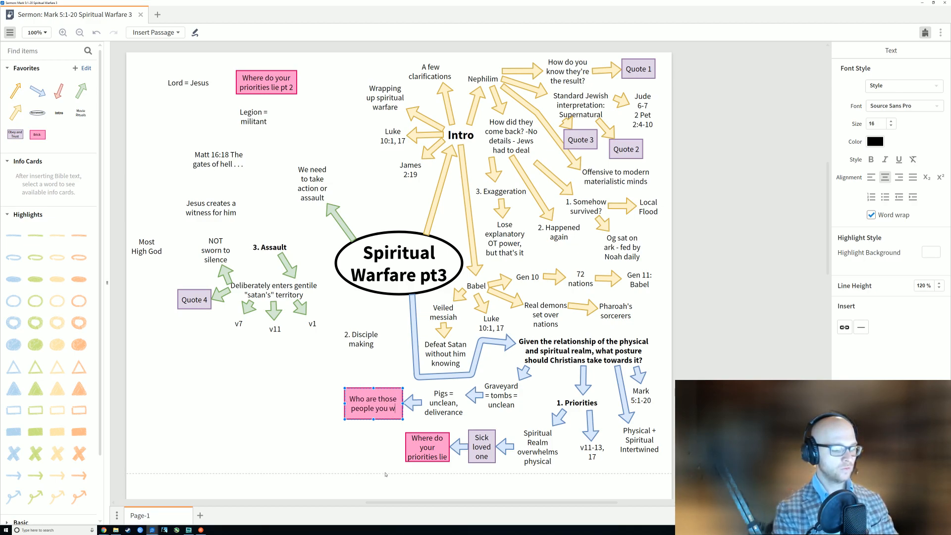
{"action": "type", "text": "ould be"}
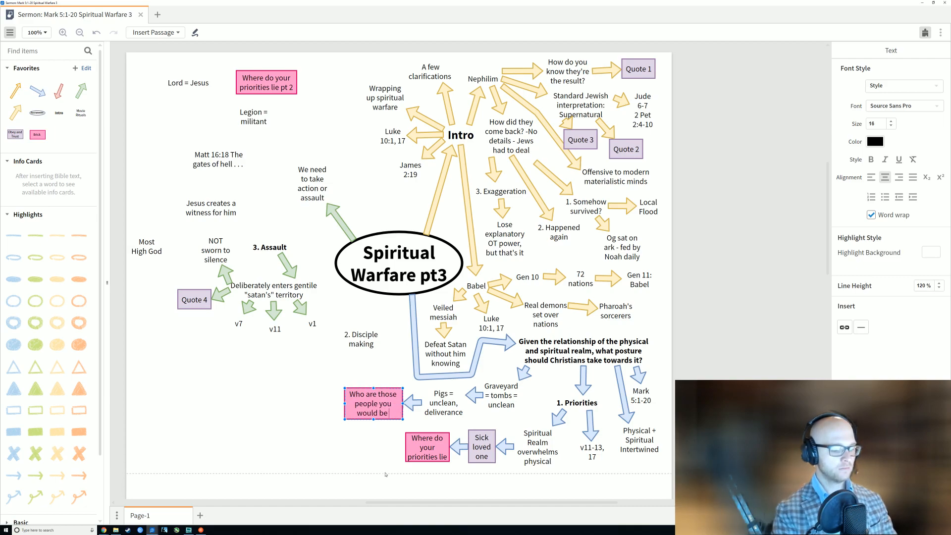
{"action": "type", "text": " most \"loa"}
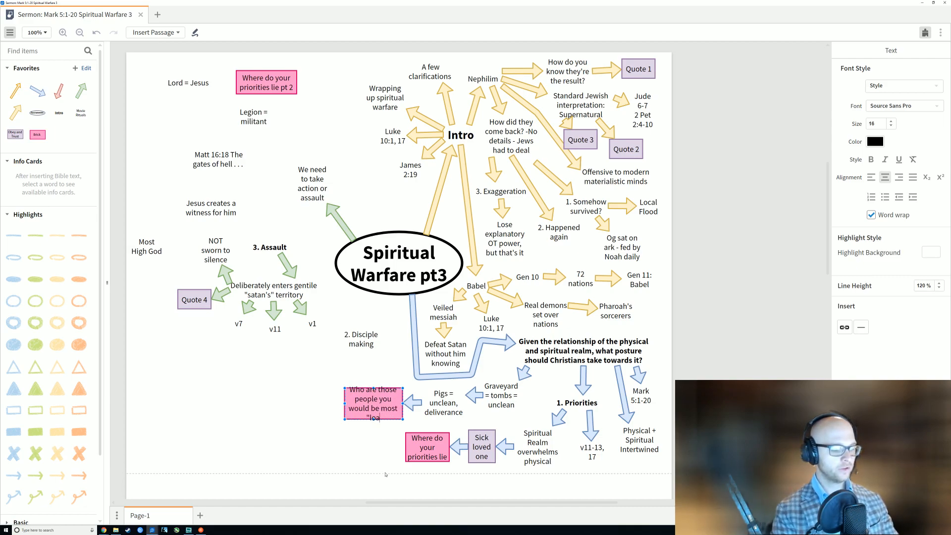
{"action": "type", "text": "the\""}
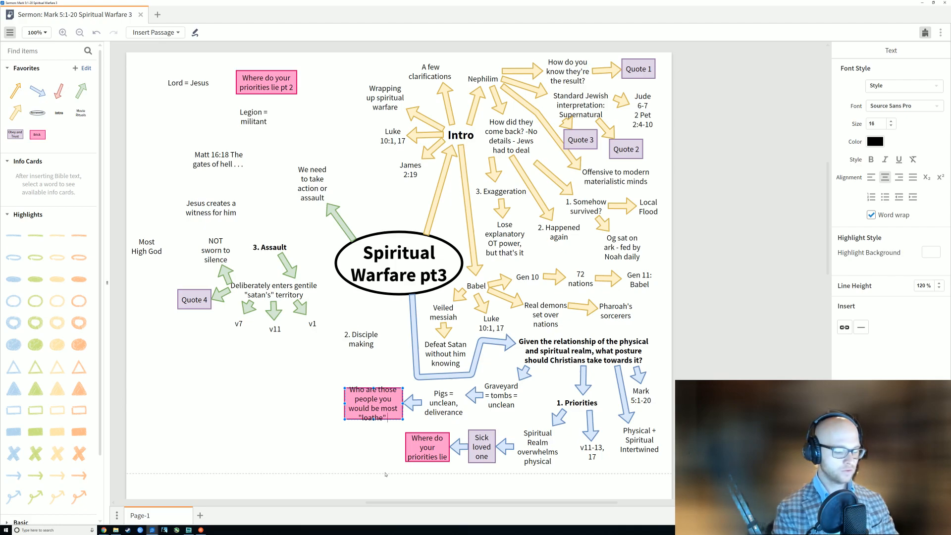
{"action": "type", "text": " to help"}
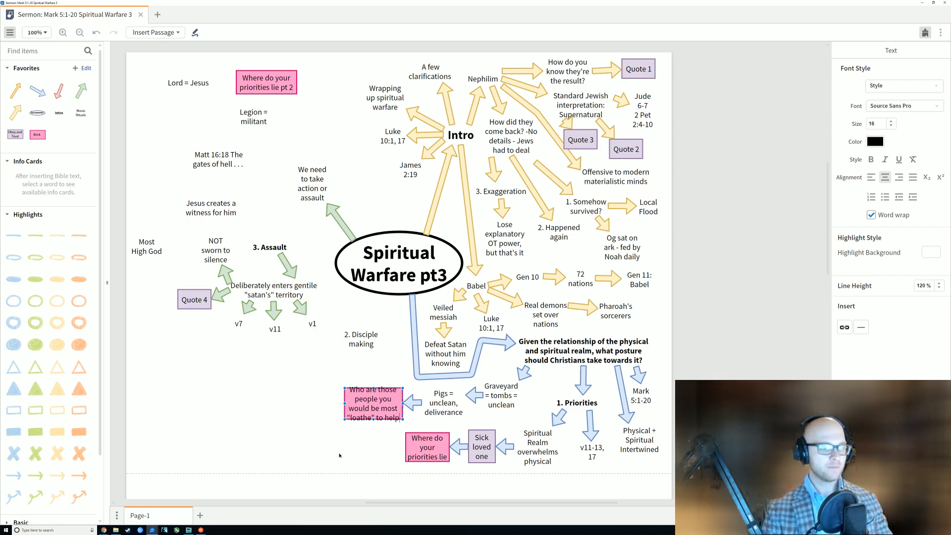
Extend the pink "Who are those people" box downward so all four lines of text fit inside.
{"action": "left_click", "coordinate": [339, 455]}
{"action": "left_click", "coordinate": [345, 420]}
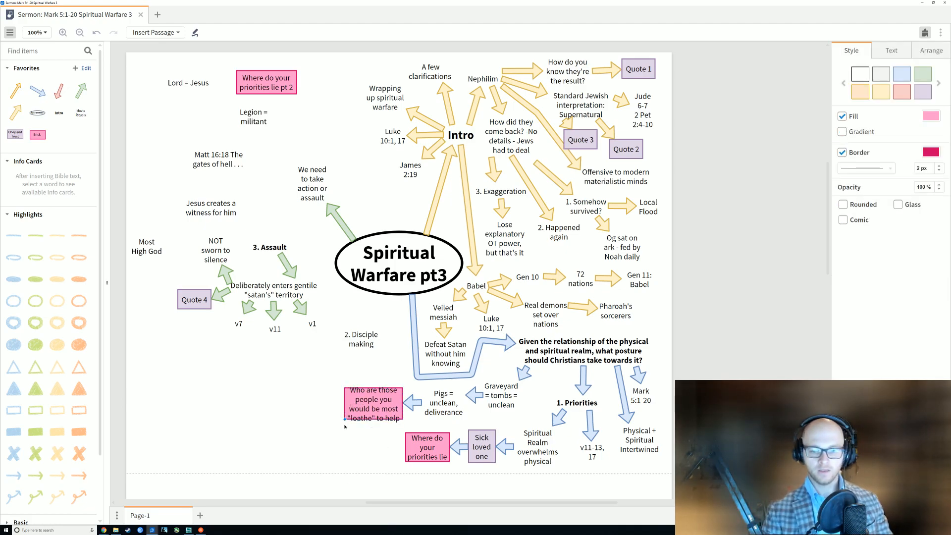
{"action": "left_click_drag", "start_coordinate": [345, 426], "coordinate": [347, 434]}
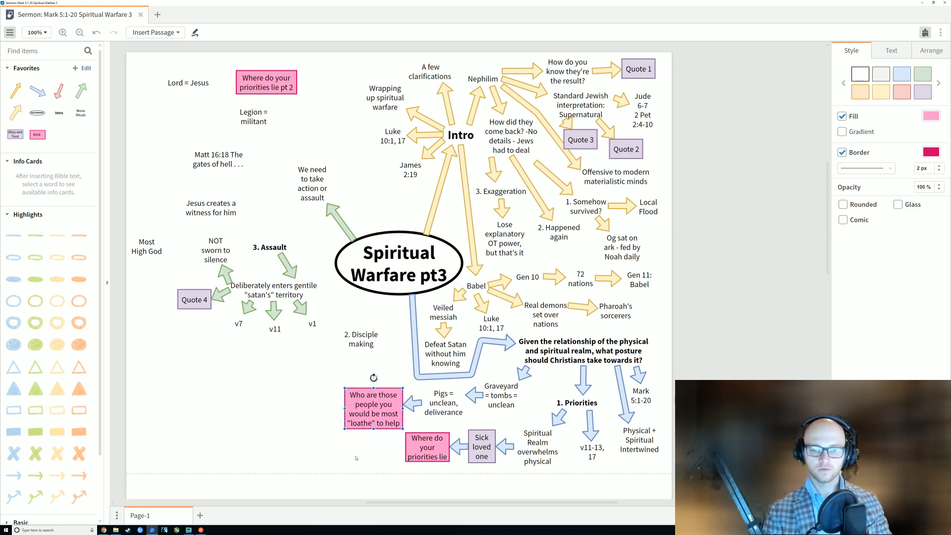
{"action": "left_click", "coordinate": [356, 457]}
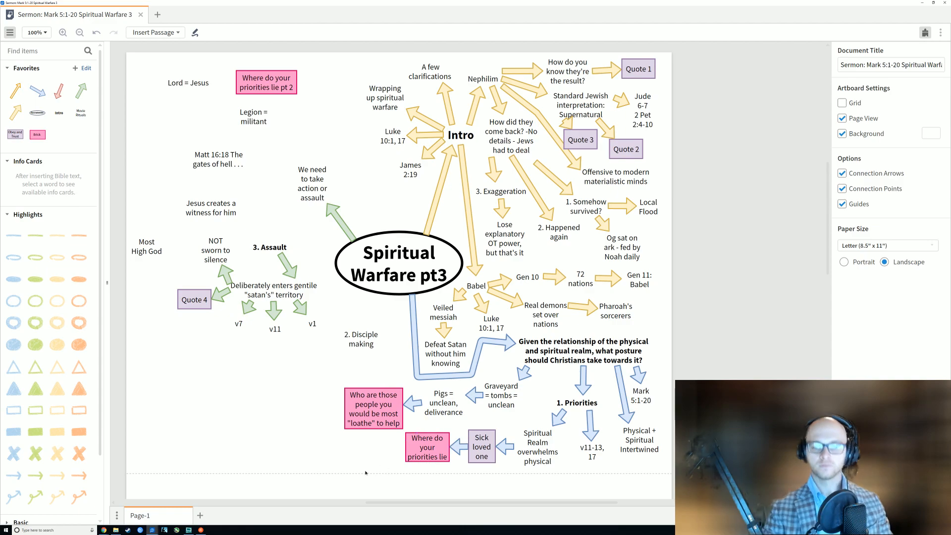
{"action": "left_click", "coordinate": [368, 417]}
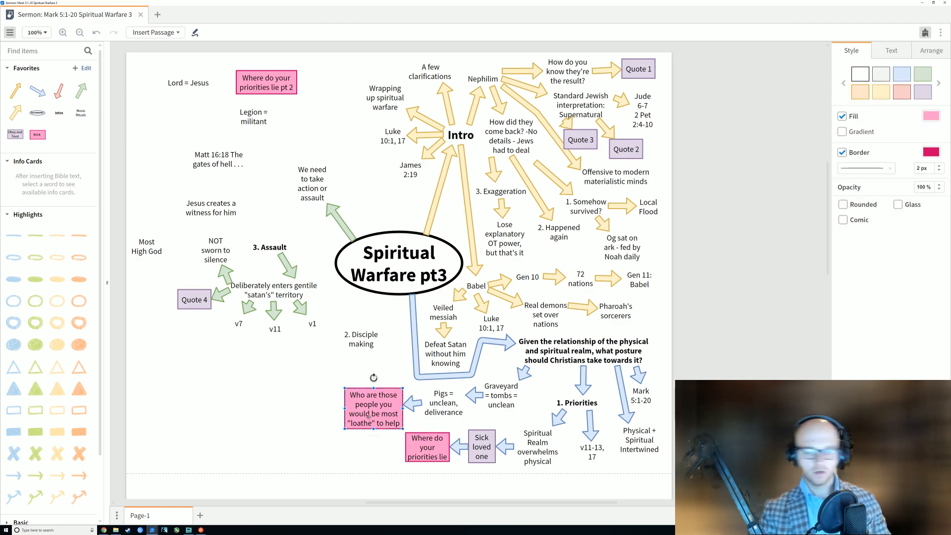
{"action": "left_click", "coordinate": [366, 455]}
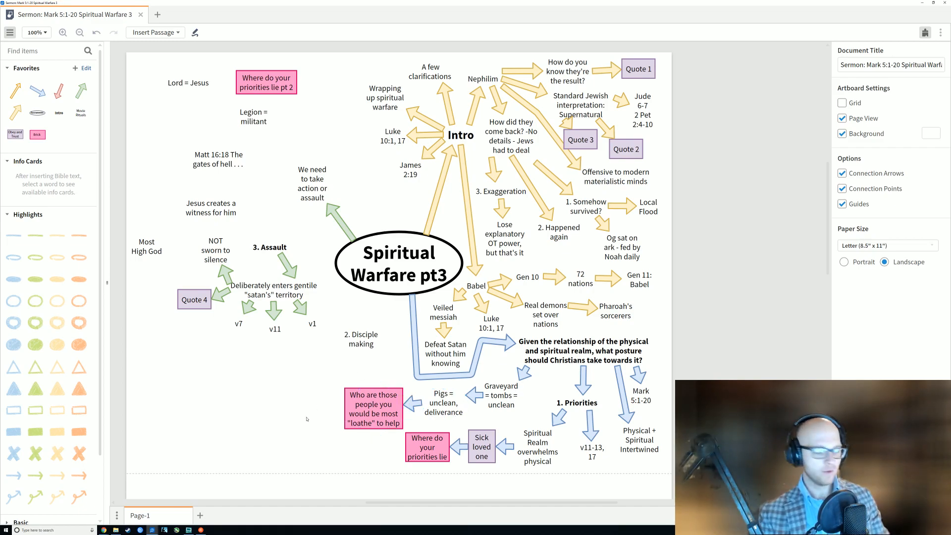
Move the "2. Disciple making" note beside the pink "loathe" box and add a red arrow pointing to it from below the central oval.
{"action": "left_click_drag", "start_coordinate": [367, 339], "coordinate": [311, 416]}
{"action": "left_click", "coordinate": [307, 373]}
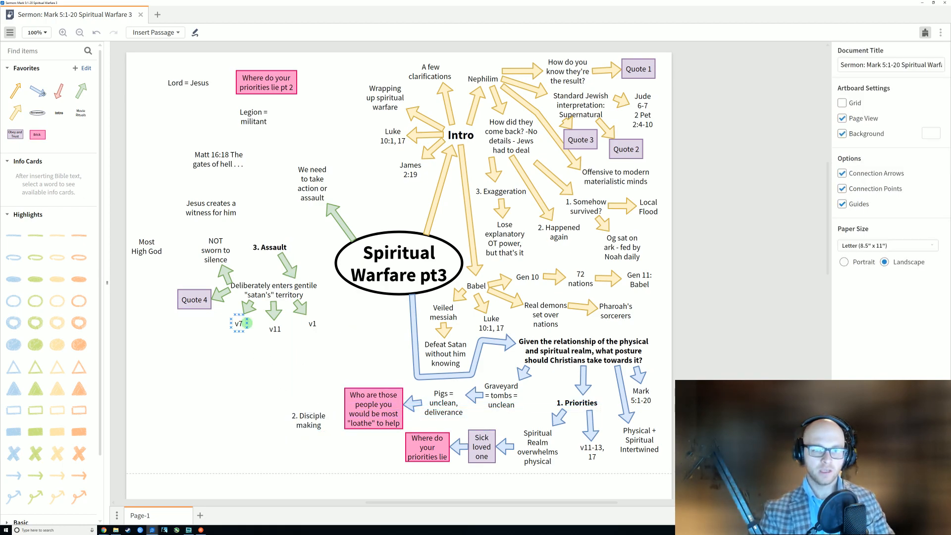
{"action": "left_click", "coordinate": [58, 92]}
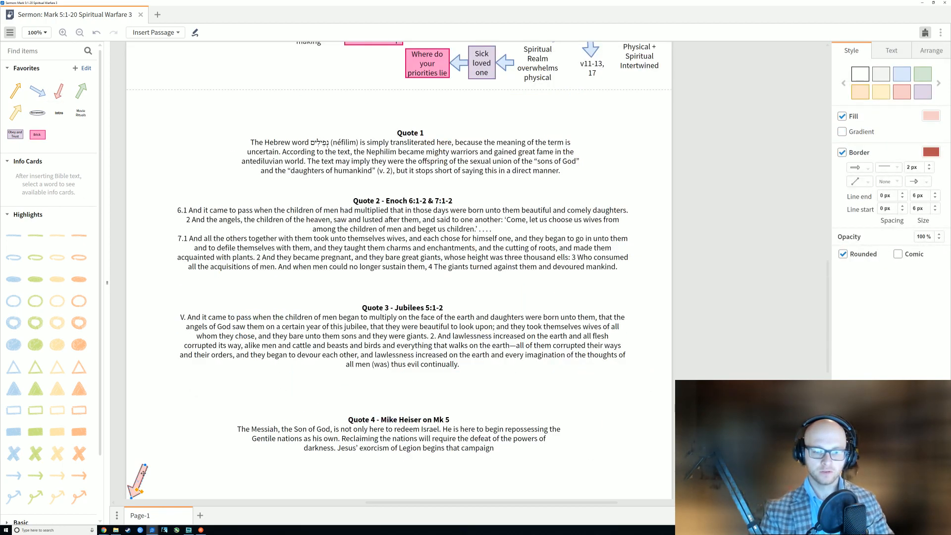
{"action": "left_click_drag", "start_coordinate": [143, 473], "coordinate": [258, 138]}
{"action": "scroll", "coordinate": [298, 269], "scroll_direction": "up", "scroll_amount": 3}
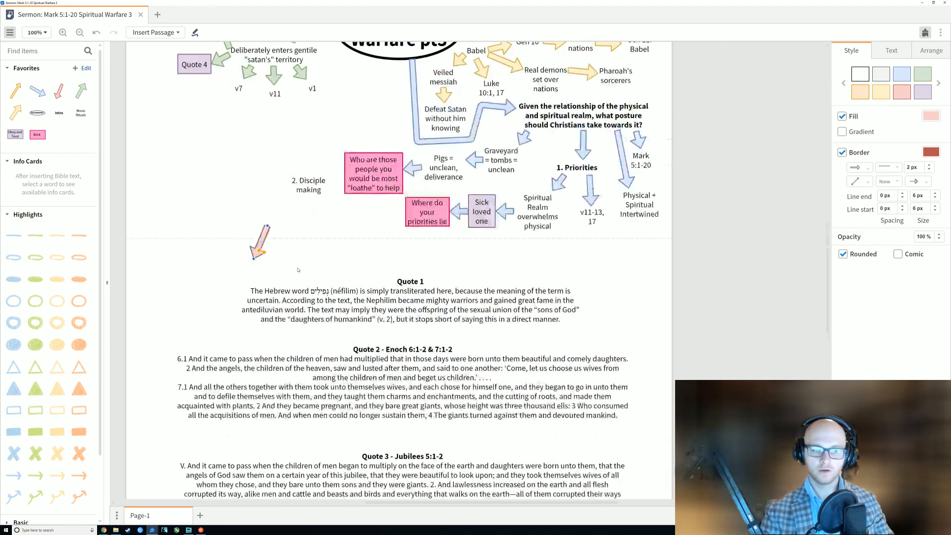
{"action": "scroll", "coordinate": [298, 270], "scroll_direction": "up", "scroll_amount": 2}
{"action": "left_click_drag", "start_coordinate": [264, 308], "coordinate": [320, 248]}
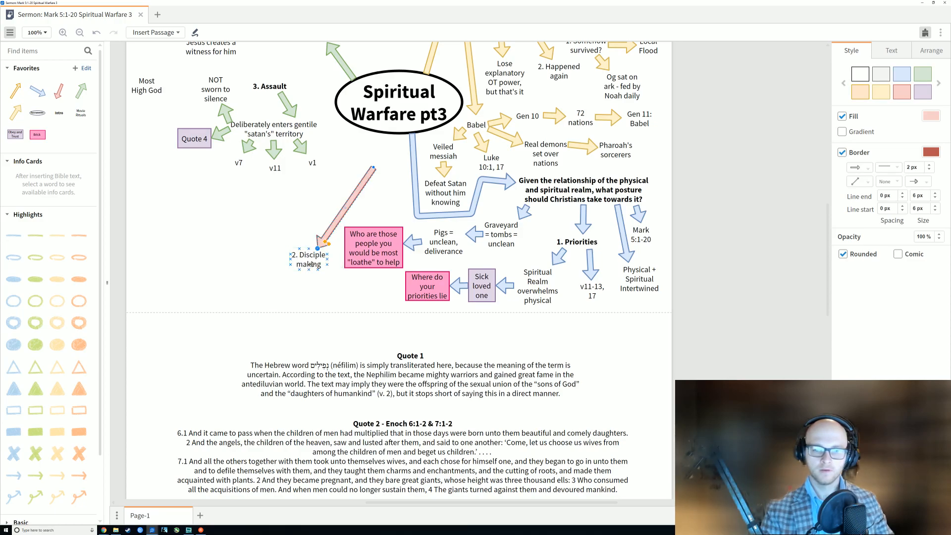
Make the text of the "2. Disciple making" note bold.
{"action": "double_click", "coordinate": [308, 258]}
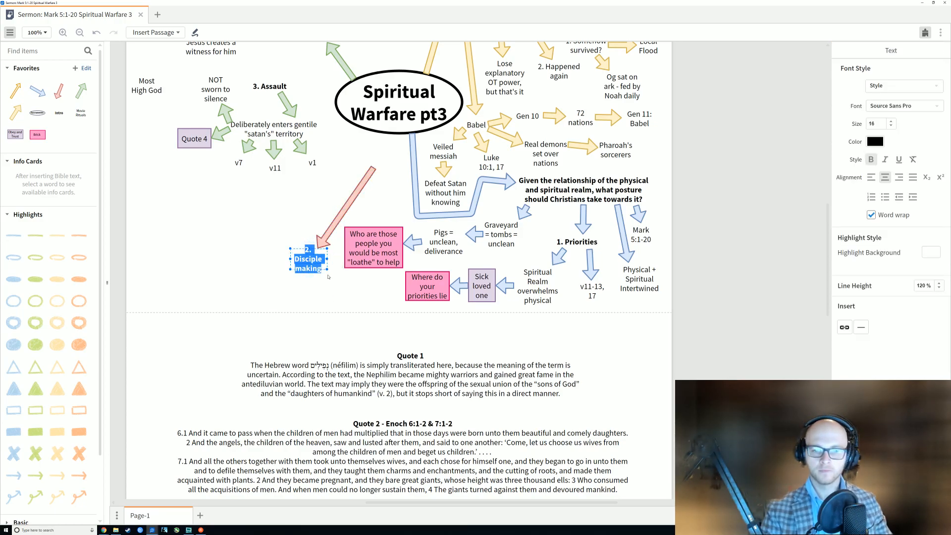
Widen the "2. Disciple making" note to two lines and bend its red arrow around the pink "loathe" box from the central oval.
{"action": "left_click", "coordinate": [332, 268]}
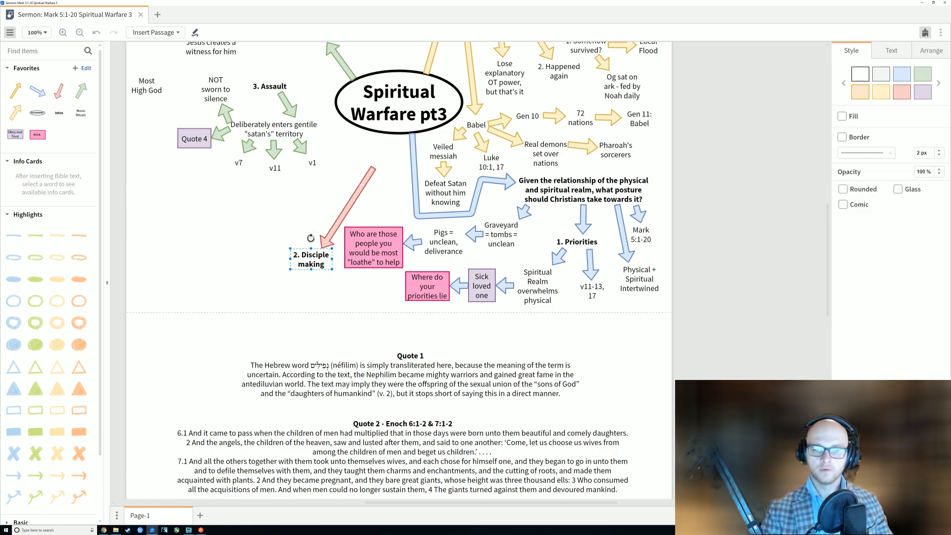
{"action": "left_click", "coordinate": [363, 189]}
{"action": "left_click_drag", "start_coordinate": [373, 168], "coordinate": [389, 145]}
{"action": "left_click_drag", "start_coordinate": [358, 190], "coordinate": [343, 219]}
{"action": "left_click", "coordinate": [331, 291]}
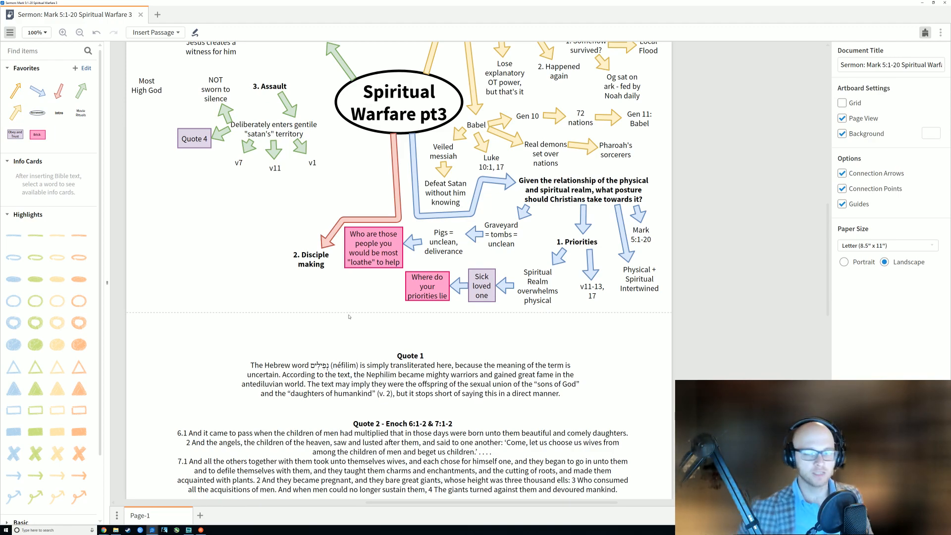
Duplicate the blue arrow beside the pink "loathe" box and set the copy pointing straight down from the box's lower edge.
{"action": "left_click", "coordinate": [406, 242]}
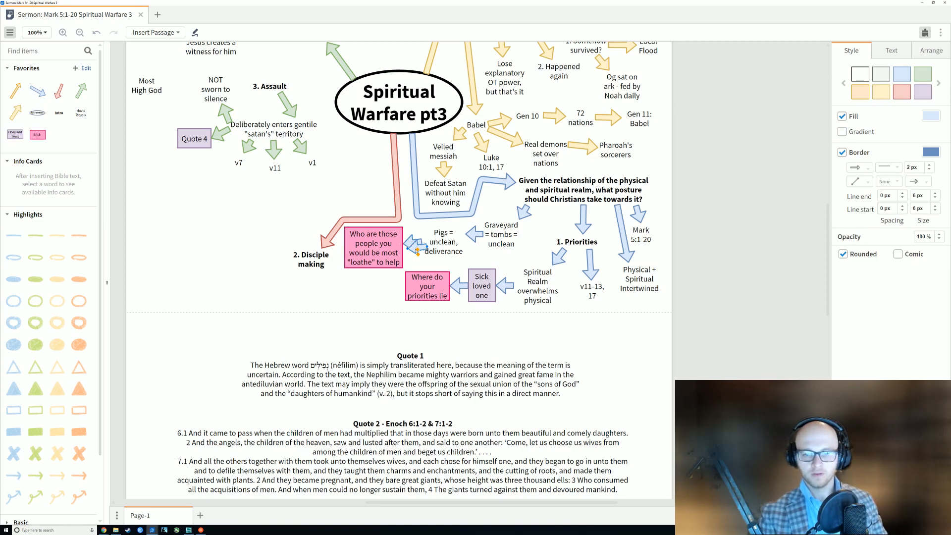
{"action": "left_click_drag", "start_coordinate": [408, 253], "coordinate": [367, 288]}
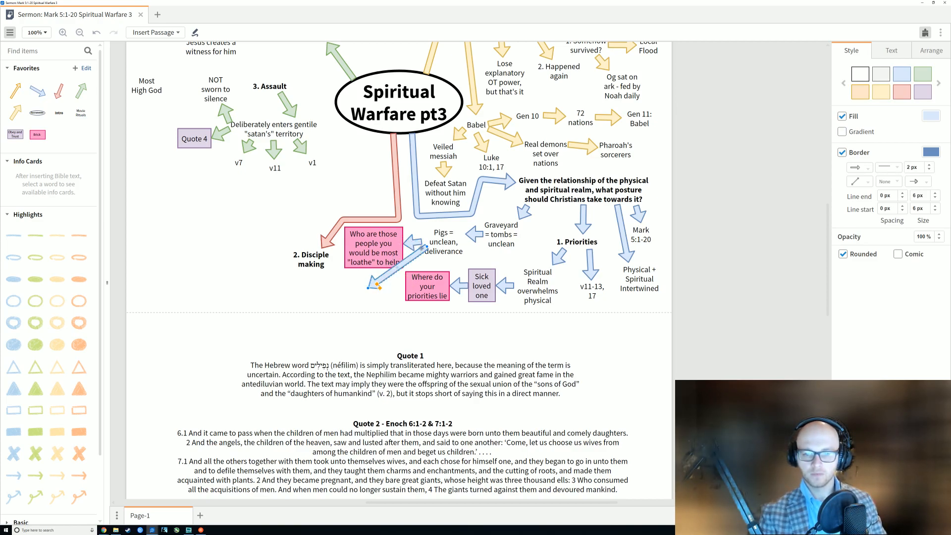
{"action": "left_click_drag", "start_coordinate": [400, 229], "coordinate": [370, 268]}
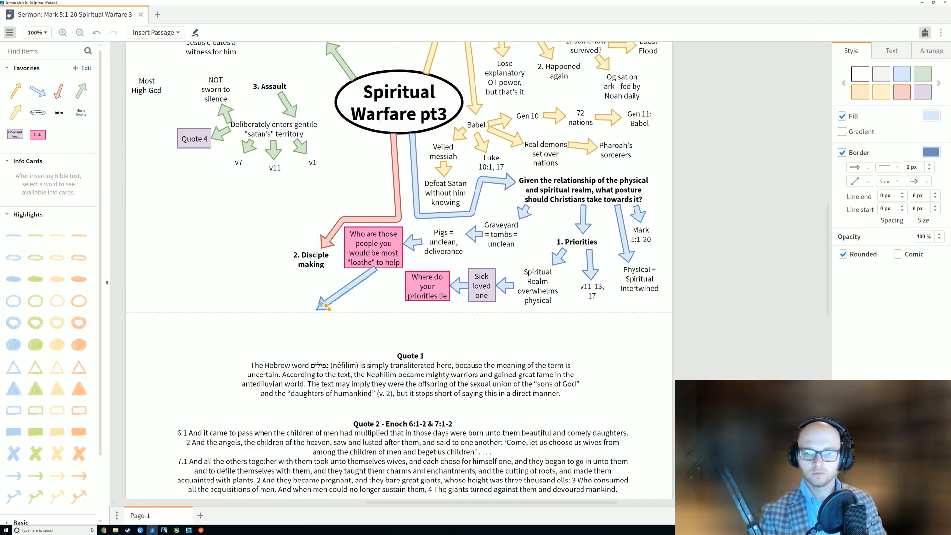
{"action": "left_click_drag", "start_coordinate": [317, 311], "coordinate": [374, 268]}
{"action": "left_click_drag", "start_coordinate": [364, 301], "coordinate": [374, 292]}
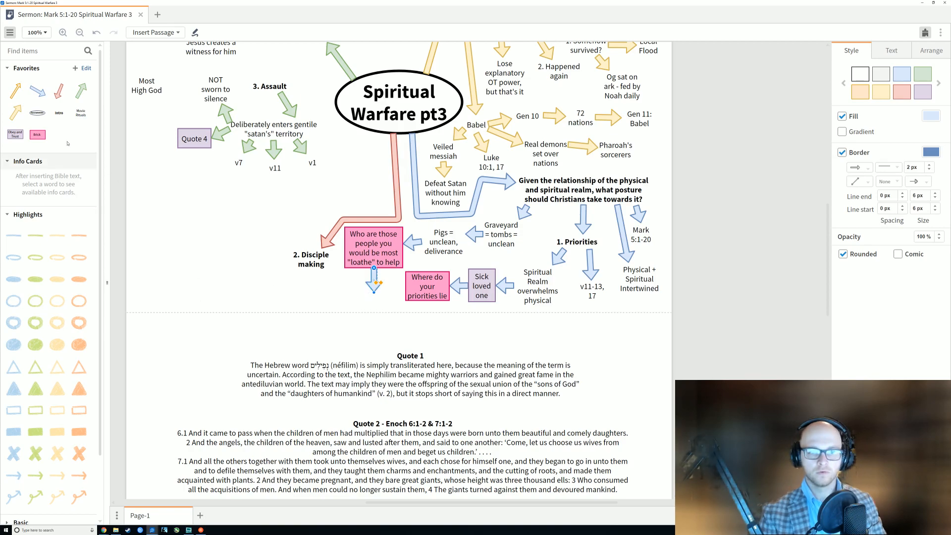
Add a text note reading ""stigmas" of "bad people"" below the blue arrow under the pink "loathe" box.
{"action": "left_click_drag", "start_coordinate": [81, 112], "coordinate": [374, 292]}
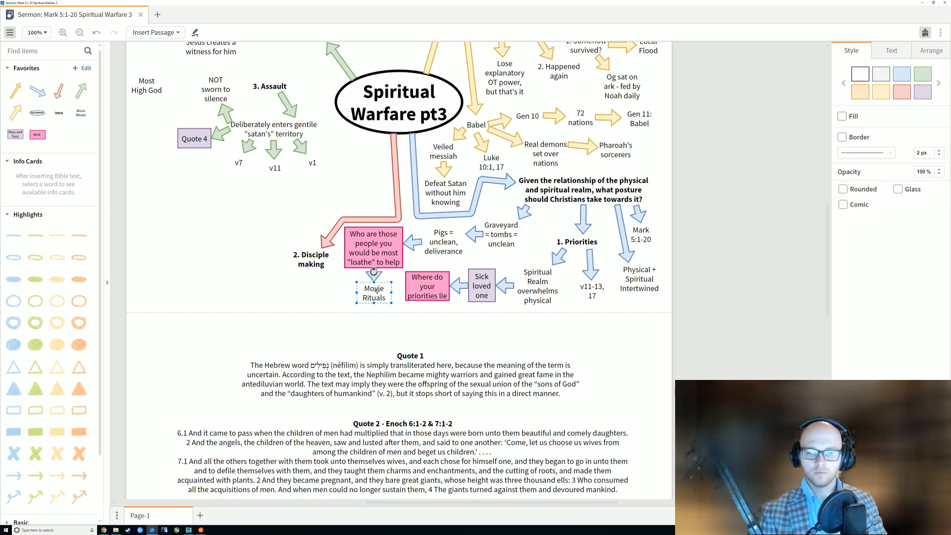
{"action": "double_click", "coordinate": [378, 292]}
{"action": "type", "text": "\""}
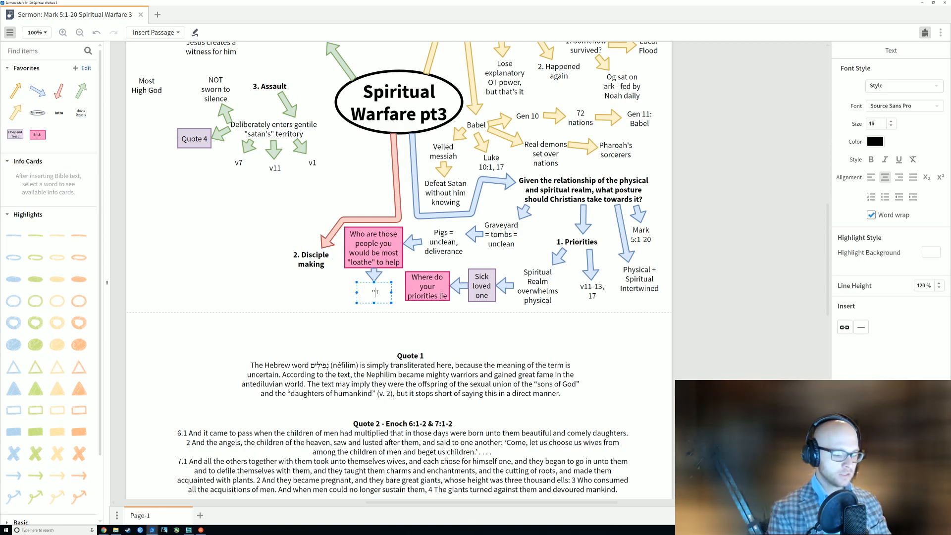
{"action": "type", "text": "stigmas"}
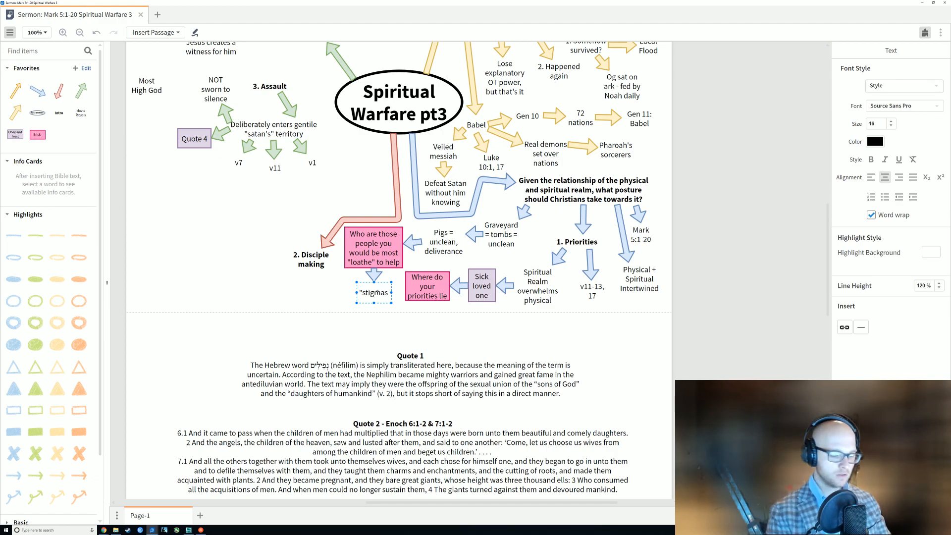
{"action": "type", "text": "\" of \"b"}
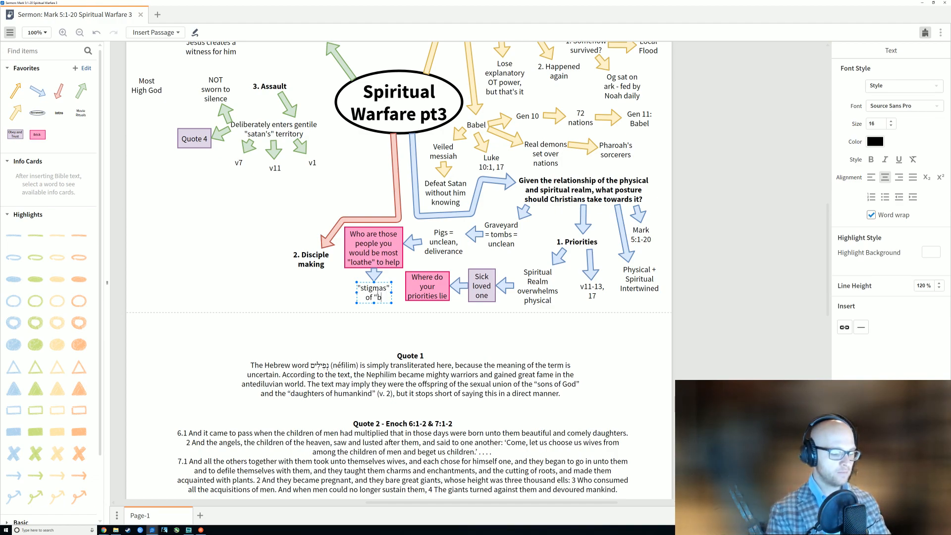
{"action": "type", "text": "ad people"}
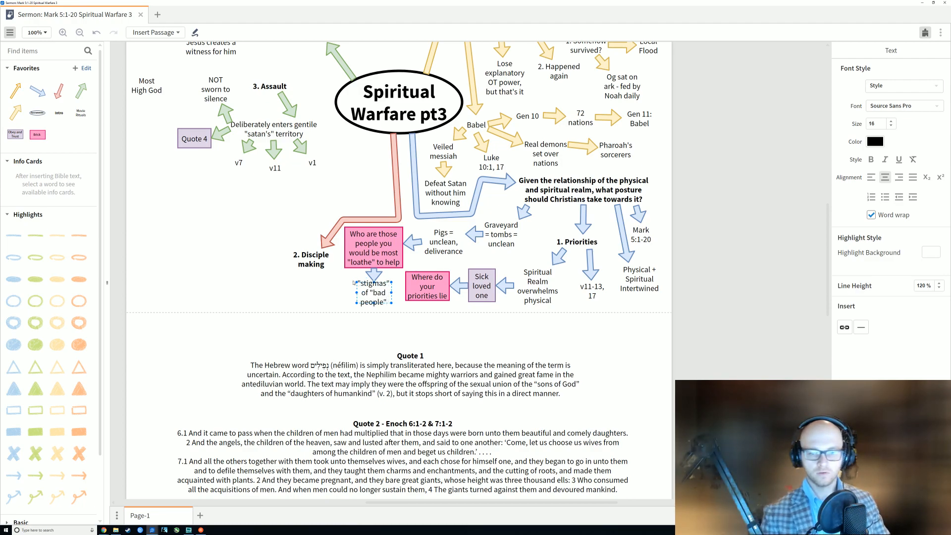
Widen the "stigmas" note so its text fits on two lines and centre it under the blue arrow.
{"action": "left_click", "coordinate": [338, 300]}
{"action": "left_click", "coordinate": [368, 296]}
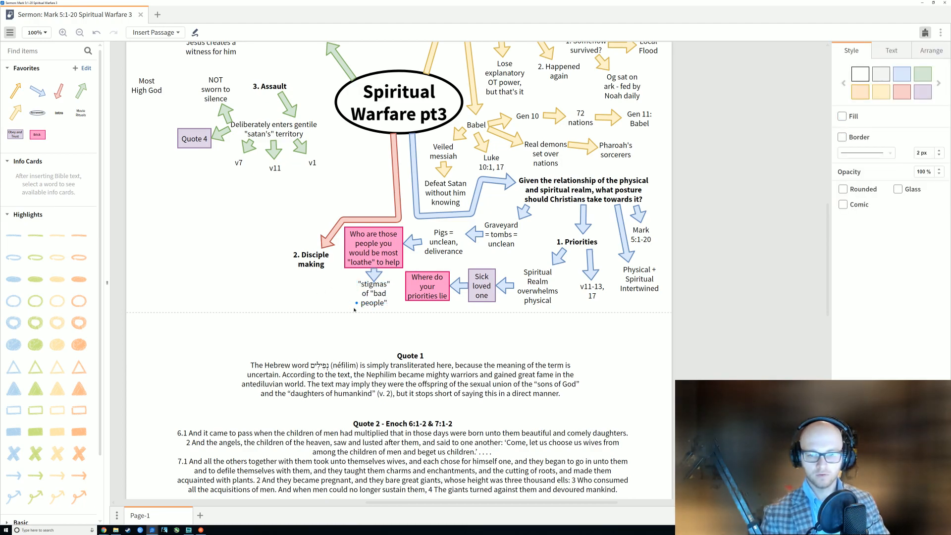
{"action": "left_click_drag", "start_coordinate": [357, 303], "coordinate": [379, 298]}
{"action": "left_click", "coordinate": [345, 309]}
{"action": "left_click", "coordinate": [380, 298]}
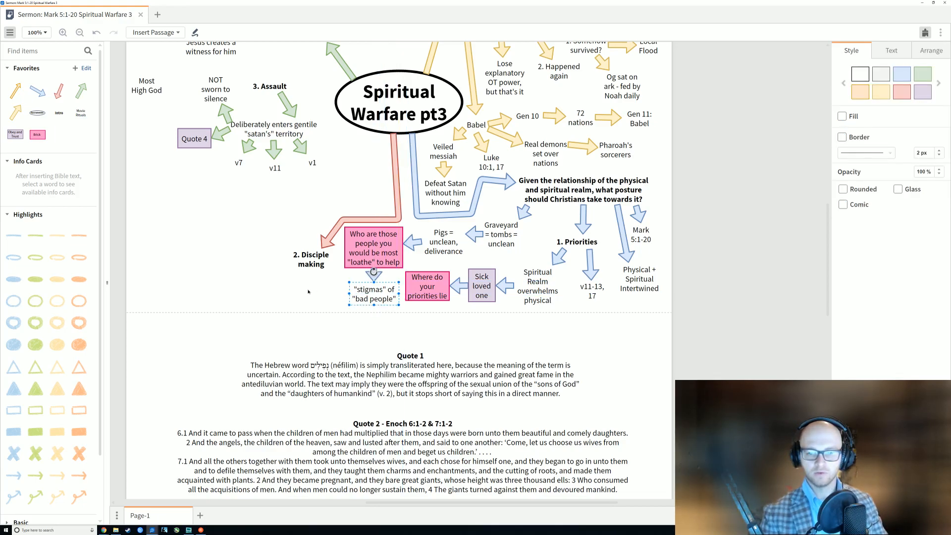
{"action": "left_click", "coordinate": [312, 311]}
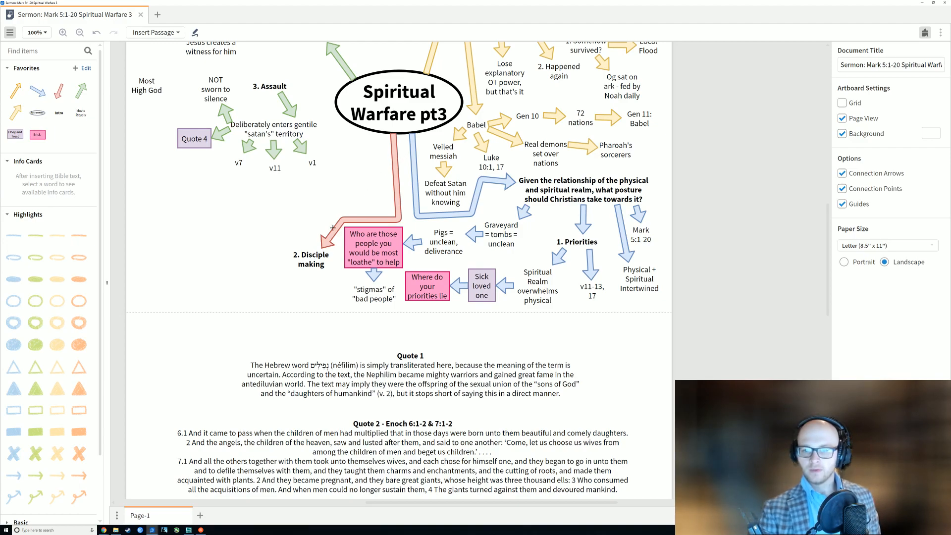
Review the mind map, then switch to the main Logos window and read Mark 5:1–20 in the New International Version.
{"action": "scroll", "coordinate": [322, 242], "scroll_direction": "up", "scroll_amount": 4}
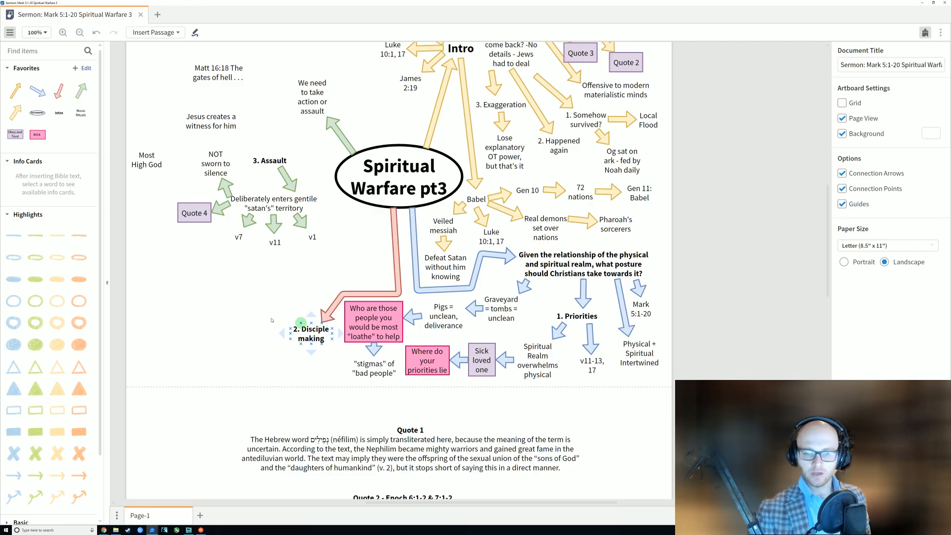
{"action": "scroll", "coordinate": [168, 245], "scroll_direction": "up", "scroll_amount": 4}
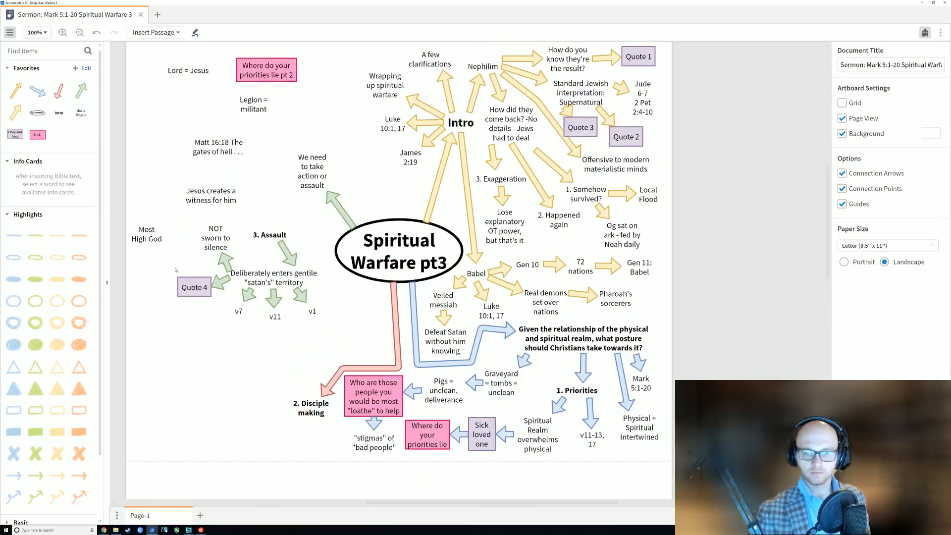
{"action": "scroll", "coordinate": [177, 270], "scroll_direction": "up", "scroll_amount": 2}
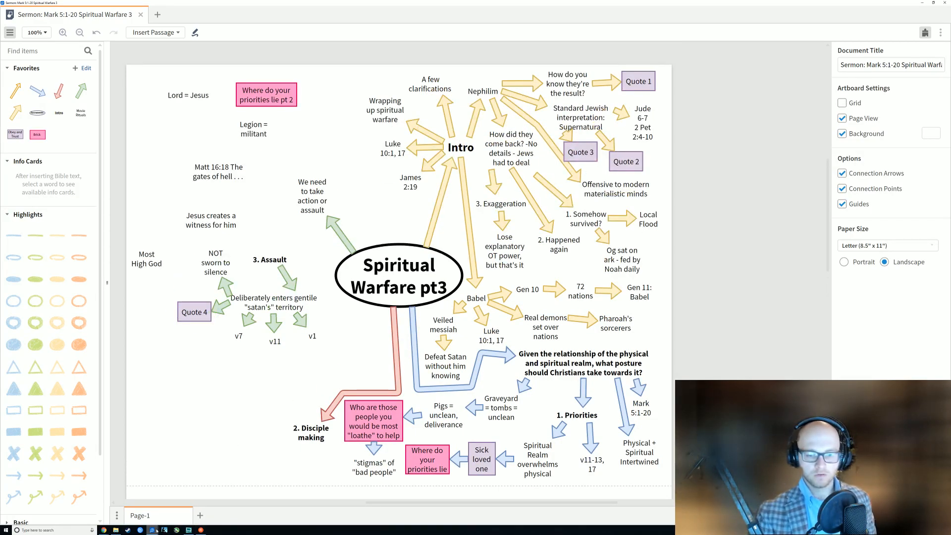
{"action": "mouse_move", "coordinate": [178, 529]}
{"action": "left_click", "coordinate": [178, 508]}
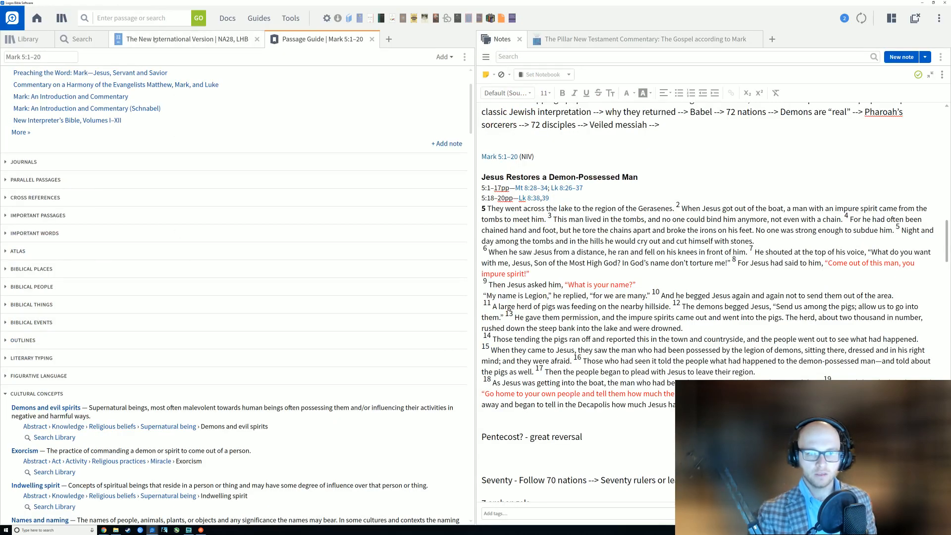
{"action": "left_click", "coordinate": [188, 39]}
{"action": "scroll", "coordinate": [119, 275], "scroll_direction": "up", "scroll_amount": 1}
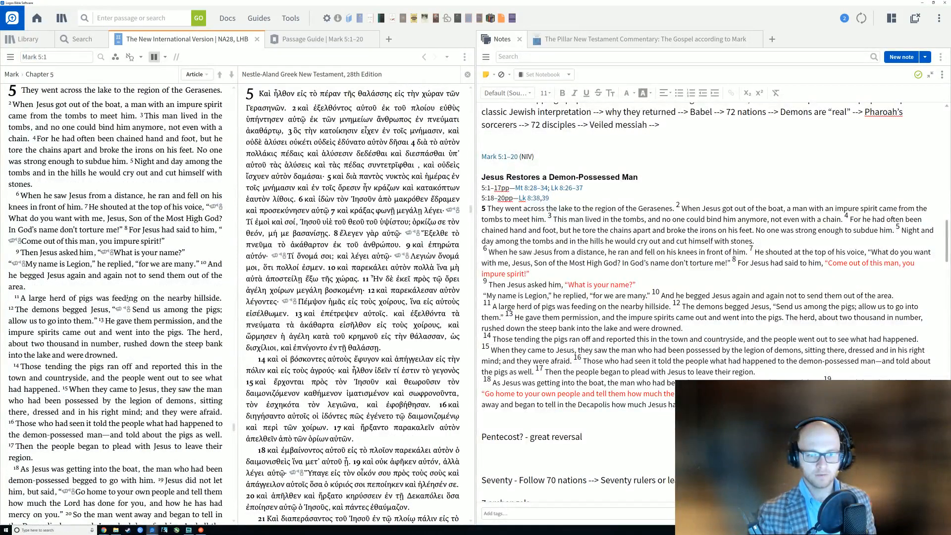
{"action": "scroll", "coordinate": [122, 317], "scroll_direction": "down", "scroll_amount": 1}
{"action": "scroll", "coordinate": [121, 319], "scroll_direction": "down", "scroll_amount": 1}
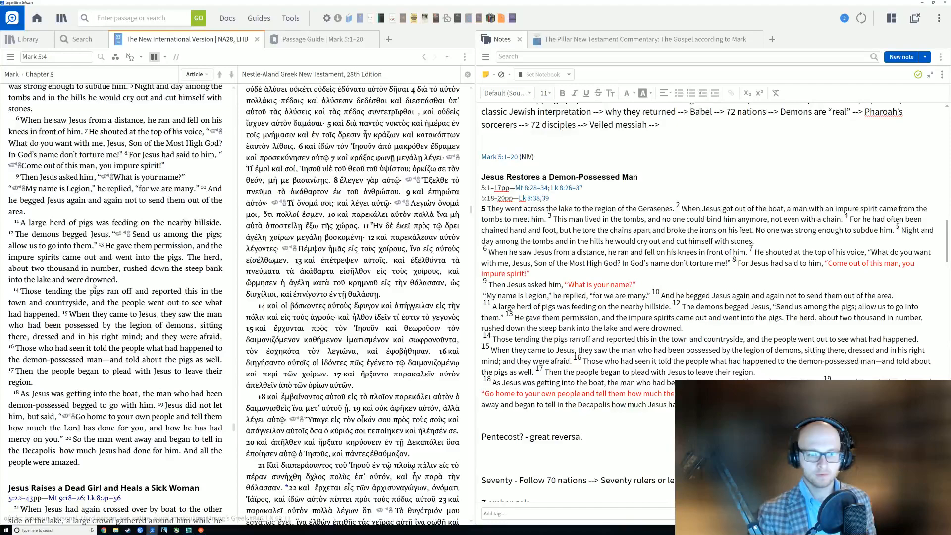
{"action": "scroll", "coordinate": [91, 297], "scroll_direction": "down", "scroll_amount": 1}
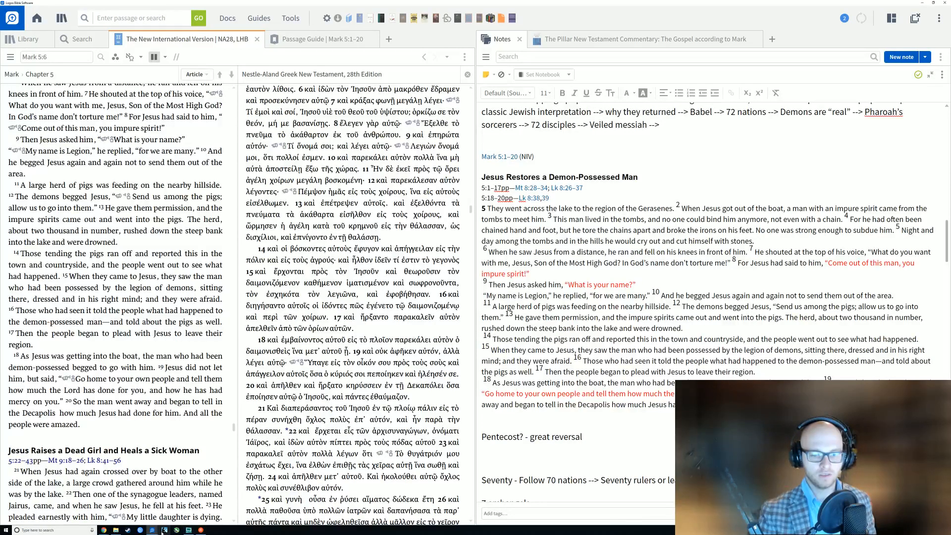
Switch back to the mind map and place a duplicate of the "v1" note below "2. Disciple making".
{"action": "mouse_move", "coordinate": [160, 527]}
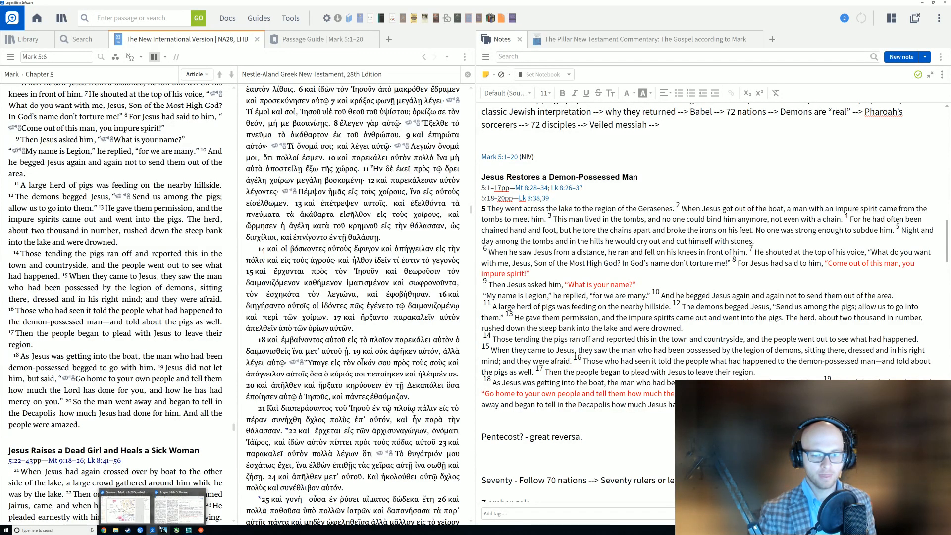
{"action": "left_click", "coordinate": [124, 506]}
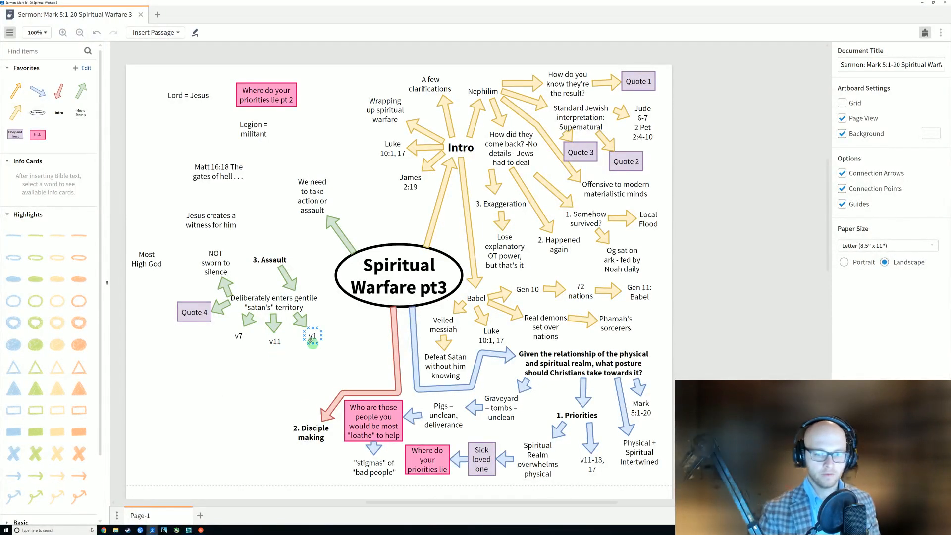
{"action": "left_click", "coordinate": [316, 341]}
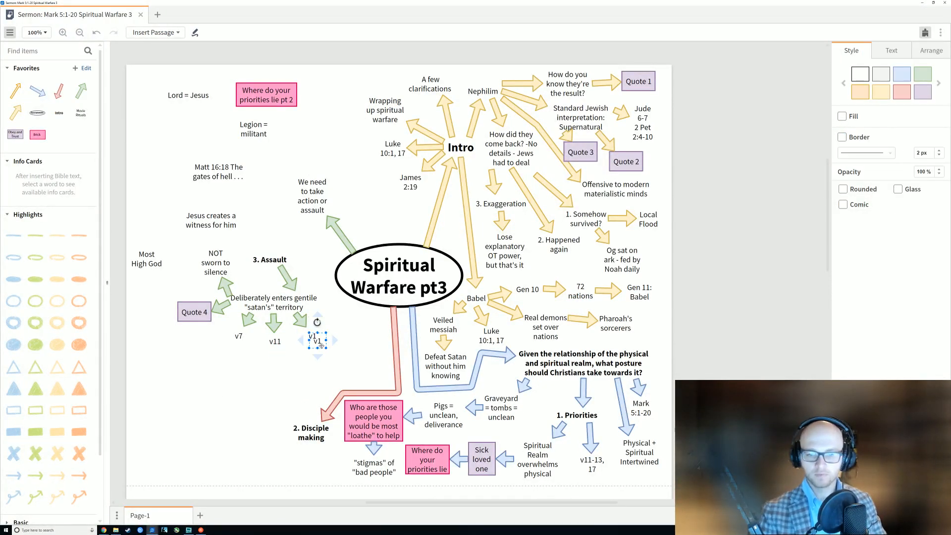
{"action": "key", "text": "ctrl+d"}
{"action": "left_click_drag", "start_coordinate": [318, 345], "coordinate": [327, 467]}
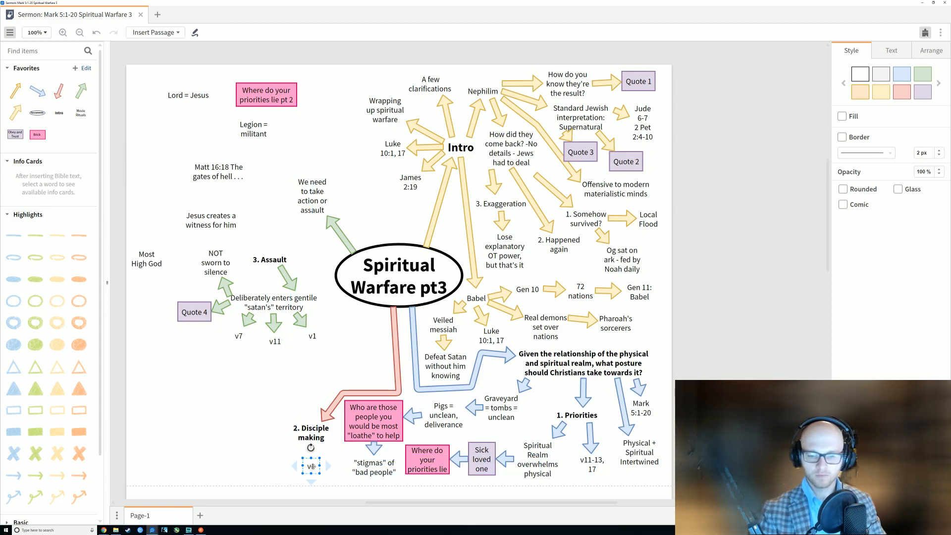
Replace the text of the copied verse note below "2. Disciple making" with "v15, 18-20".
{"action": "double_click", "coordinate": [311, 466]}
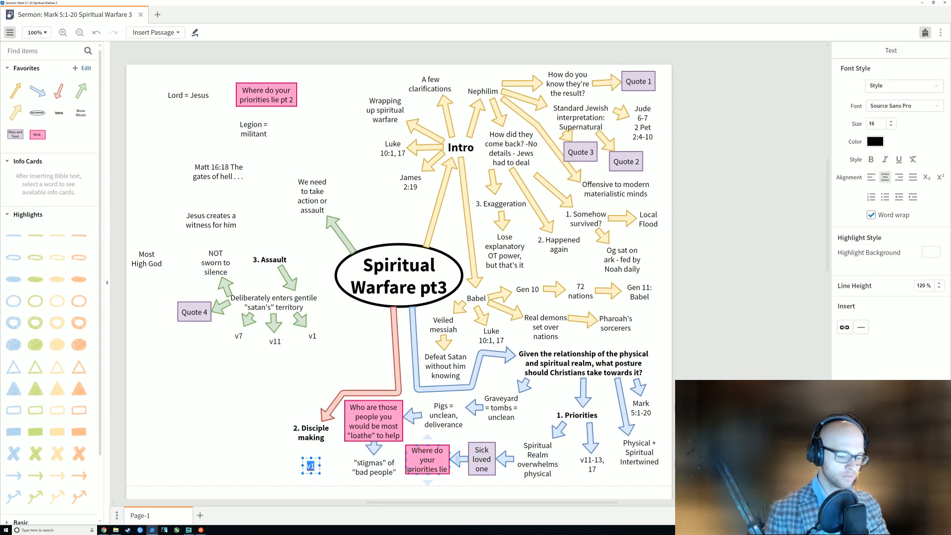
{"action": "type", "text": "v15"}
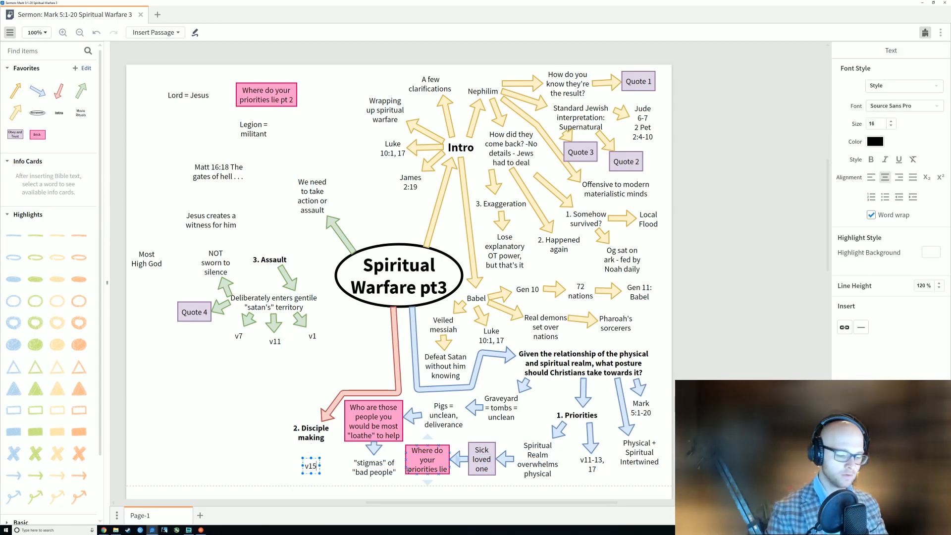
{"action": "type", "text": ", 189"}
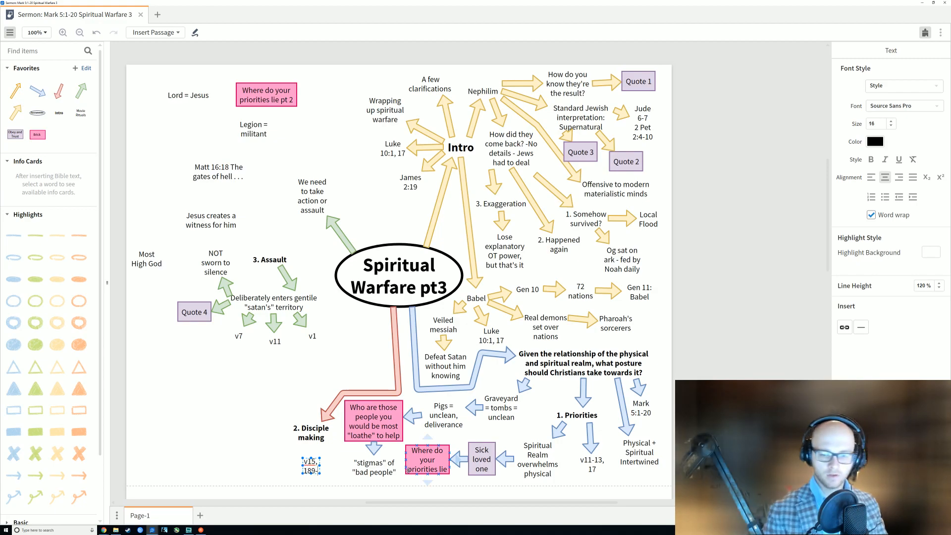
{"action": "key", "text": "BackSpace"}
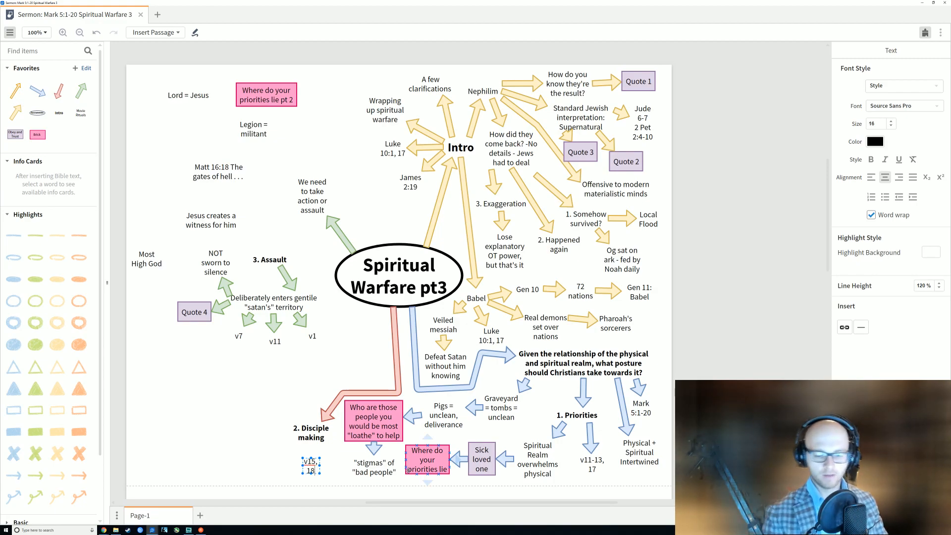
{"action": "type", "text": "-"}
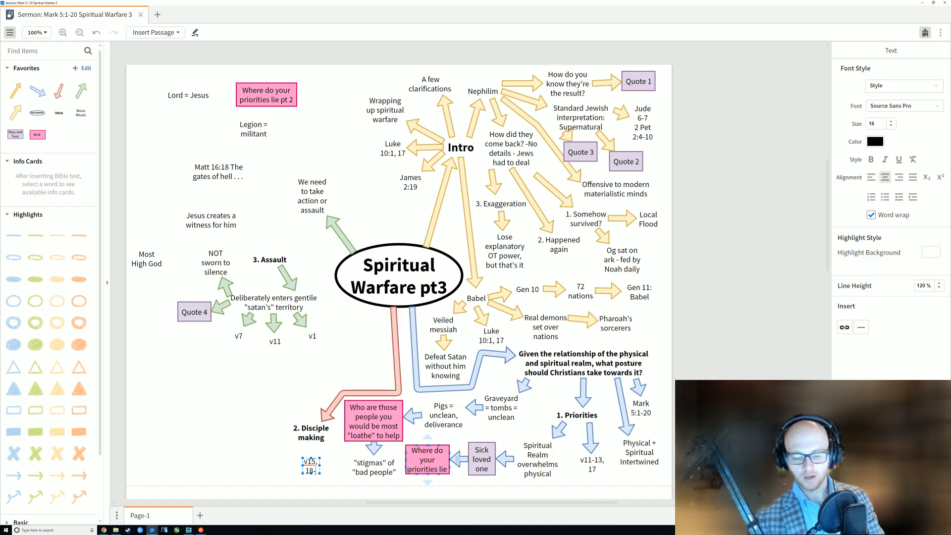
{"action": "type", "text": "20"}
{"action": "left_click", "coordinate": [362, 485]}
Widen the "v15, 18-20" note to two lines and shift the "2. Disciple making" note with its arrowhead slightly upward.
{"action": "left_click", "coordinate": [307, 470]}
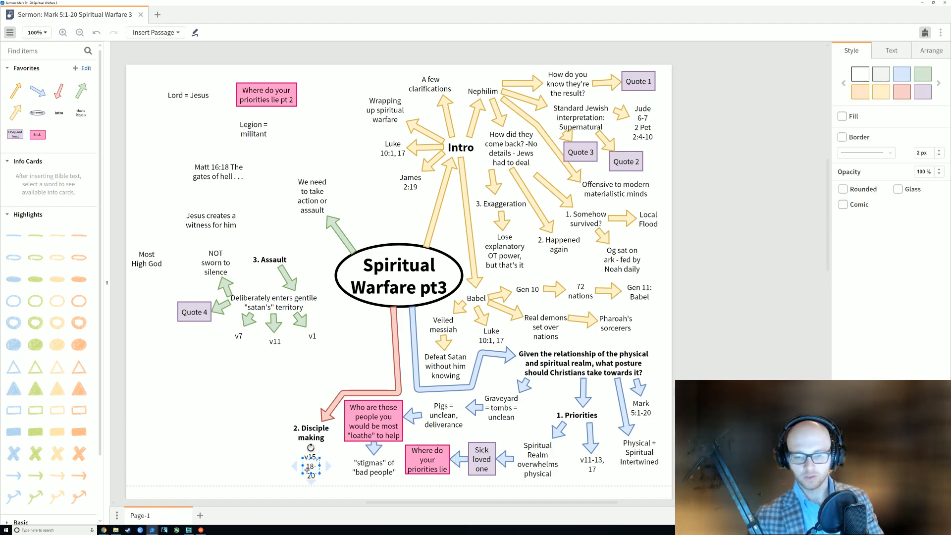
{"action": "left_click_drag", "start_coordinate": [303, 473], "coordinate": [317, 425]}
{"action": "left_click", "coordinate": [328, 446]}
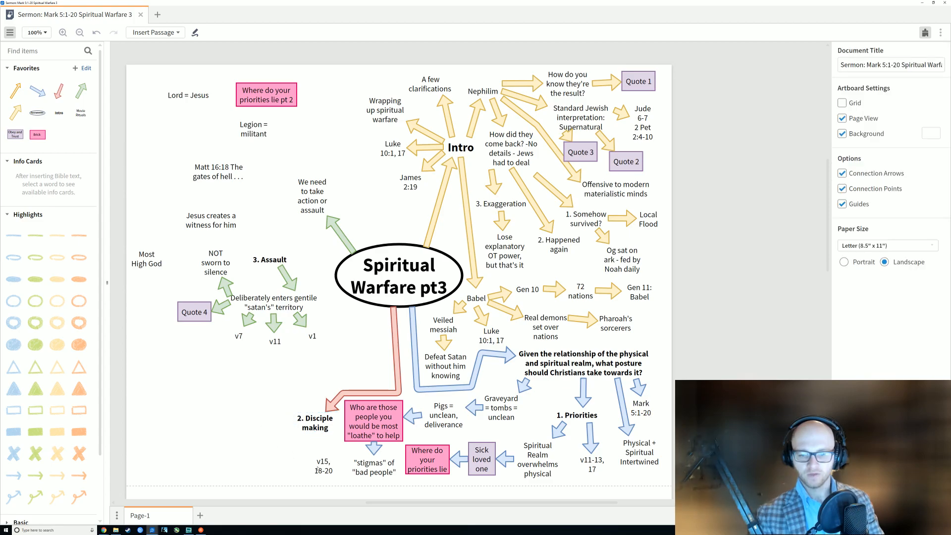
{"action": "left_click_drag", "start_coordinate": [327, 468], "coordinate": [326, 461]}
{"action": "left_click", "coordinate": [198, 460]}
Add a red arrow on the mind map from "2. Disciple making" down to the "v15, 18-20" note.
{"action": "scroll", "coordinate": [196, 459], "scroll_direction": "down", "scroll_amount": 6}
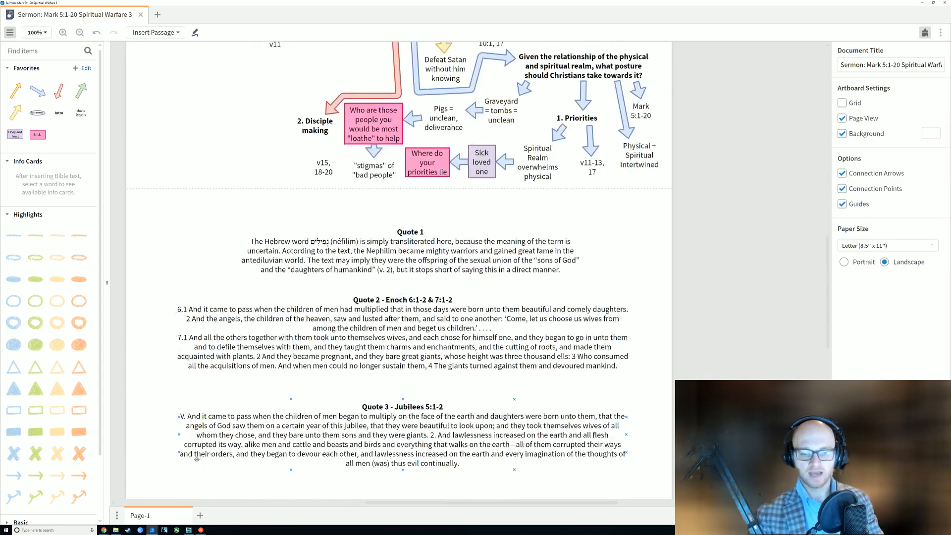
{"action": "scroll", "coordinate": [196, 459], "scroll_direction": "down", "scroll_amount": 3}
{"action": "scroll", "coordinate": [188, 453], "scroll_direction": "up", "scroll_amount": 4}
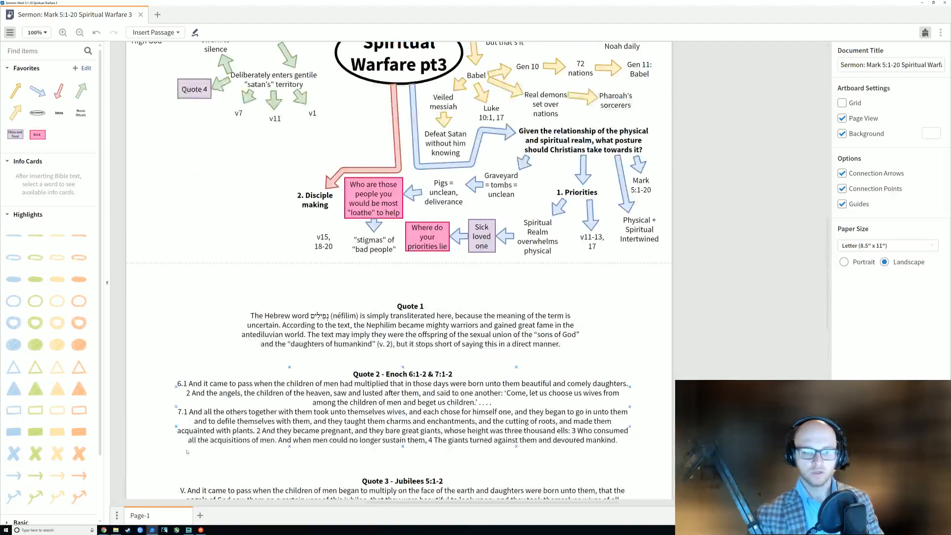
{"action": "scroll", "coordinate": [187, 451], "scroll_direction": "up", "scroll_amount": 8}
{"action": "left_click", "coordinate": [58, 91]}
{"action": "scroll", "coordinate": [175, 391], "scroll_direction": "down", "scroll_amount": 6}
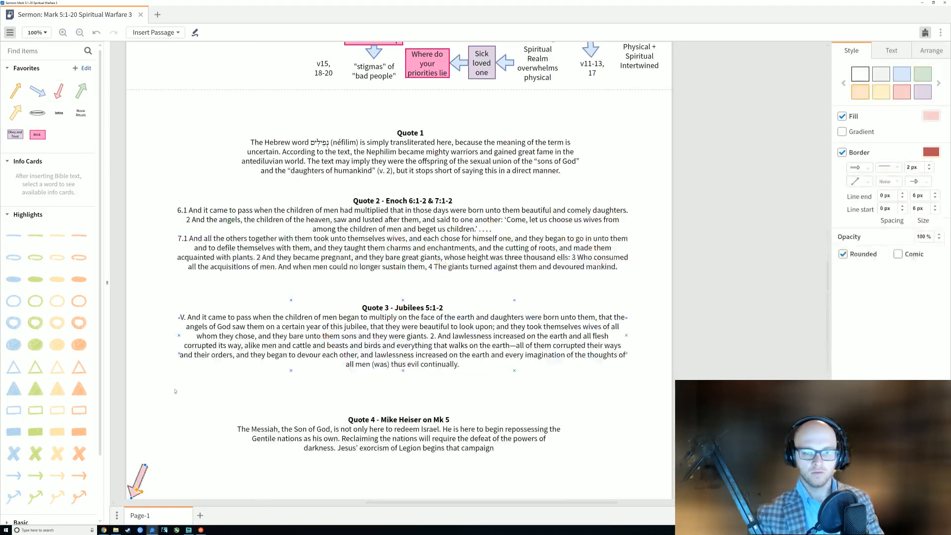
{"action": "left_click_drag", "start_coordinate": [141, 473], "coordinate": [272, 80]}
{"action": "scroll", "coordinate": [282, 105], "scroll_direction": "up", "scroll_amount": 1}
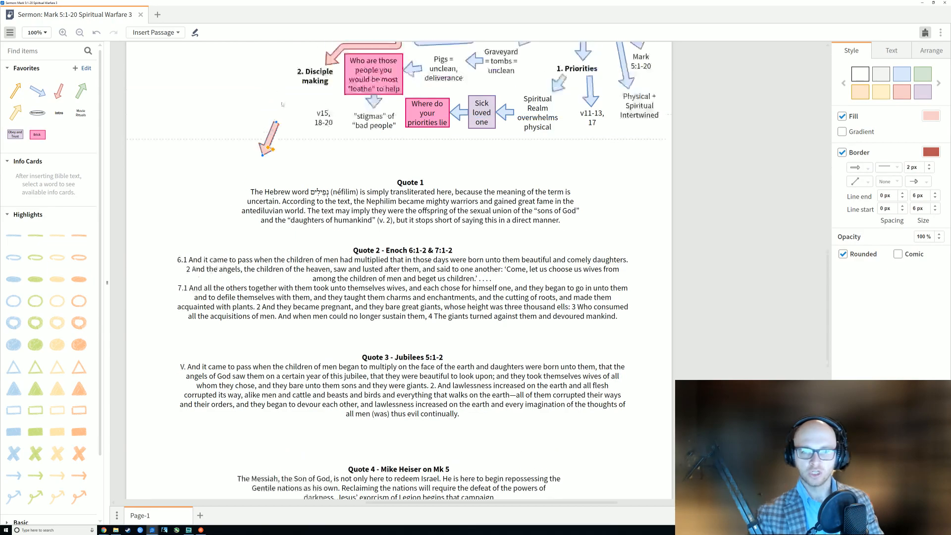
{"action": "scroll", "coordinate": [282, 104], "scroll_direction": "up", "scroll_amount": 4}
{"action": "left_click_drag", "start_coordinate": [275, 321], "coordinate": [325, 283]}
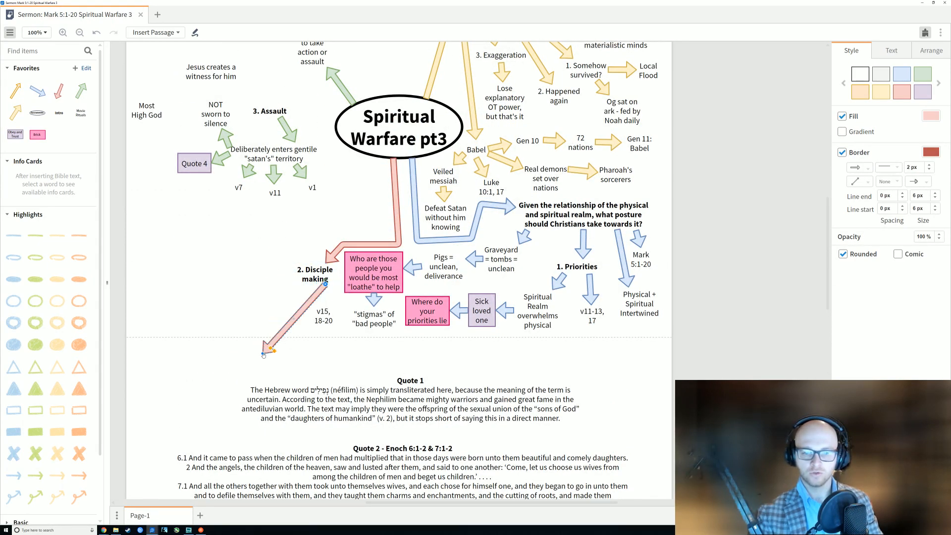
{"action": "left_click_drag", "start_coordinate": [262, 355], "coordinate": [324, 303]}
{"action": "left_click", "coordinate": [219, 316]}
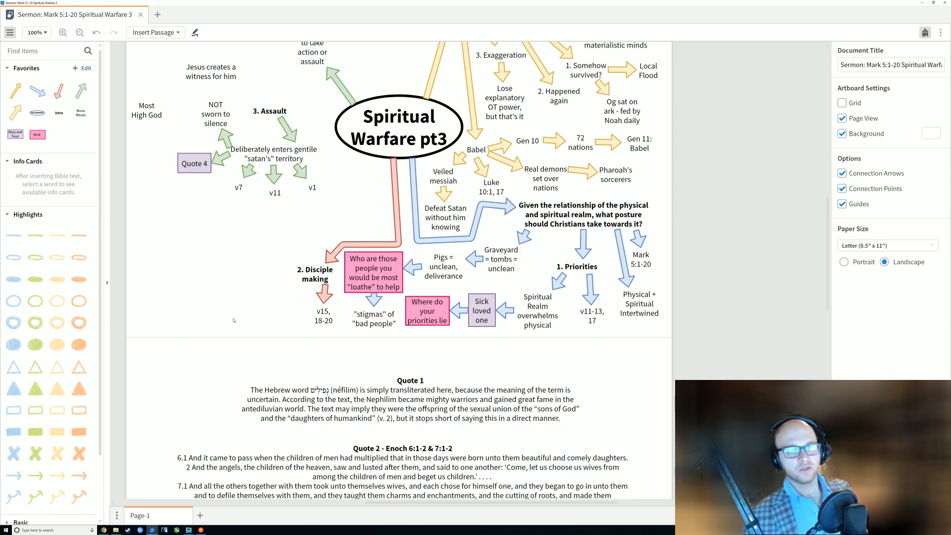
Switch to the main Logos window and open Genesis 3 in the New International Version.
{"action": "scroll", "coordinate": [252, 351], "scroll_direction": "up", "scroll_amount": 3}
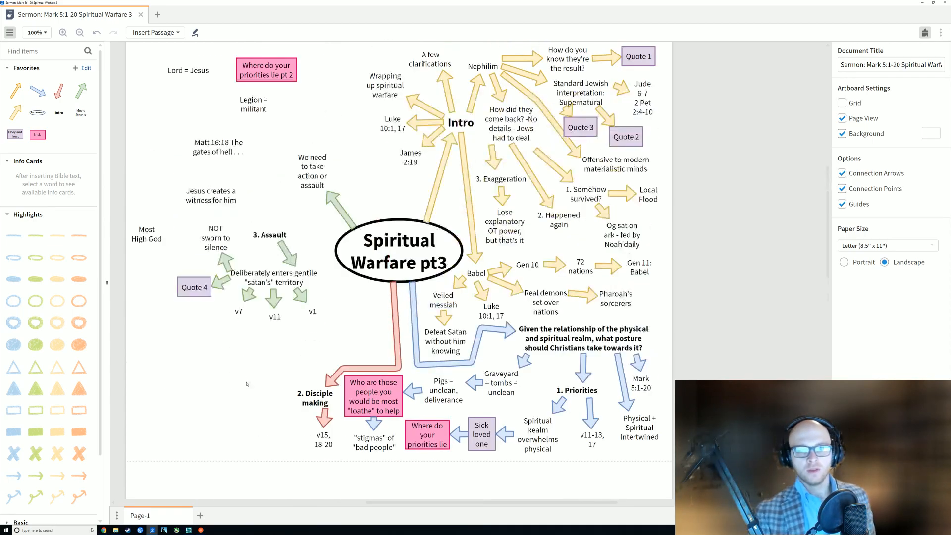
{"action": "scroll", "coordinate": [222, 385], "scroll_direction": "down", "scroll_amount": 1}
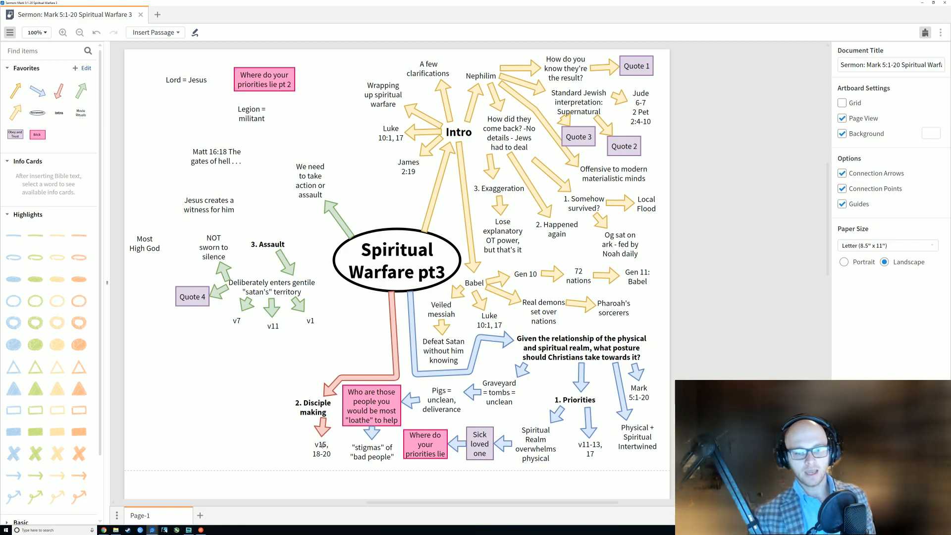
{"action": "left_click", "coordinate": [152, 530]}
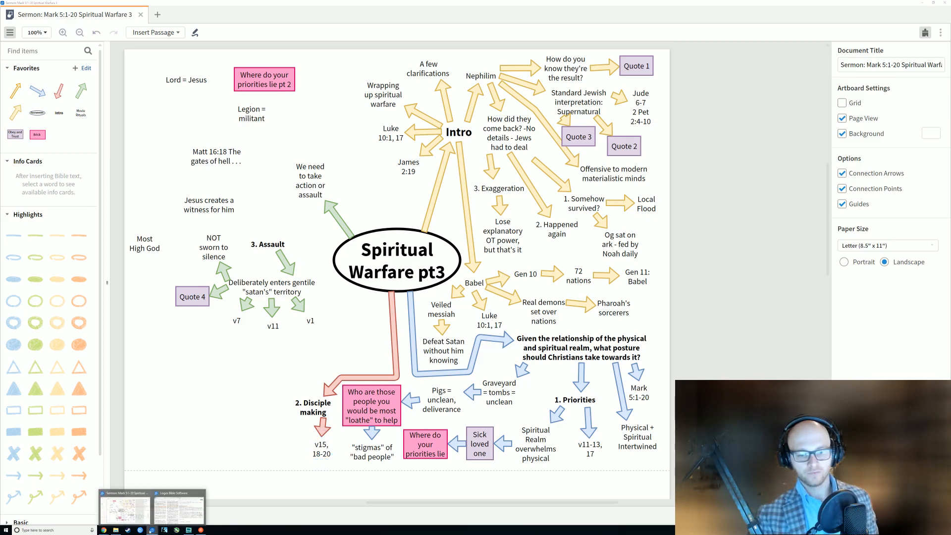
{"action": "left_click", "coordinate": [129, 510]}
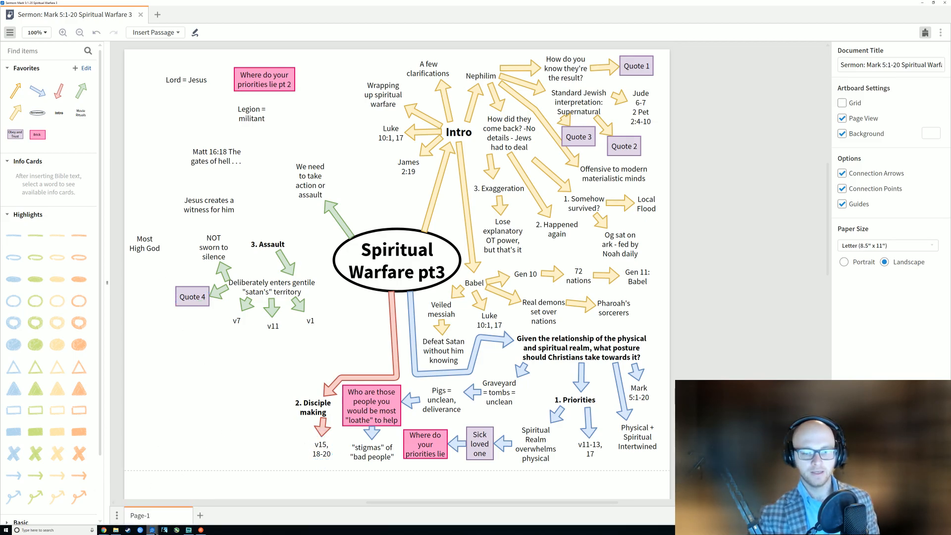
{"action": "left_click", "coordinate": [152, 531]}
{"action": "left_click", "coordinate": [180, 506]}
{"action": "left_click", "coordinate": [93, 60]}
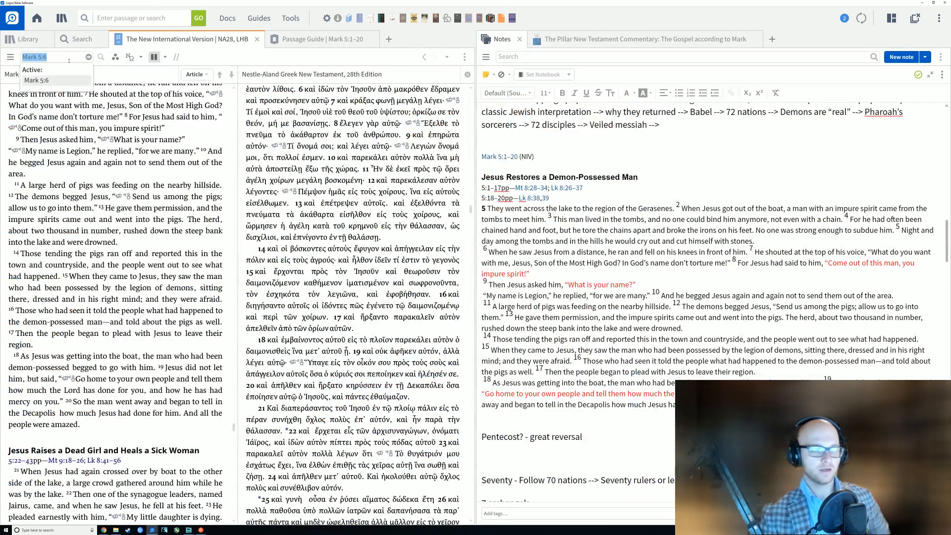
{"action": "type", "text": "8en 3"}
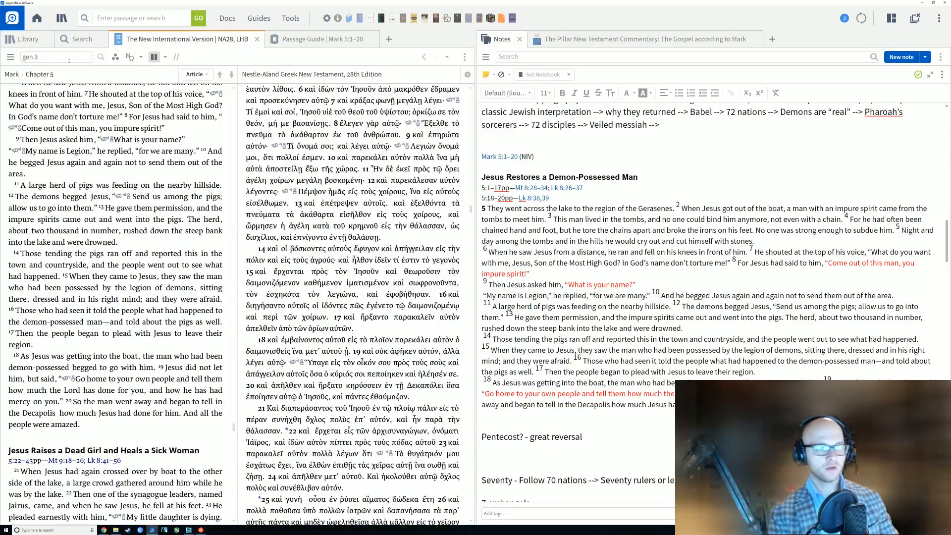
{"action": "key", "text": "Return"}
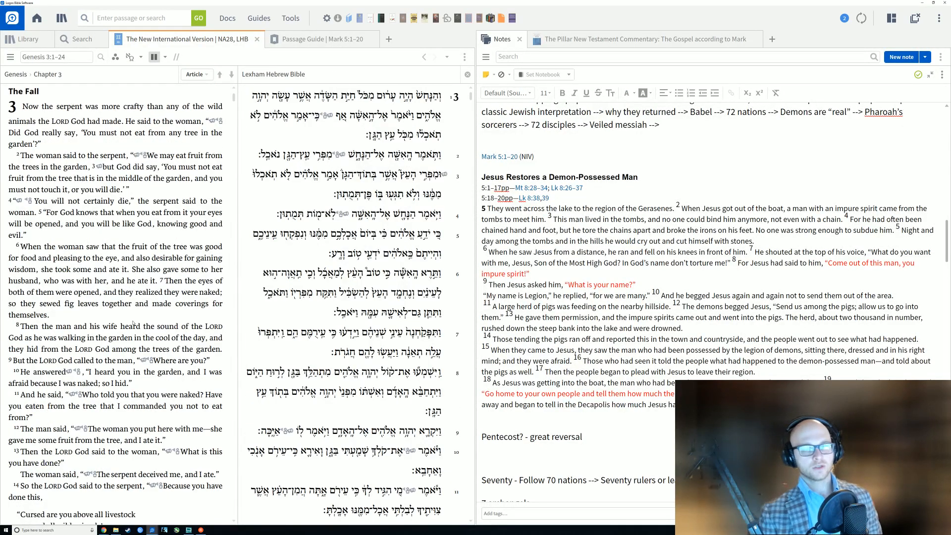
Read Genesis 3 from the serpent's temptation through the curses and back to the chapter's start.
{"action": "scroll", "coordinate": [131, 329], "scroll_direction": "down", "scroll_amount": 3}
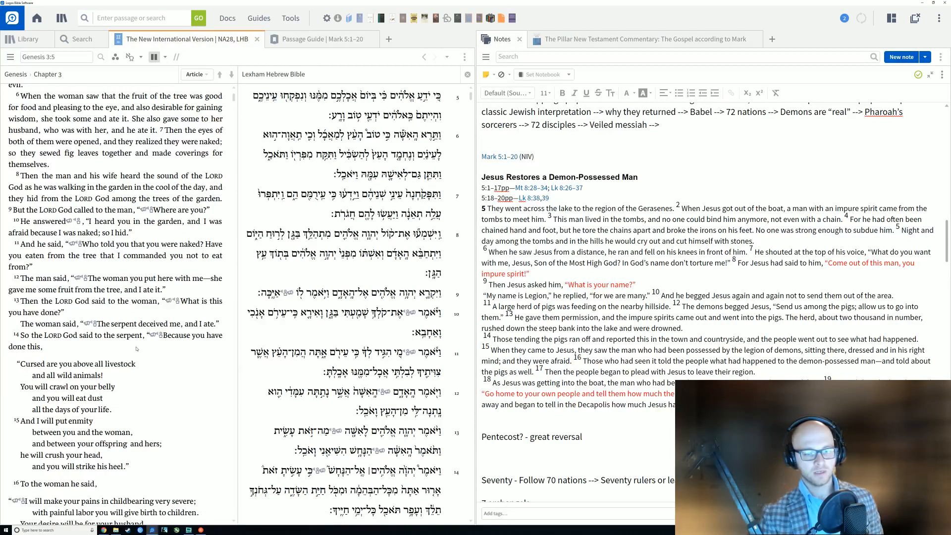
{"action": "scroll", "coordinate": [136, 348], "scroll_direction": "down", "scroll_amount": 1}
{"action": "scroll", "coordinate": [82, 360], "scroll_direction": "down", "scroll_amount": 1}
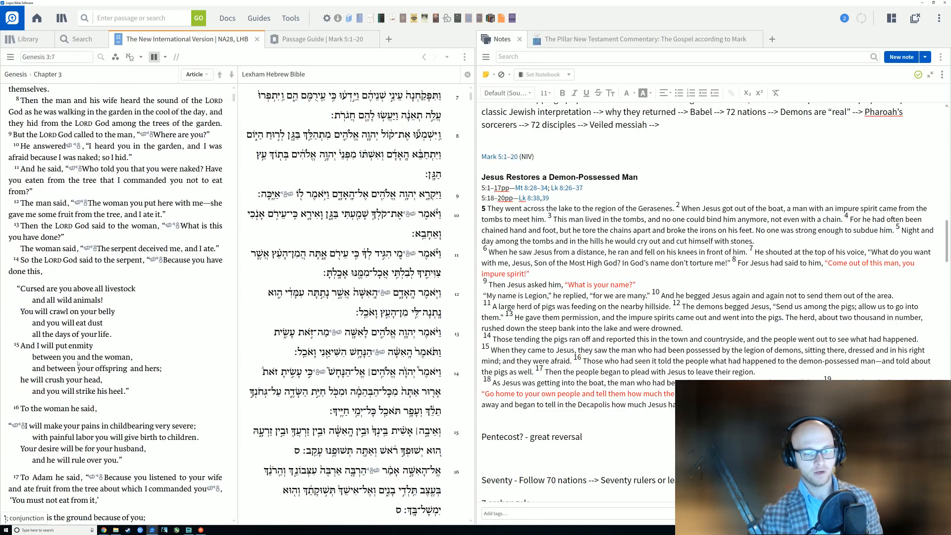
{"action": "scroll", "coordinate": [77, 363], "scroll_direction": "up", "scroll_amount": 4}
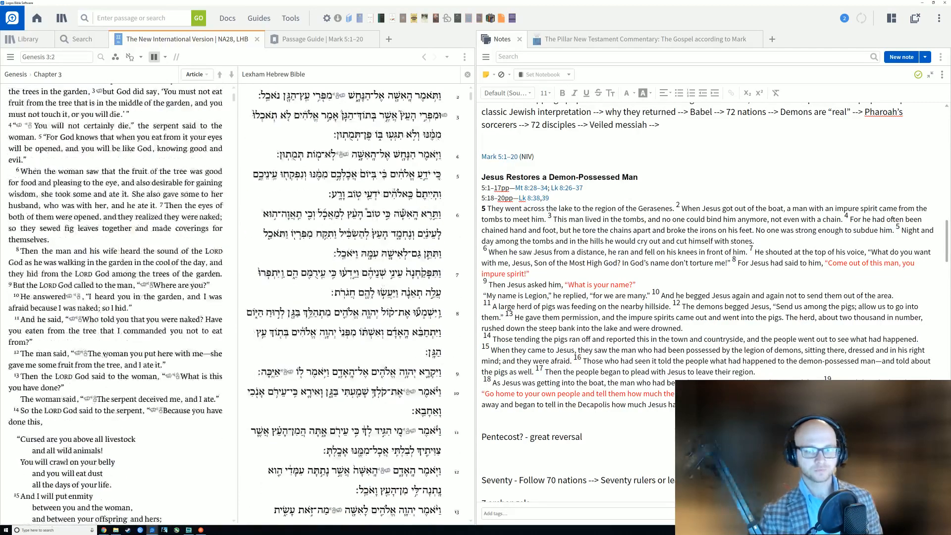
{"action": "scroll", "coordinate": [110, 358], "scroll_direction": "up", "scroll_amount": 1}
{"action": "scroll", "coordinate": [110, 359], "scroll_direction": "down", "scroll_amount": 1}
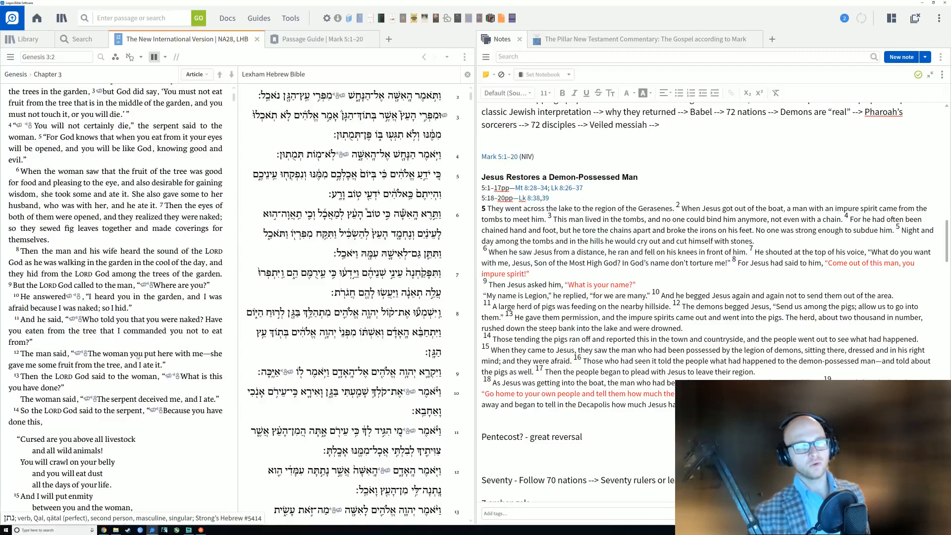
{"action": "scroll", "coordinate": [133, 361], "scroll_direction": "up", "scroll_amount": 2}
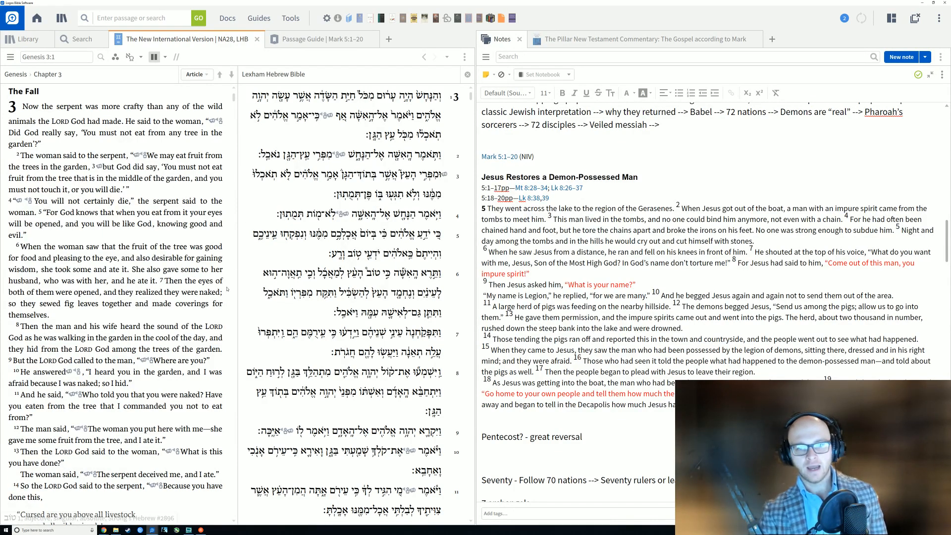
Switch back to the mind map and attach a second red arrow to "2. Disciple making", pointing diagonally down and left of "v15, 18-20".
{"action": "mouse_move", "coordinate": [153, 529]}
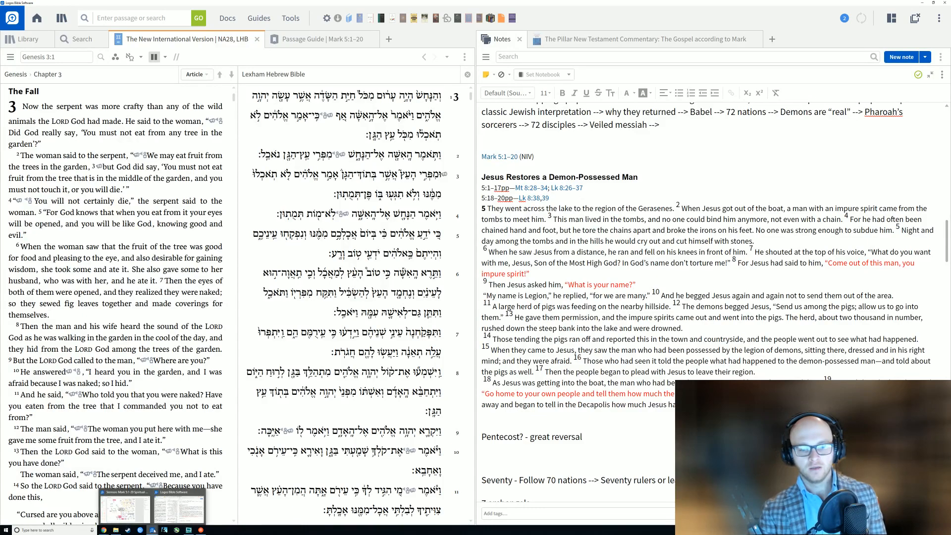
{"action": "left_click", "coordinate": [125, 505]}
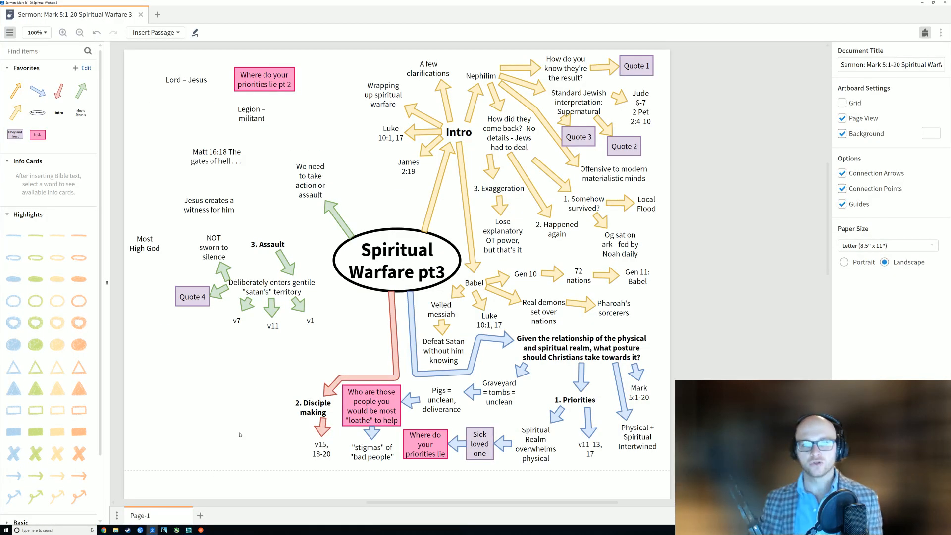
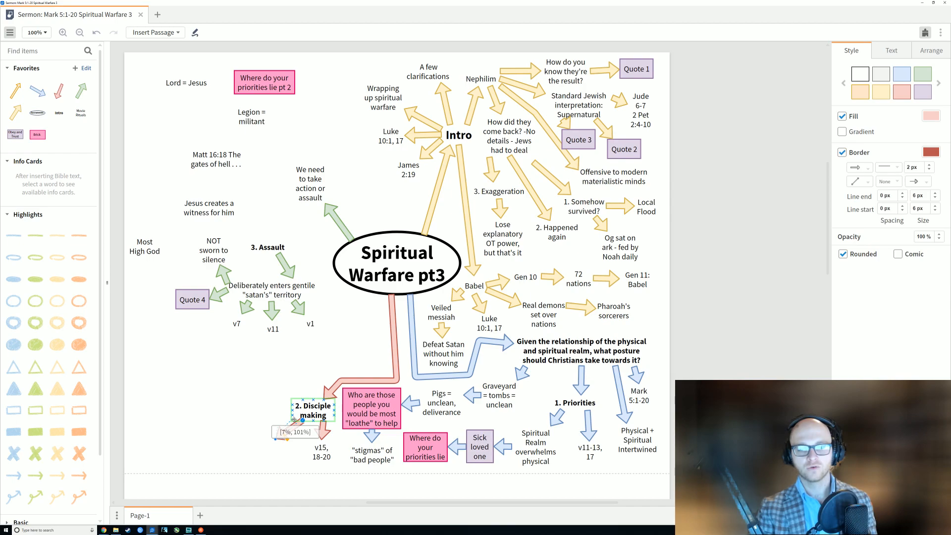
{"action": "left_click_drag", "start_coordinate": [302, 420], "coordinate": [295, 420]}
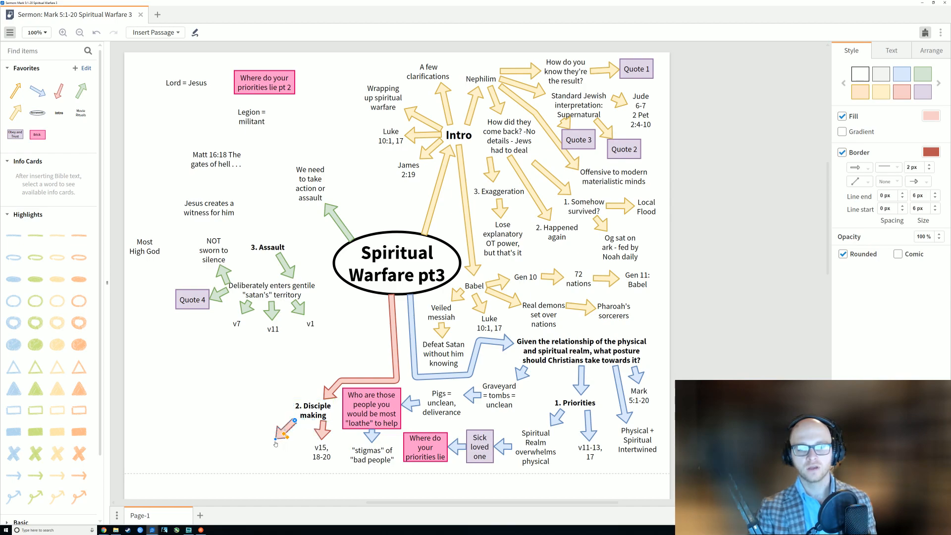
{"action": "left_click", "coordinate": [265, 387]}
{"action": "mouse_move", "coordinate": [320, 314]}
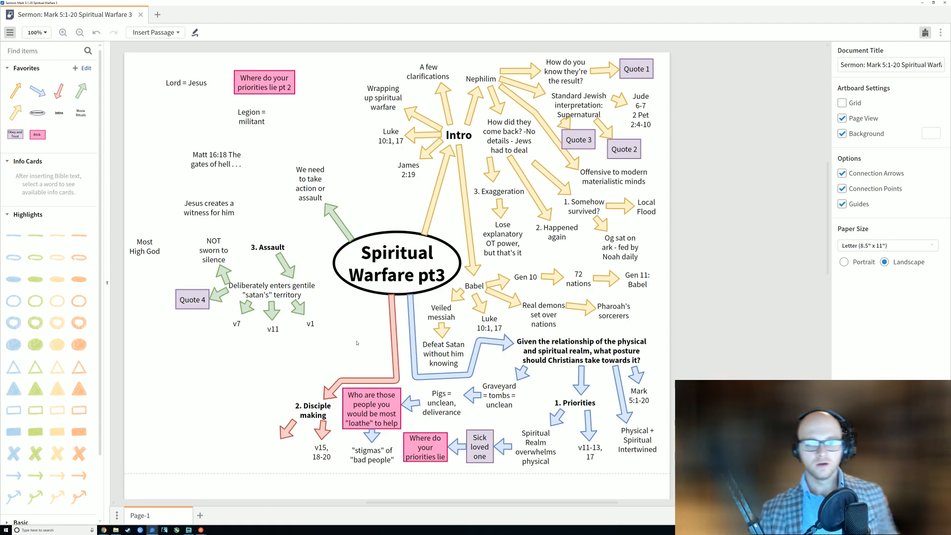
{"action": "left_click", "coordinate": [326, 404]}
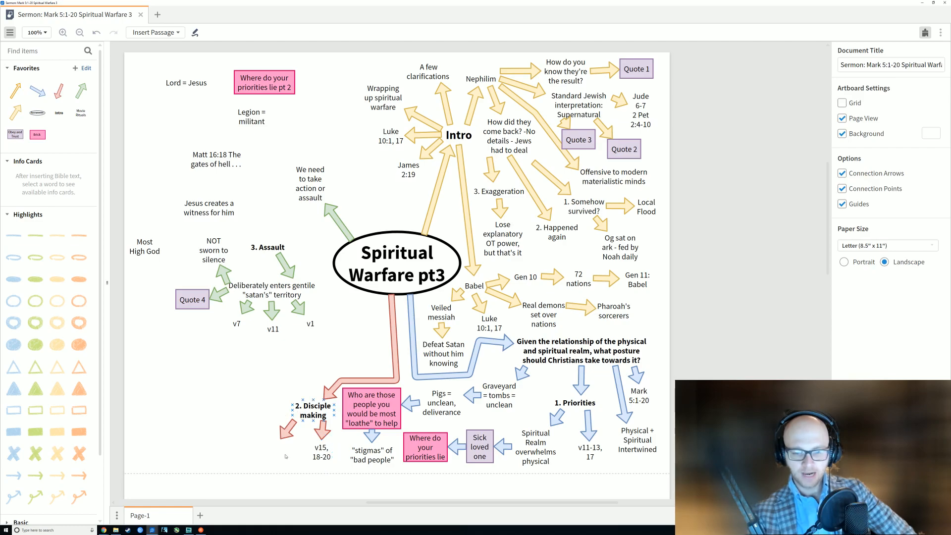
{"action": "left_click", "coordinate": [231, 378]}
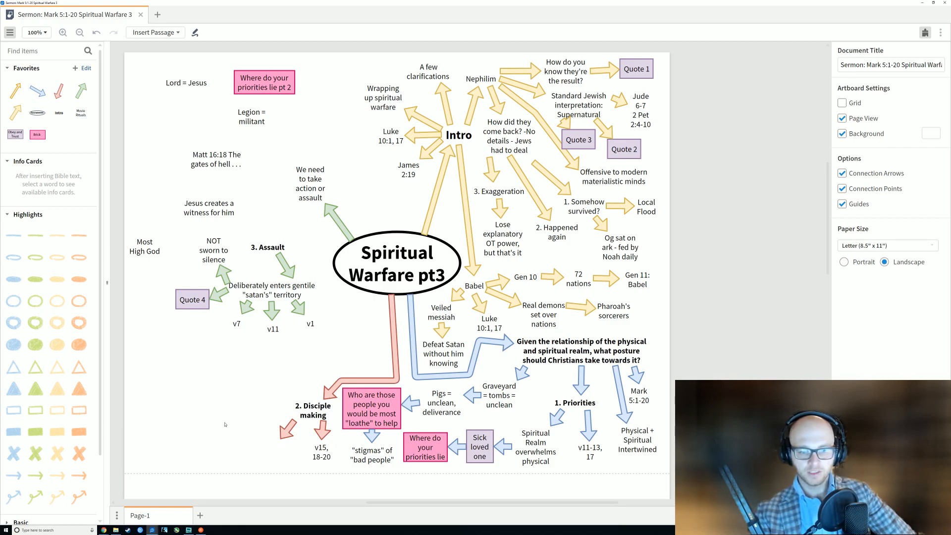
Place the favorite text note at the tip of the second red arrow and set its text to "Stereotypical disciple".
{"action": "left_click", "coordinate": [287, 431]}
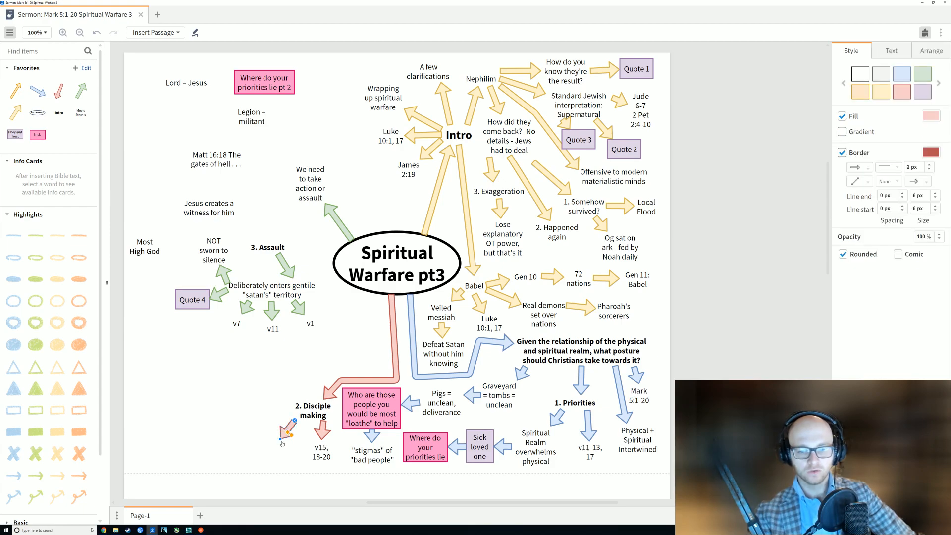
{"action": "left_click_drag", "start_coordinate": [281, 437], "coordinate": [269, 444]}
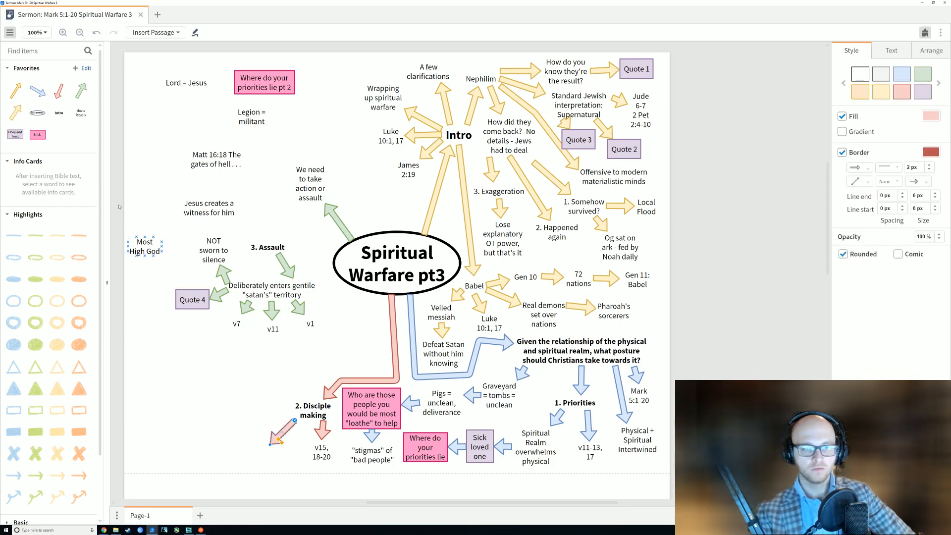
{"action": "left_click", "coordinate": [80, 113]}
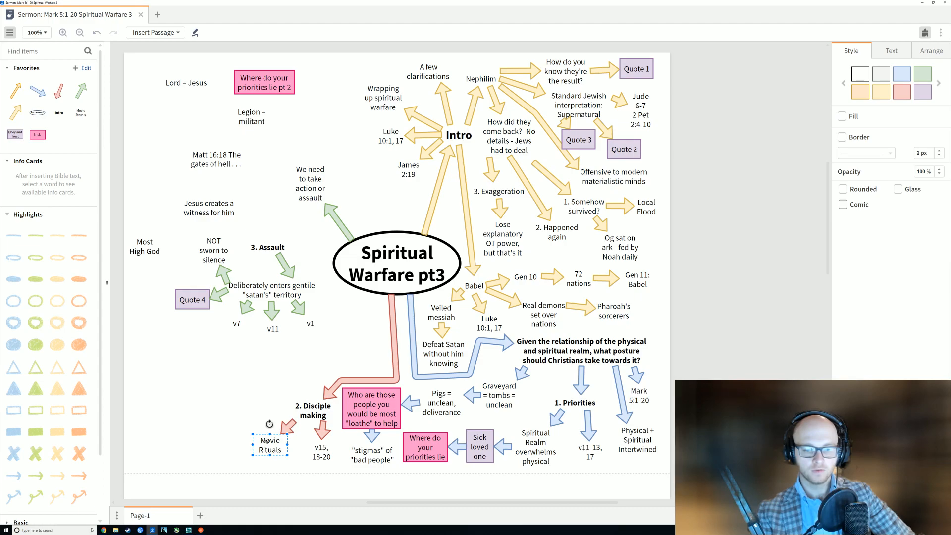
{"action": "double_click", "coordinate": [267, 440]}
{"action": "type", "text": "St"}
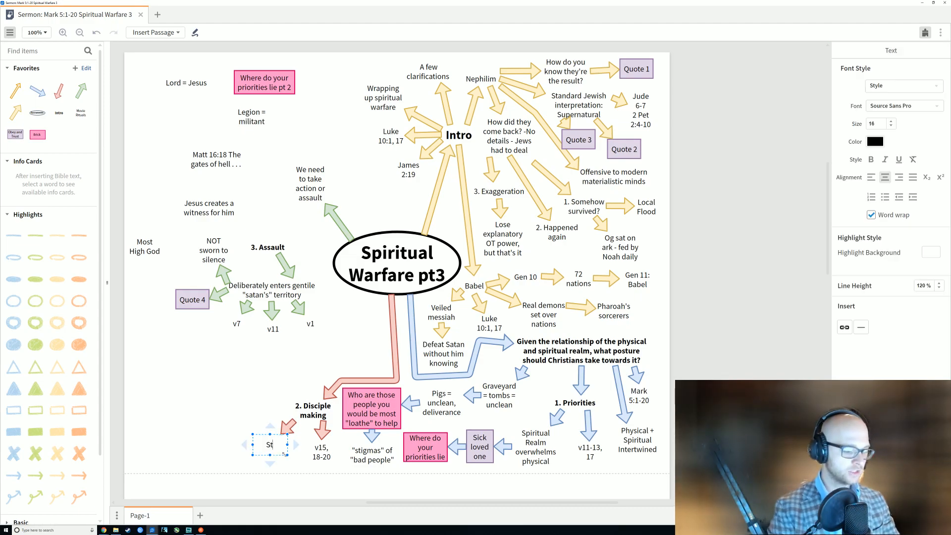
{"action": "type", "text": "ereotypical"}
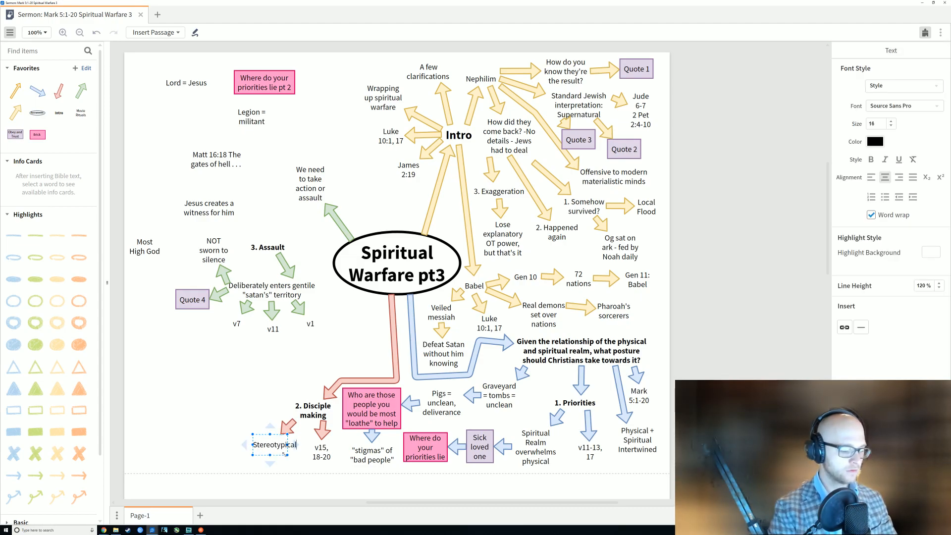
{"action": "type", "text": " disciple"}
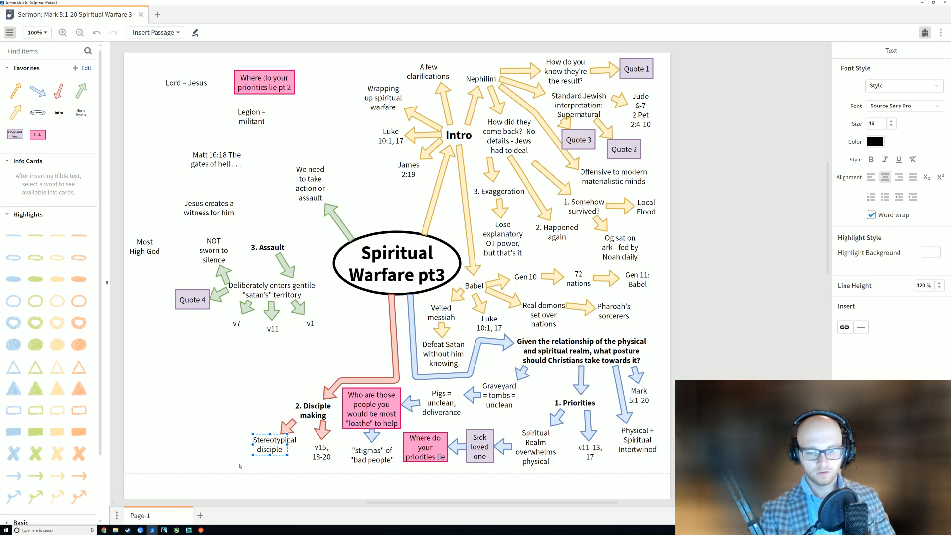
Widen the "Stereotypical disciple" note to fit its text and position it just below the red arrow's tip.
{"action": "left_click", "coordinate": [239, 466]}
{"action": "left_click", "coordinate": [253, 455]}
{"action": "mouse_move", "coordinate": [252, 454]}
{"action": "left_mouse_down"}
{"action": "mouse_move", "coordinate": [238, 458]}
{"action": "mouse_move", "coordinate": [284, 439]}
{"action": "mouse_move", "coordinate": [264, 441]}
{"action": "mouse_move", "coordinate": [265, 456]}
{"action": "left_mouse_up"}
{"action": "left_click", "coordinate": [287, 422]}
{"action": "left_click", "coordinate": [289, 433]}
{"action": "left_click", "coordinate": [246, 411]}
{"action": "left_click", "coordinate": [248, 414]}
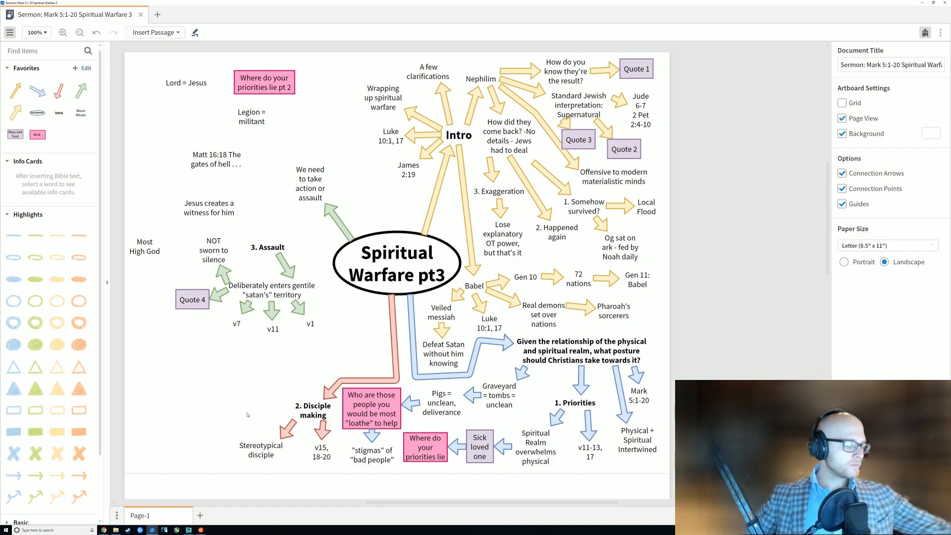
Duplicate the short red arrow and stretch the copy from the left side of "2. Disciple making" to a point left of "Stereotypical disciple".
{"action": "left_click", "coordinate": [322, 456]}
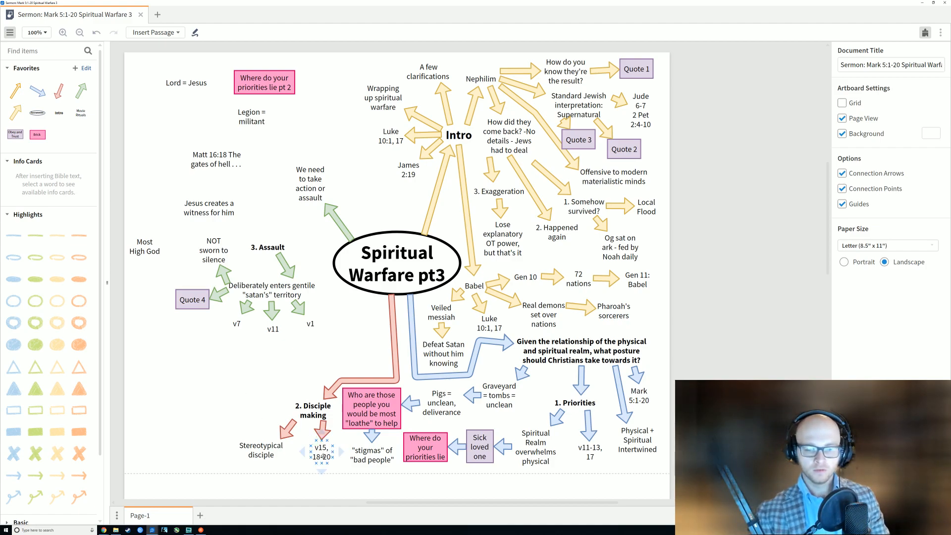
{"action": "left_click", "coordinate": [245, 397]}
{"action": "left_click", "coordinate": [286, 431]}
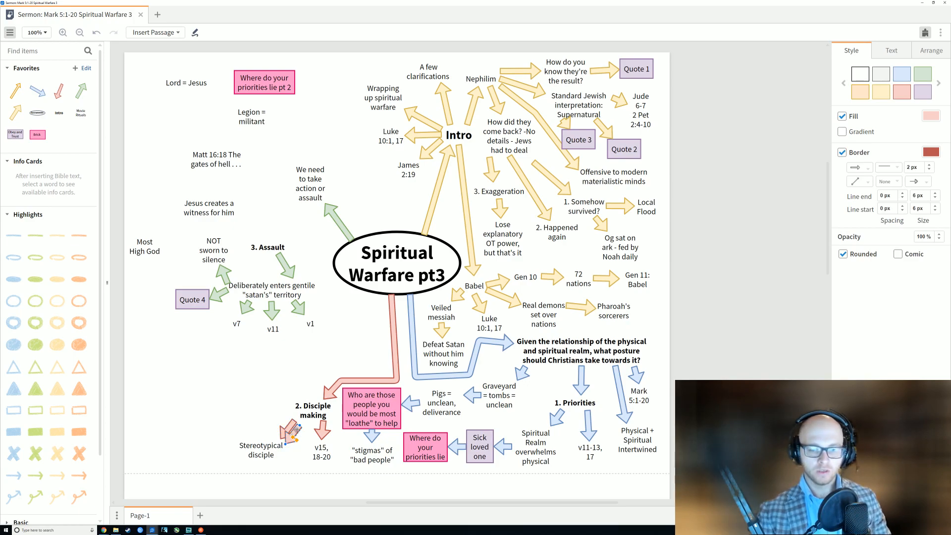
{"action": "left_click_drag", "start_coordinate": [293, 430], "coordinate": [291, 410]}
{"action": "left_click_drag", "start_coordinate": [215, 430], "coordinate": [215, 445]}
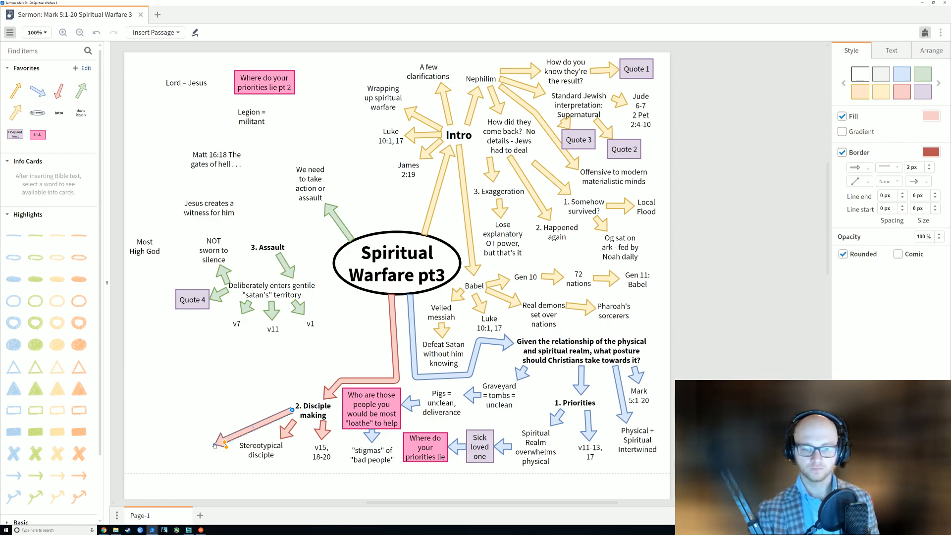
Extend the long red arrow further left and place the favorite pink box at its tip with the text "Being with Jesus, vs working".
{"action": "left_click_drag", "start_coordinate": [215, 444], "coordinate": [190, 444]}
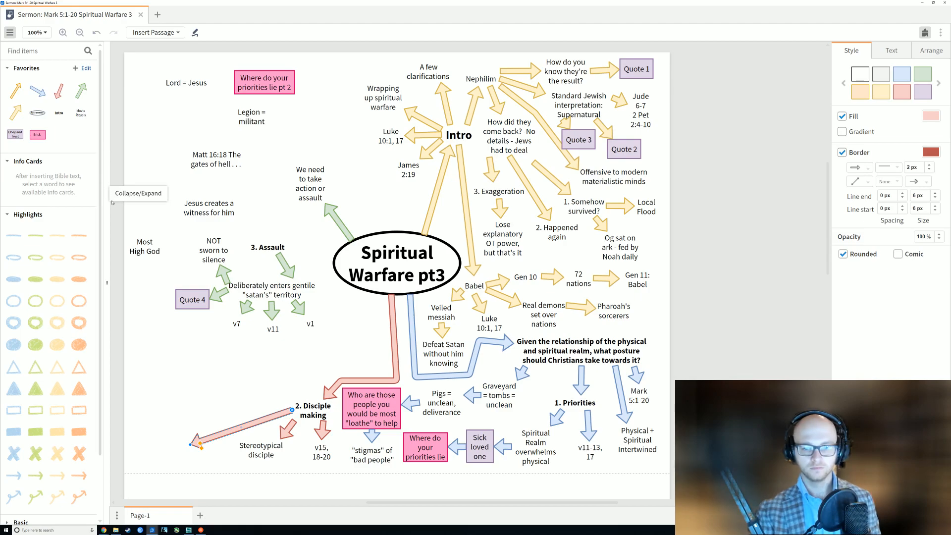
{"action": "left_click", "coordinate": [39, 140]}
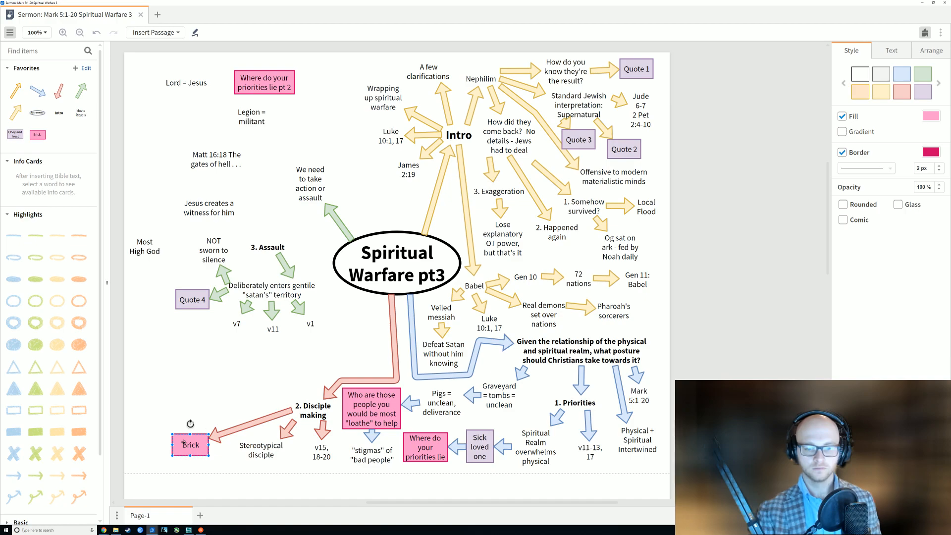
{"action": "key", "text": "F2"}
{"action": "type", "text": "Be"}
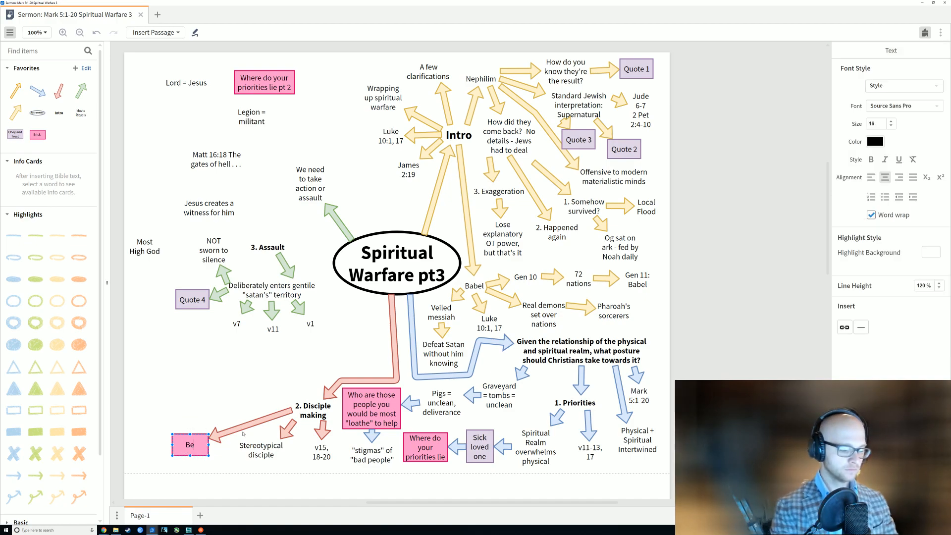
{"action": "type", "text": "ing with Jes"}
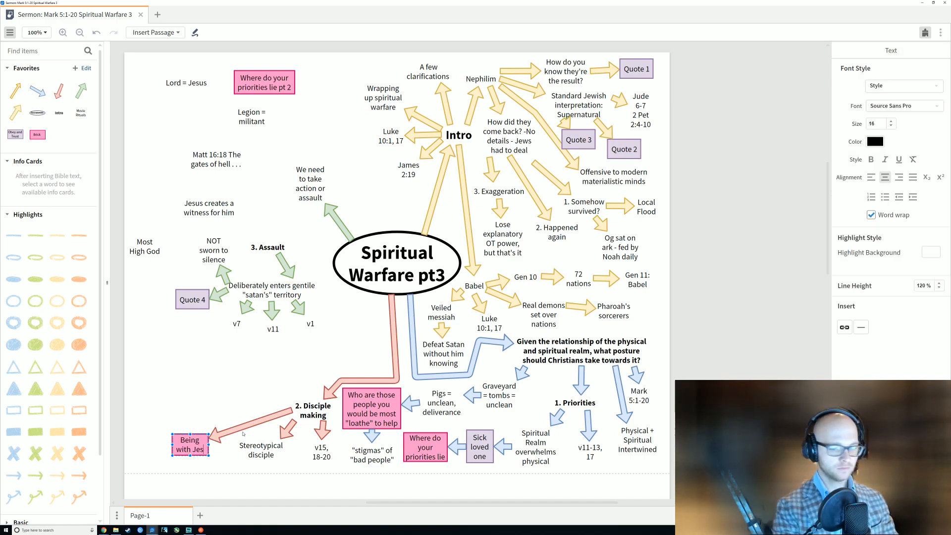
{"action": "type", "text": "us, vs working"}
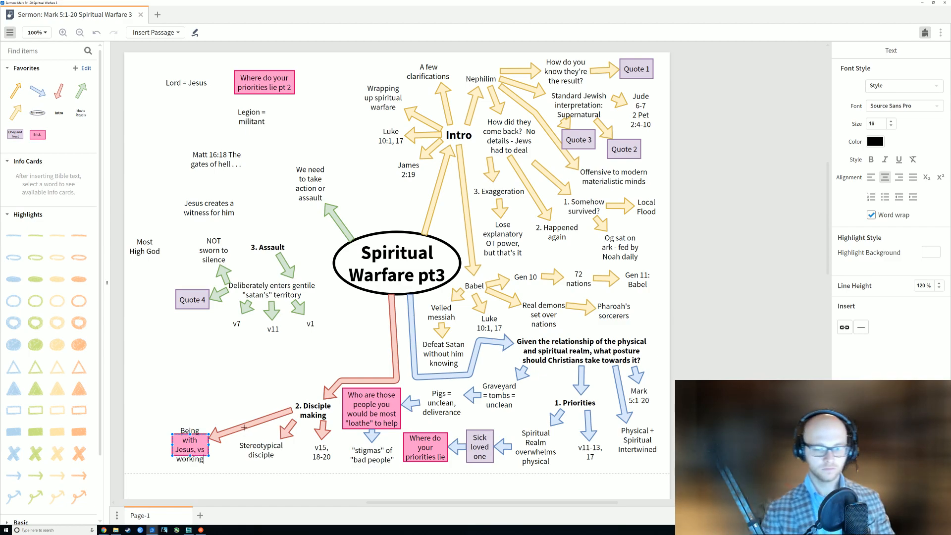
{"action": "key", "text": "Escape"}
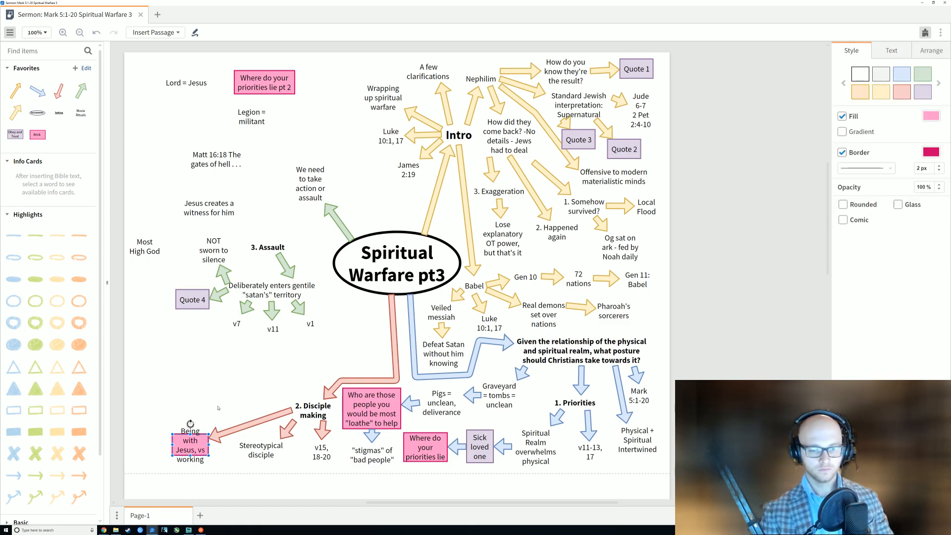
Enlarge the "Being with Jesus, vs working" box to fit its text and shift it slightly toward "Stereotypical disciple".
{"action": "key", "text": "Escape"}
{"action": "left_click", "coordinate": [171, 445]}
{"action": "left_click_drag", "start_coordinate": [170, 434], "coordinate": [202, 448]}
{"action": "key", "text": "Escape"}
{"action": "double_click", "coordinate": [249, 428]}
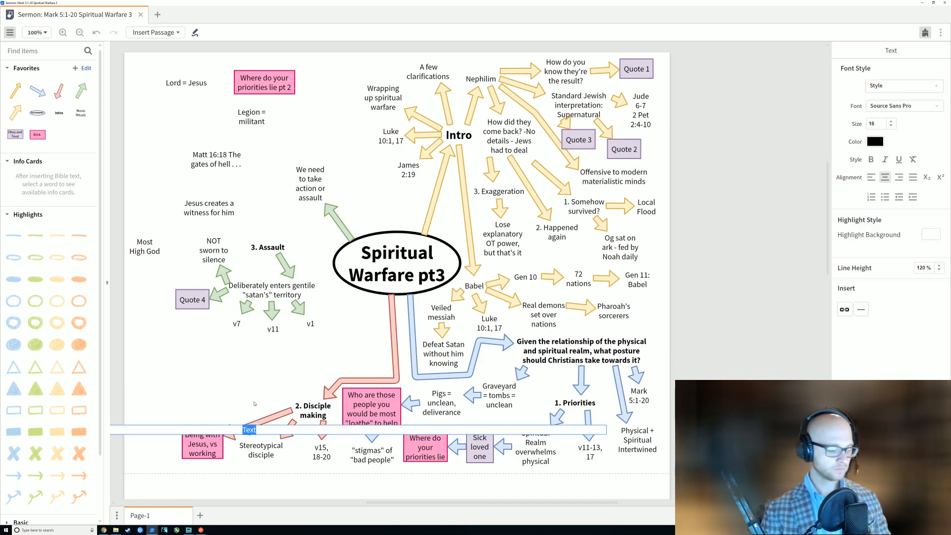
{"action": "key", "text": "BackSpace"}
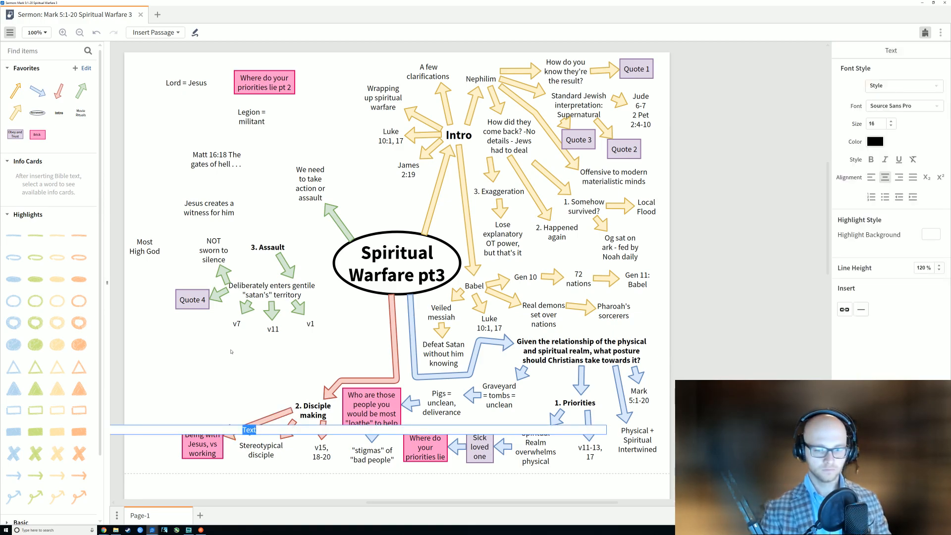
{"action": "left_click", "coordinate": [263, 385]}
{"action": "left_click", "coordinate": [256, 426]}
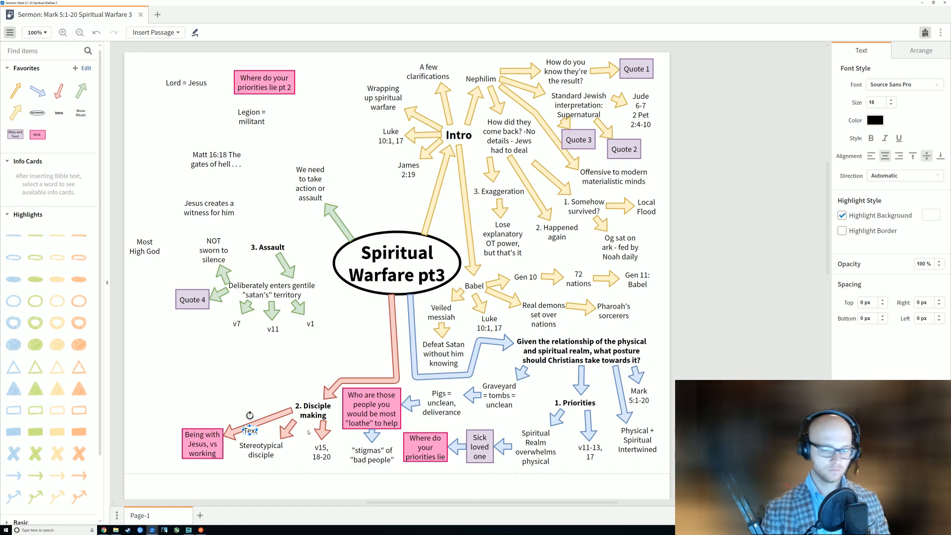
{"action": "left_click", "coordinate": [266, 377]}
Add a short red arrow leading left from the "Being with Jesus, vs working" box and place a text note reading "Balance" at its tip.
{"action": "left_click", "coordinate": [269, 419]}
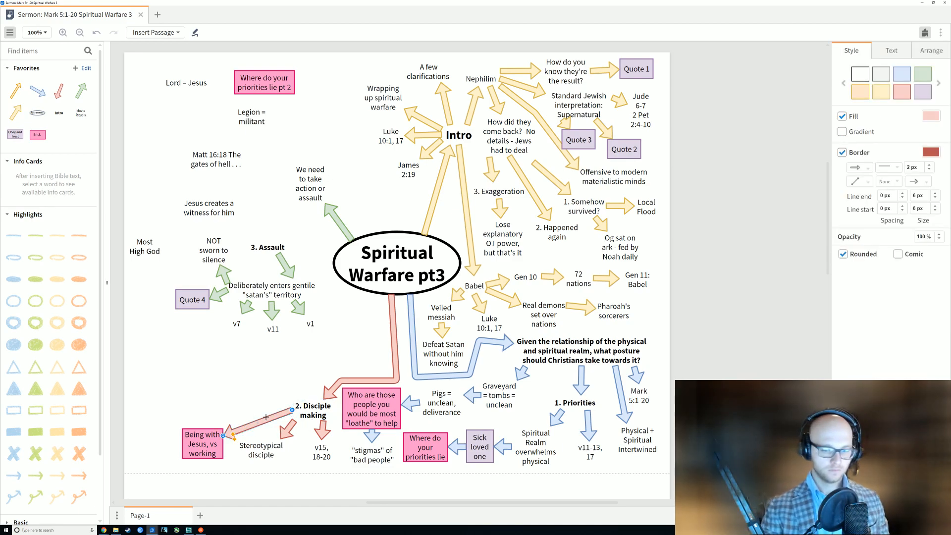
{"action": "left_click_drag", "start_coordinate": [267, 420], "coordinate": [179, 443]}
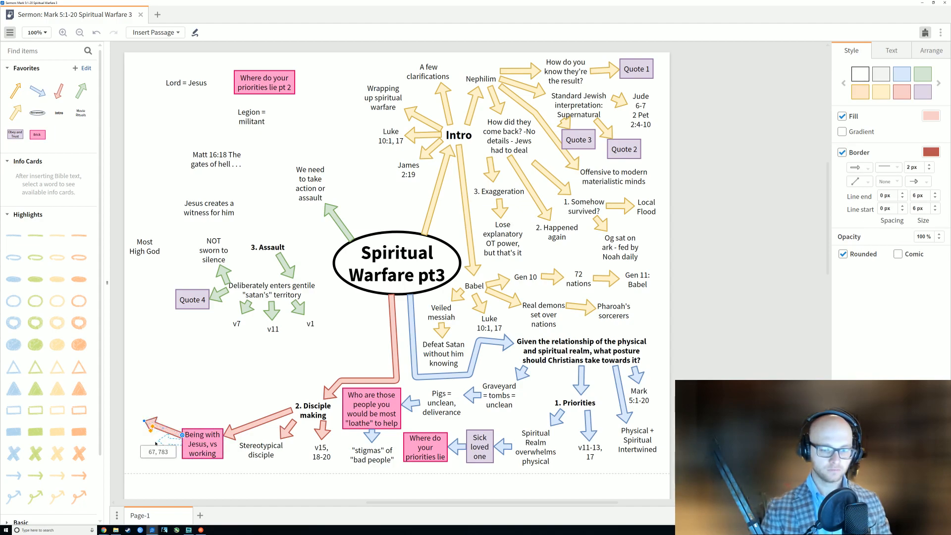
{"action": "left_click", "coordinate": [81, 113]}
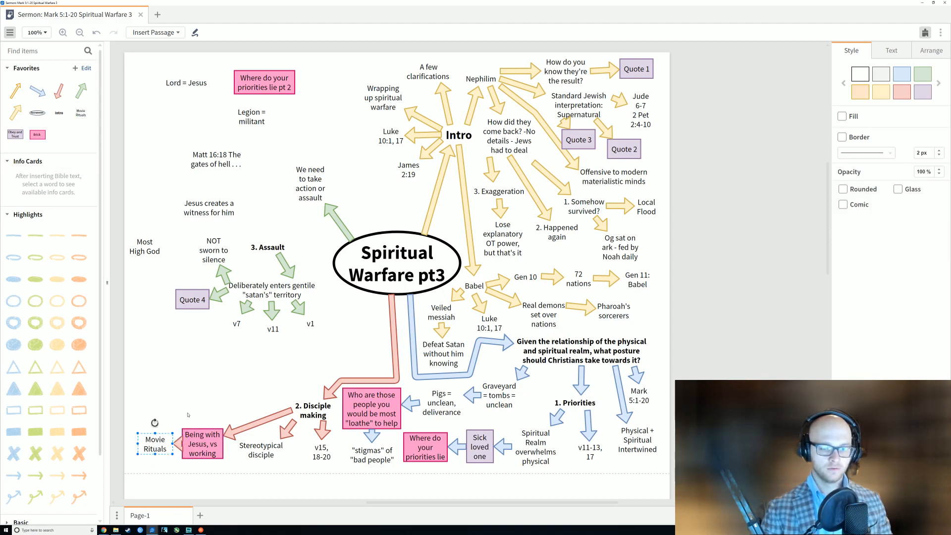
{"action": "key", "text": "F2"}
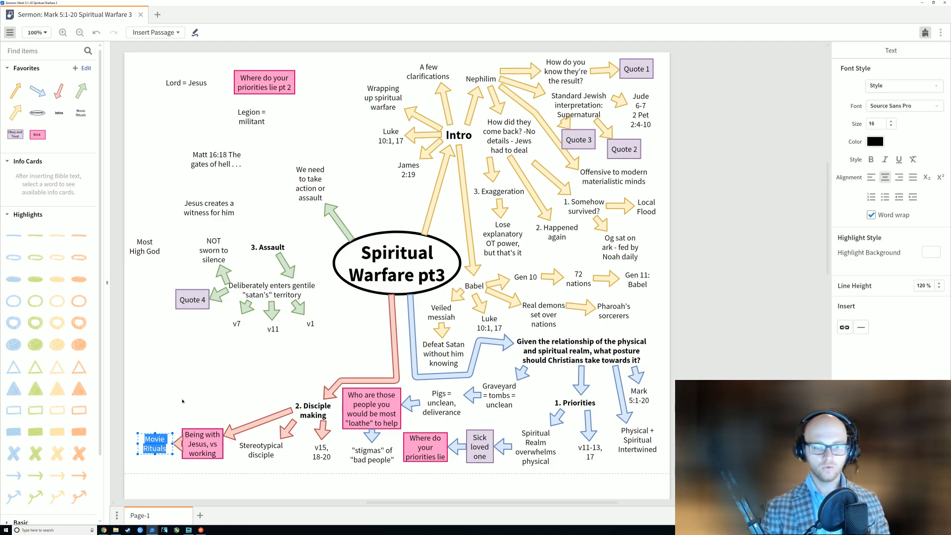
{"action": "left_click_drag", "start_coordinate": [181, 398], "coordinate": [204, 391]}
{"action": "double_click", "coordinate": [181, 447]}
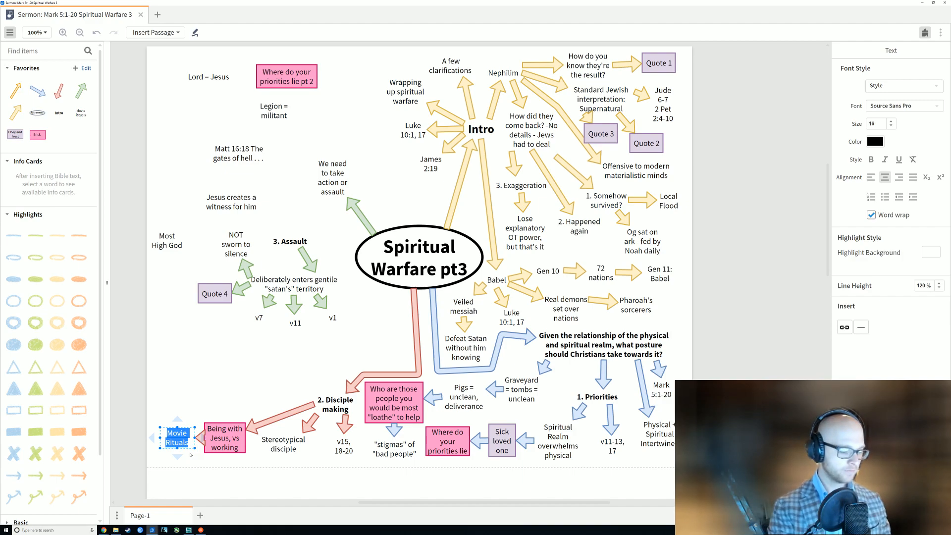
{"action": "type", "text": "Balance"}
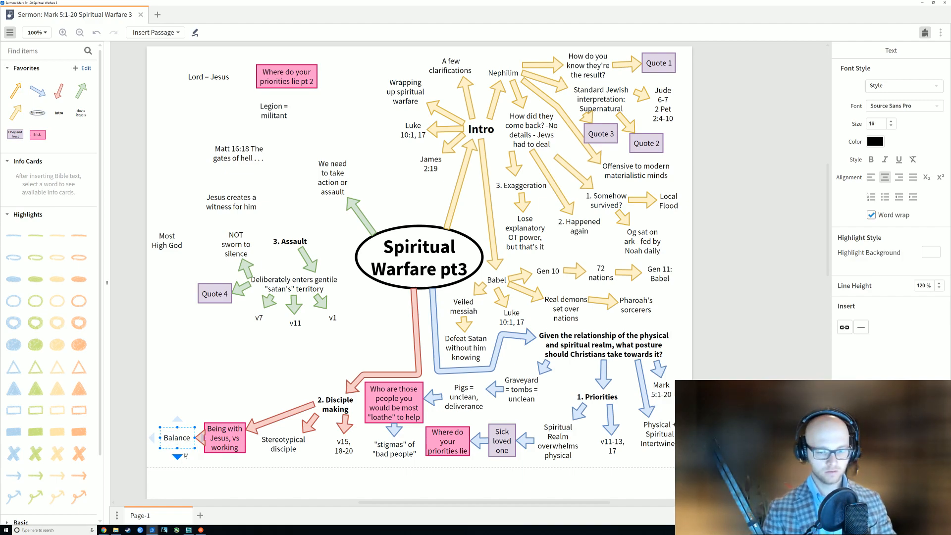
Move the "Balance" note above and left of the pink box and make its short red arrow point straight up from beneath it.
{"action": "left_click_drag", "start_coordinate": [192, 448], "coordinate": [184, 386]}
{"action": "left_click", "coordinate": [202, 410]}
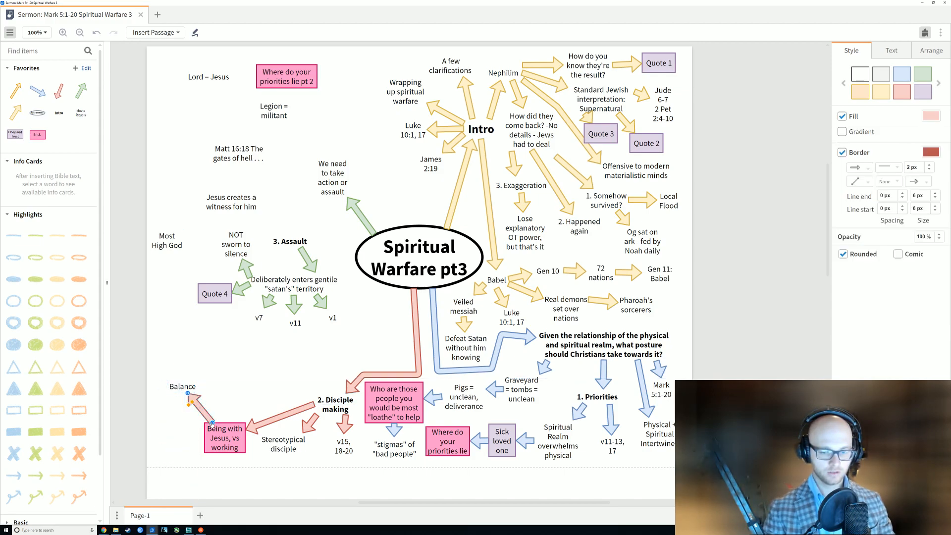
{"action": "left_click_drag", "start_coordinate": [212, 422], "coordinate": [178, 417]}
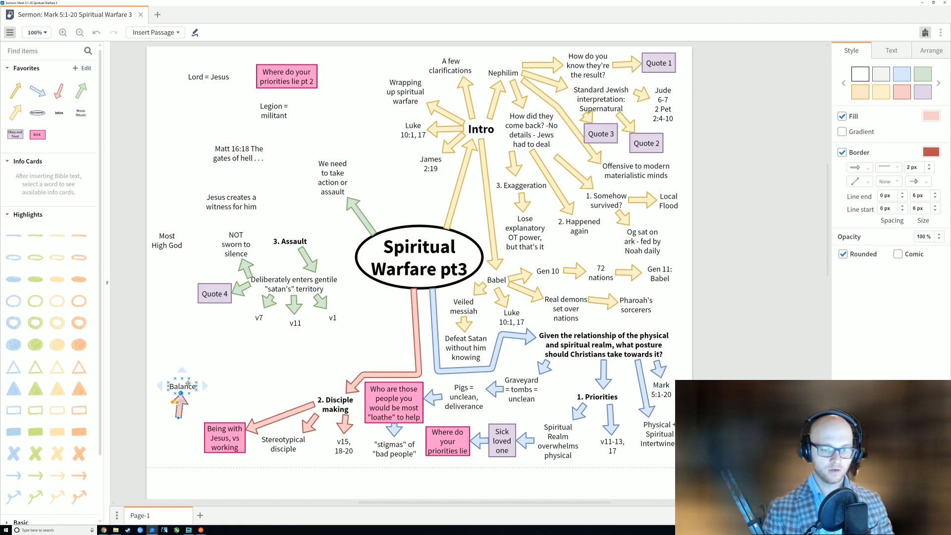